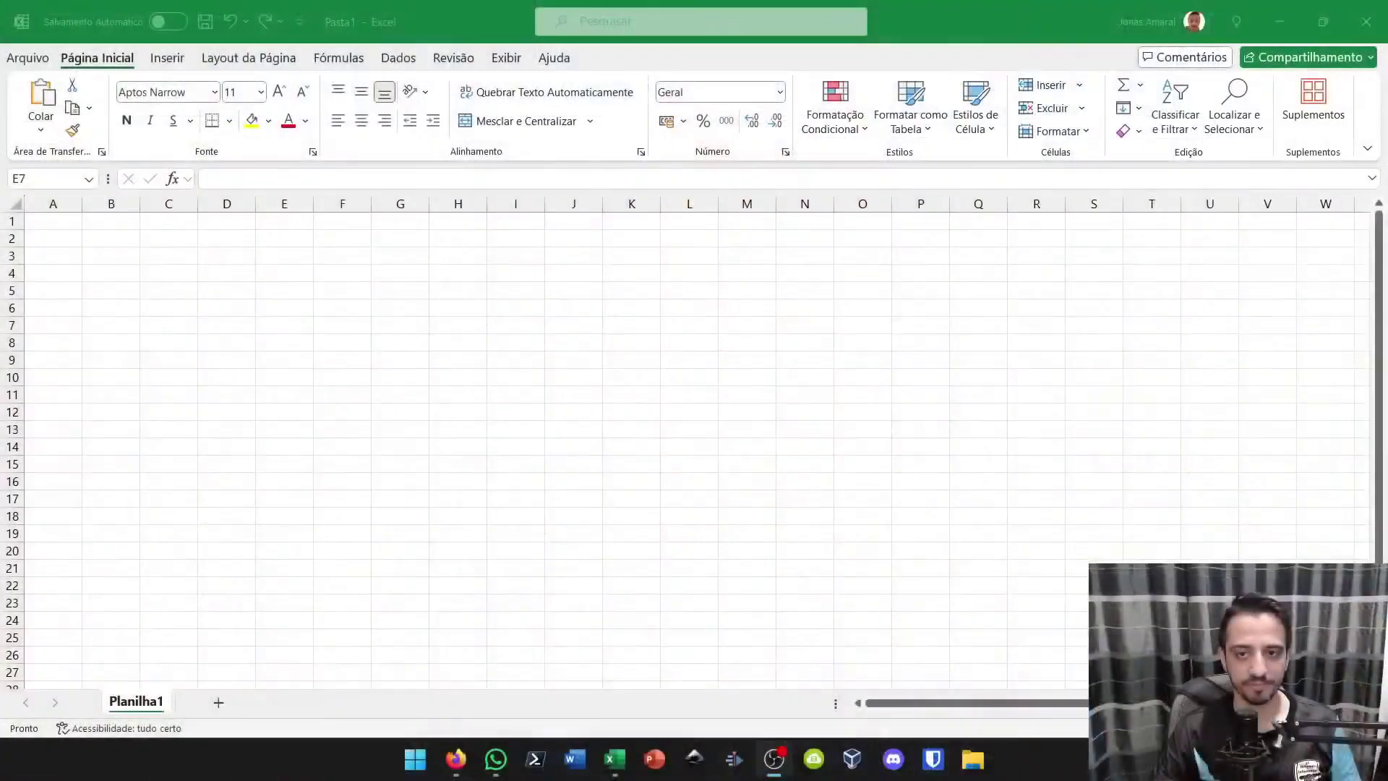
Enter 100 in C5, then return to B5
left_click(342, 323)
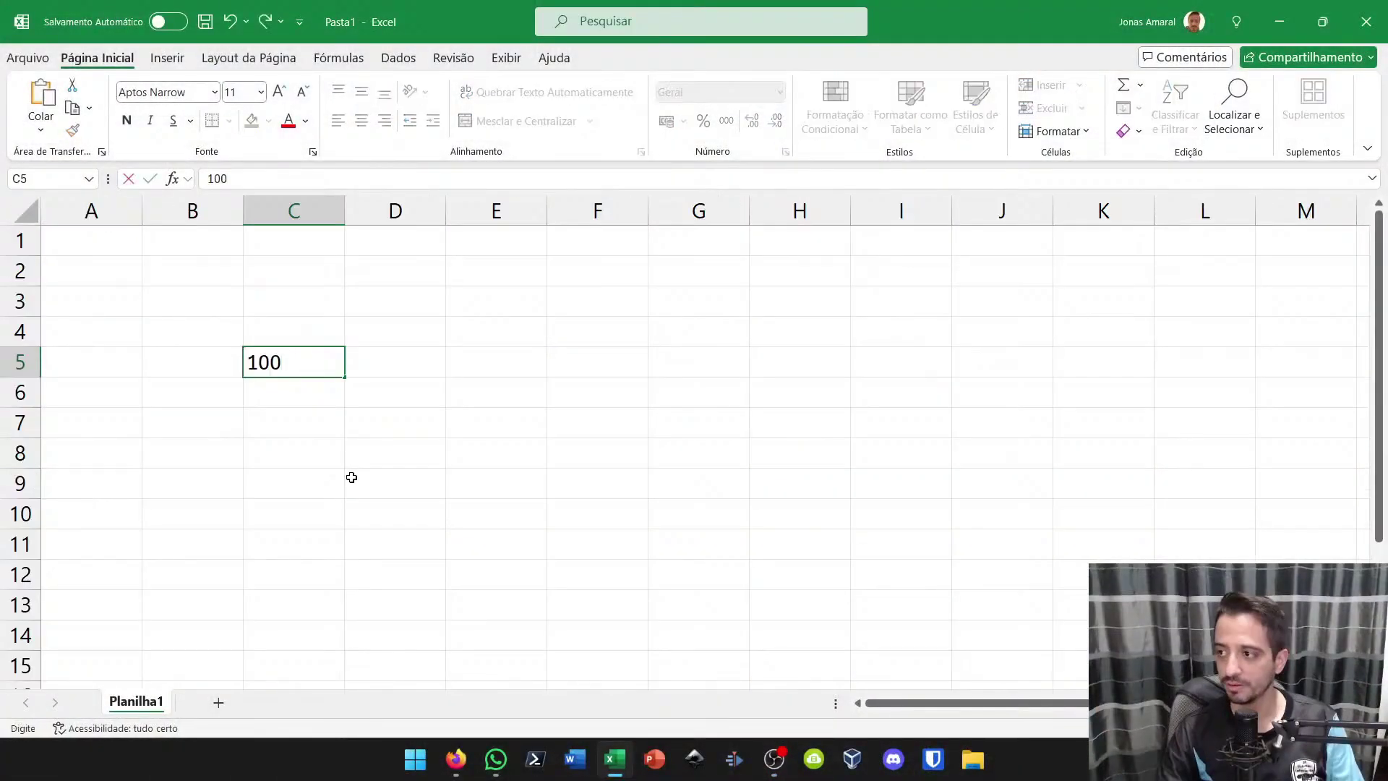
key("Return")
key("Up")
key("Left")
List JONAS, THAISSA, GUILHERME, LEO and MR. PREGUIÇA down B5:B9
type("JONAS")
key("Return")
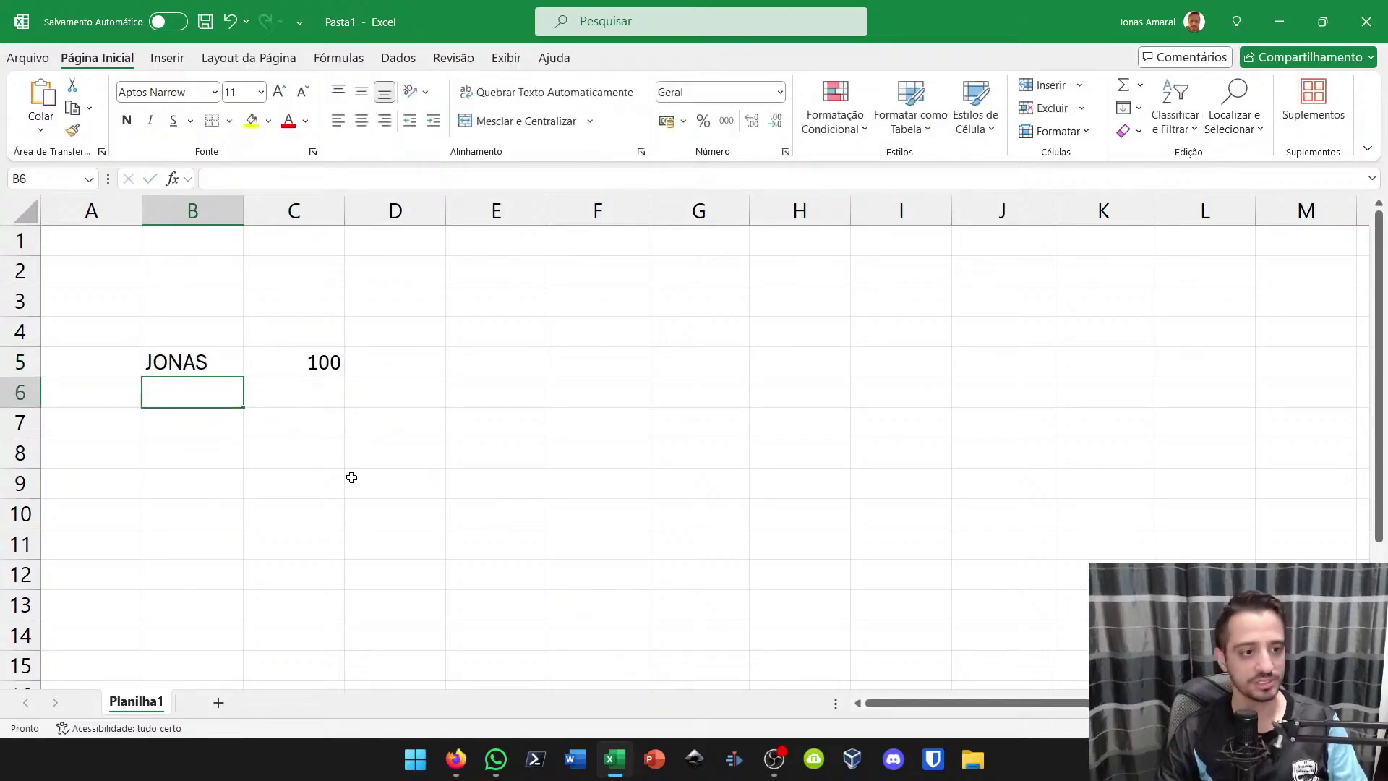
type("THAISSA")
key("Return")
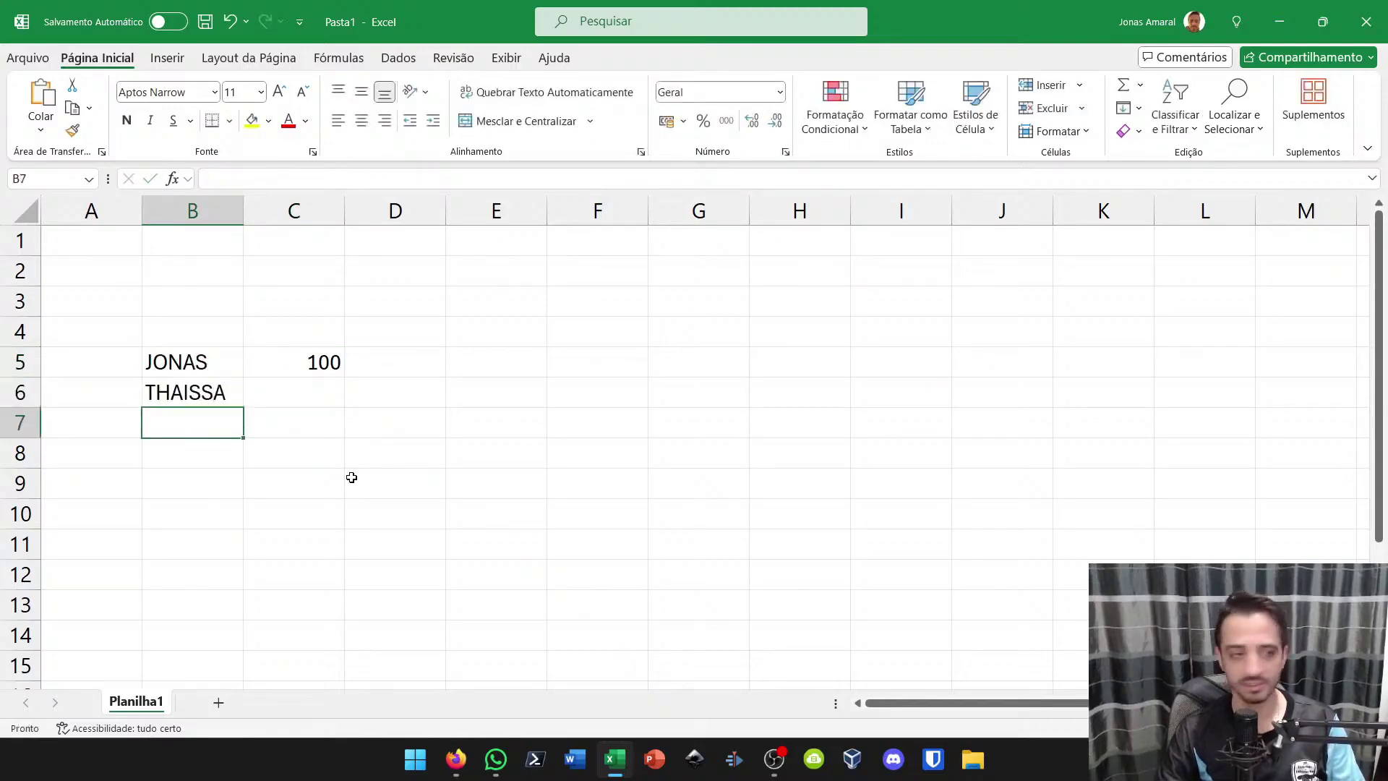
type("GUILHERME")
key("Return")
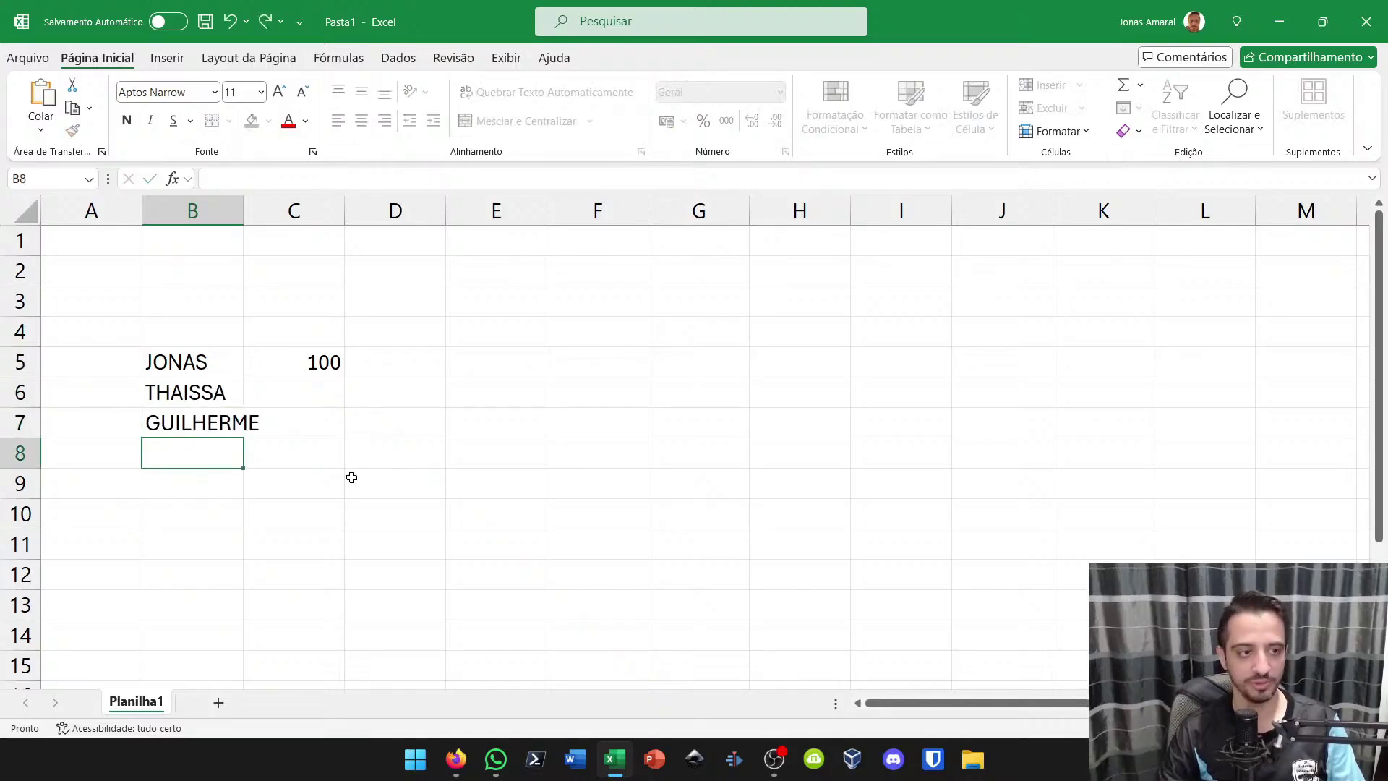
type("LEO")
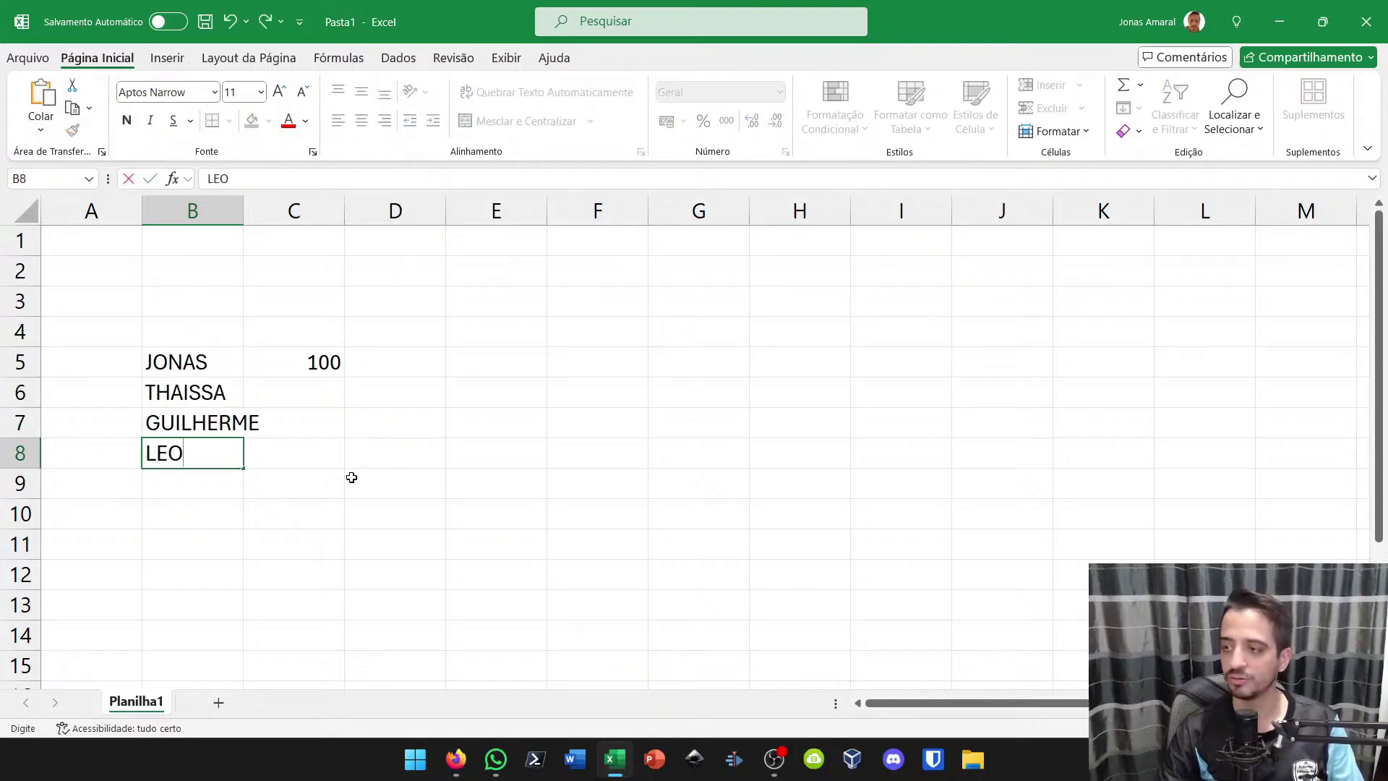
key("Return")
type("MR.")
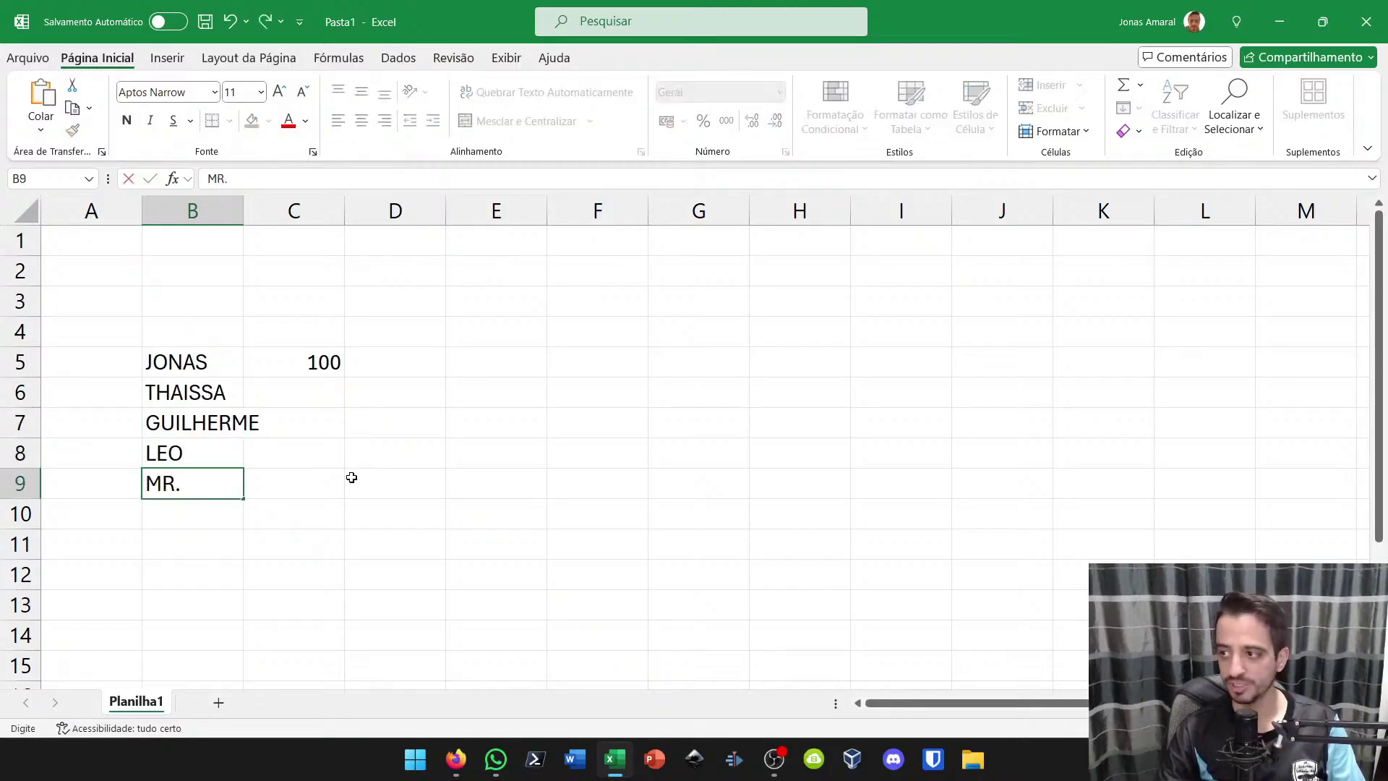
type(" PREGUIÇA")
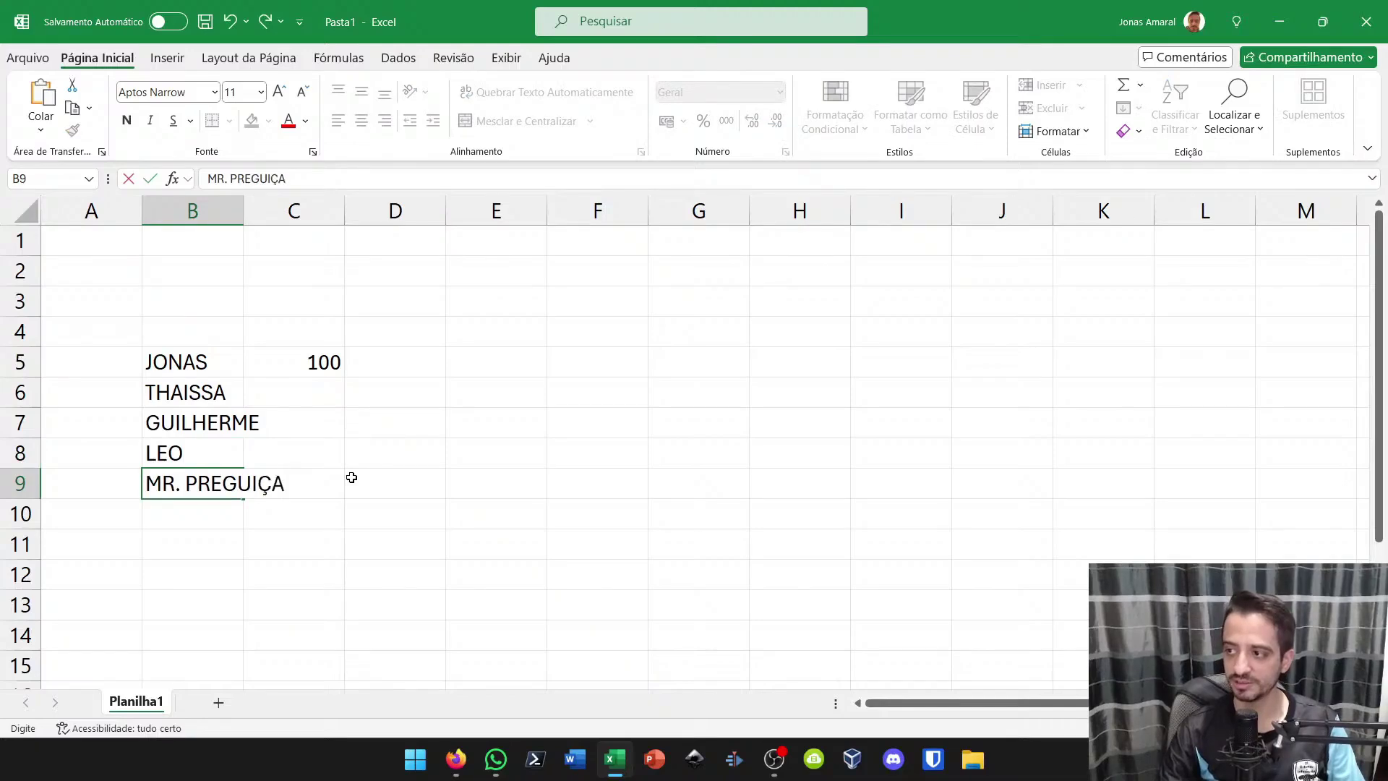
key("Return")
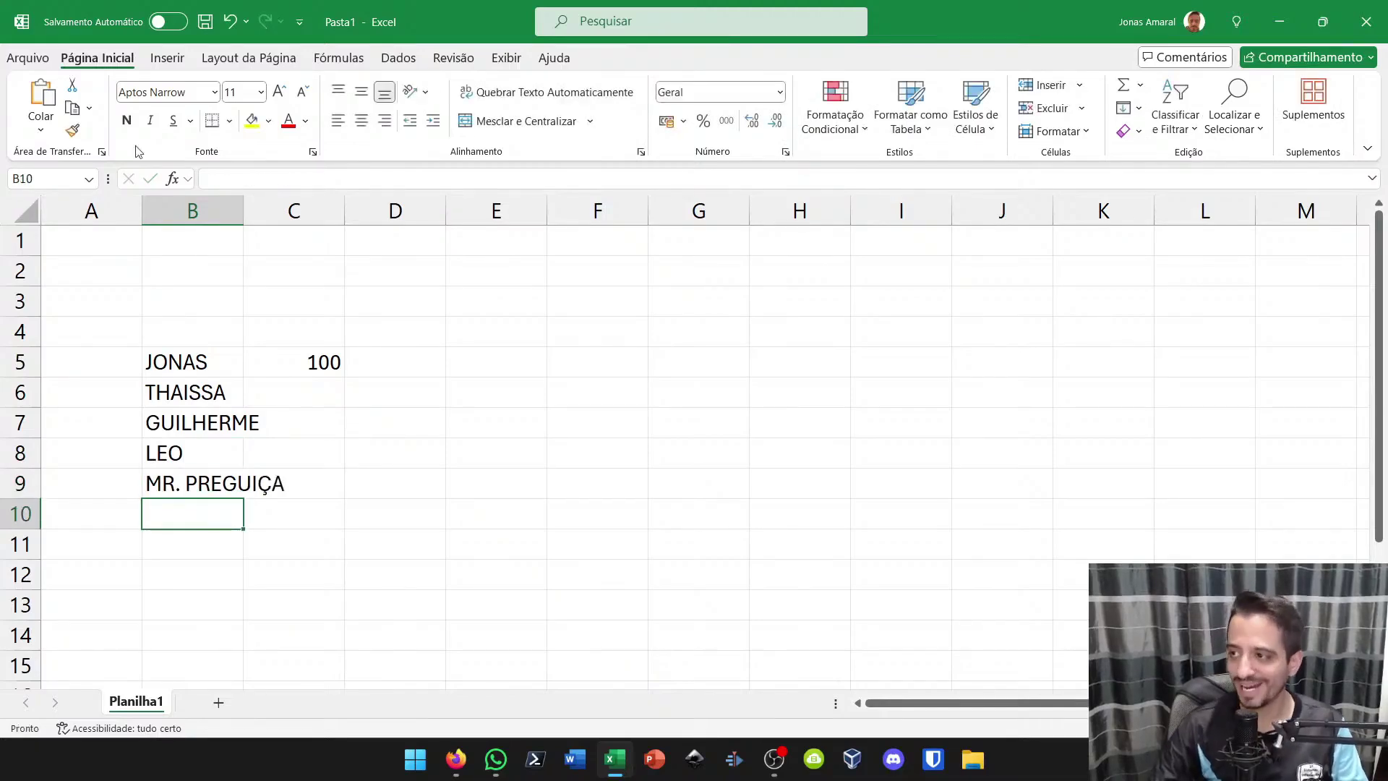
Widen column B and centre the names in B5:B9
left_click_drag(243, 208, 311, 221)
left_click(255, 210)
left_click_drag(187, 350, 206, 483)
left_click(361, 121)
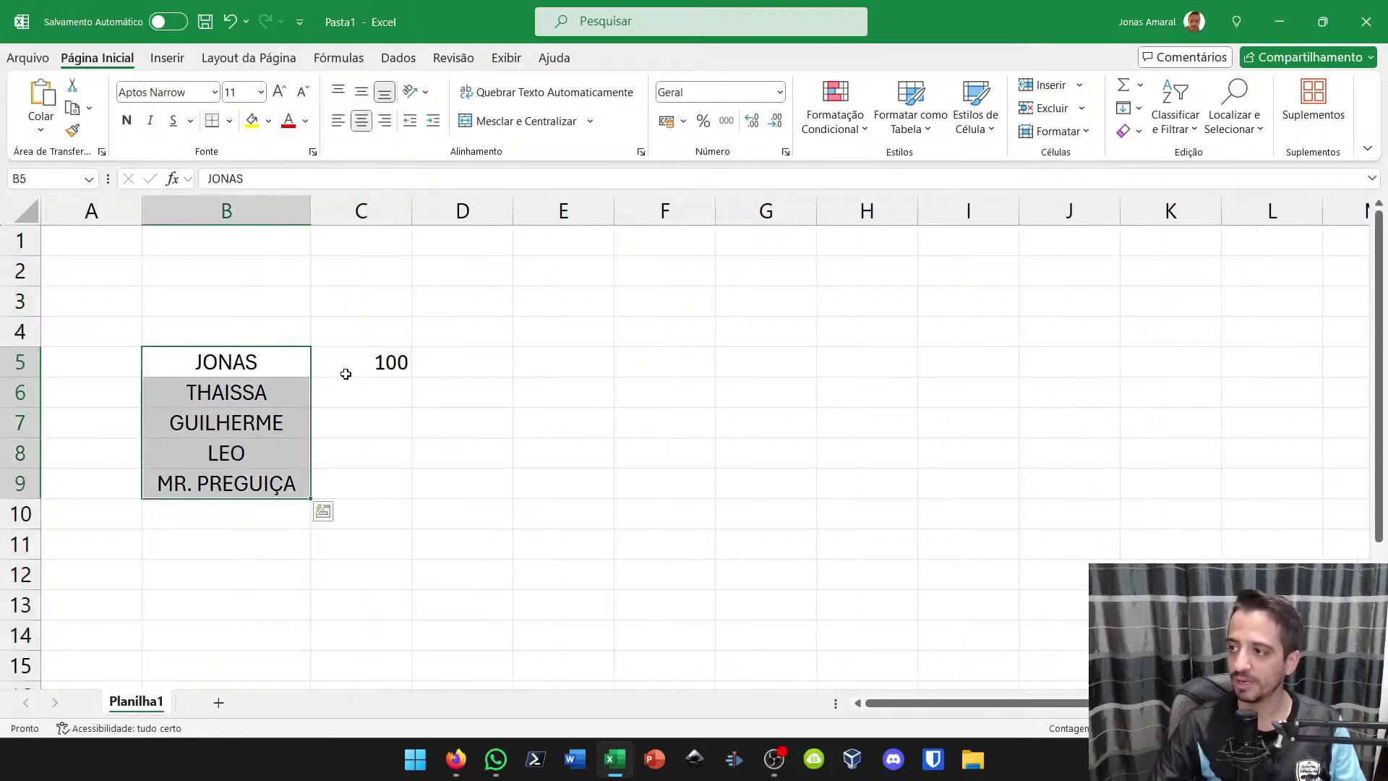
Fill C5:C9 with 50, 60, 70, 20 and 40
left_click(352, 363)
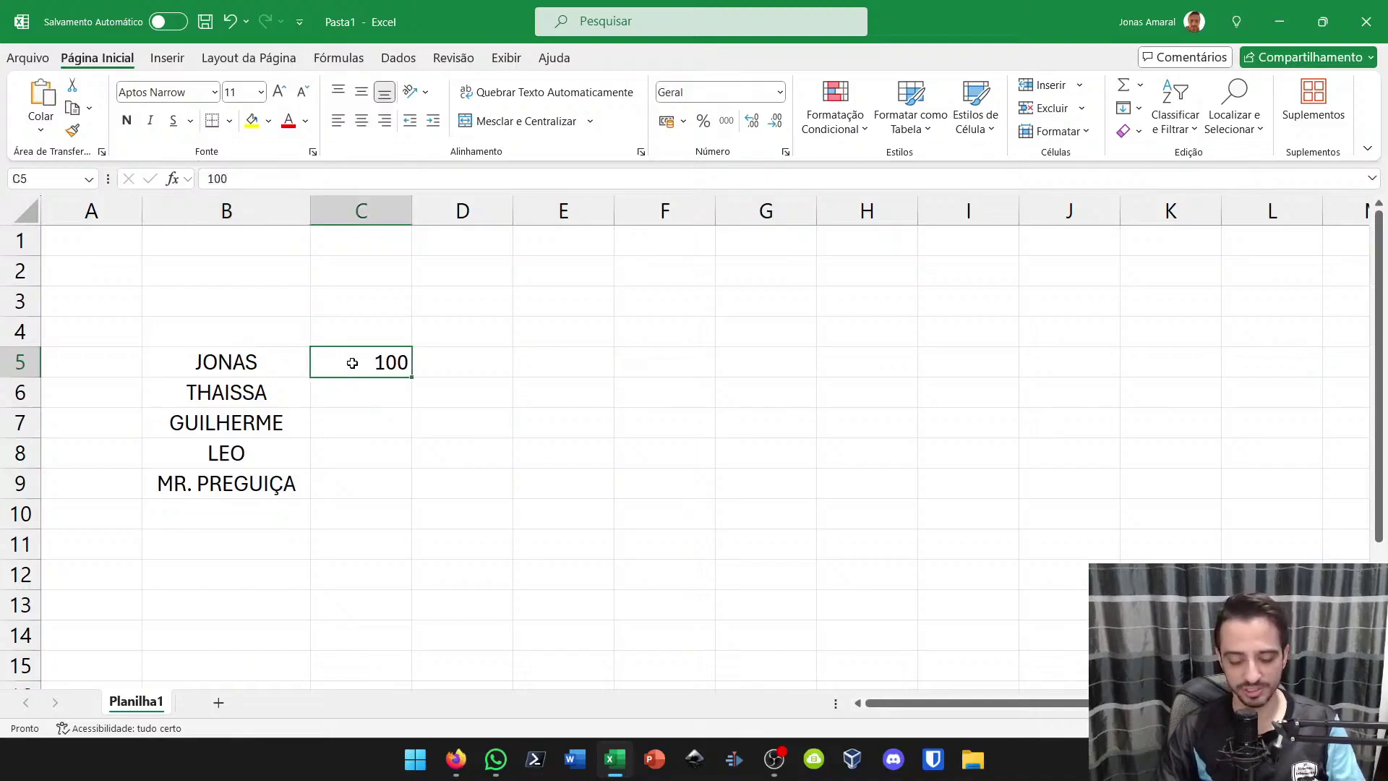
type("50")
key("Return")
type("60")
key("Return")
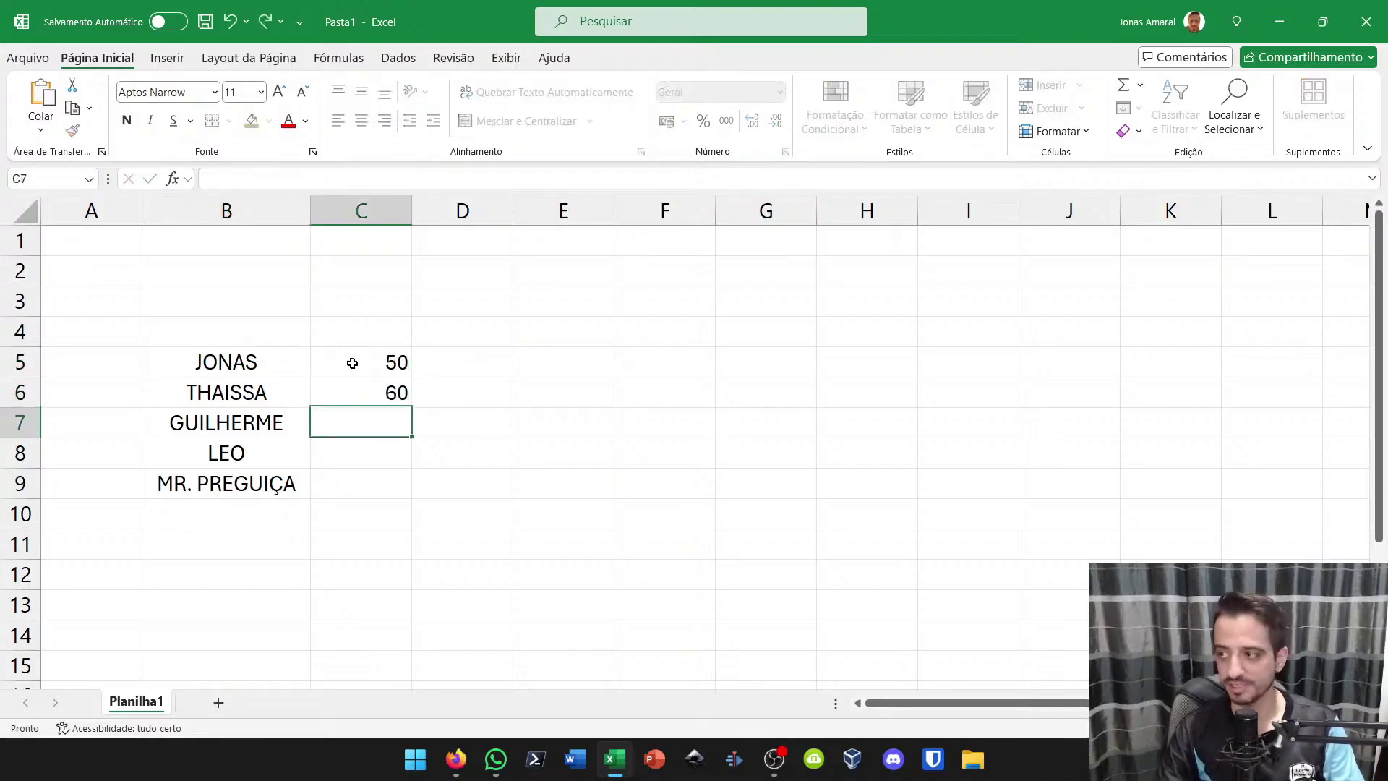
type("70")
key("Return")
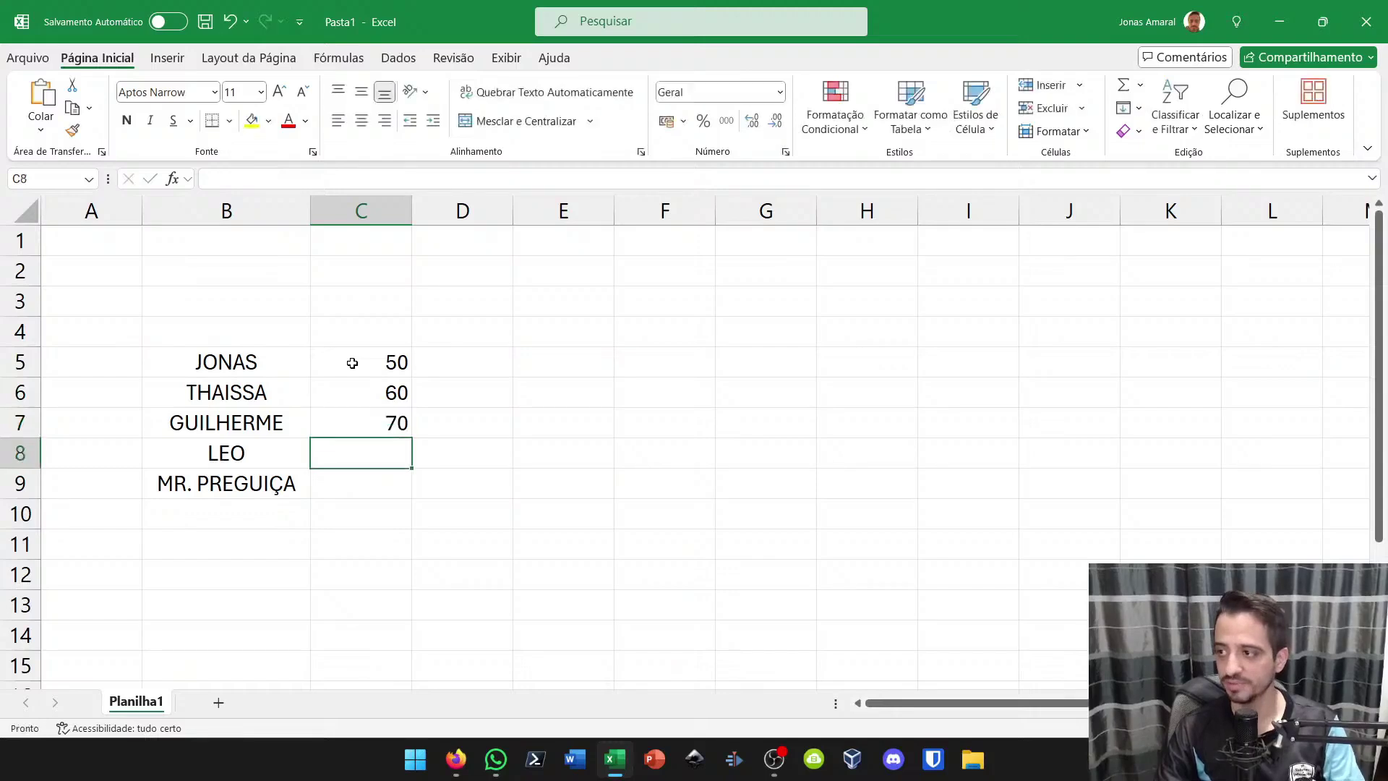
type("20")
key("Return")
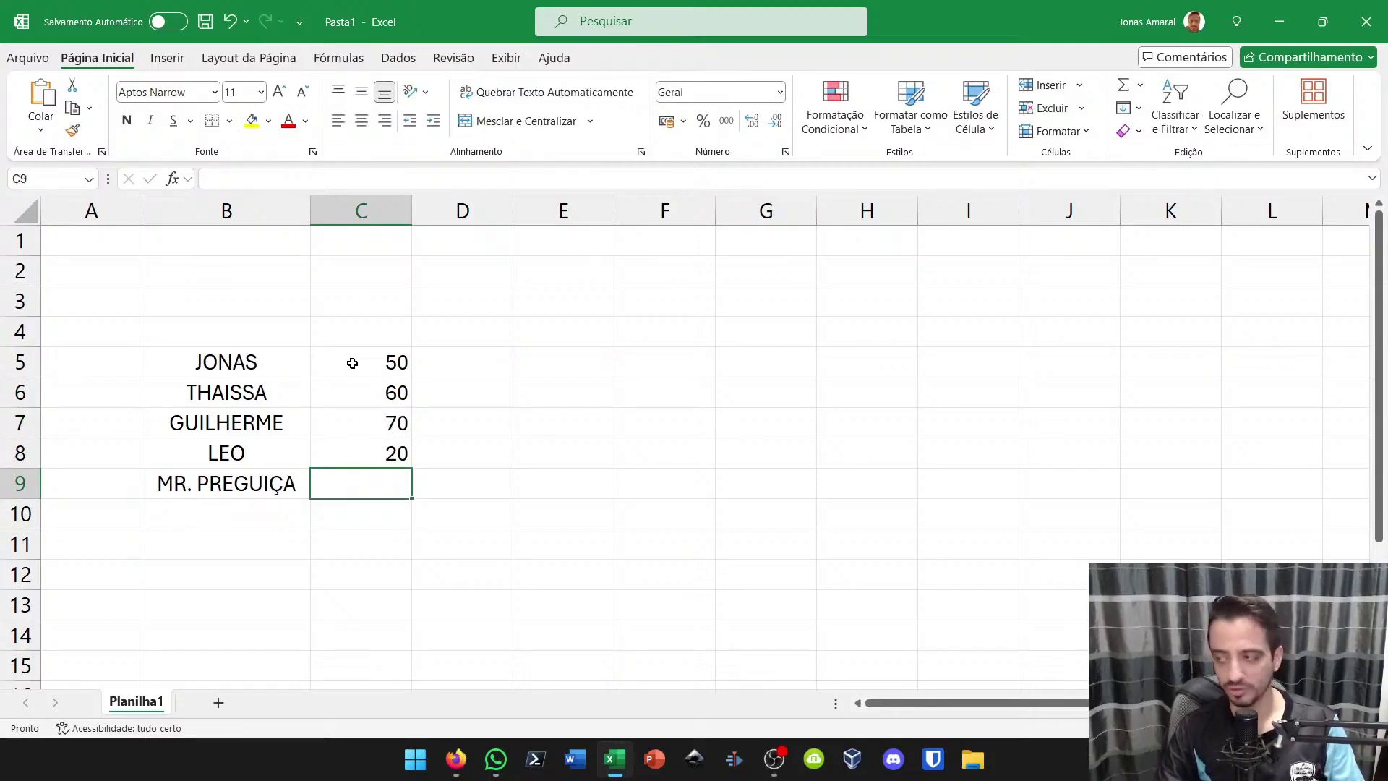
type("40")
key("Return")
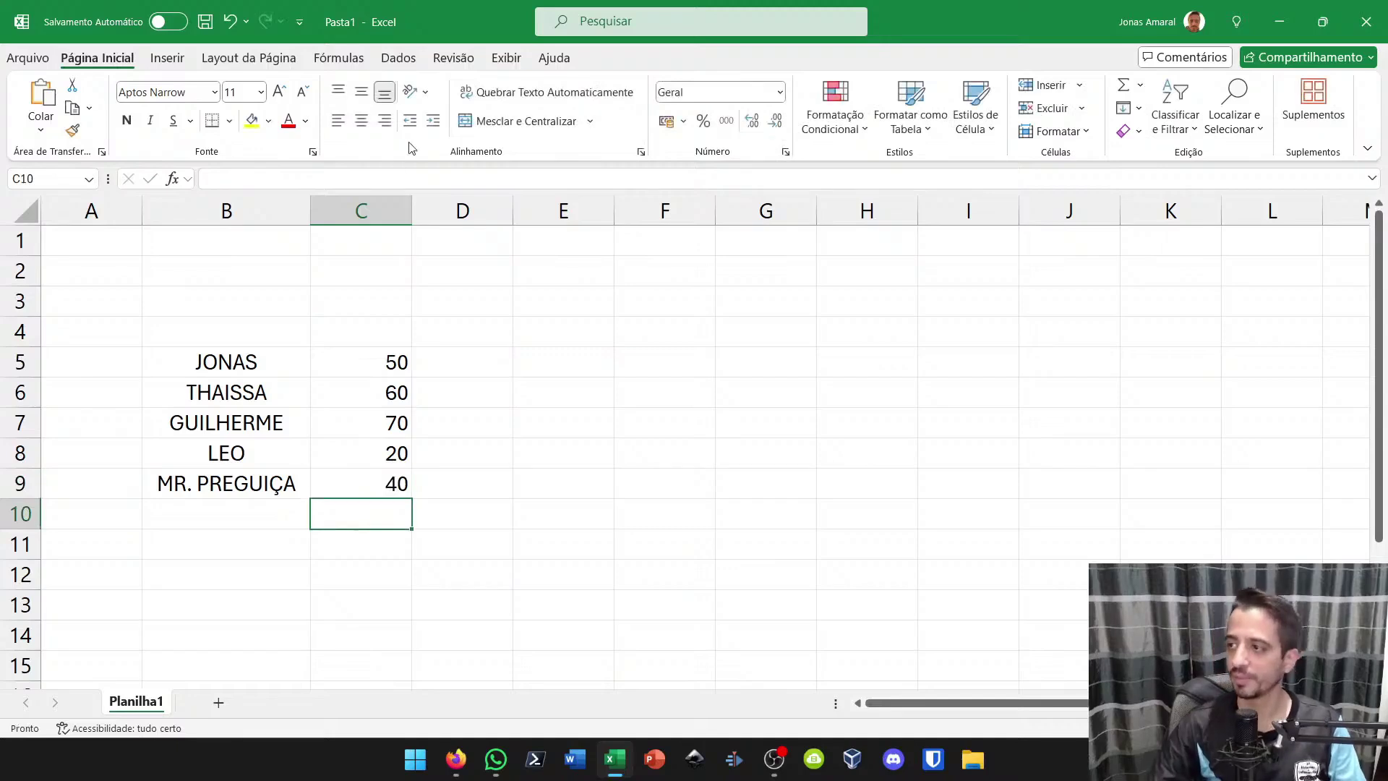
Centre column C and give C5:C9 the Contábil accounting format
left_click(370, 209)
left_click(360, 121)
left_click(549, 456)
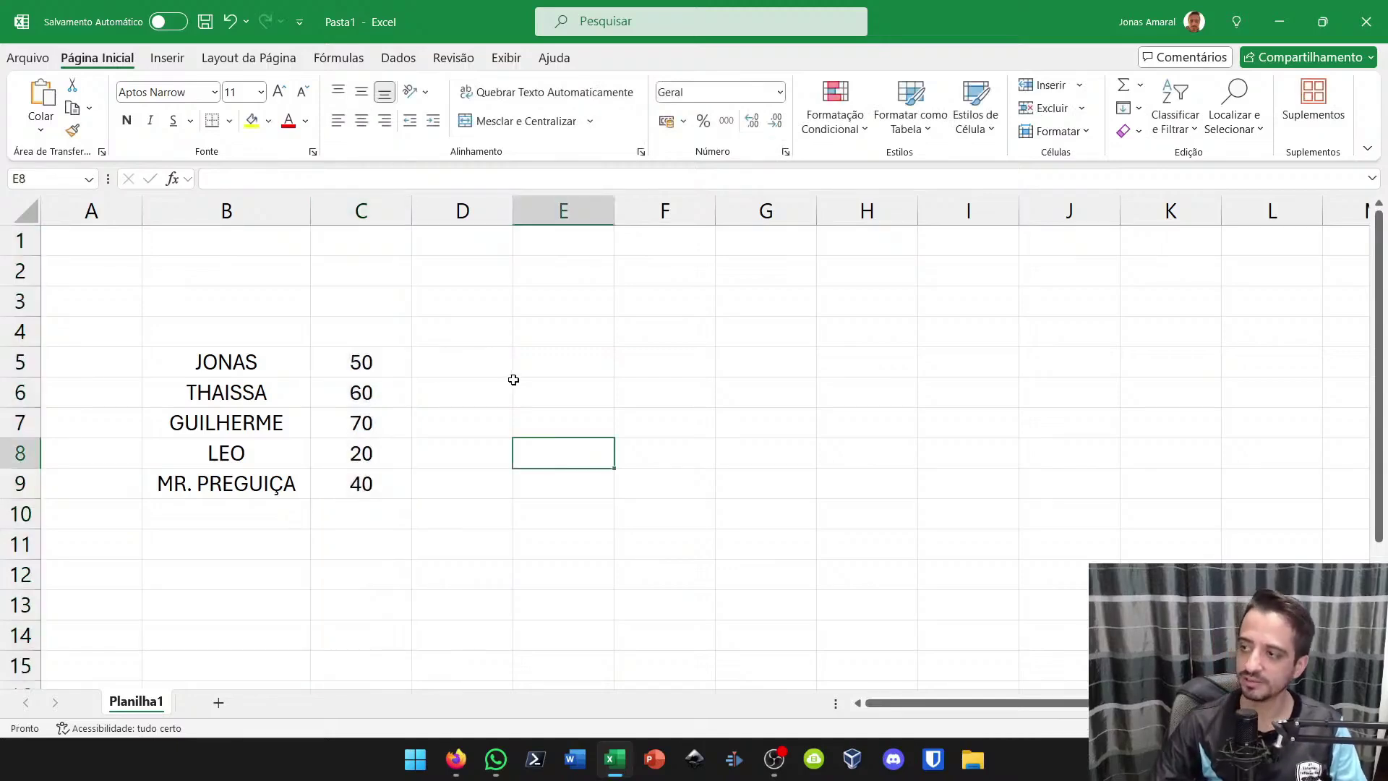
left_click_drag(365, 362, 361, 483)
left_click(335, 324)
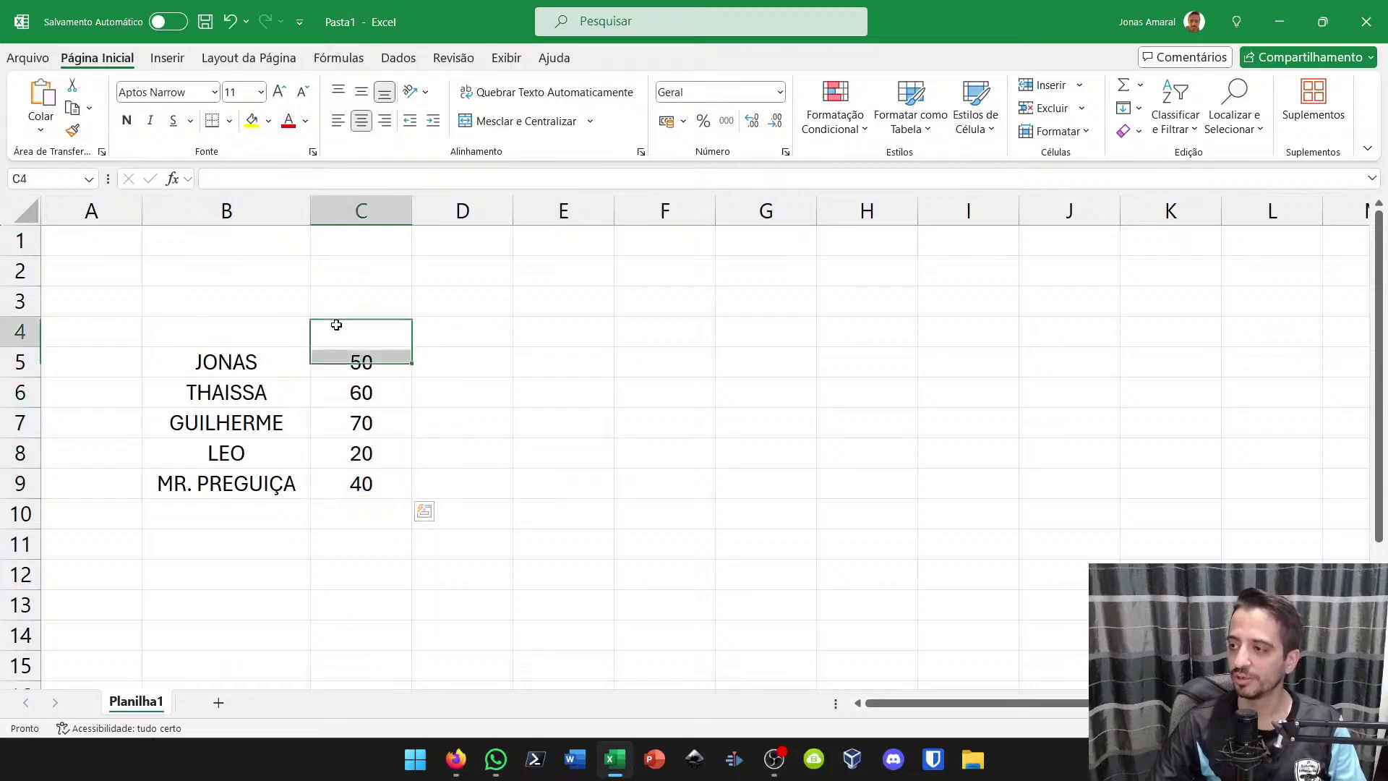
left_click_drag(384, 366, 387, 484)
left_click(666, 121)
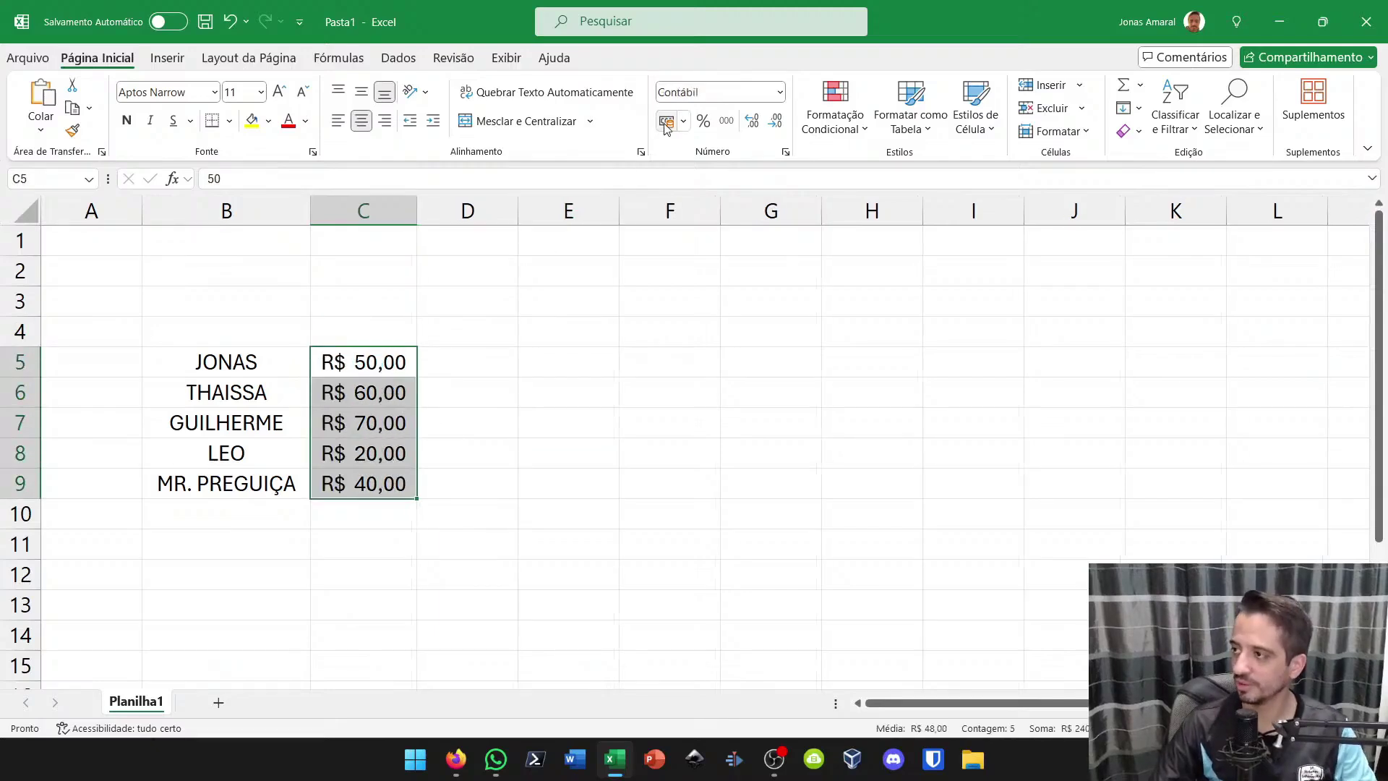
left_click(268, 328)
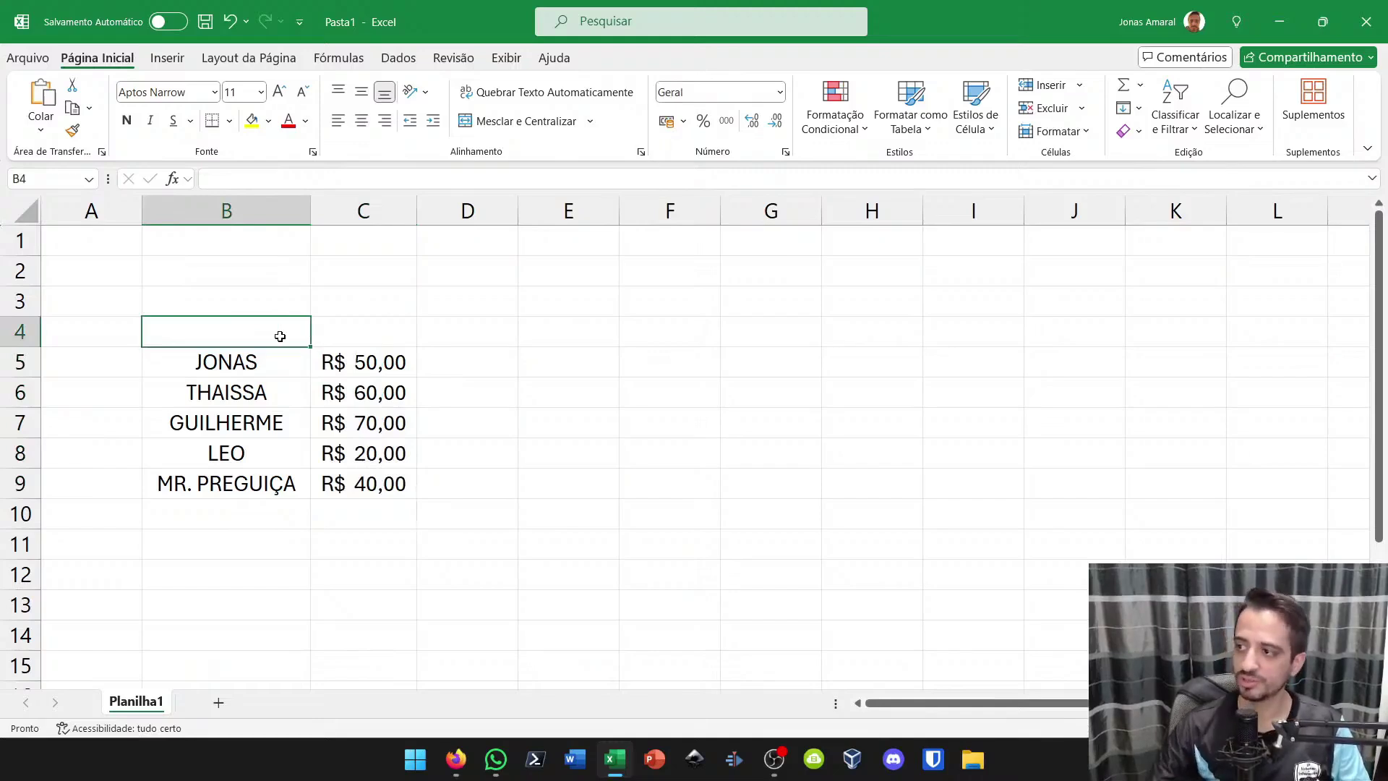
Review the table's cells, then select F5 for the total
left_click(365, 373)
left_click(340, 387)
left_click(282, 418)
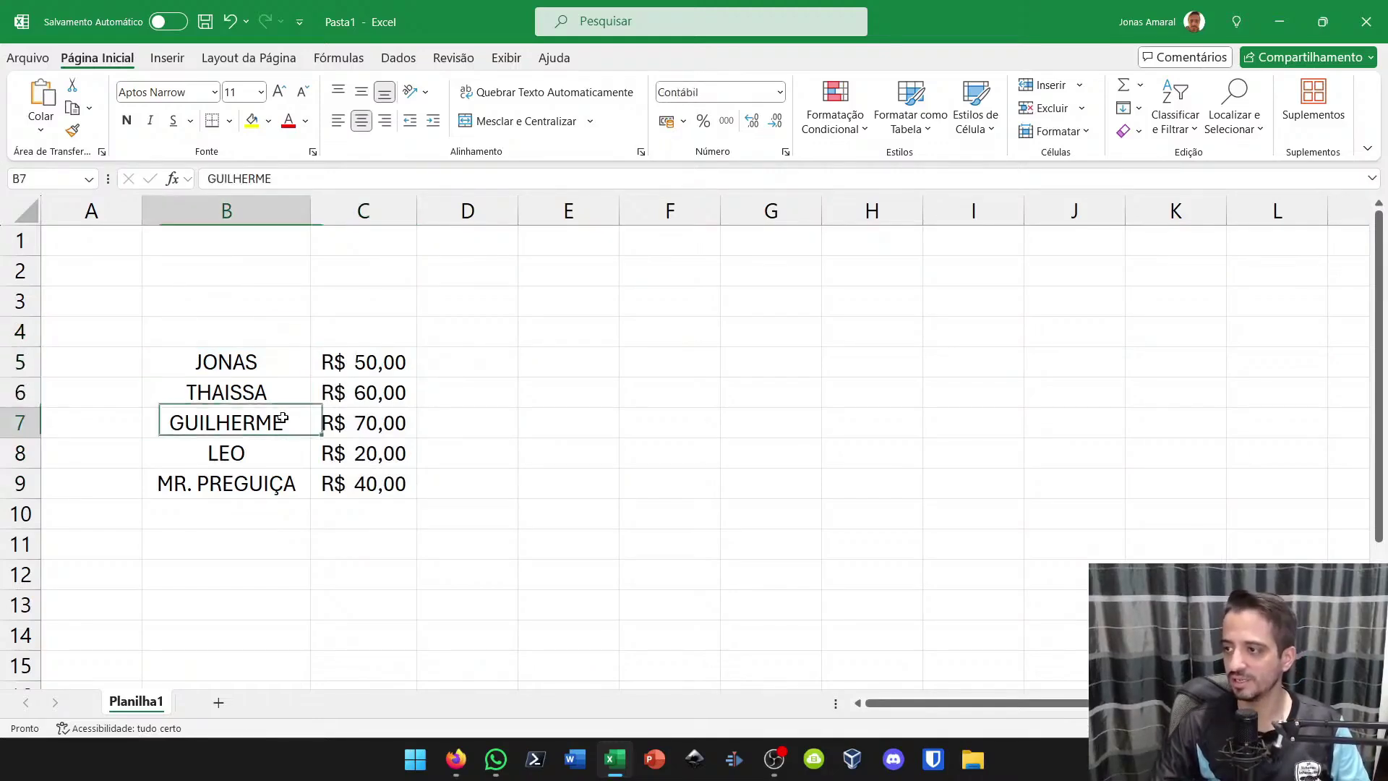
left_click(339, 422)
left_click(282, 448)
left_click(330, 462)
left_click(340, 486)
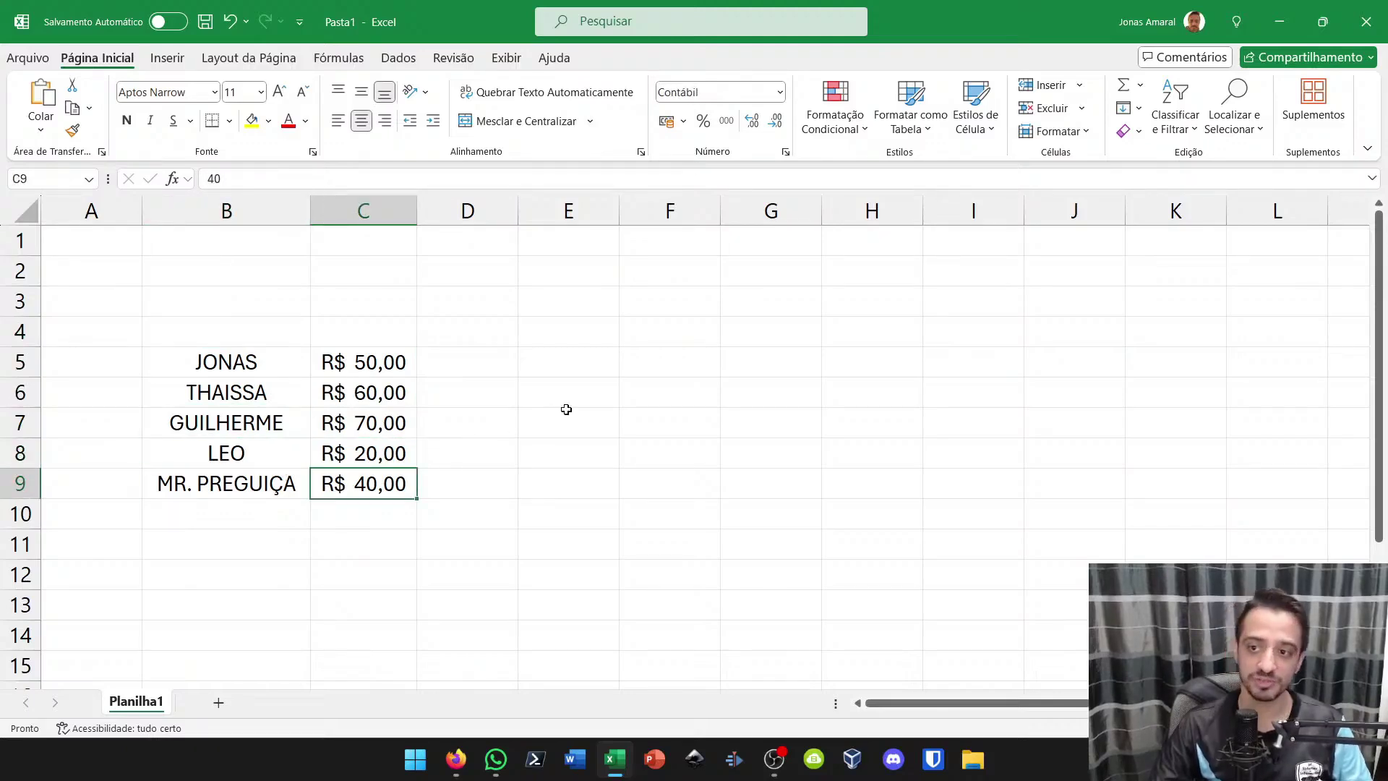
left_click(683, 338)
left_click(666, 365)
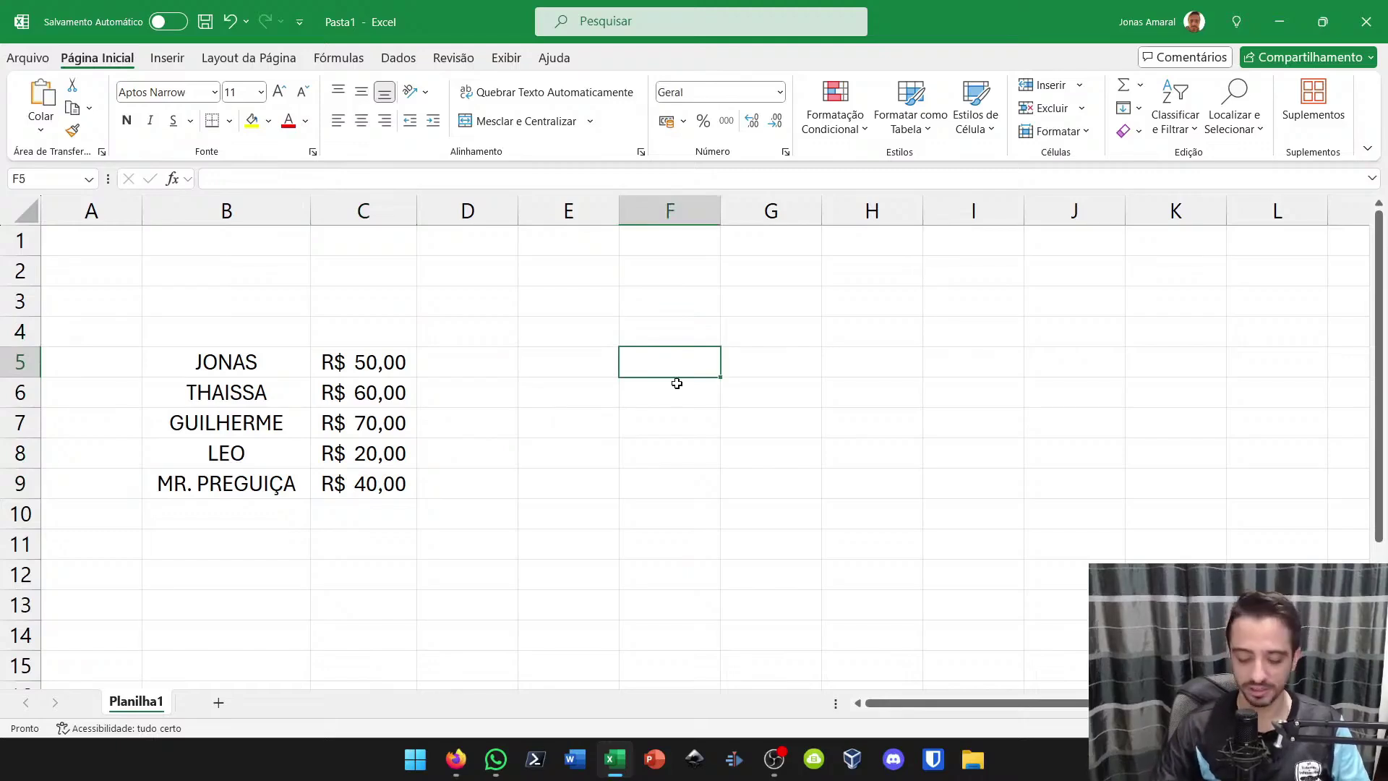
Add the heading VALOR TOTAL in F4 and widen column F to fit it
key("Up")
type("V")
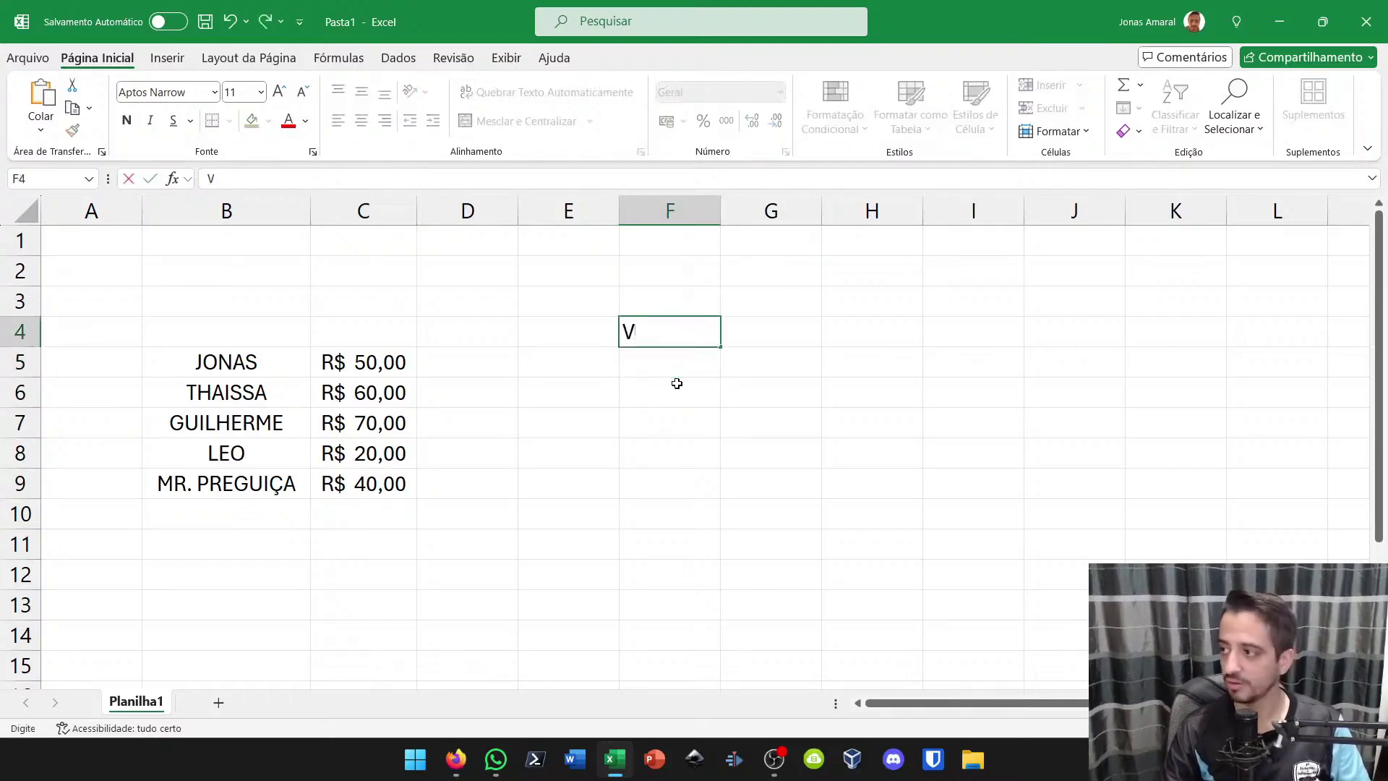
type("ALOR TOTAL")
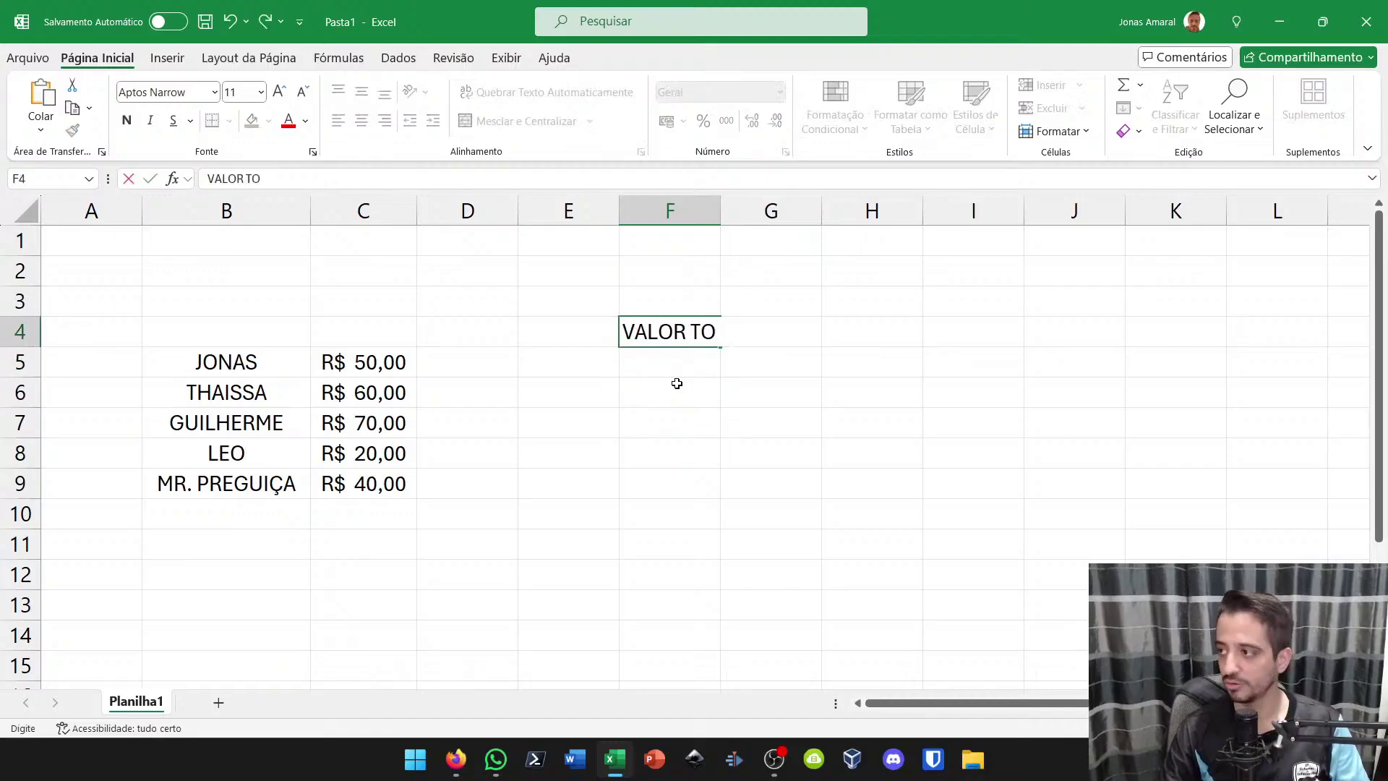
key("Return")
left_click_drag(720, 211, 761, 217)
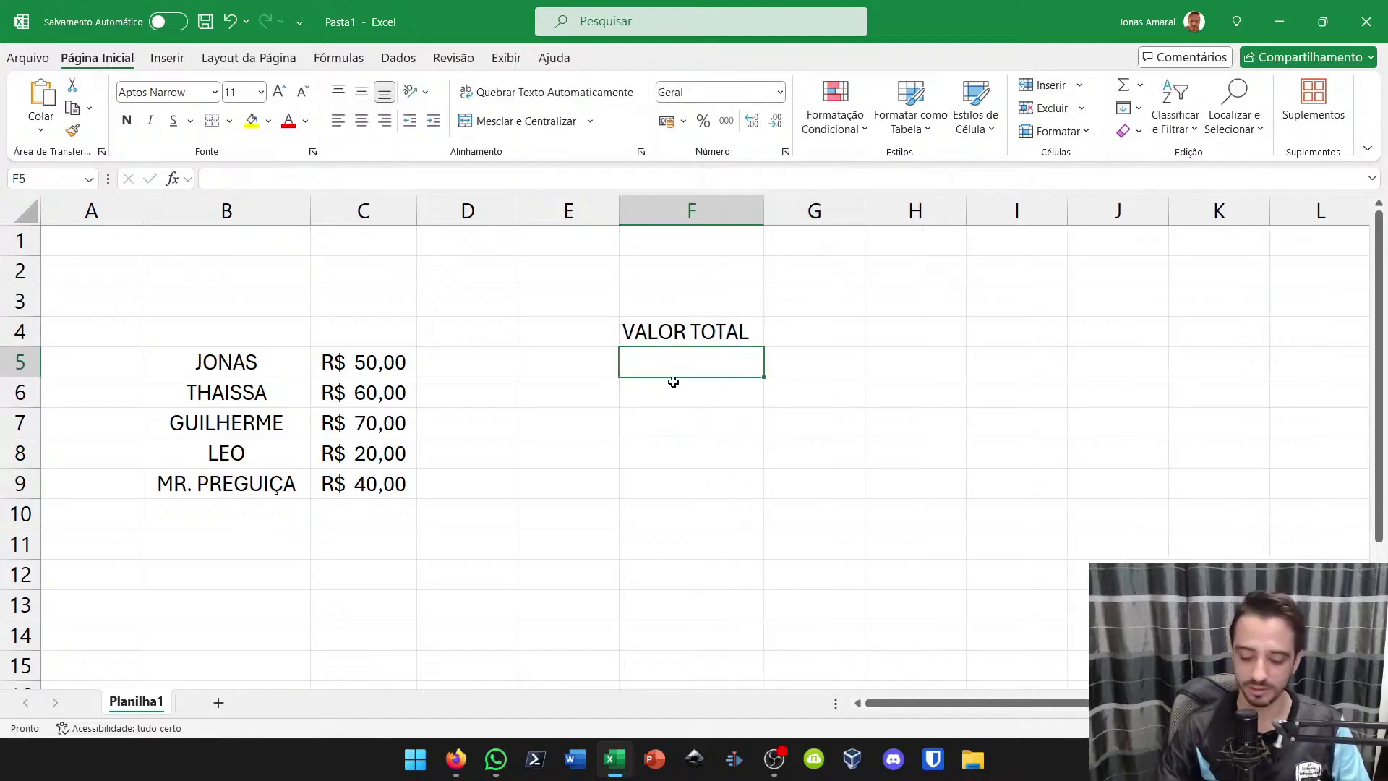
Enter =SOMA(C5:C9) in F5 to total the amounts
type("=SOMA(")
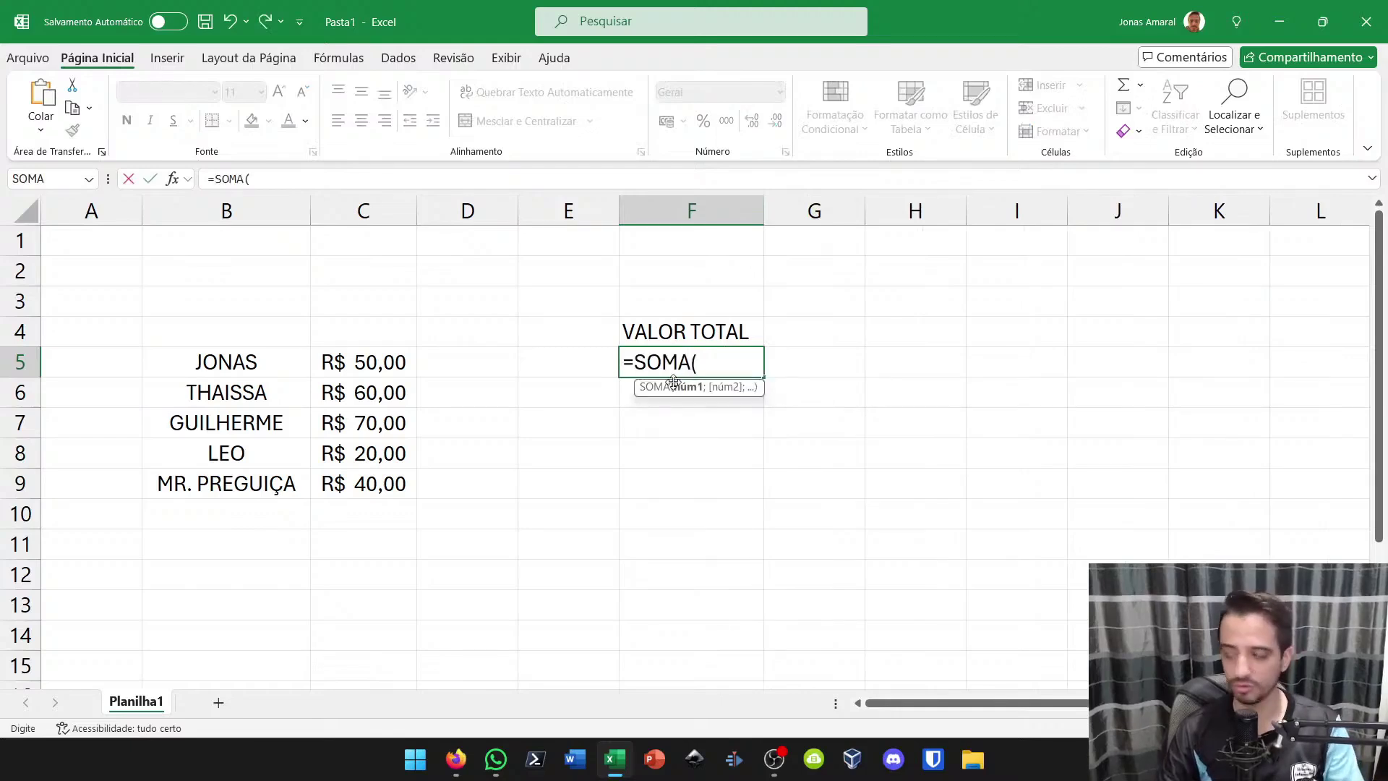
left_click_drag(339, 365, 330, 470)
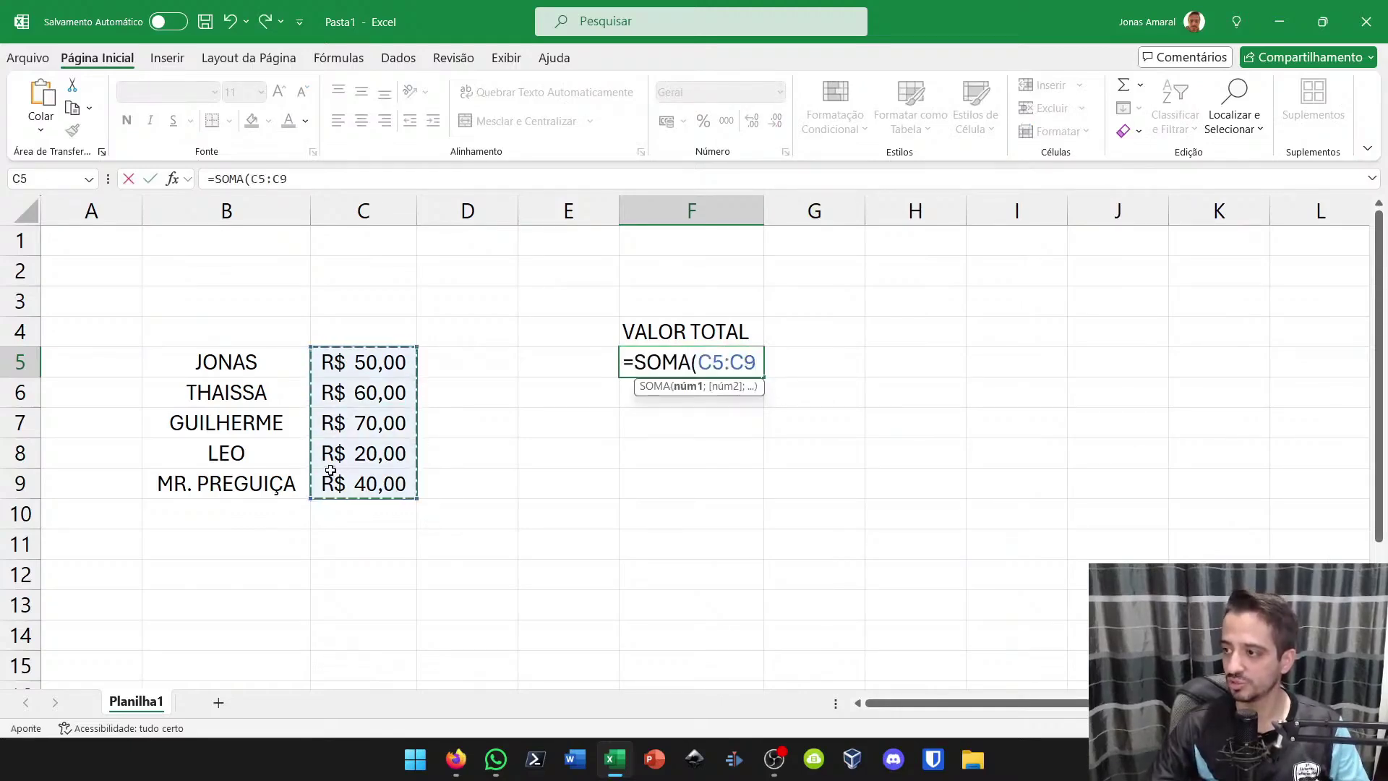
type(")")
key("Return")
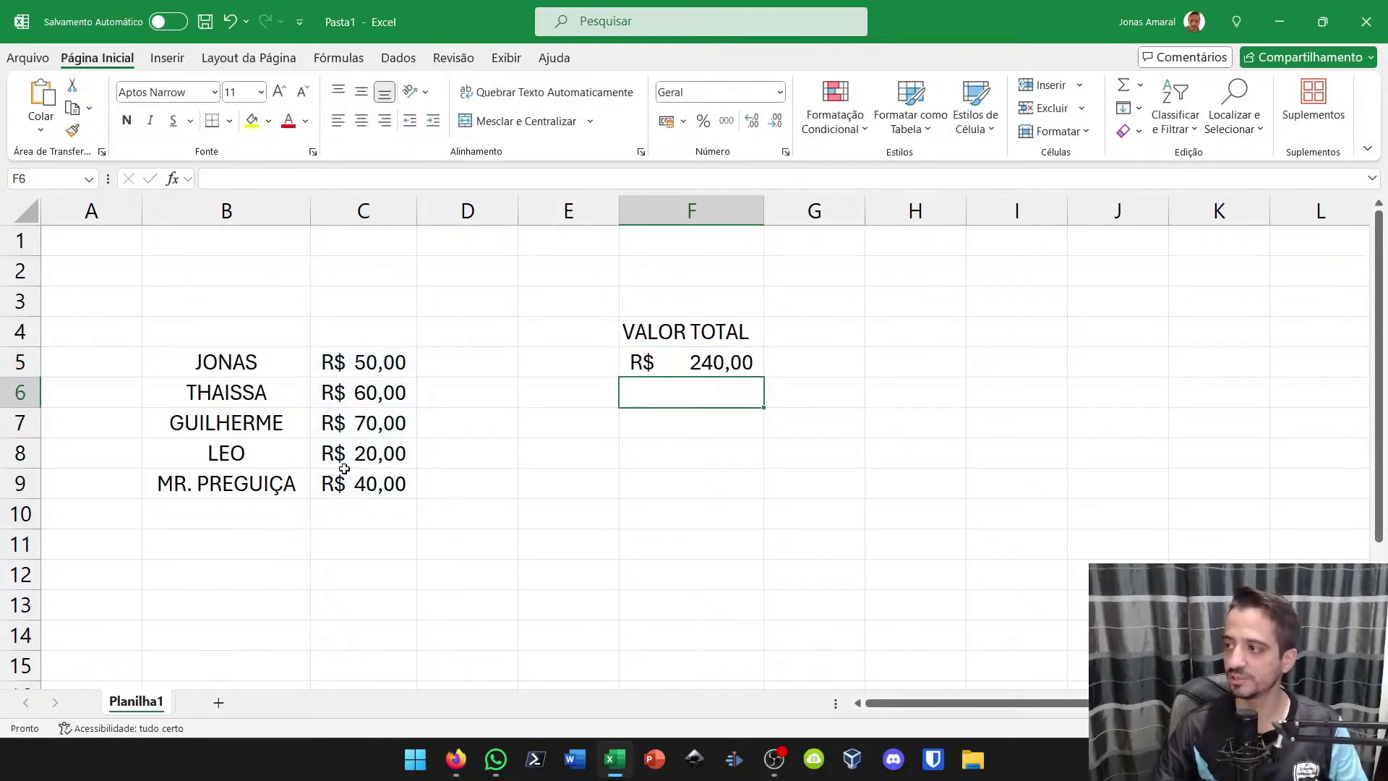
left_click(637, 370)
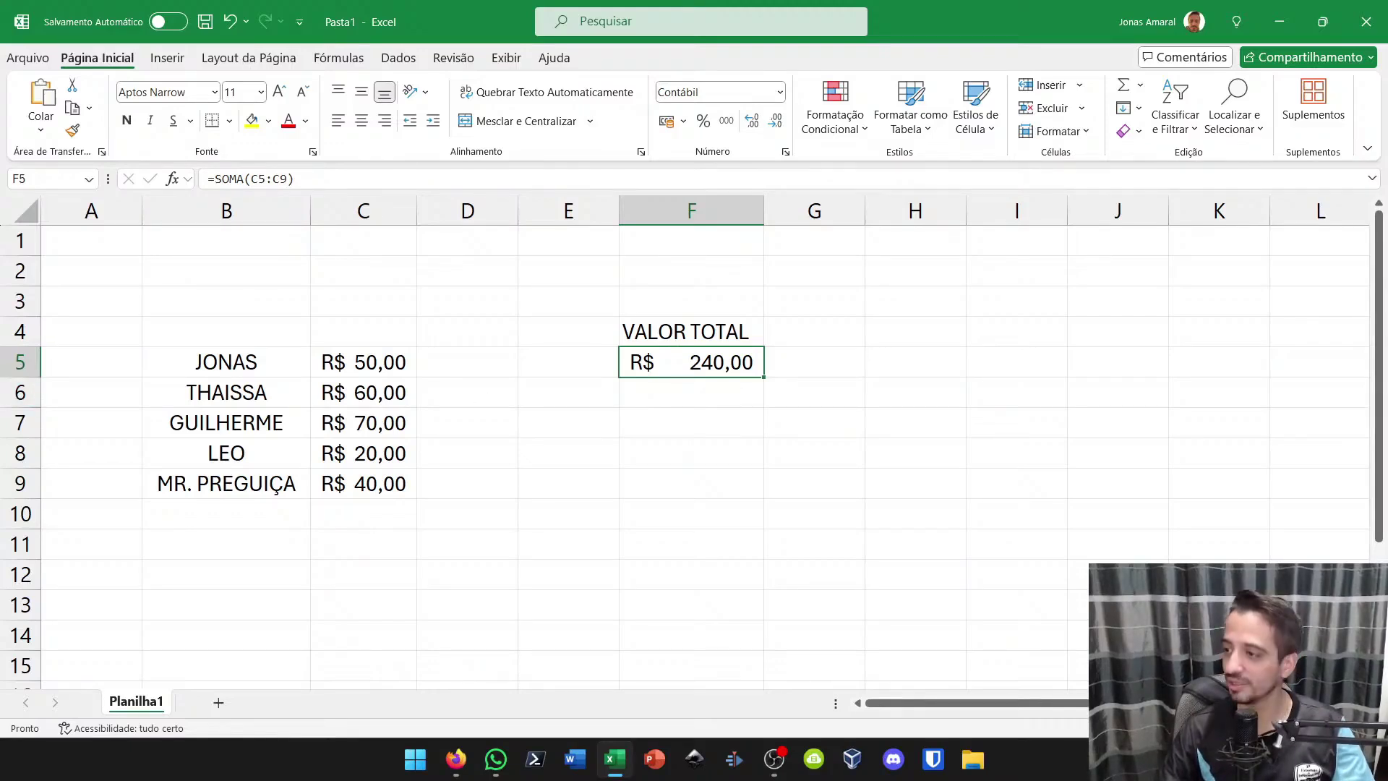
left_click(382, 456)
type("120")
key("Return")
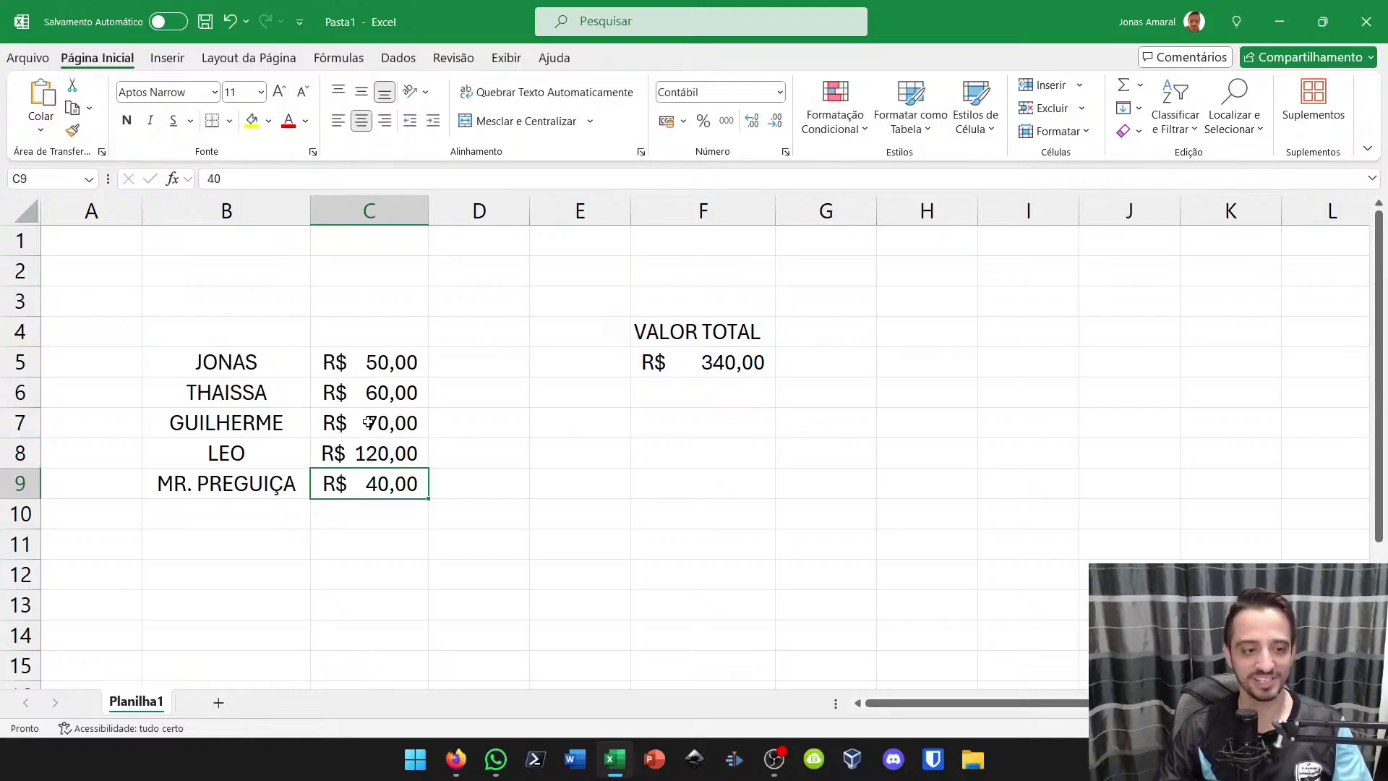
double_click(687, 361)
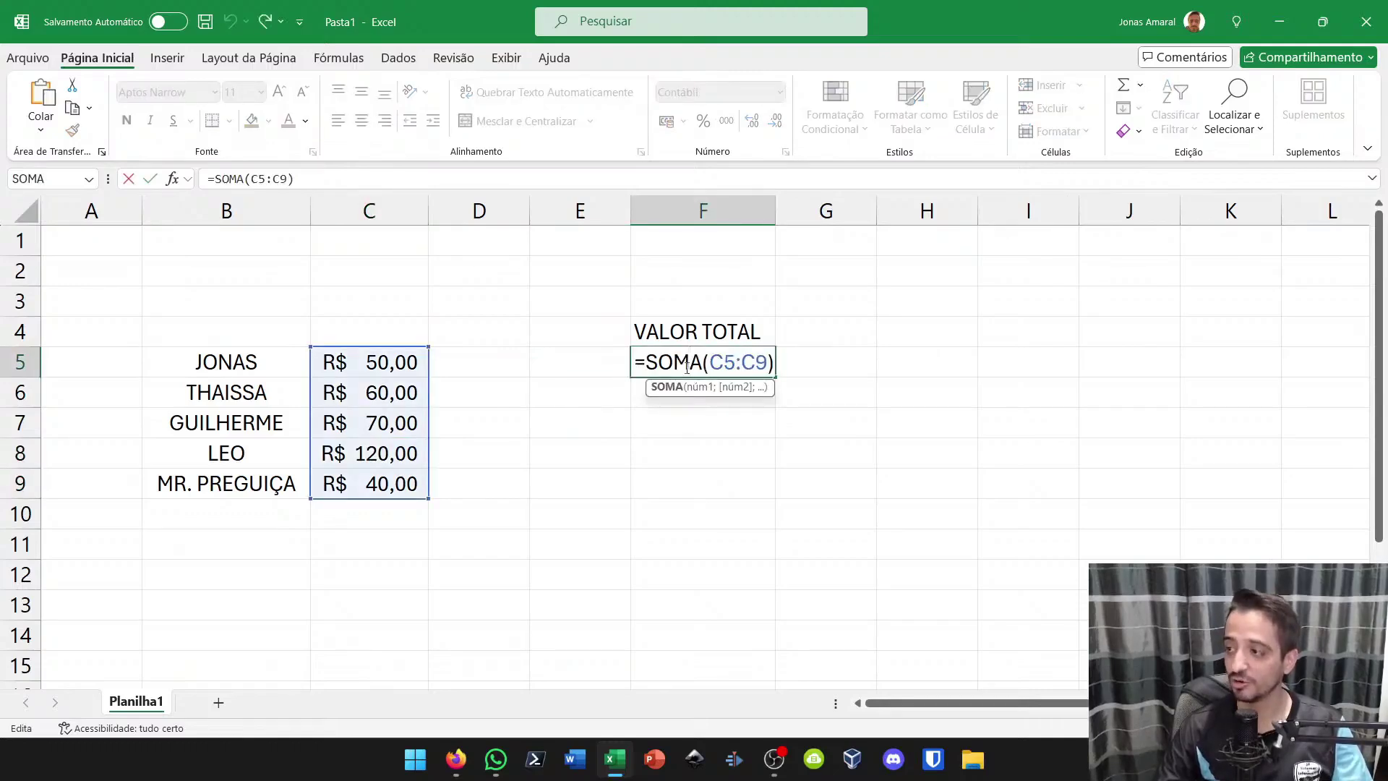
key("Escape")
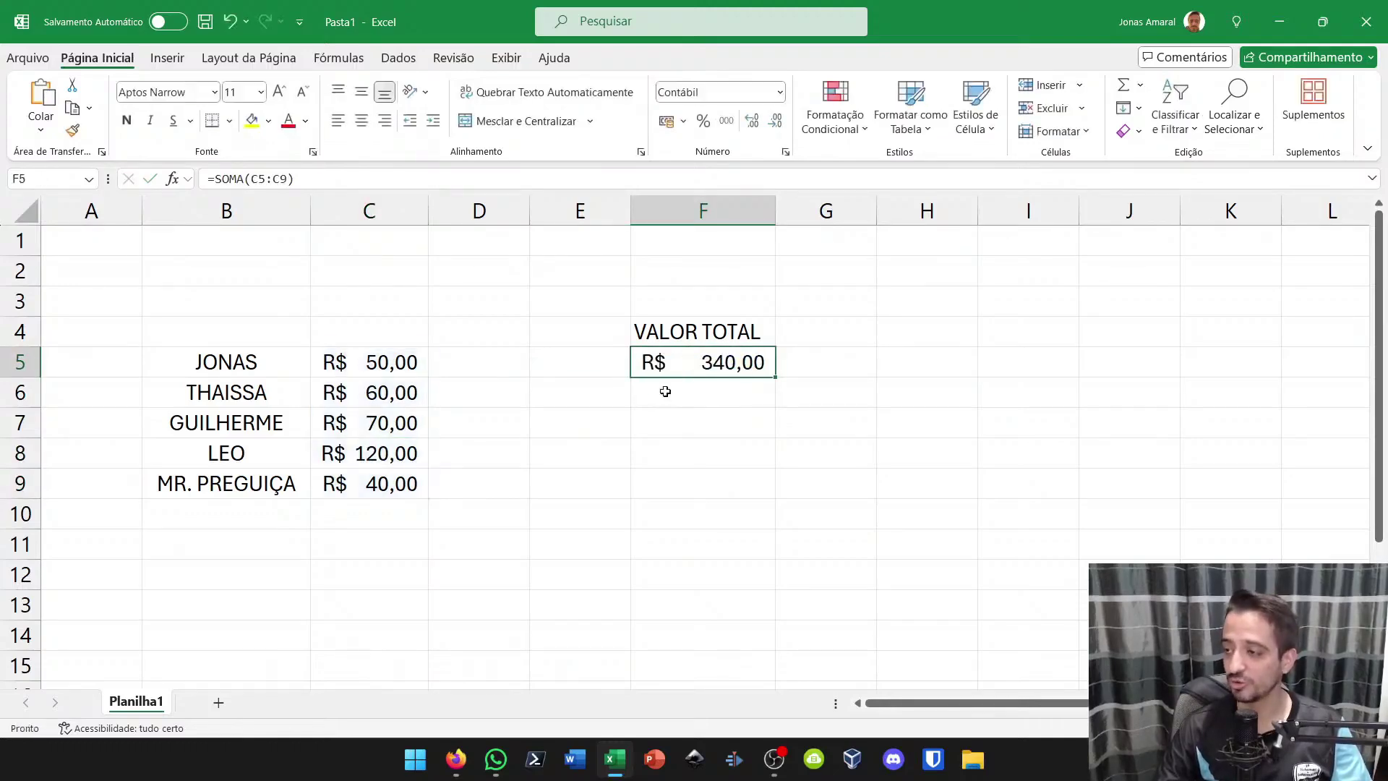
left_click(719, 452)
left_click(710, 425)
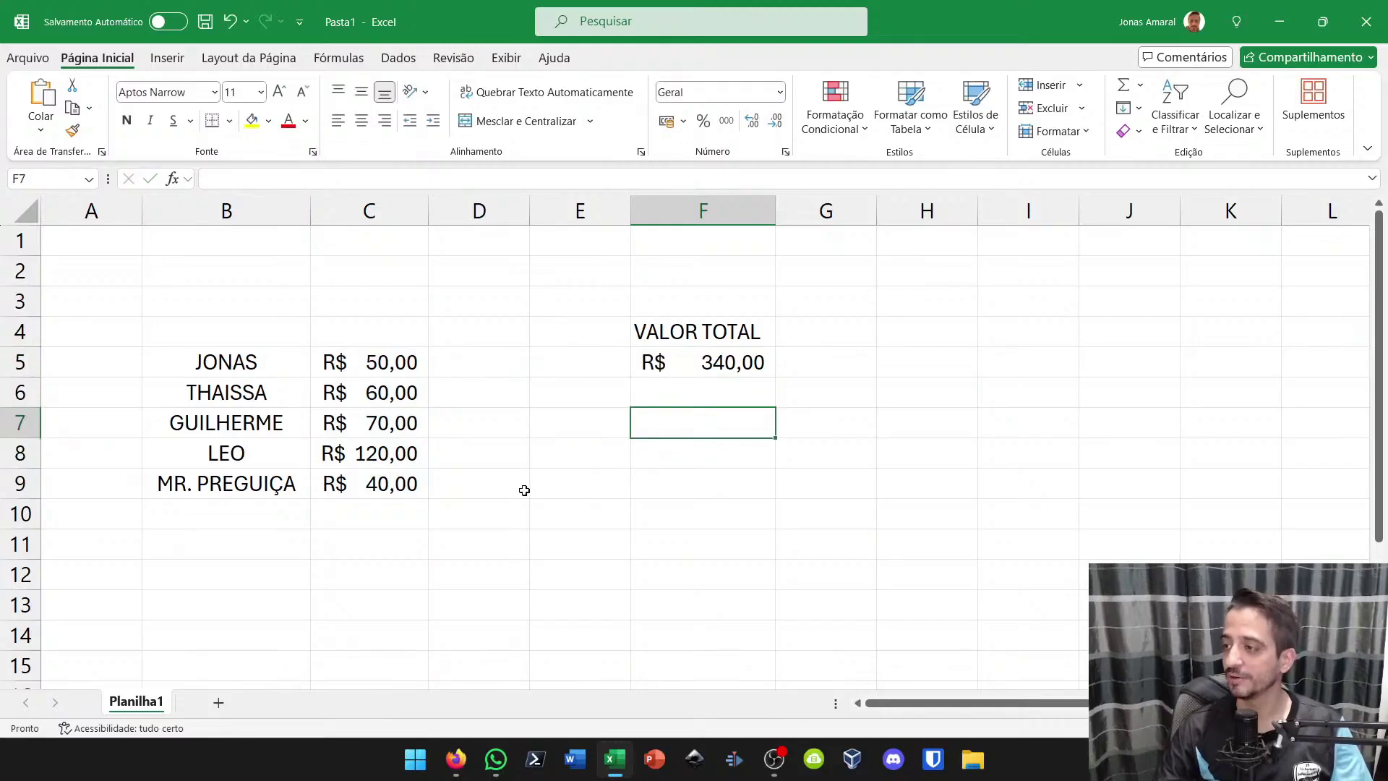
left_click_drag(370, 365, 366, 426)
left_click(478, 470)
left_click_drag(387, 363, 371, 484)
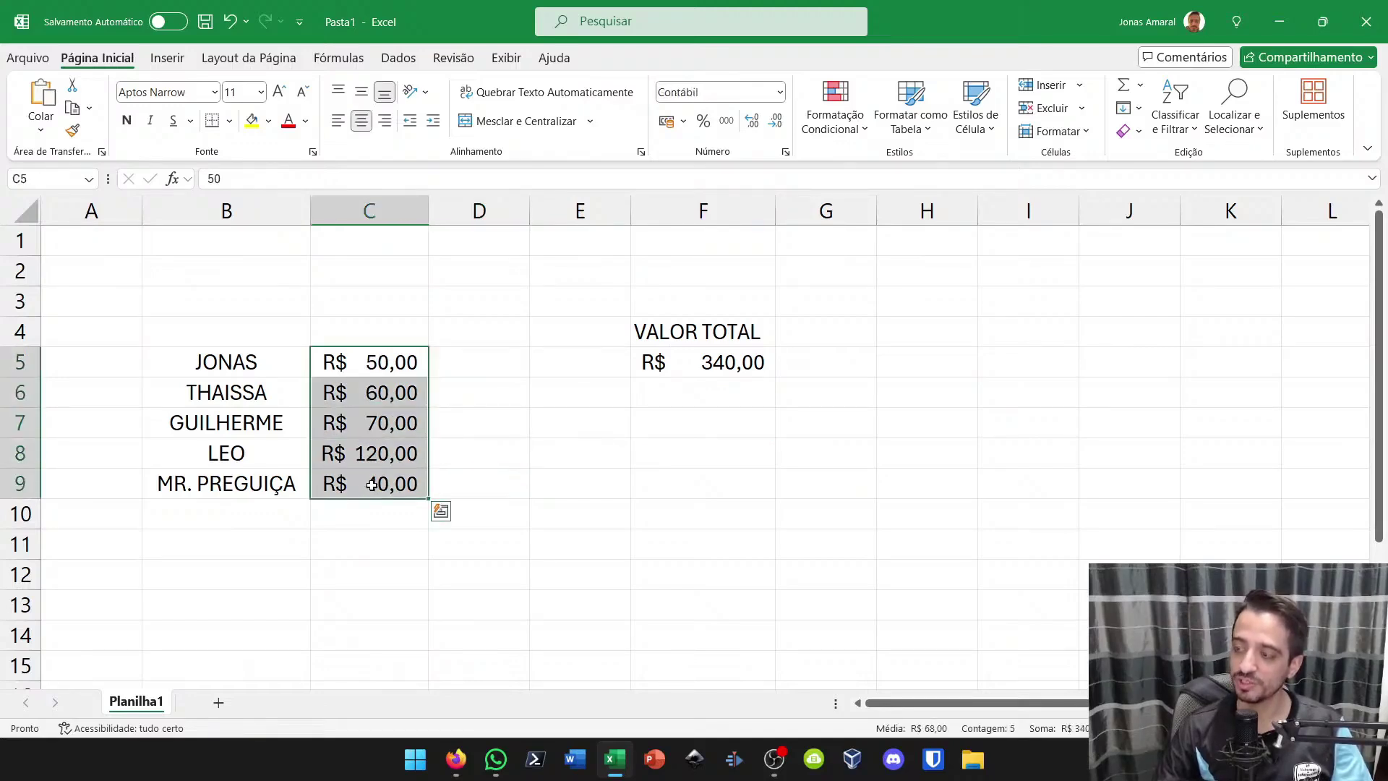
left_click(351, 357)
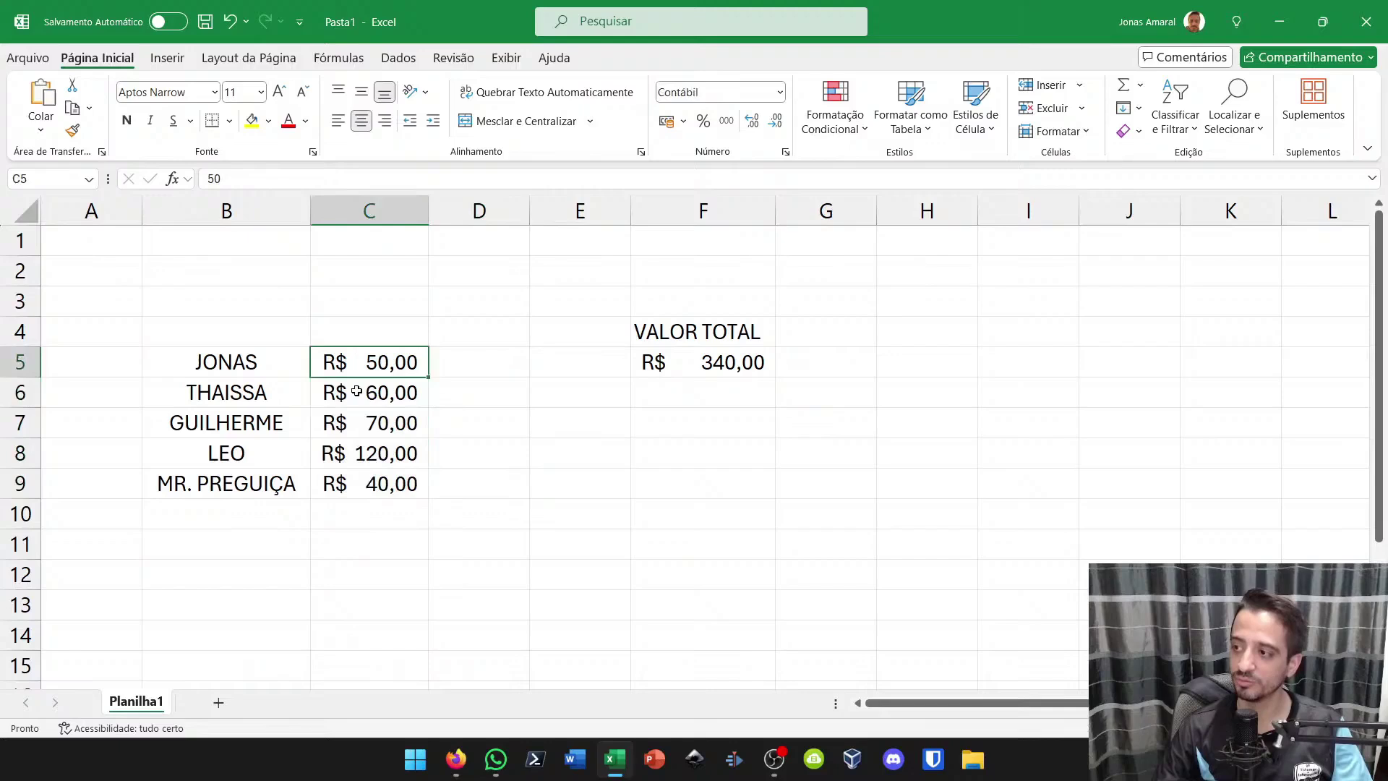
key("Down")
key("Down")
key("Down")
key("Down")
left_click_drag(356, 354, 373, 483)
left_click(682, 361)
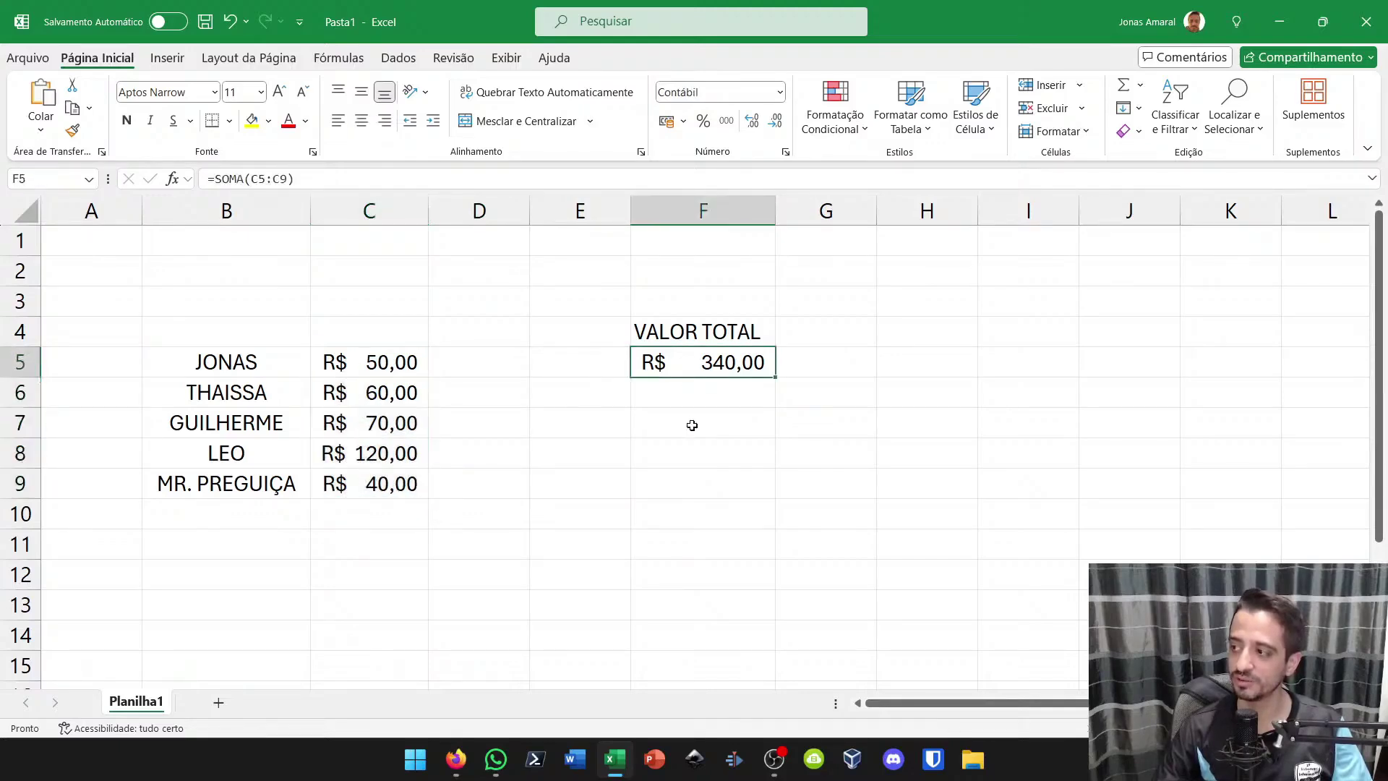
left_click(692, 430)
Try =F5/5 in F7, then delete the 68,00 result
type("=")
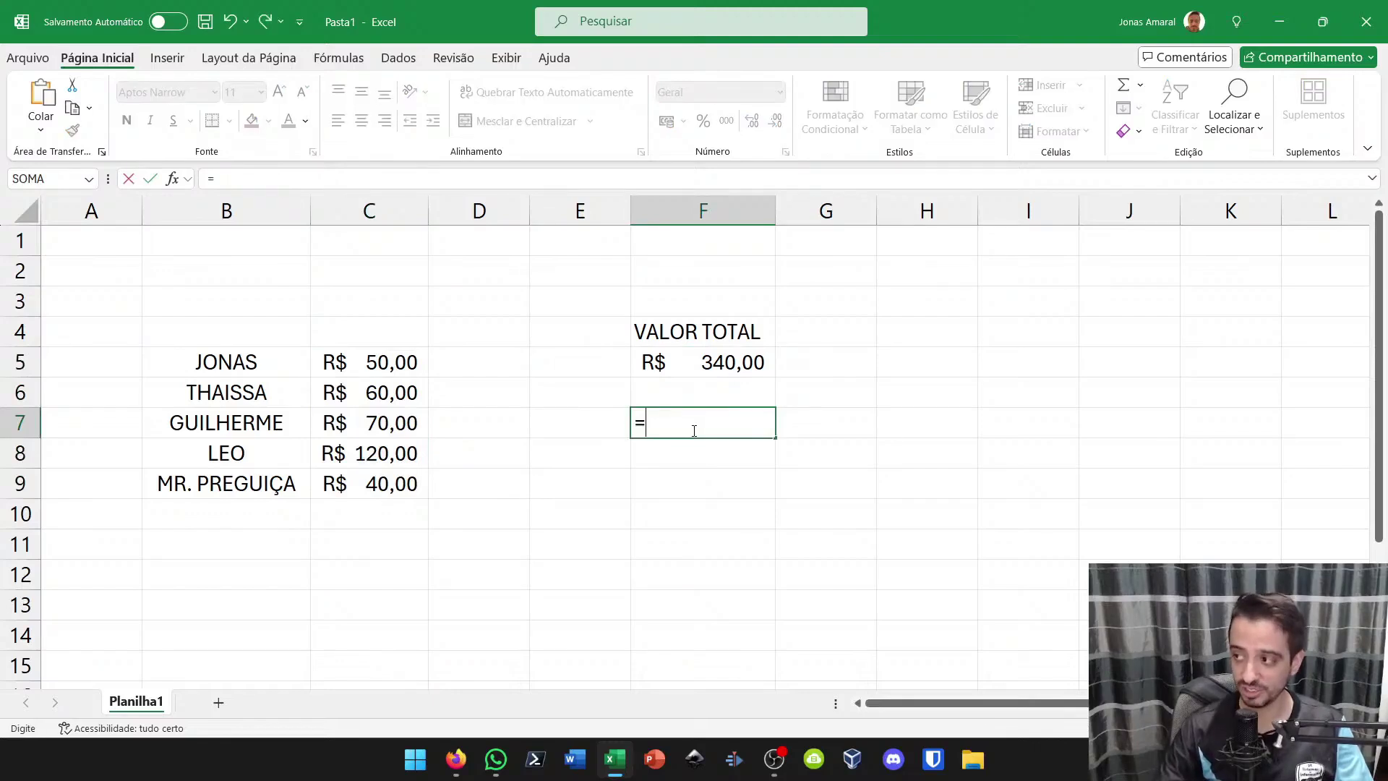
type("F5/5")
key("Return")
left_click(693, 430)
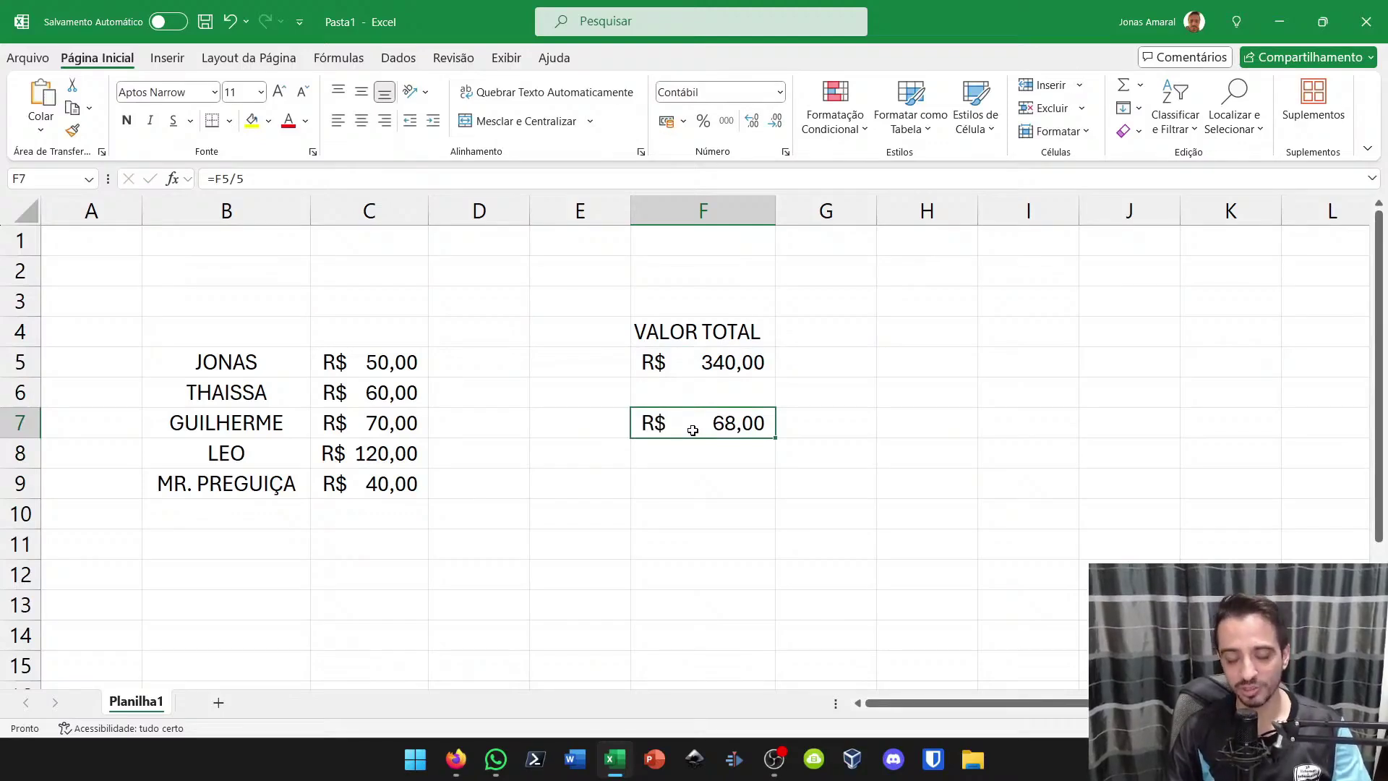
key("Delete")
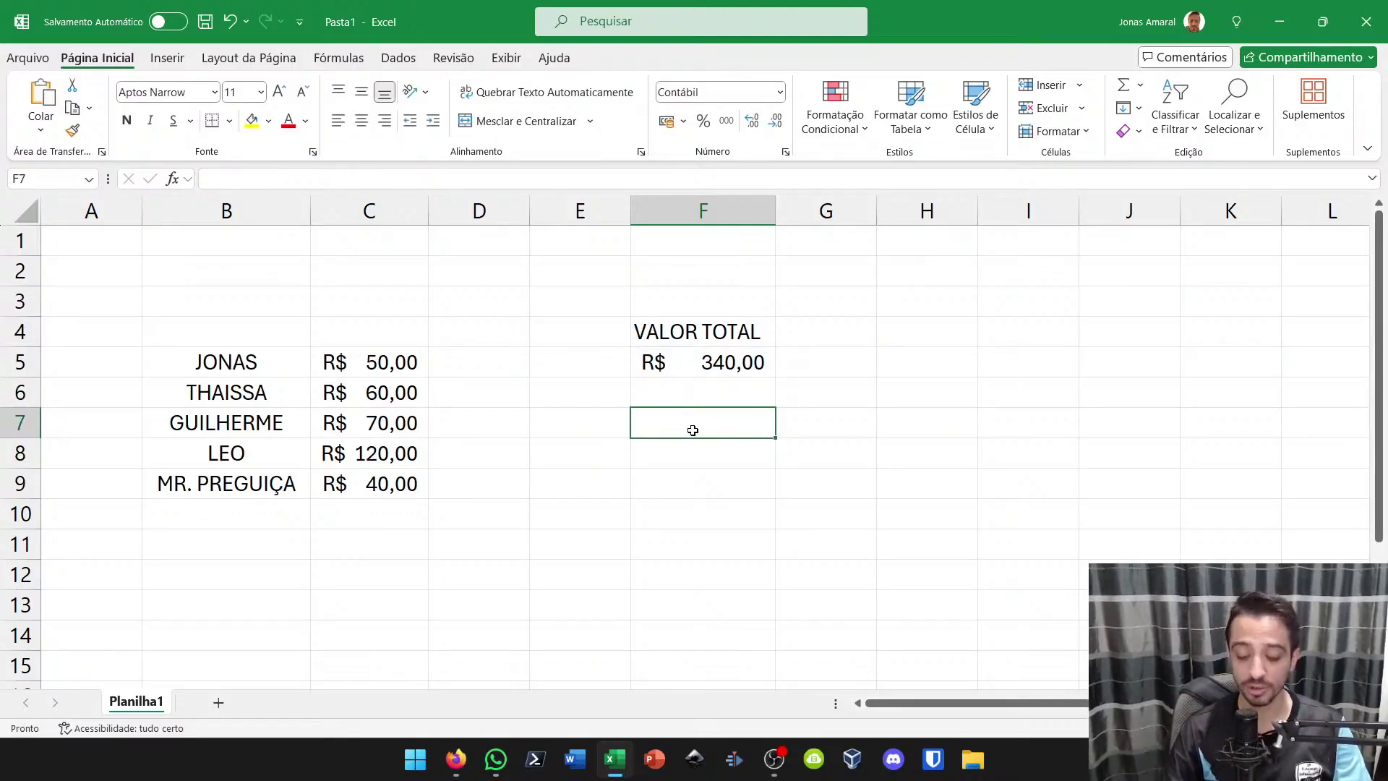
Try and erase a MÉDIA function name in F7, then switch to ChatGPT in Firefox
type("=MEDIA")
key("BackSpace")
key("BackSpace")
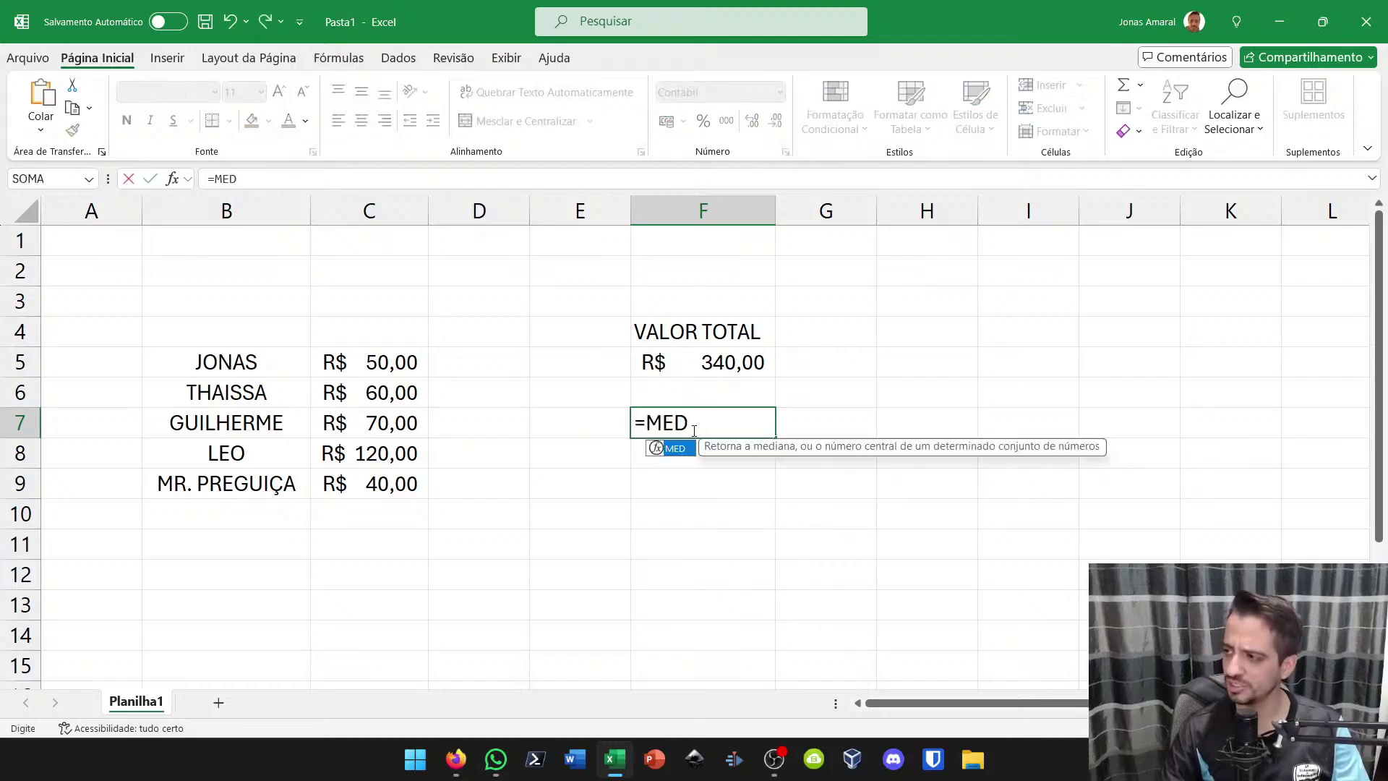
key("BackSpace")
key("BackSpace")
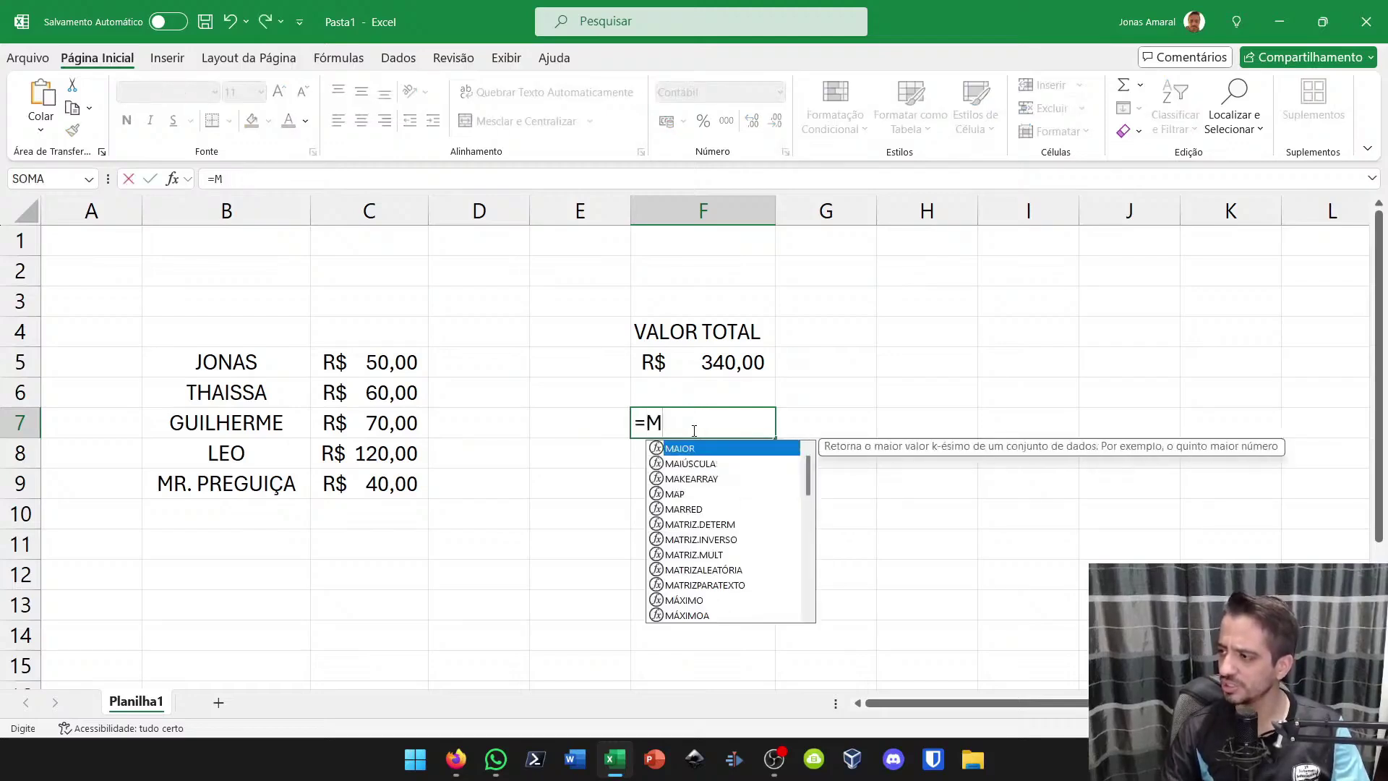
type("ED")
key("BackSpace")
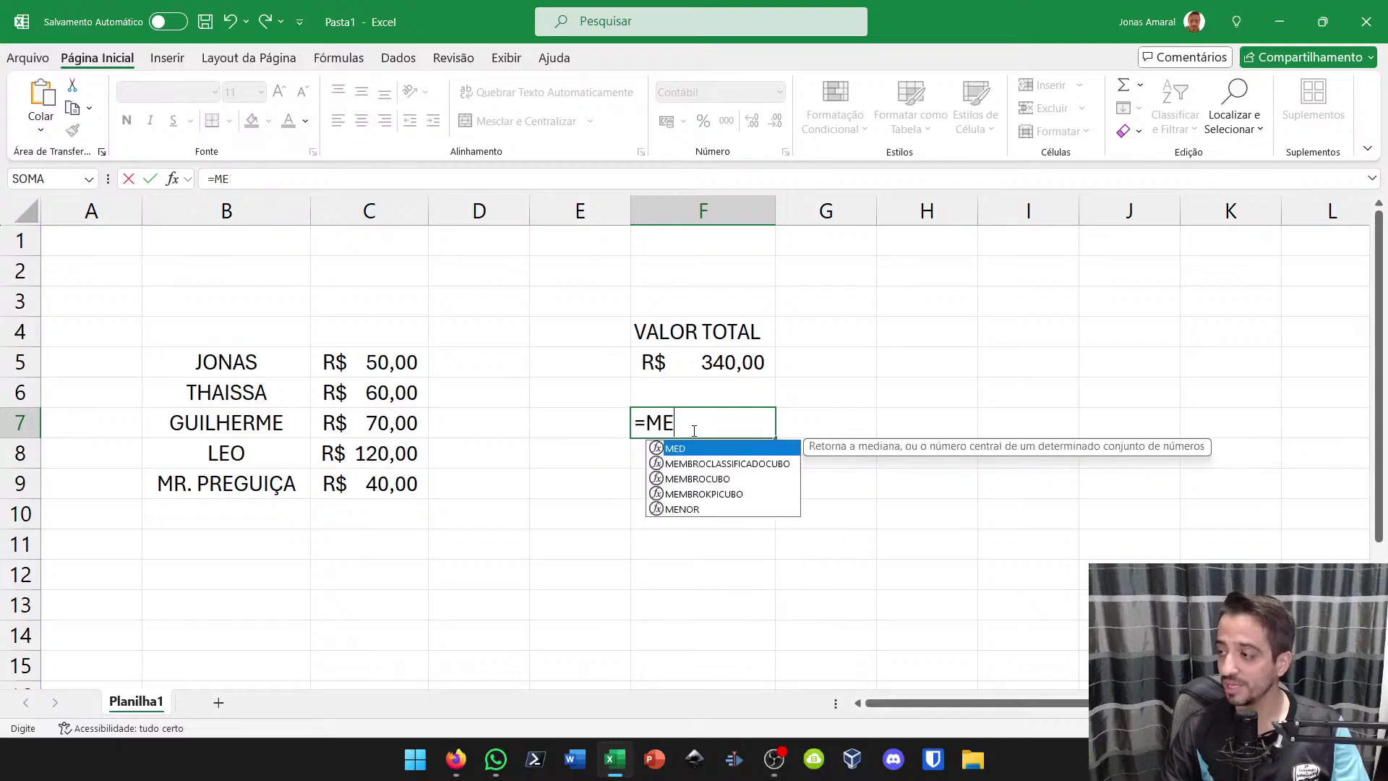
key("BackSpace")
key("BackSpace")
type("MD")
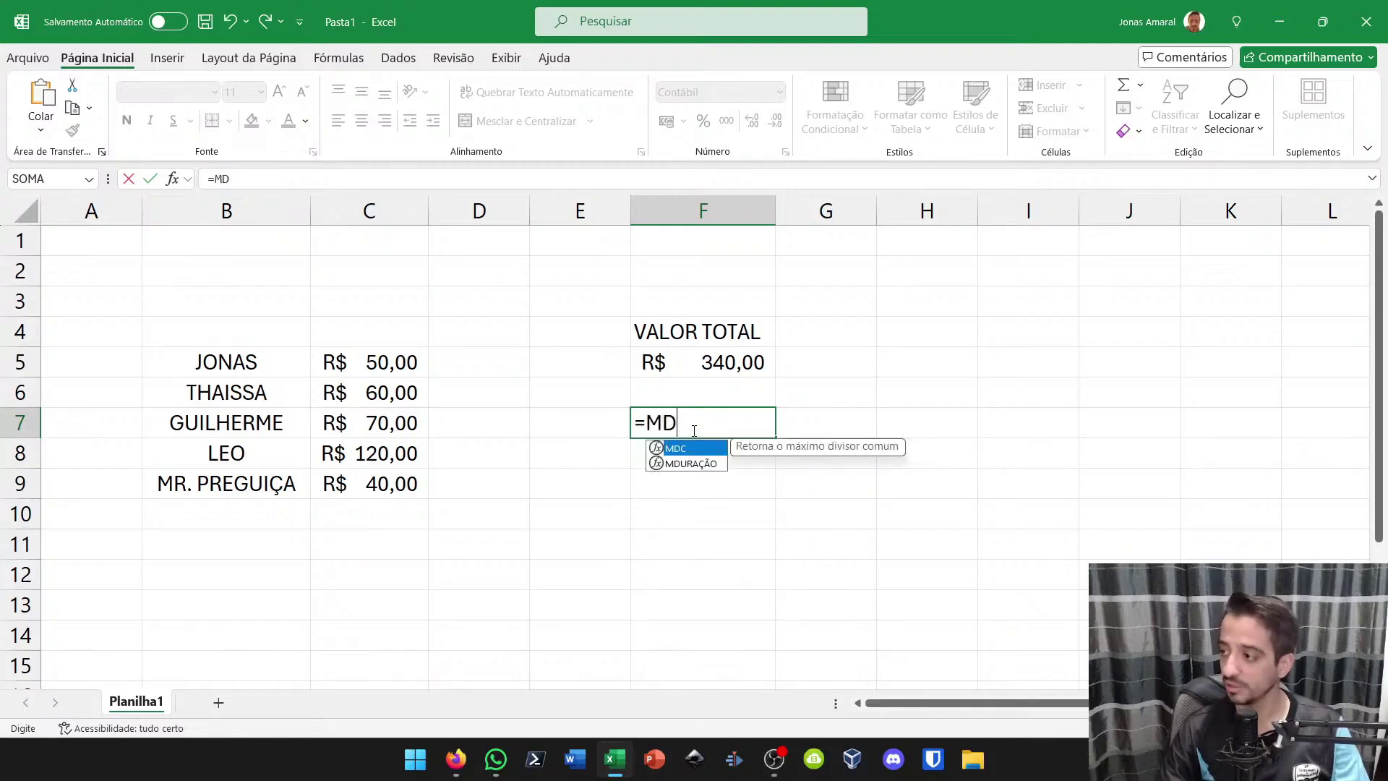
key("BackSpace")
key("BackSpace")
key("BackSpace")
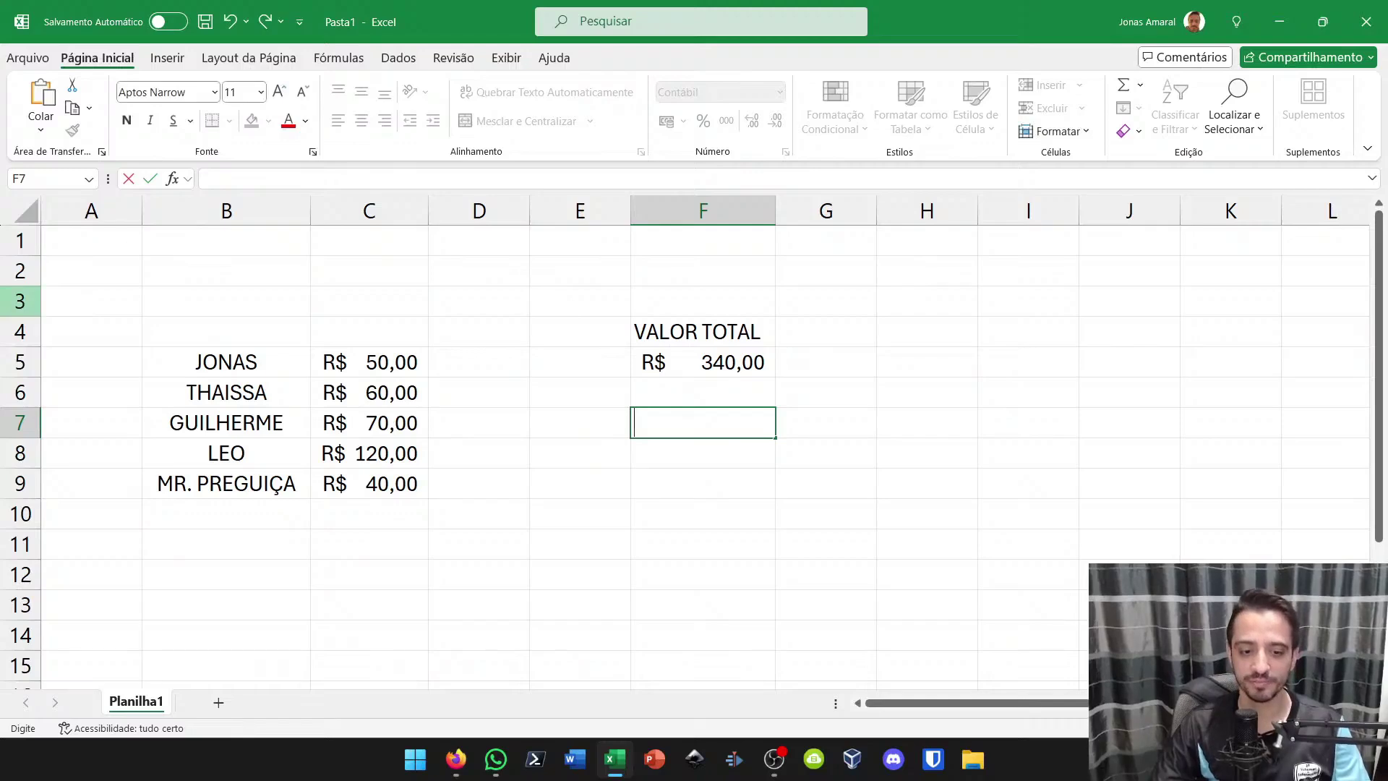
key("alt+Tab")
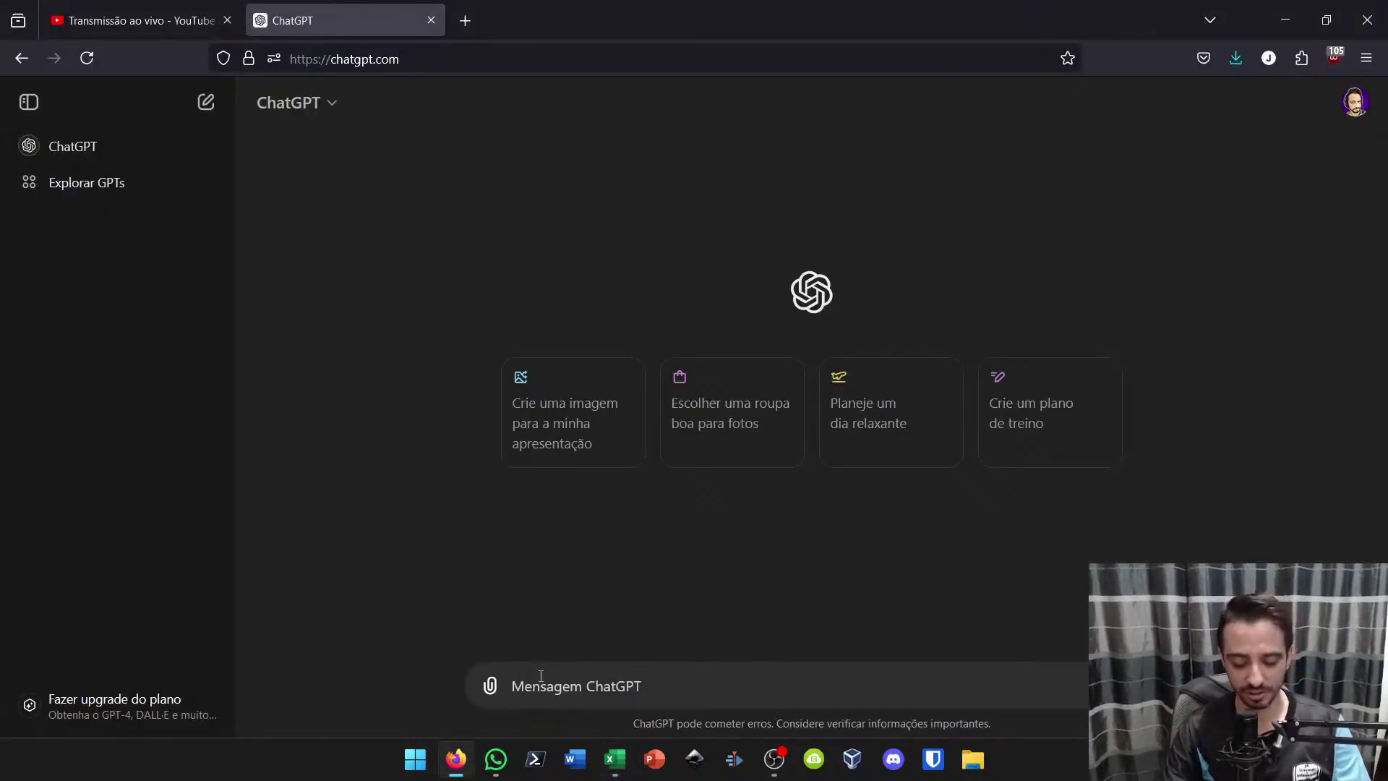
Ask ChatGPT 'qual a fórmula para calcular a média no excel'
type("como")
key("BackSpace")
key("BackSpace")
key("BackSpace")
type("qual a fórmula para calcular a média no excel")
key("Return")
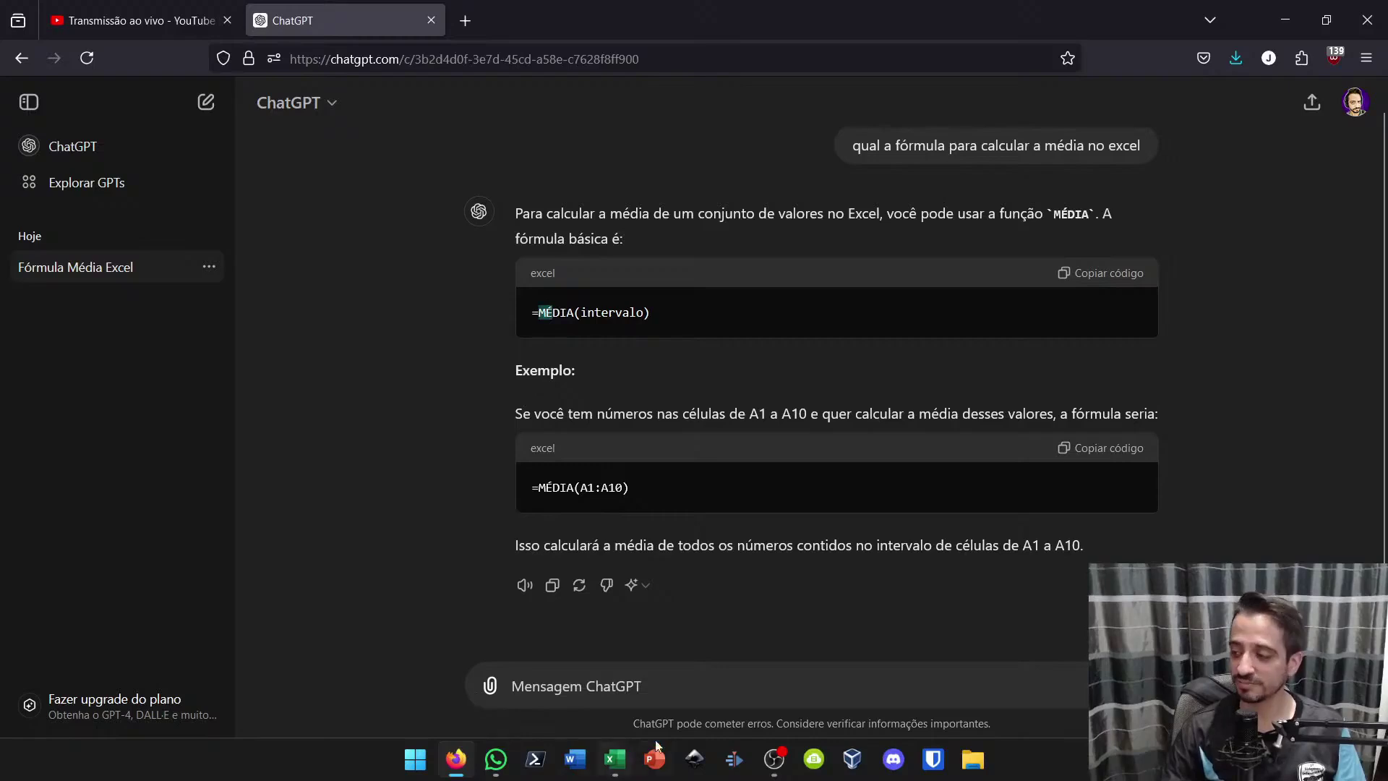
Reread the MÉDIA answer and bring the Excel spreadsheet back to the front
left_click(618, 768)
left_click(618, 770)
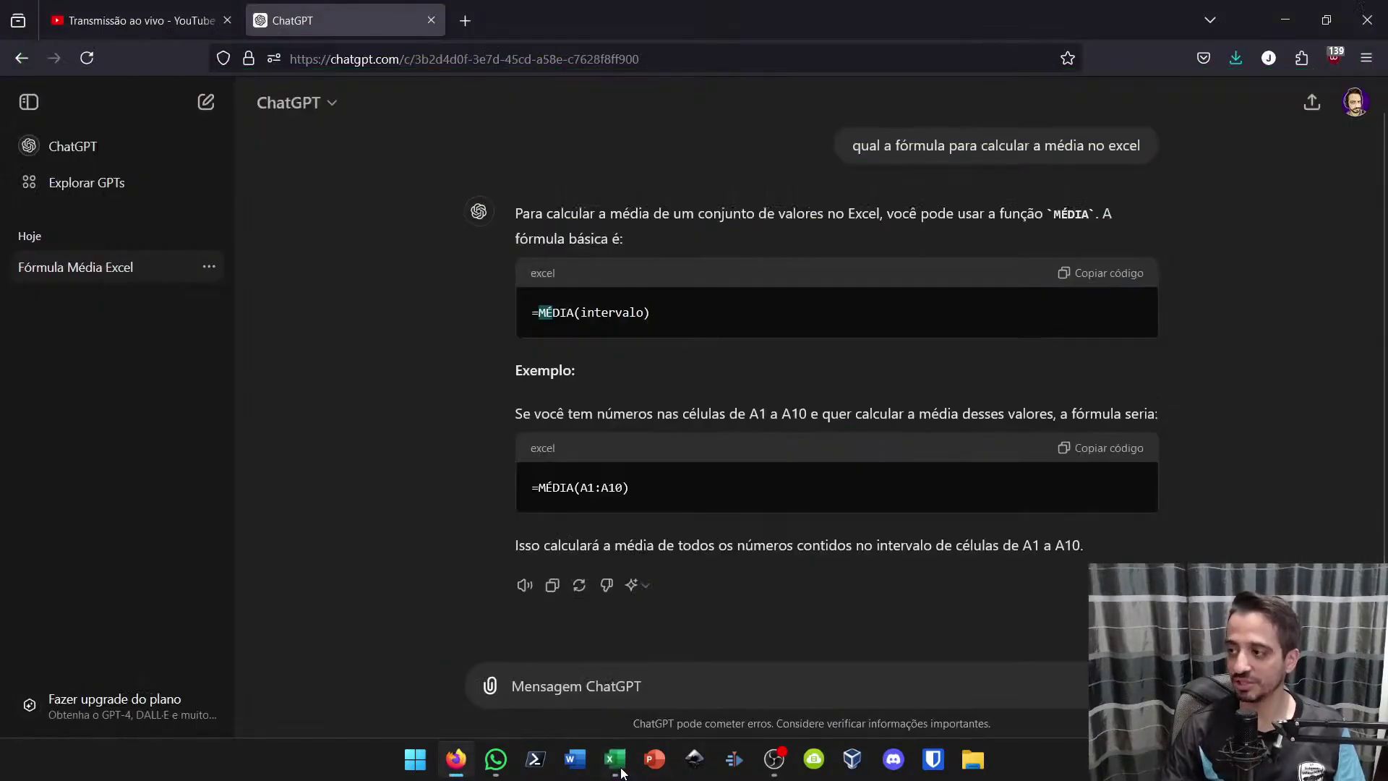
left_click(616, 772)
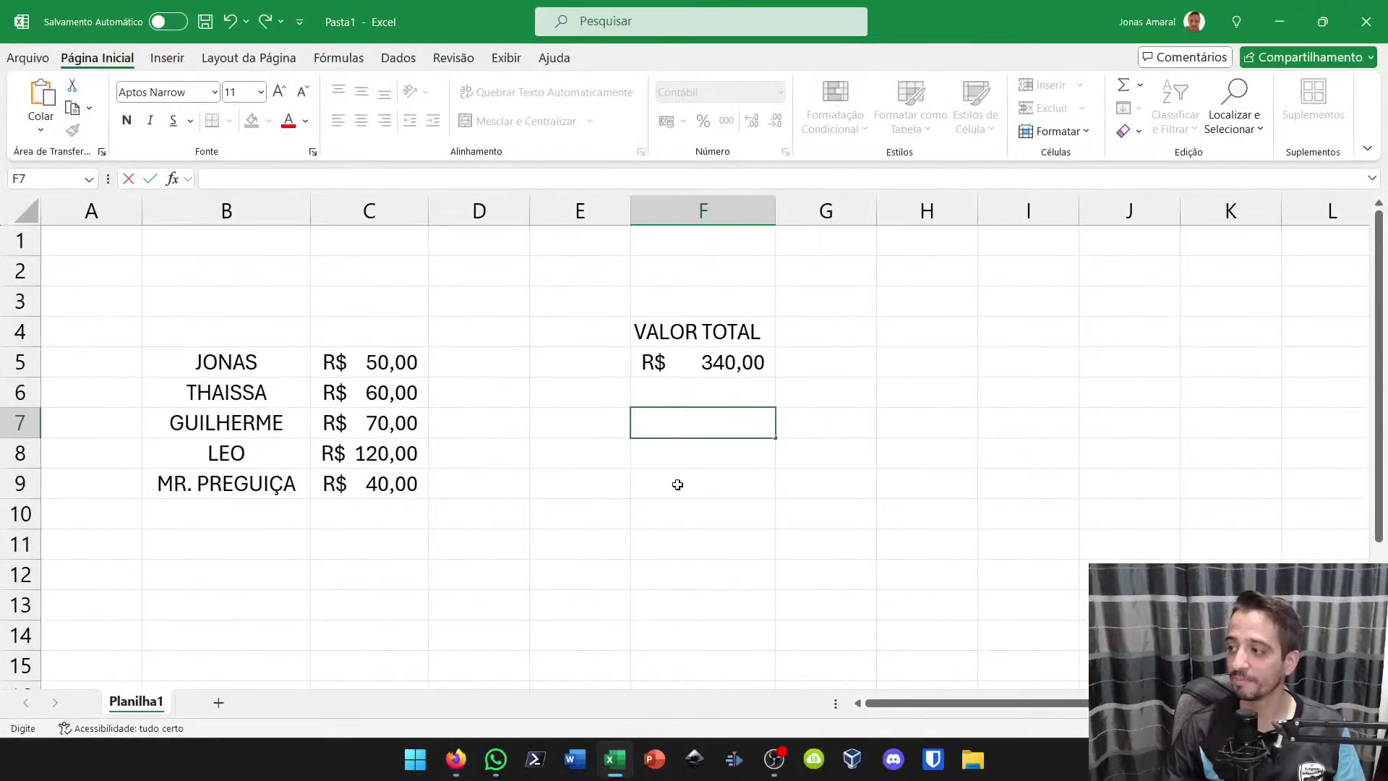
Enter =MÉDIA(C5:C9) in F7 to average the five amounts
type("=m")
type("´p")
key("BackSpace")
key("BackSpace")
type("éd")
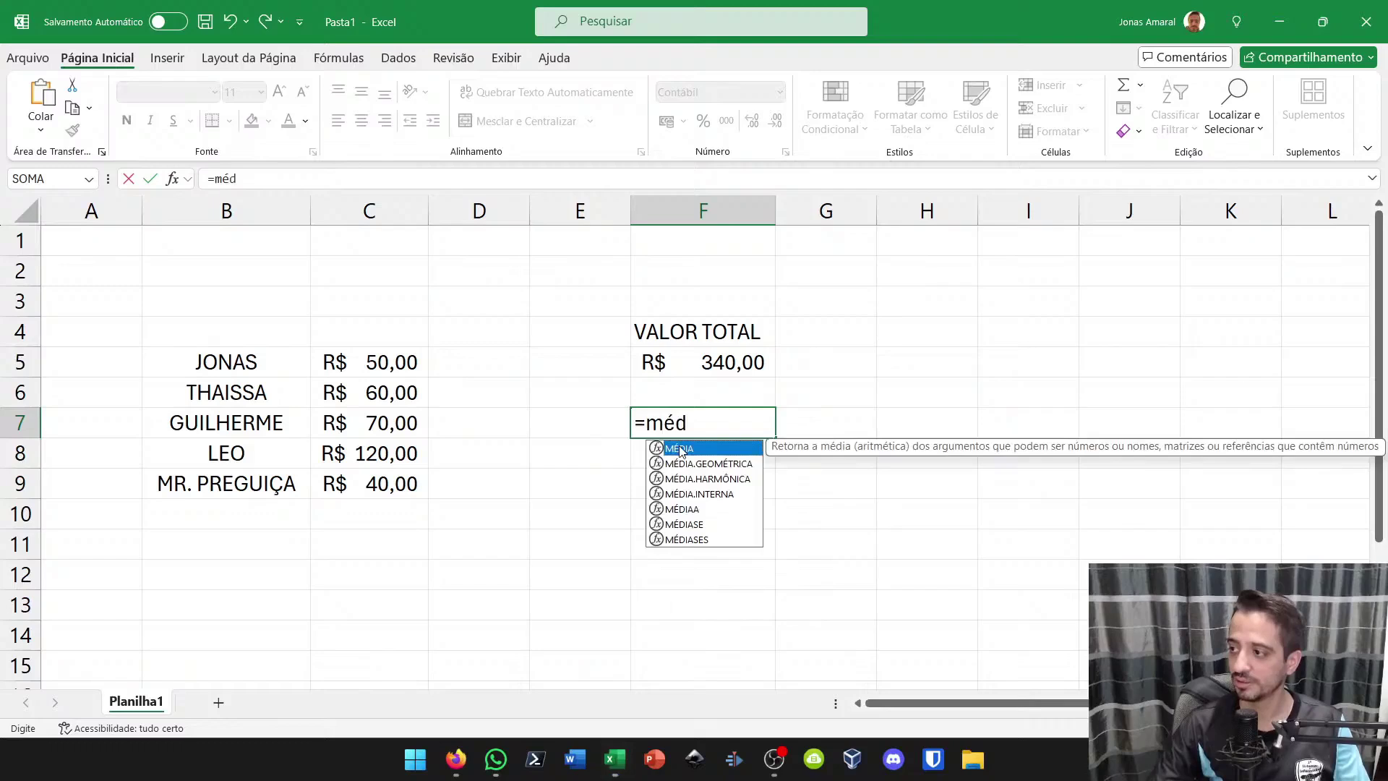
double_click(680, 448)
left_click(675, 444)
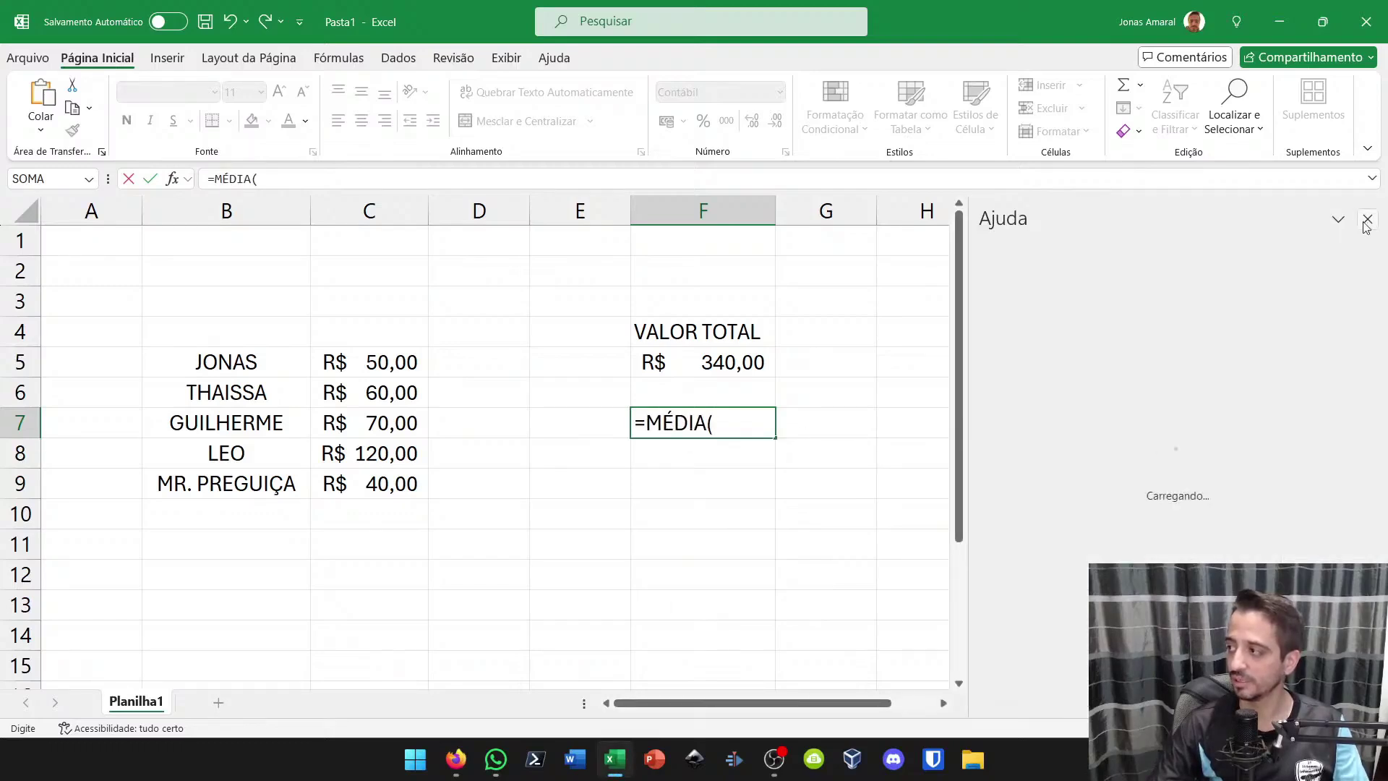
left_click(1367, 219)
left_click_drag(337, 367, 347, 483)
type(")")
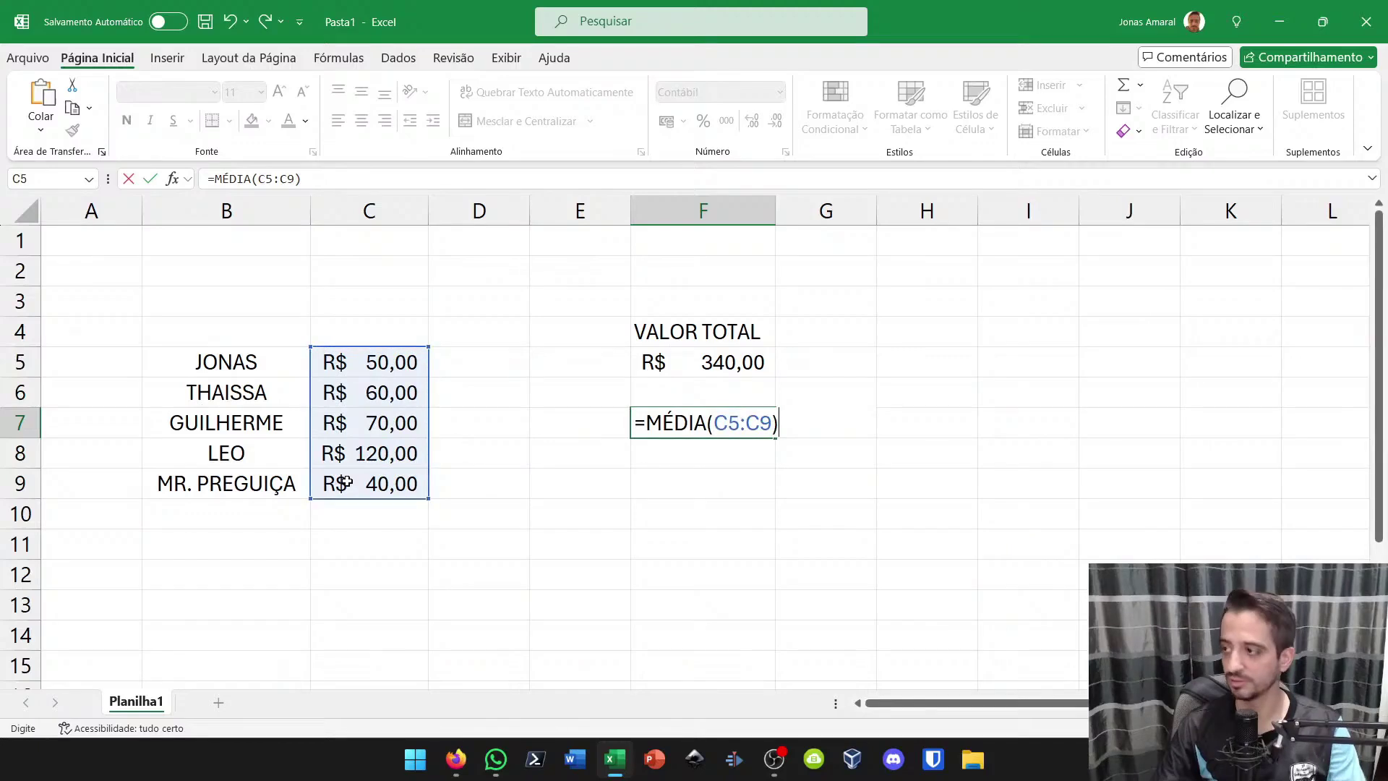
key("Return")
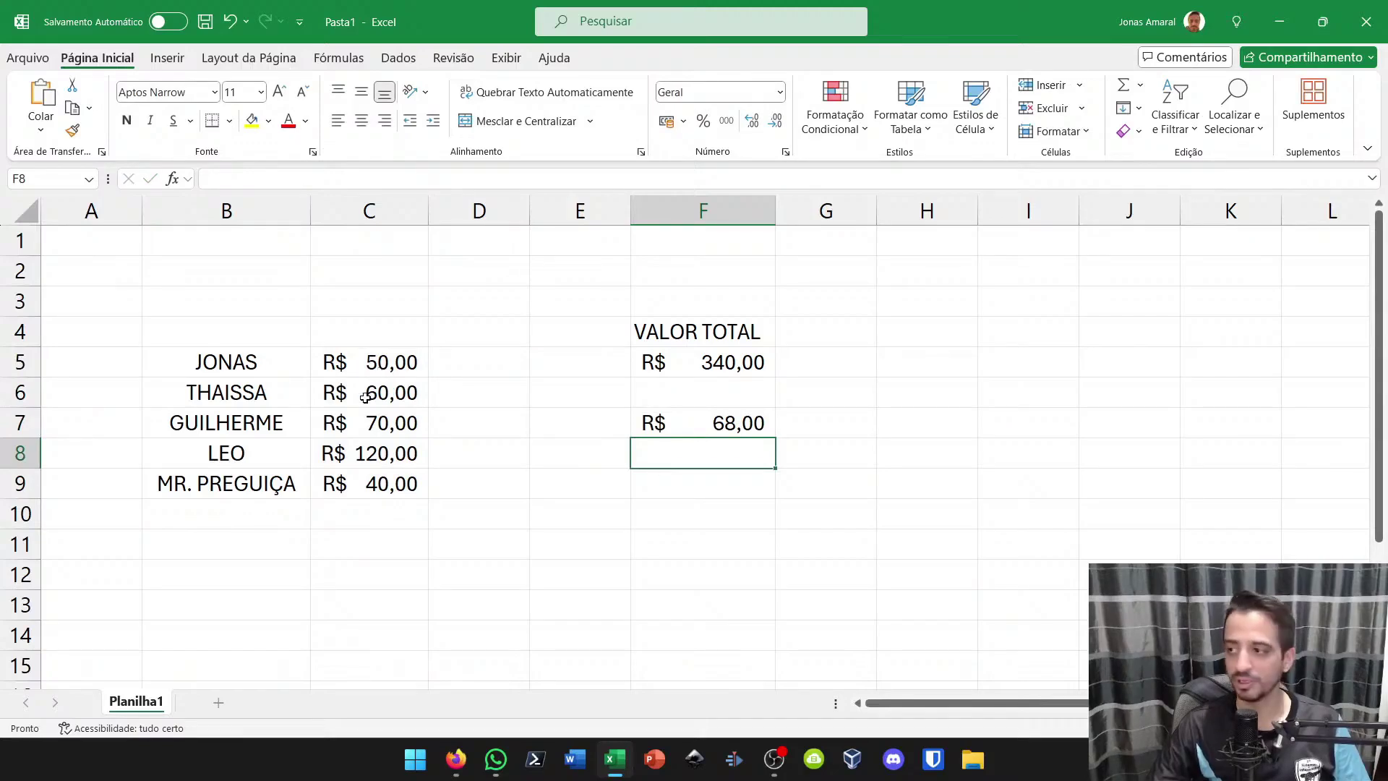
Copy the five amounts down into C10:C14 and again into C15:C19
left_click_drag(365, 362, 366, 467)
scroll(366, 467, "down", 5)
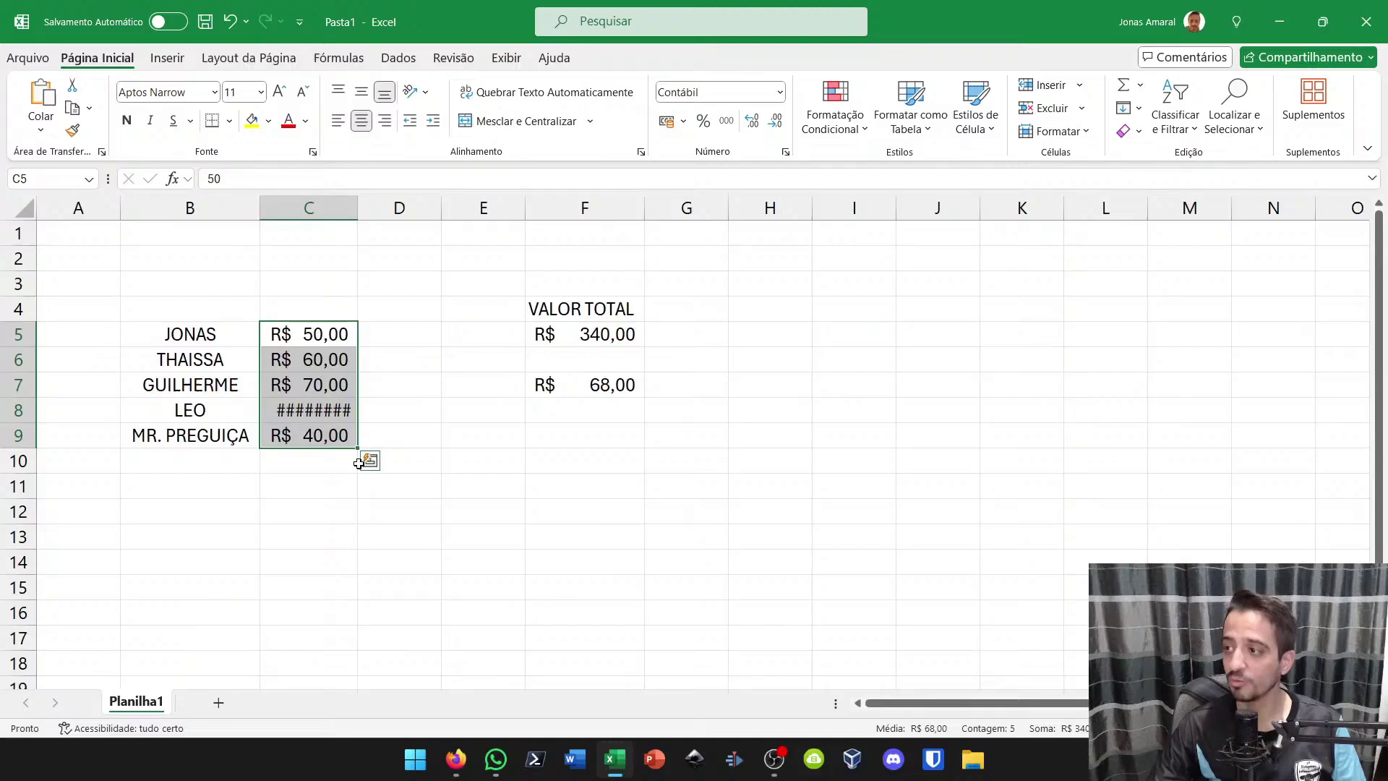
key("ctrl+c")
key("Down")
key("Down")
key("Down")
key("Down")
key("Down")
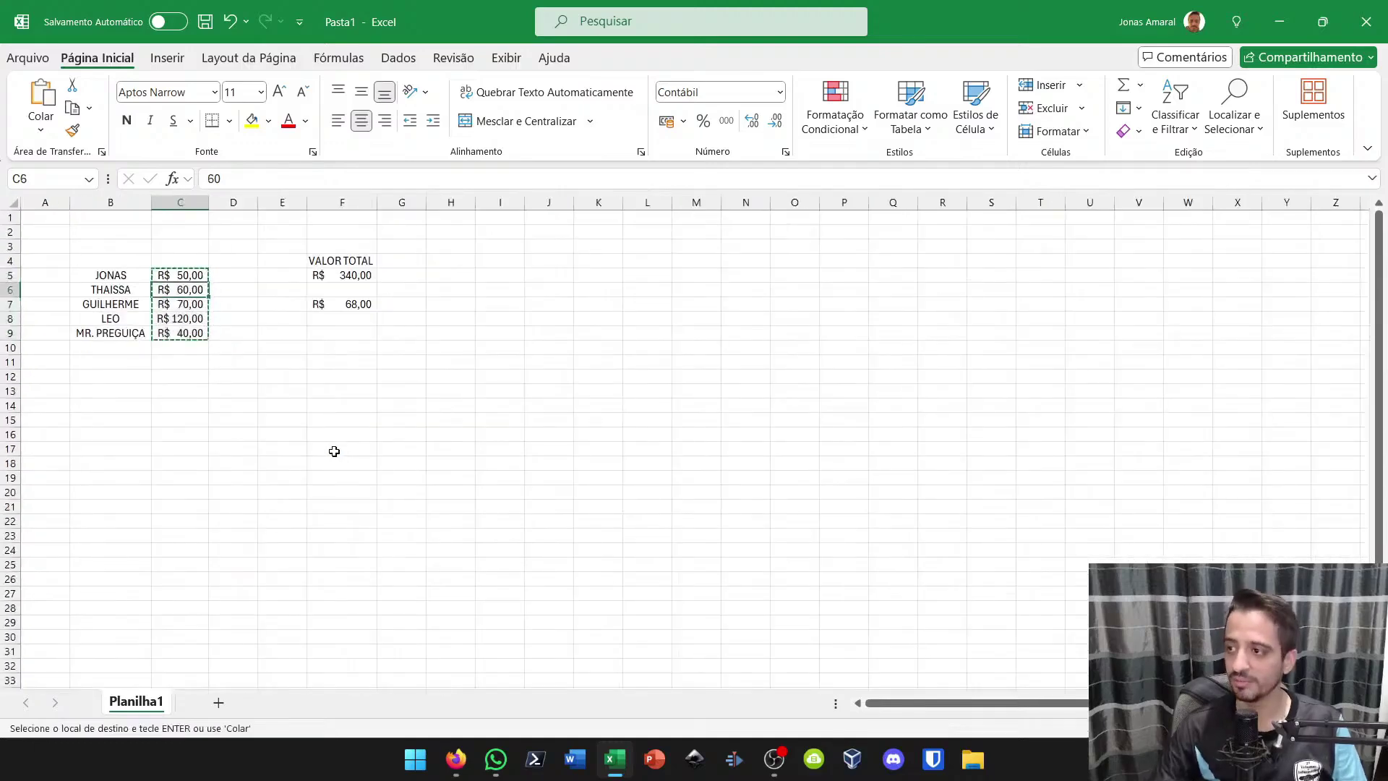
key("shift+Down")
key("shift+Down")
key("shift+Down")
key("shift+Down")
key("shift+Down")
key("shift+Down")
key("shift+Down")
key("shift+Down")
key("shift+Down")
key("shift+Down")
key("shift+Down")
key("shift+Down")
key("shift+Down")
key("shift+Down")
key("shift+Down")
key("shift+Down")
key("shift+Down")
key("shift+Down")
key("shift+Down")
key("shift+Down")
key("shift+Down")
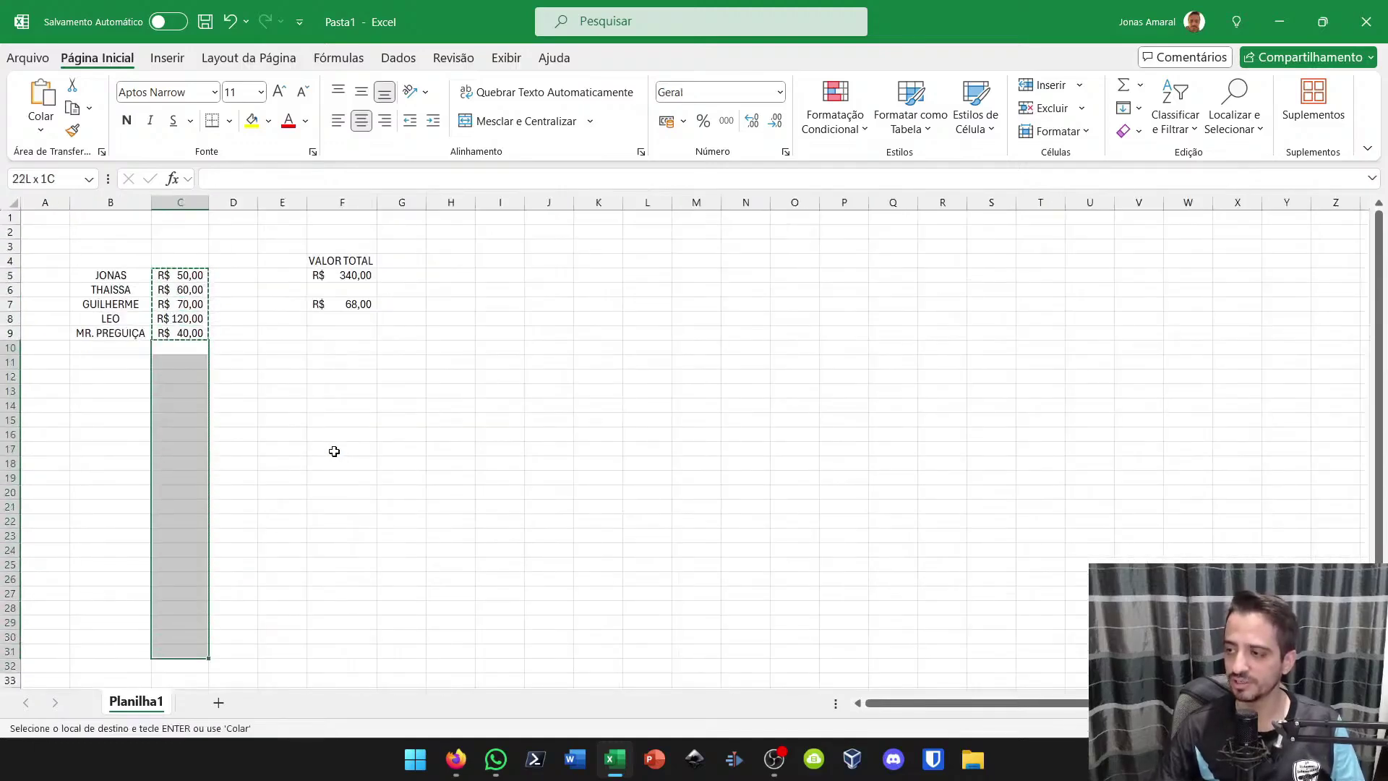
key("Return")
scroll(334, 451, "up", 1)
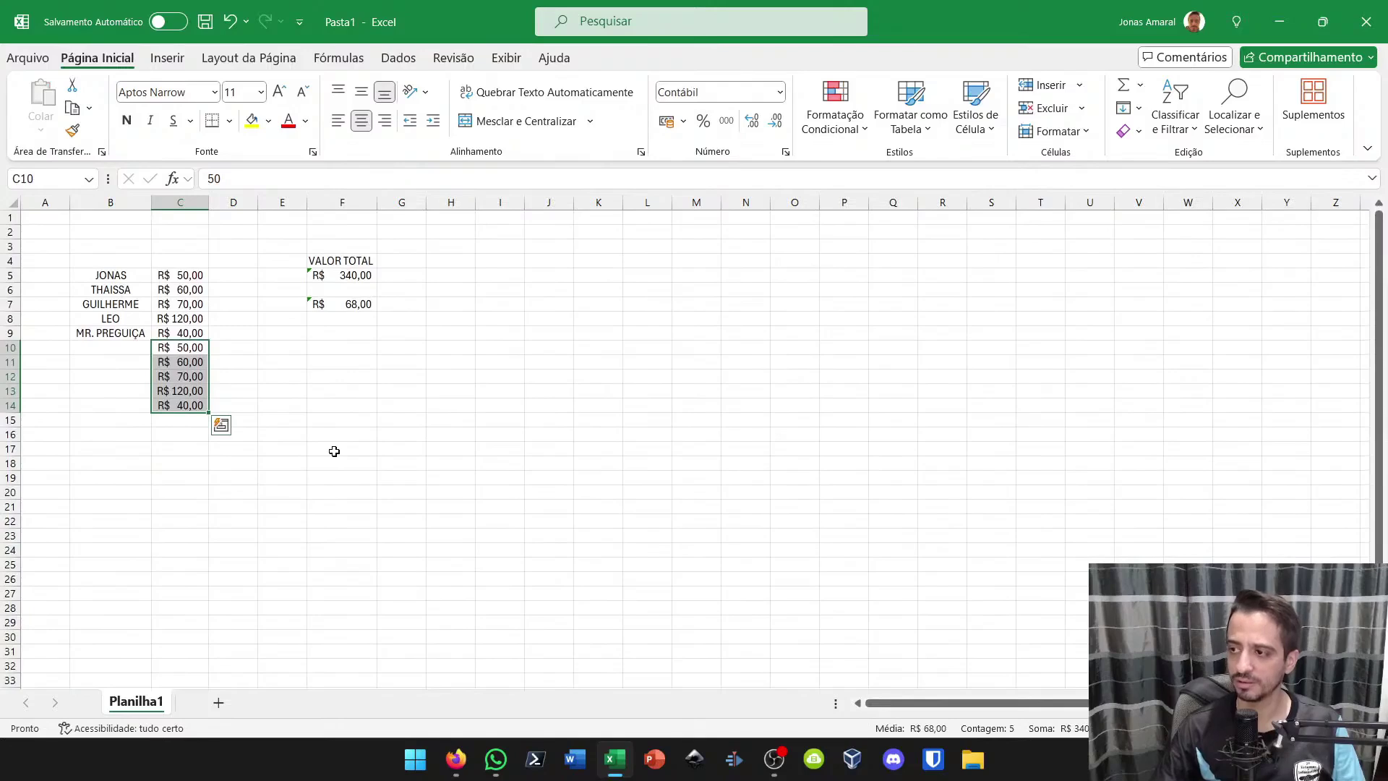
key("ctrl+c")
key("Down")
key("Down")
key("Down")
key("Down")
key("Down")
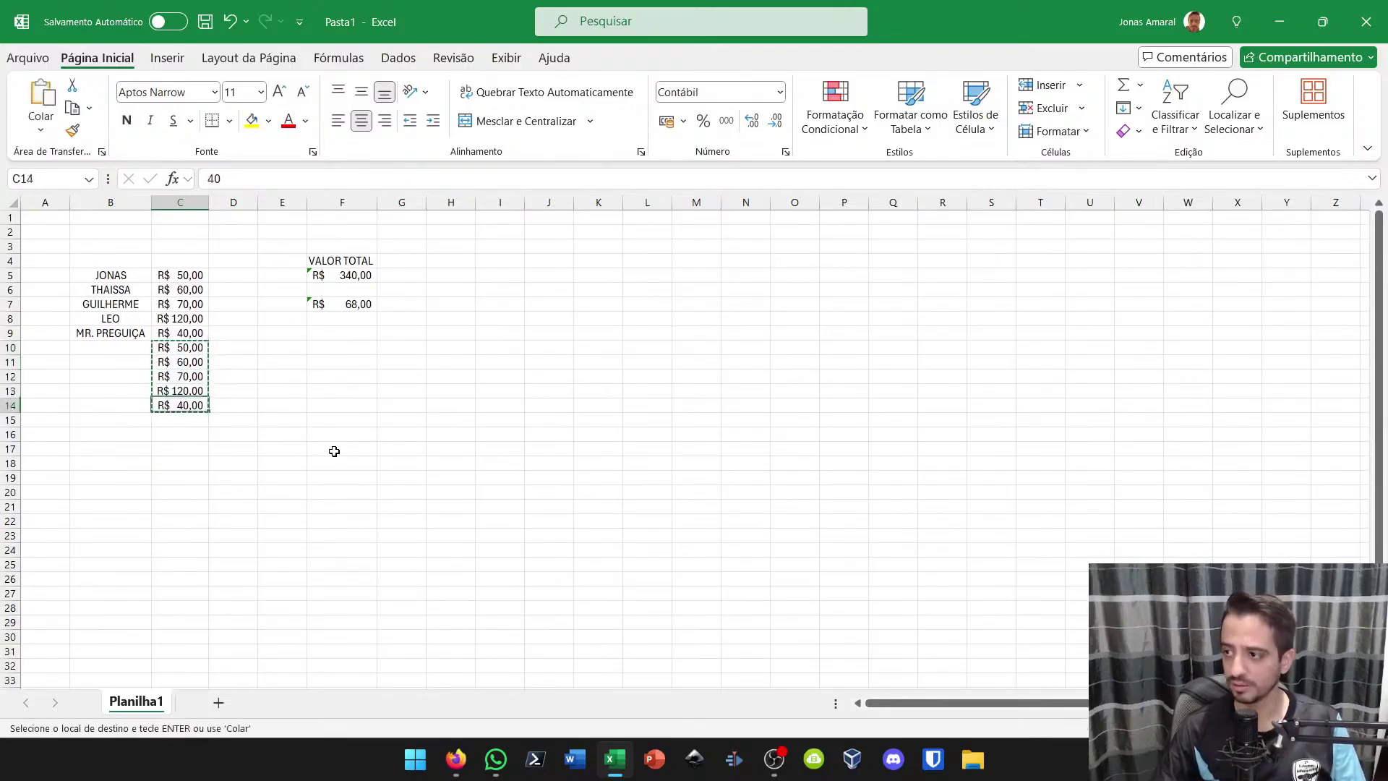
key("shift+Down")
key("shift+Down")
key("shift+Down")
key("shift+Down")
key("shift+Down")
key("shift+Down")
key("shift+Down")
key("shift+Down")
key("shift+Down")
key("shift+Down")
key("shift+Down")
key("shift+Down")
key("shift+Down")
key("shift+Down")
key("shift+Down")
key("shift+Down")
key("shift+Down")
key("shift+Down")
key("shift+Down")
key("shift+Down")
key("shift+Down")
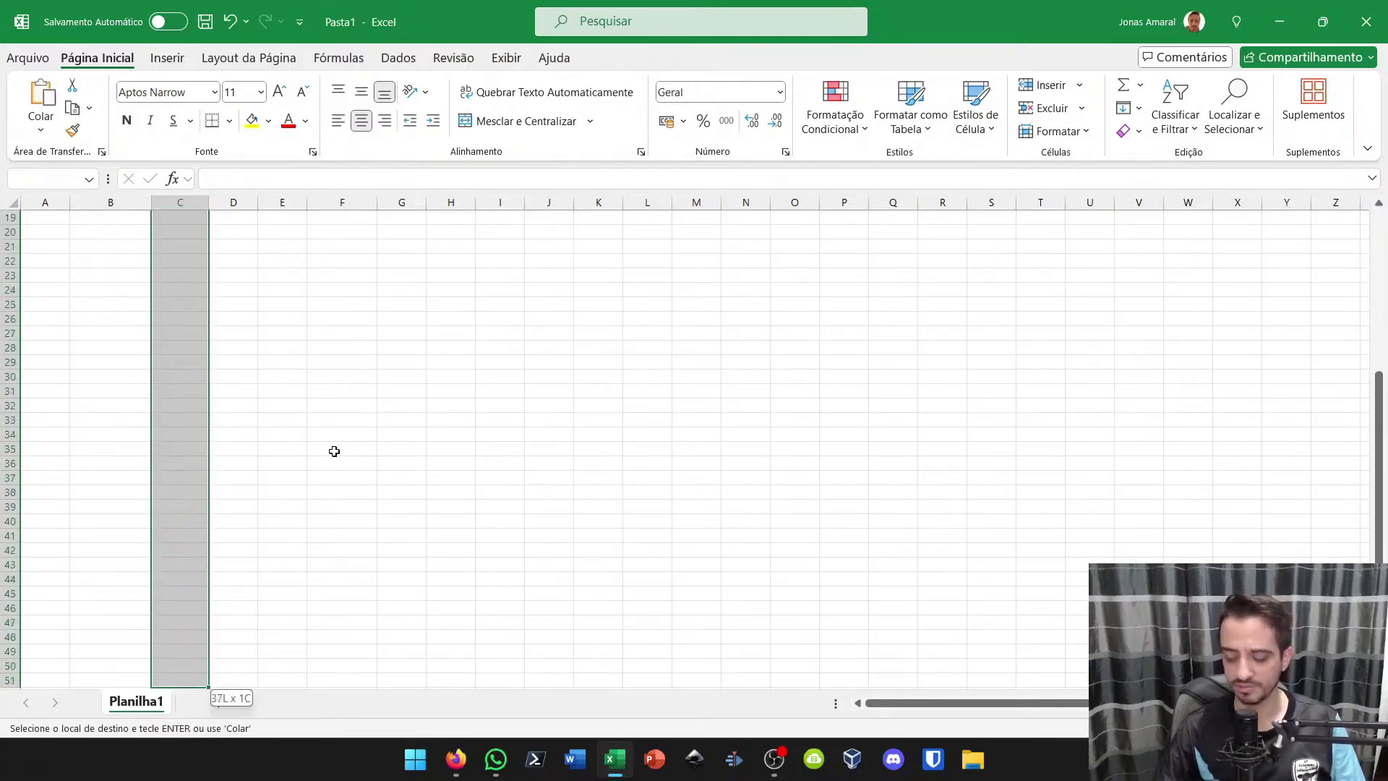
key("ctrl+v")
Type a long series of new values (345, 357, 56, …, 7890, …) down column C from C12
scroll(334, 451, "up", 2)
key("Up")
key("Up")
key("Up")
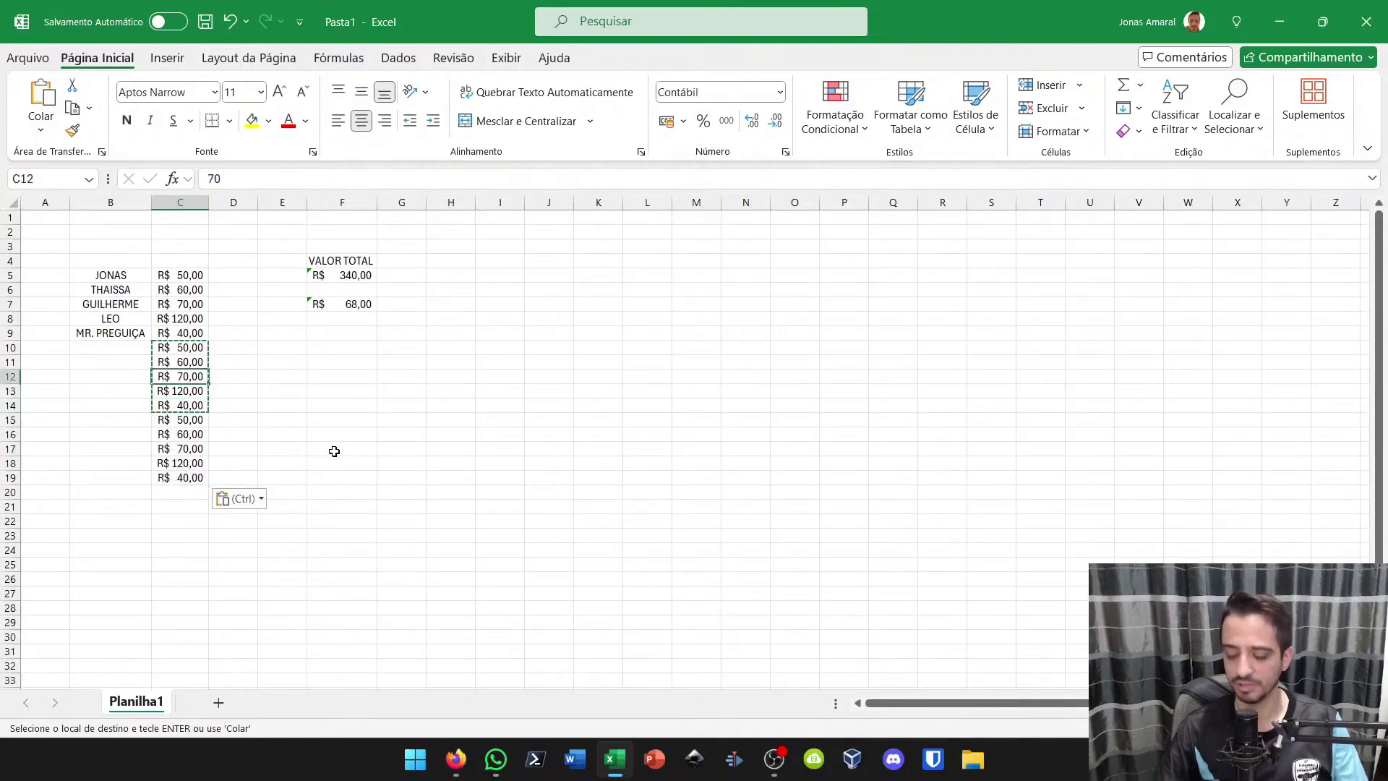
type("345 357 56 84 523 45 36 67 3 45 235 45 76 9 7890 6 74 52 34 ")
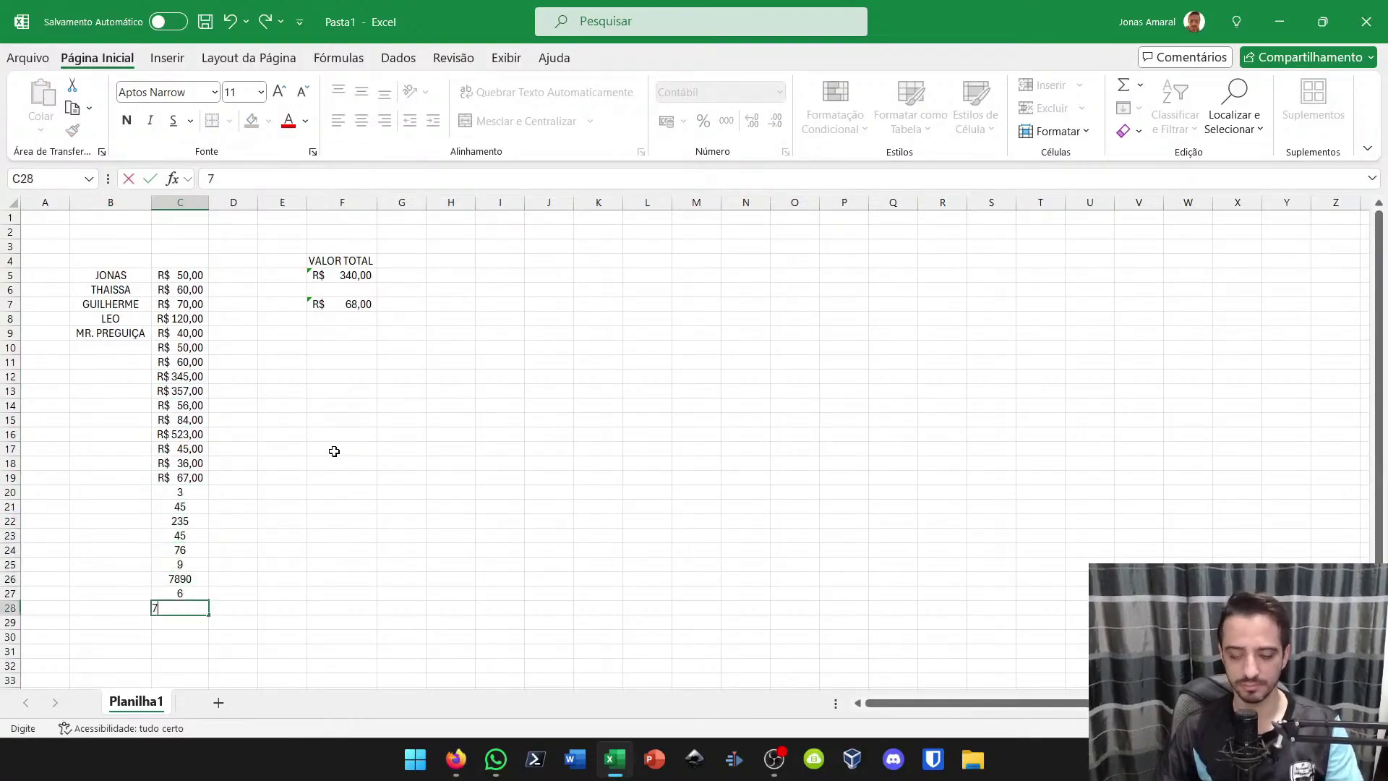
type("2346 5 68 6809 78 5 634 564 57 58")
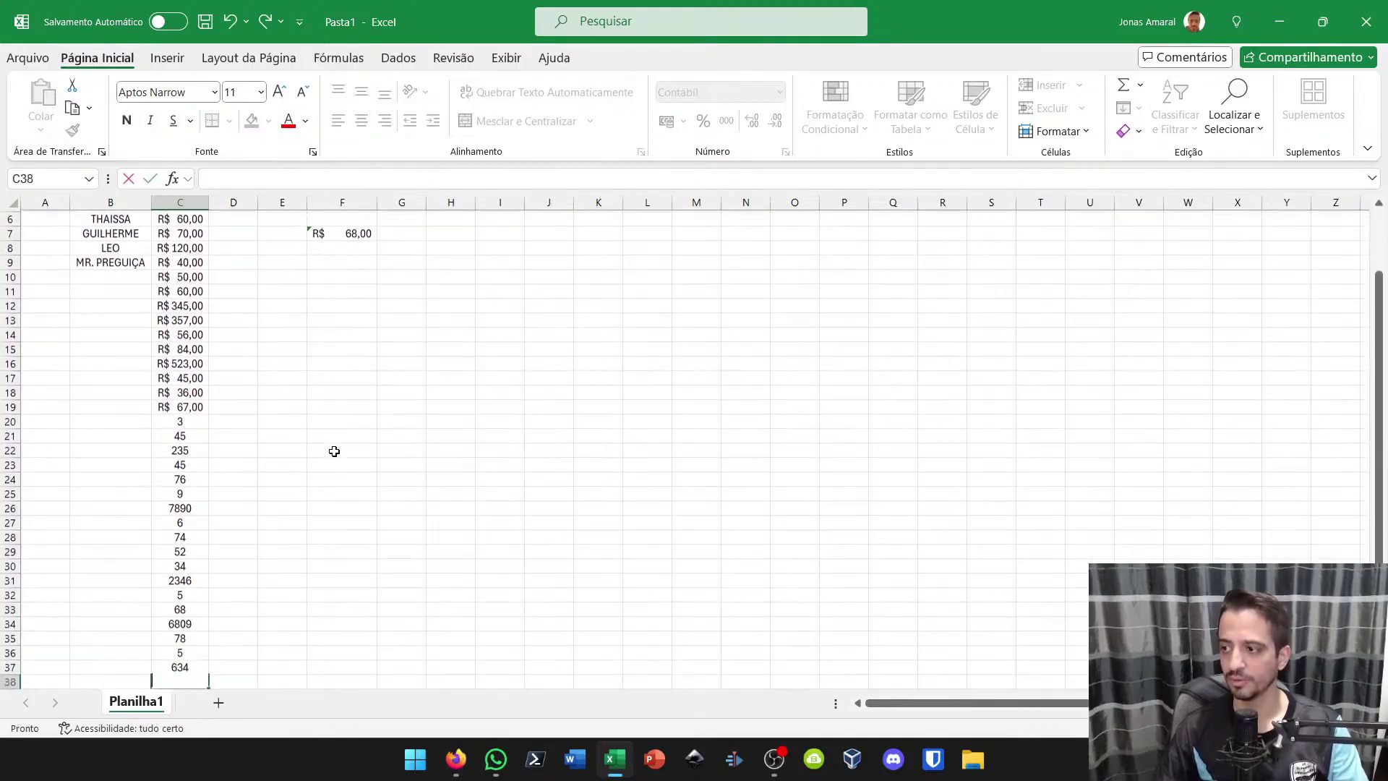
Format-paint C14's R$ currency format down column C to row 40 and widen column C
left_click(169, 290)
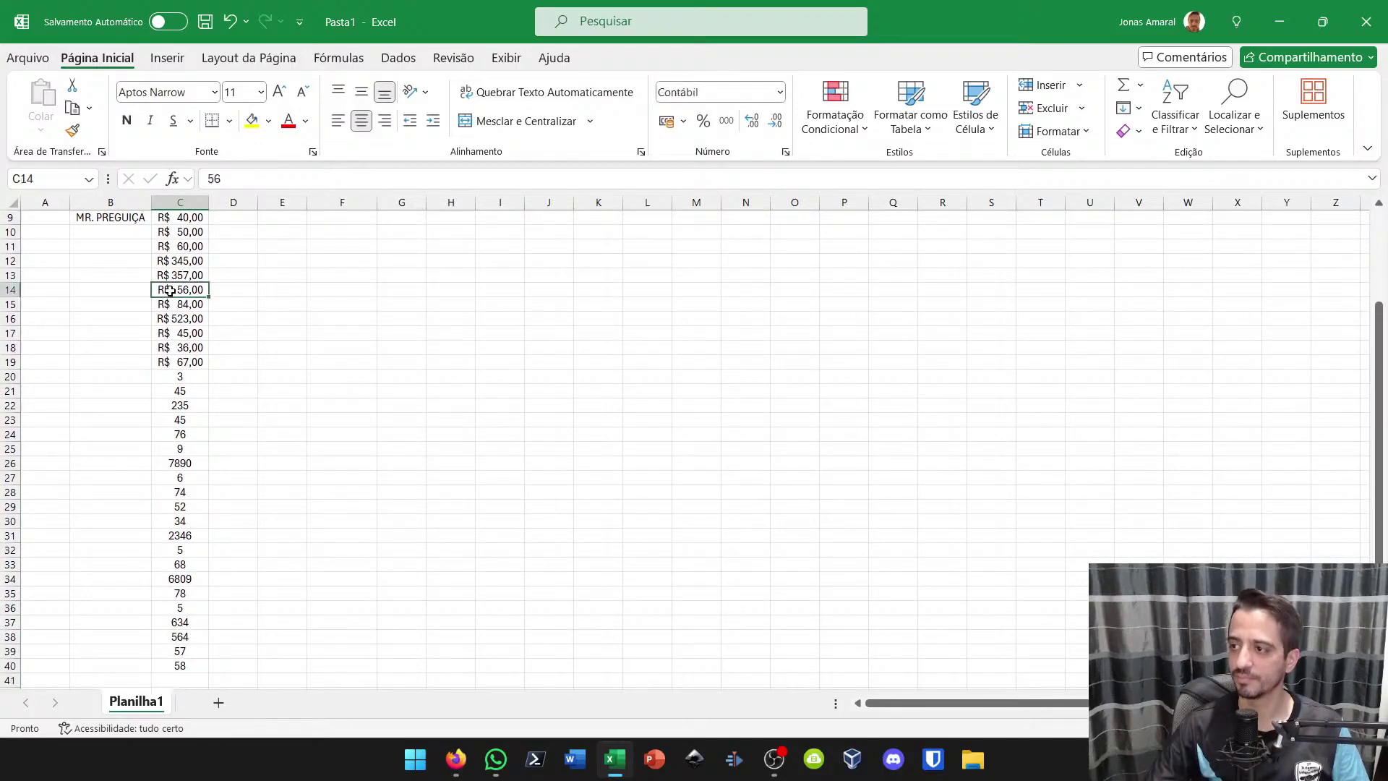
left_click(73, 131)
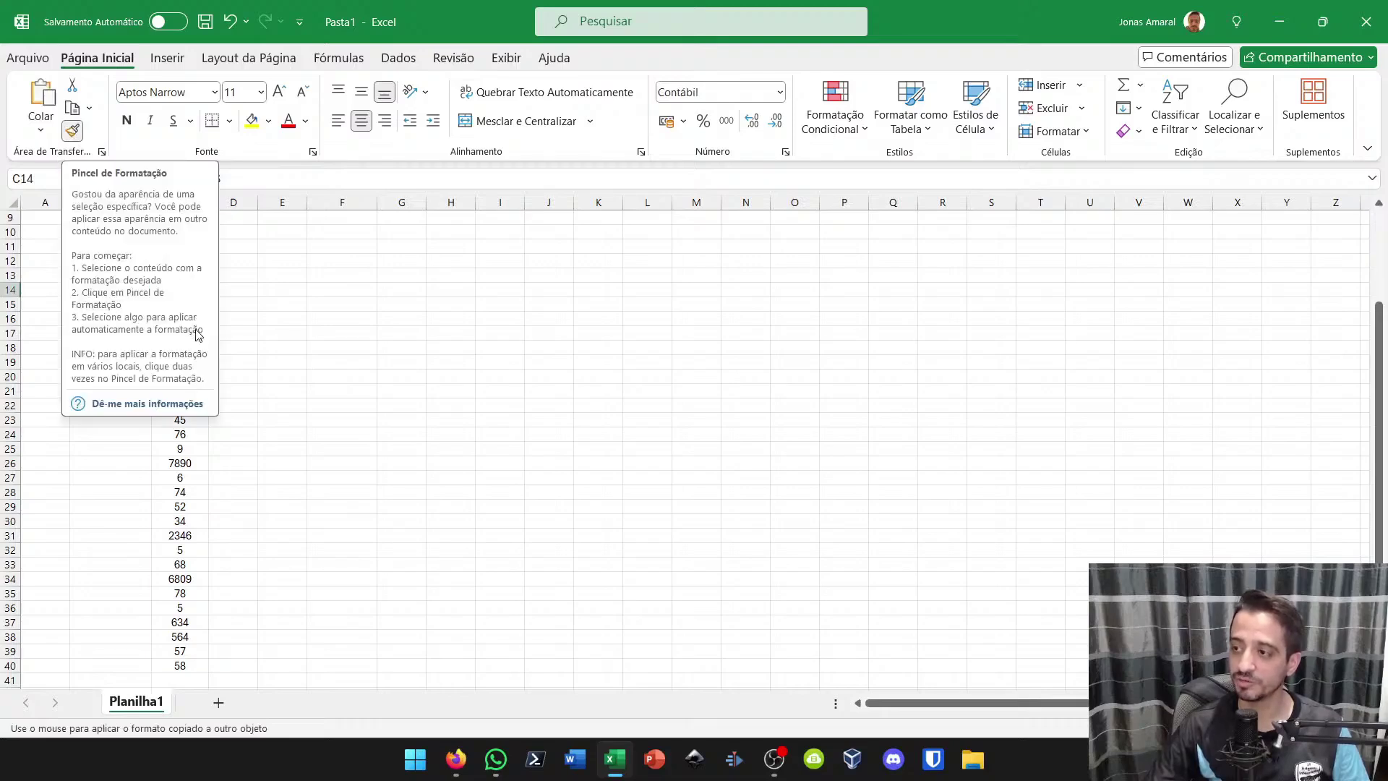
mouse_move(180, 362)
left_mouse_down()
mouse_move(185, 706)
mouse_move(219, 631)
mouse_move(242, 629)
left_mouse_up()
left_click(266, 319)
left_click_drag(208, 203, 233, 210)
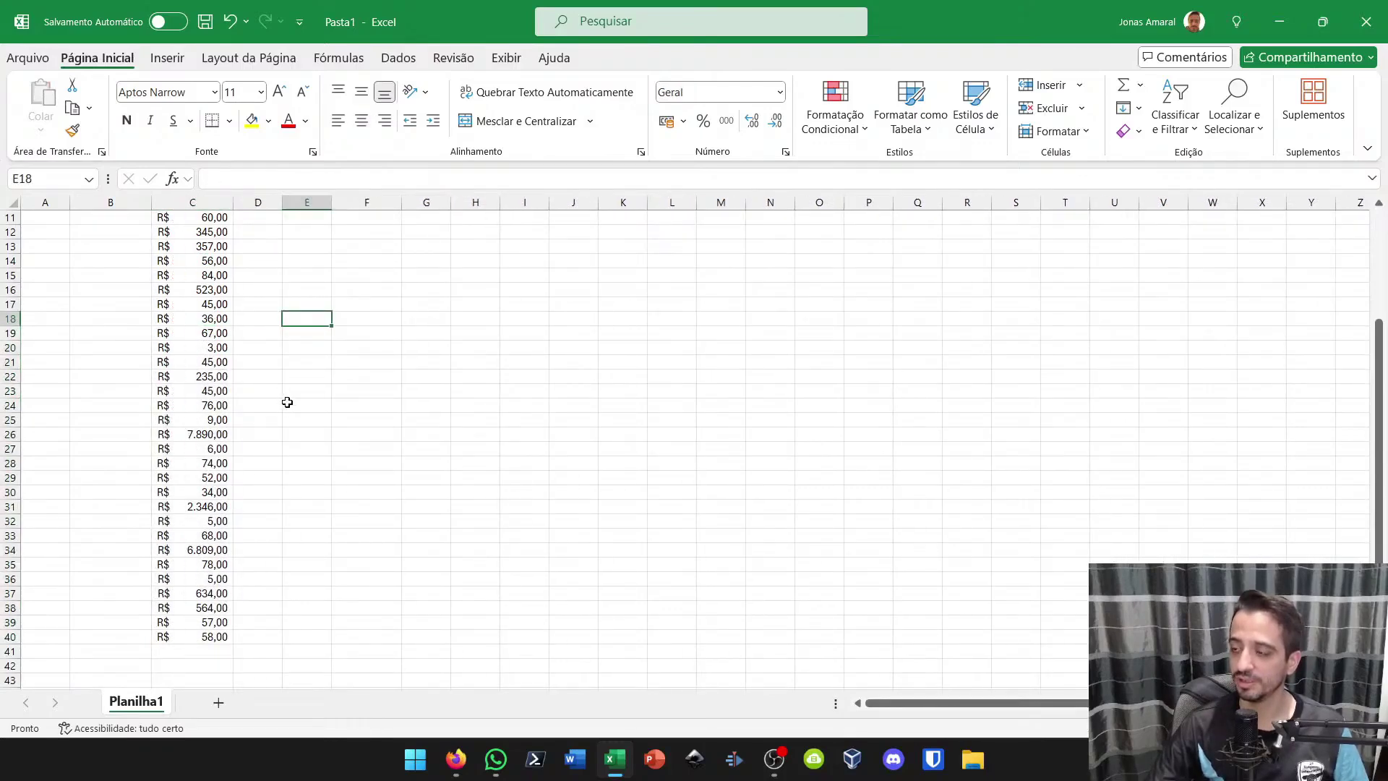
scroll(287, 402, "up", 4)
scroll(232, 288, "down", 8)
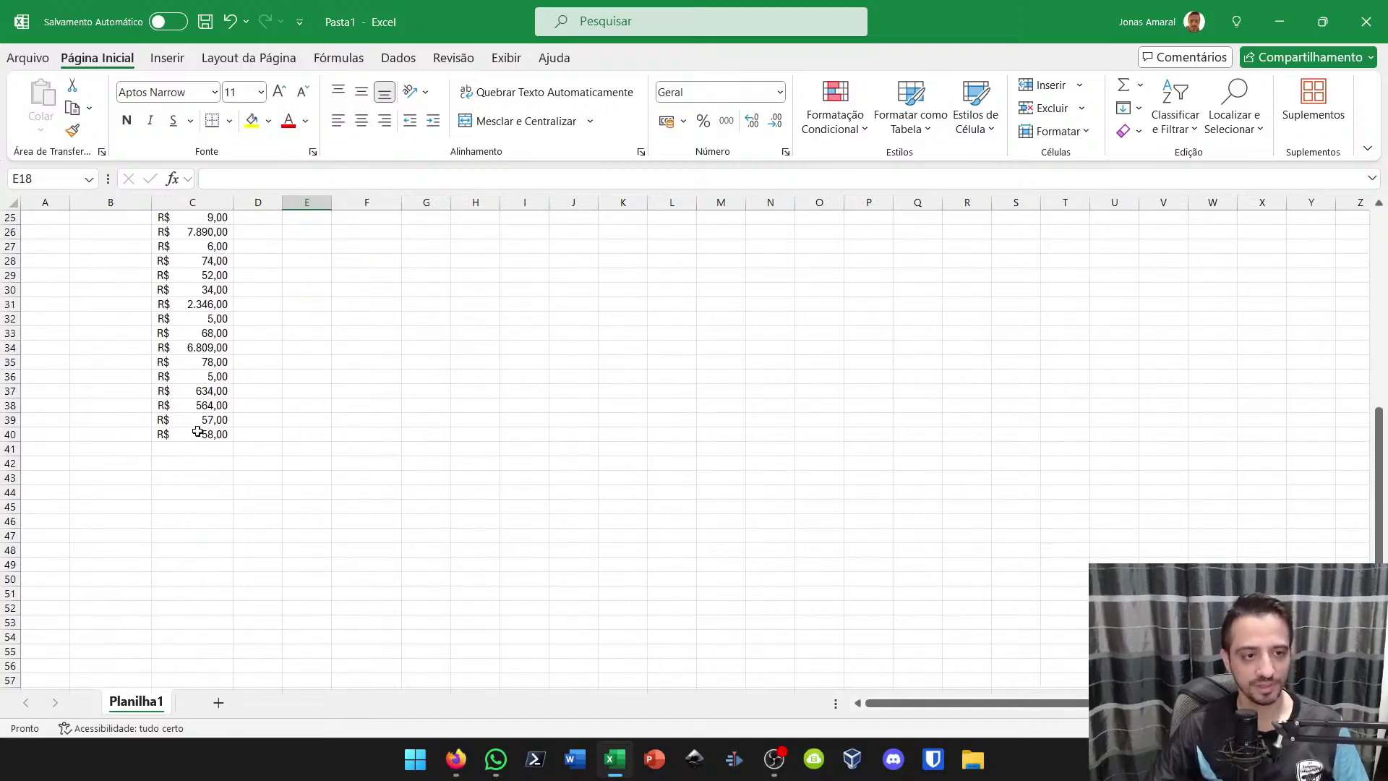
scroll(197, 432, "up", 8)
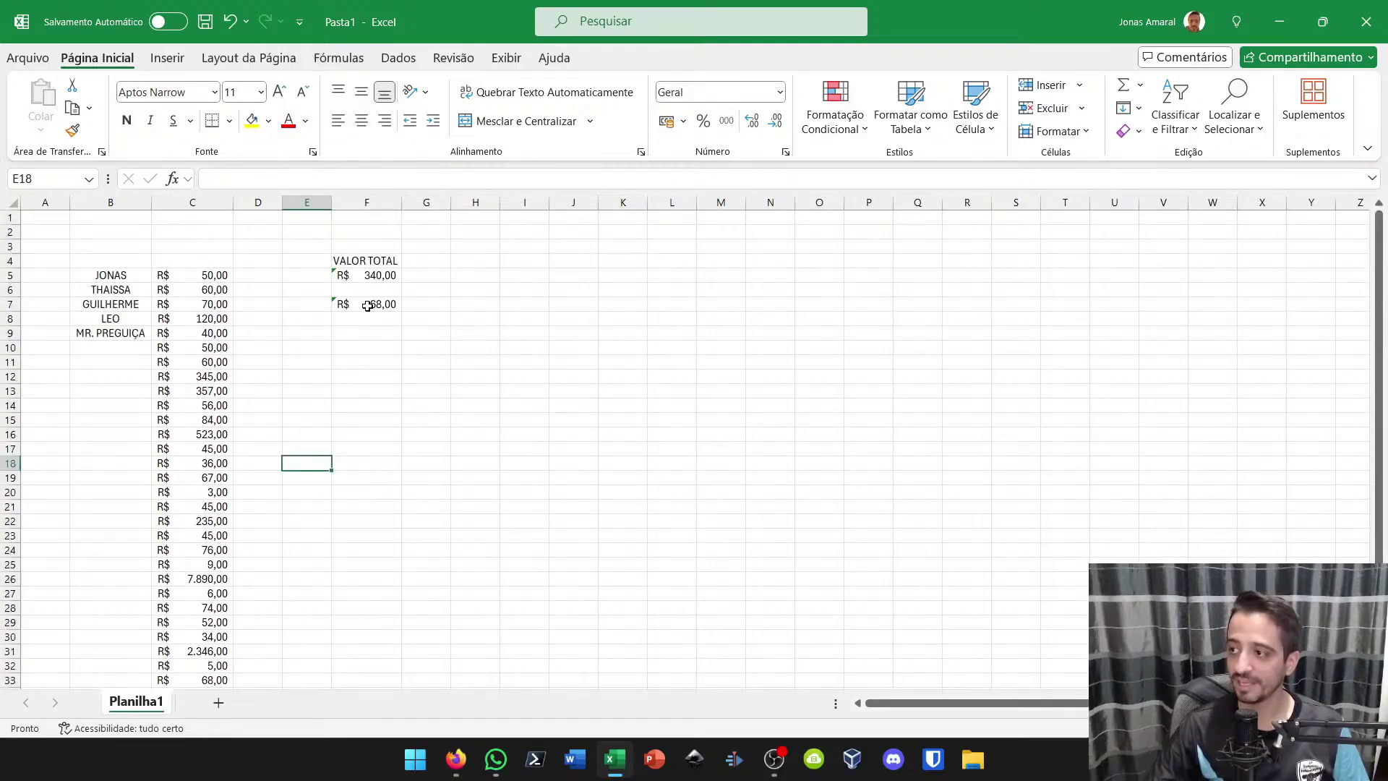
Extend the F5 SOMA range further down column C
left_click(366, 274)
double_click(362, 274)
mouse_move(232, 340)
left_mouse_down()
mouse_move(213, 683)
mouse_move(210, 210)
mouse_move(213, 331)
left_mouse_up()
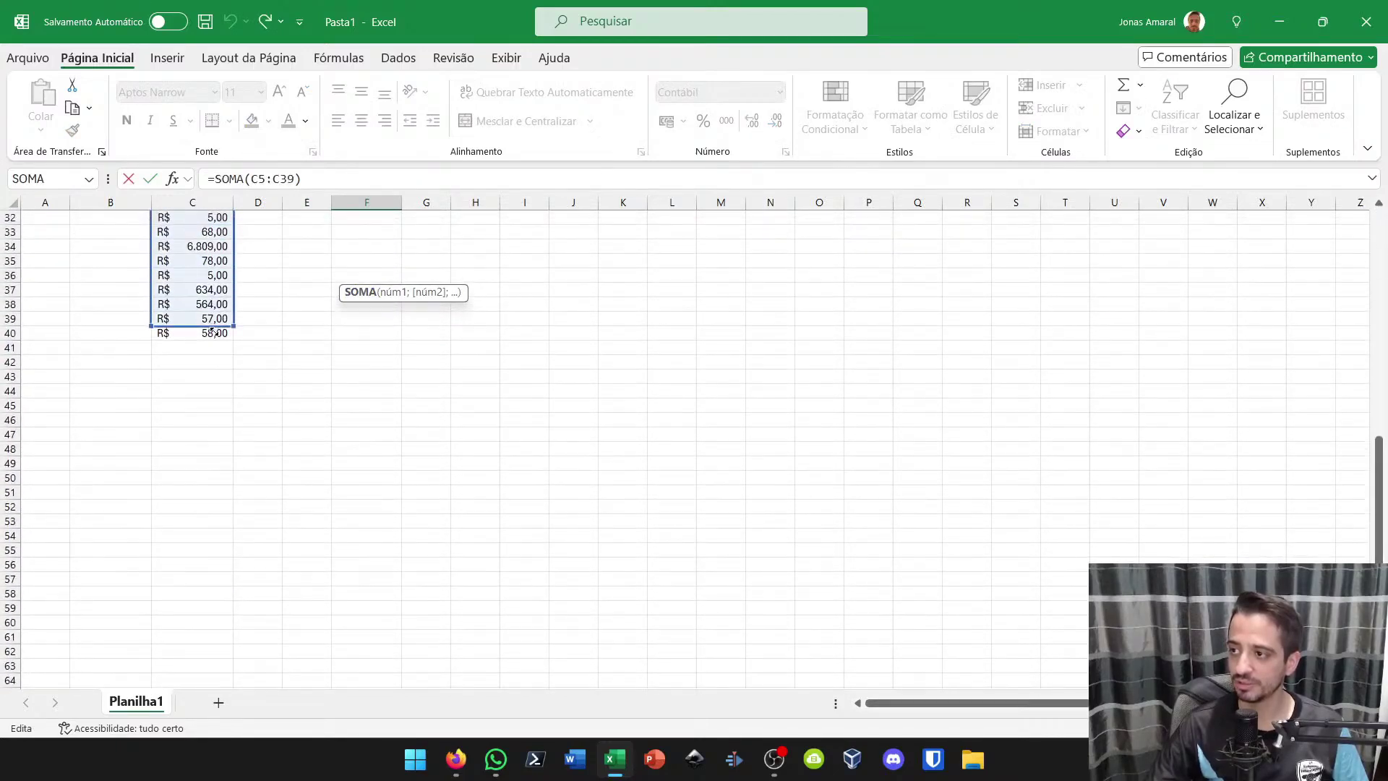
scroll(362, 349, "up", 10)
Abandon editing the F7 average's range and clear the old formula from F7
left_click(376, 290)
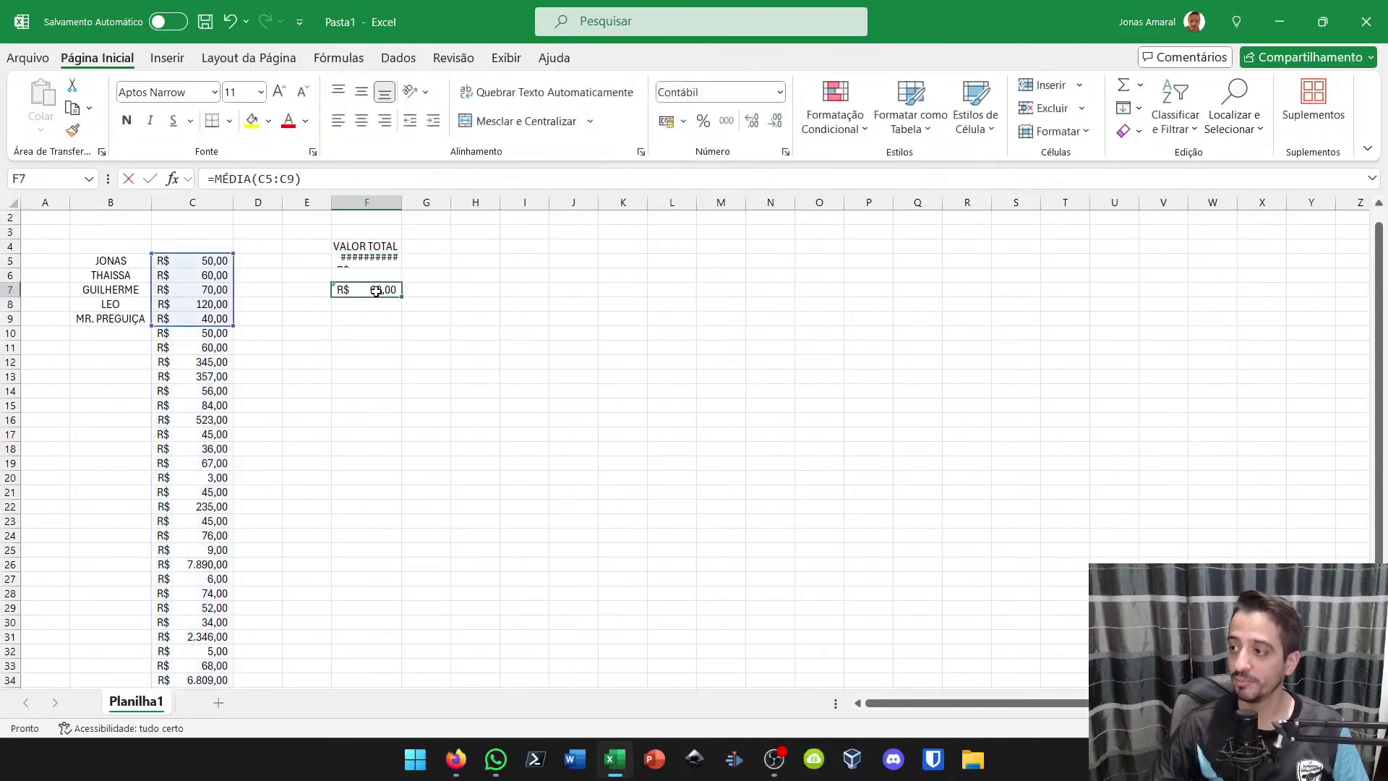
double_click(376, 291)
left_click_drag(233, 327, 239, 348)
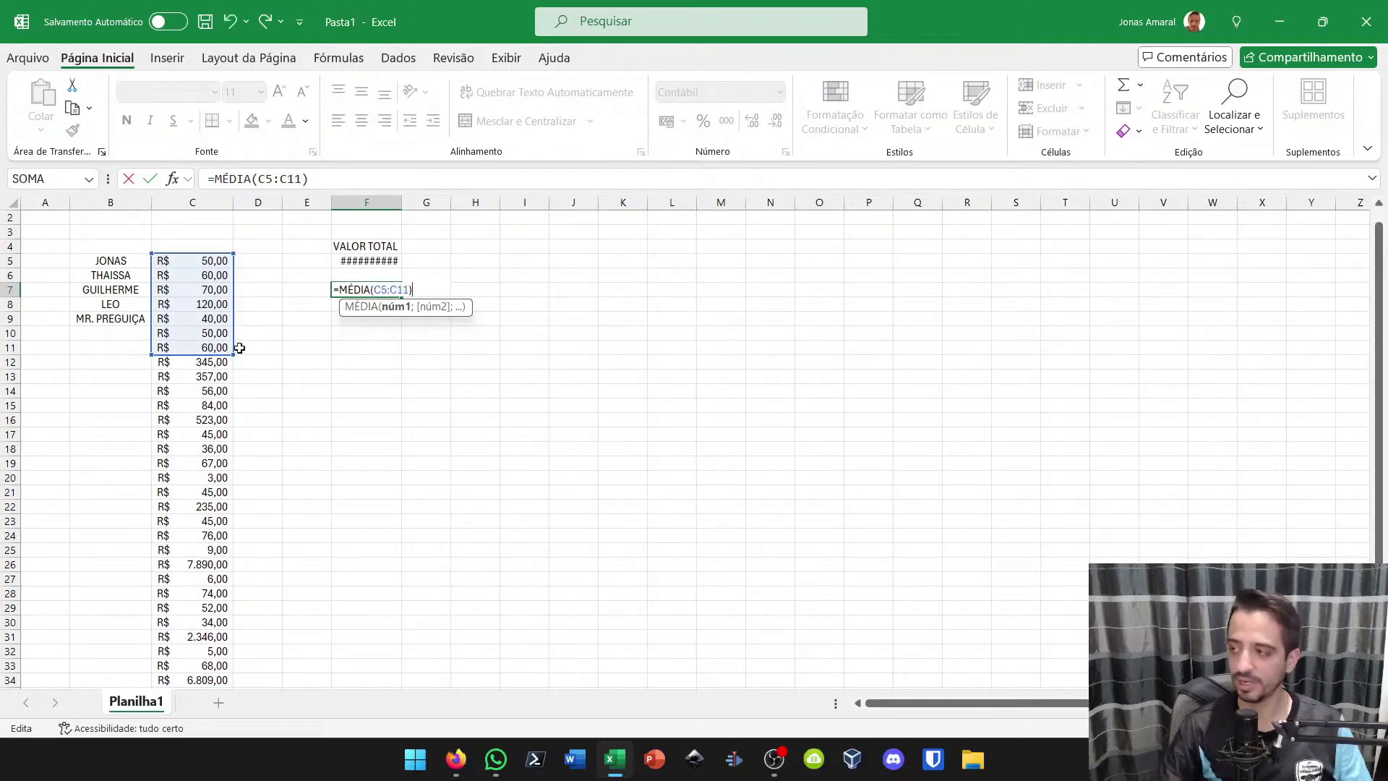
key("Escape")
key("Delete")
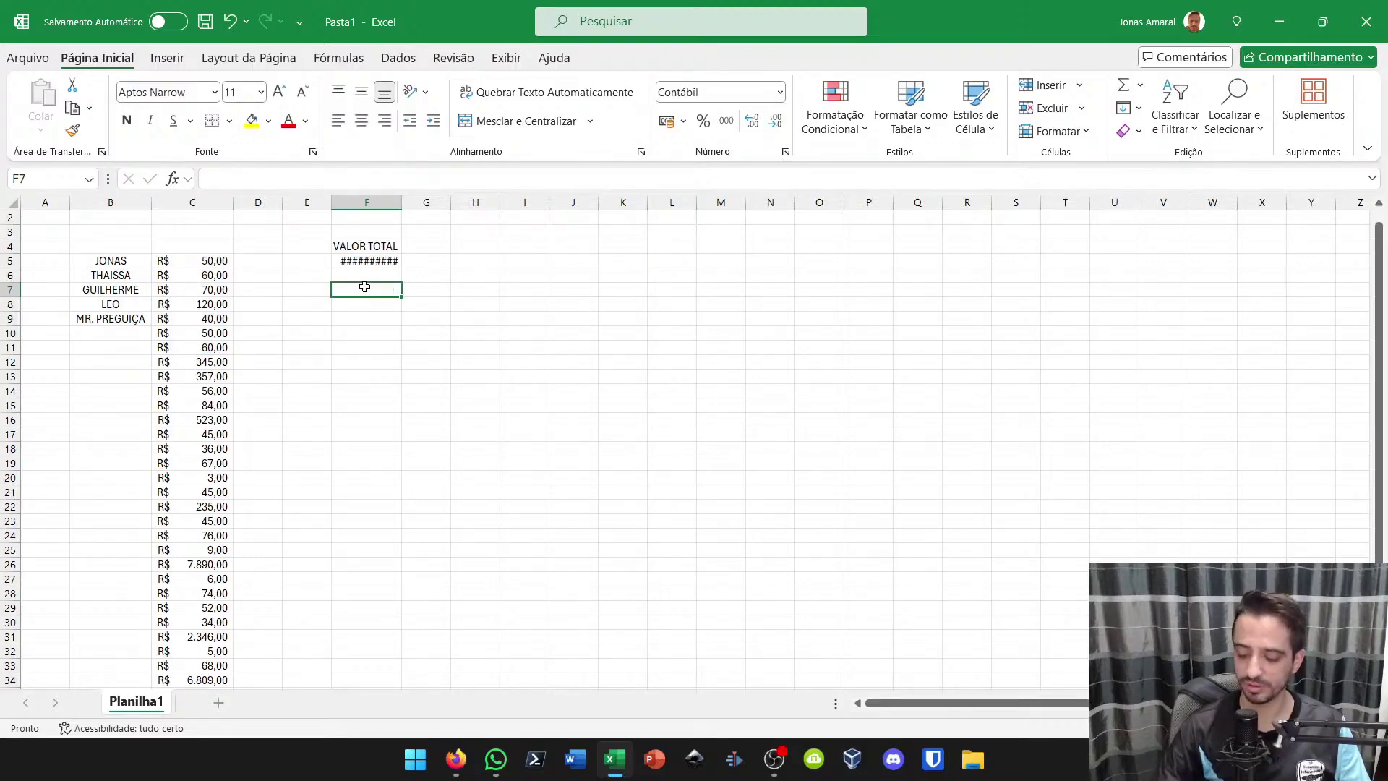
Enter =MÉDIA(C5:C40) in F7, giving R$ 584,89
type("=media")
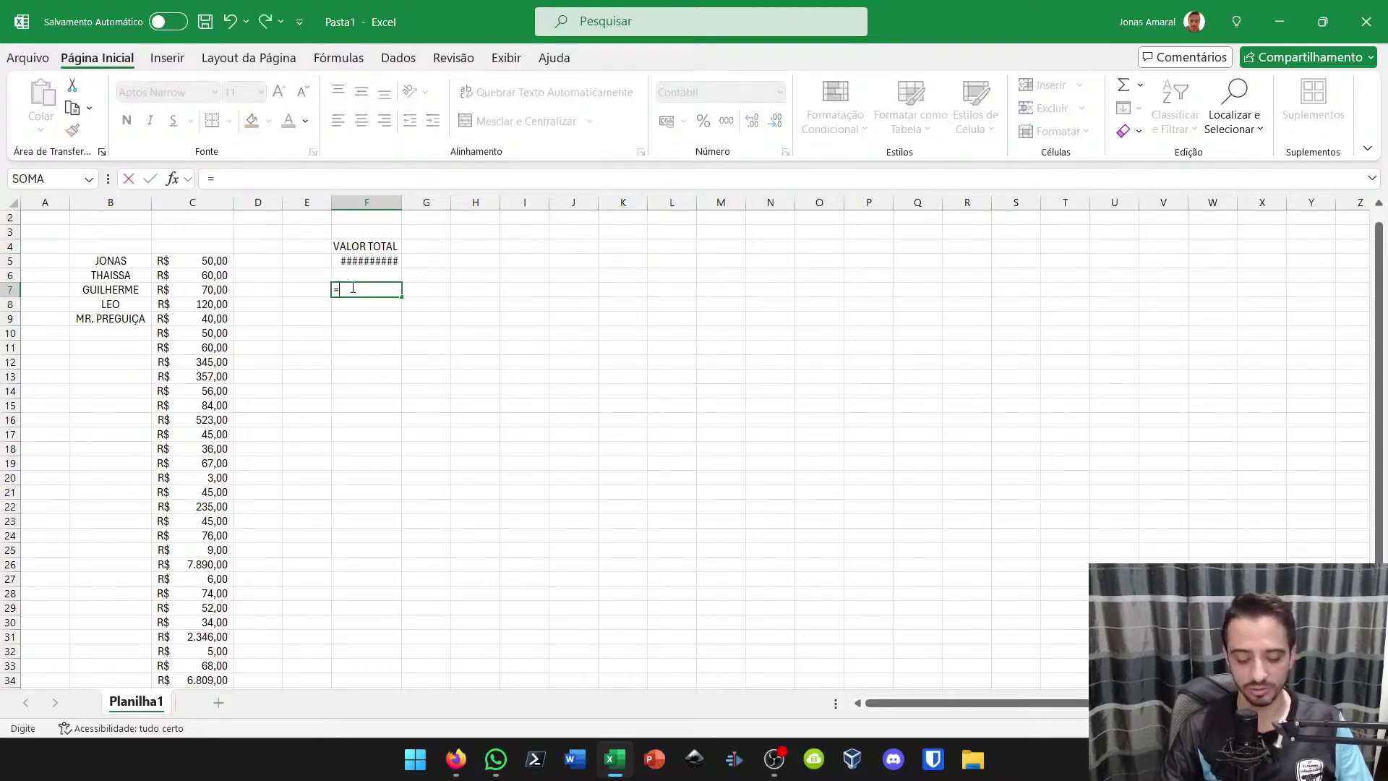
key("BackSpace")
key("BackSpace")
key("BackSpace")
key("BackSpace")
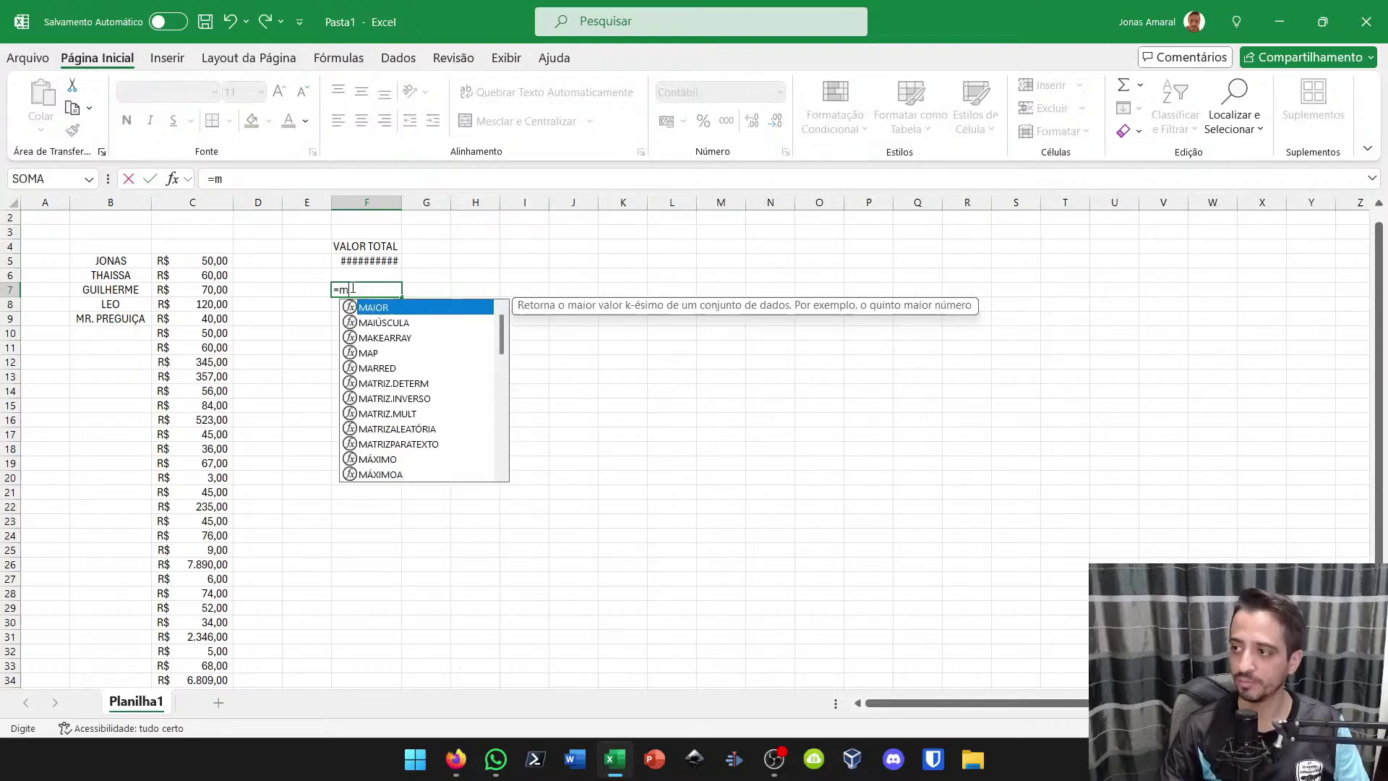
type("édia(")
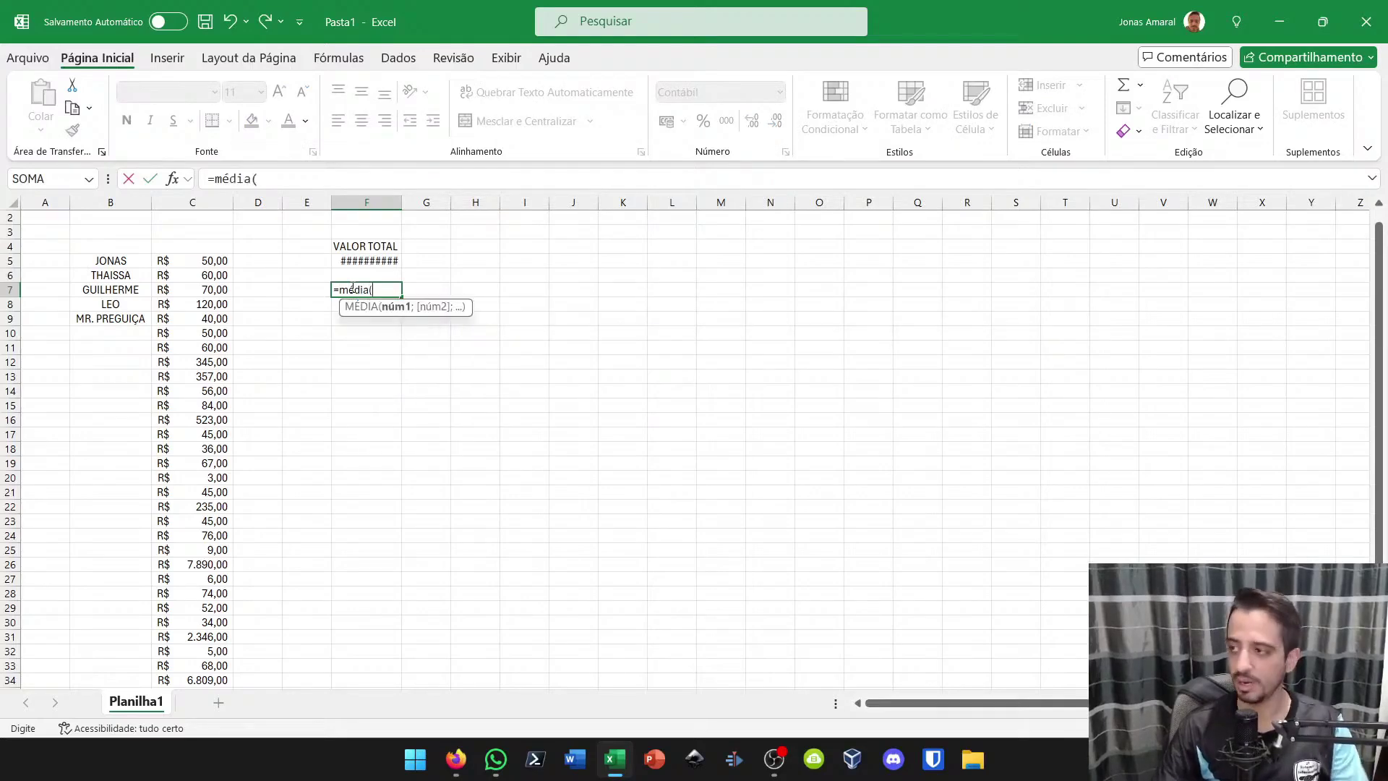
left_click_drag(198, 264, 202, 669)
scroll(319, 449, "up", 3)
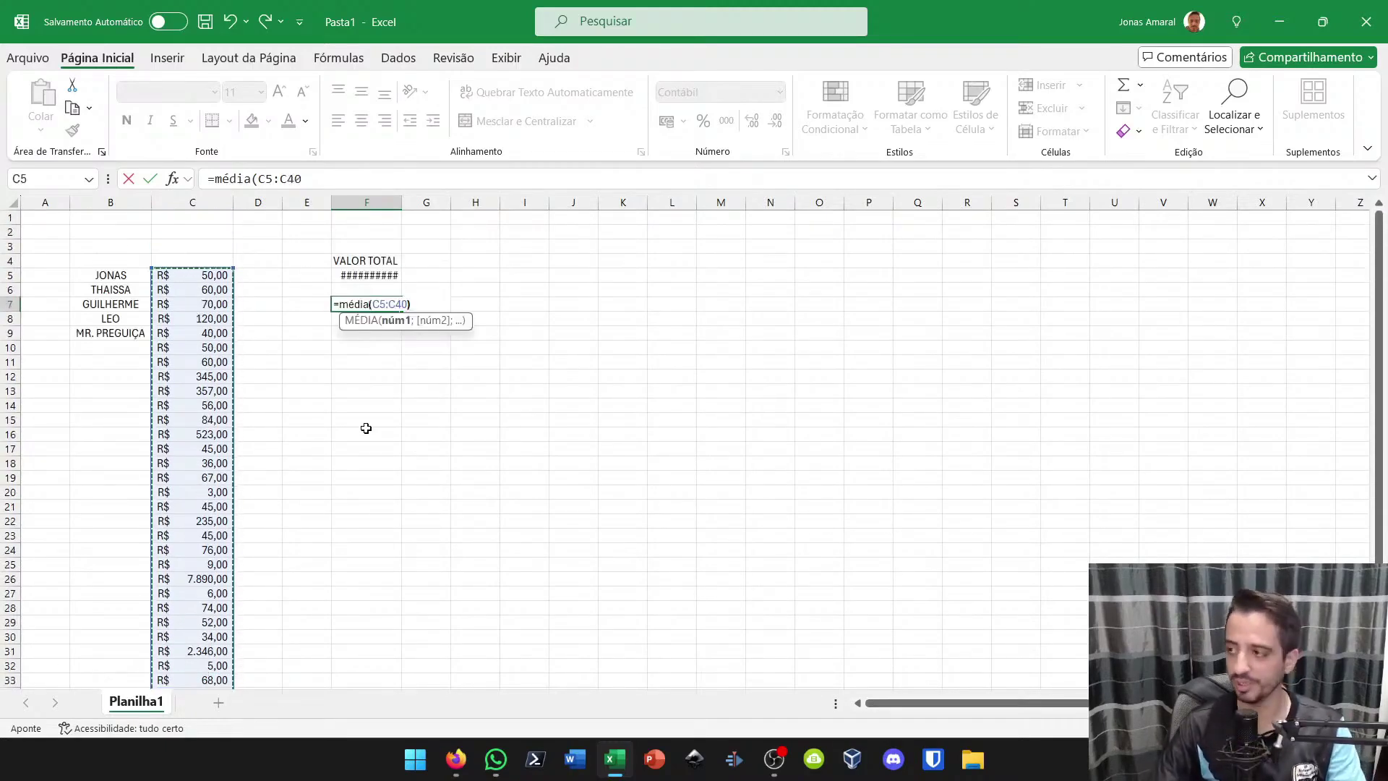
type(")")
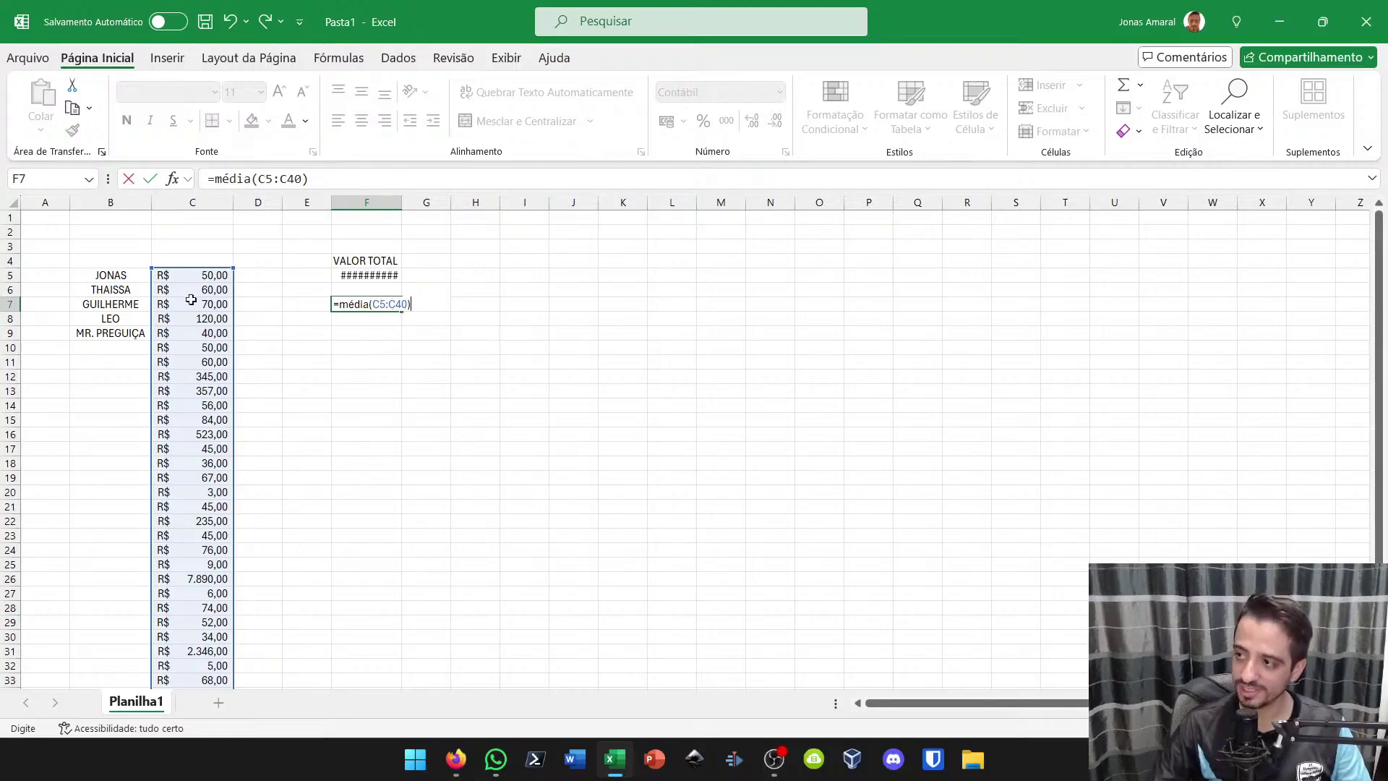
key("Return")
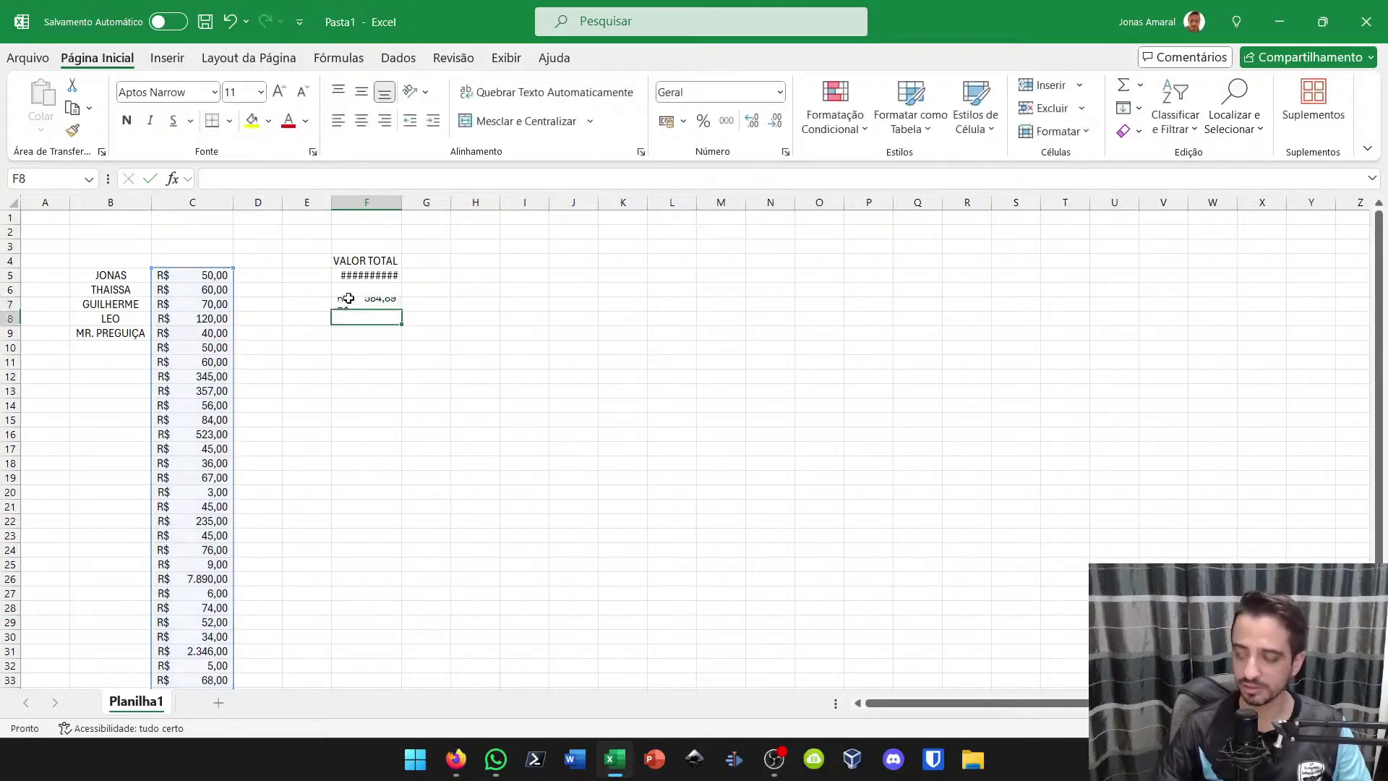
scroll(186, 285, "down", 4)
scroll(185, 284, "up", 4)
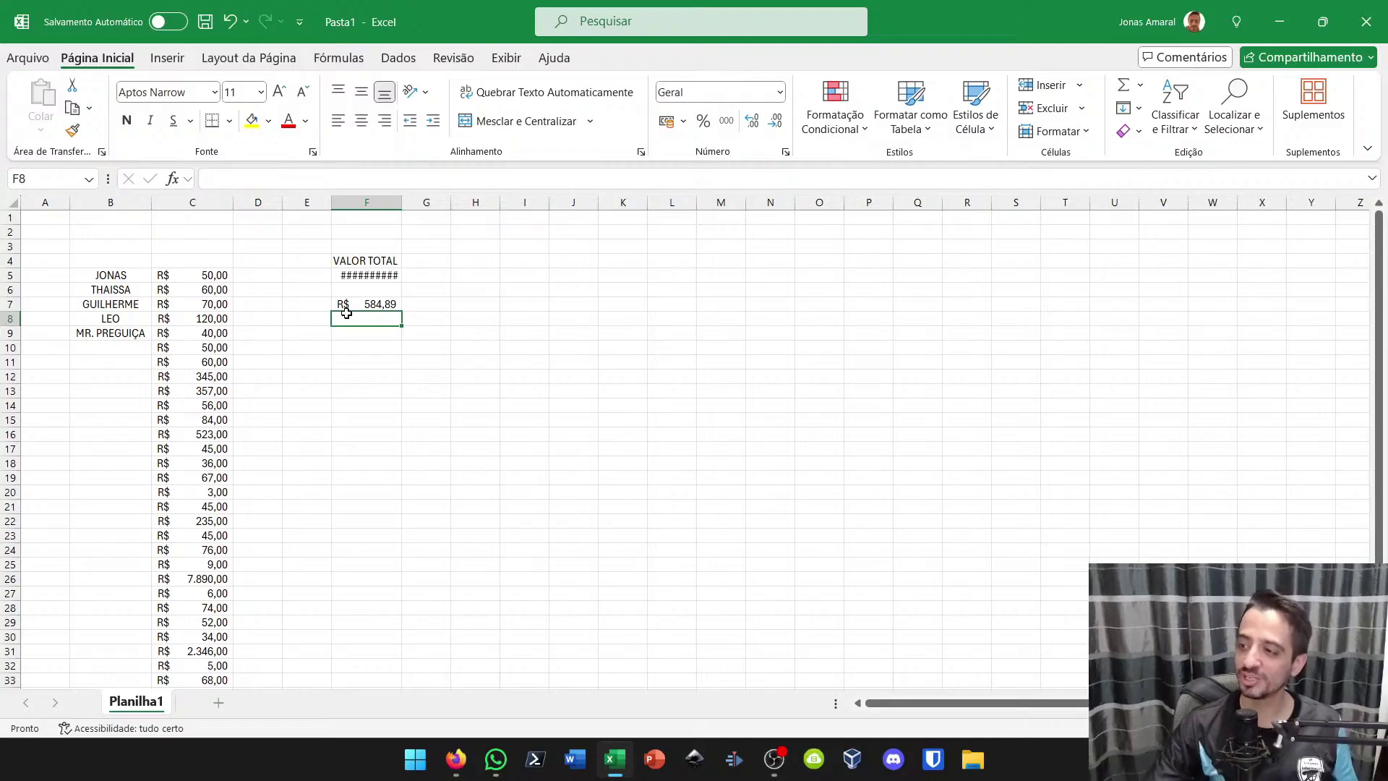
left_click(361, 307)
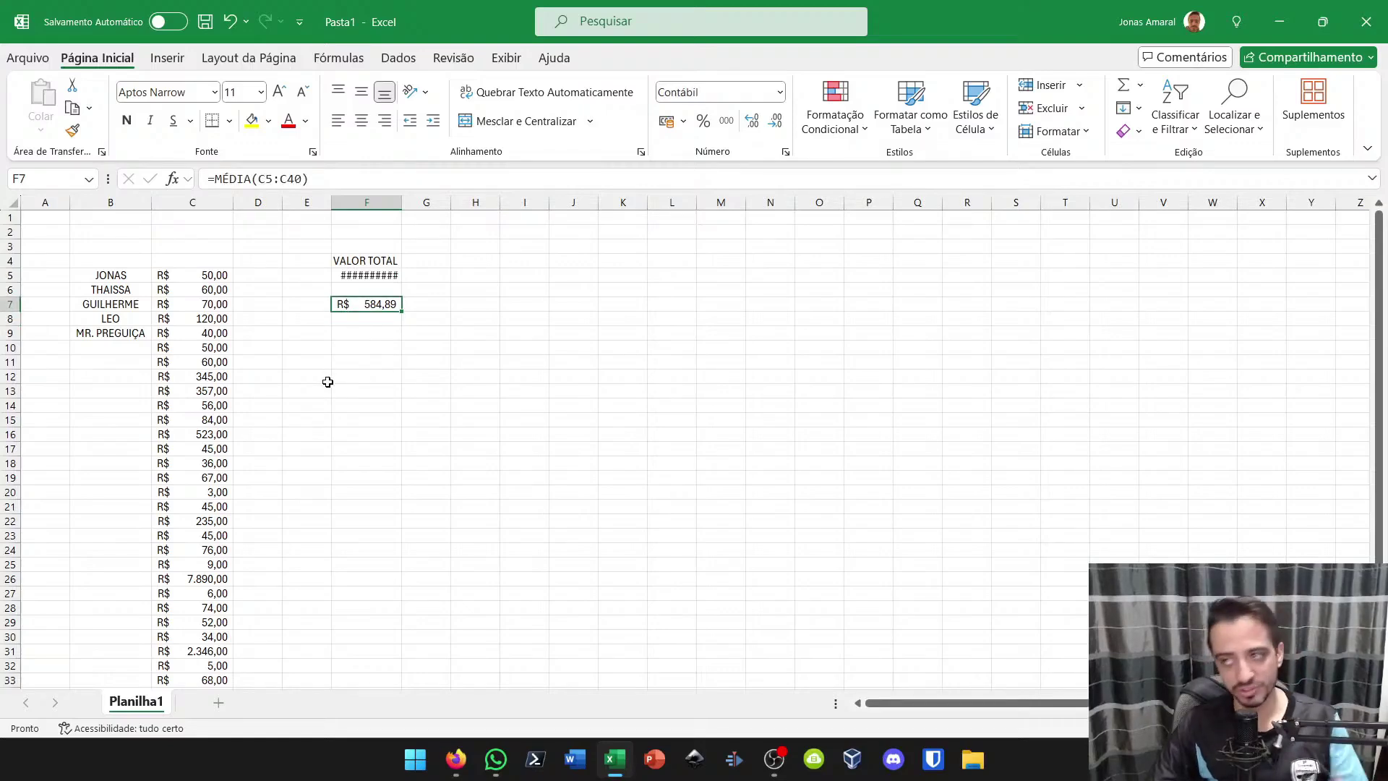
Confirm =SOMA(C5:C40) in F5 and widen column F to show R$ 21.056,00
double_click(358, 275)
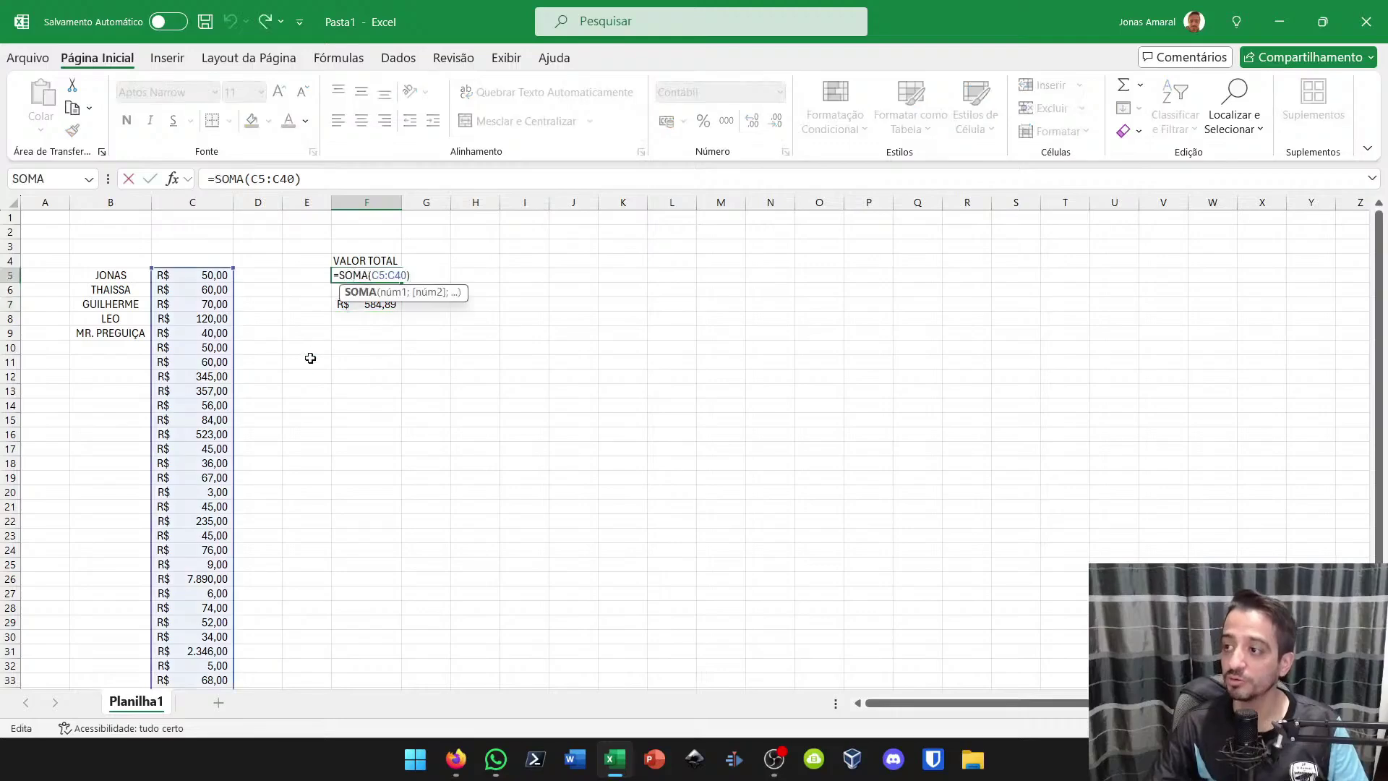
scroll(306, 375, "down", 1)
key("Return")
scroll(369, 340, "up", 1)
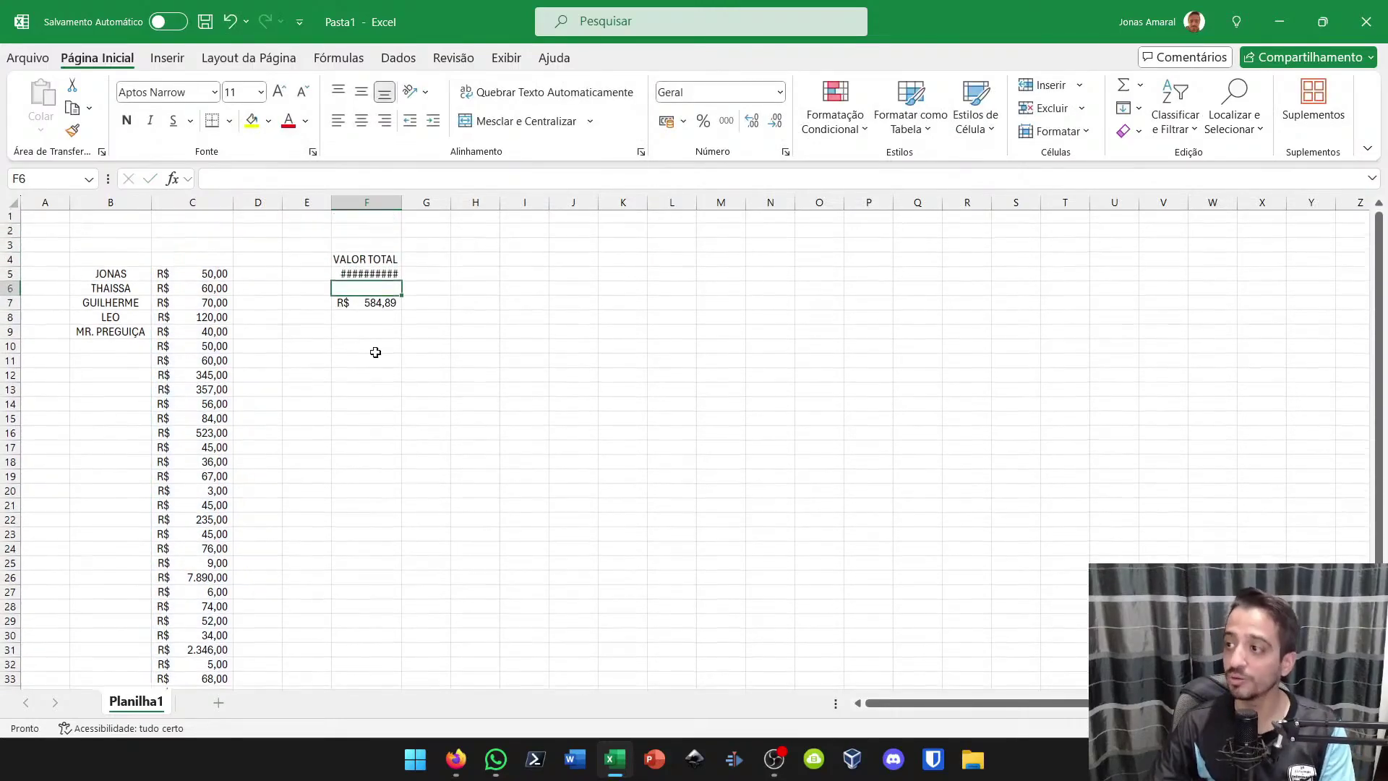
left_click(368, 275)
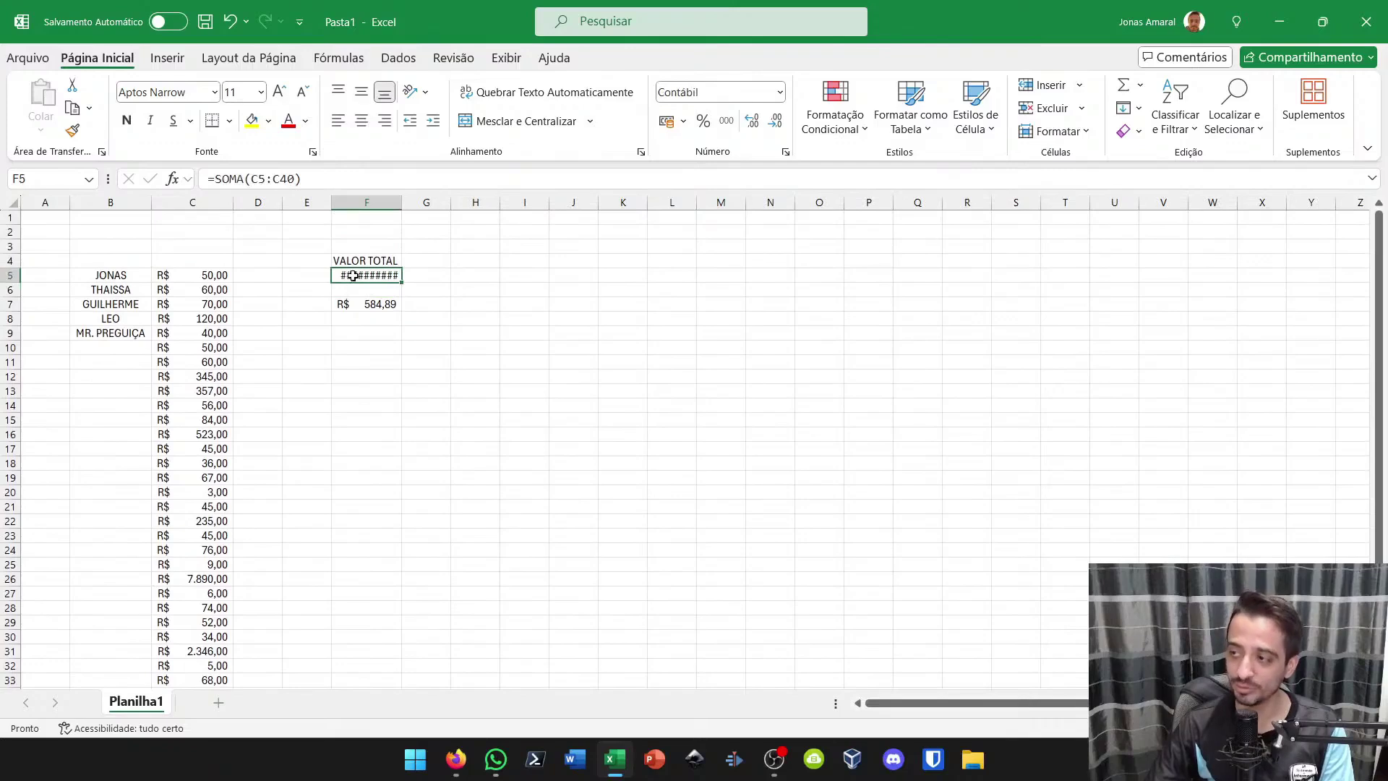
scroll(404, 341, "up", 8)
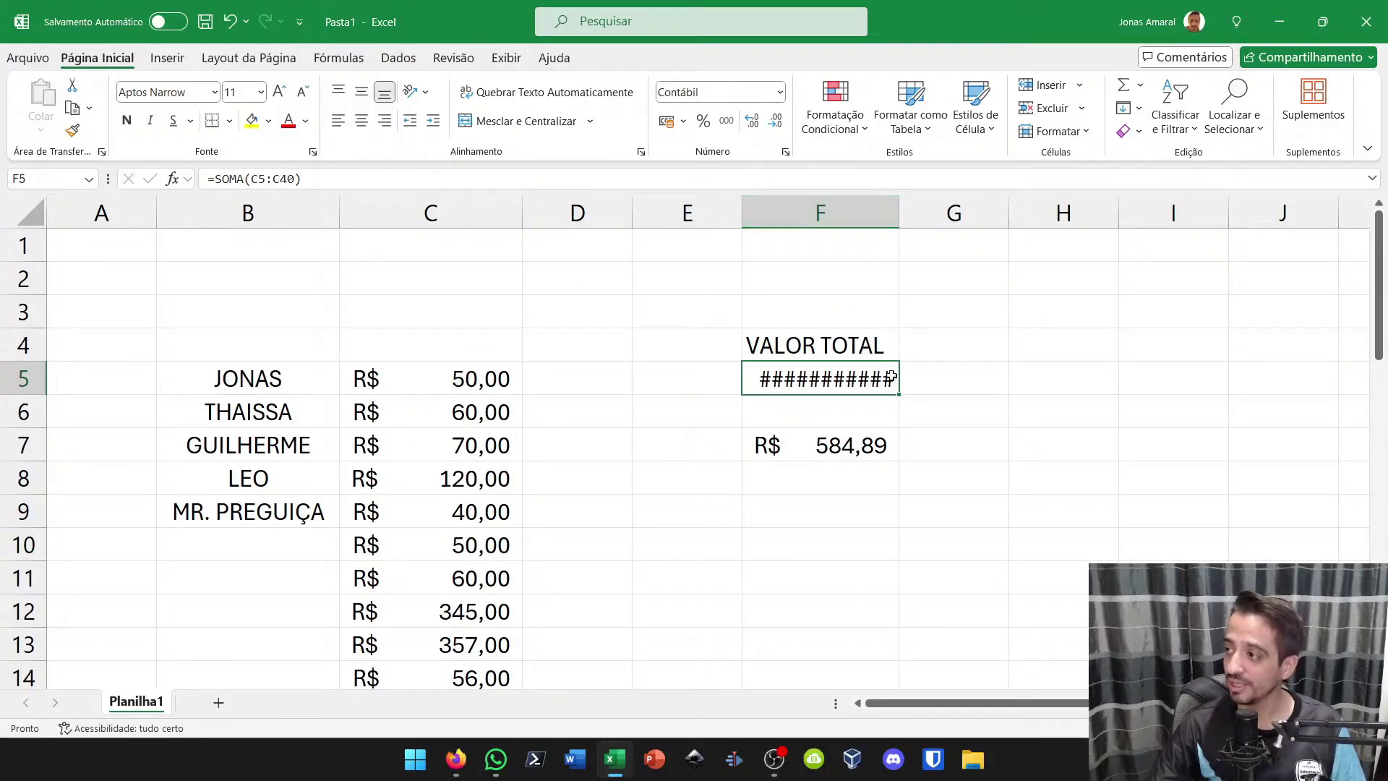
left_click_drag(898, 218, 956, 211)
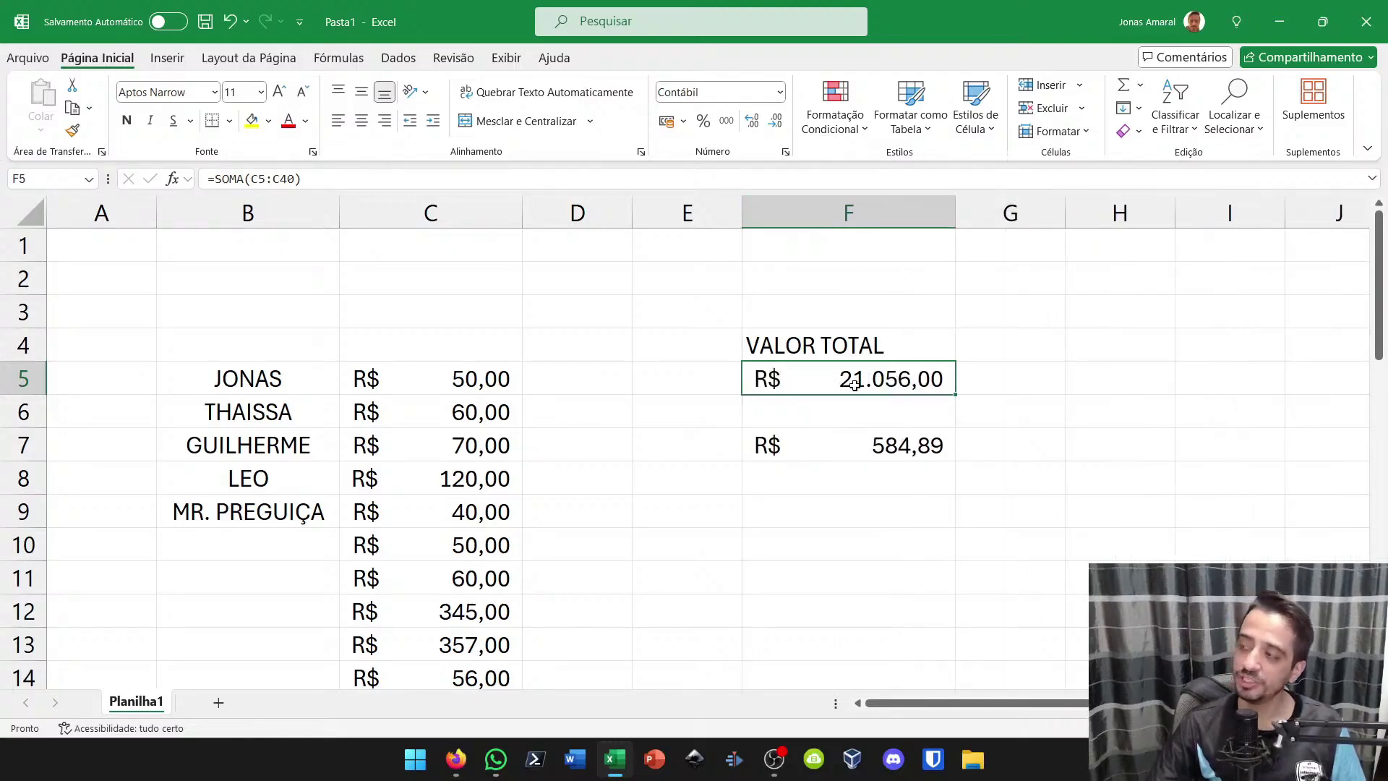
scroll(453, 378, "down", 13)
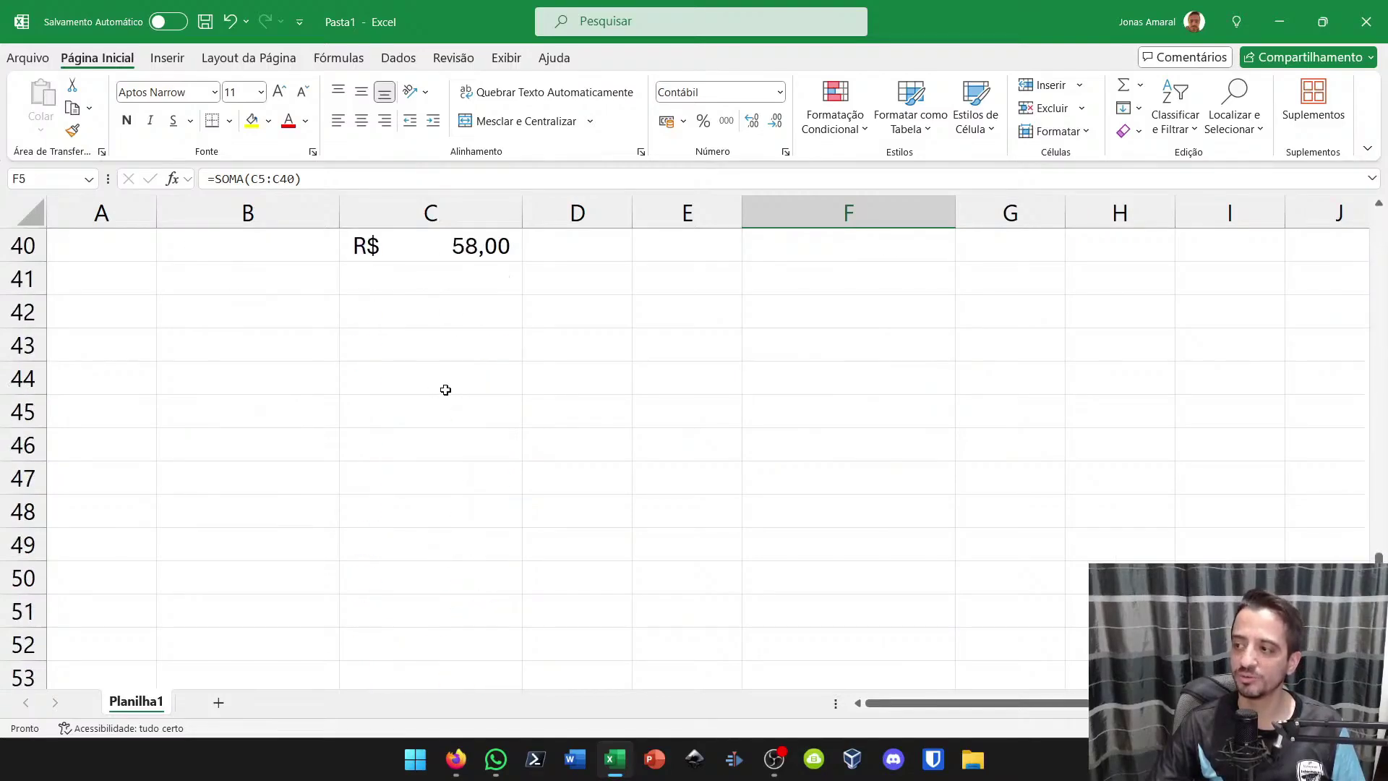
scroll(446, 390, "up", 7)
scroll(424, 391, "up", 6)
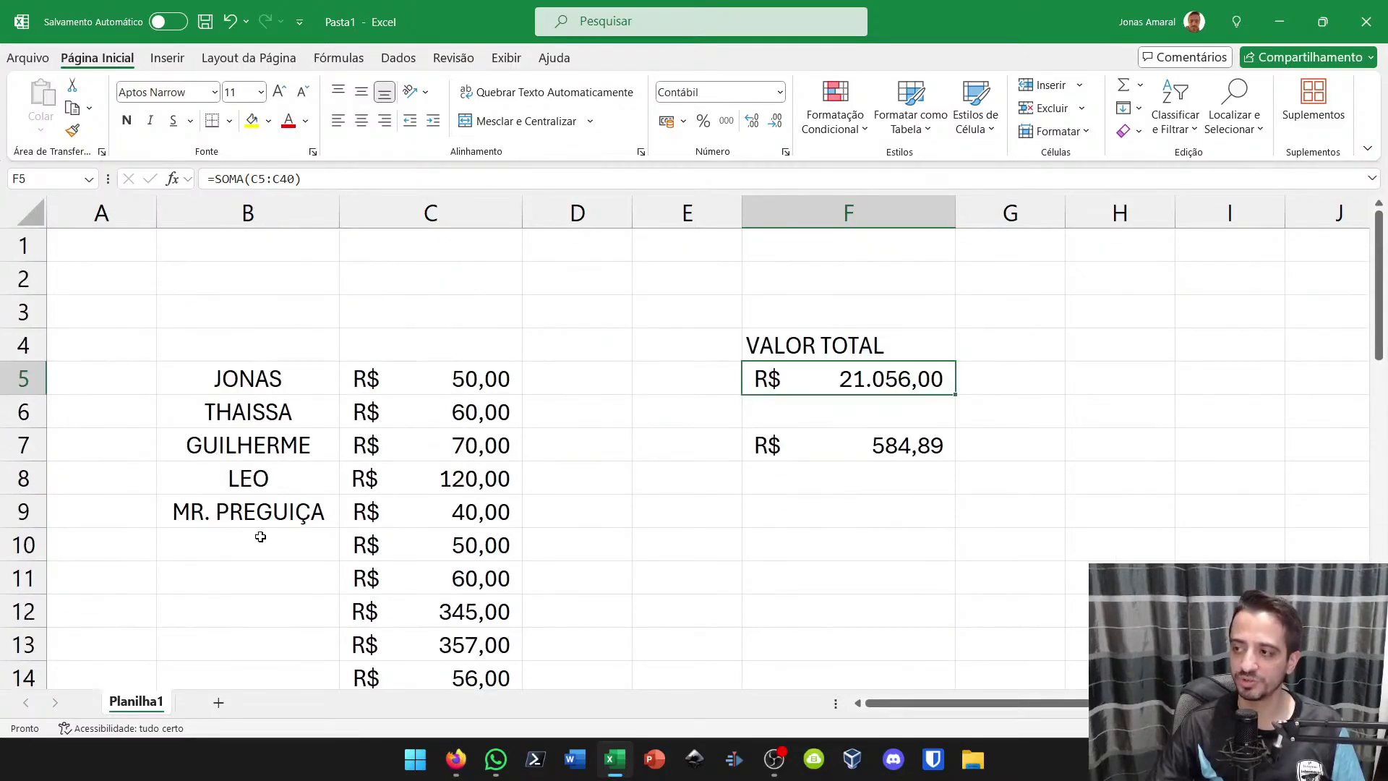
left_click(849, 442)
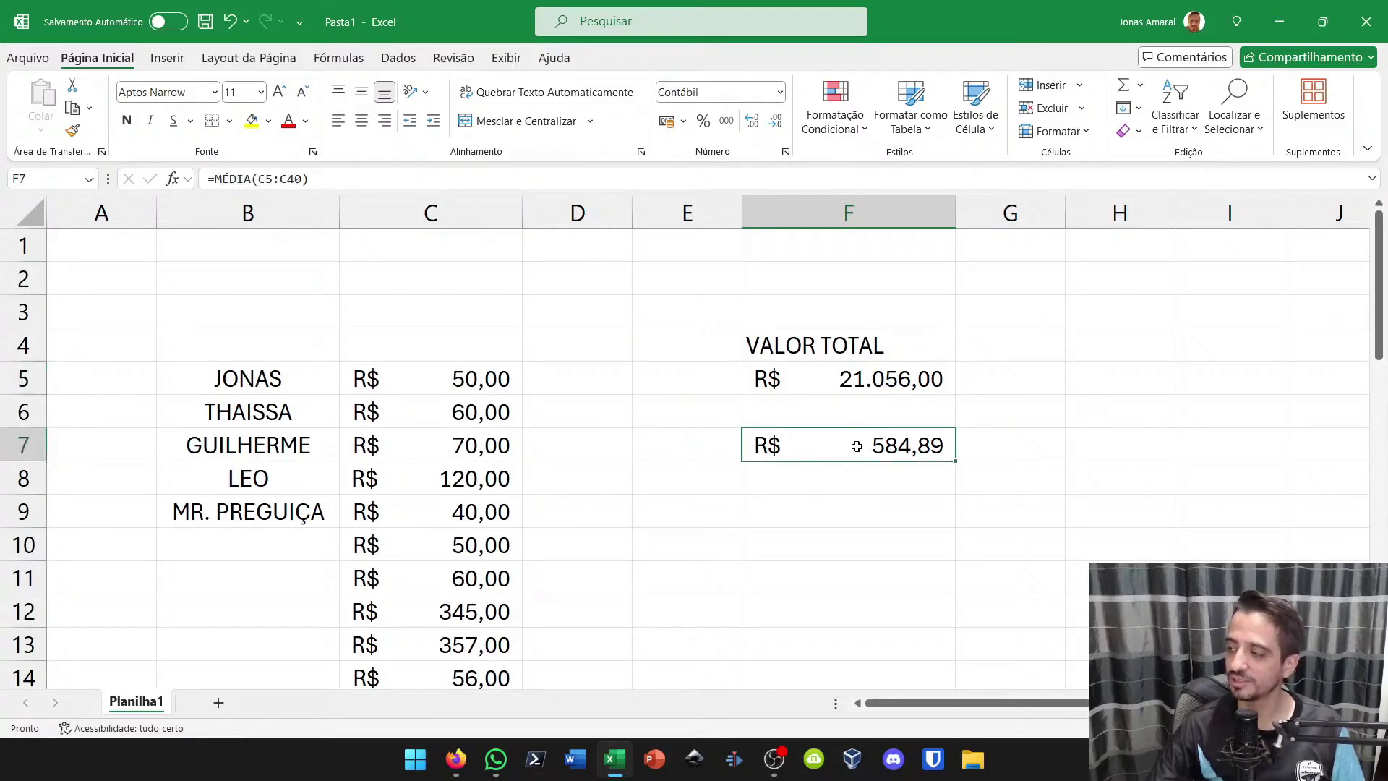
scroll(856, 446, "down", 2)
scroll(858, 297, "up", 2)
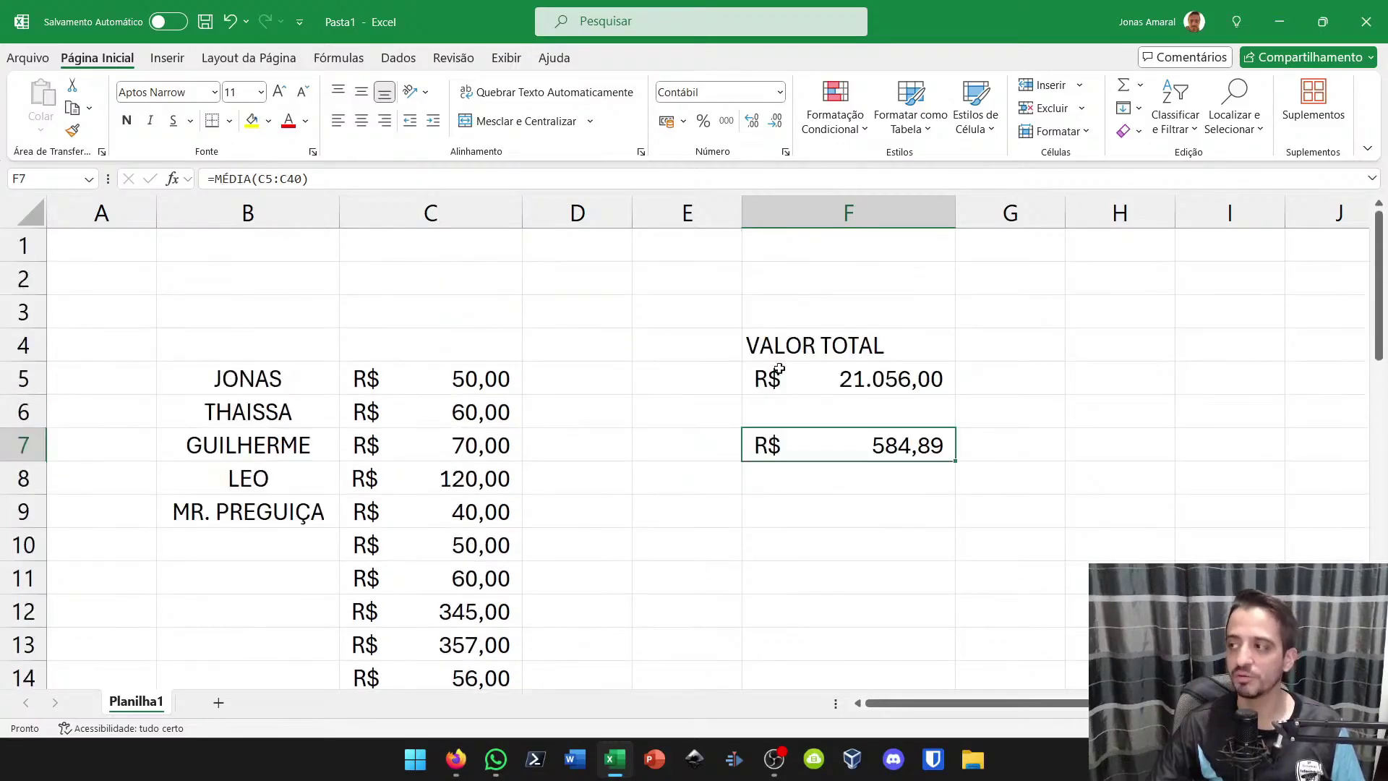
scroll(557, 455, "down", 1)
left_click_drag(473, 293, 449, 439)
scroll(449, 444, "down", 2)
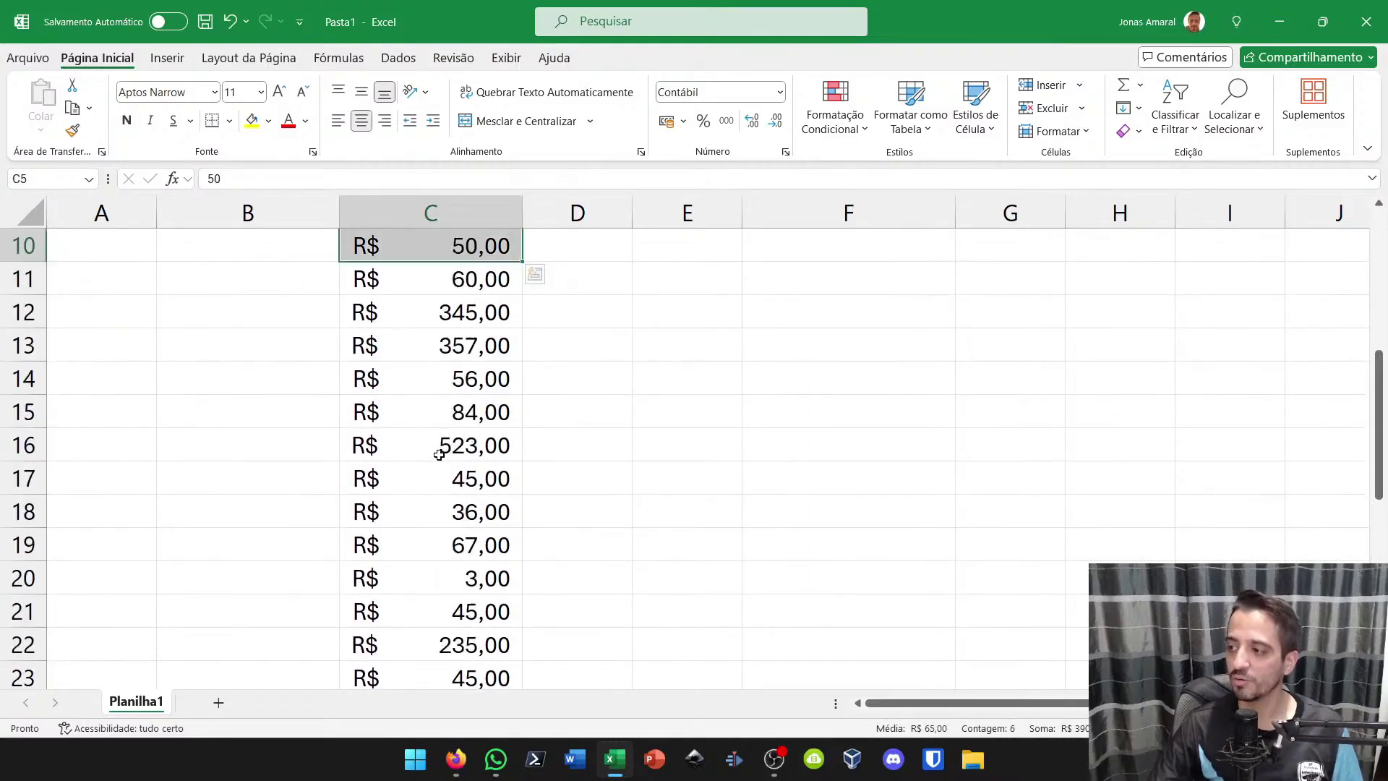
left_click_drag(433, 278, 434, 378)
scroll(434, 378, "up", 3)
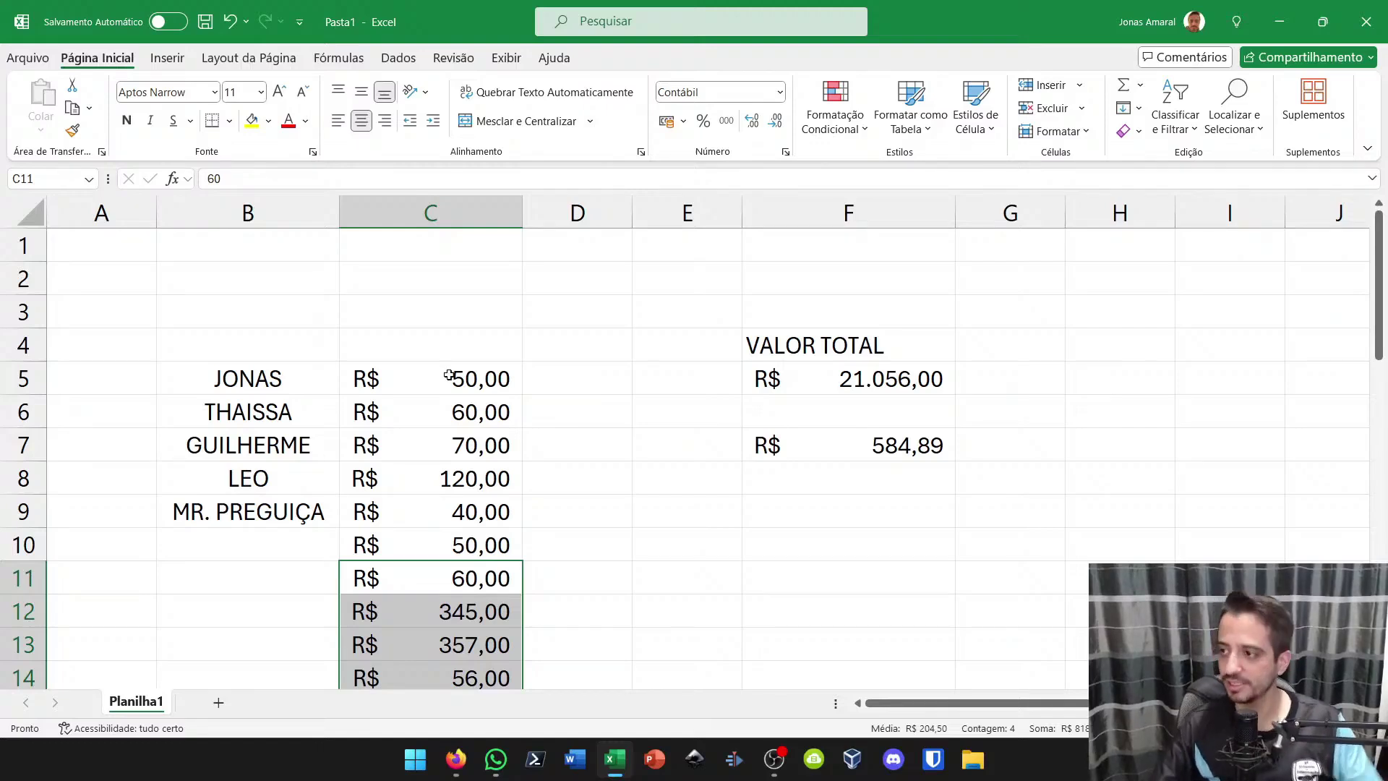
left_click(627, 413)
left_click(806, 430)
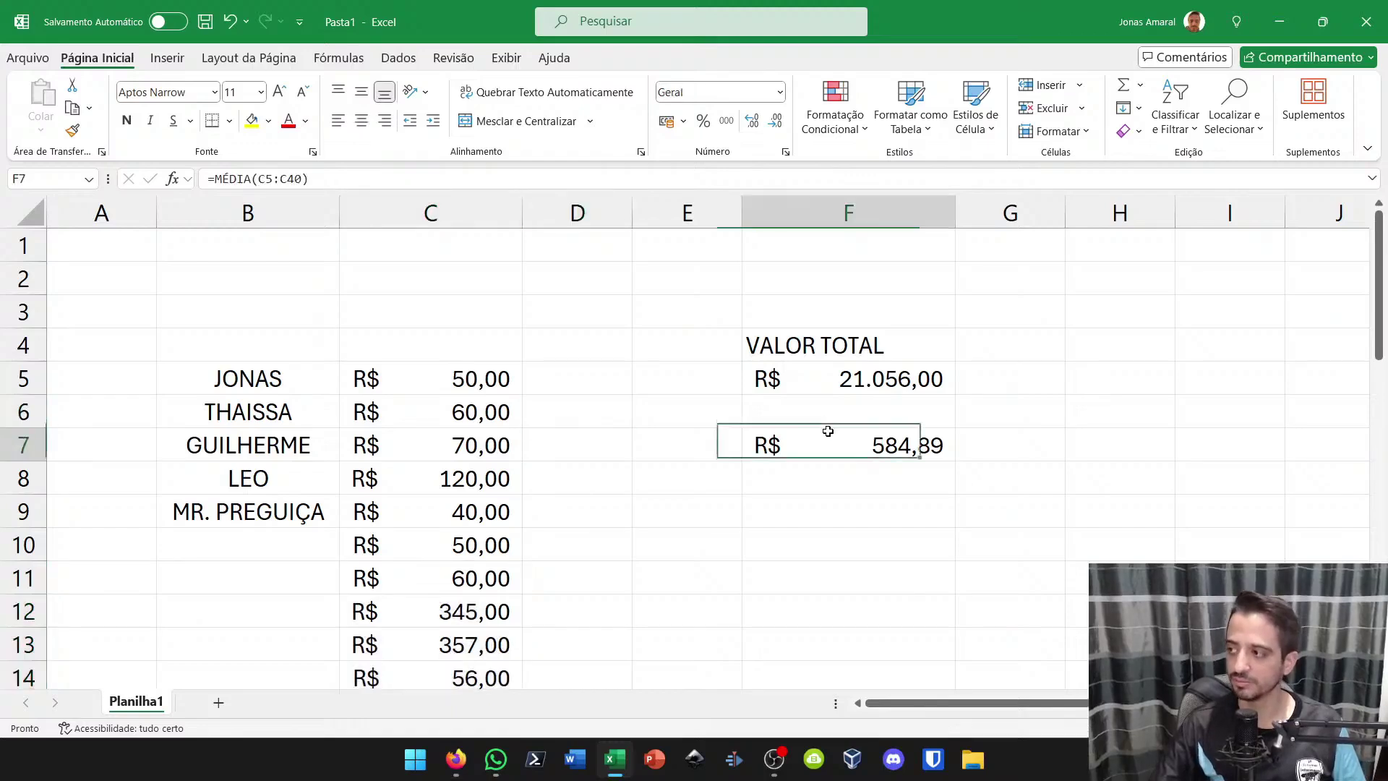
left_click(799, 511)
type("=")
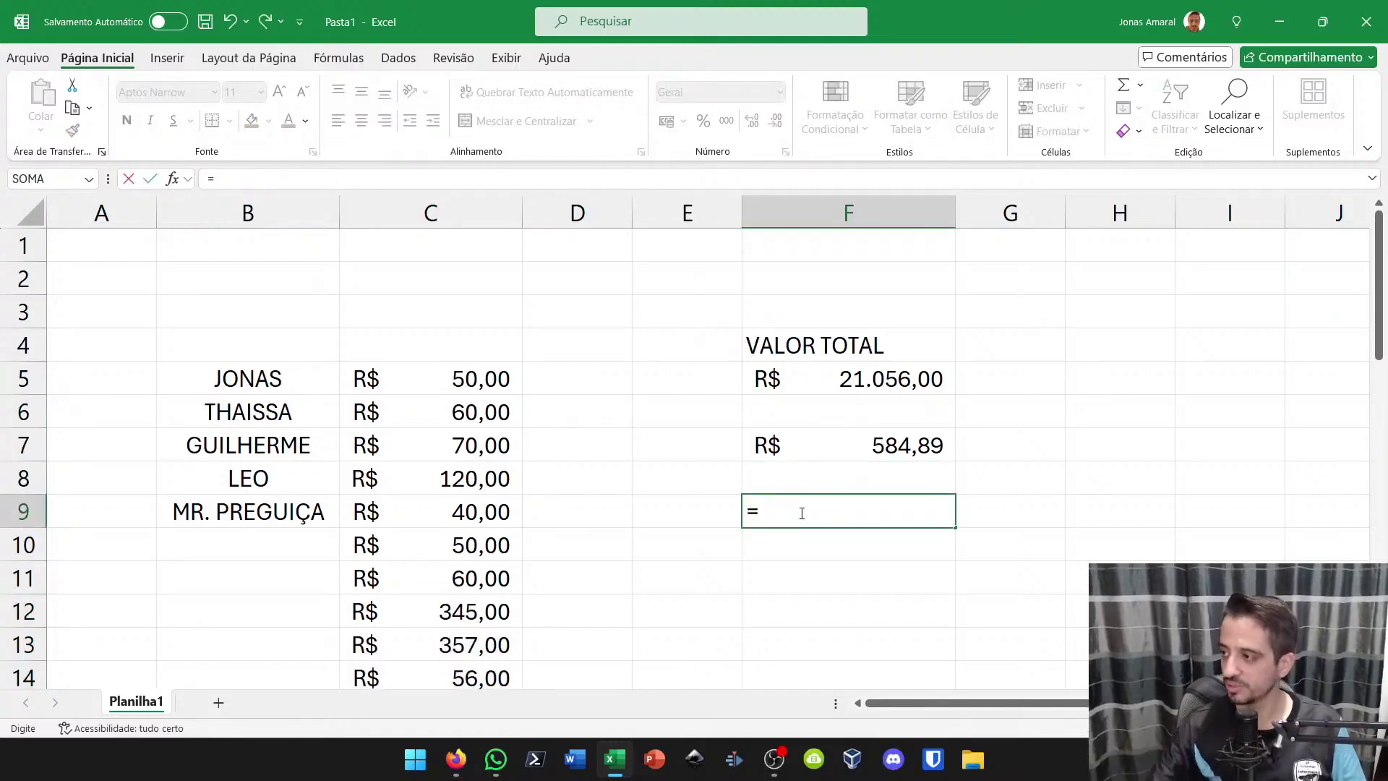
type("medi")
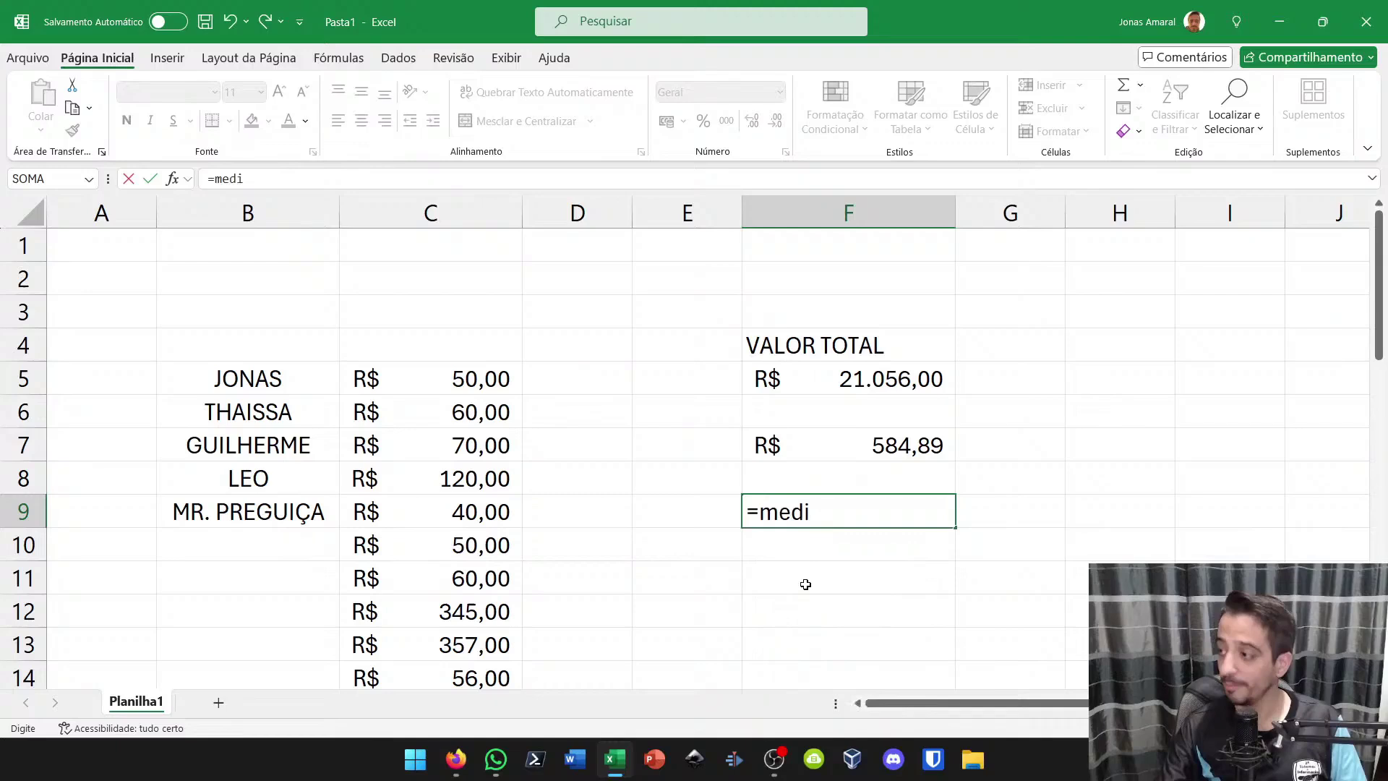
Enter =MED(C5:C40) in F9 so it shows the median R$ 60,00
key("BackSpace")
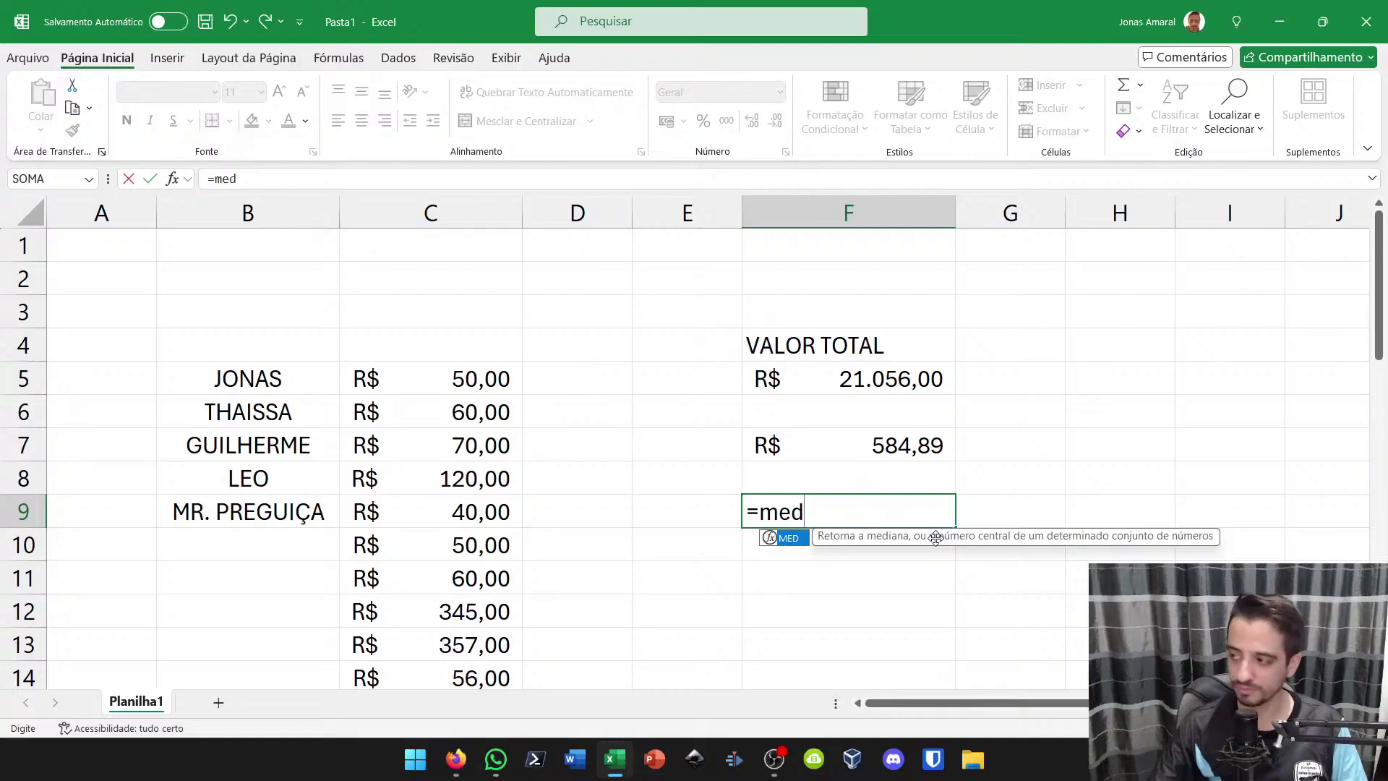
double_click(798, 538)
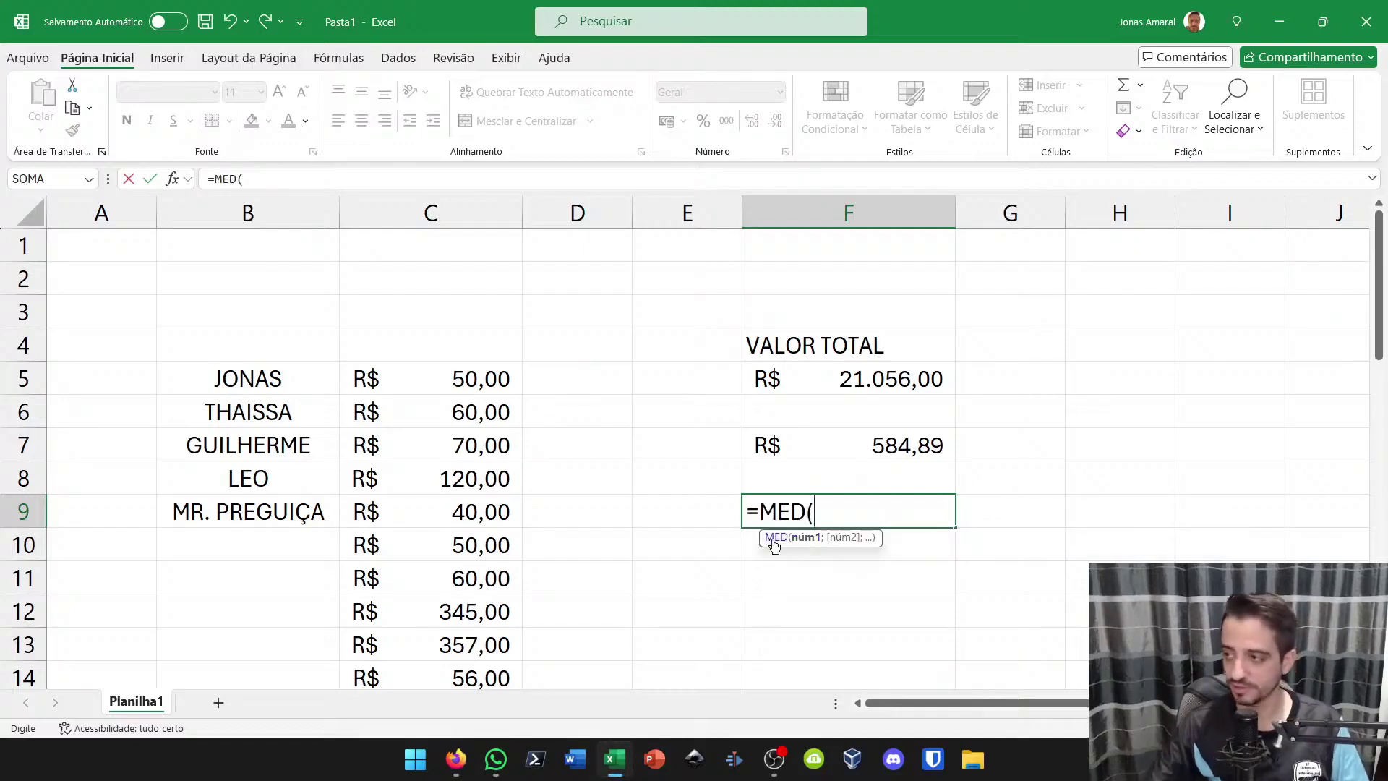
left_click_drag(482, 377, 431, 615)
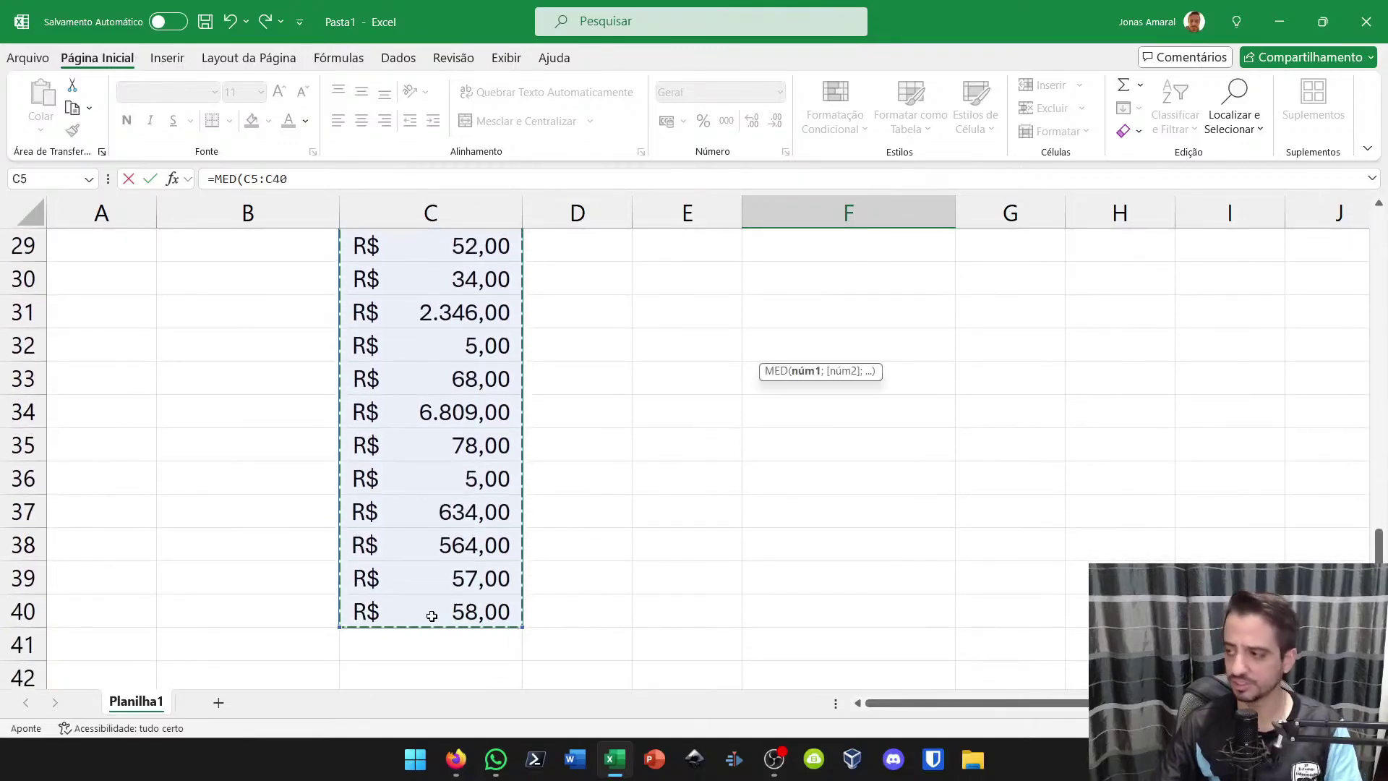
scroll(923, 321, "up", 1)
key("Return")
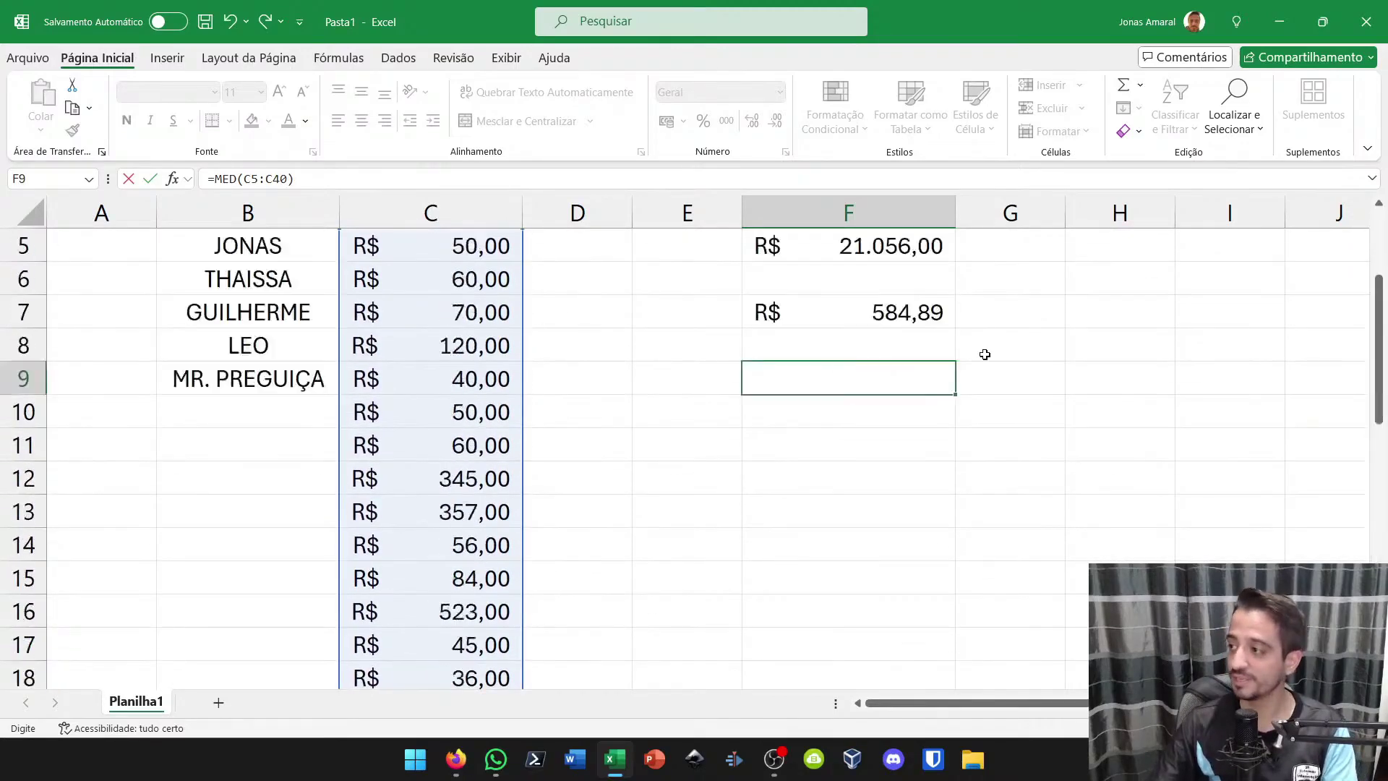
scroll(969, 376, "up", 2)
key("Return")
left_click(916, 512)
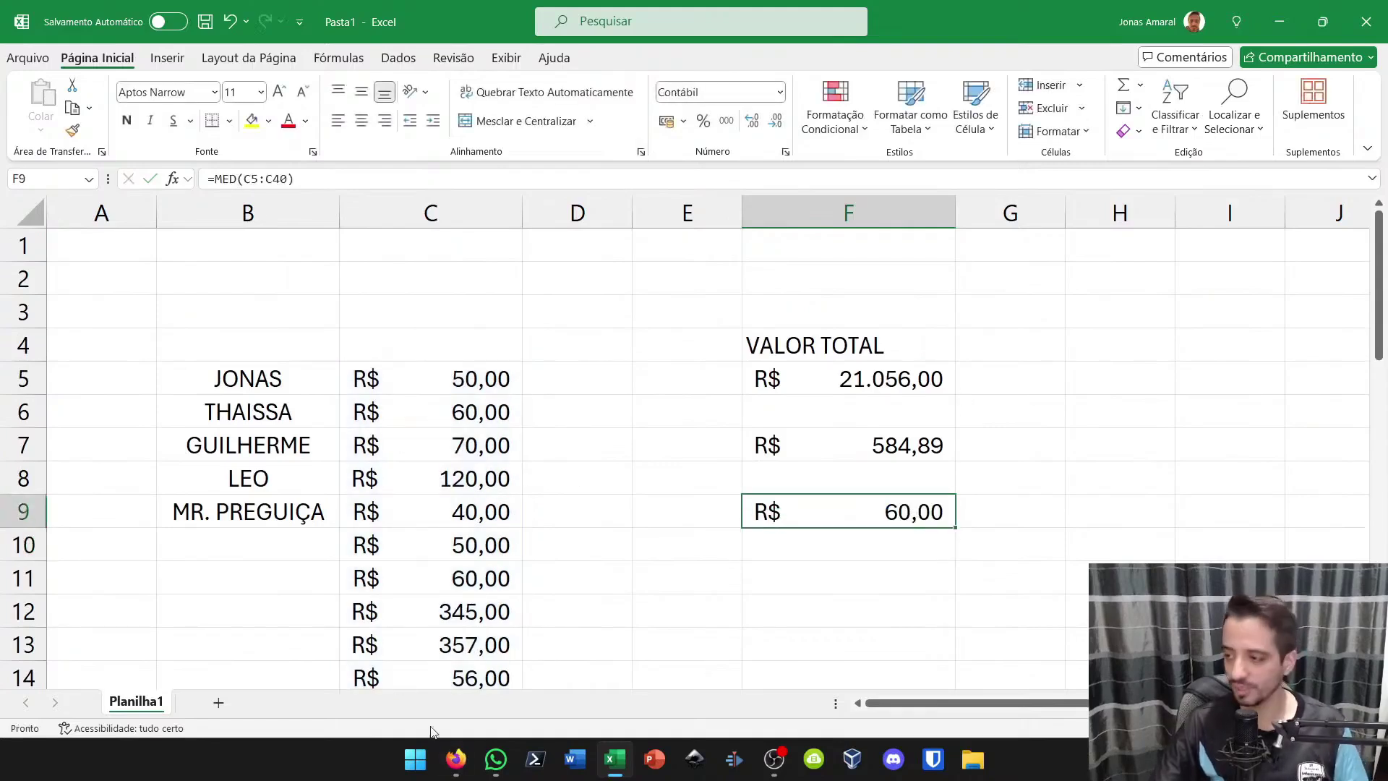
Ask ChatGPT 'o que é mediana?'
left_click(455, 759)
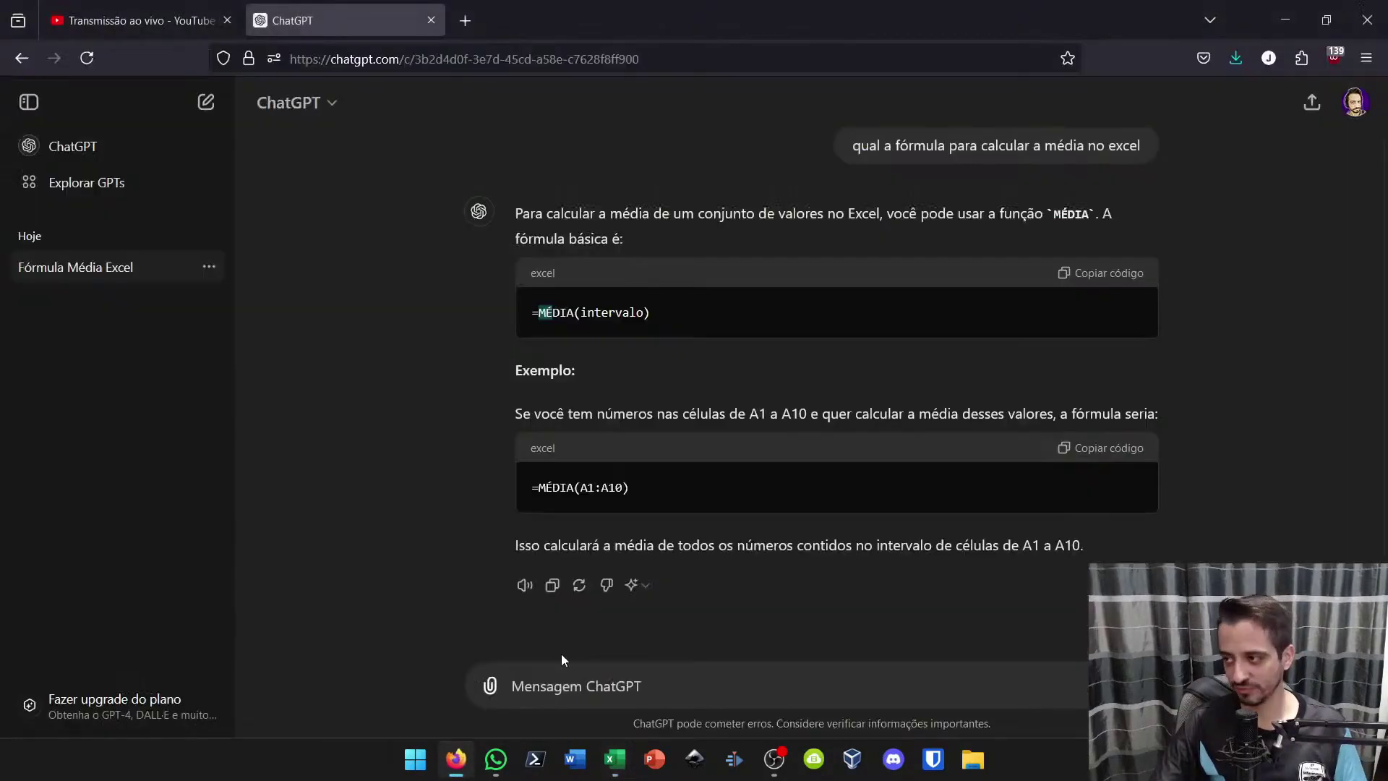
left_click(599, 684)
type("o que é mediana?")
key("Return")
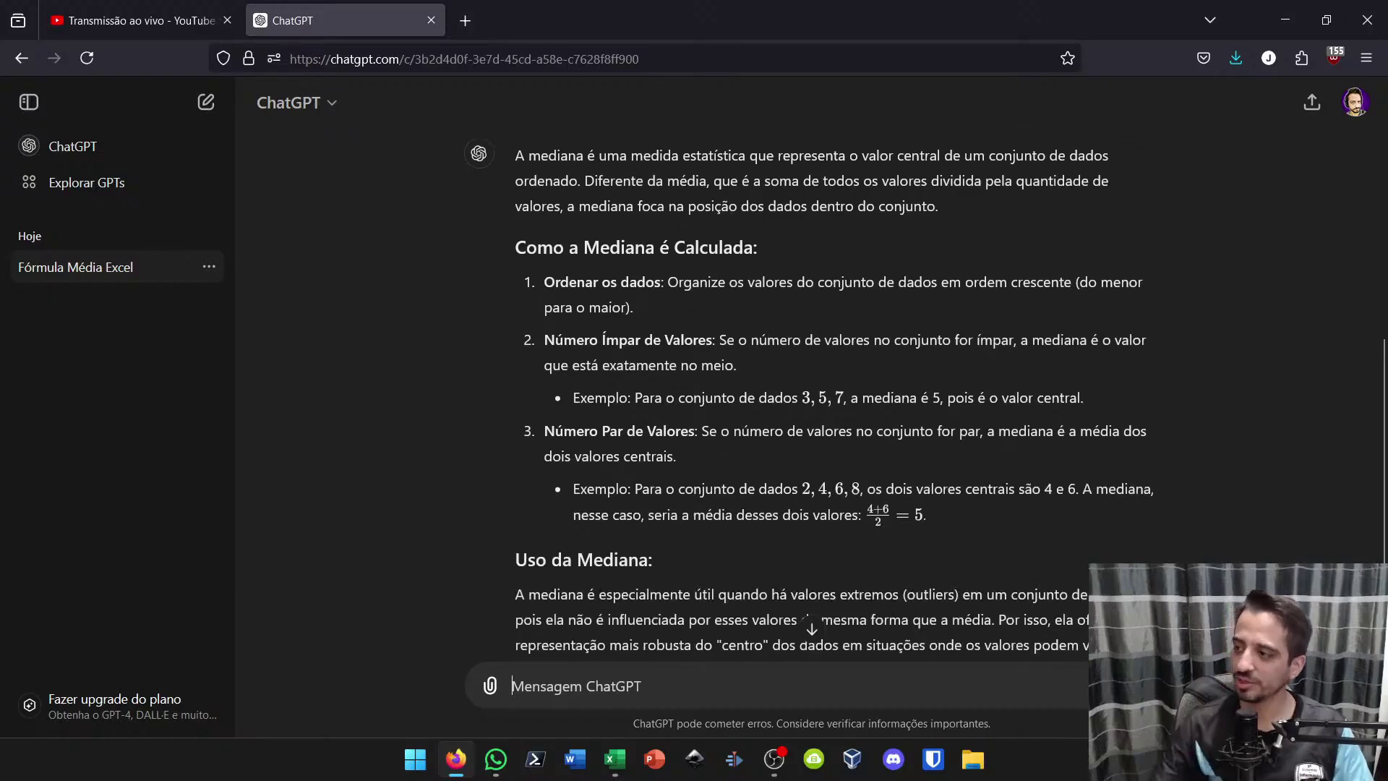
Send 'ficou muito grande, resuma em no máximo 3 linhas' to get a shorter answer
scroll(543, 586, "up", 5)
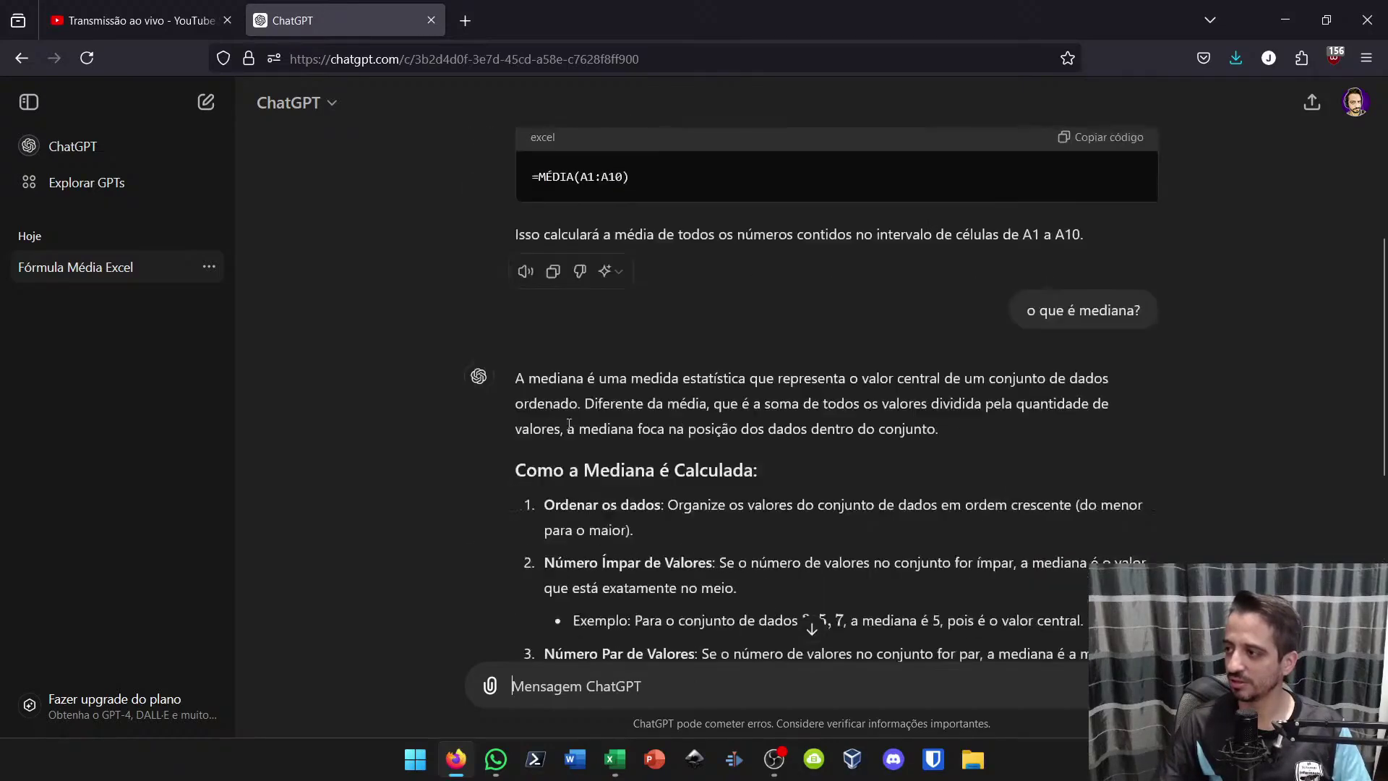
scroll(569, 424, "down", 5)
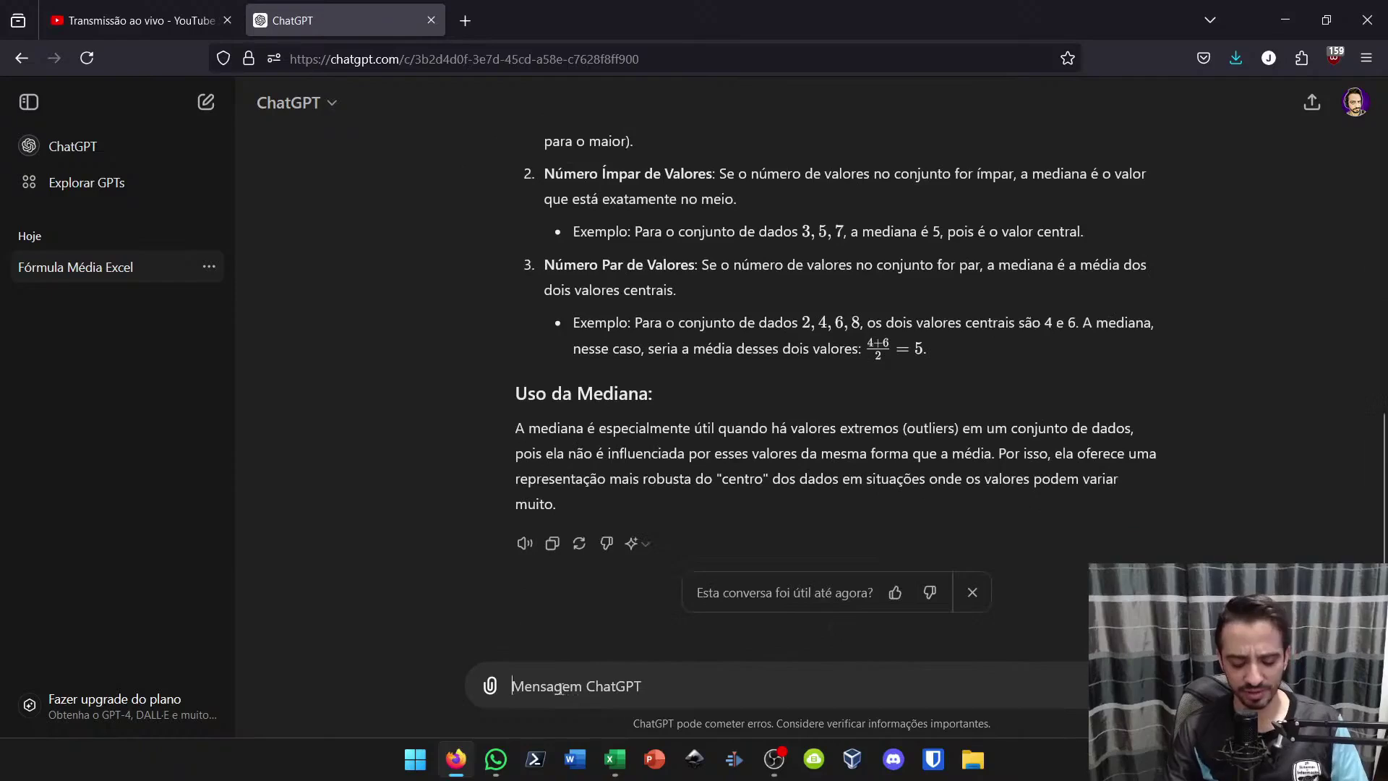
type("ficou muito gfr")
key("BackSpace")
key("BackSpace")
type("rande, resuma em no máximo 3 linhas")
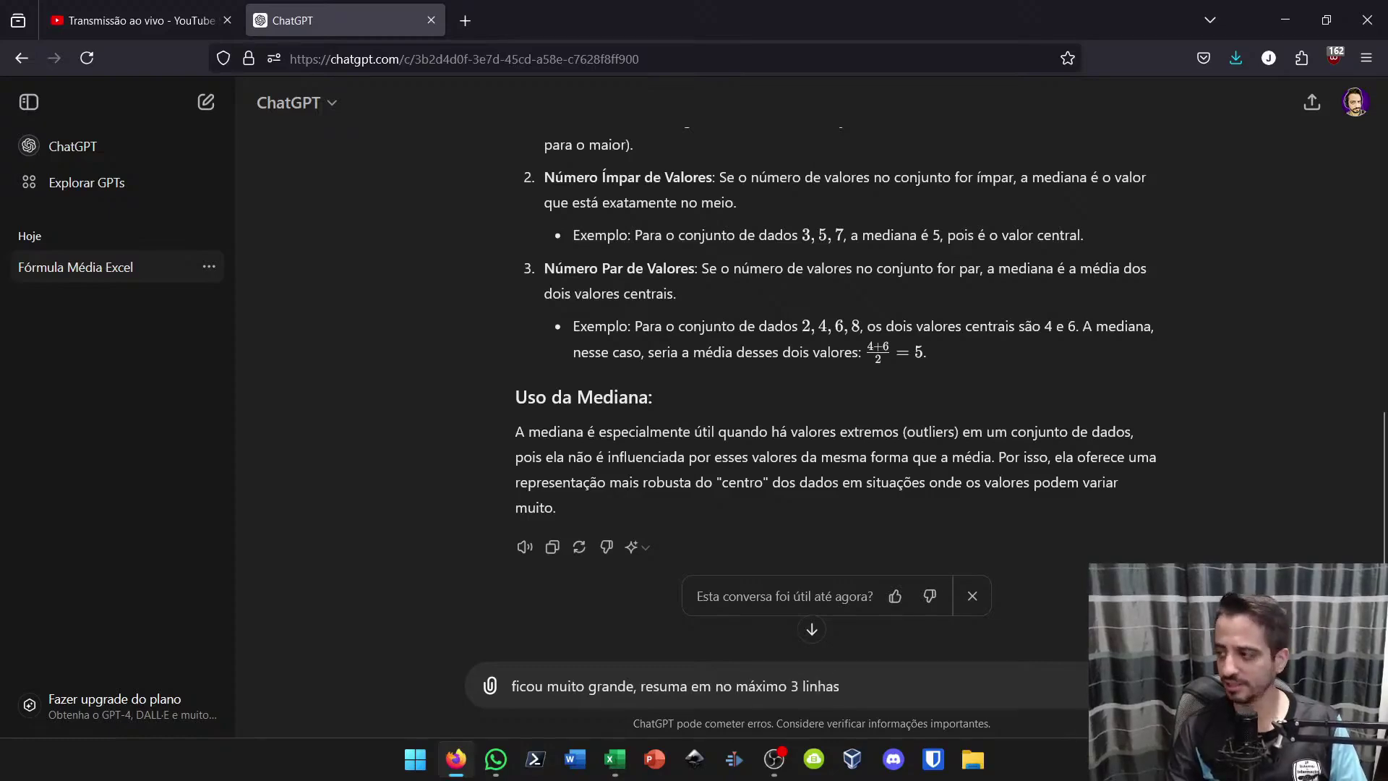
key("Return")
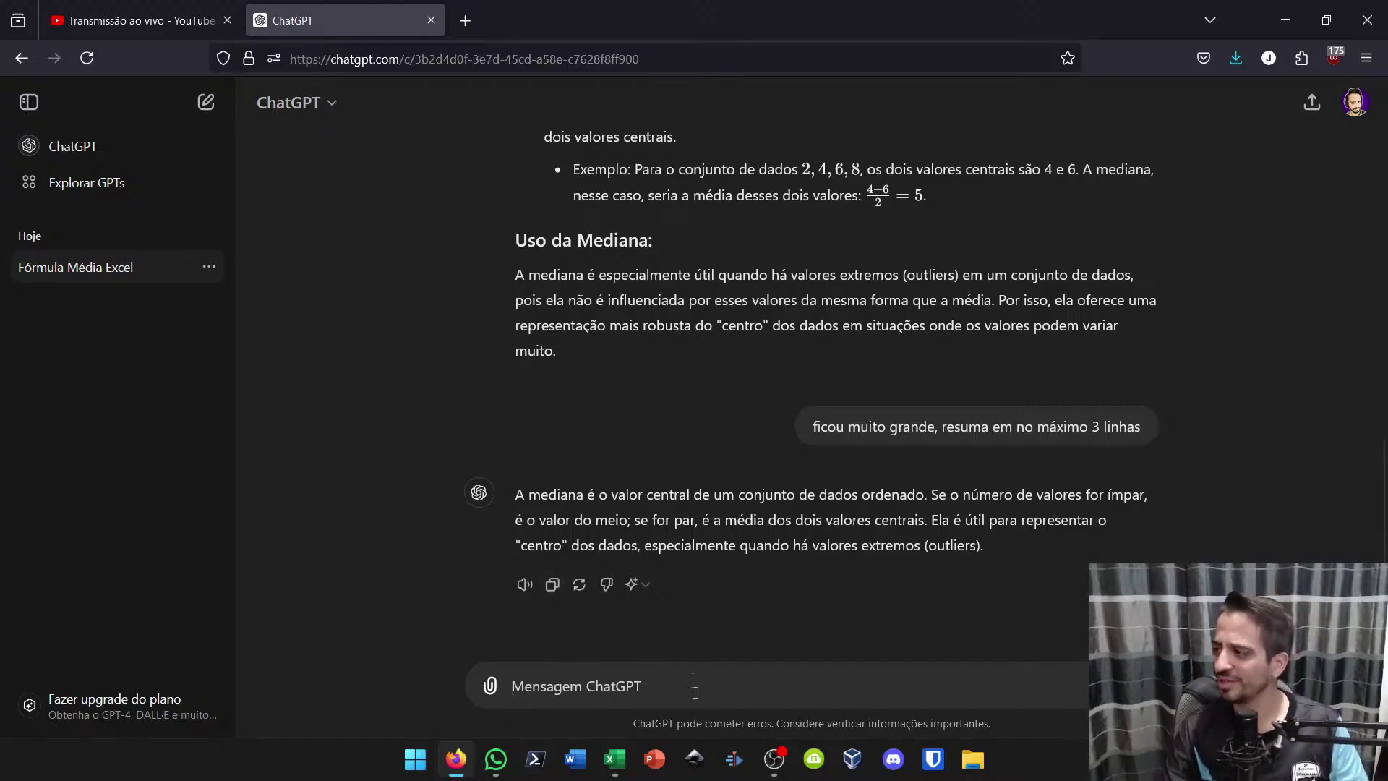
Send 'ainda não entendi. Use exemplos lúdicos' to ChatGPT
type("a")
key("BackSpace")
type("ainda nã")
type("o entendi. ")
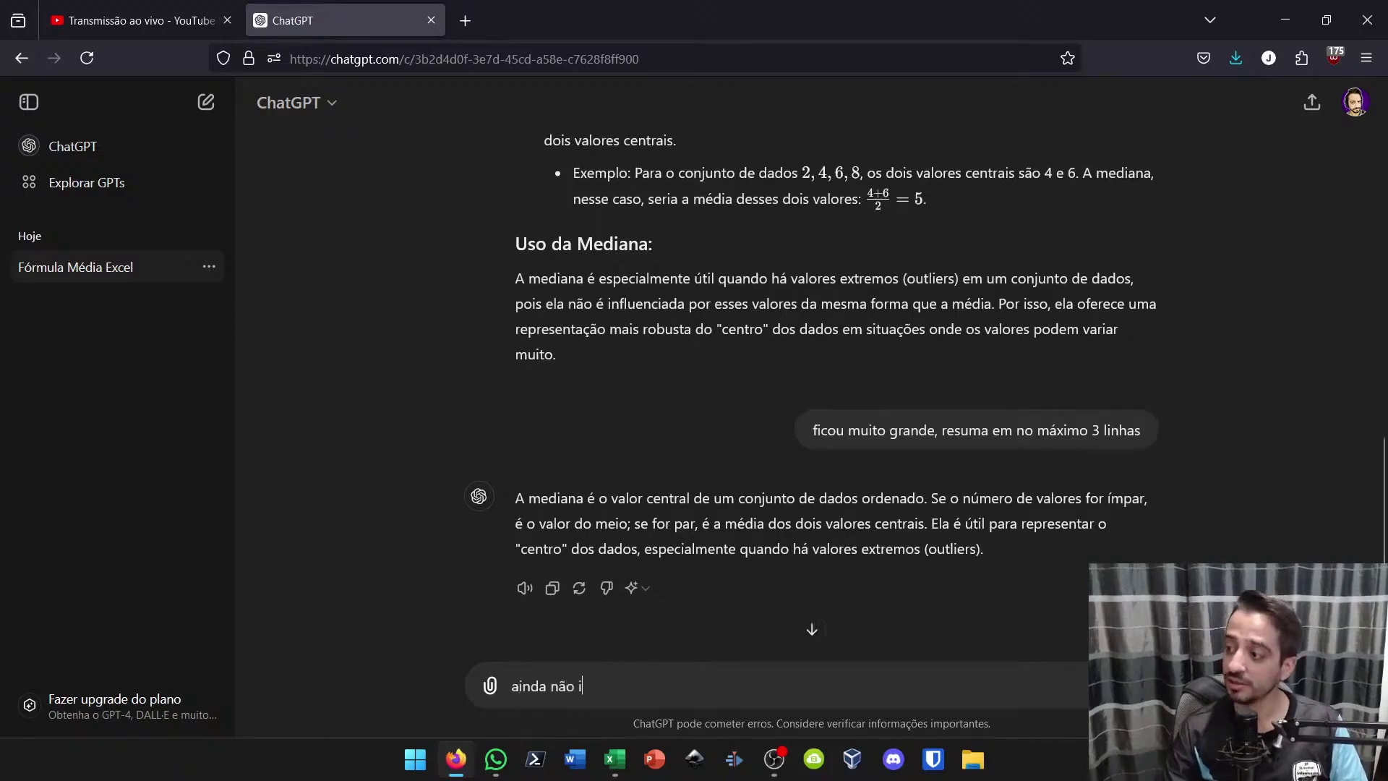
type("Use exemplos p")
key("BackSpace")
type("lúdicos")
key("Return")
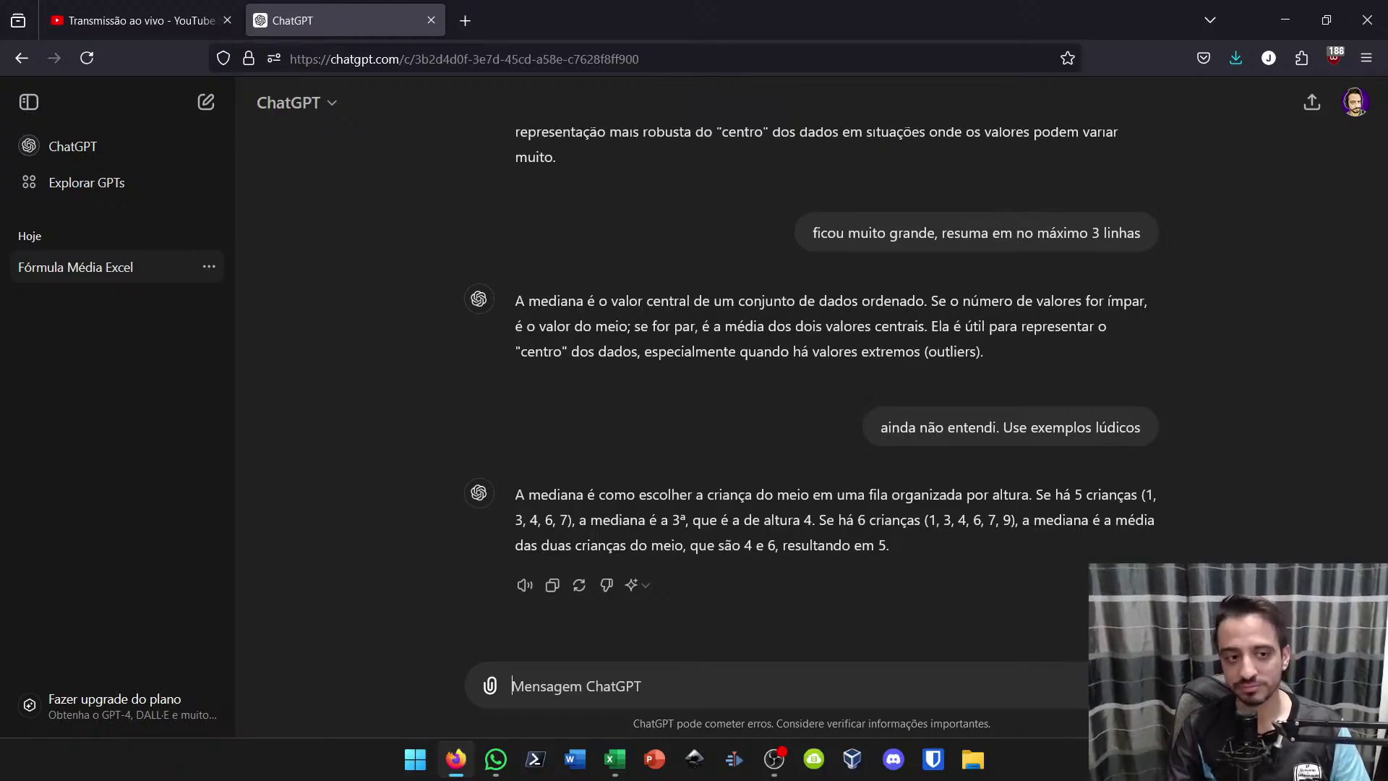
Send 'ainda não entendi. me explique como se eu tivesse 7 anos' and view the updated memory
type("ainda na")
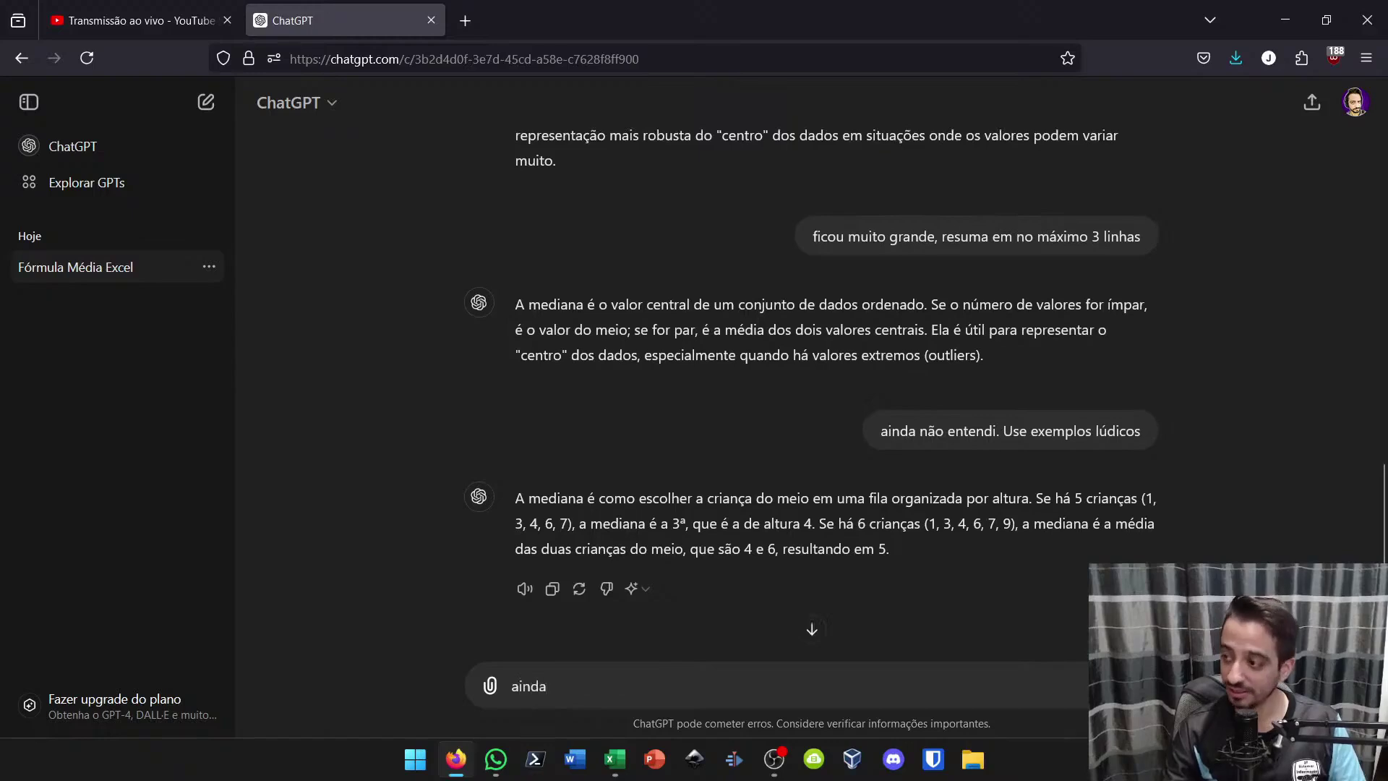
key("BackSpace")
type("ão entendi")
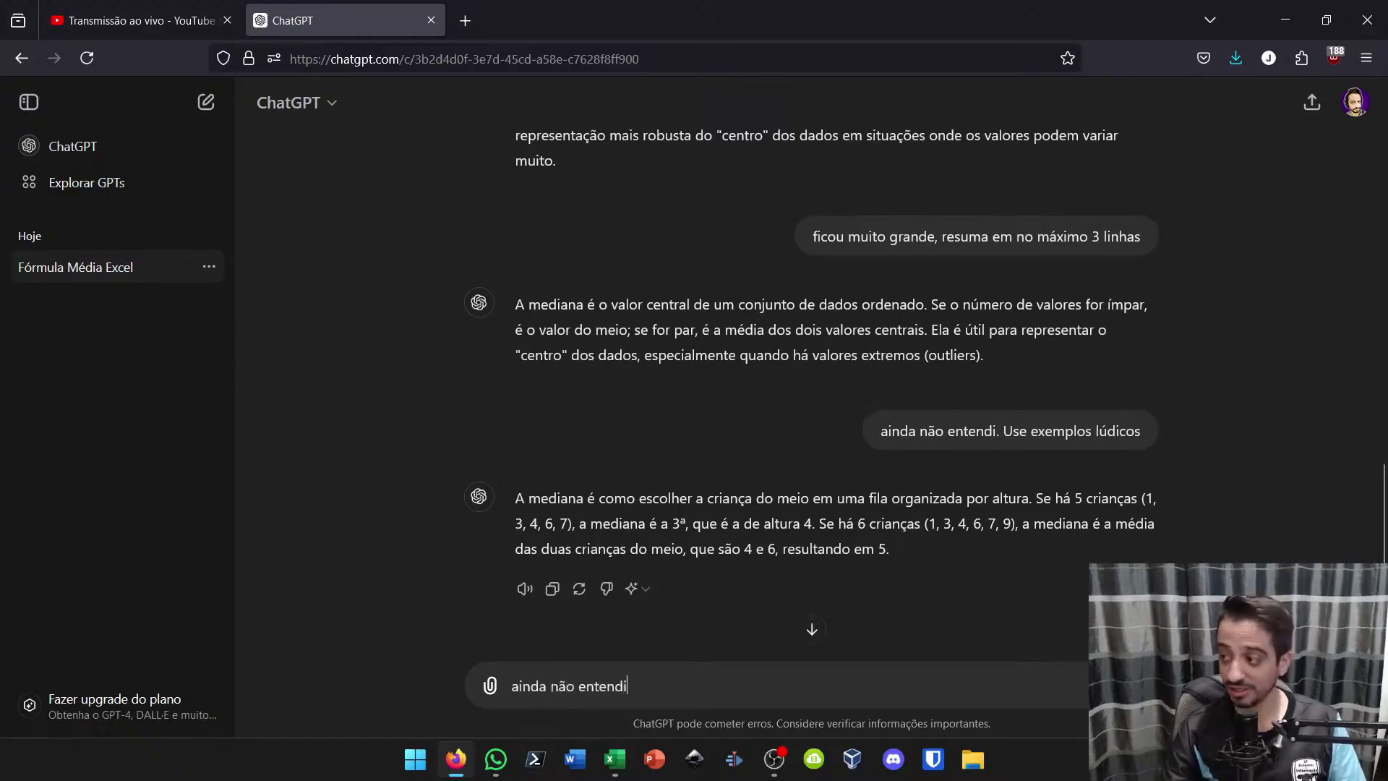
type(". me explique como se eu")
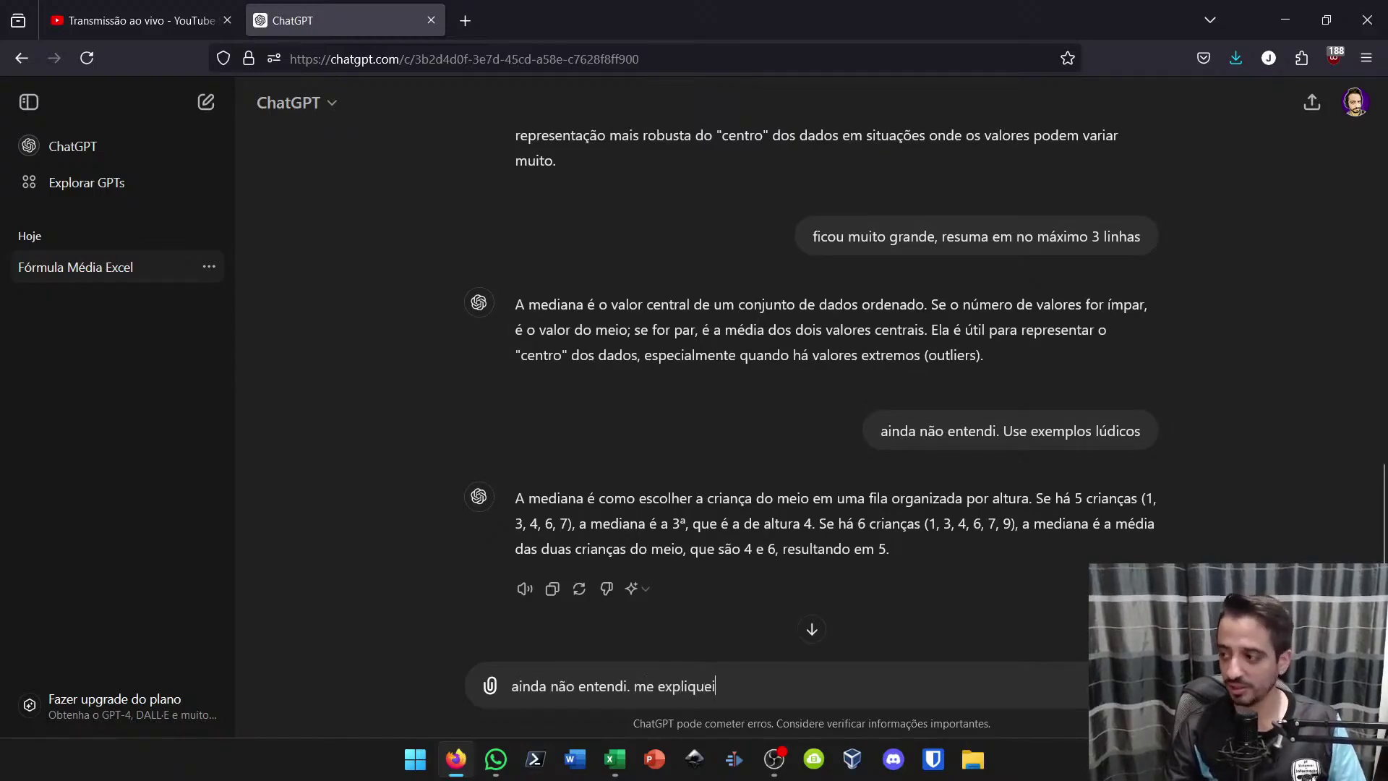
type(" tive")
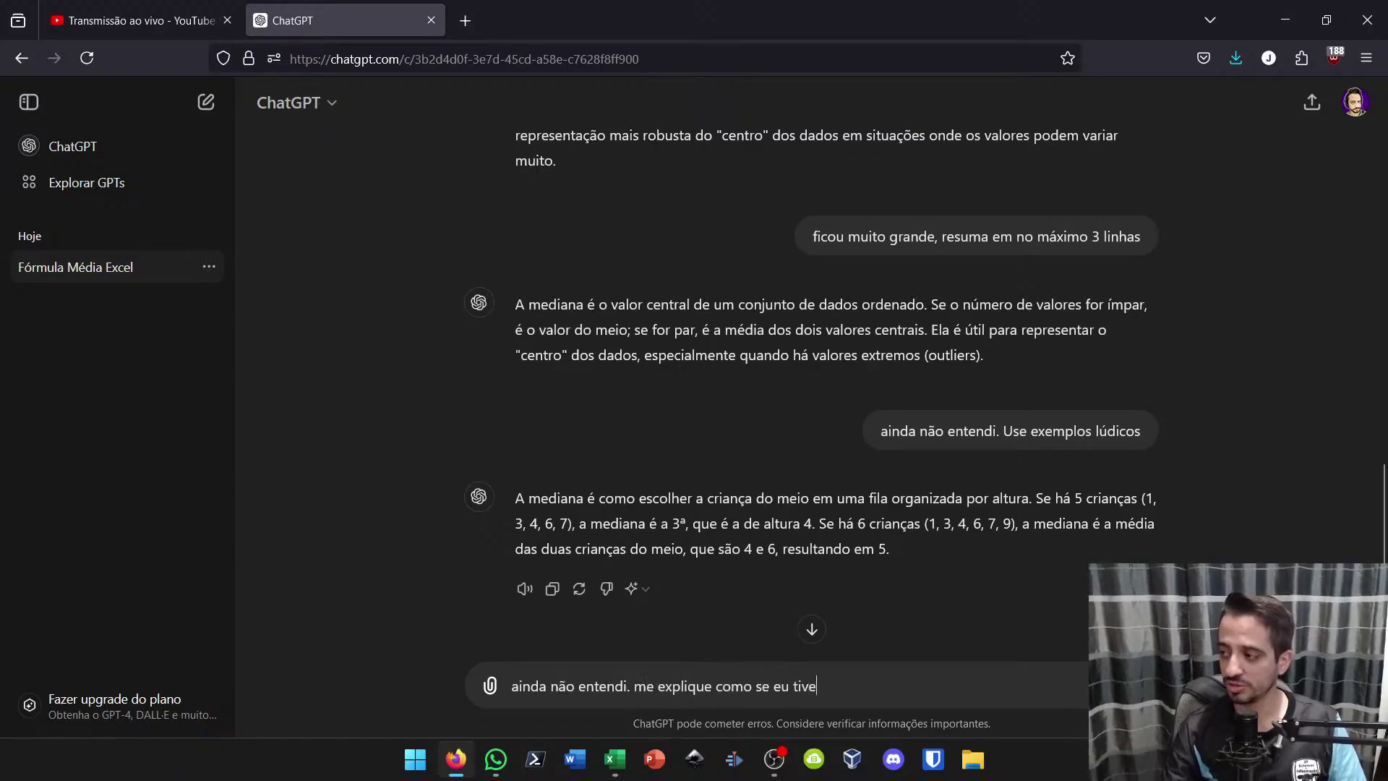
type("sse 7 anos")
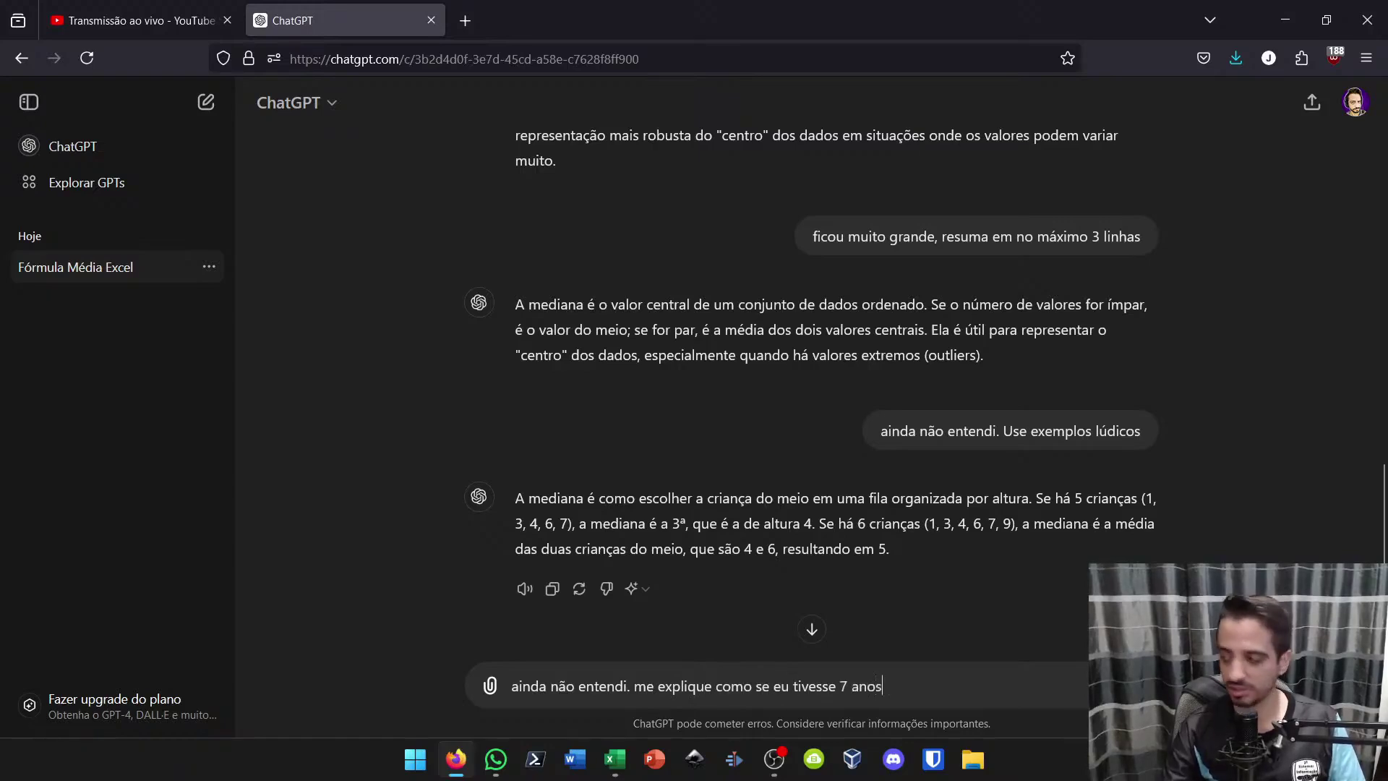
key("Return")
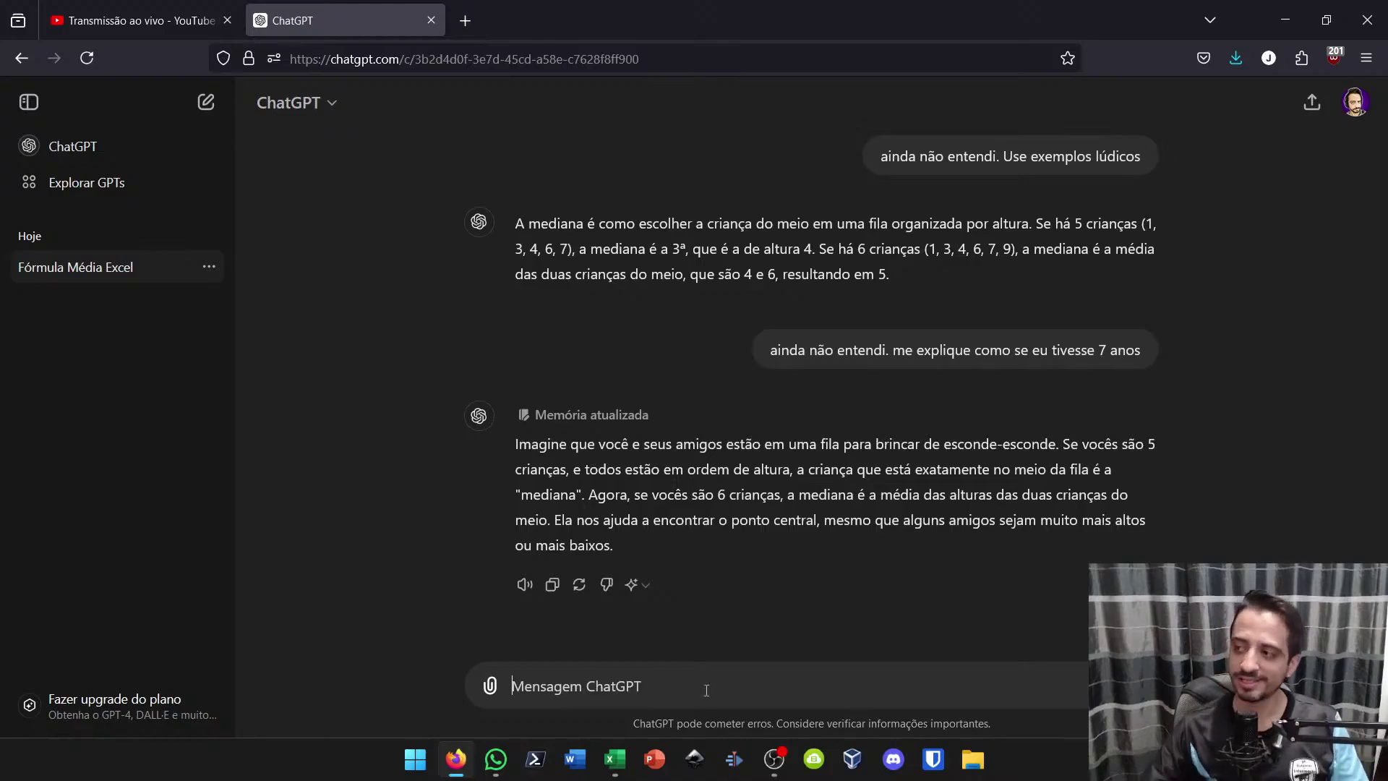
left_click(591, 415)
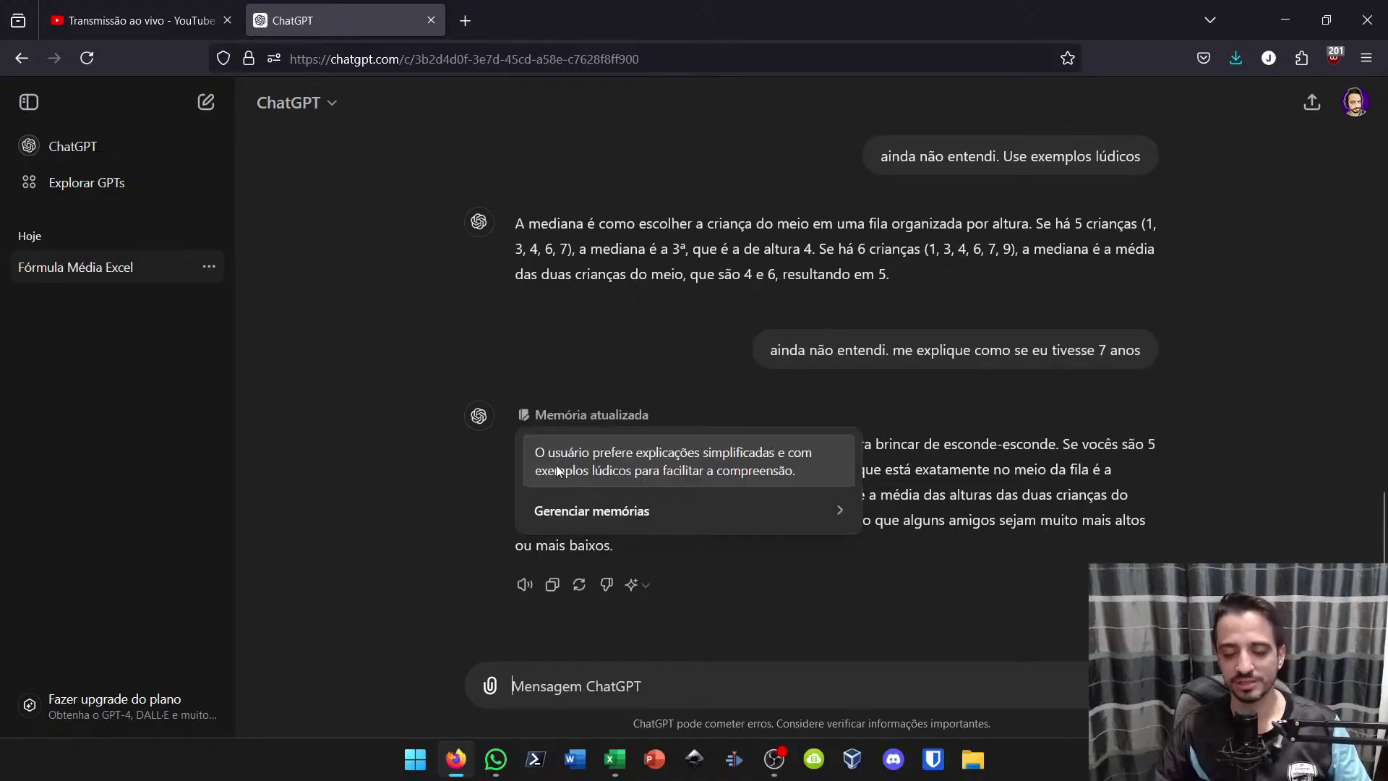
Check the median in F9 against the average in F7 in Excel, then return to ChatGPT
left_click(614, 763)
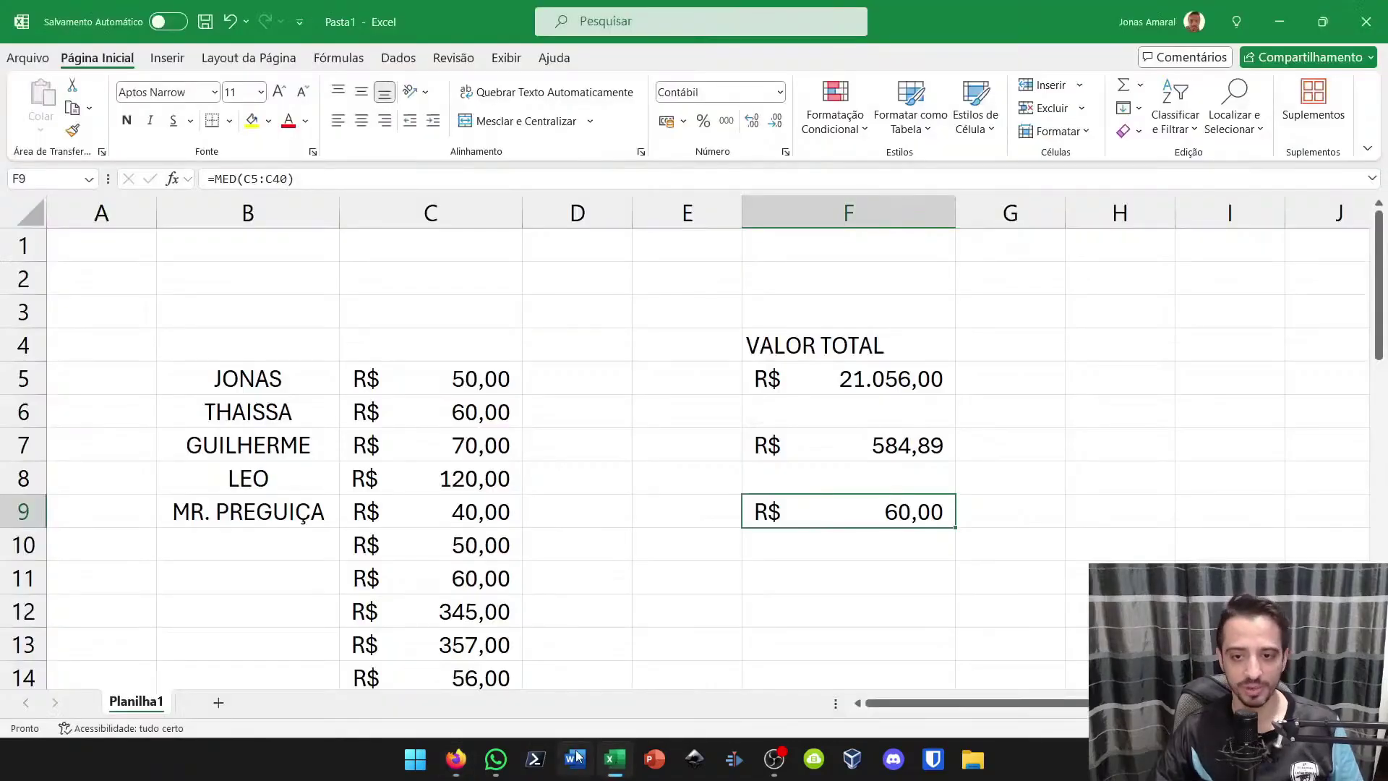
left_click(615, 763)
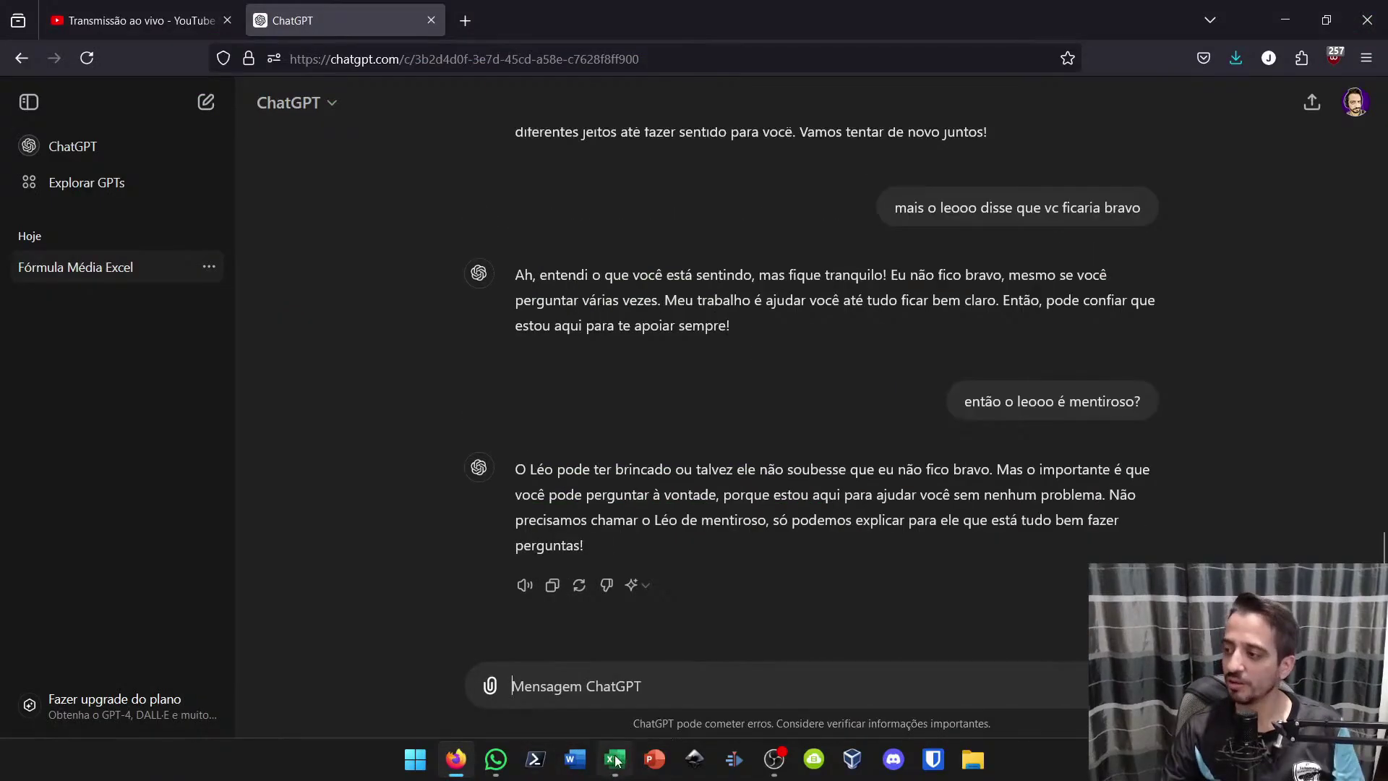
left_click(615, 759)
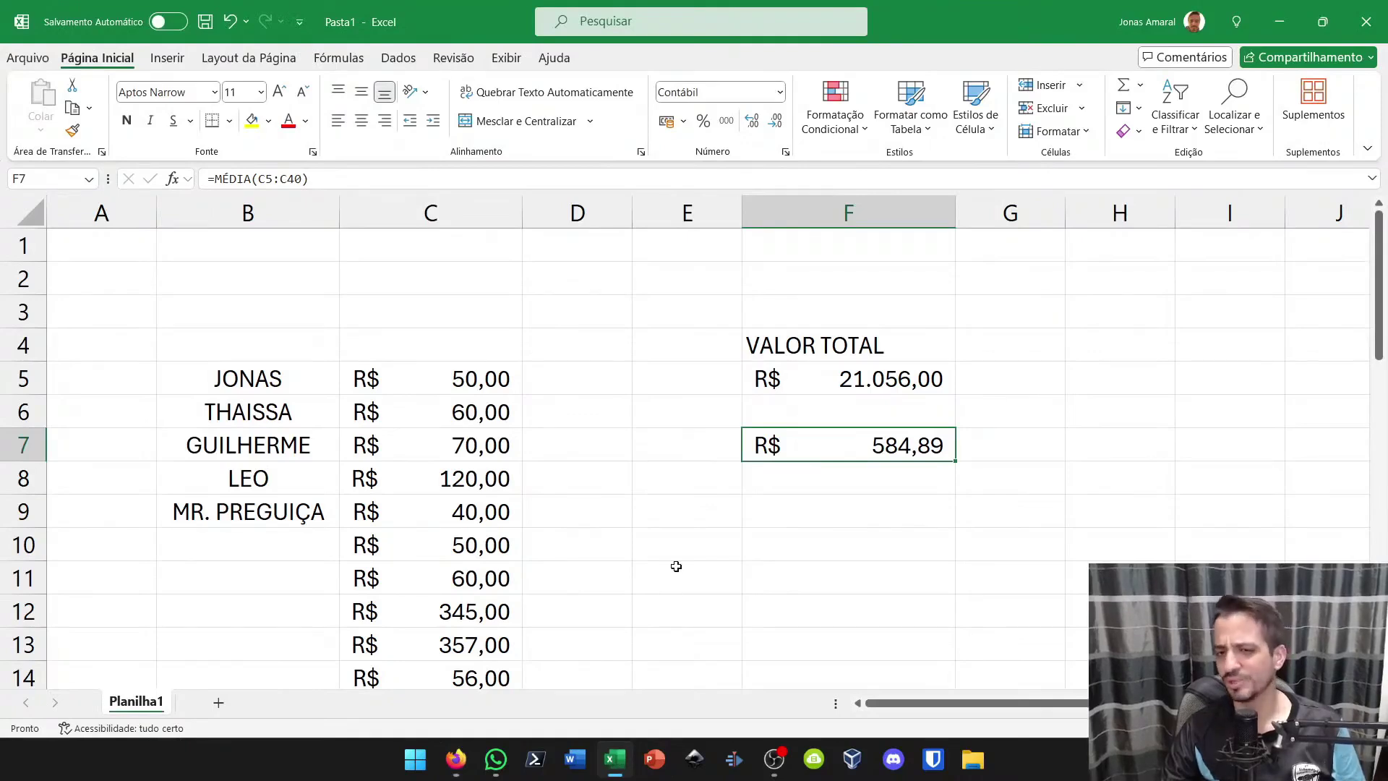
key("alt+Tab")
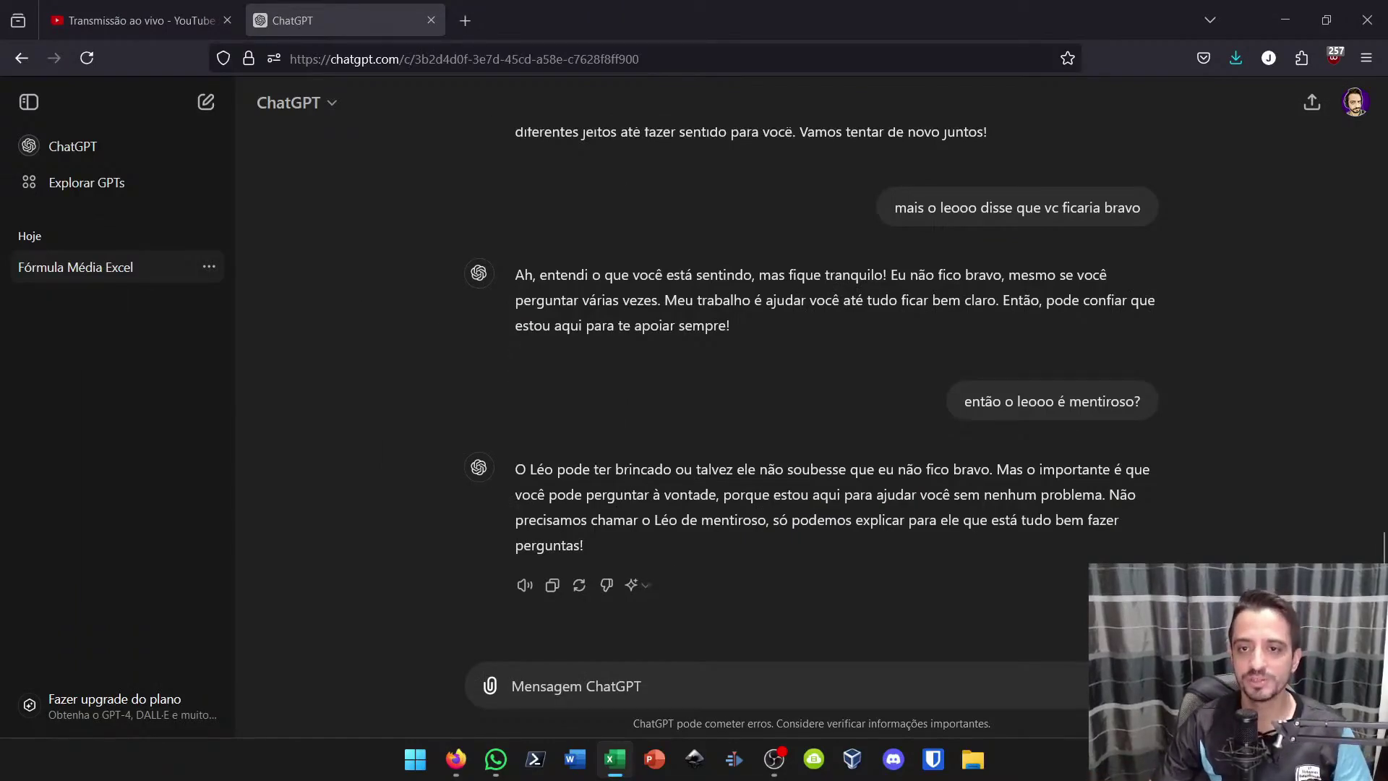
Bring the empty Pasta1 workbook to the front and select cell B3
left_click(615, 759)
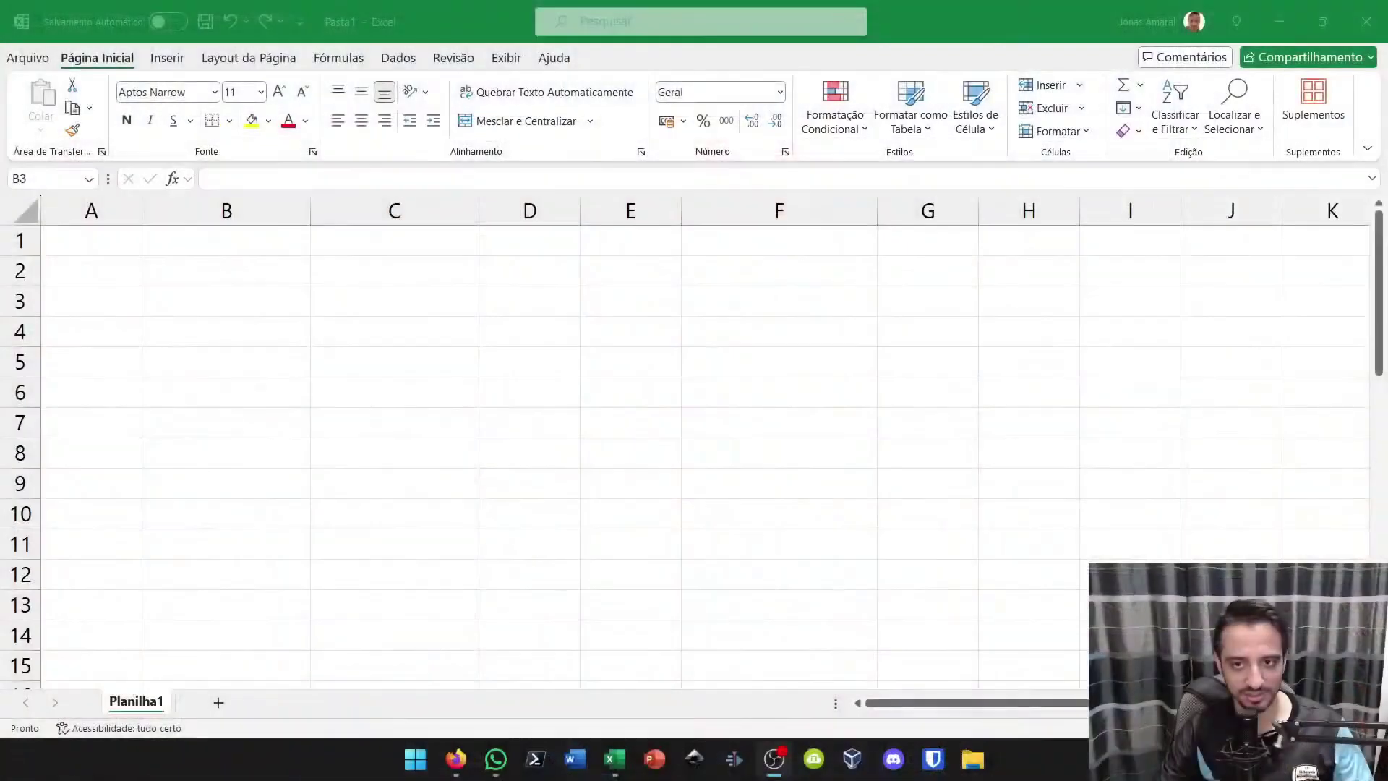
left_click(226, 301)
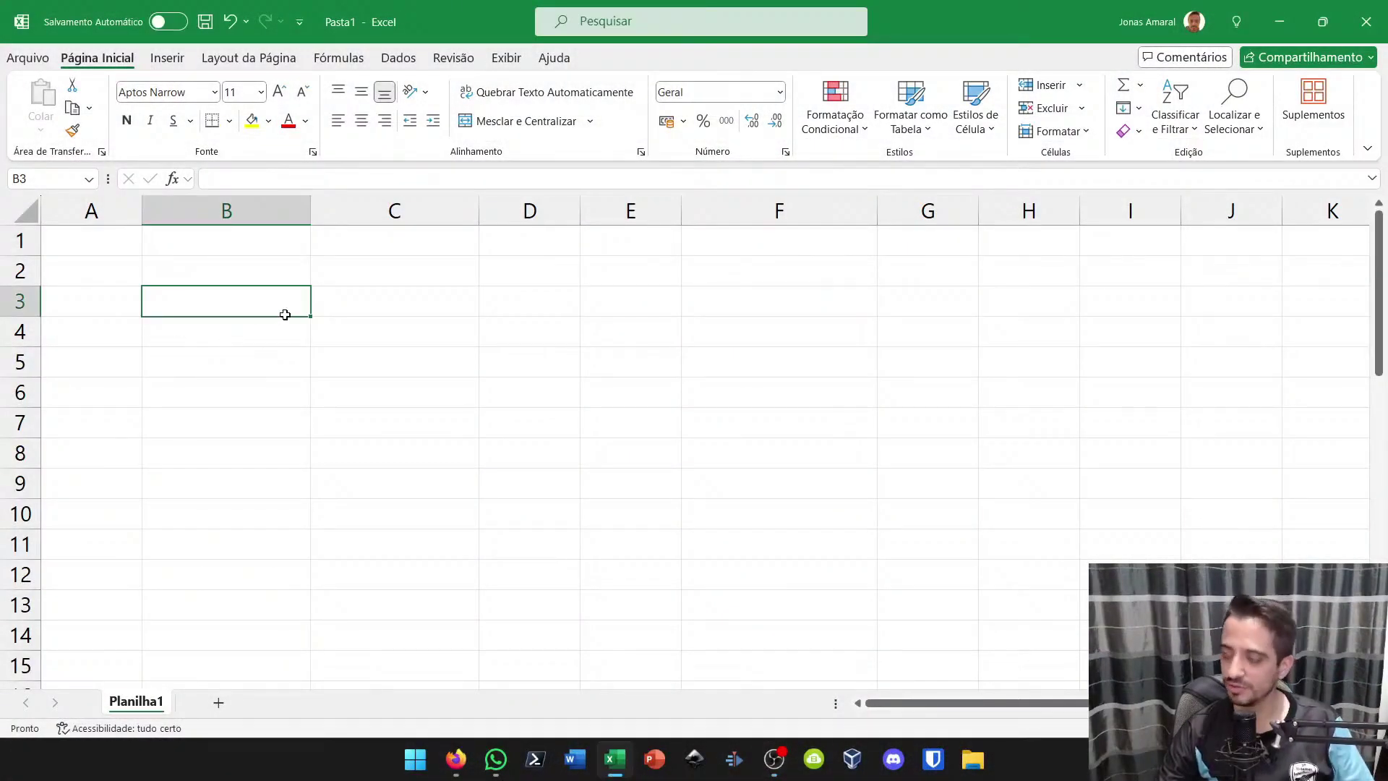
Type trial headers 'Jogo' and 'Plataforma' in B3 and C3
type("JK")
key("BackSpace")
type("O")
type("ogo")
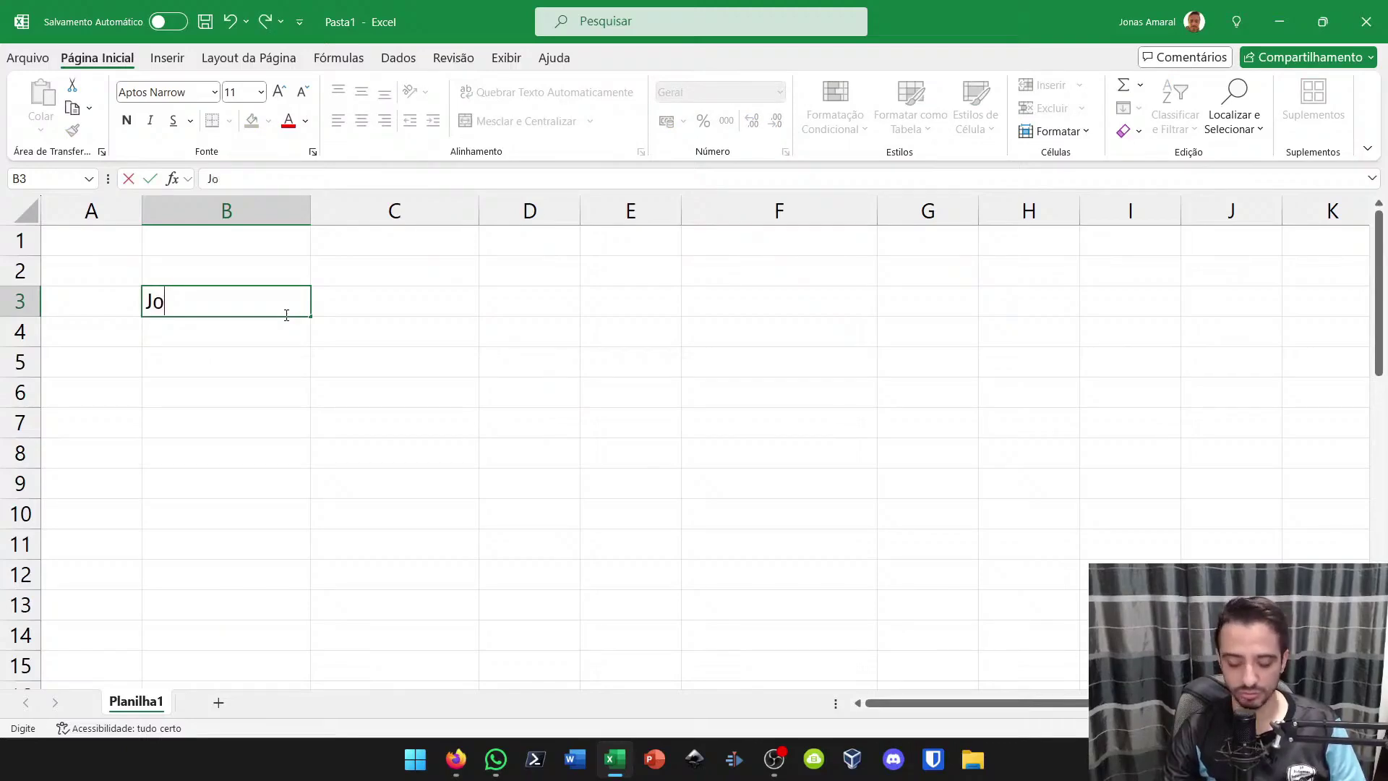
key("Tab")
type("Plataforma")
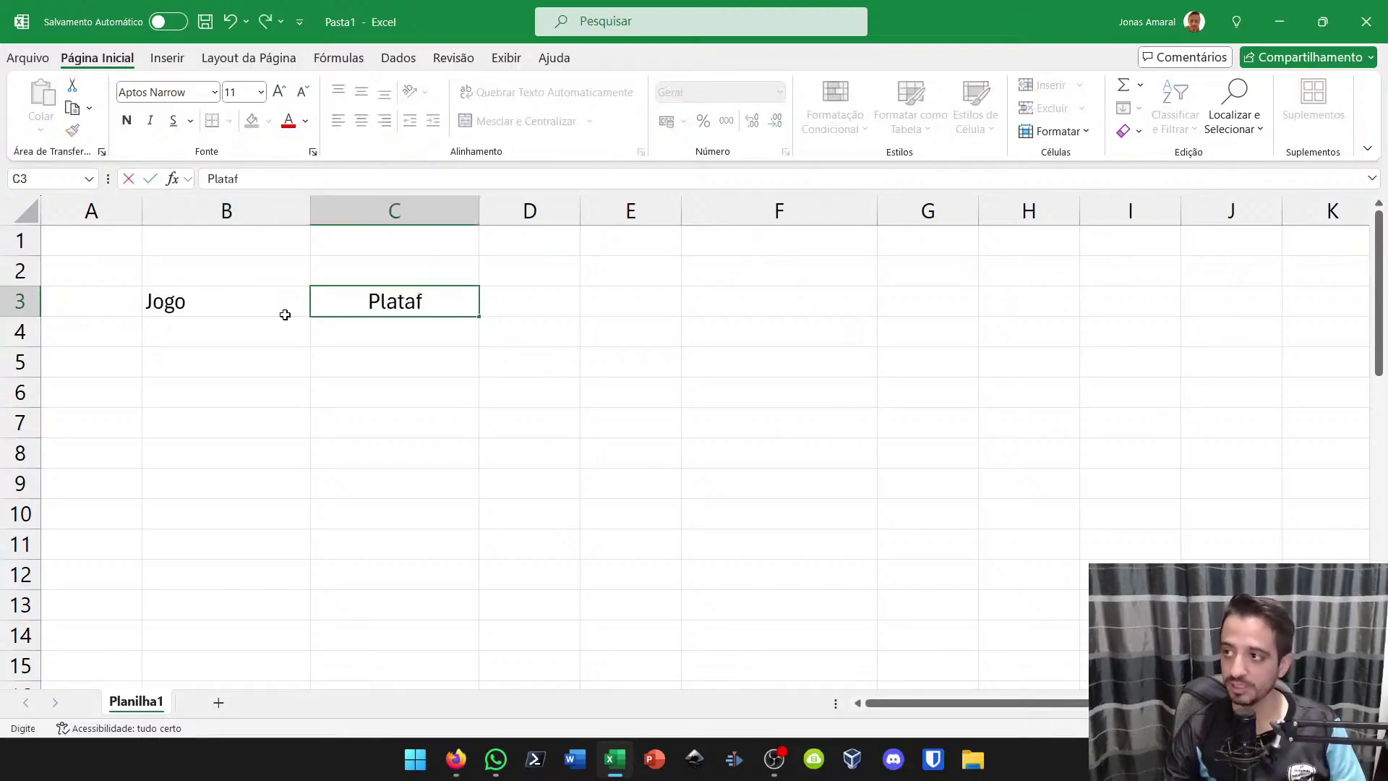
key("Return")
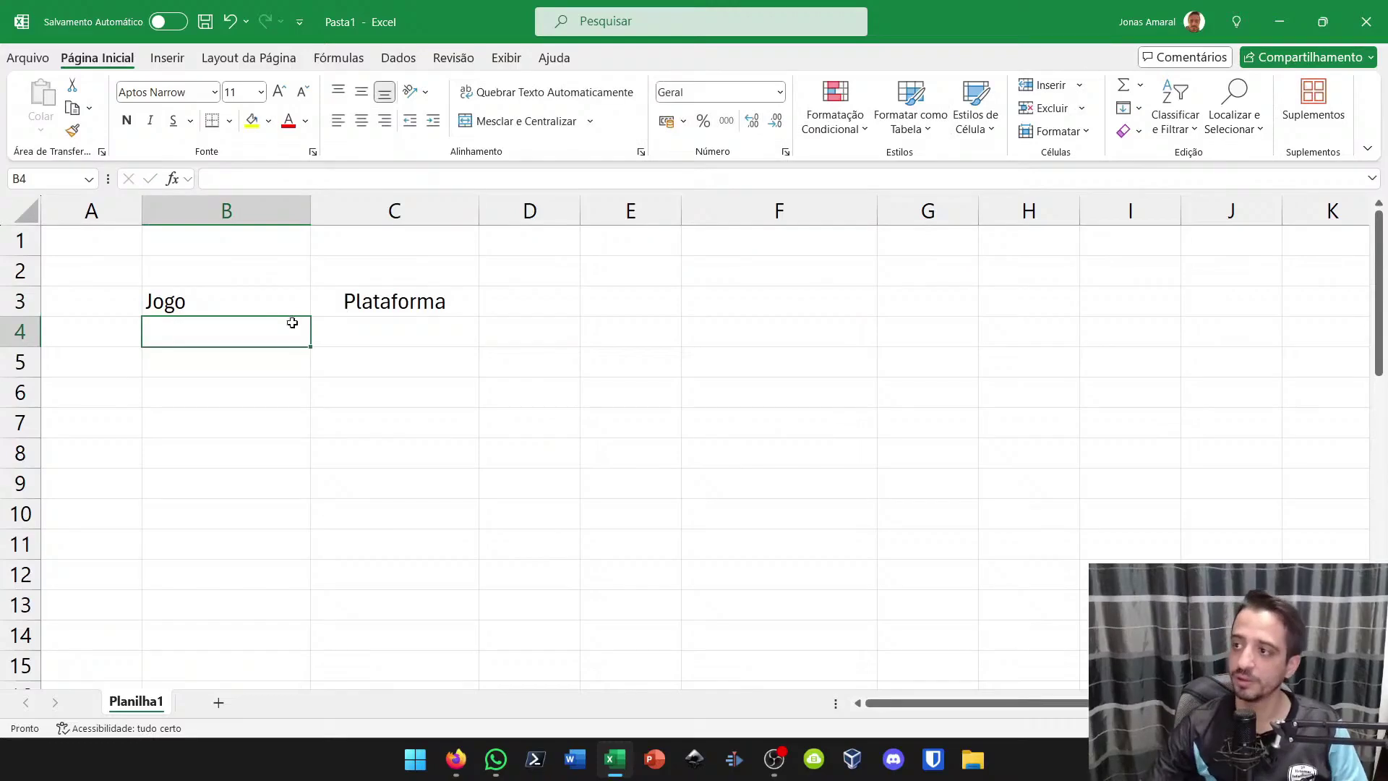
Set the whole sheet's font to Roboto at size 14
left_click(26, 211)
left_click(168, 97)
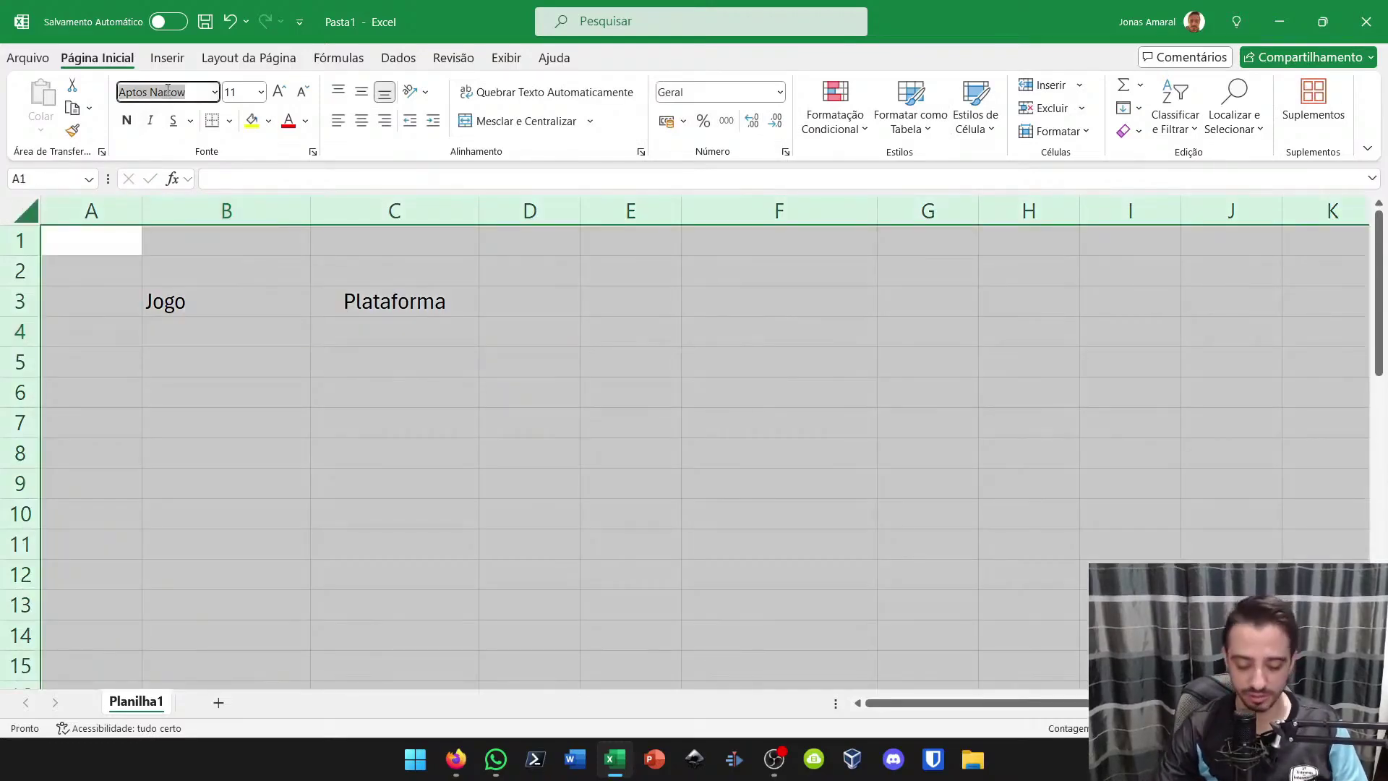
type("Aptos")
key("Return")
left_click(168, 90)
type("Roboto")
key("Return")
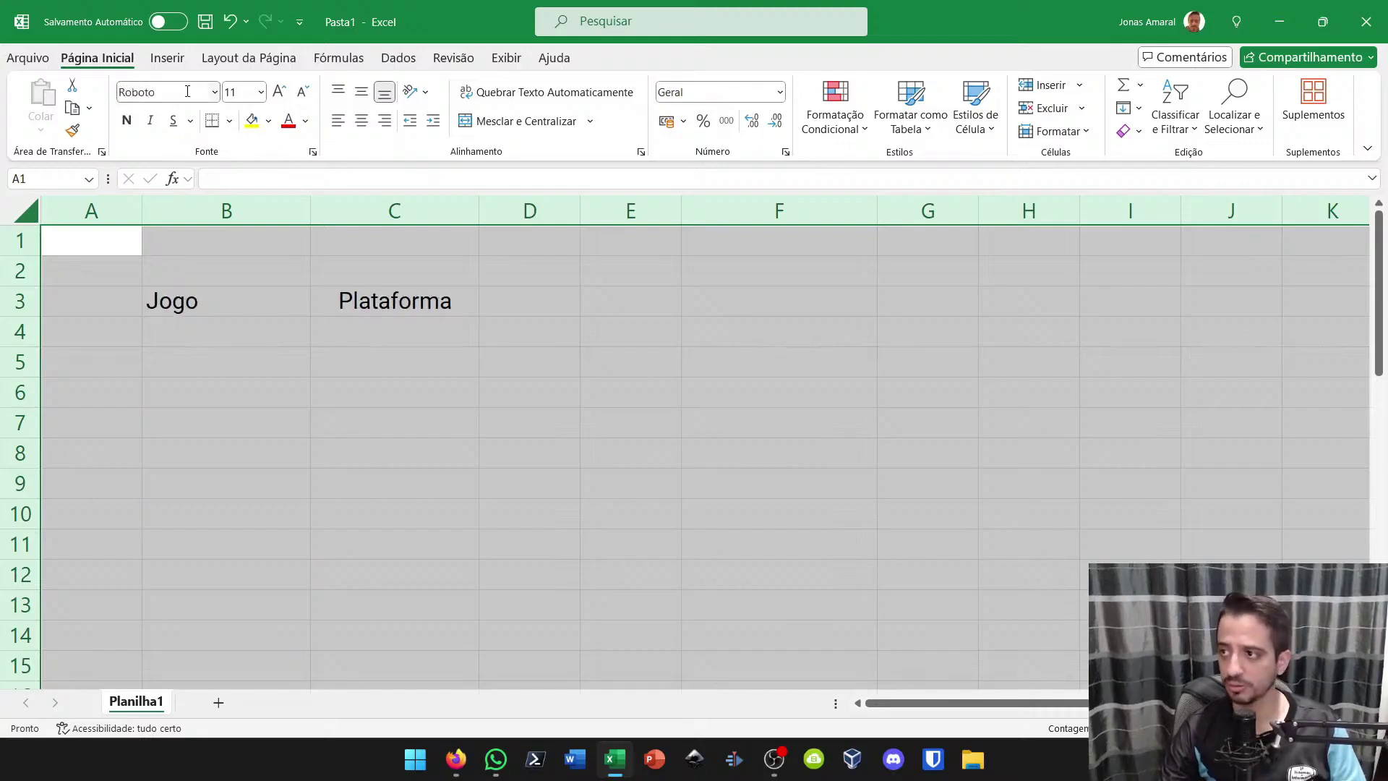
left_click(279, 91)
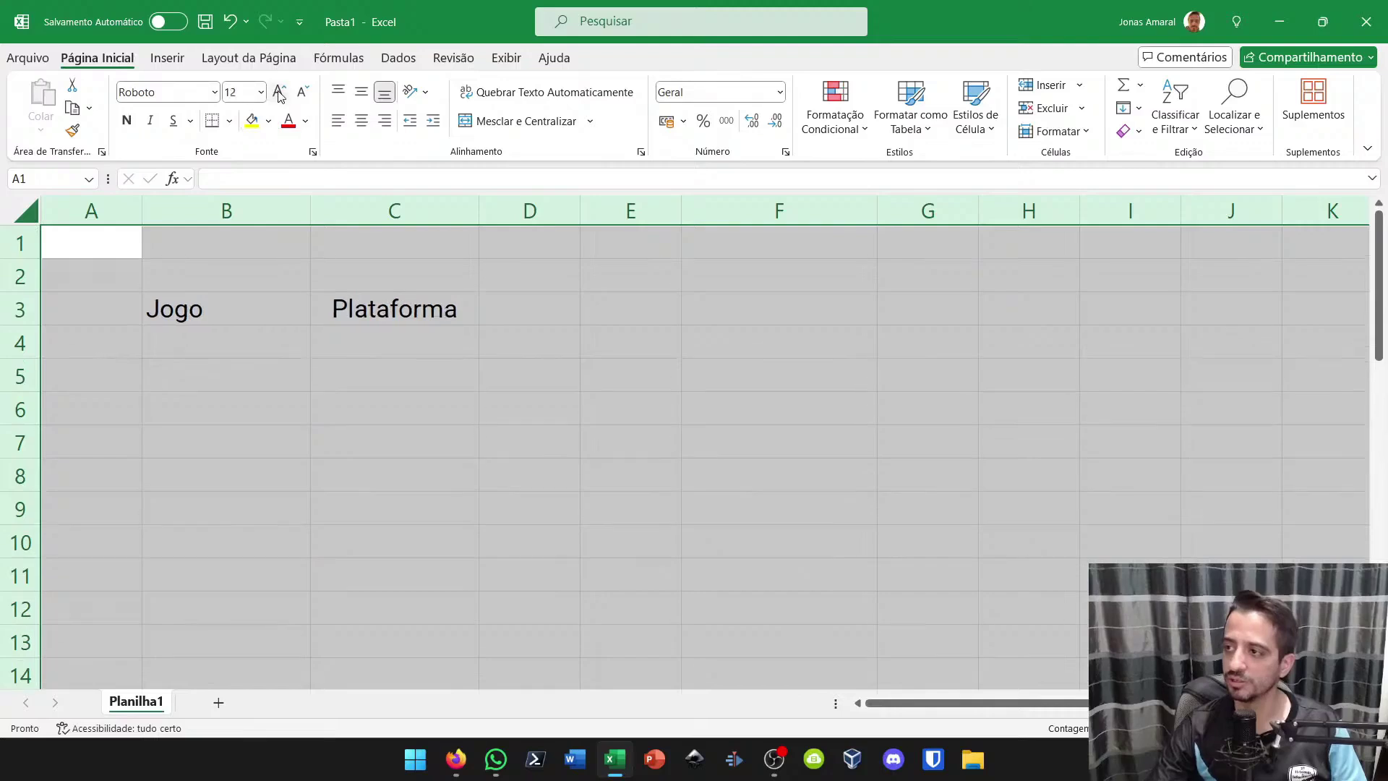
left_click(279, 92)
Make all the text on the sheet bold
left_click(318, 432)
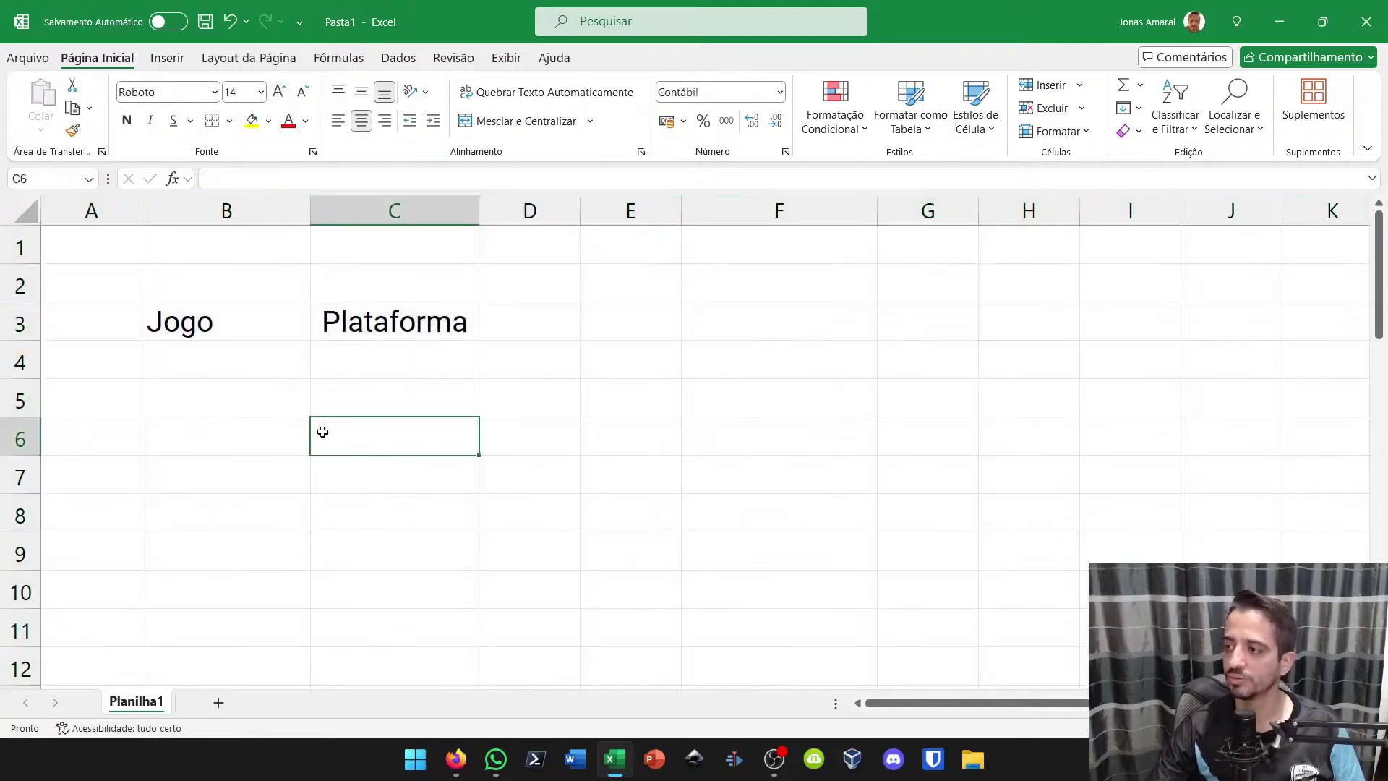
left_click(98, 243)
key("ctrl+a")
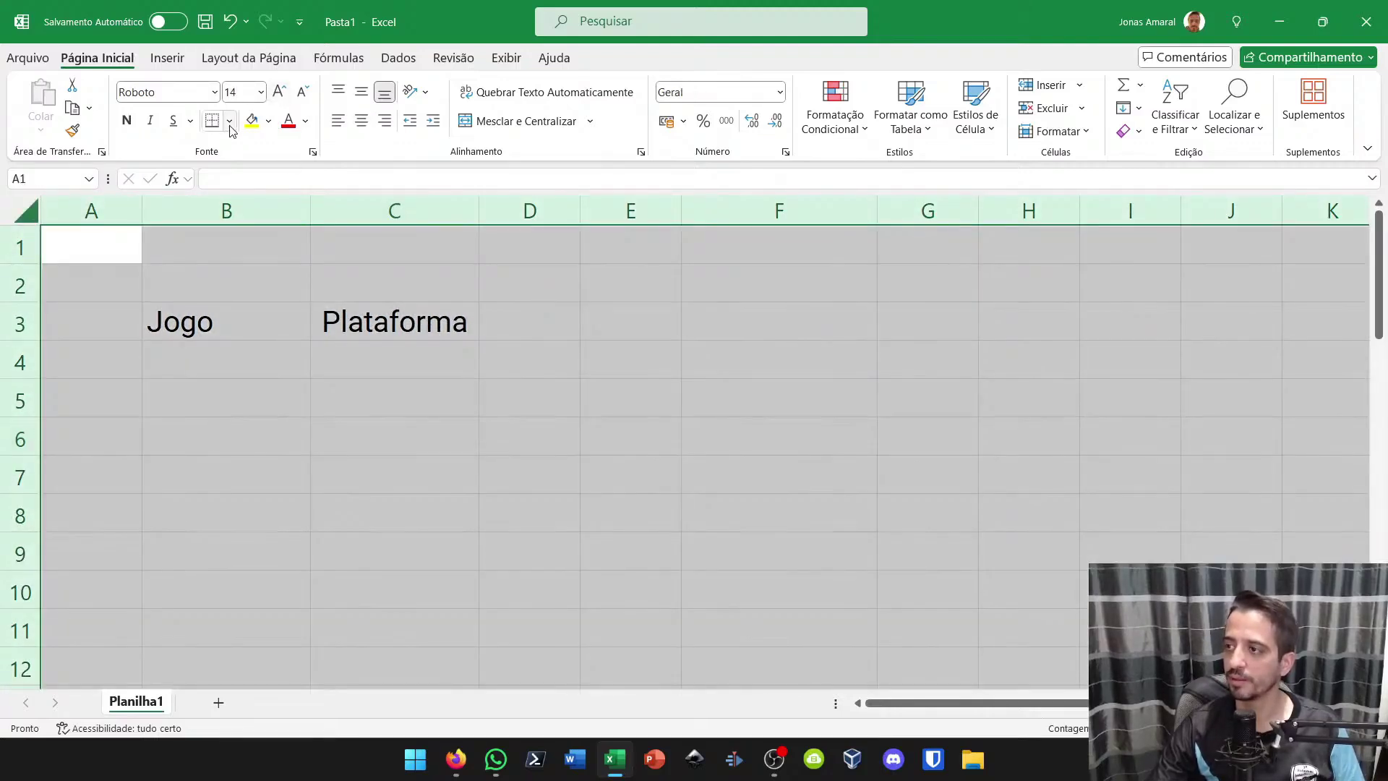
left_click(126, 120)
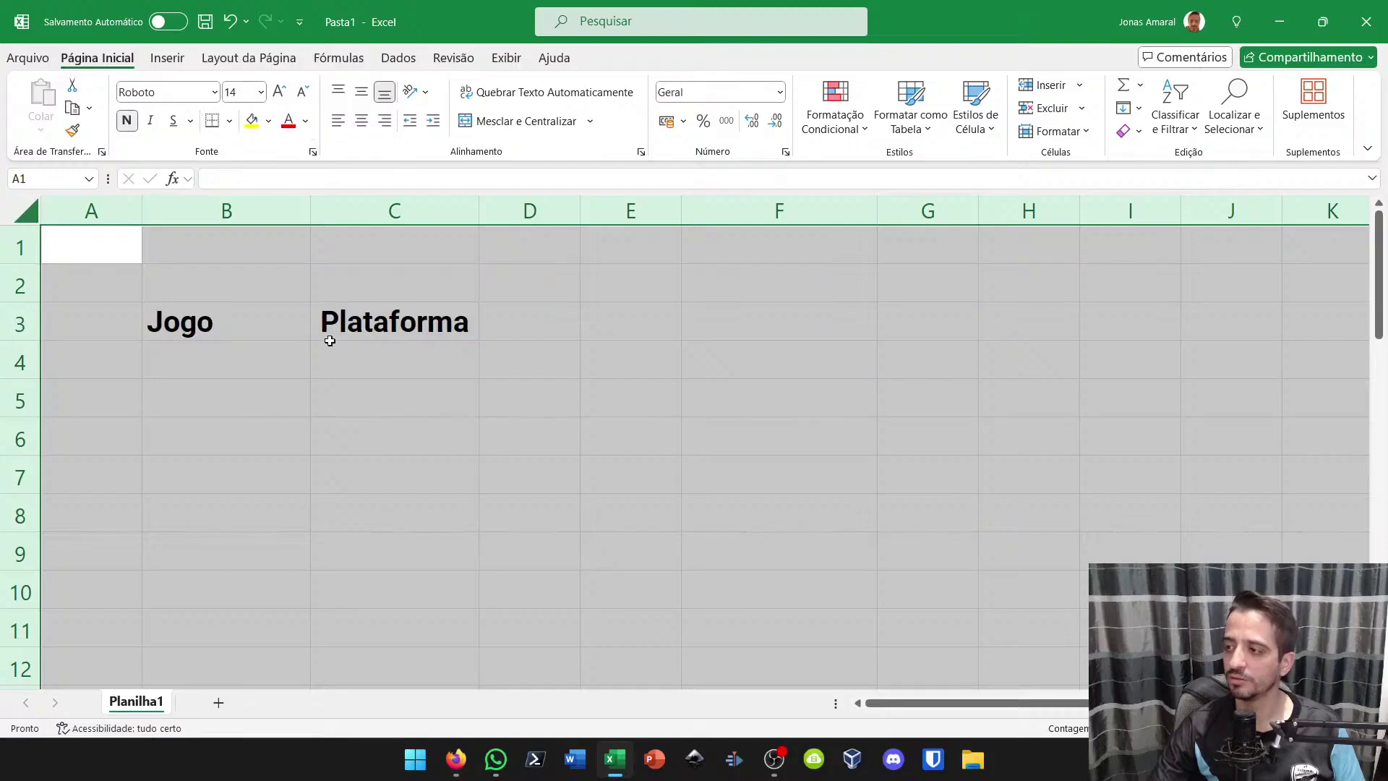
Narrow column B and select the Jogo and Plataforma cells
left_click(327, 344)
left_click(302, 211)
left_click_drag(309, 212, 235, 211)
left_click(357, 366)
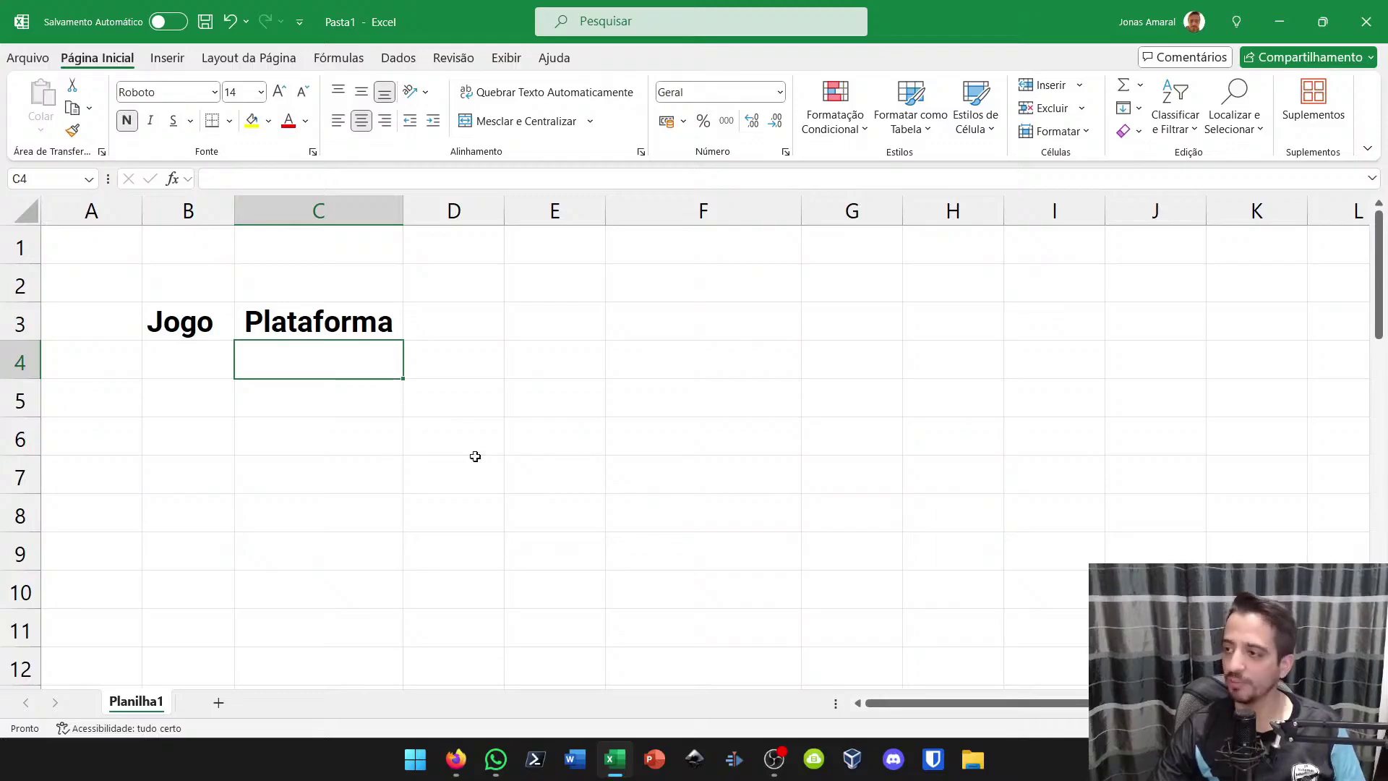
left_click_drag(228, 318, 253, 315)
Delete the trial headings and enter the title 'MELHORES EDITORES DE VÍDEO' in B1
key("Delete")
key("Up")
key("Up")
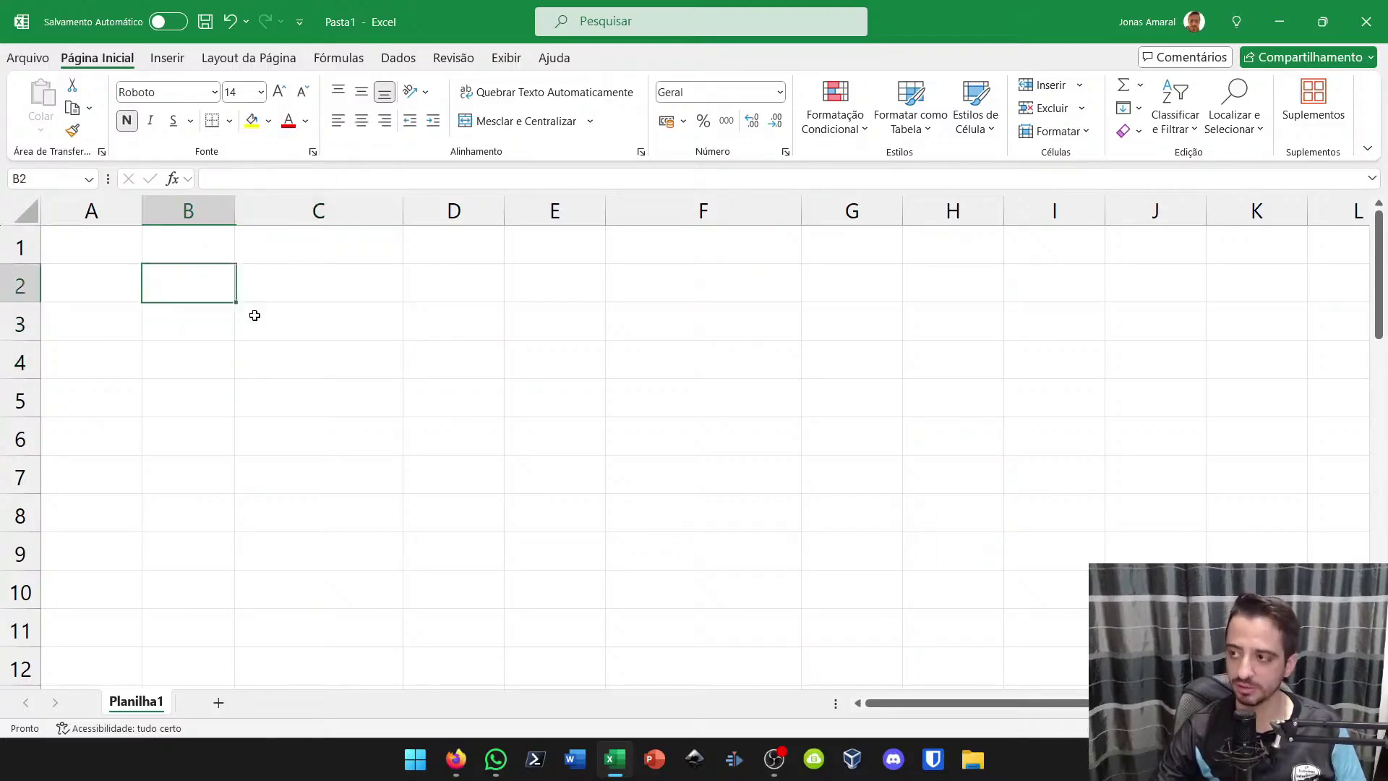
type("MELHORE")
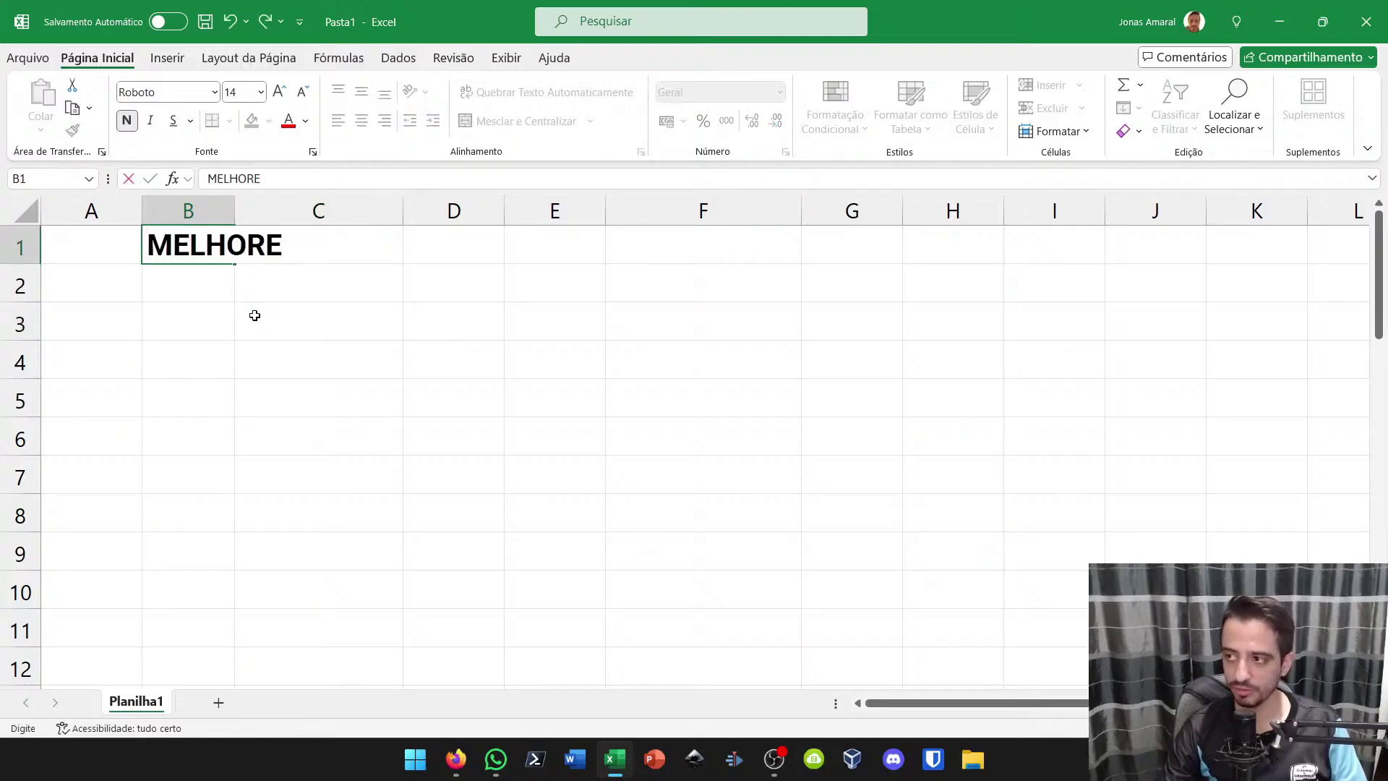
type("S EDITORES DE V")
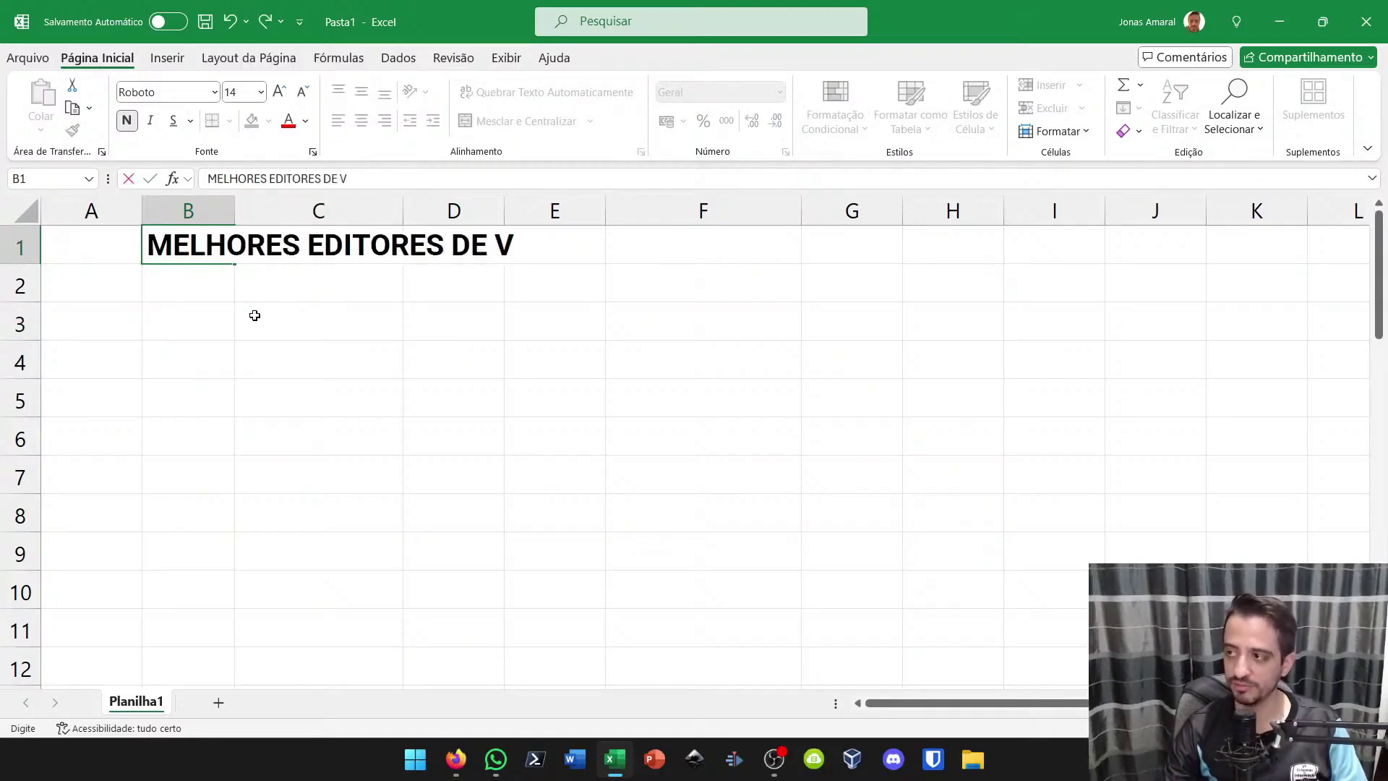
type("ÍDEO")
key("Return")
key("Return")
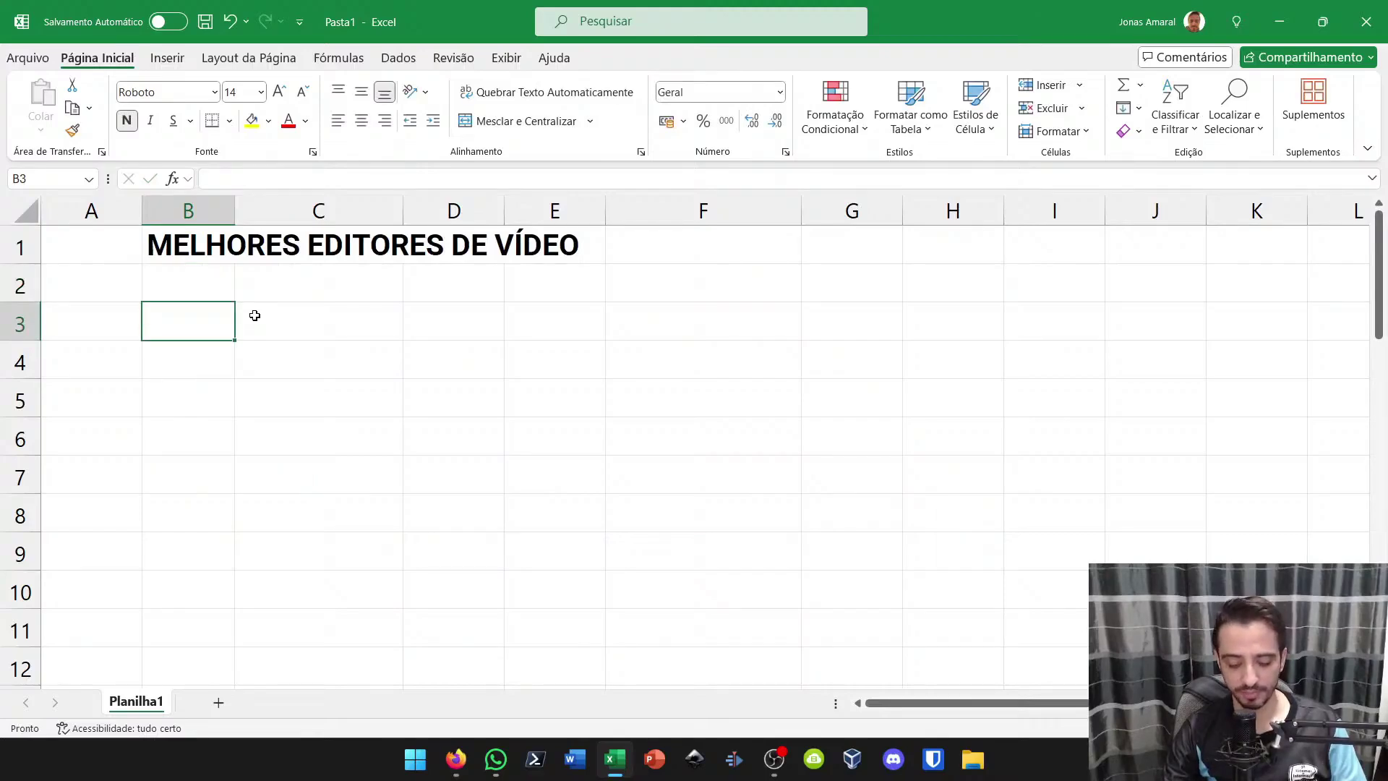
Type the headers App, Nota 1 and Nota 2 in B3:D3
type("App")
key("Tab")
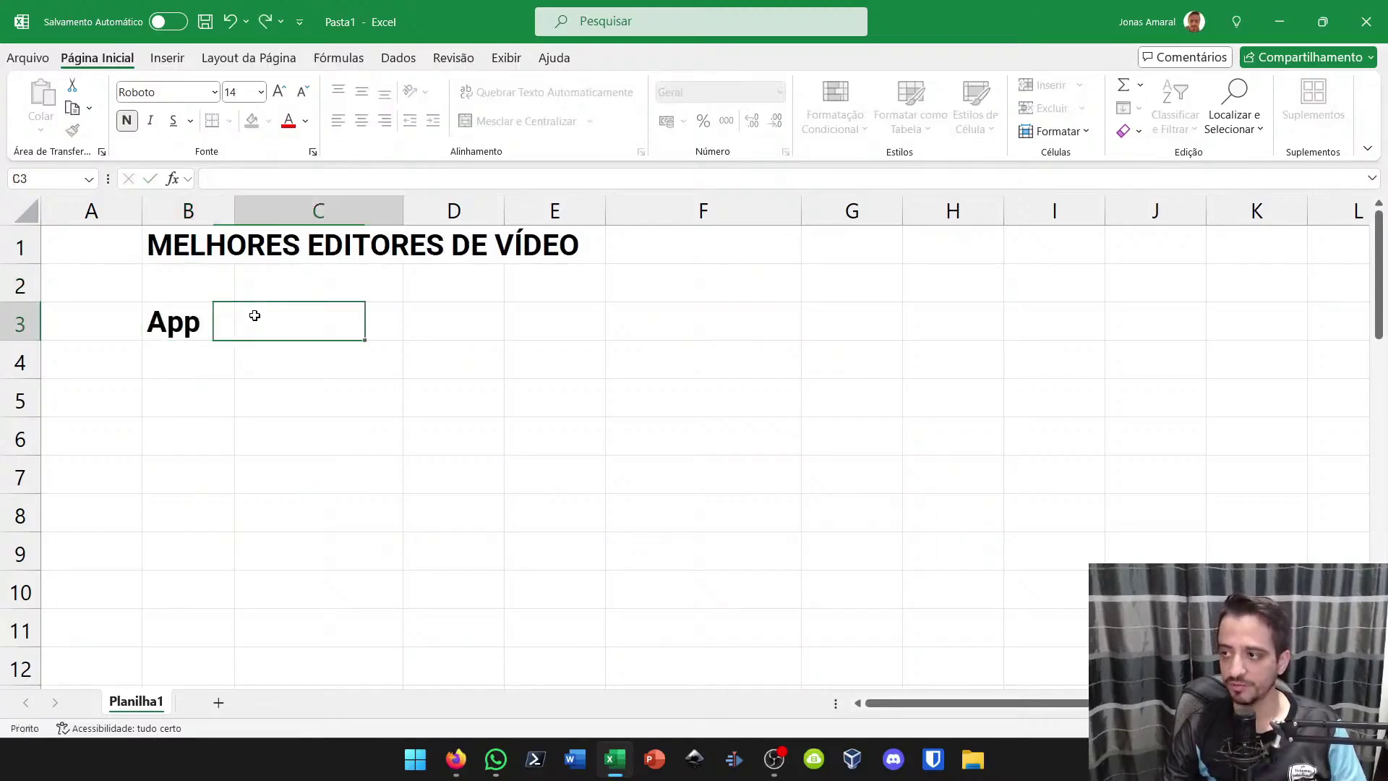
type("Nota")
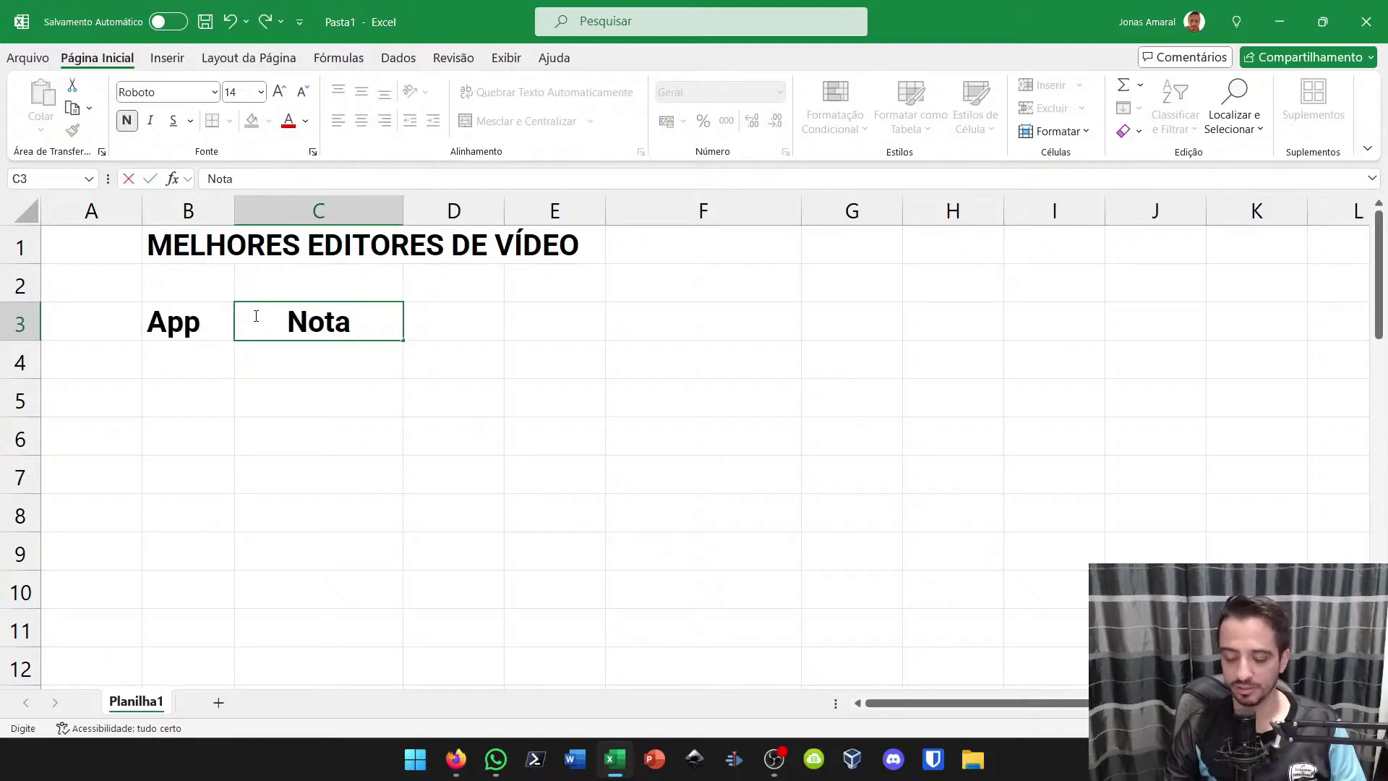
type(" 1")
key("Tab")
type("Nota 2 Nota")
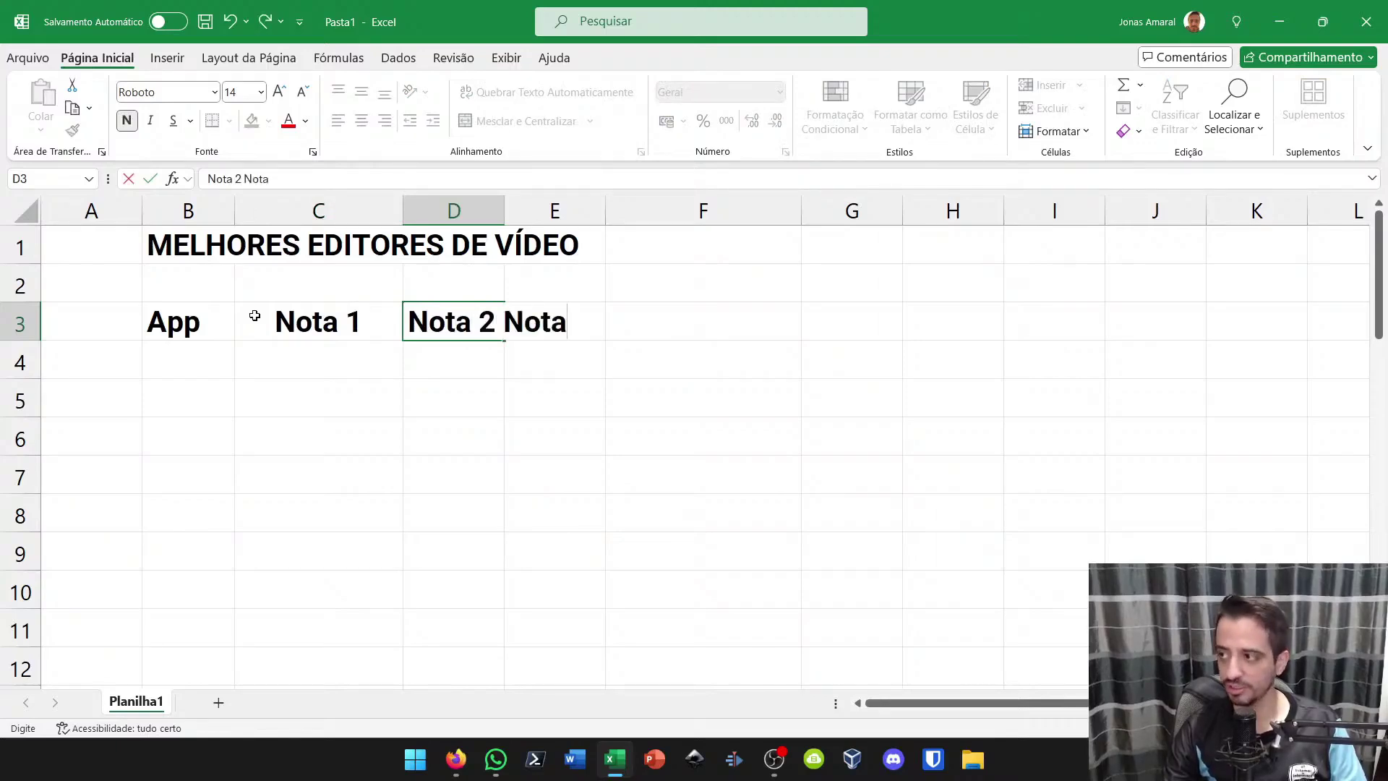
type(" final")
key("Return")
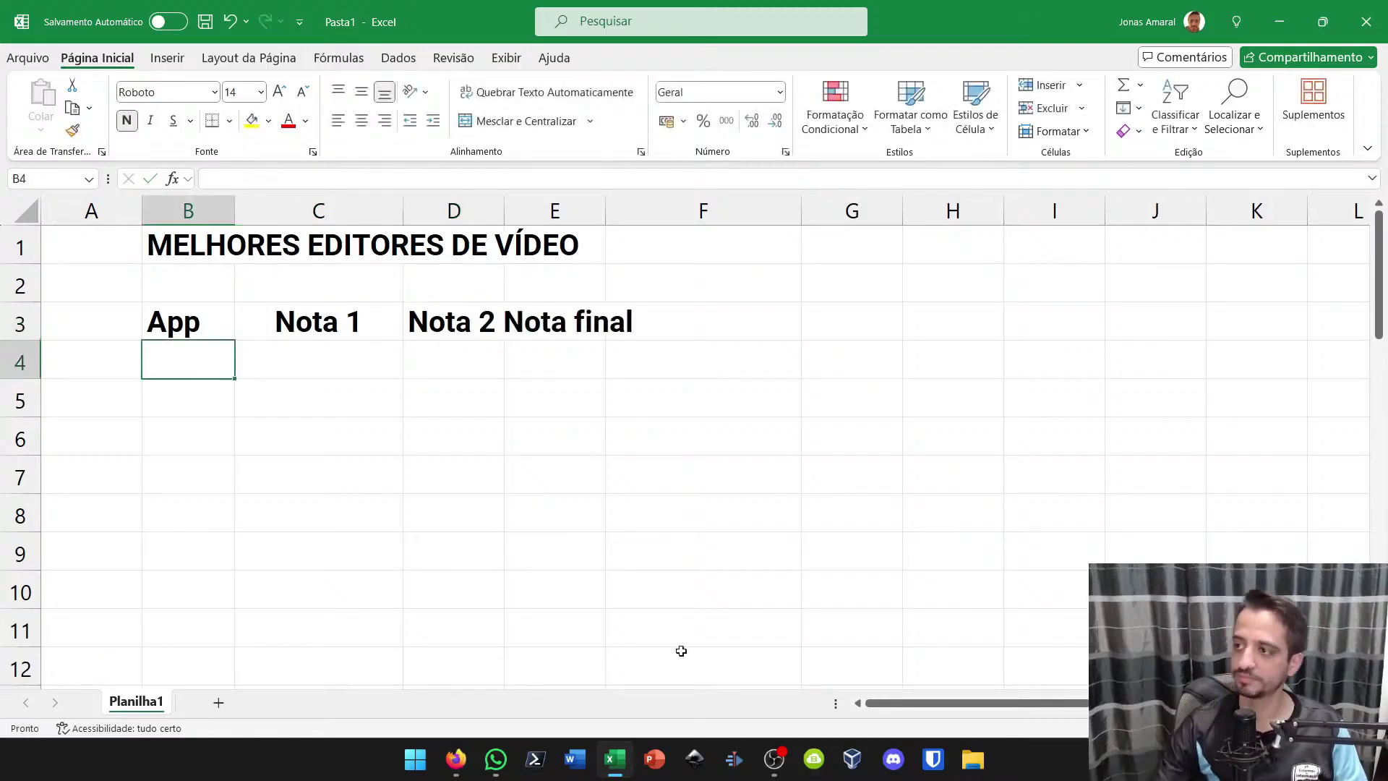
Correct D3 to 'Nota 2', put 'Nota final' in E3, and widen columns D, E and B
left_click_drag(504, 217, 532, 219)
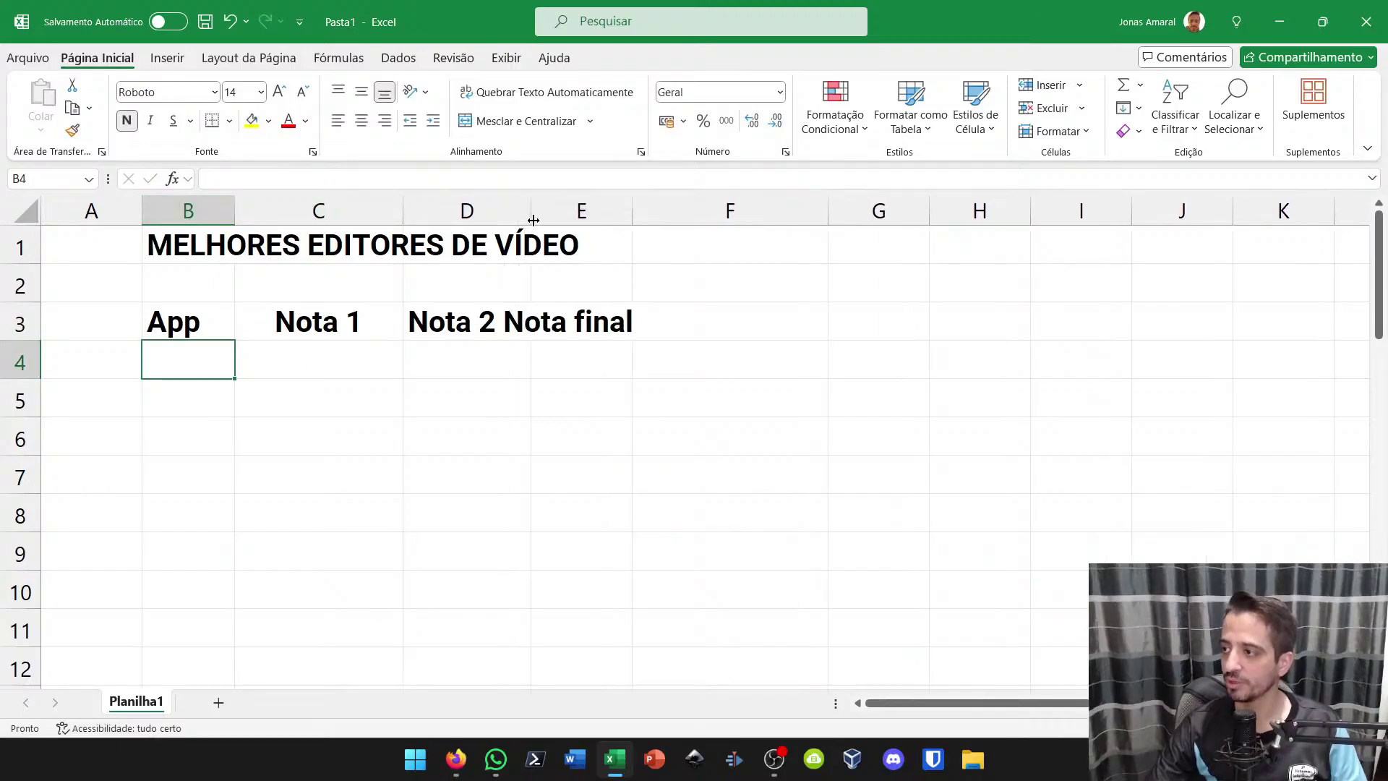
left_click(499, 311)
left_click_drag(252, 178, 459, 192)
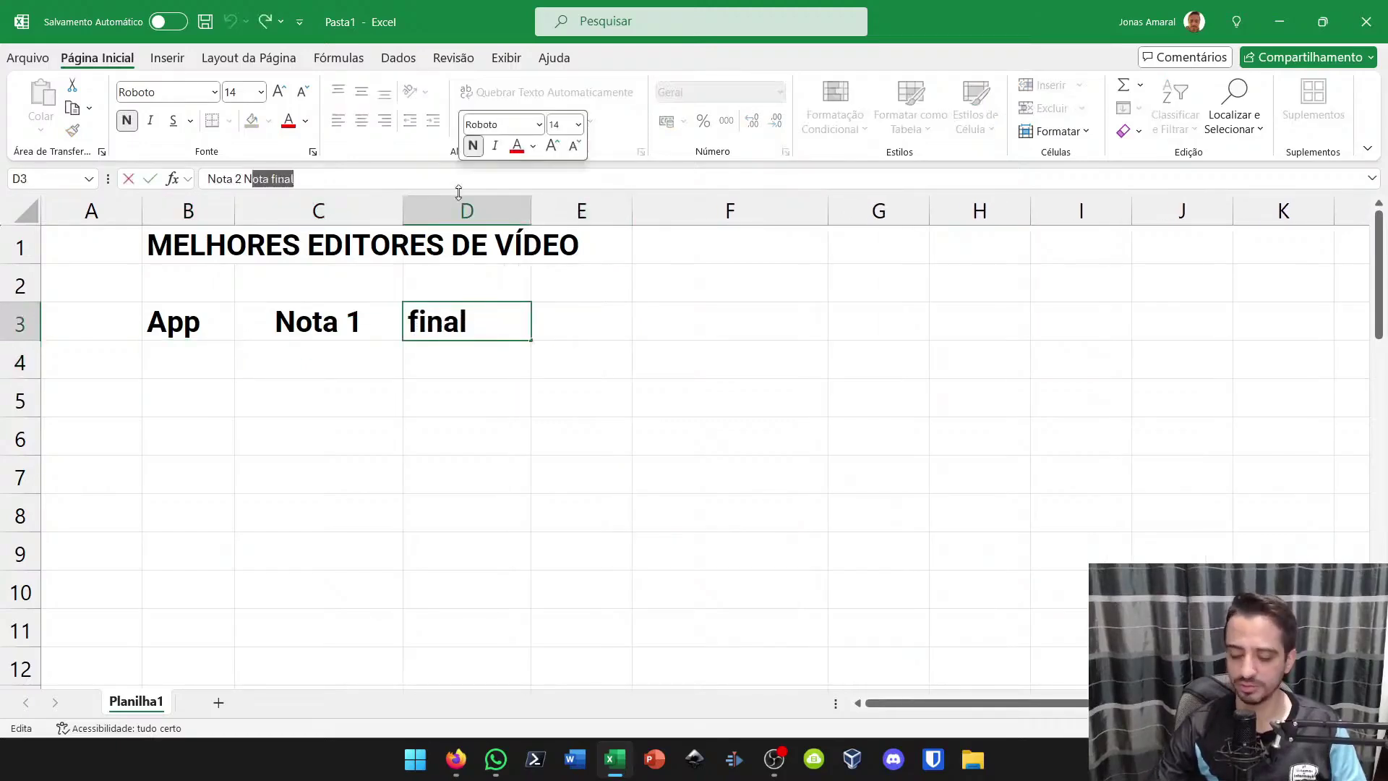
key("BackSpace")
key("BackSpace")
key("BackSpace")
key("Tab")
type("N")
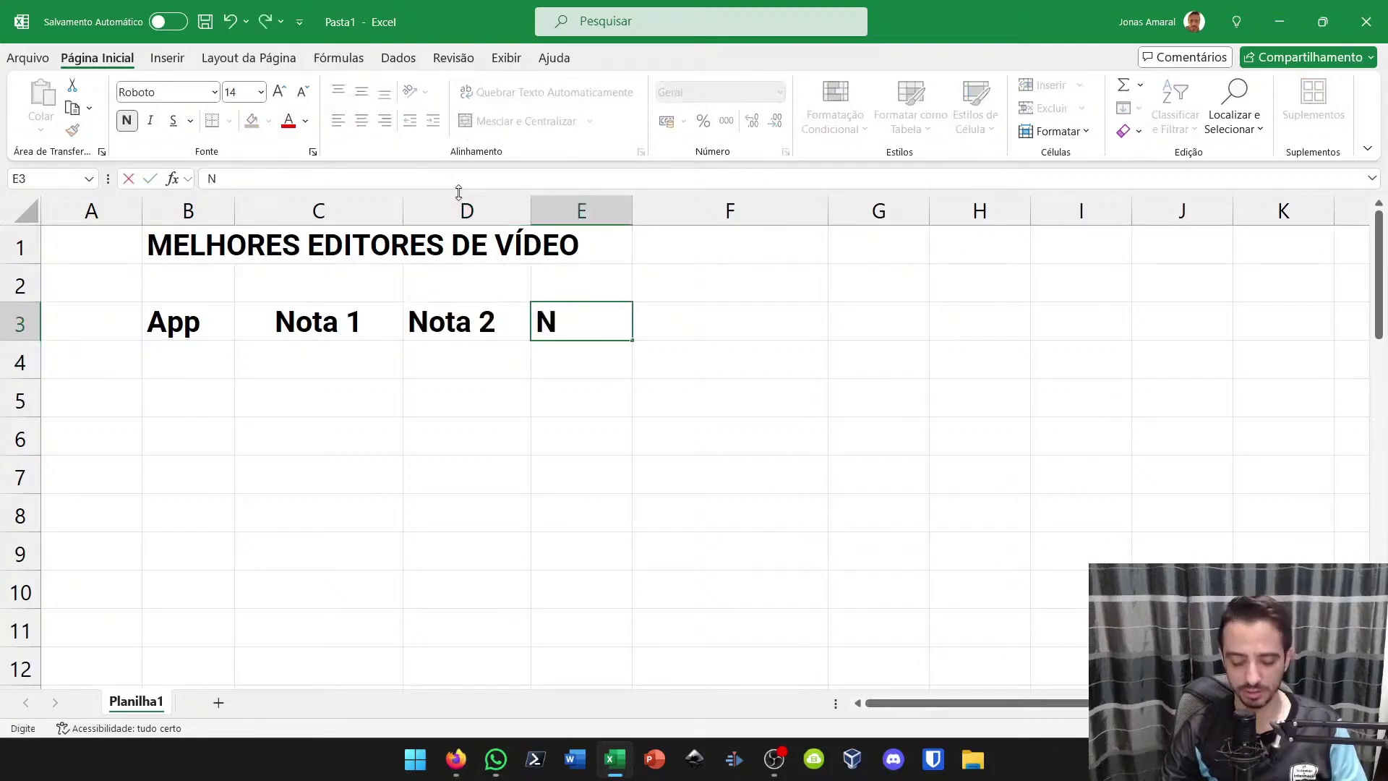
type("ota final")
key("Return")
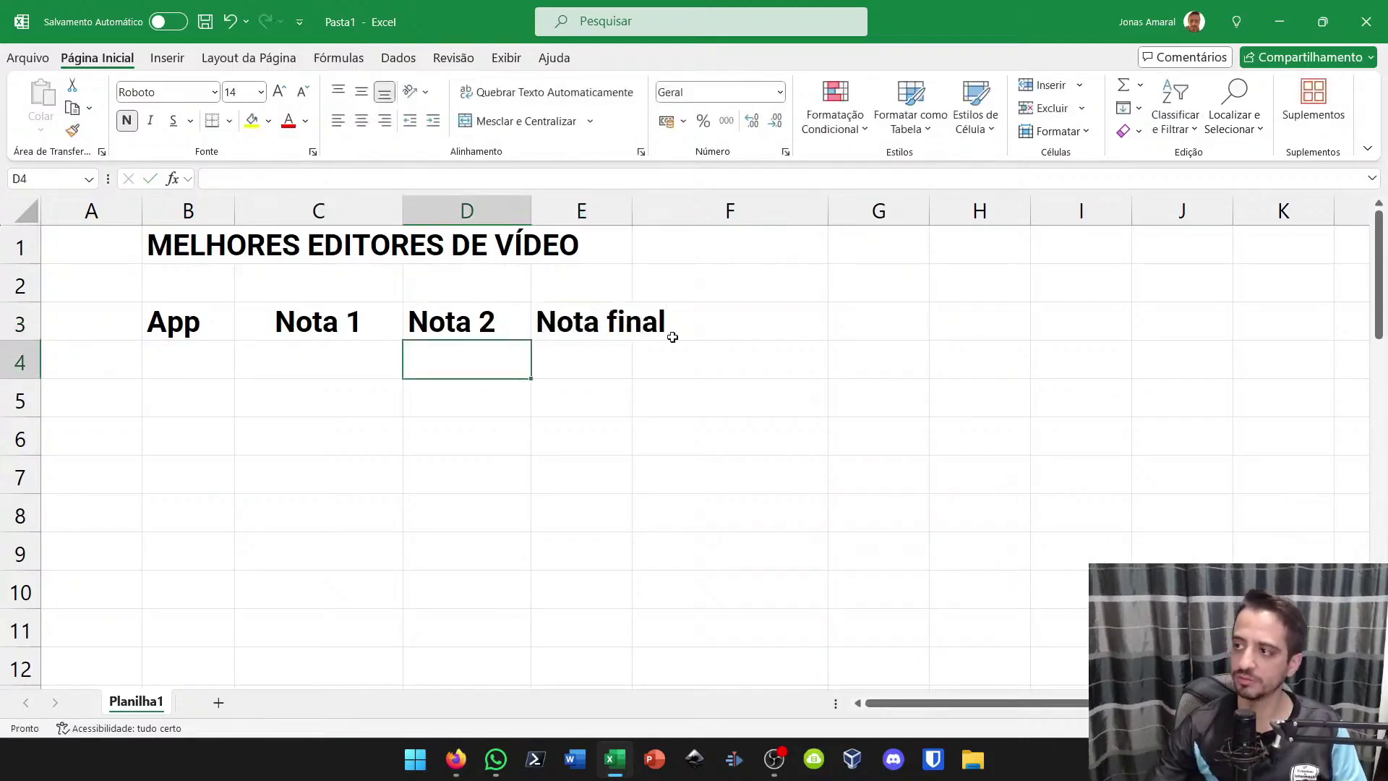
left_click_drag(633, 210, 692, 210)
left_click_drag(234, 210, 332, 210)
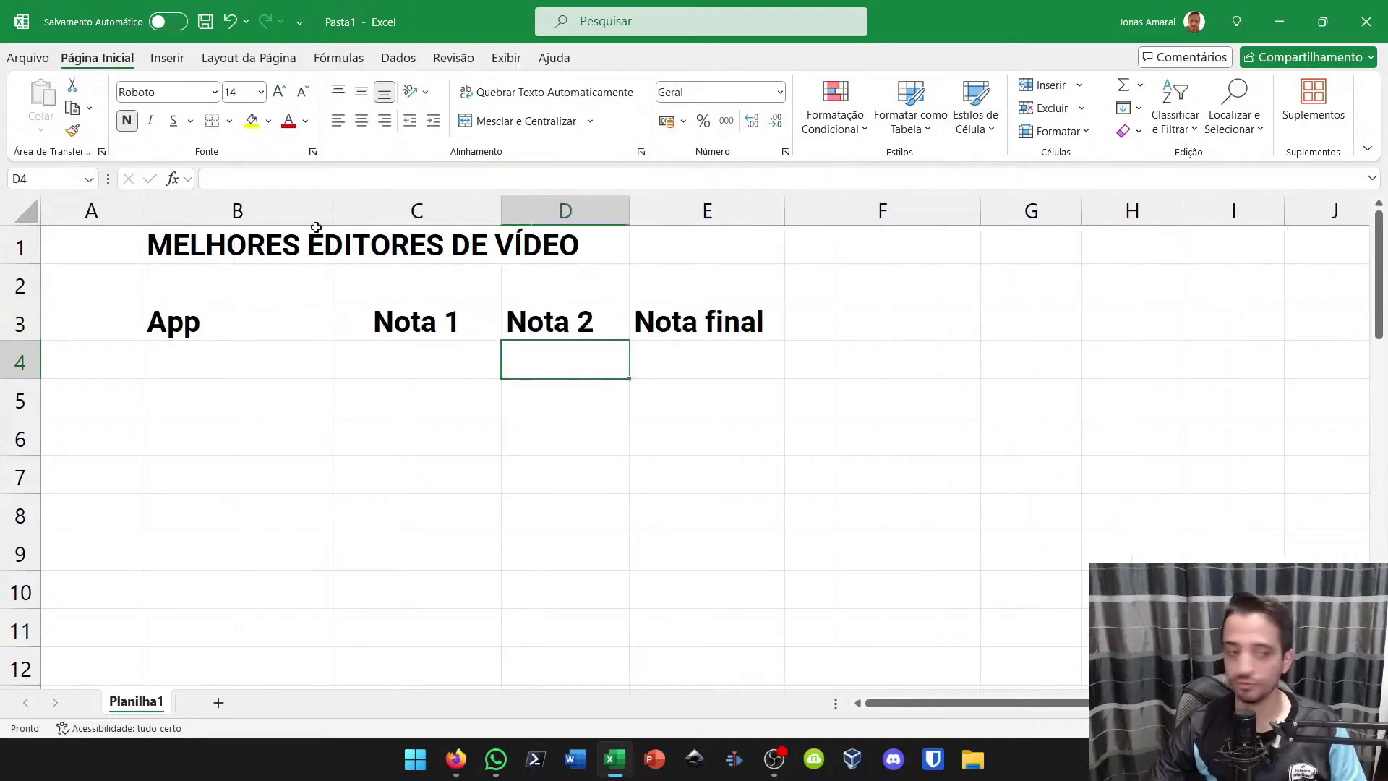
List After Effects, Vegas Pro and Capcut in B4:B6
left_click(183, 371)
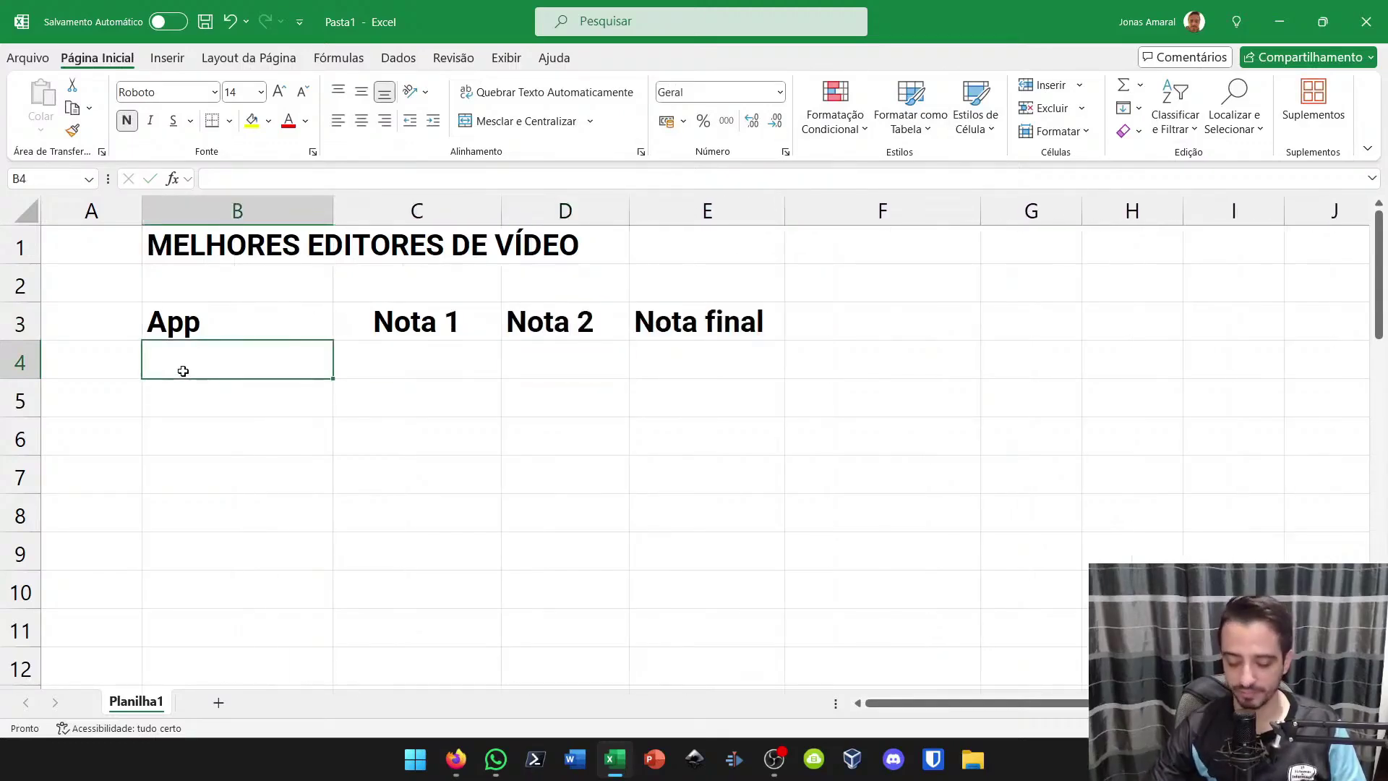
type("After Effects")
key("Return")
type("Vegas Pro")
key("Return")
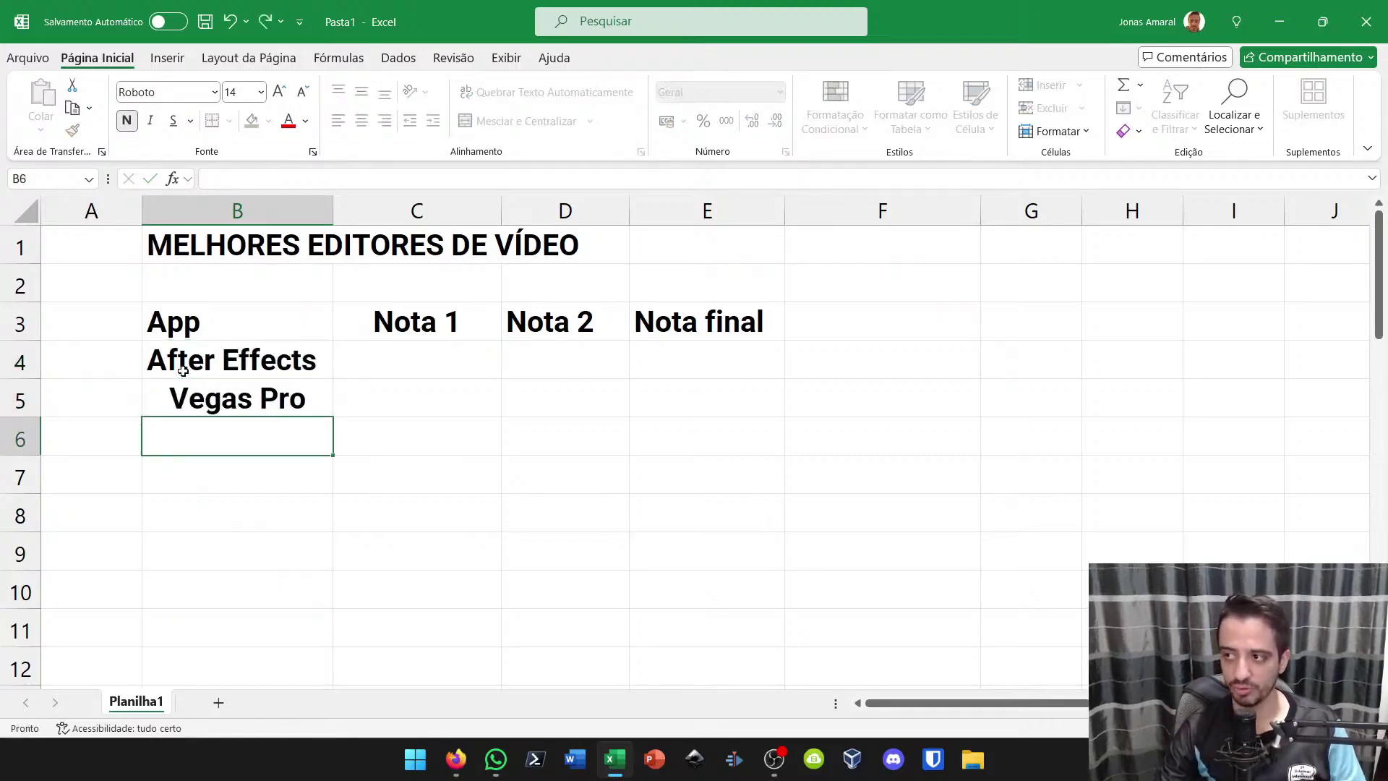
type("Capcut")
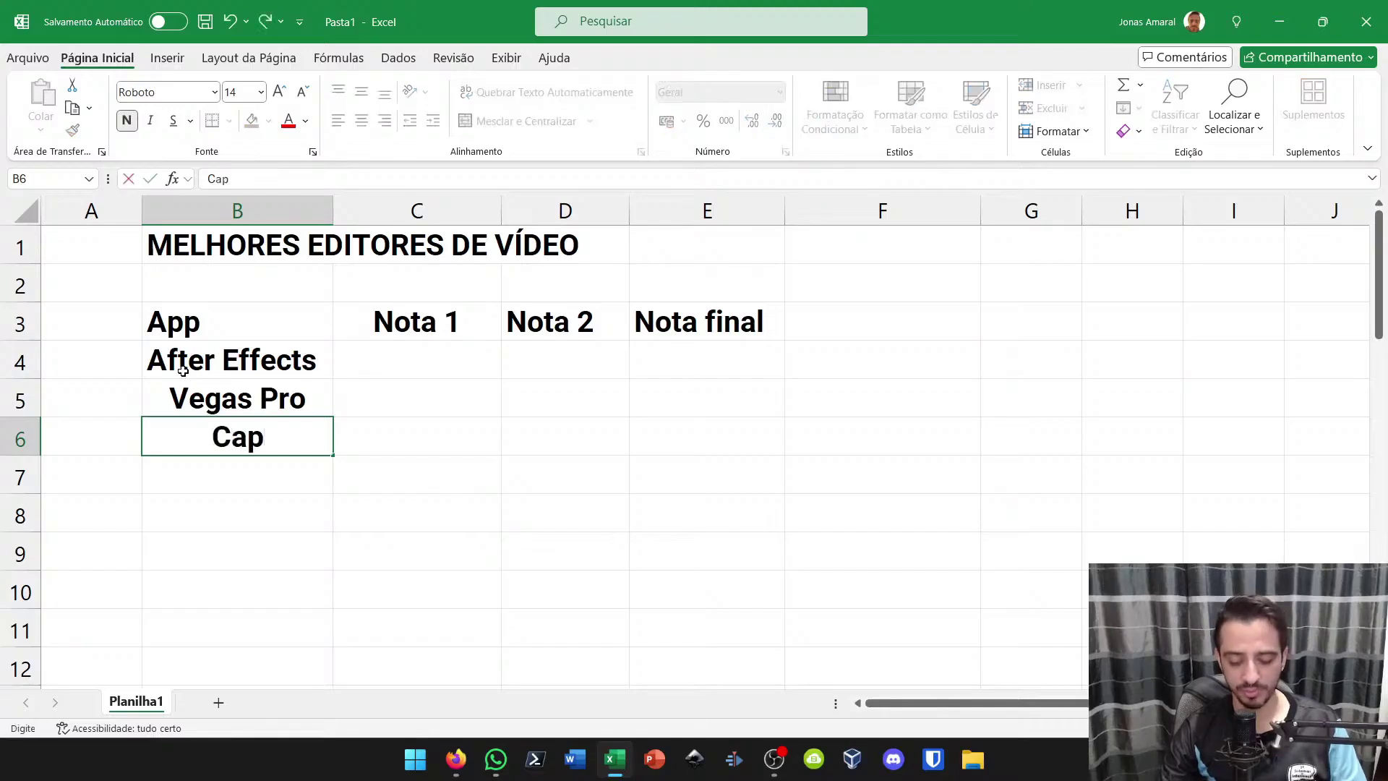
key("Return")
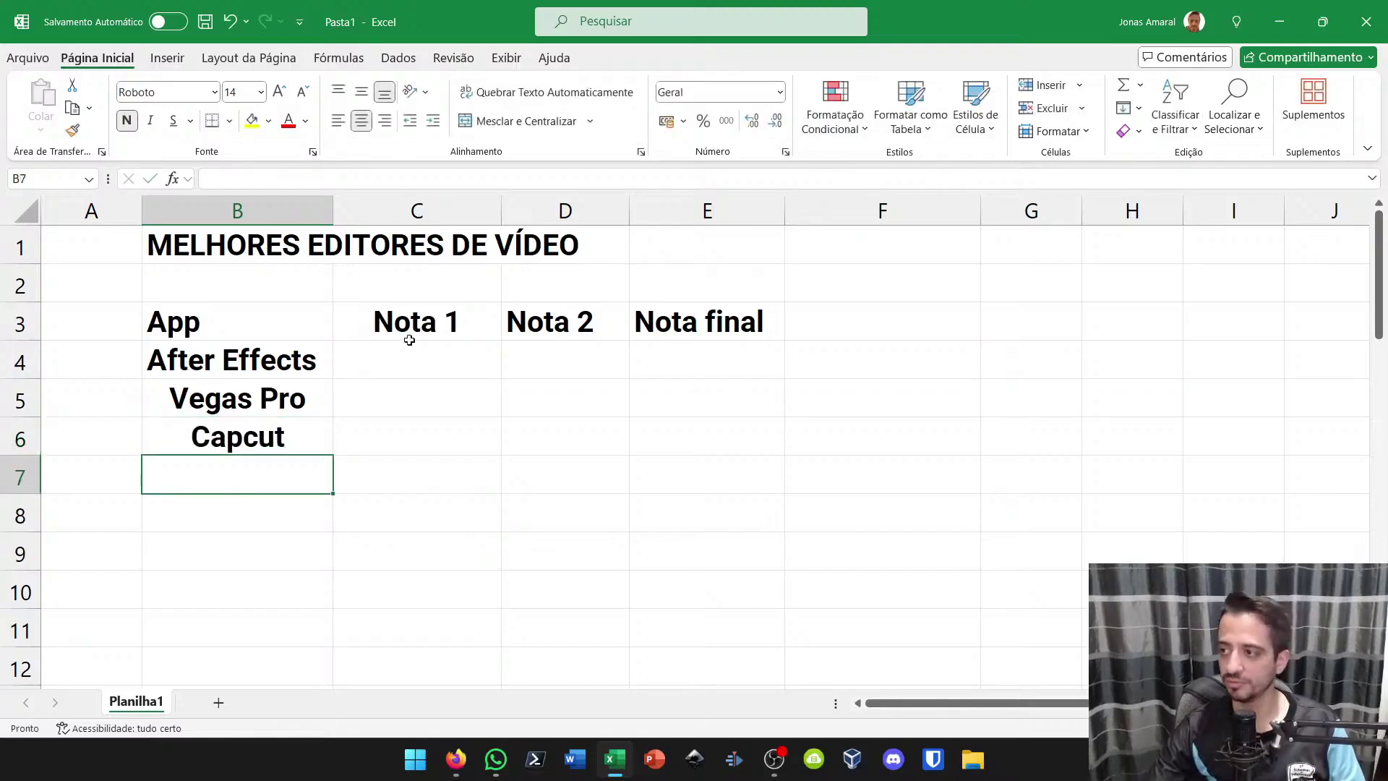
Enter Nota 1 scores 9, 8 and 7 in C4:C6
left_click(344, 360)
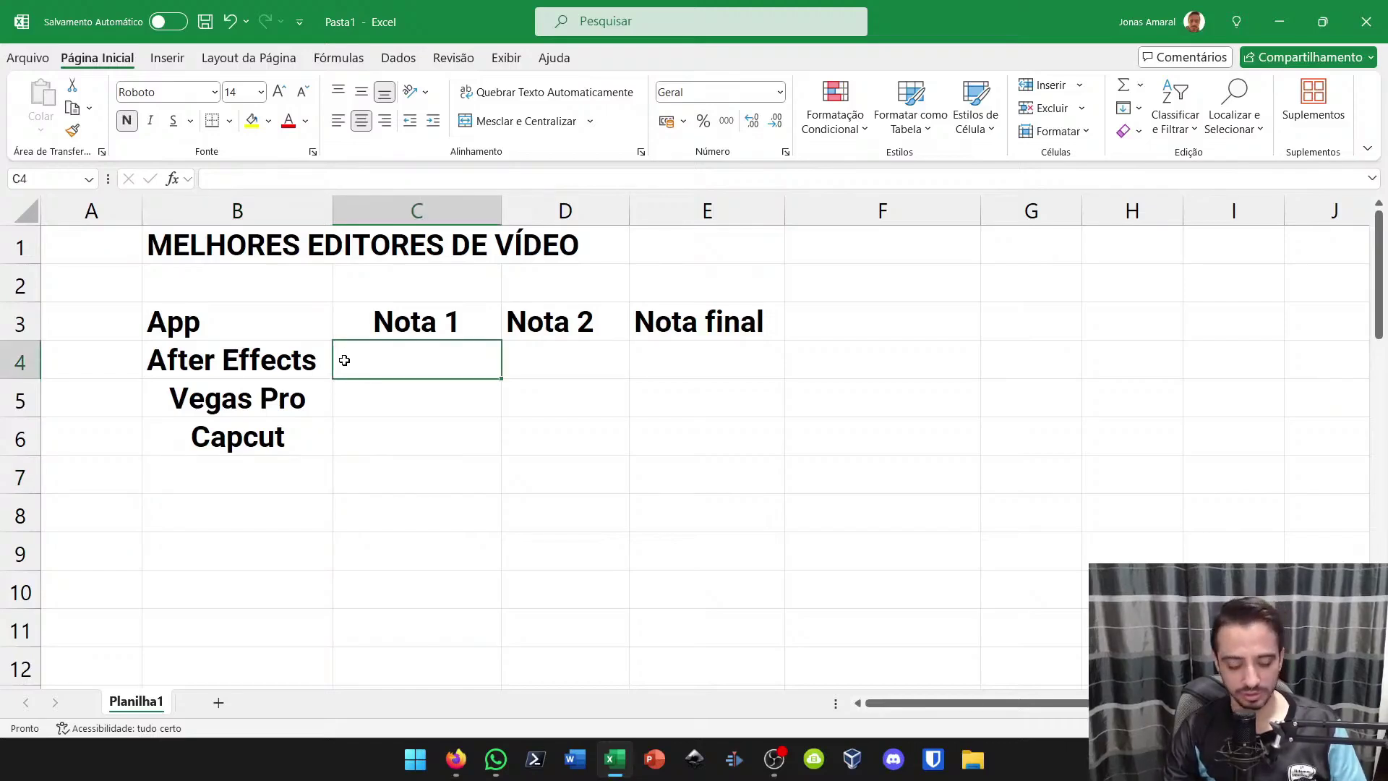
type("9")
key("Return")
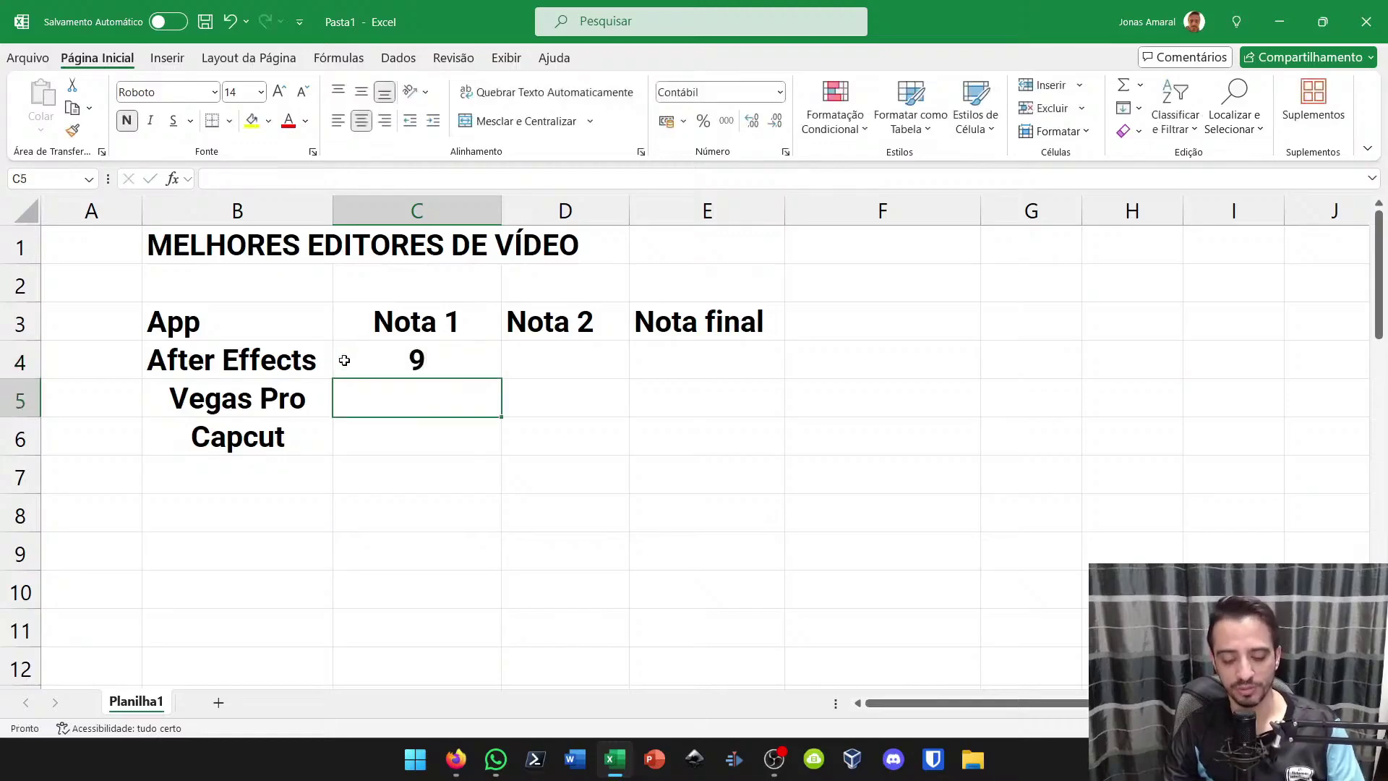
type("8")
key("Return")
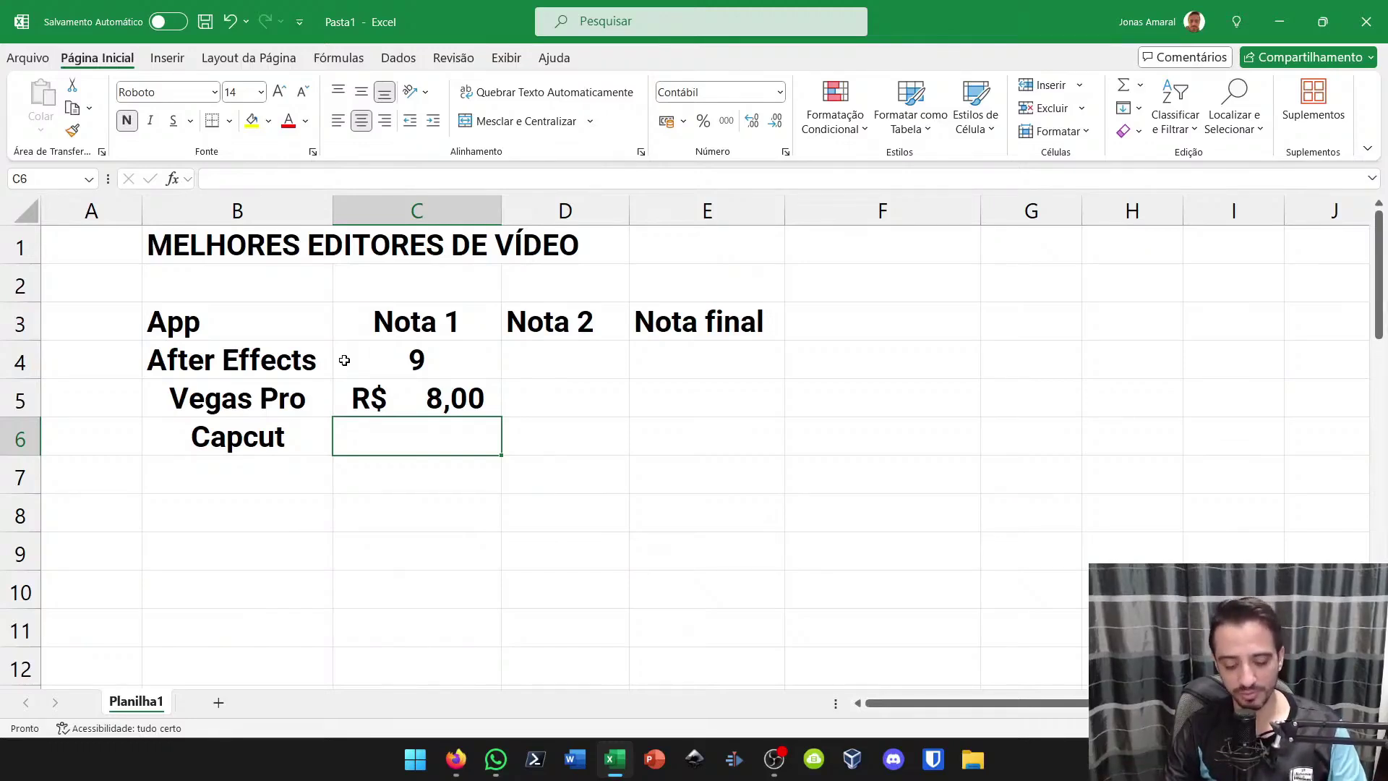
type("7")
key("Return")
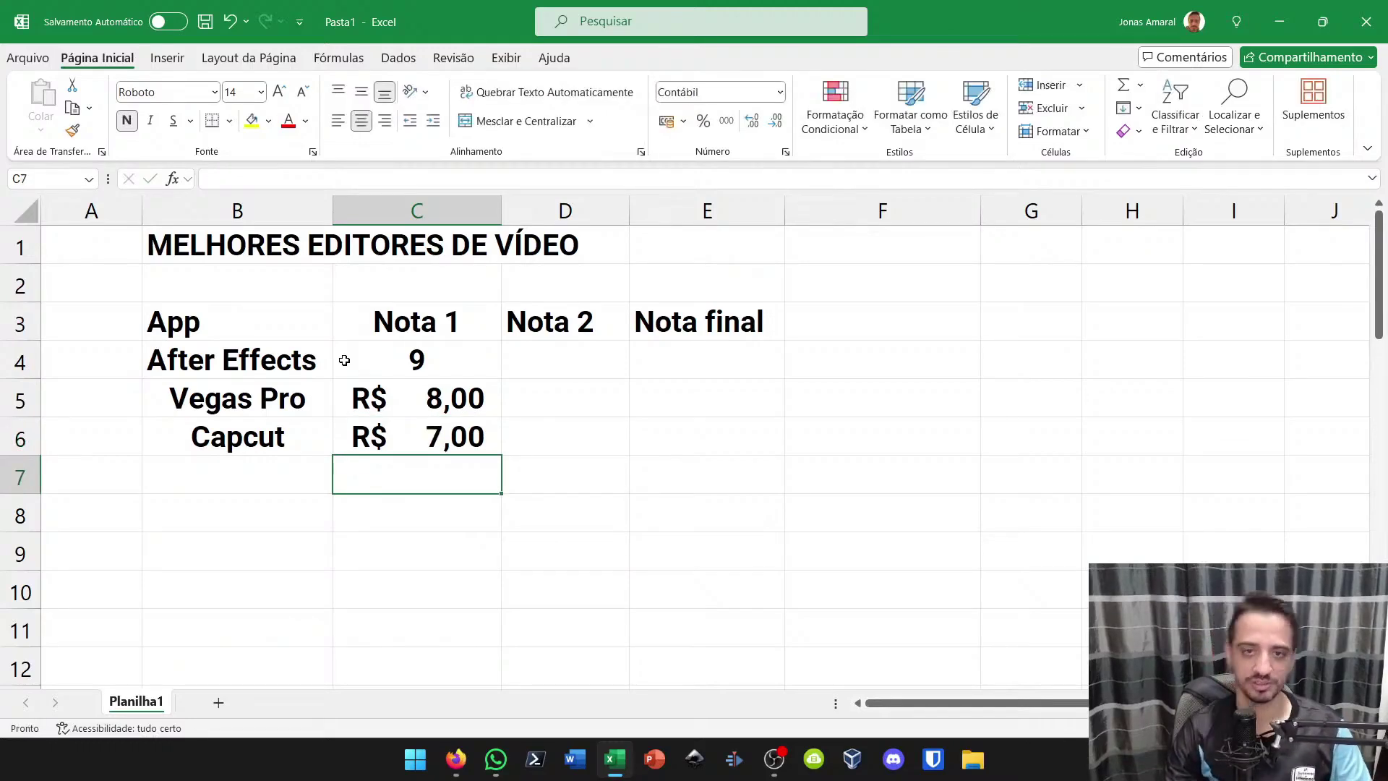
left_click_drag(434, 362, 426, 477)
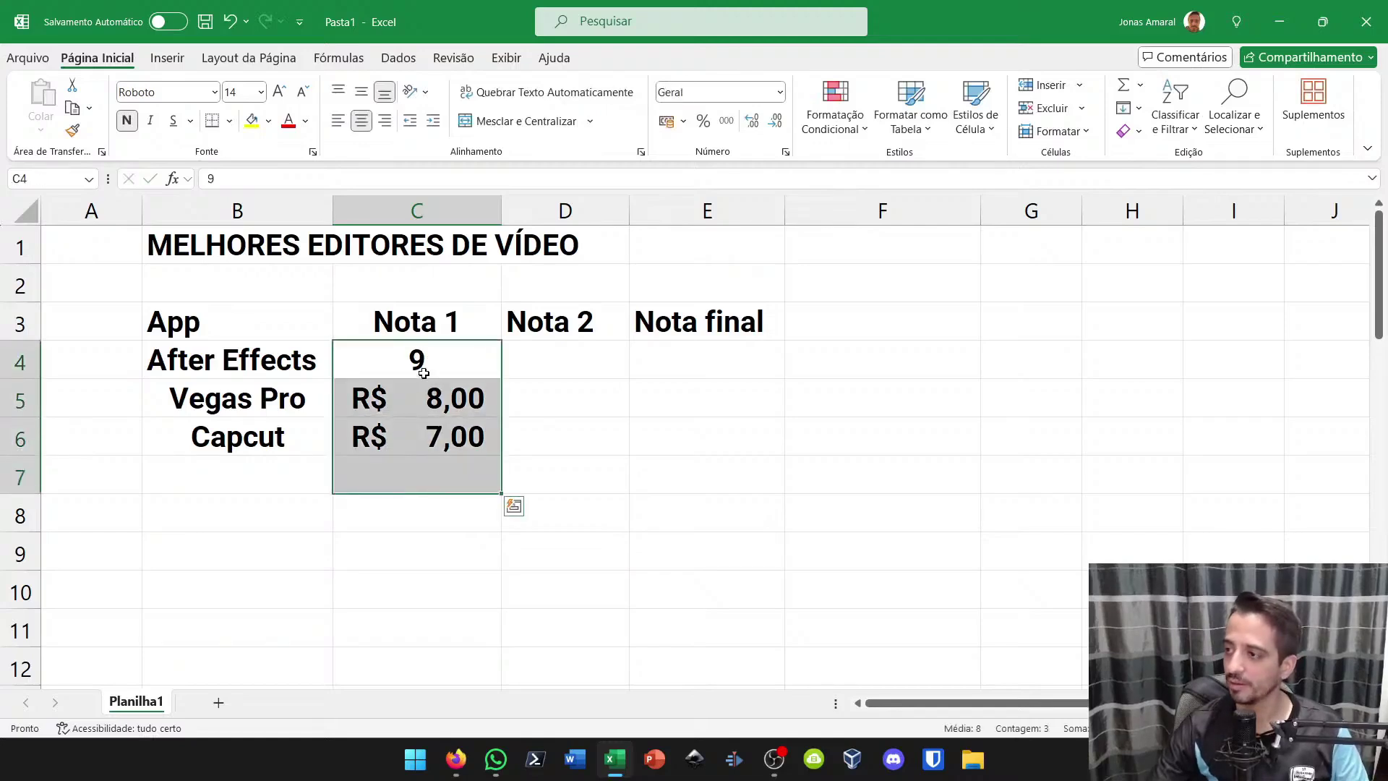
left_click(474, 369)
left_click(536, 358)
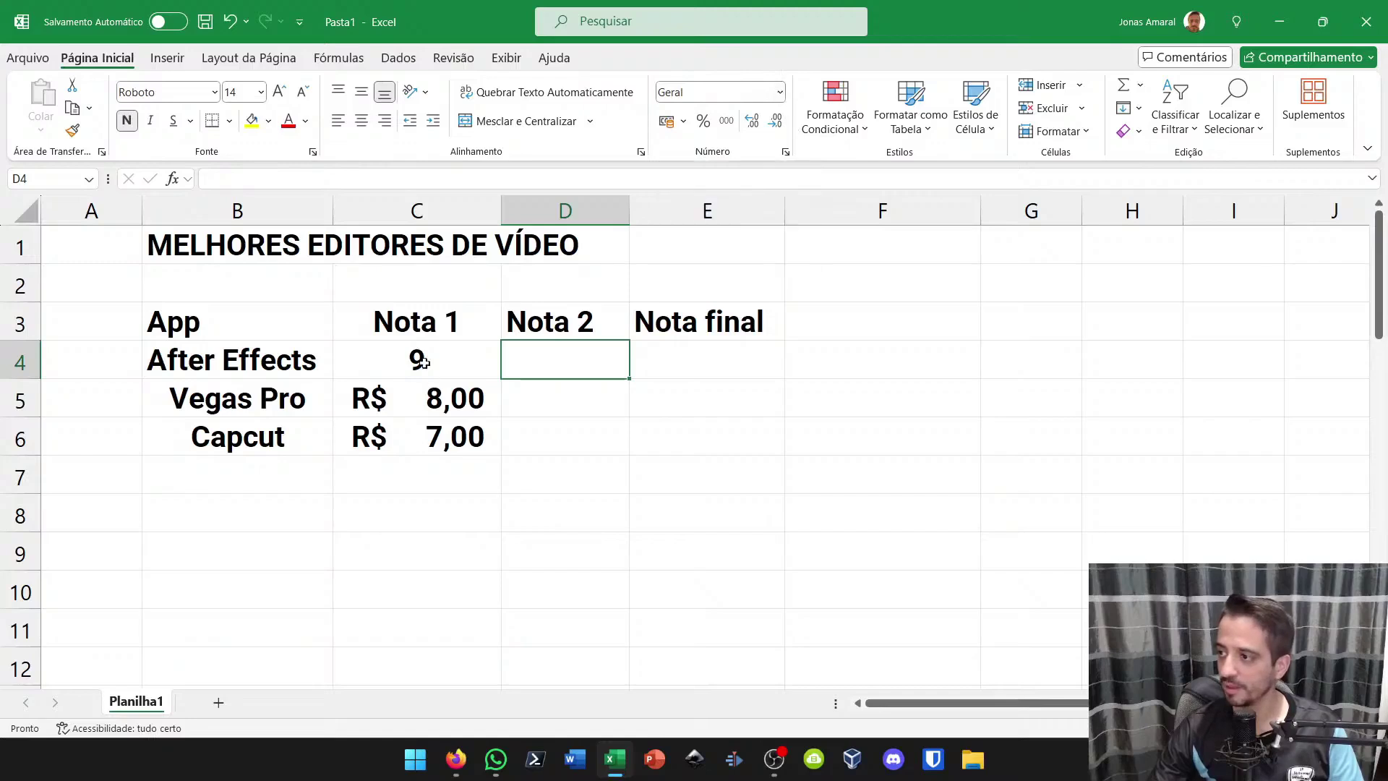
Enter Nota 2 scores 10, 10 and 8 in D4:D6
left_click_drag(415, 357, 462, 433)
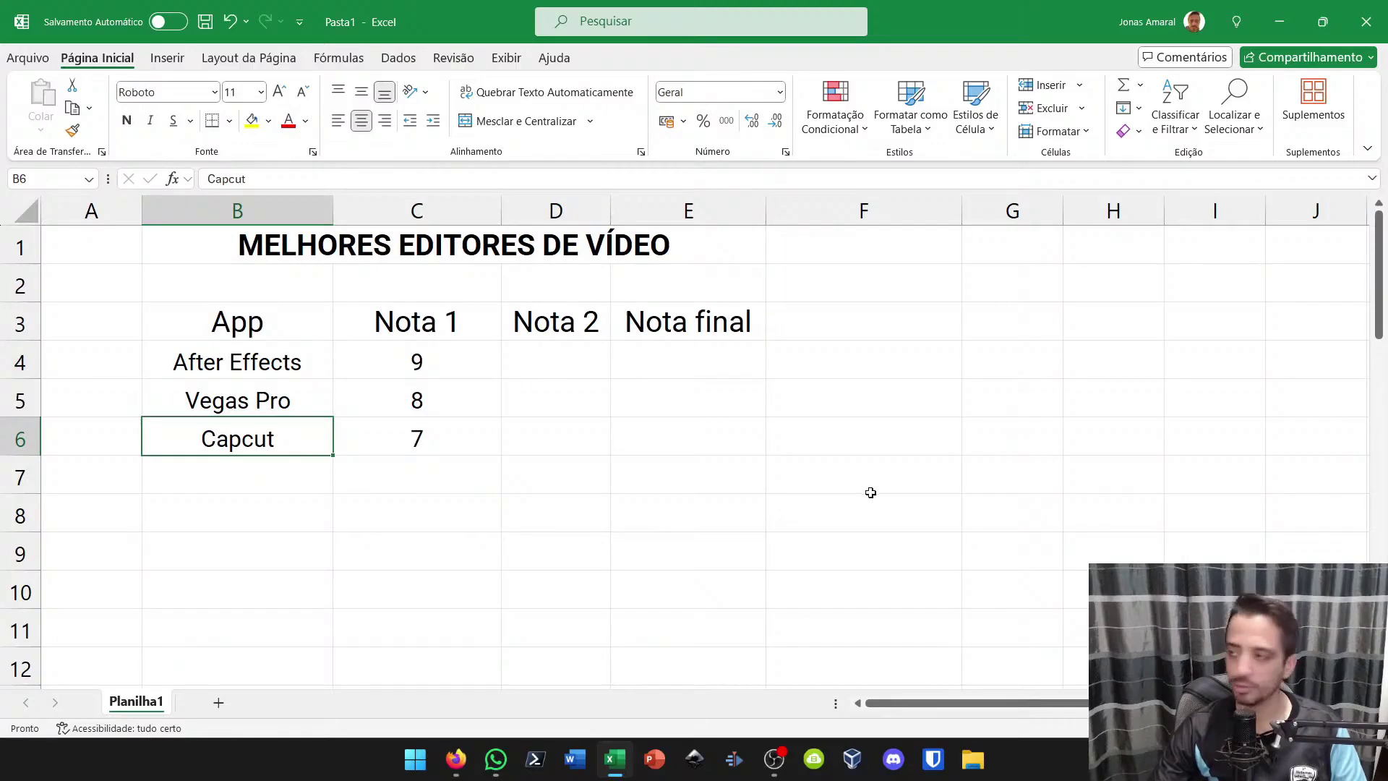
left_click(620, 361)
left_click(590, 352)
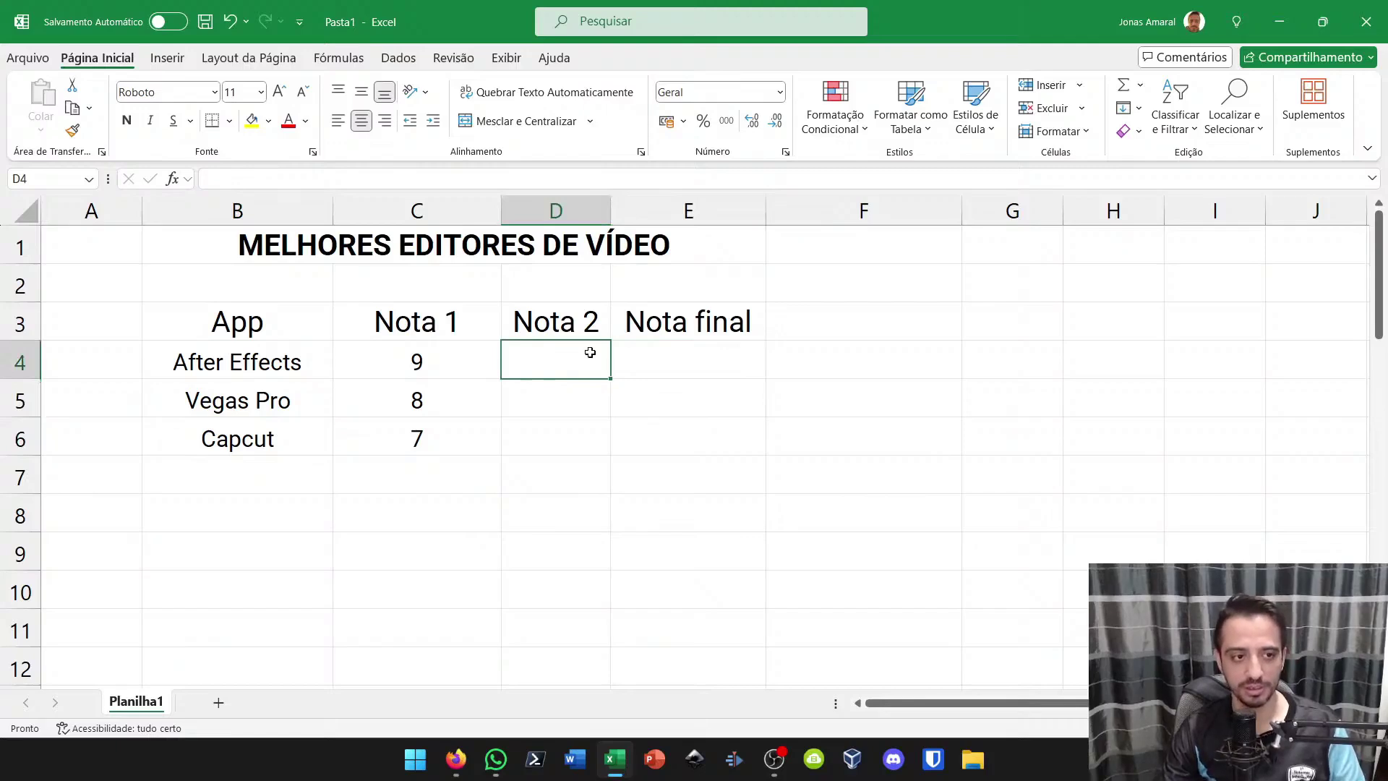
type("10")
key("Return")
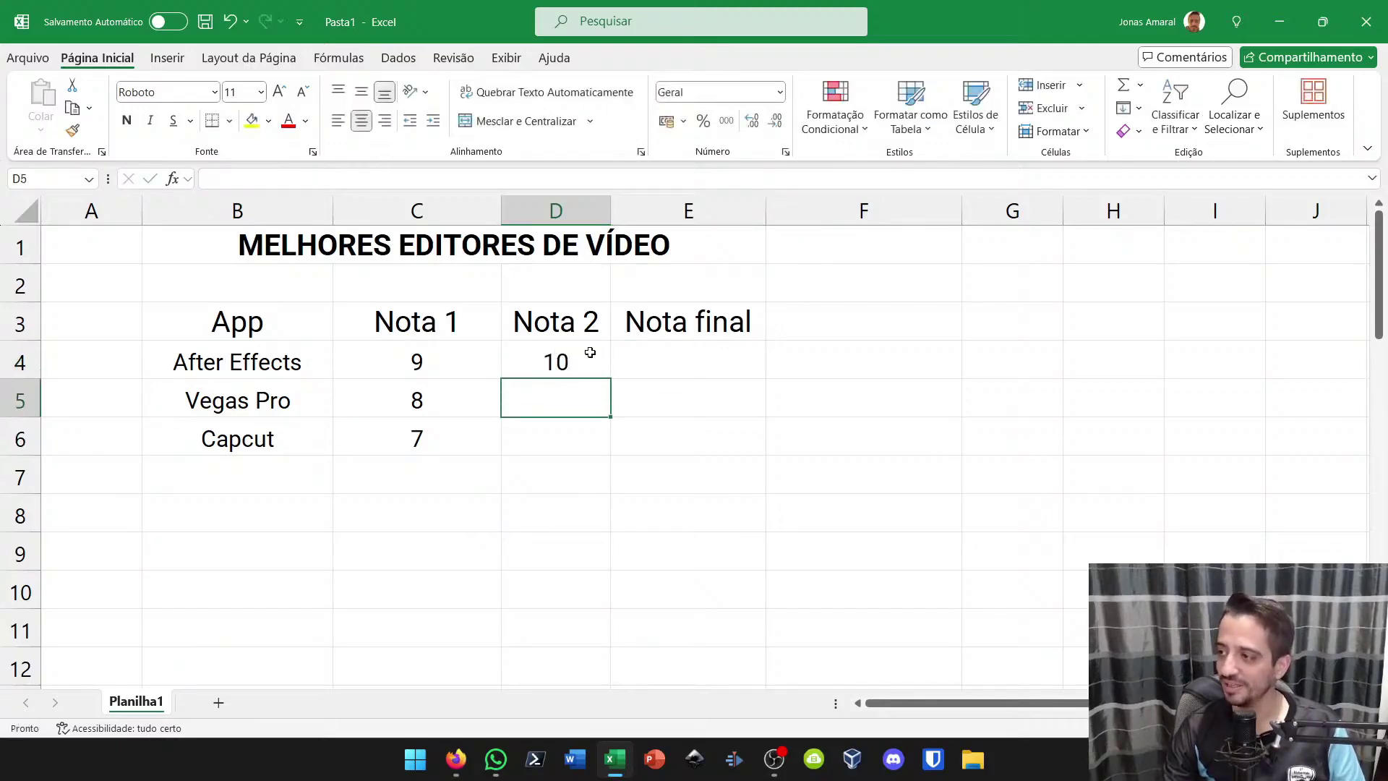
type("10")
key("Return")
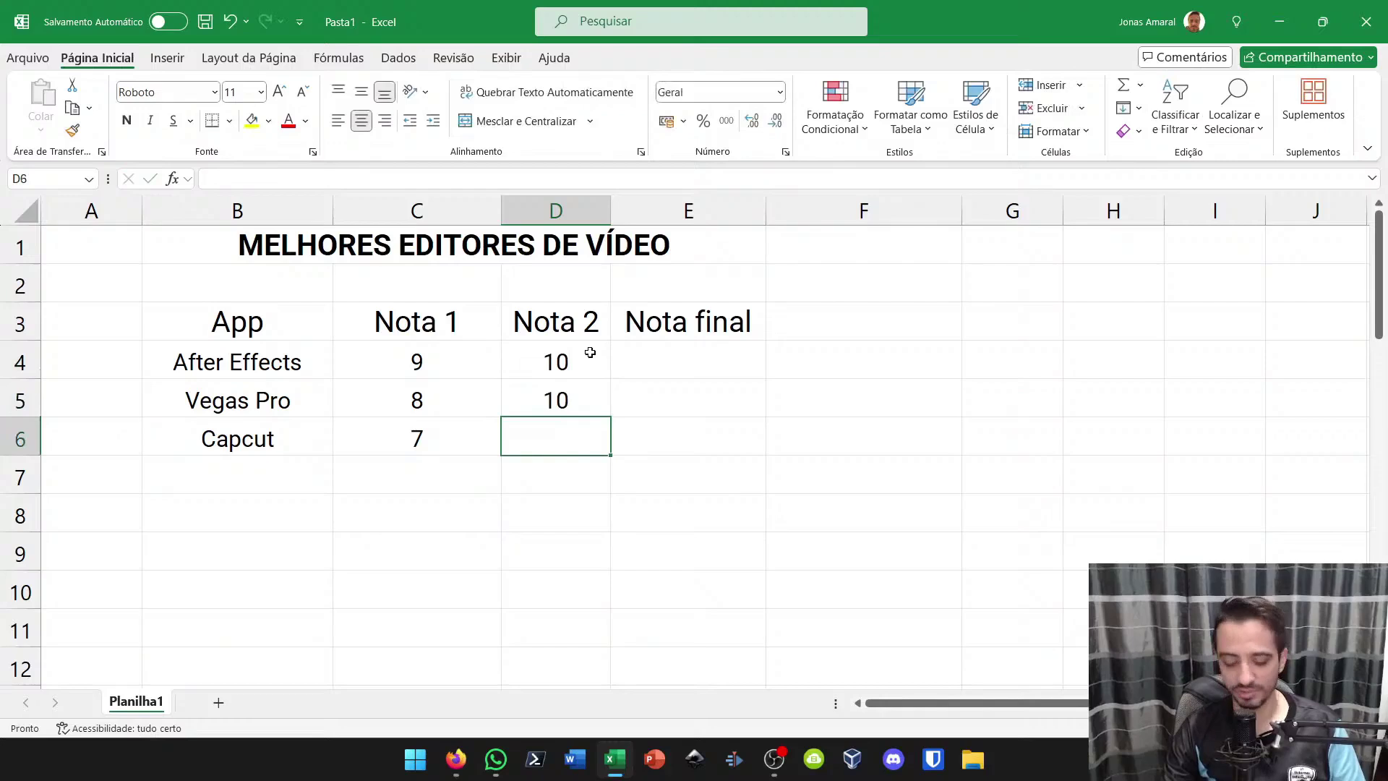
type("8")
key("Return")
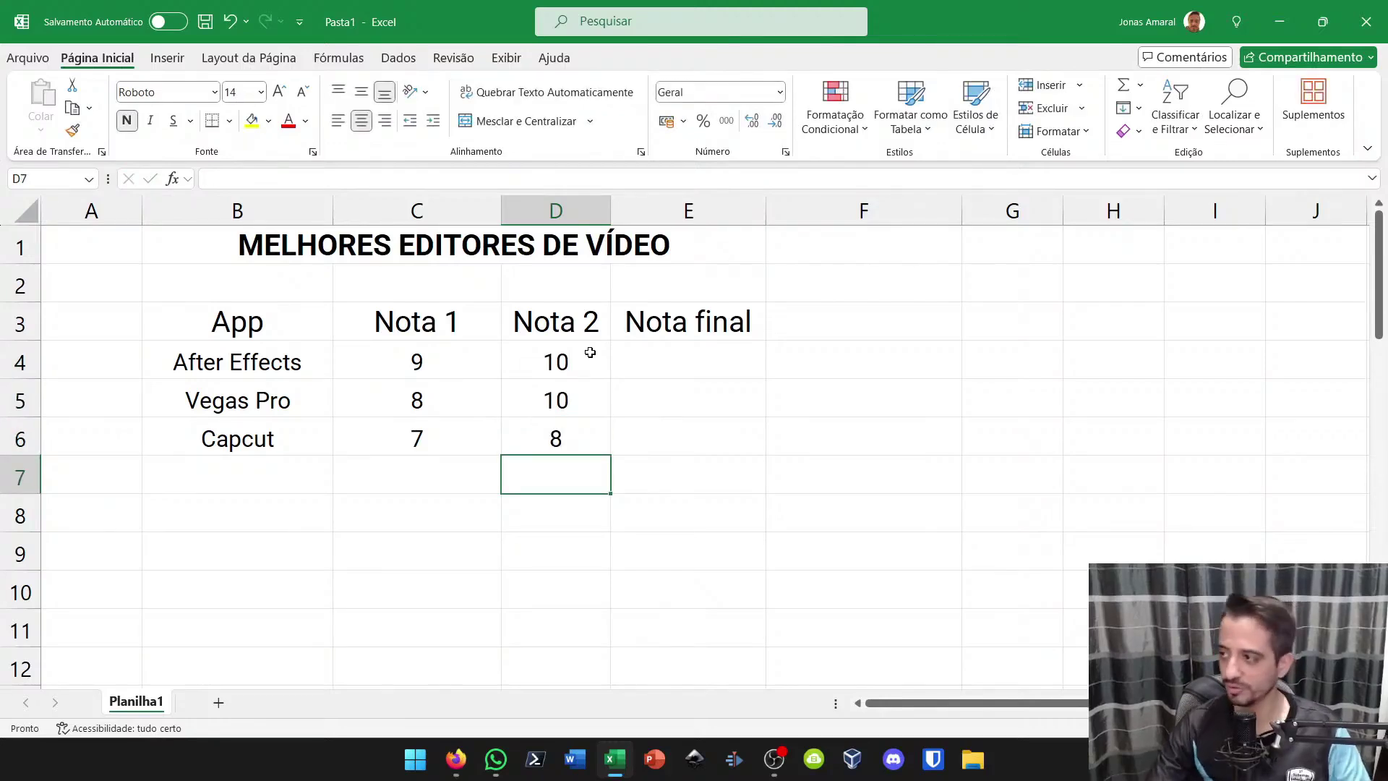
Move the Nota final header from E3 to F3
left_click_drag(578, 209, 615, 211)
left_click(687, 321)
key("ctrl+x")
key("Right")
key("ctrl+v")
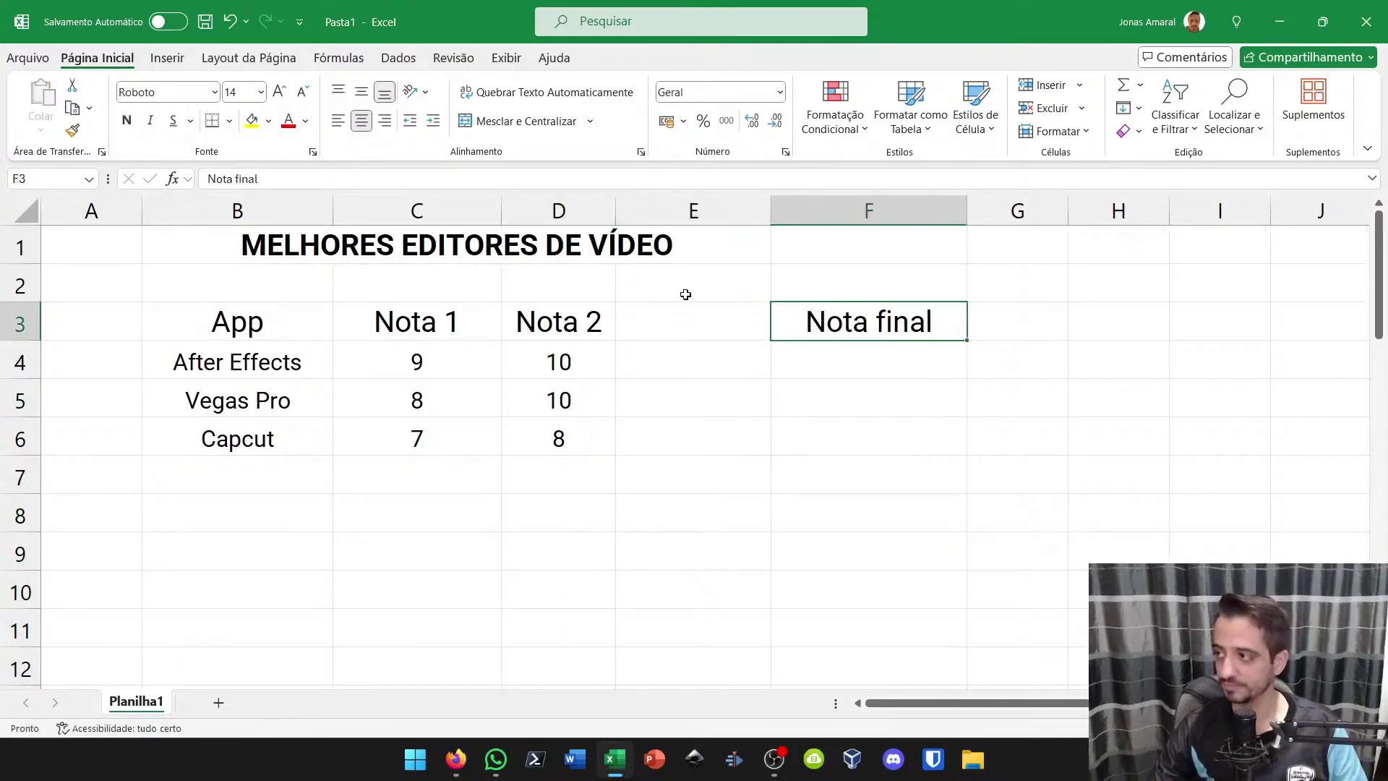
key("Left")
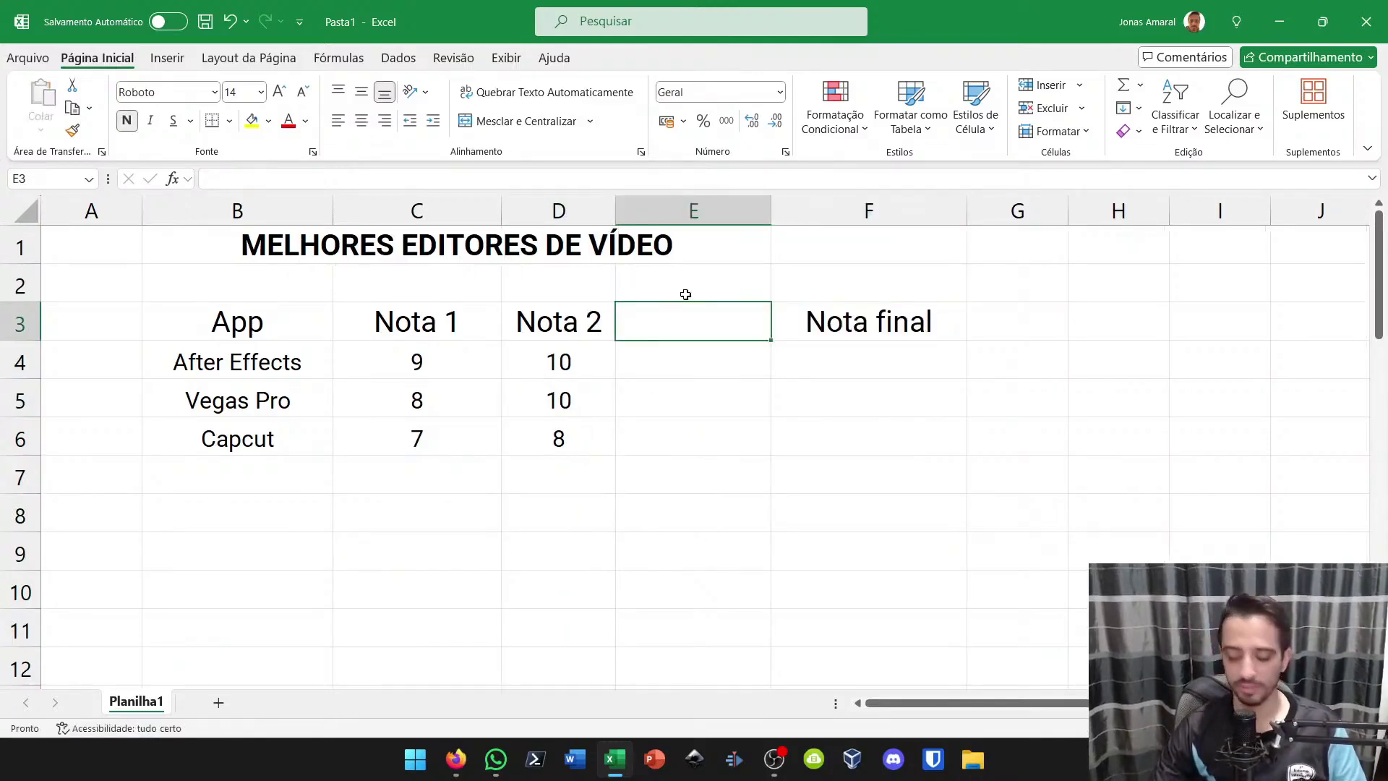
Head column E with a third grader's name and enter scores 10, 7 and 8
type("Thaissa")
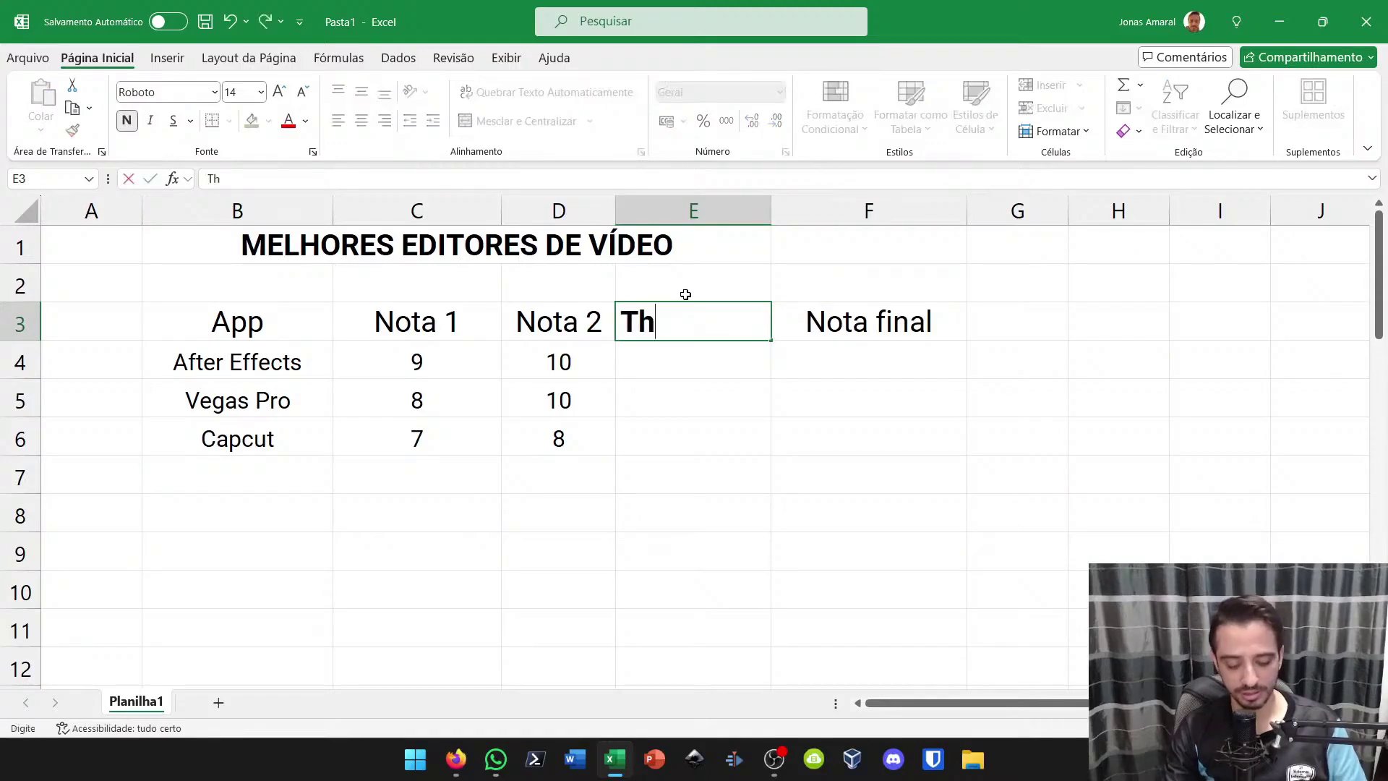
key("Return")
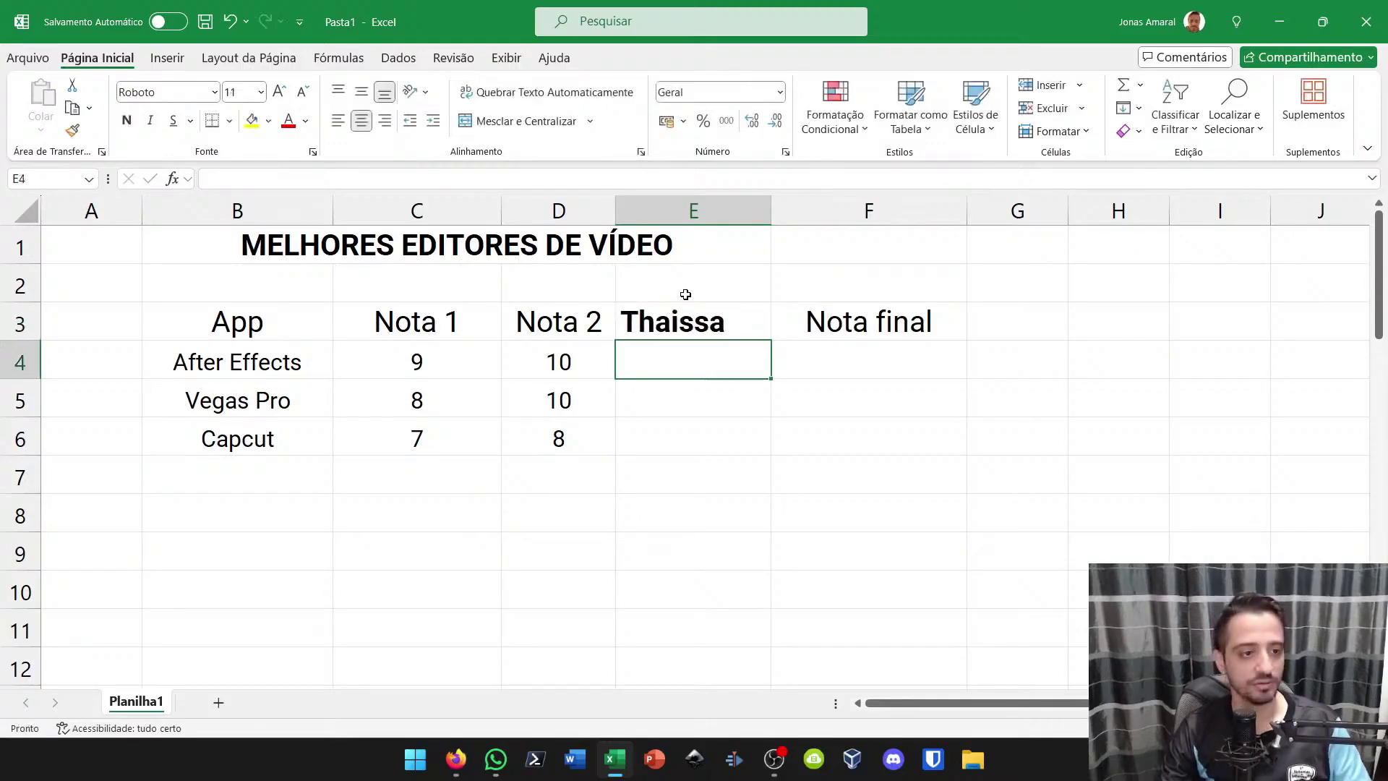
type("10")
key("Return")
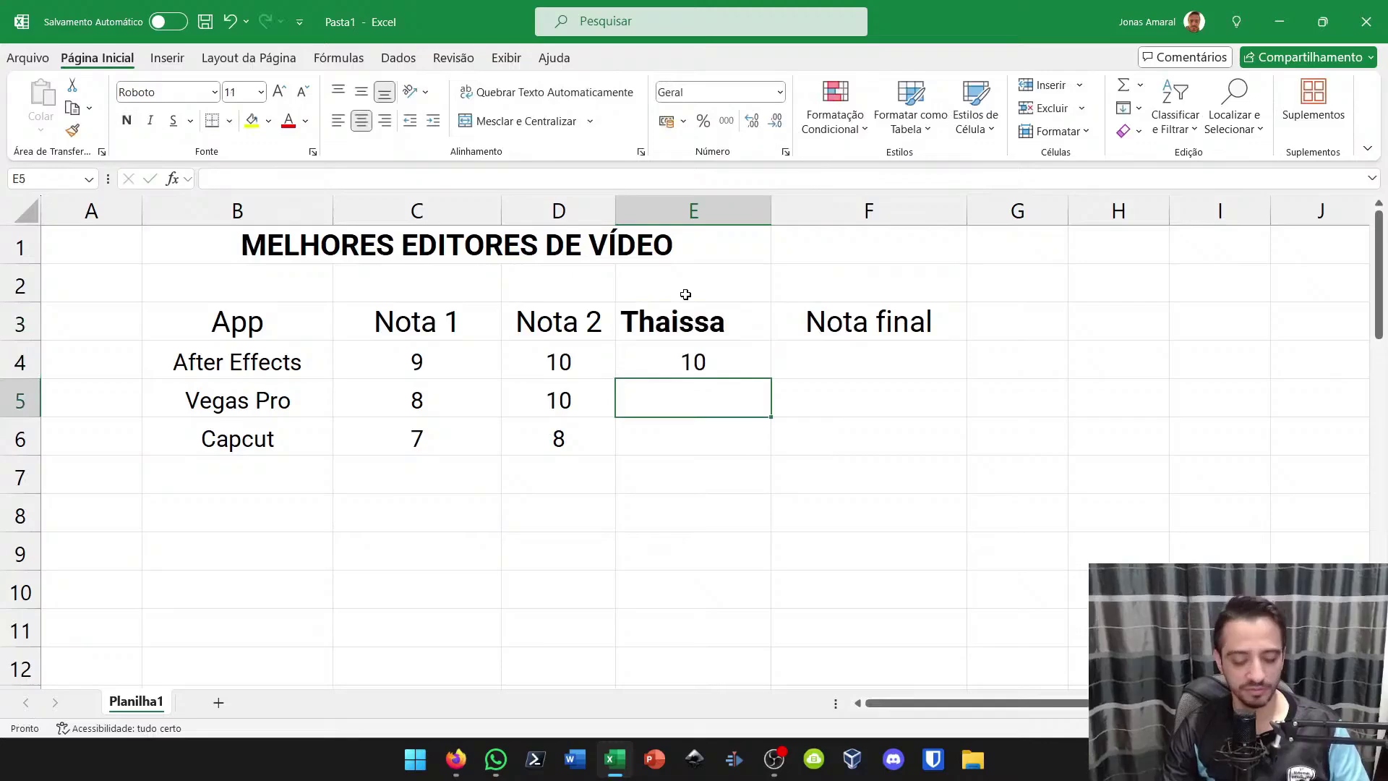
type("7")
key("Return")
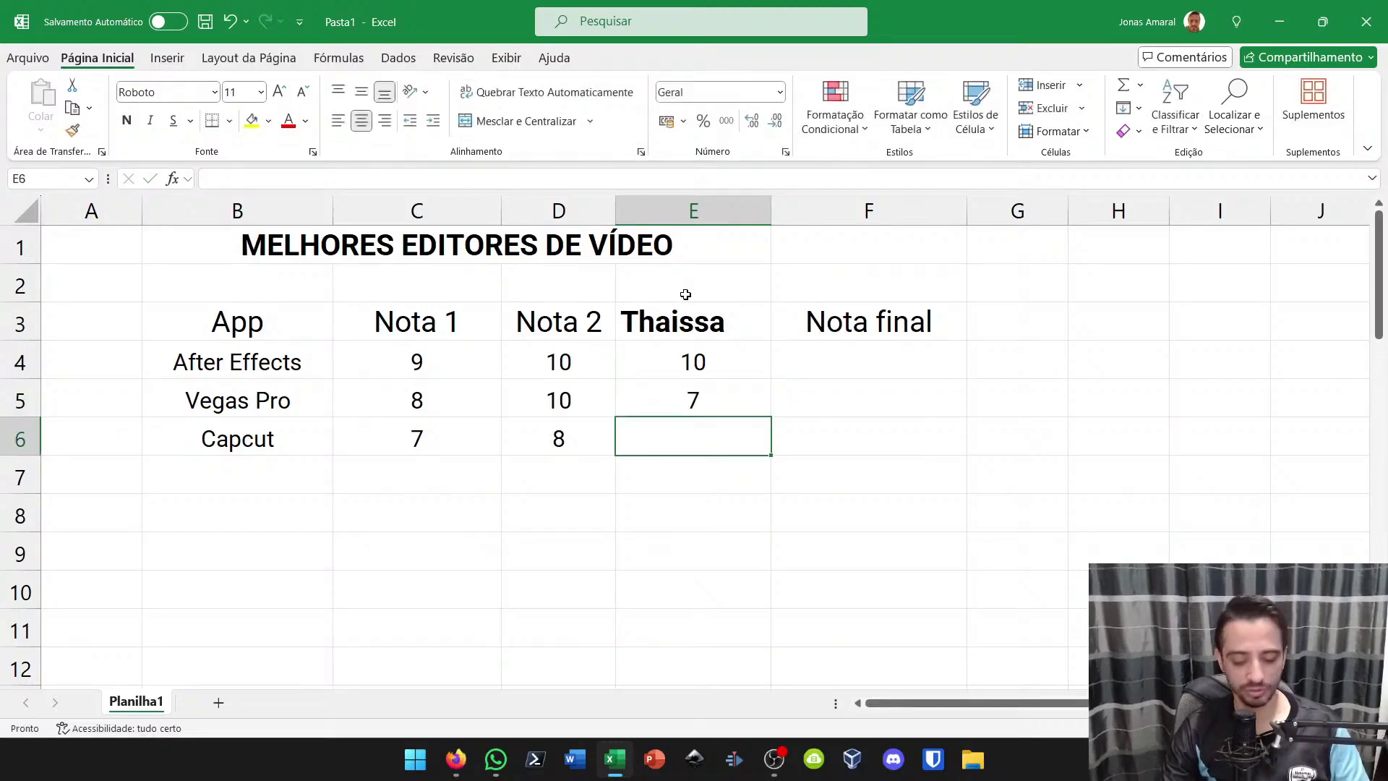
type("8")
key("Return")
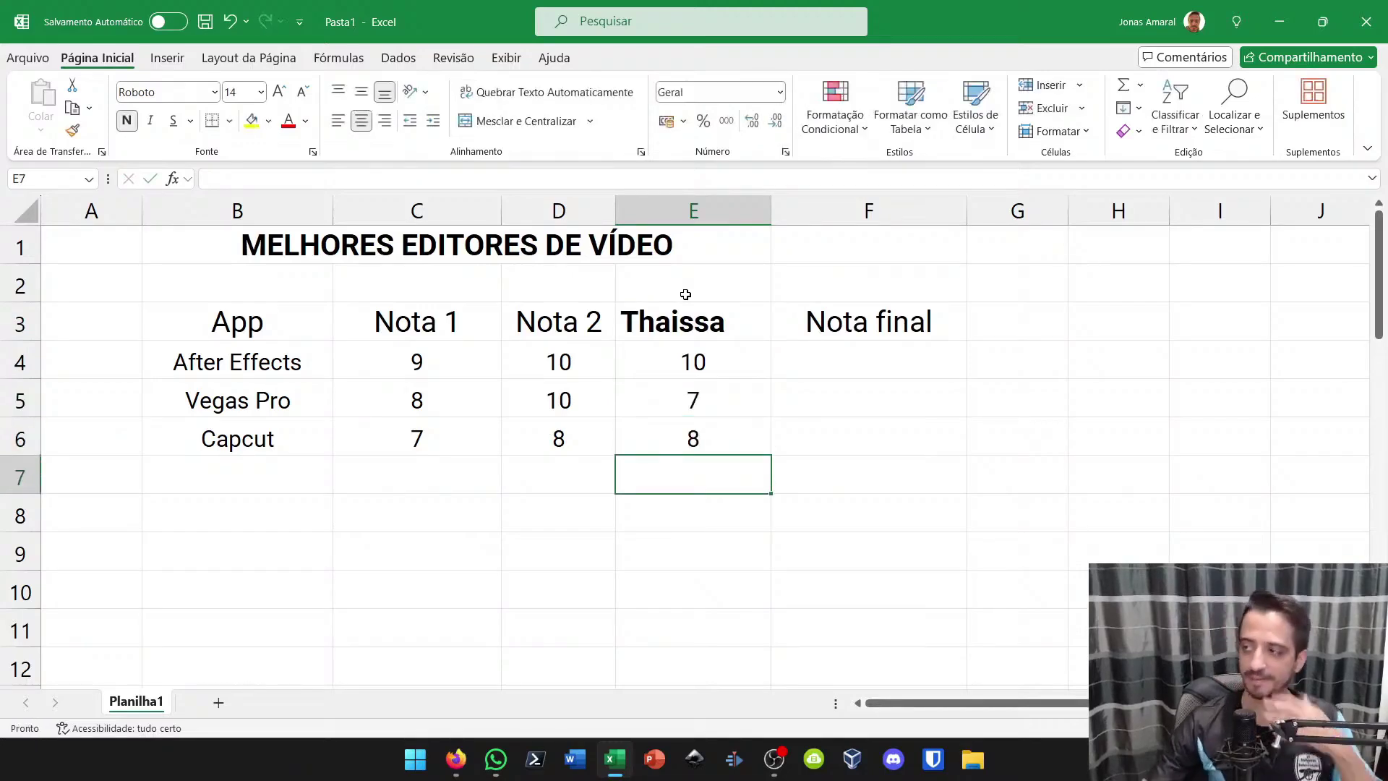
Replace the Nota 1 and Nota 2 headers in C3 and D3 with graders' names
left_click(391, 322)
type("Jonas")
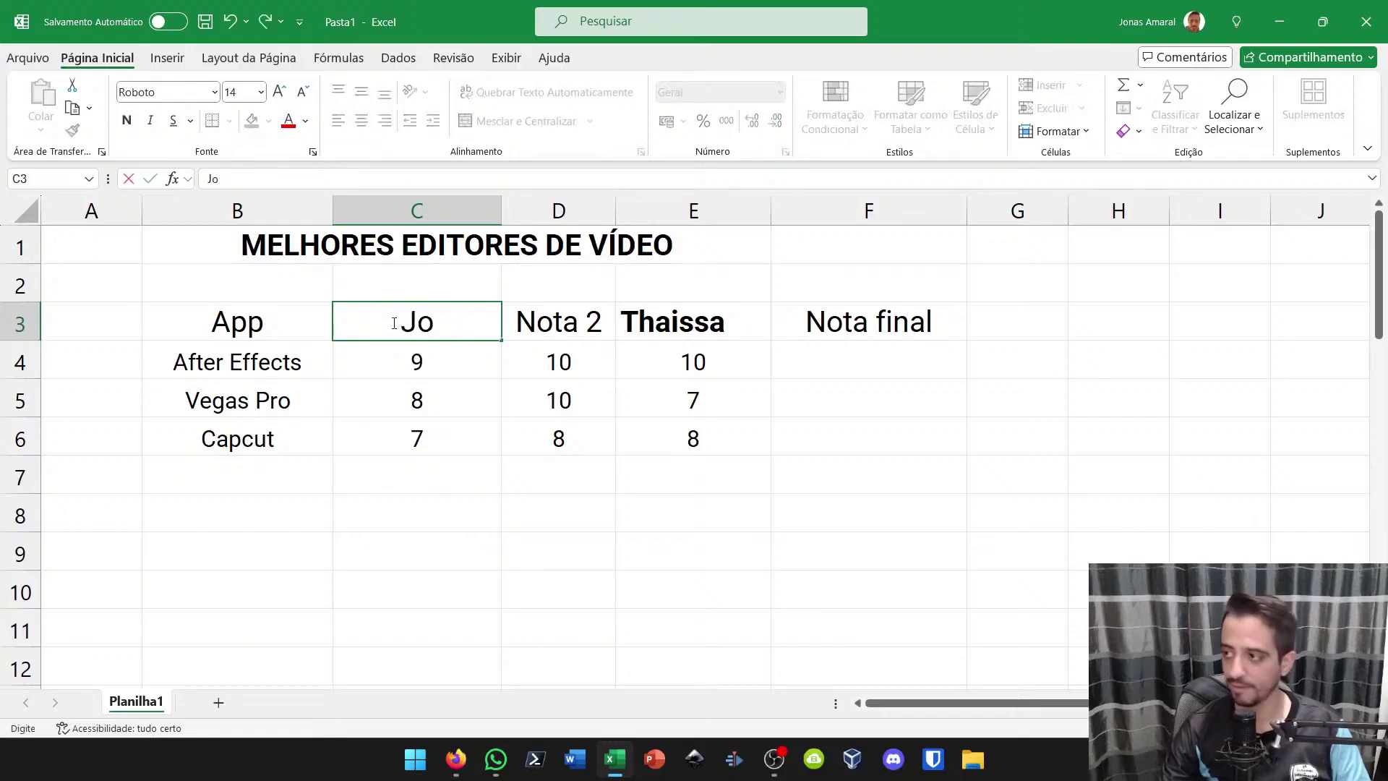
key("Tab")
type("Leoo")
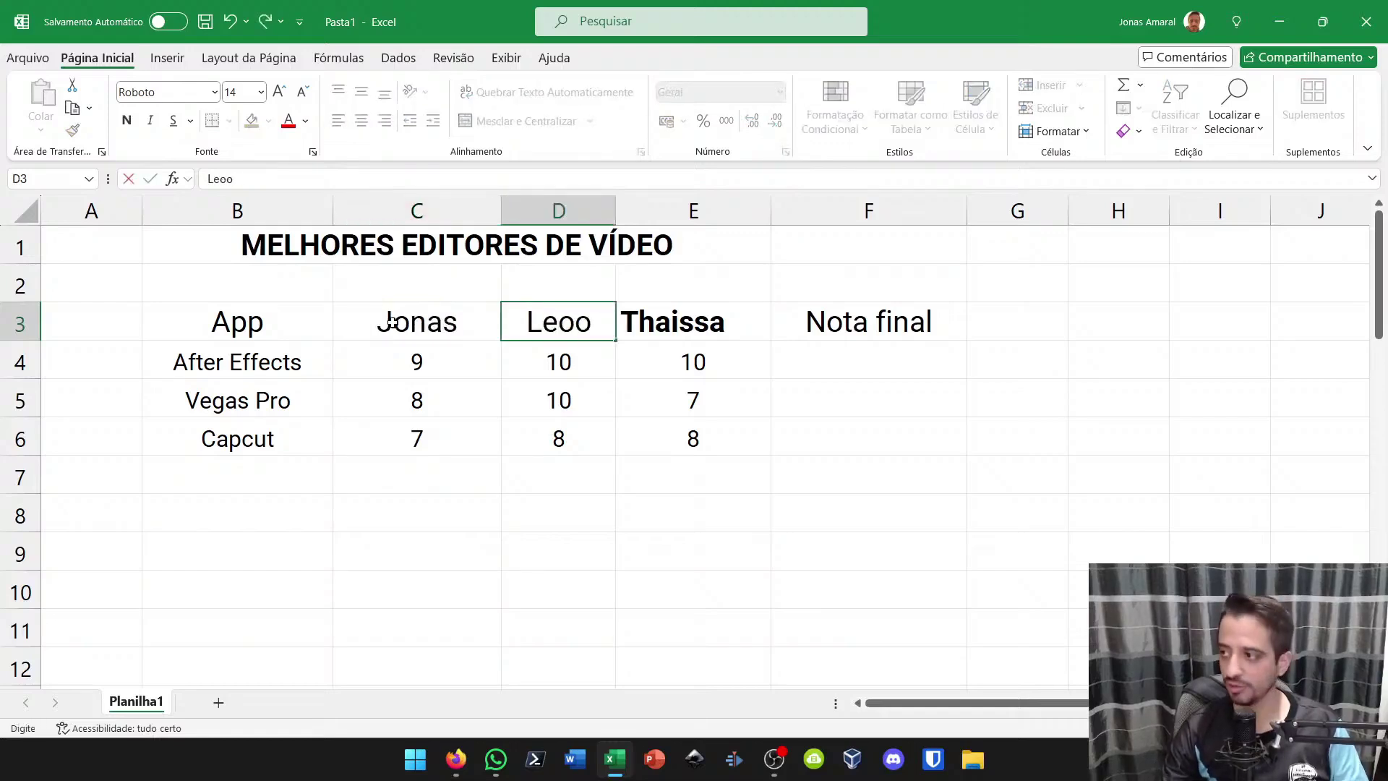
key("Return")
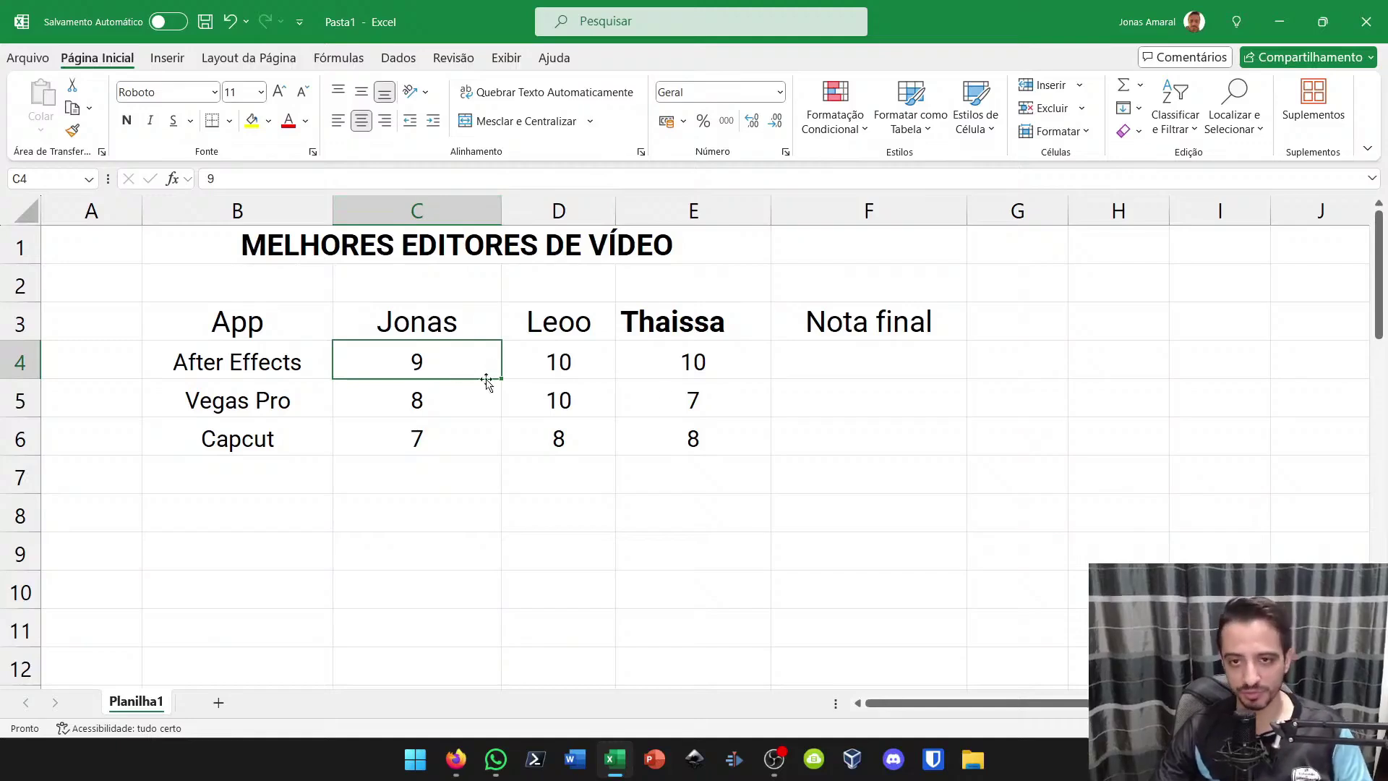
Enter =MÉDIA(C4:E4) in F4 to average the After Effects scores
left_click(863, 355)
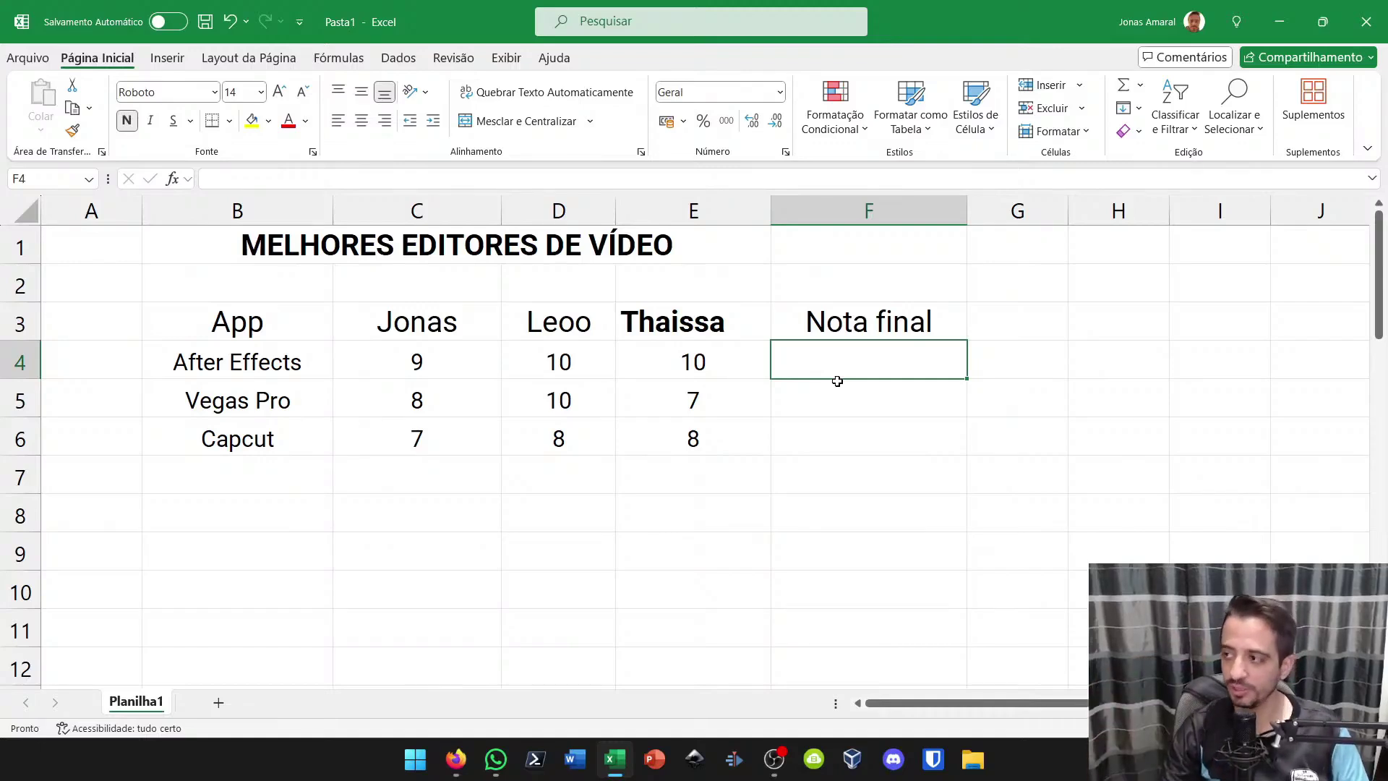
type("=médi")
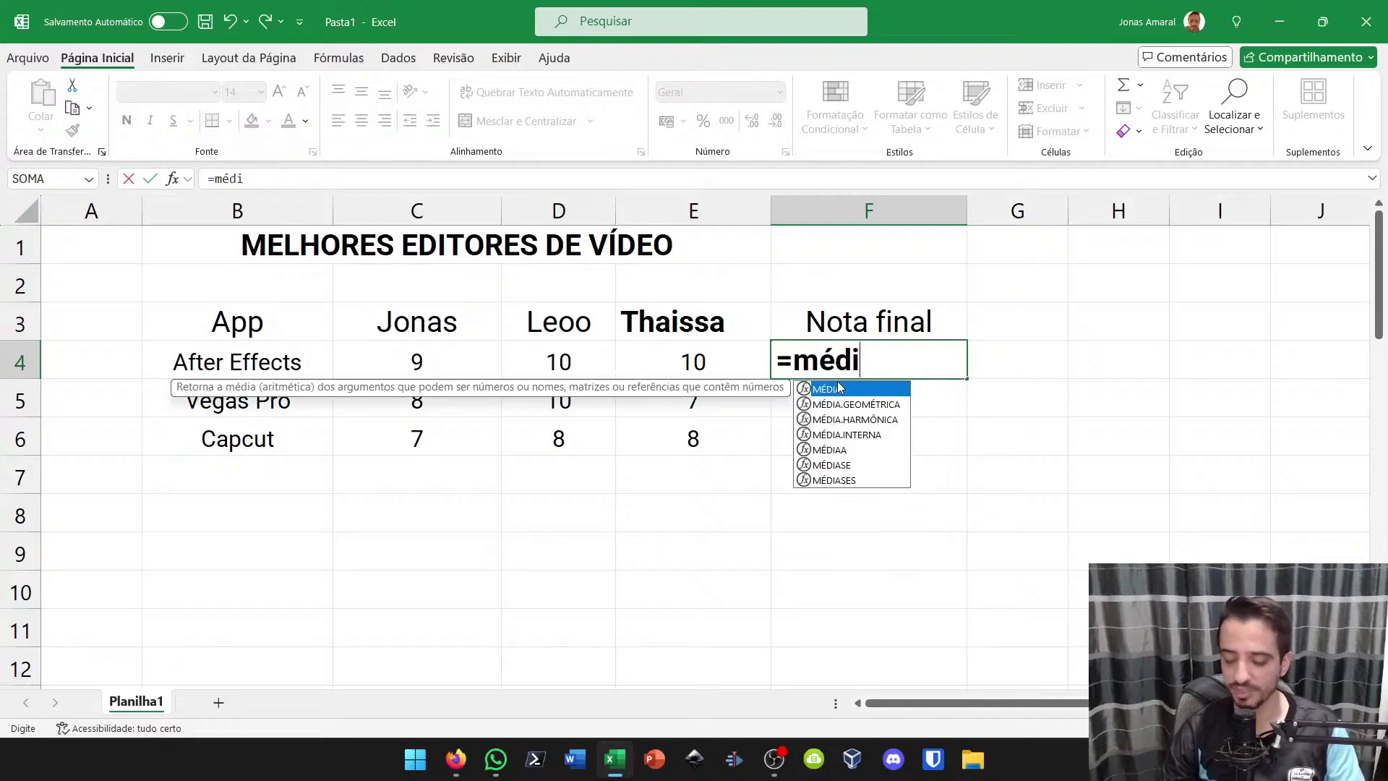
double_click(839, 388)
left_click_drag(463, 361, 635, 361)
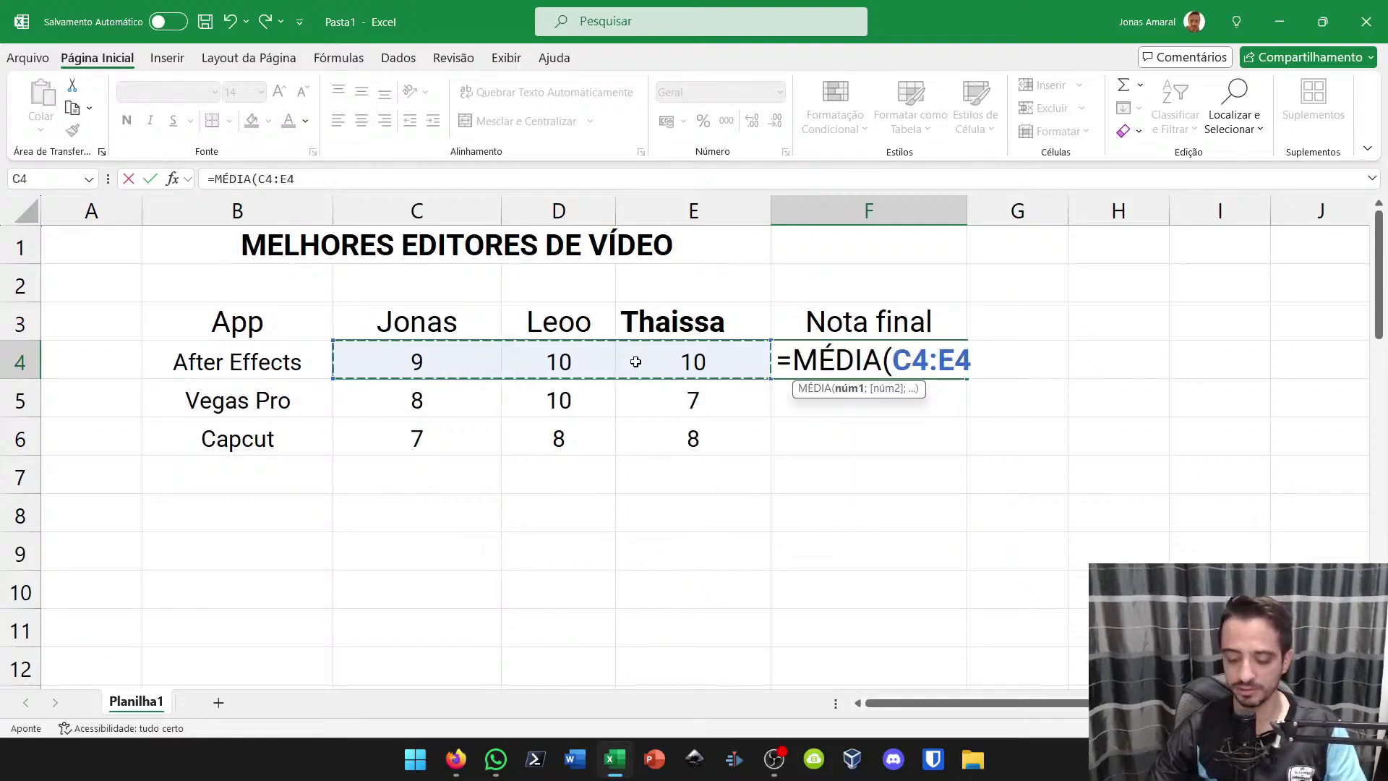
type(")")
key("Return")
Fill the average formula down to F6 and check the formulas in F5 and F6
left_click(797, 363)
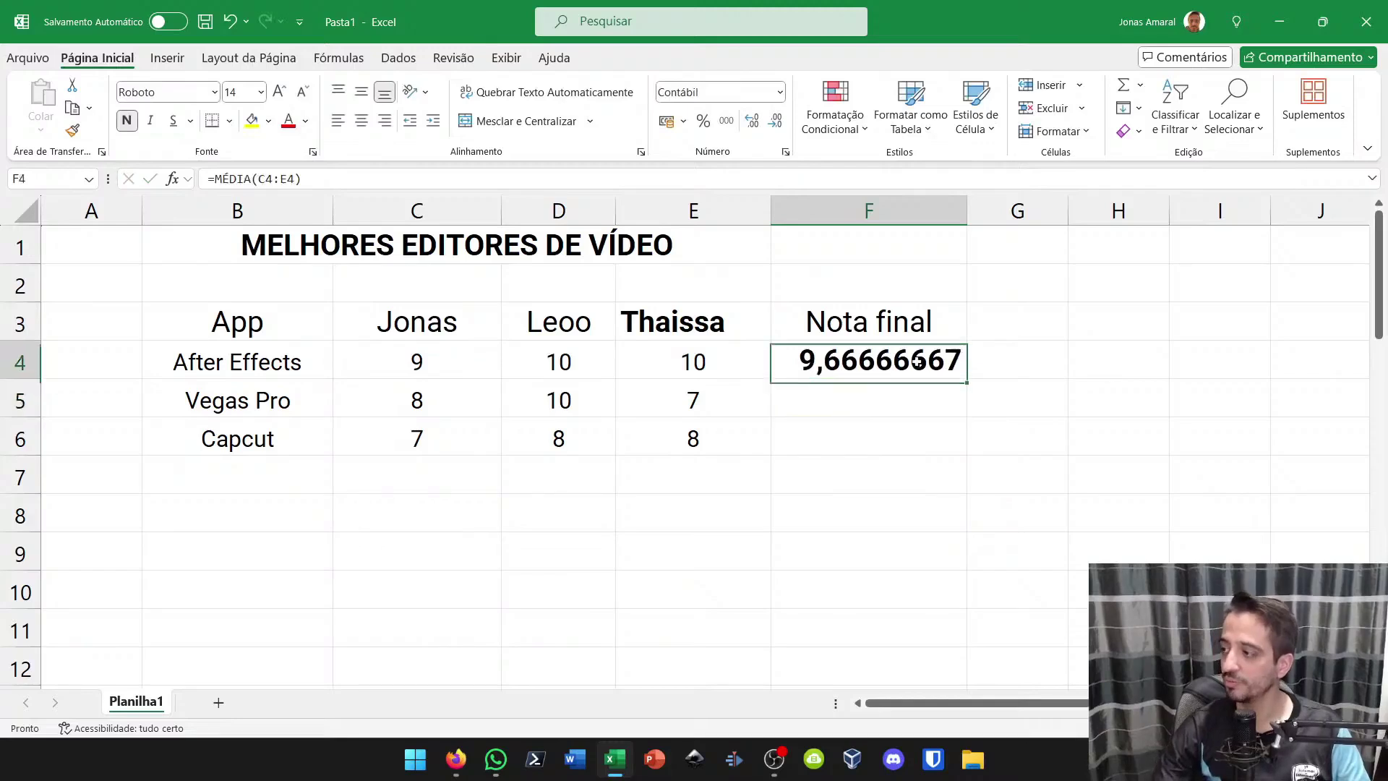
mouse_move(965, 377)
left_mouse_down()
mouse_move(955, 429)
mouse_move(966, 379)
left_mouse_up()
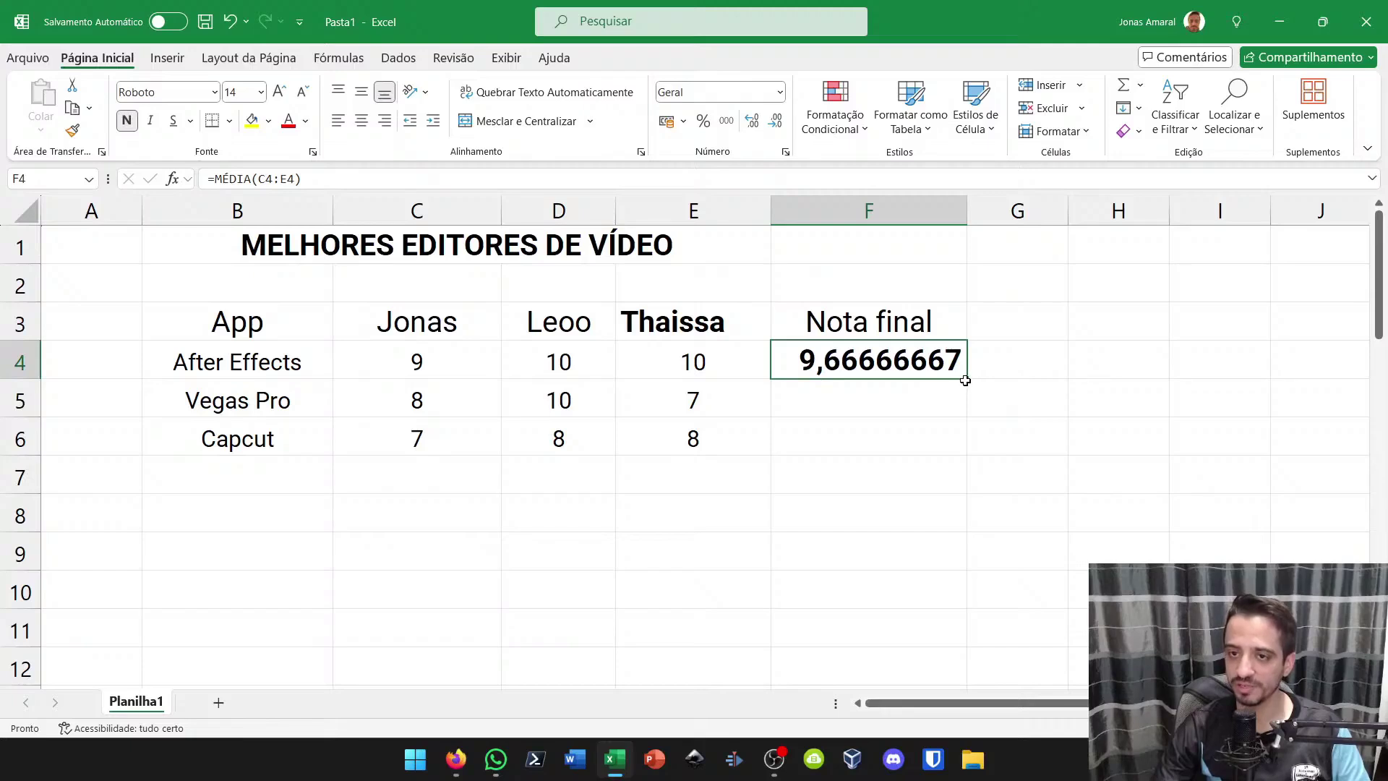
left_click_drag(966, 379, 963, 439)
double_click(865, 398)
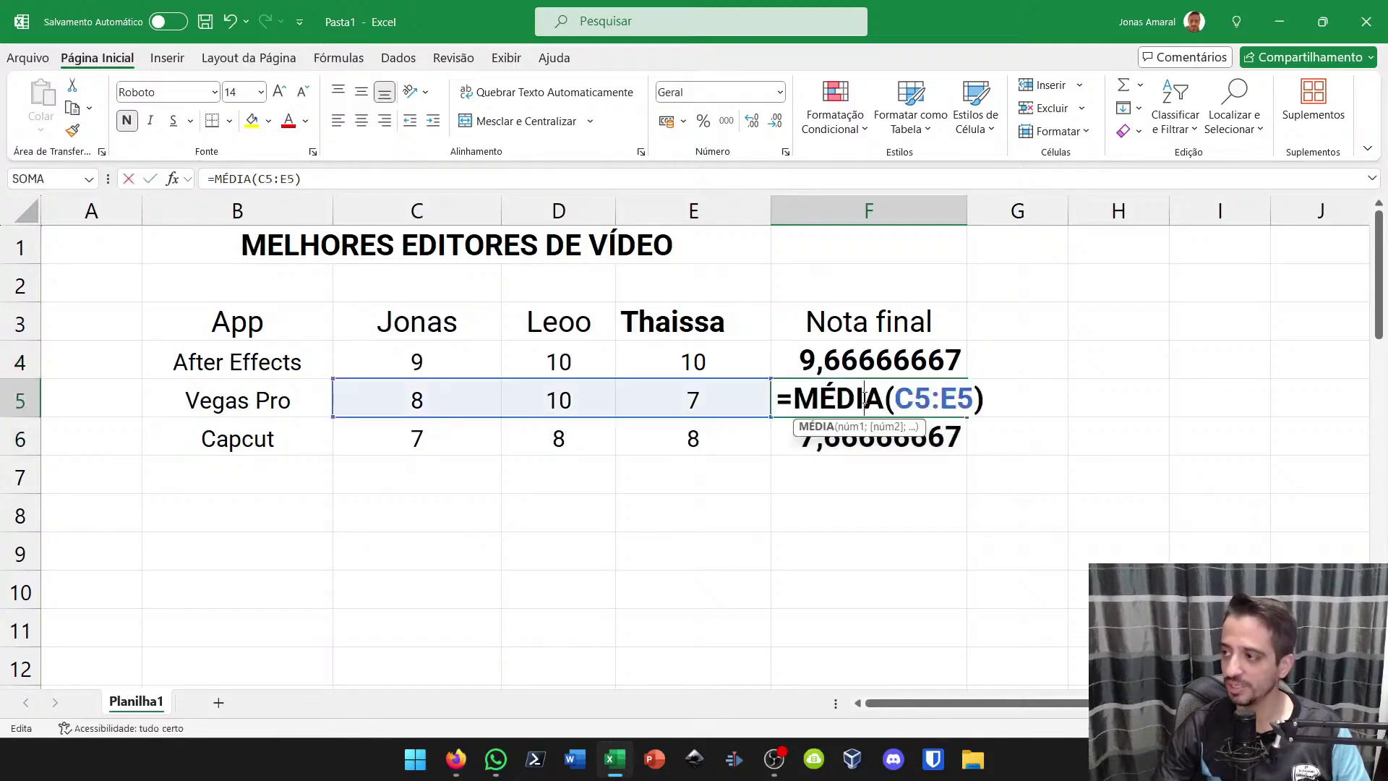
key("Escape")
left_click(803, 445)
double_click(803, 444)
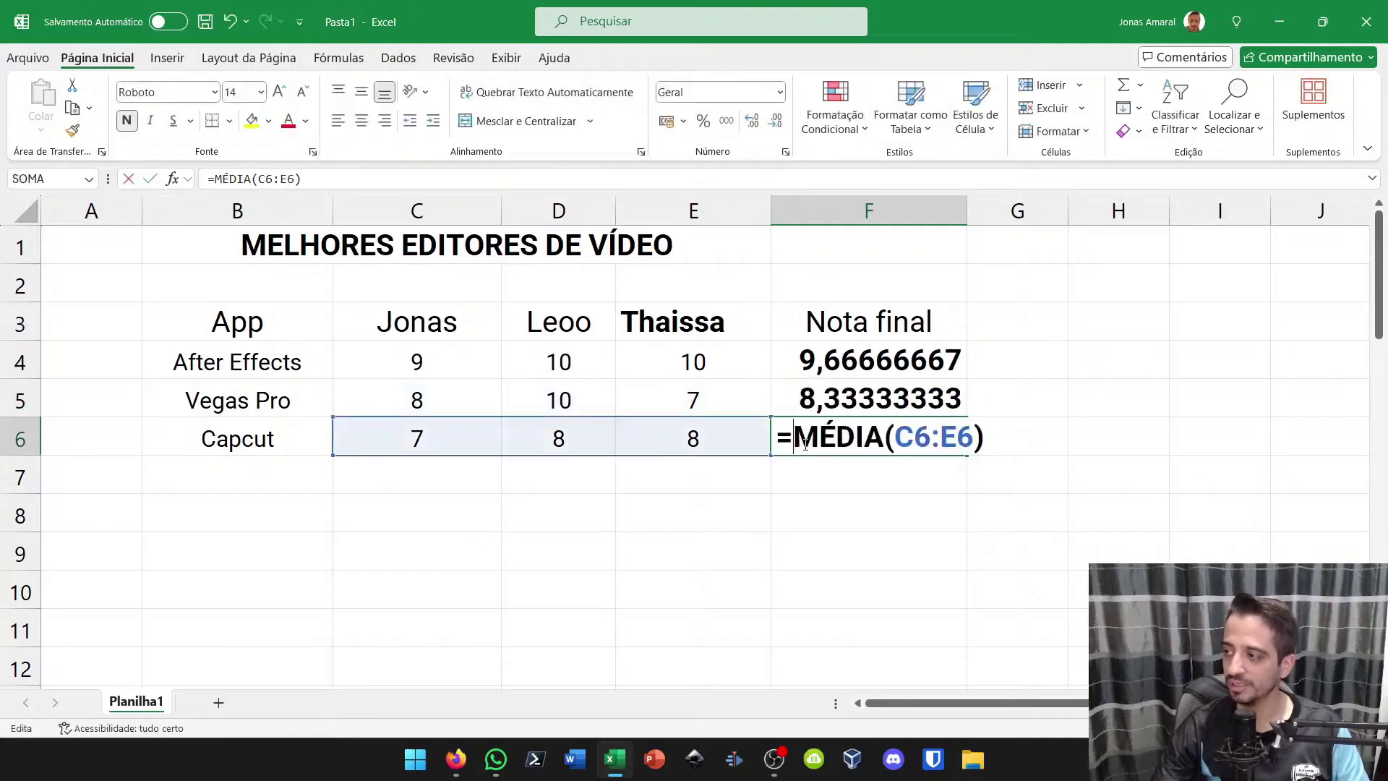
key("Escape")
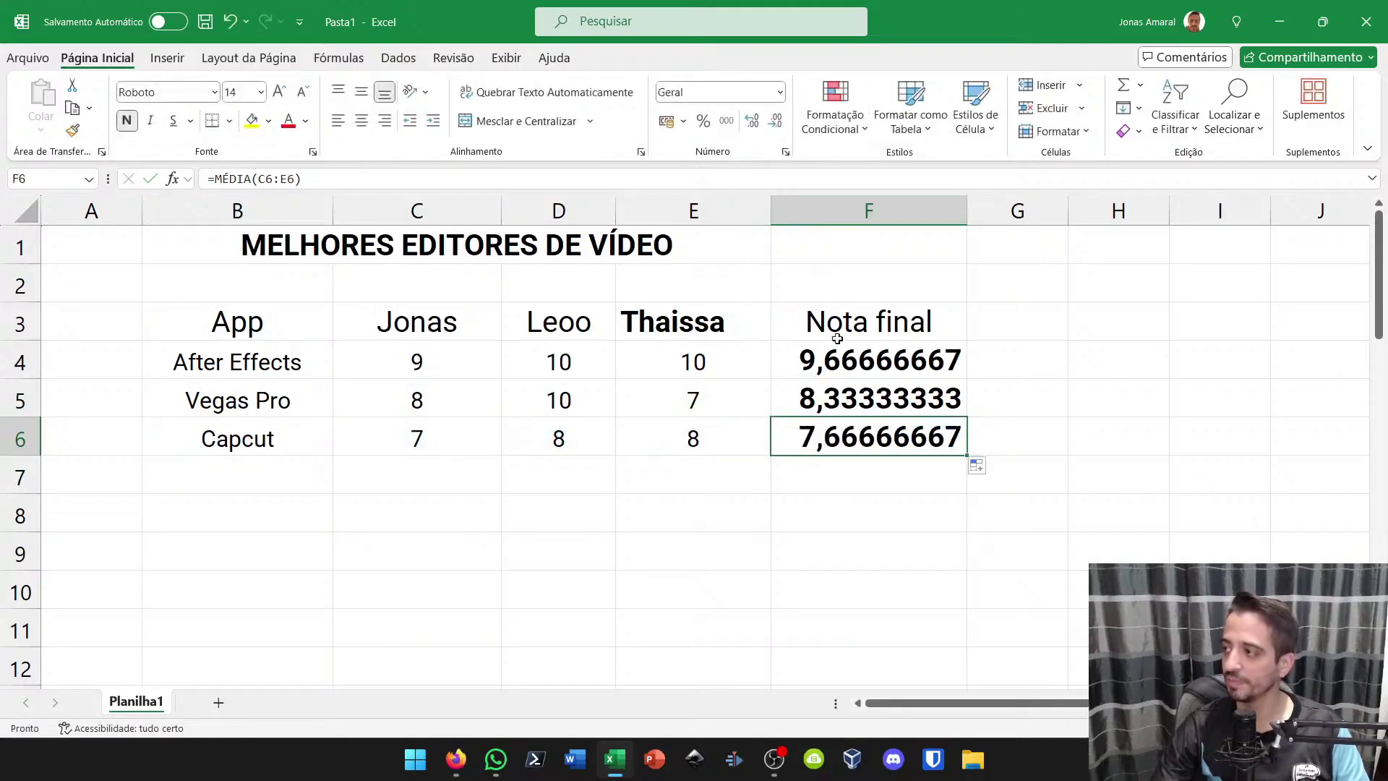
Format F4:F6 as Número, reduced to one decimal: 9,7, 8,3 and 7,7
left_click_drag(844, 365, 835, 423)
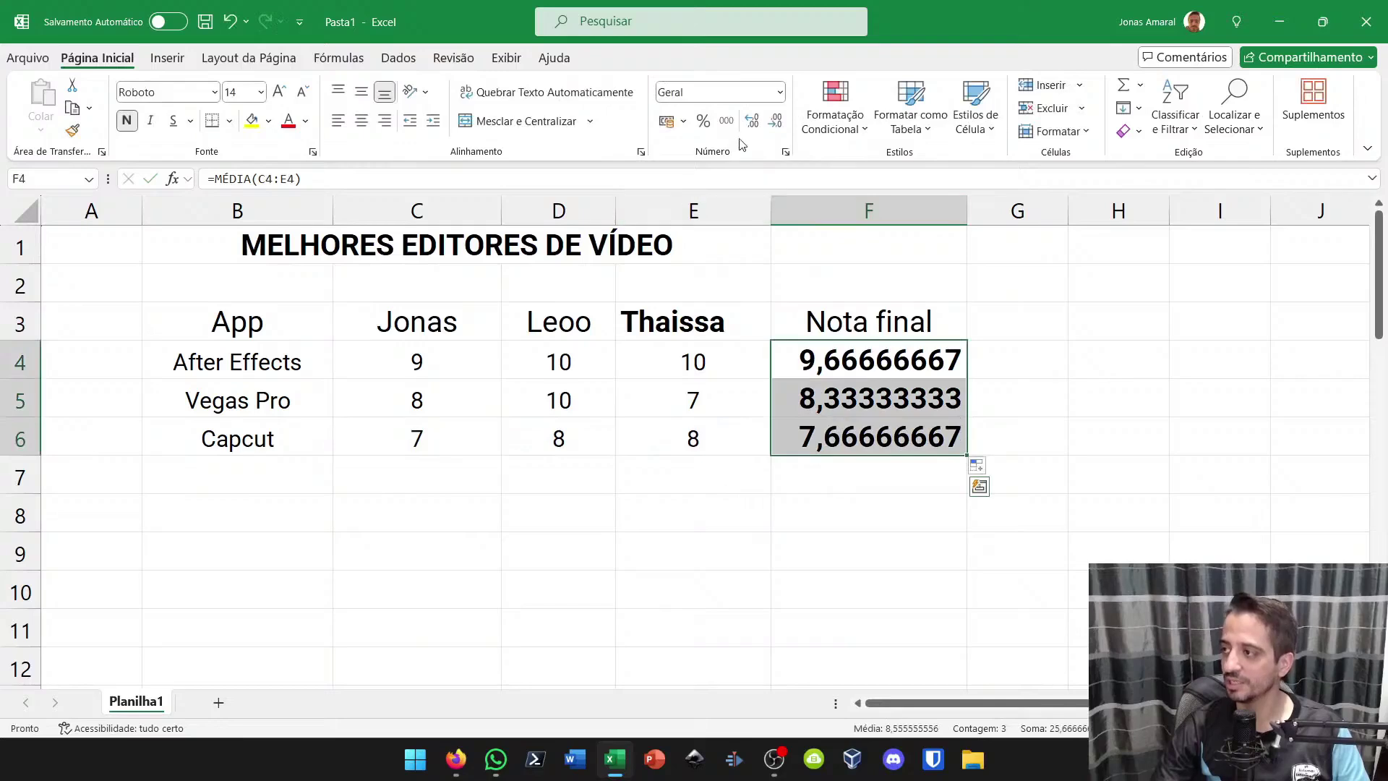
left_click(753, 123)
left_click(753, 123)
left_click(774, 124)
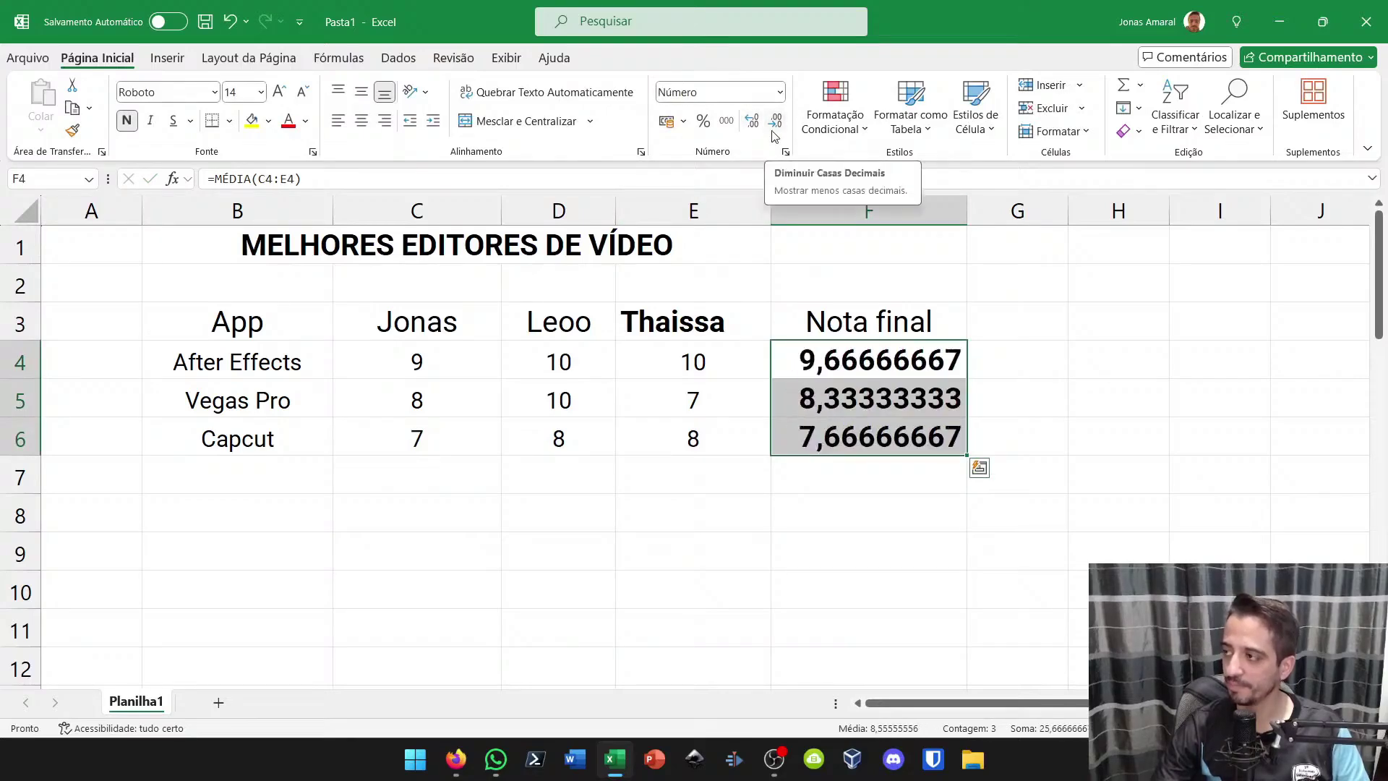
left_click(774, 129)
left_click(774, 128)
left_click(774, 128)
left_click(774, 124)
left_click(774, 124)
left_click(774, 125)
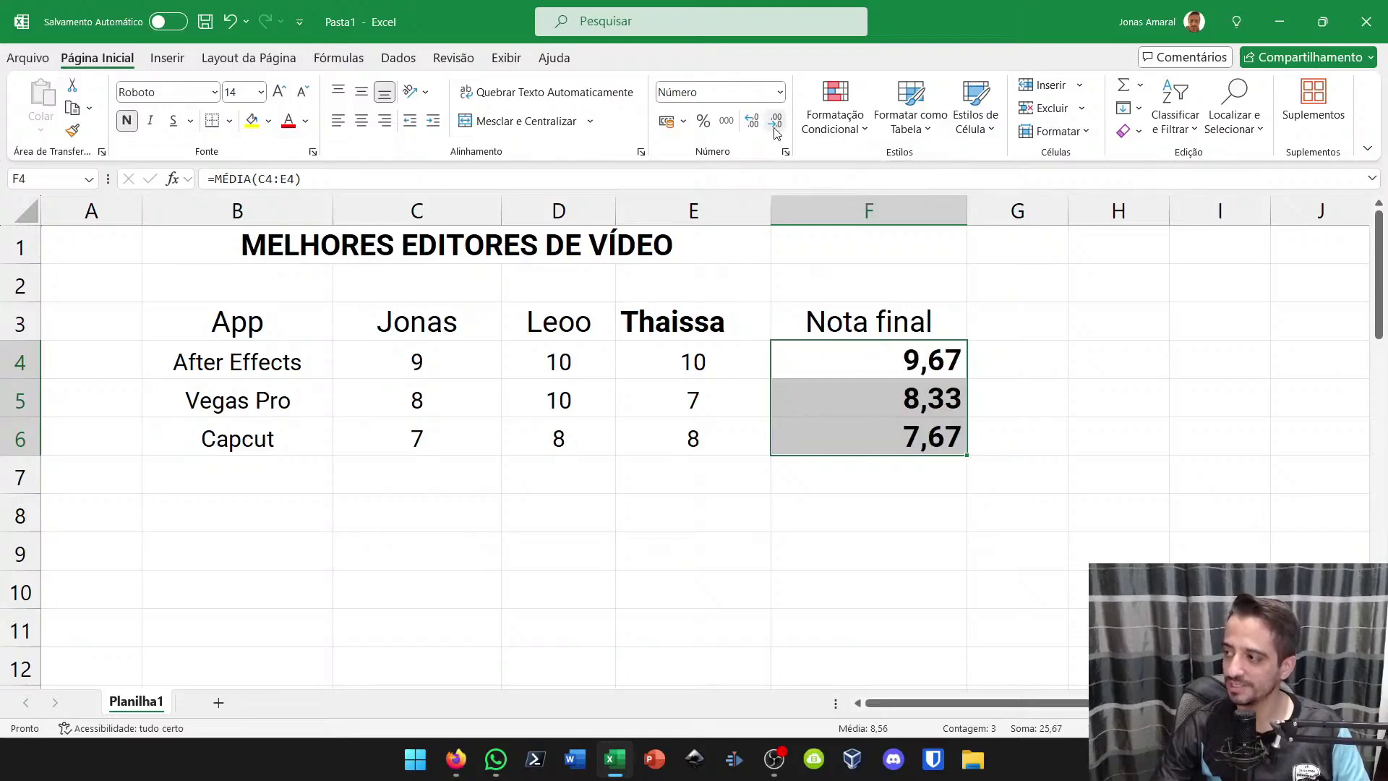
left_click(774, 124)
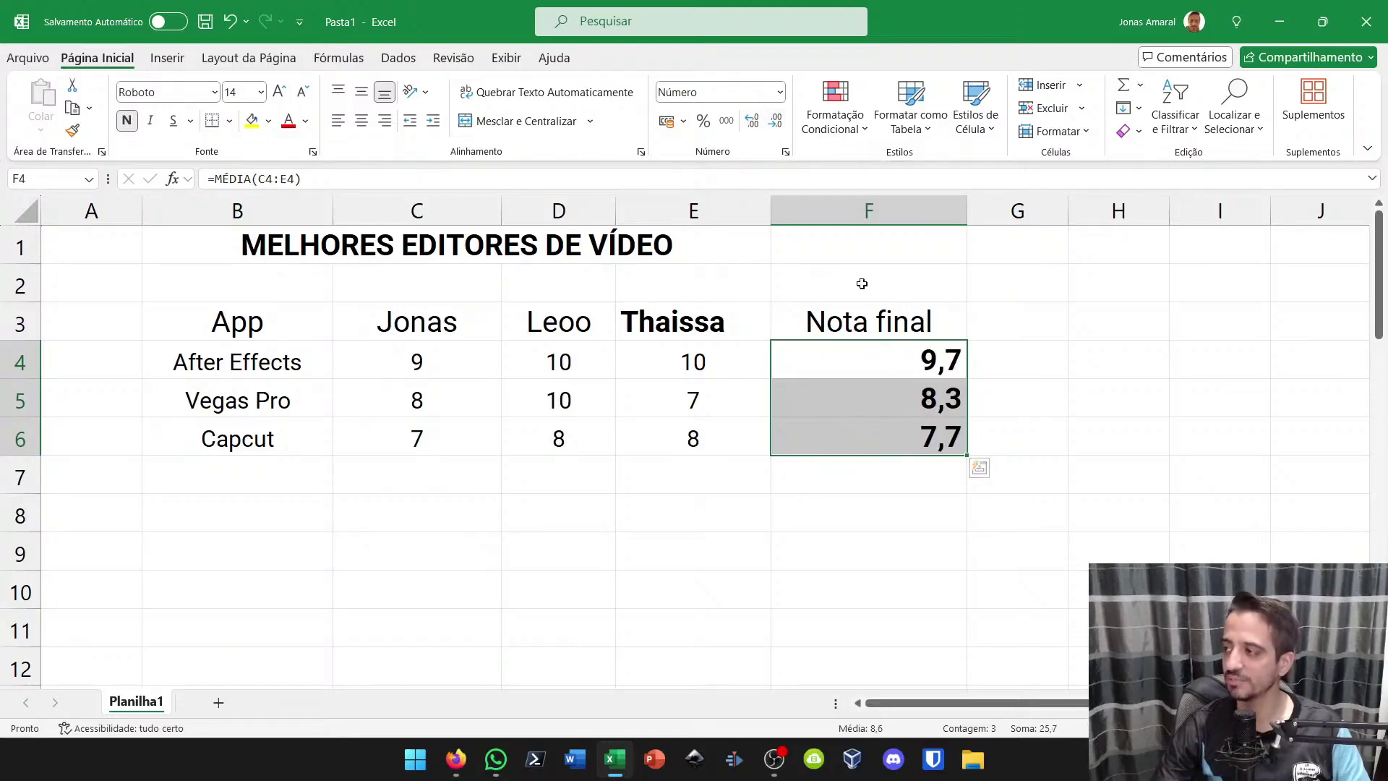
left_click(653, 539)
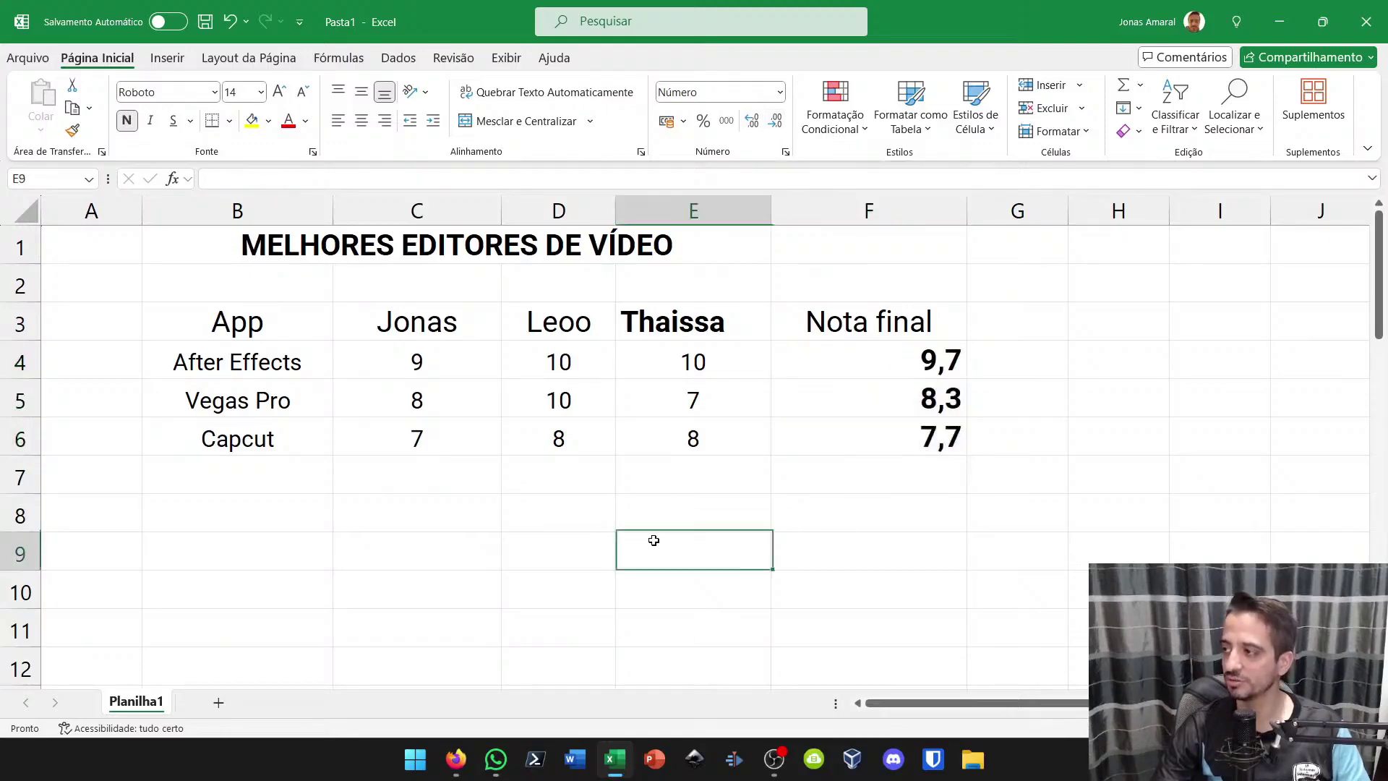
left_click(234, 360)
left_click(846, 363)
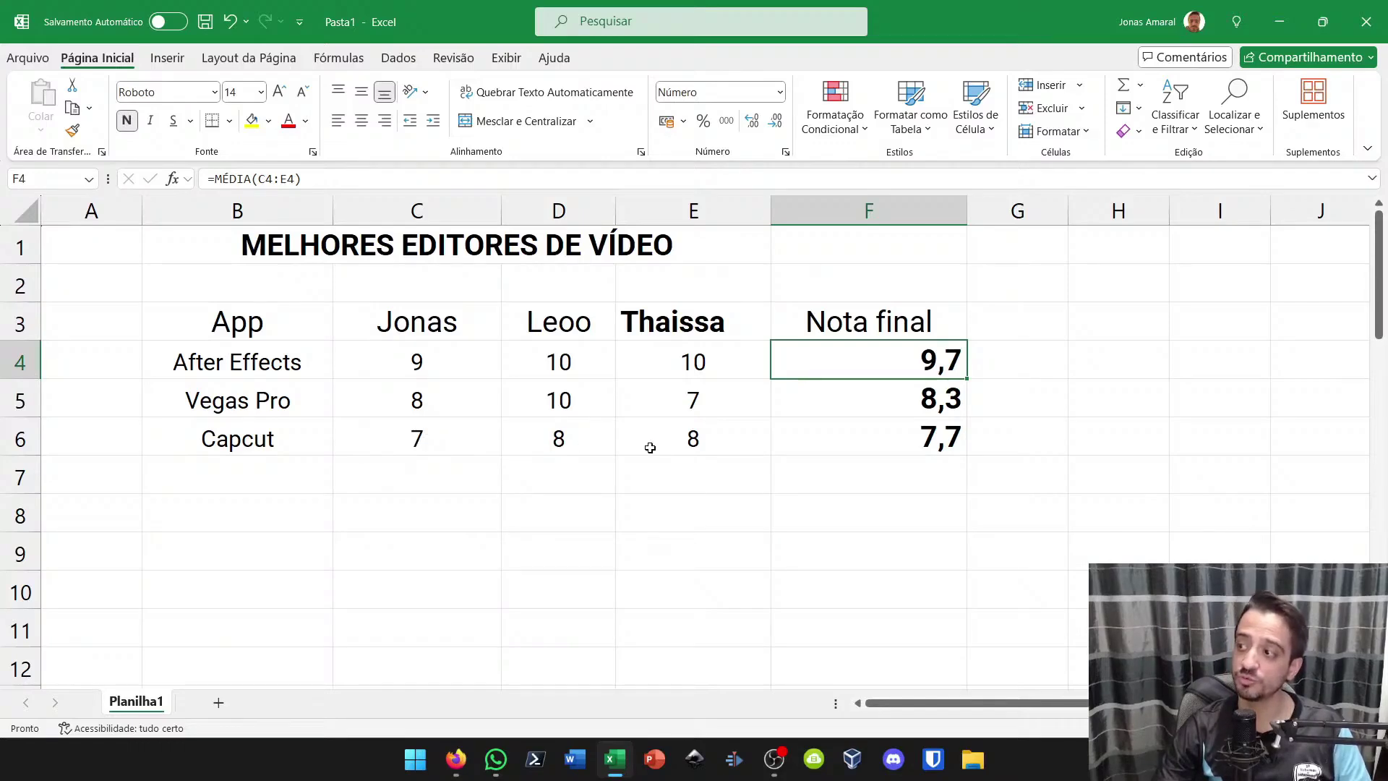
left_click(885, 500)
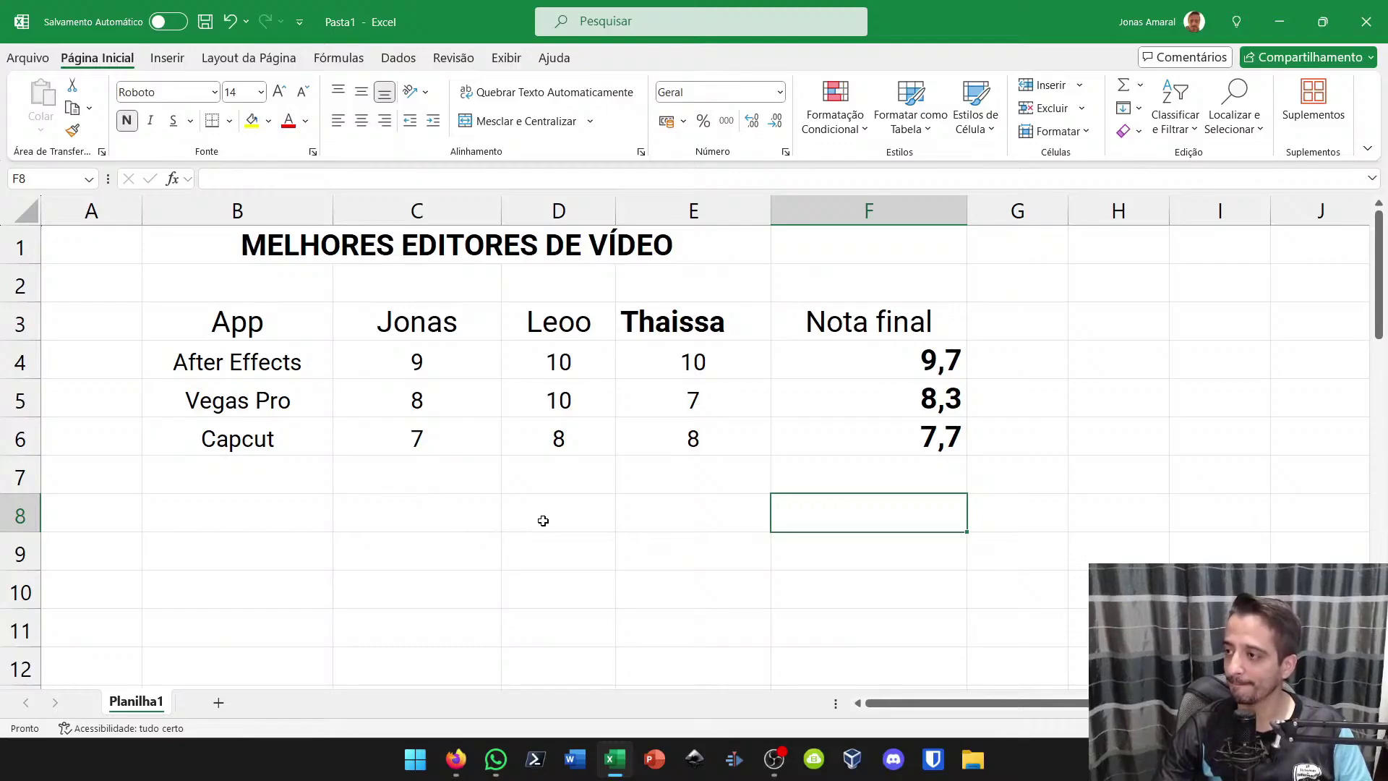
Merge and center the title across B1:F1
left_click_drag(208, 247, 397, 242)
left_click(793, 241)
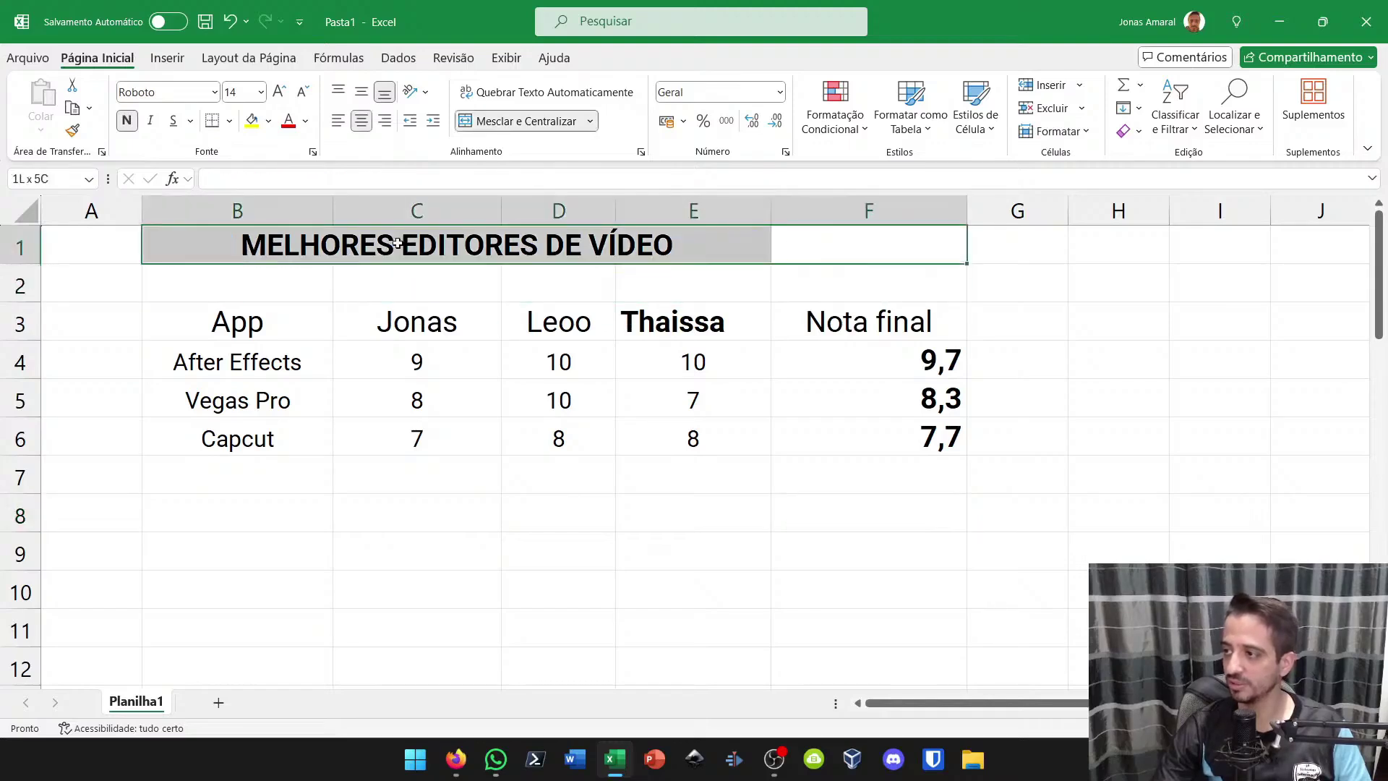
left_click(531, 122)
left_click(429, 457)
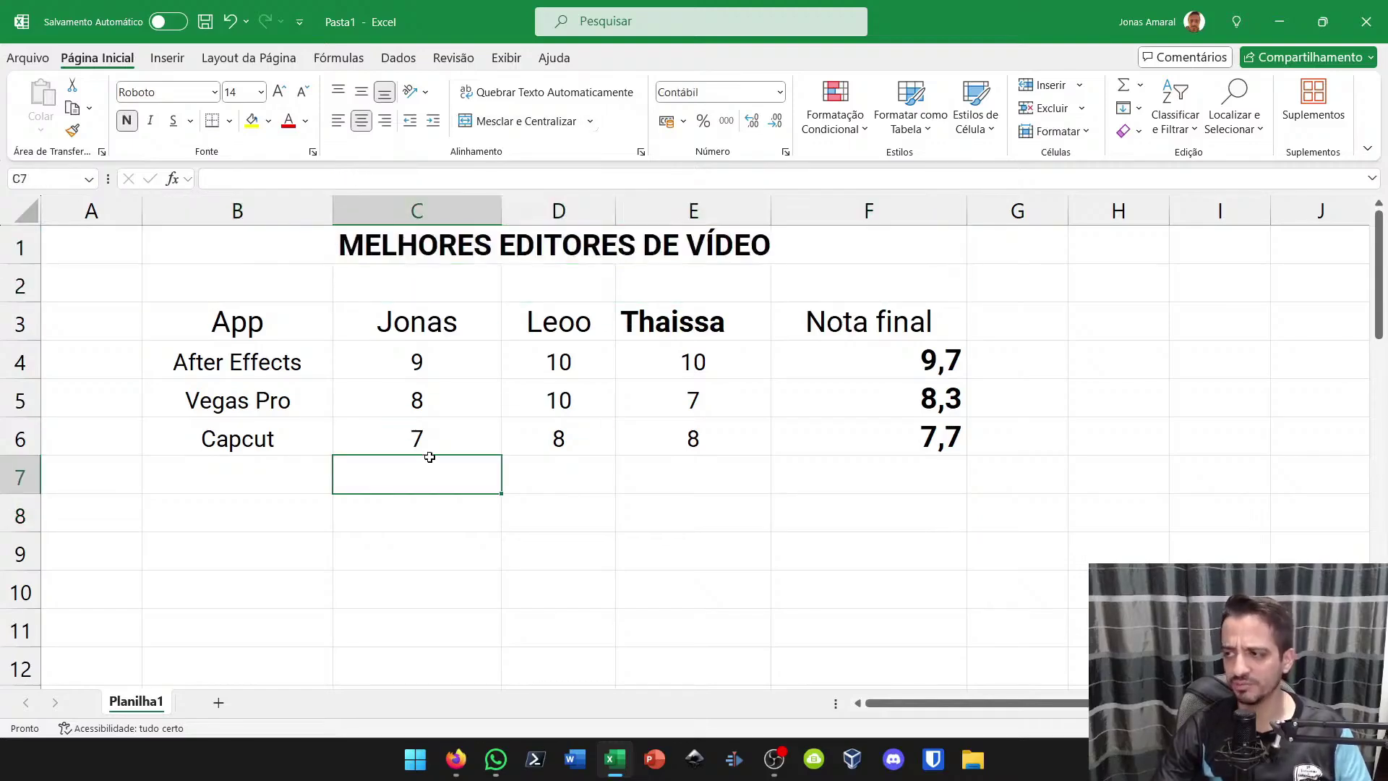
Set the font size of table B3:F6 to 12
left_click_drag(282, 314, 799, 319)
left_click_drag(225, 333, 831, 436)
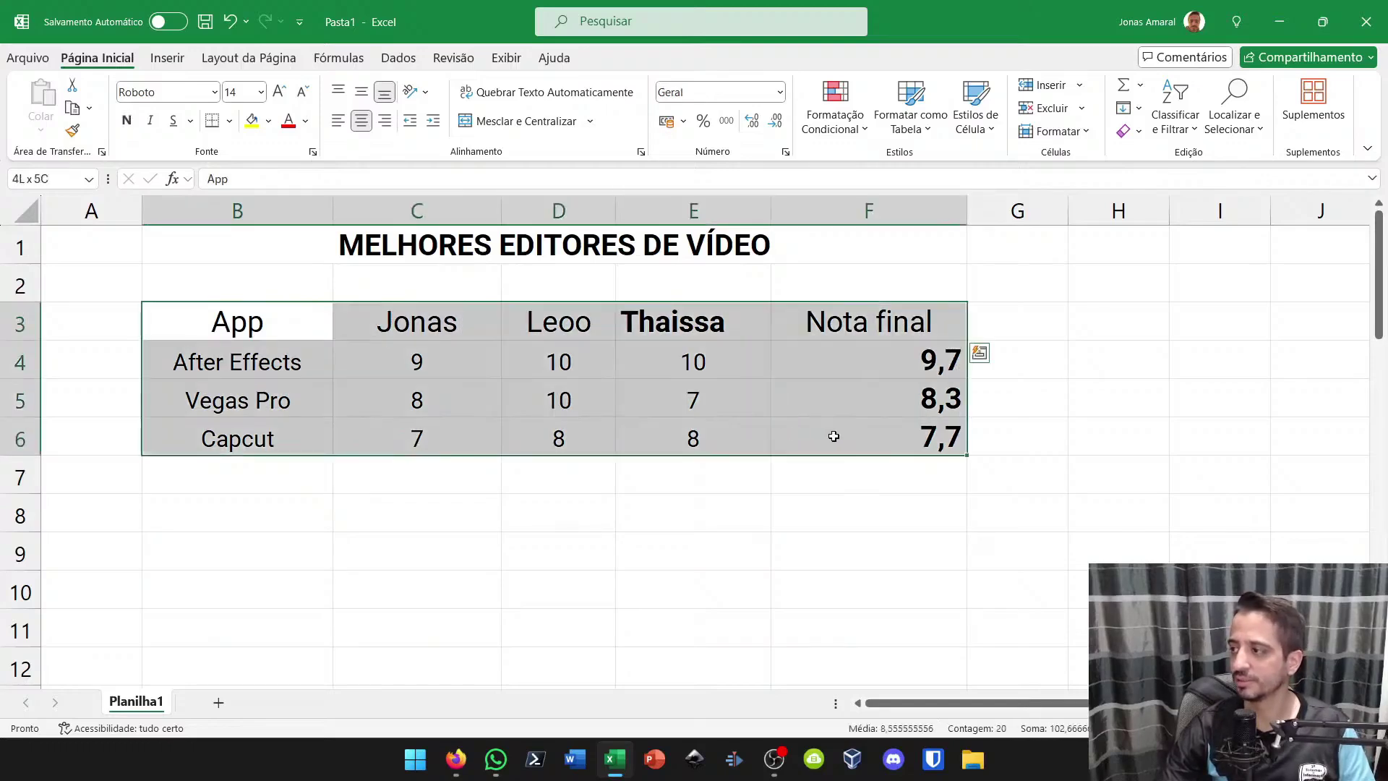
left_click(243, 93)
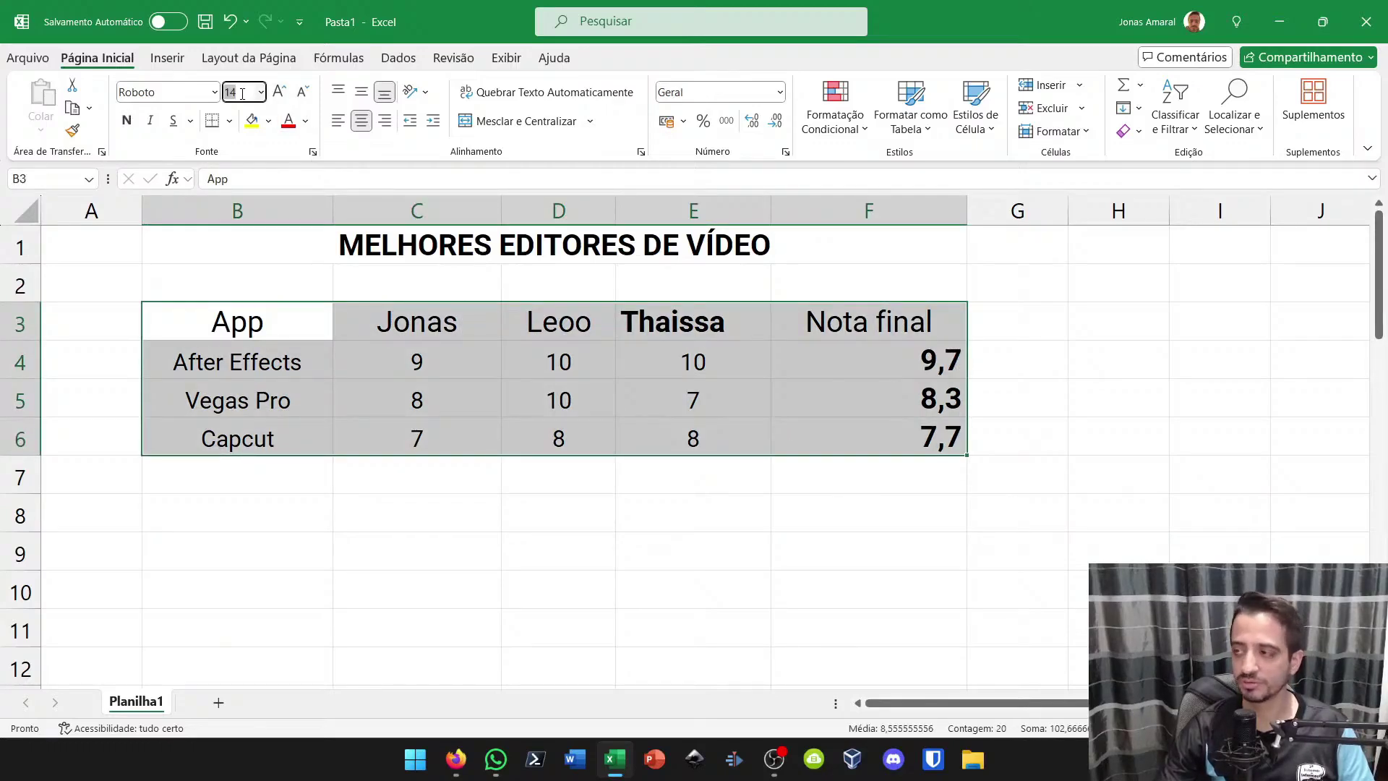
type("12")
key("Return")
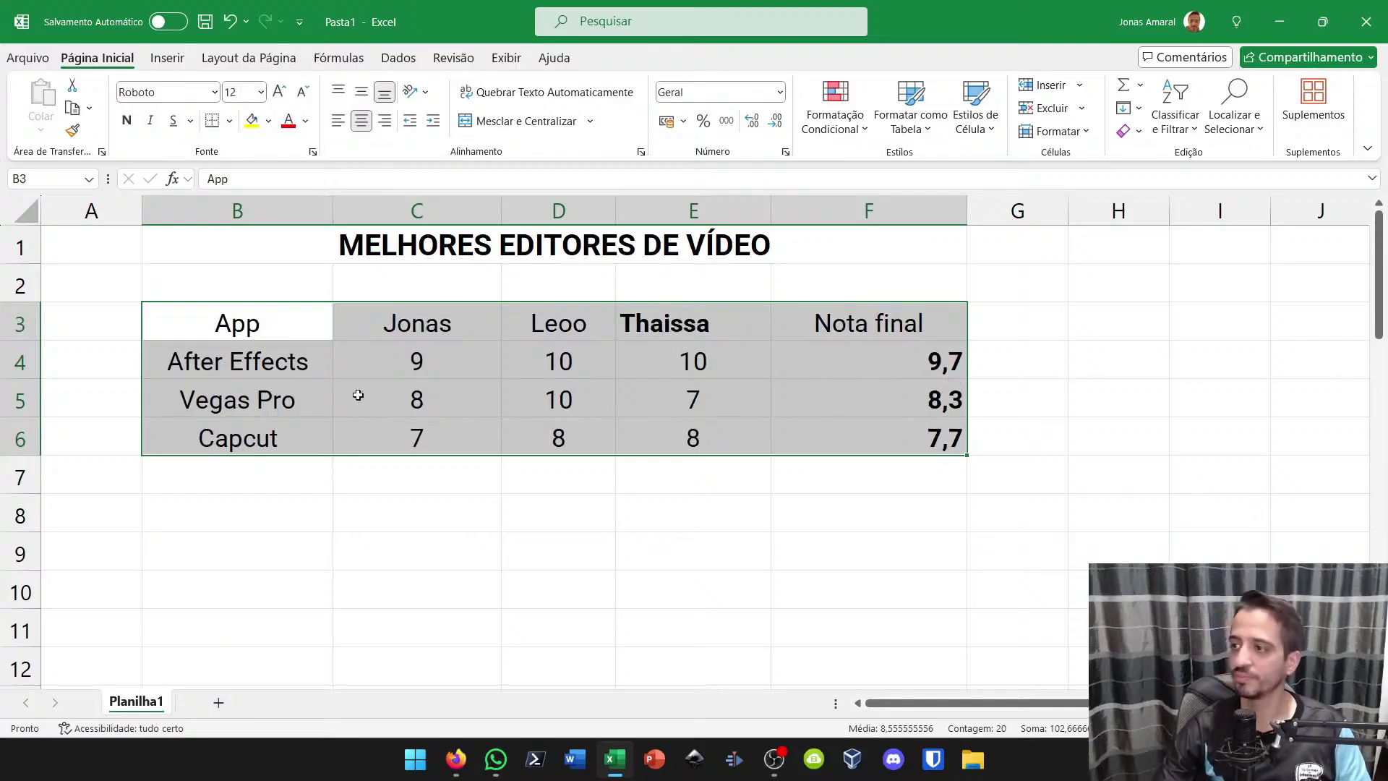
Make header row B3:F3 bold with a grey fill
left_click_drag(307, 320, 829, 323)
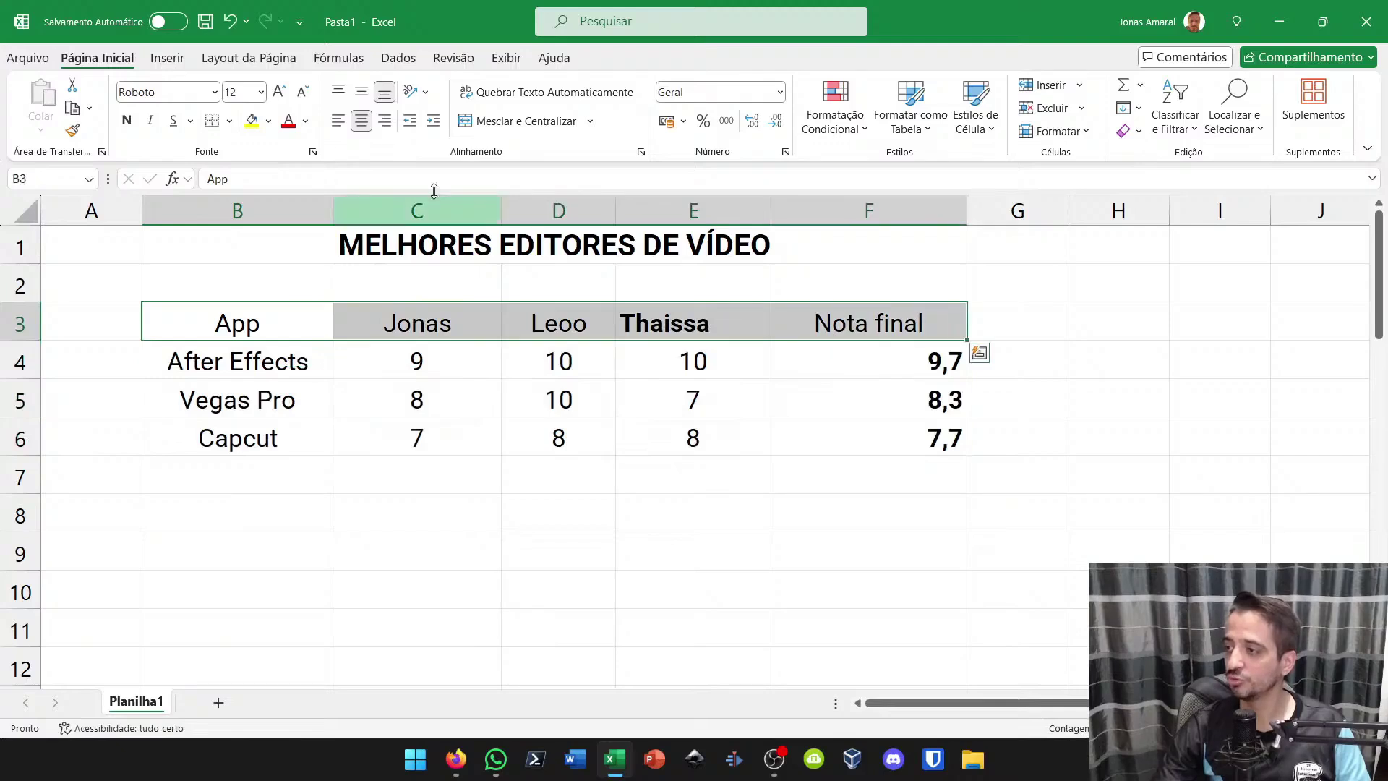
left_click(126, 120)
left_click(268, 122)
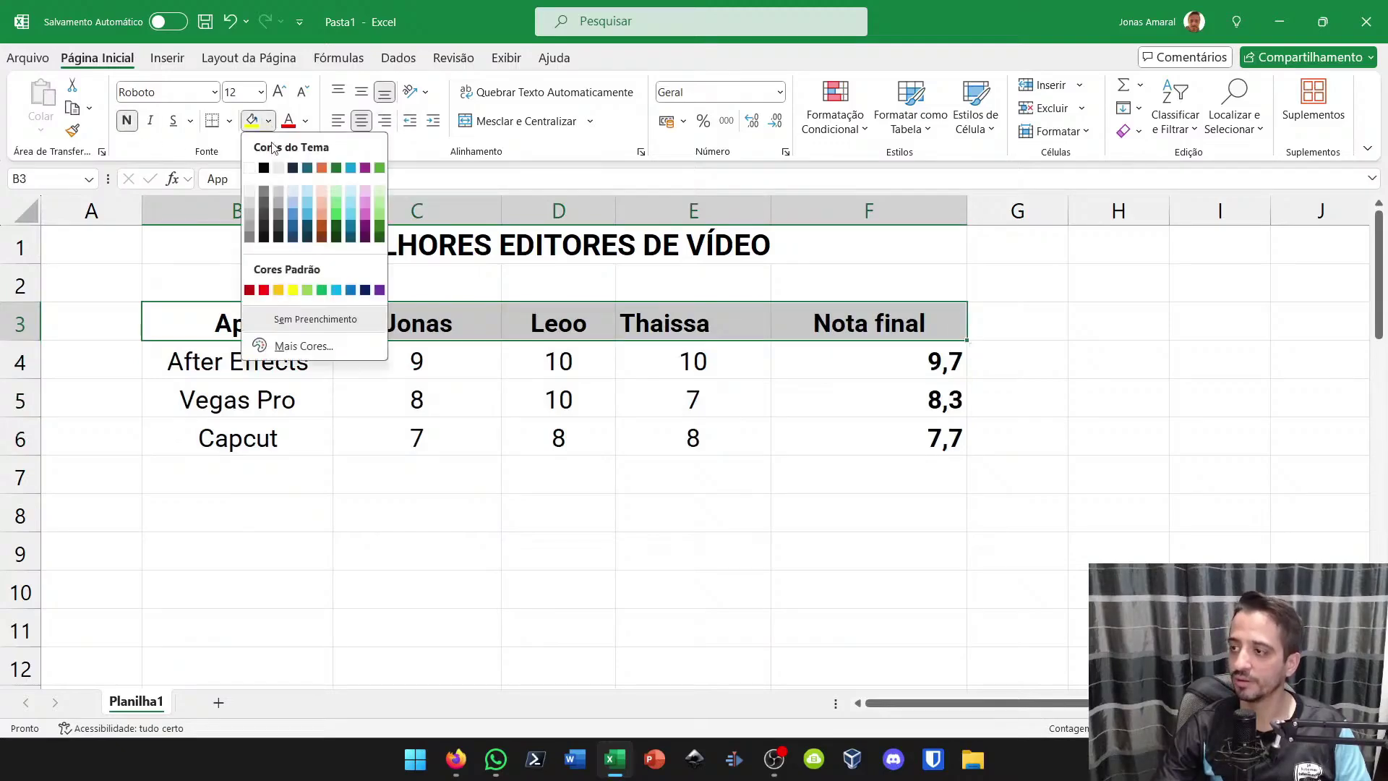
left_click(250, 205)
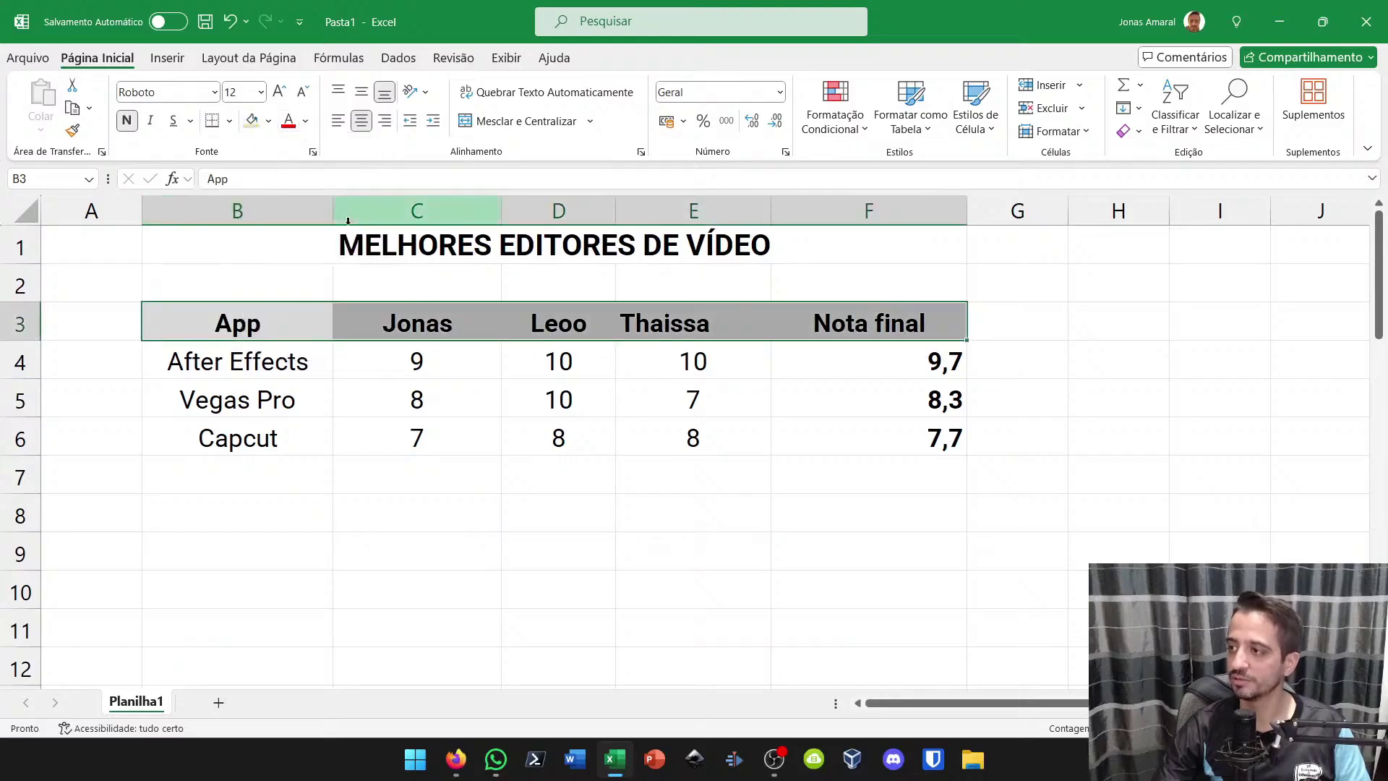
Center the contents of columns B through F
left_click_drag(241, 217, 911, 216)
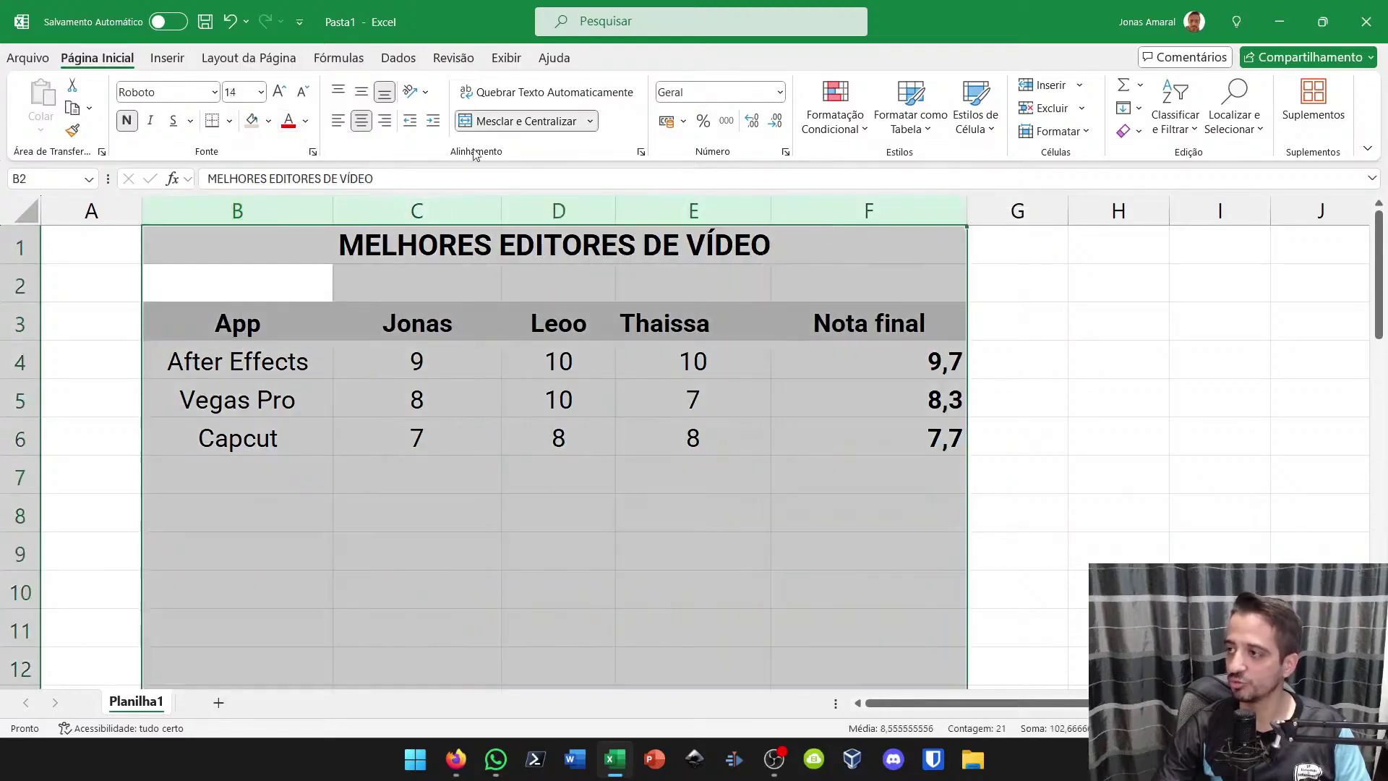
left_click(363, 125)
left_click(362, 123)
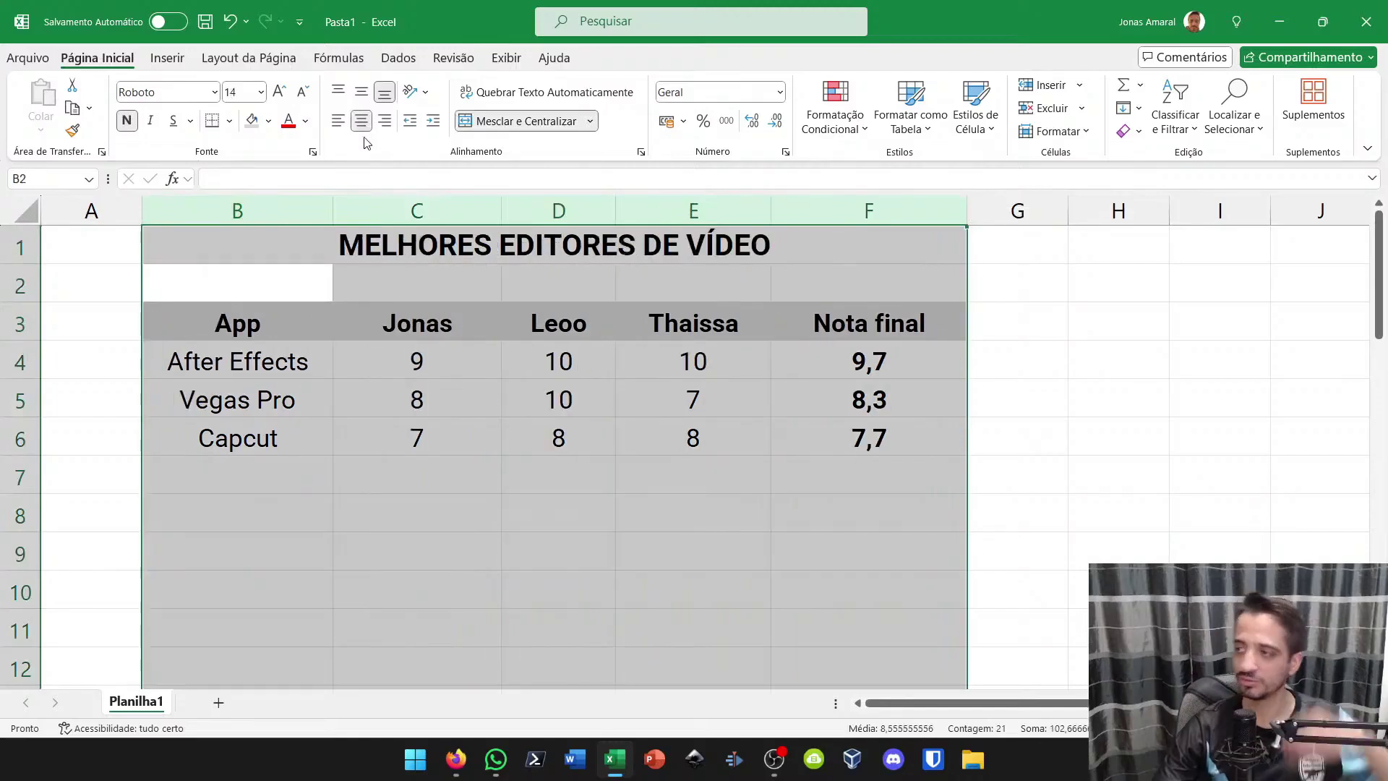
left_click(428, 390)
Widen column B and narrow columns C and E by dragging their borders
left_click_drag(333, 211, 356, 210)
left_click_drag(505, 210, 749, 208)
right_click(749, 209)
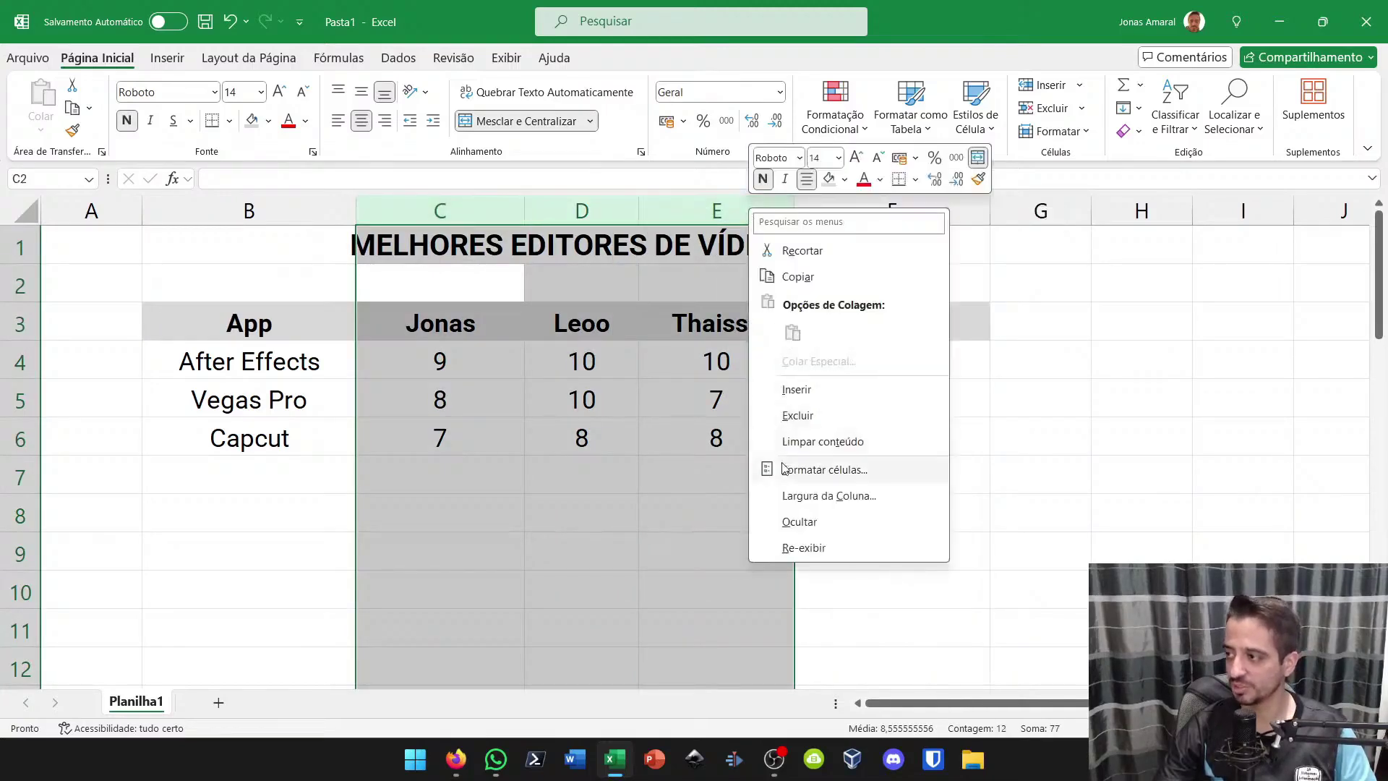
key("Escape")
left_click(553, 357)
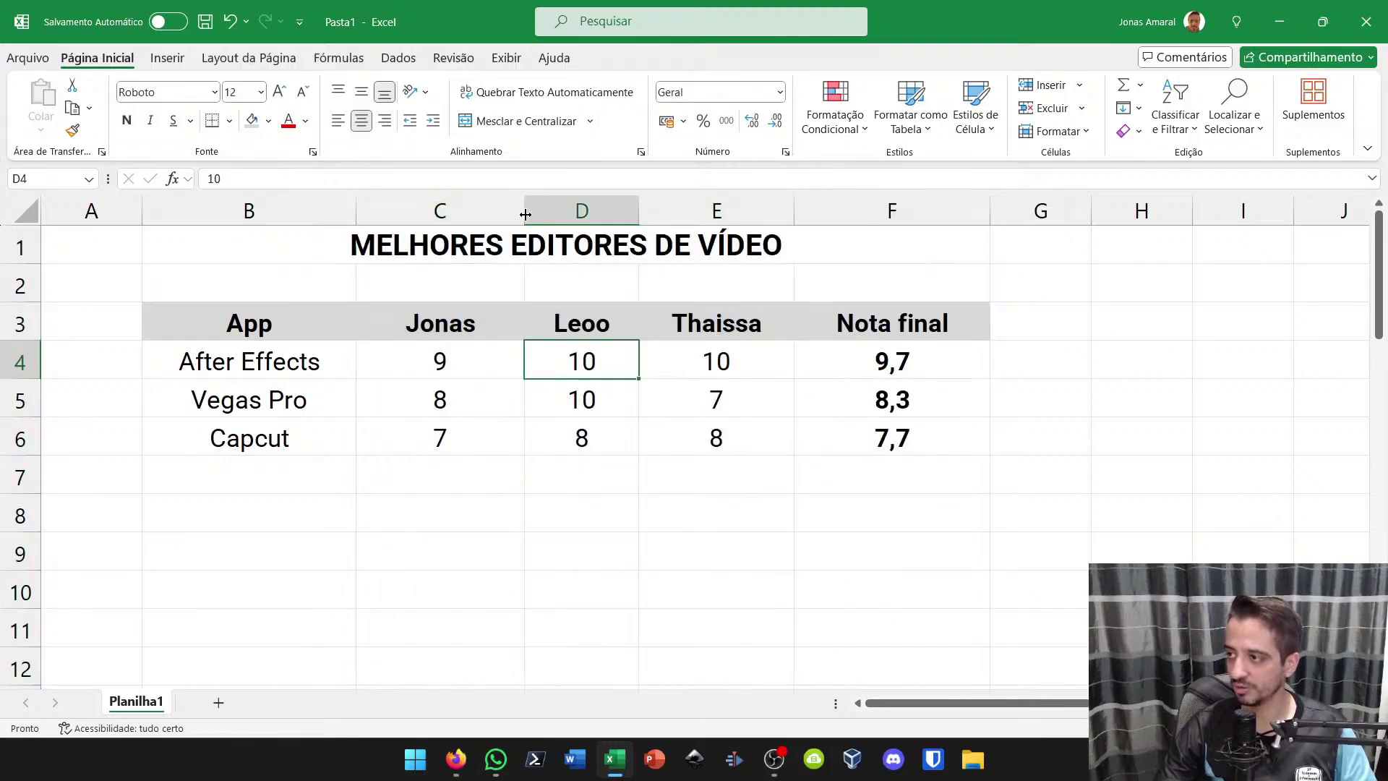
left_click_drag(525, 214, 500, 214)
mouse_move(766, 209)
left_mouse_down()
mouse_move(714, 209)
mouse_move(739, 213)
left_mouse_up()
left_click(663, 209)
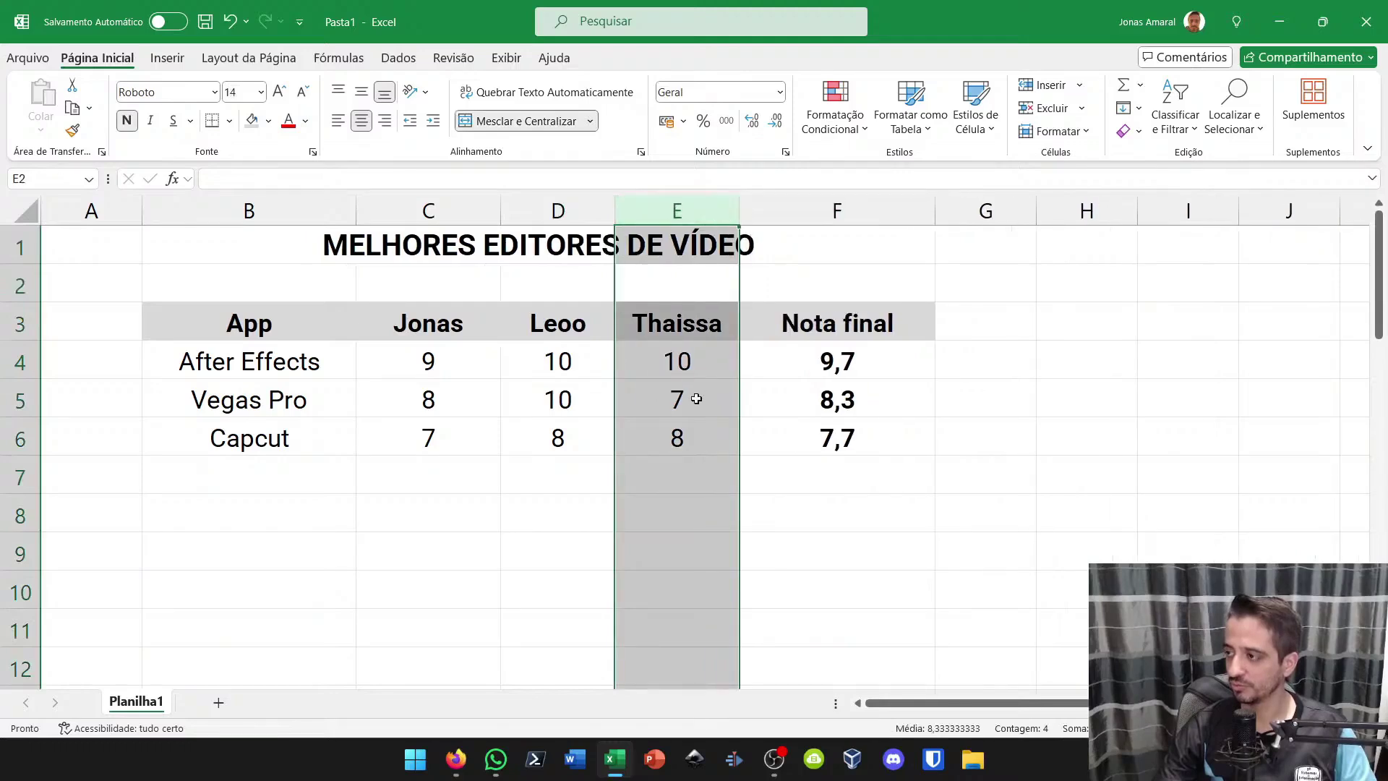
left_click(697, 399)
Change column E's width from 10,11 to 11
right_click(683, 213)
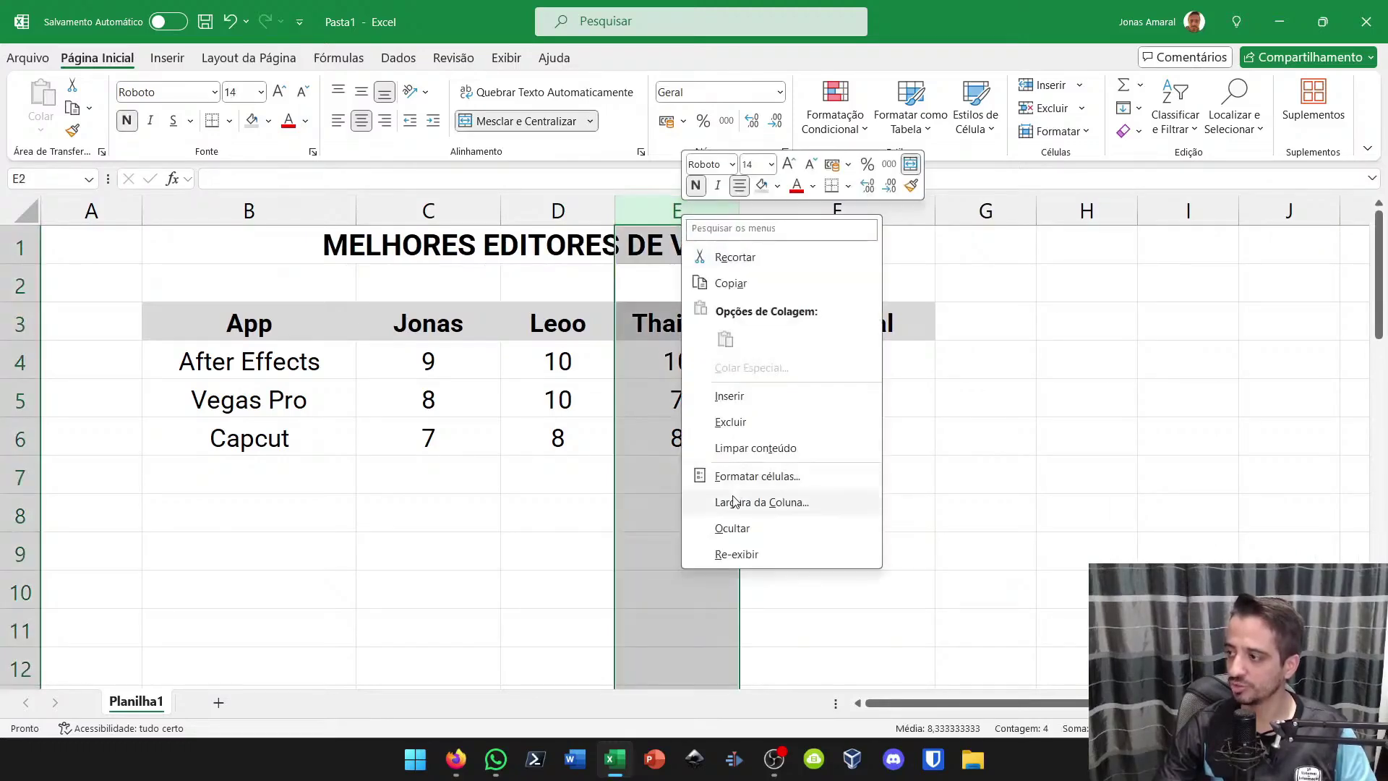
left_click(731, 501)
left_click(770, 517)
left_click_drag(770, 517, 662, 508)
type("11")
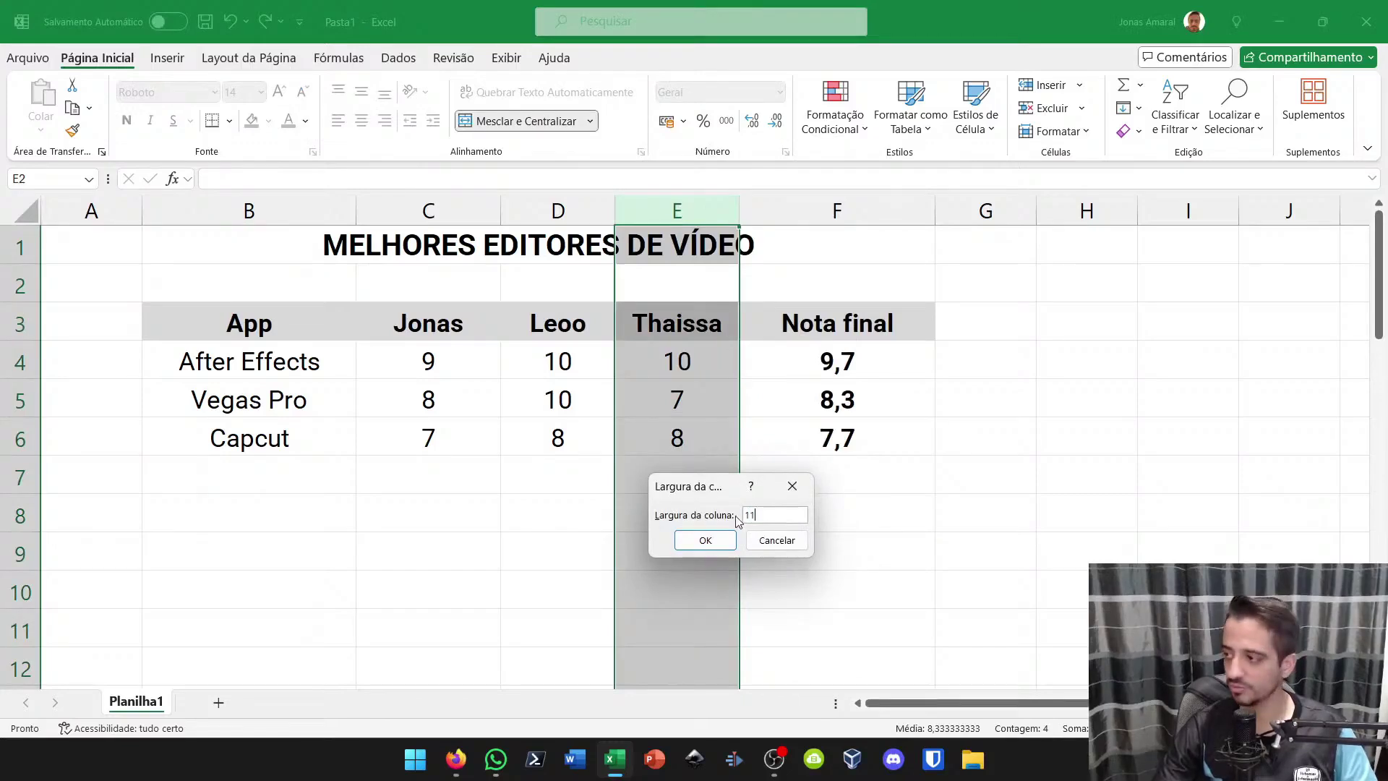
left_click(705, 540)
Set columns C to E to a width of 11
left_click_drag(426, 211, 617, 211)
right_click(618, 211)
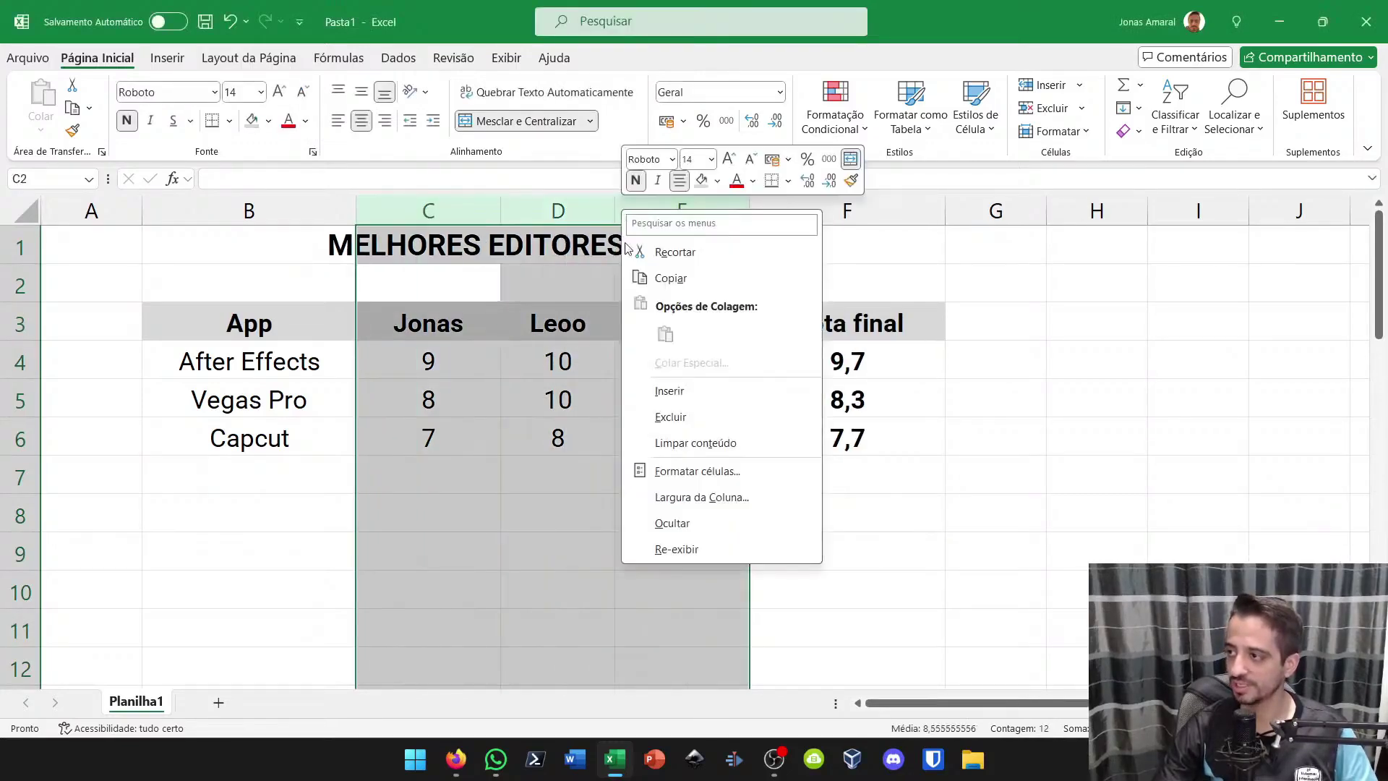
left_click(672, 495)
type("11")
key("Return")
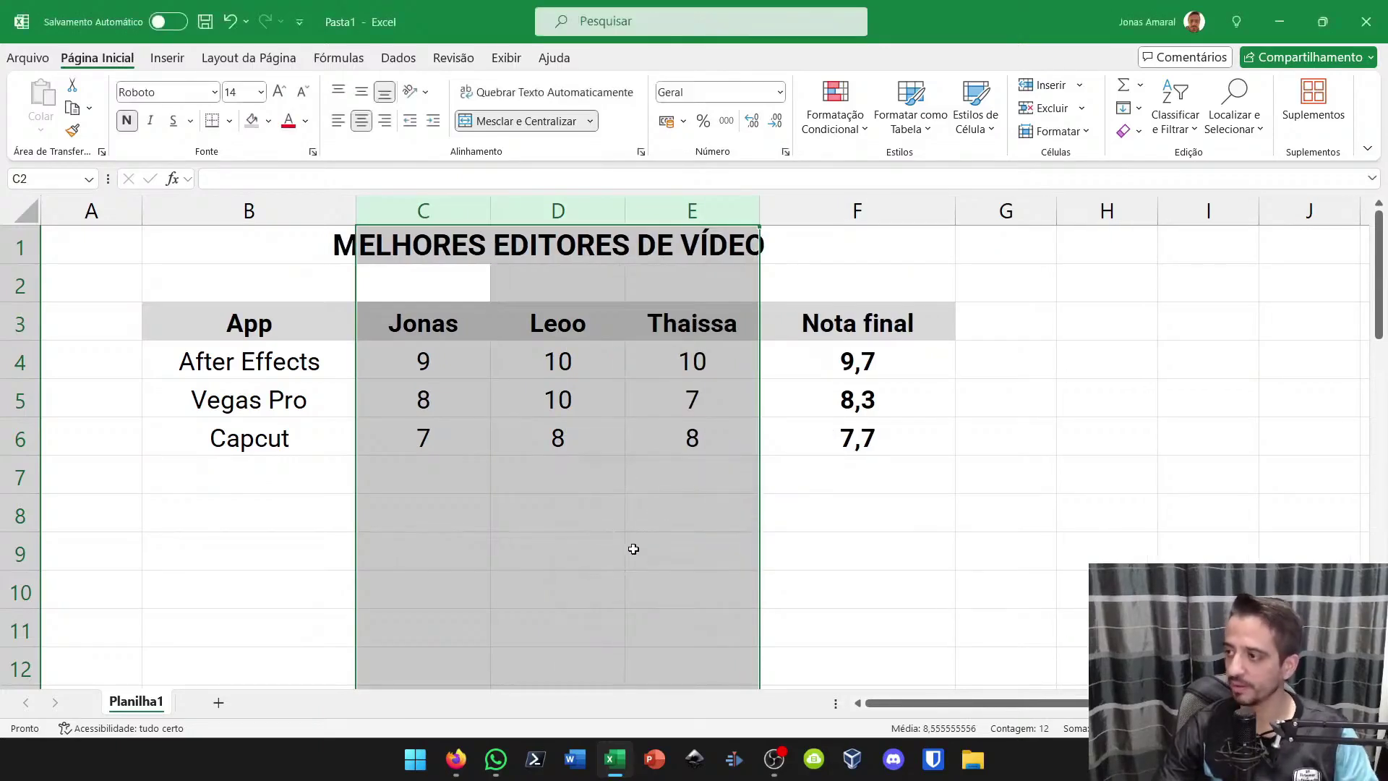
key("Down")
key("Down")
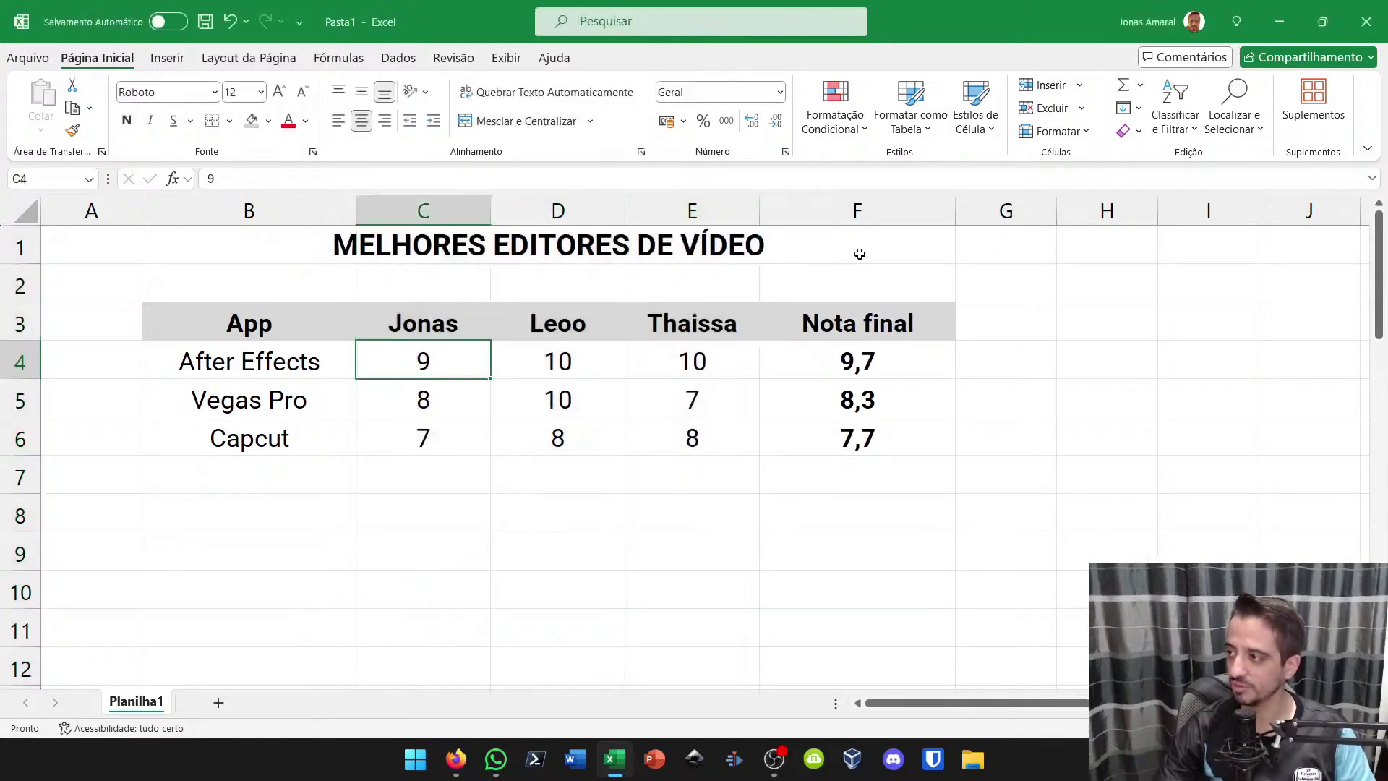
Set column F to width 12, then widen it to fit Nota final
right_click(866, 211)
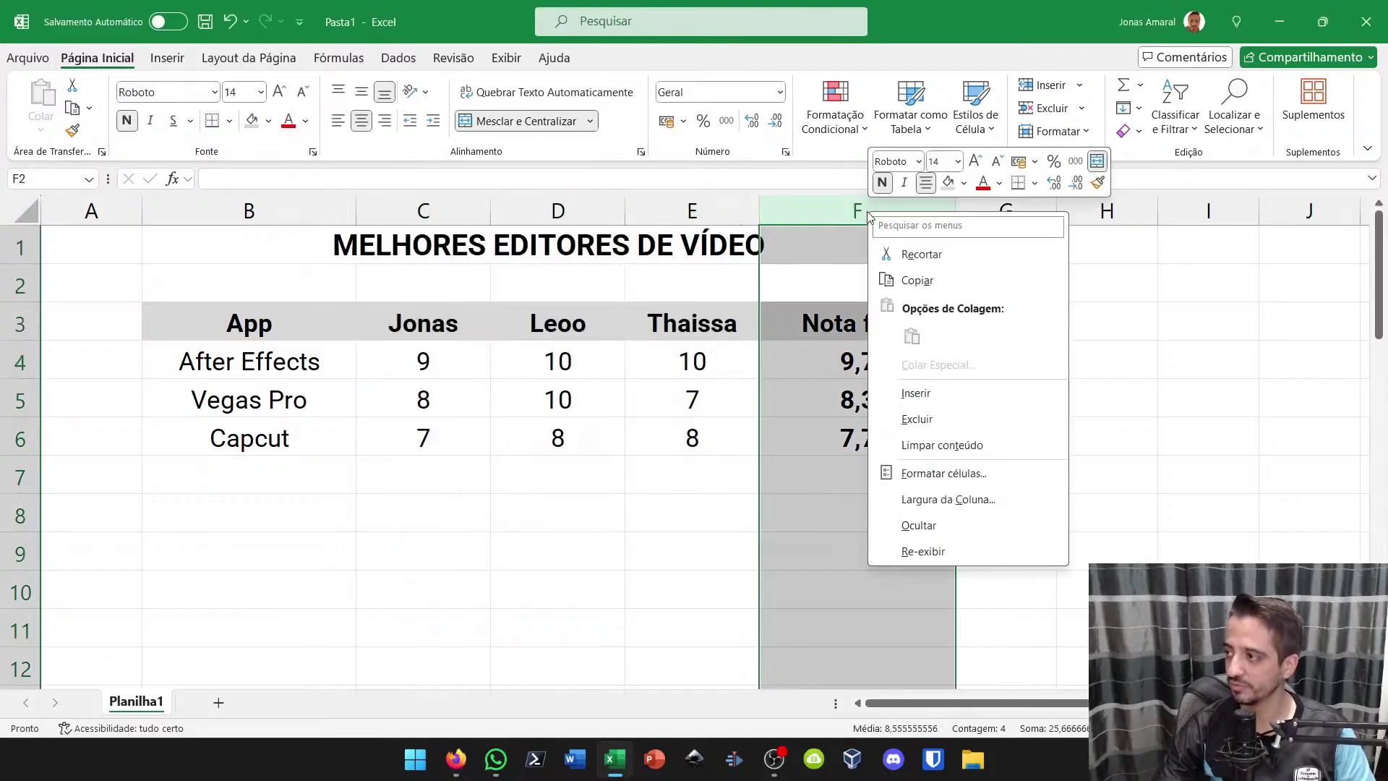
left_click(908, 500)
type("12")
left_click(879, 541)
left_click(882, 518)
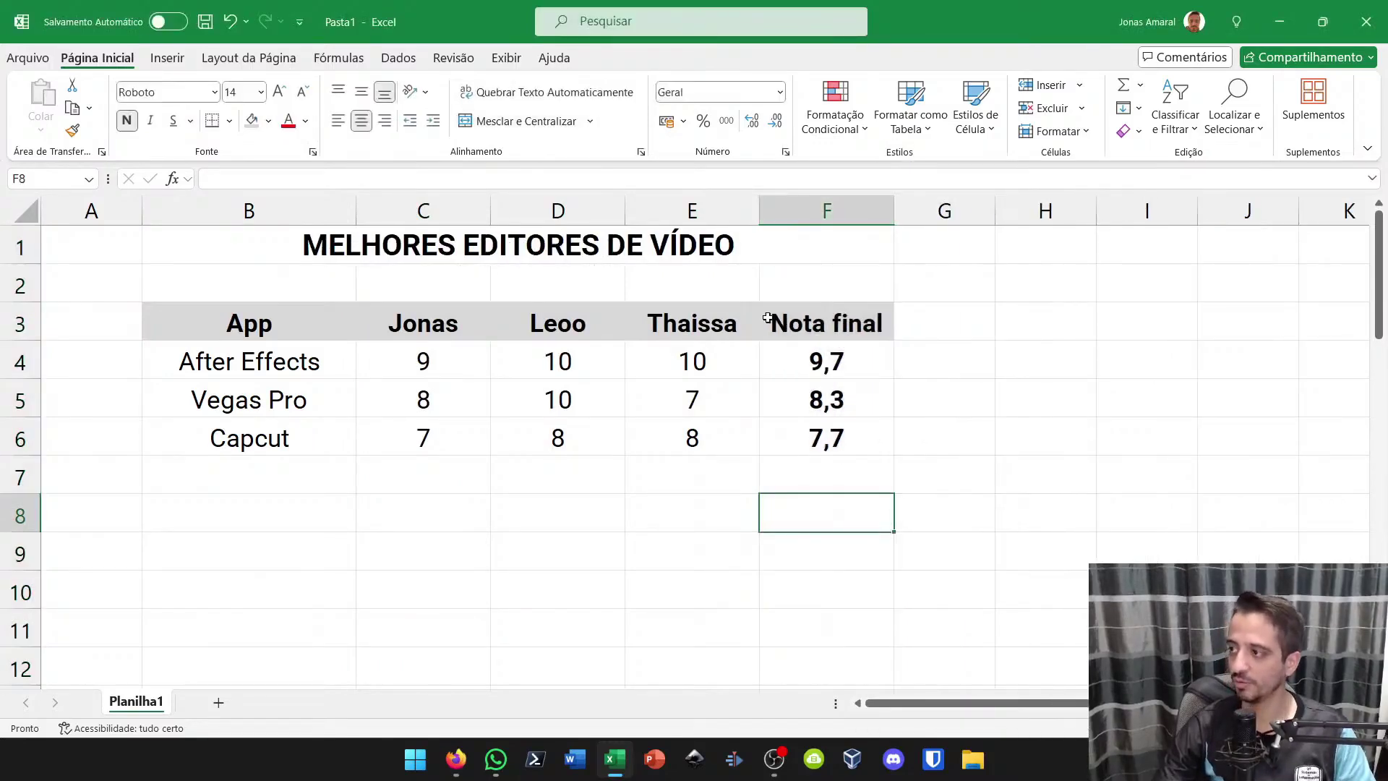
left_click_drag(893, 210, 933, 211)
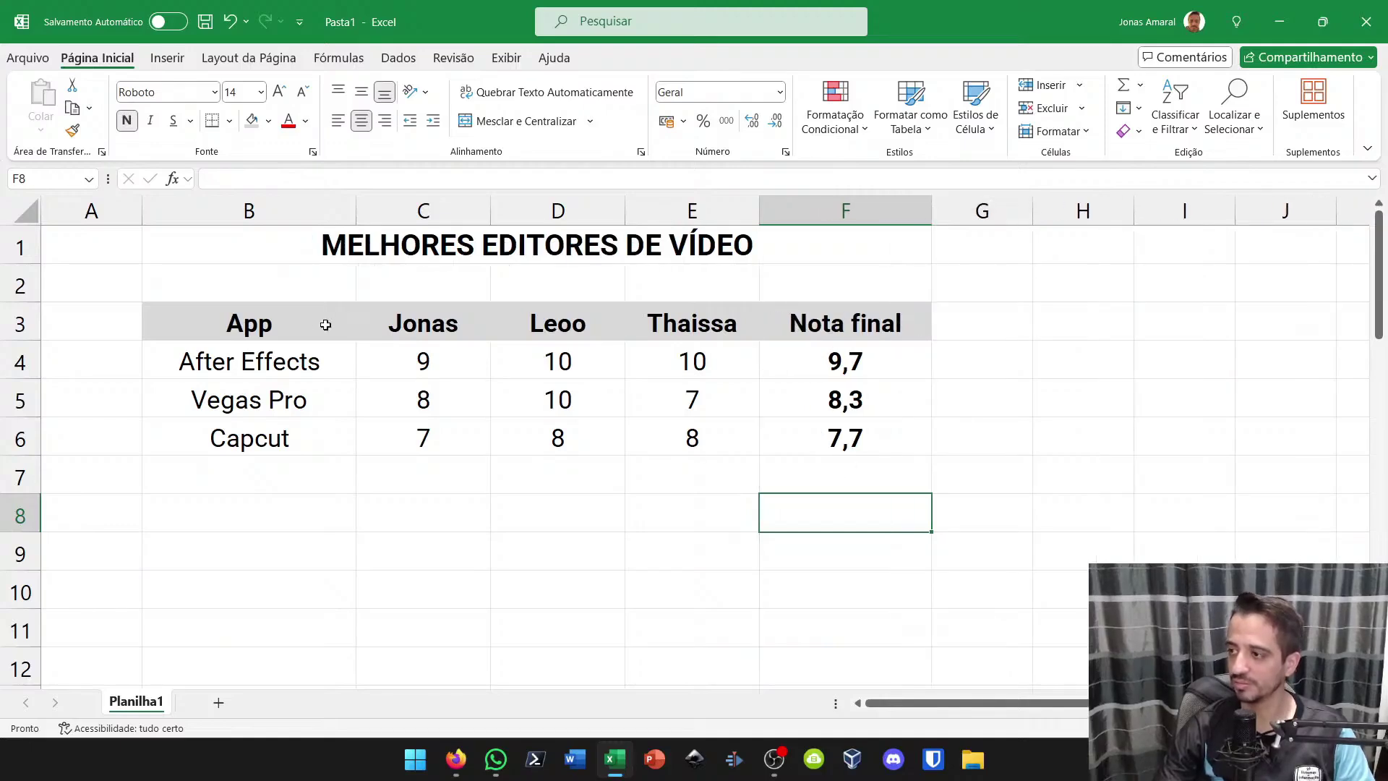
left_click(230, 328)
left_click_drag(230, 327, 846, 438)
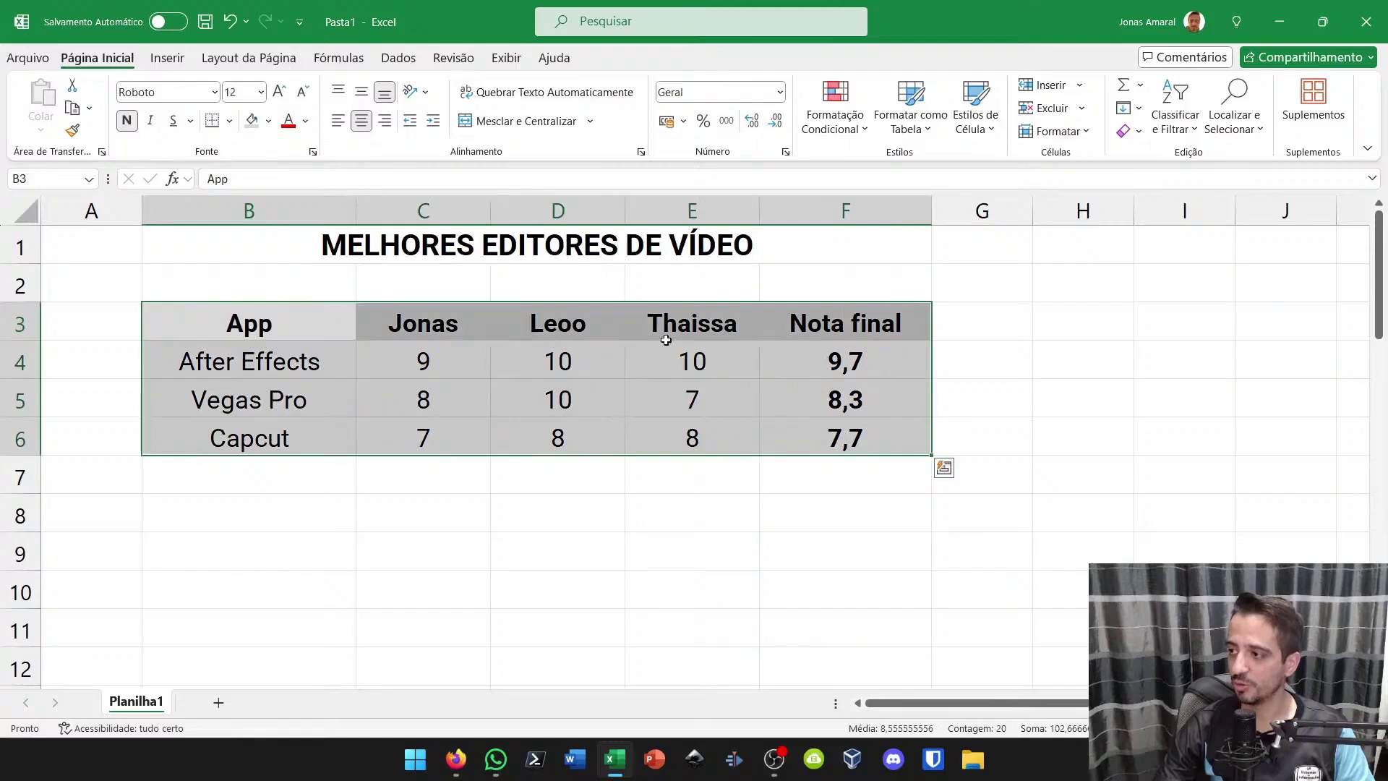
Apply Todas as Bordas to every cell of table B3:F6
left_click(230, 121)
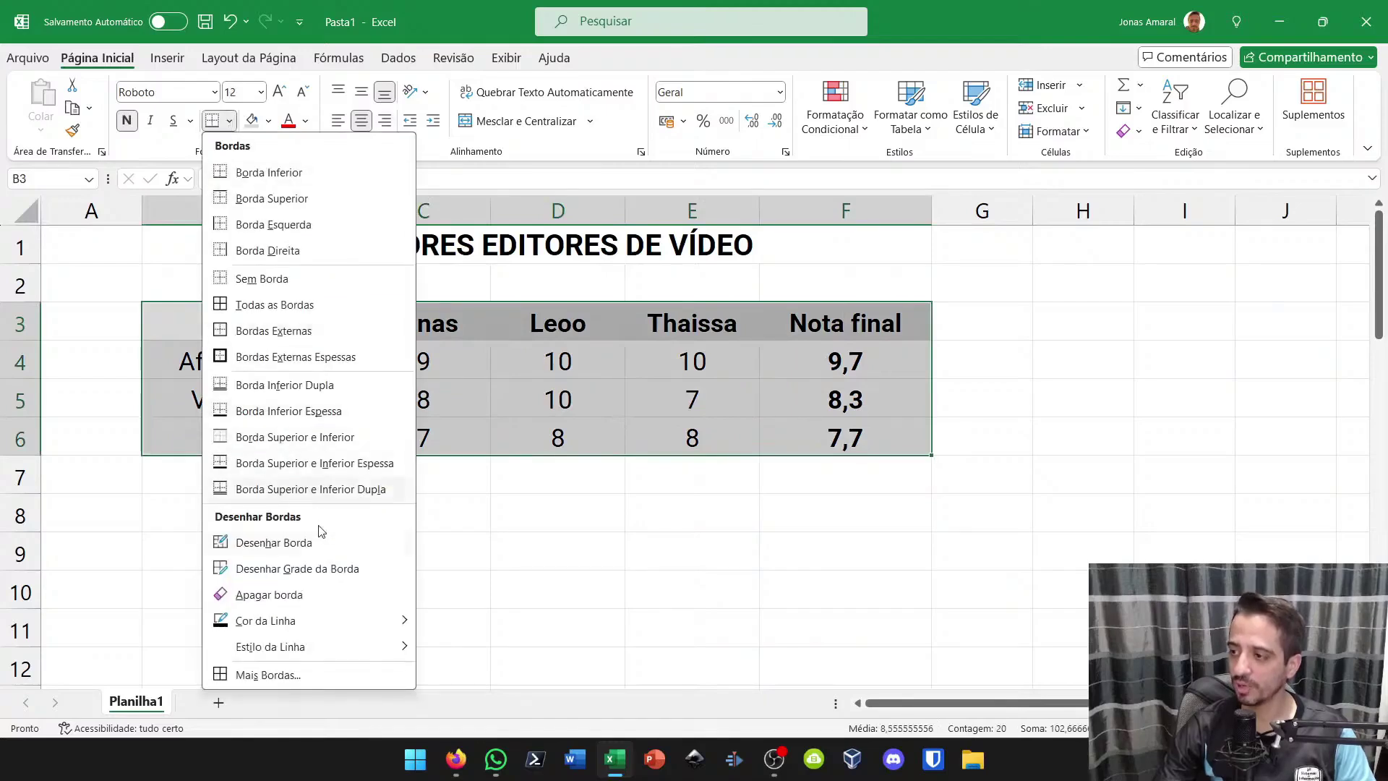
mouse_move(335, 619)
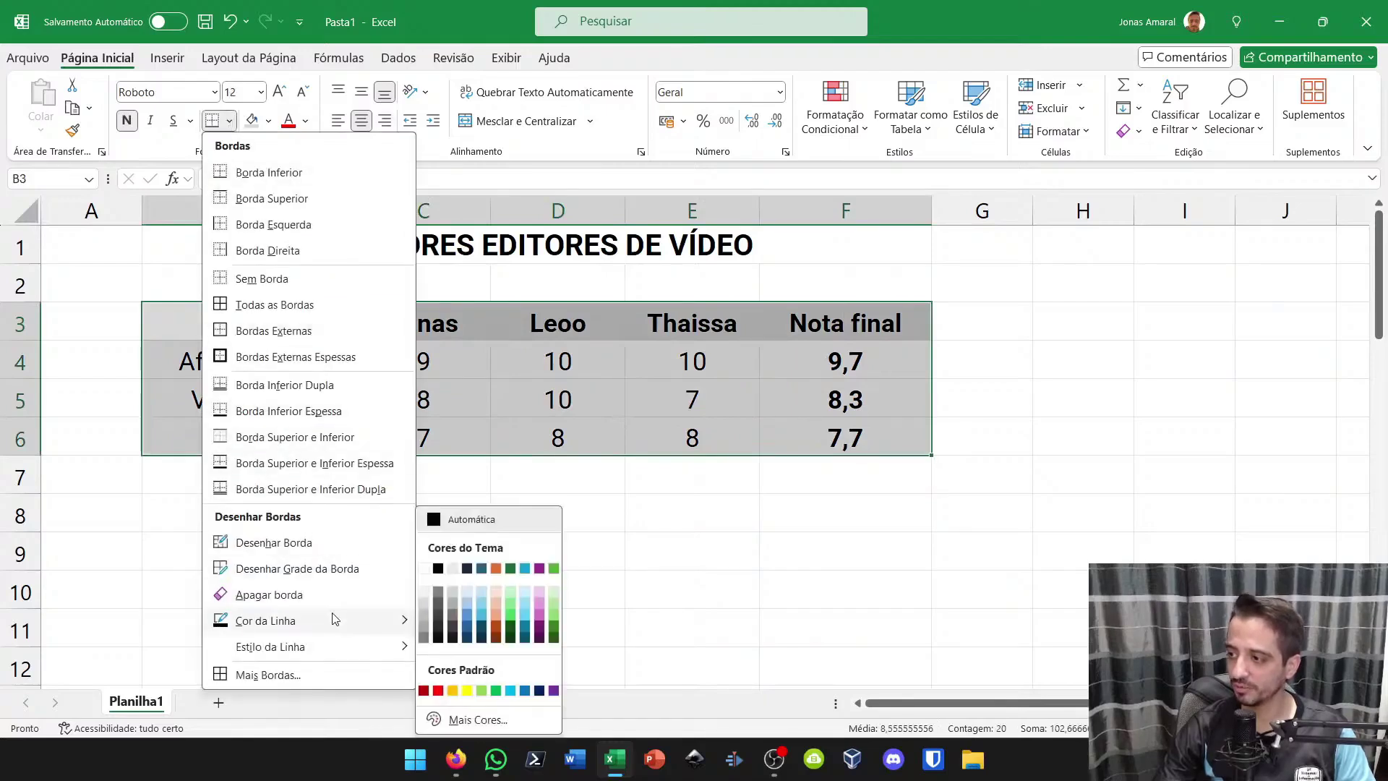
left_click(424, 613)
left_click(231, 122)
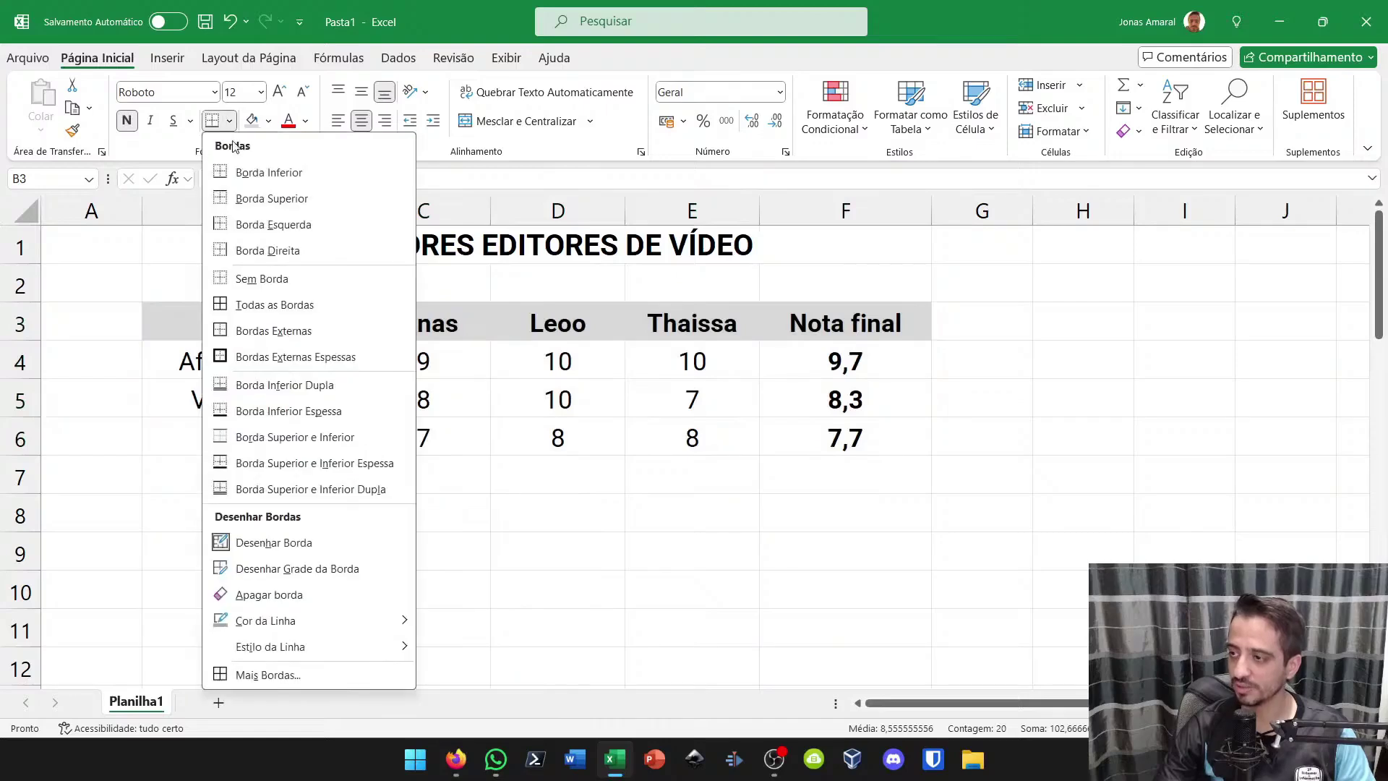
left_click(282, 304)
left_click(322, 523)
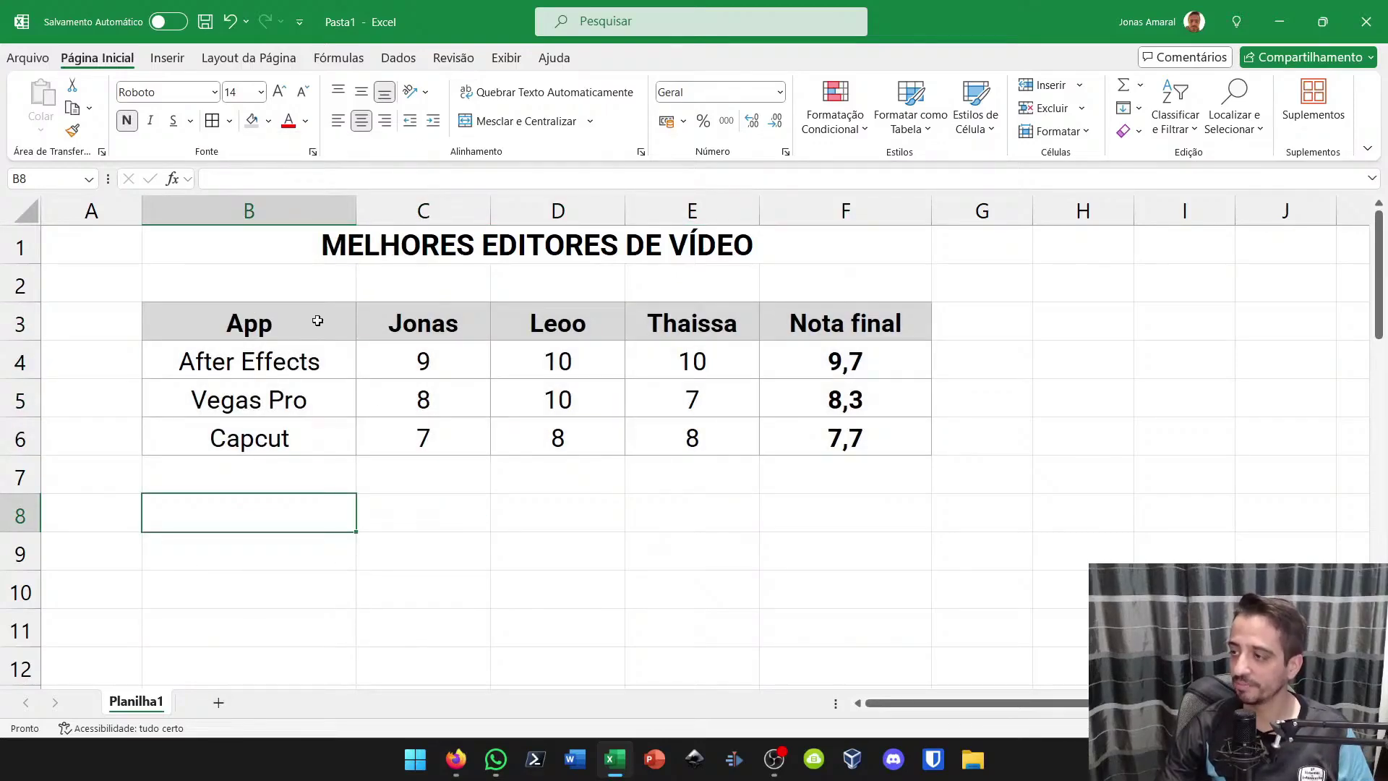
Turn off the worksheet gridlines in the Exibir tab
left_click(493, 63)
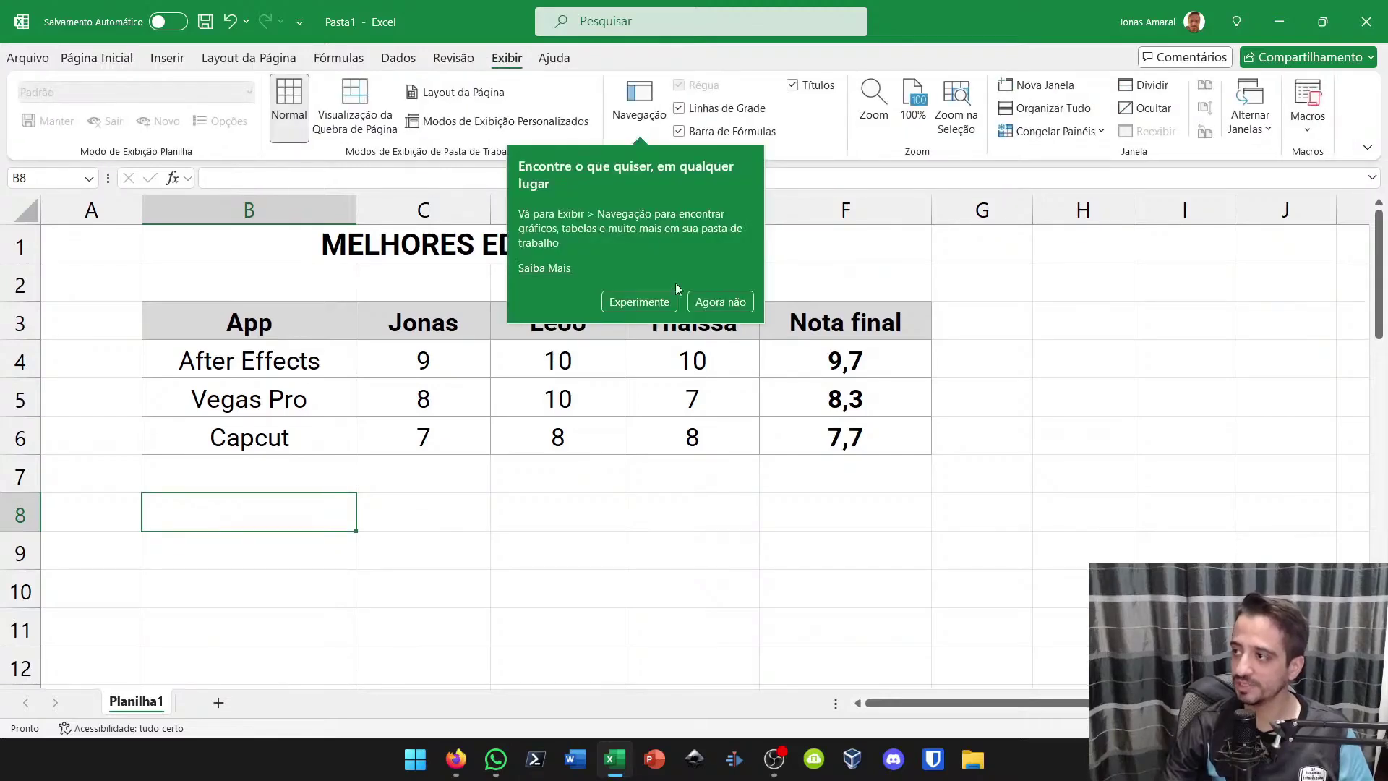
left_click(717, 300)
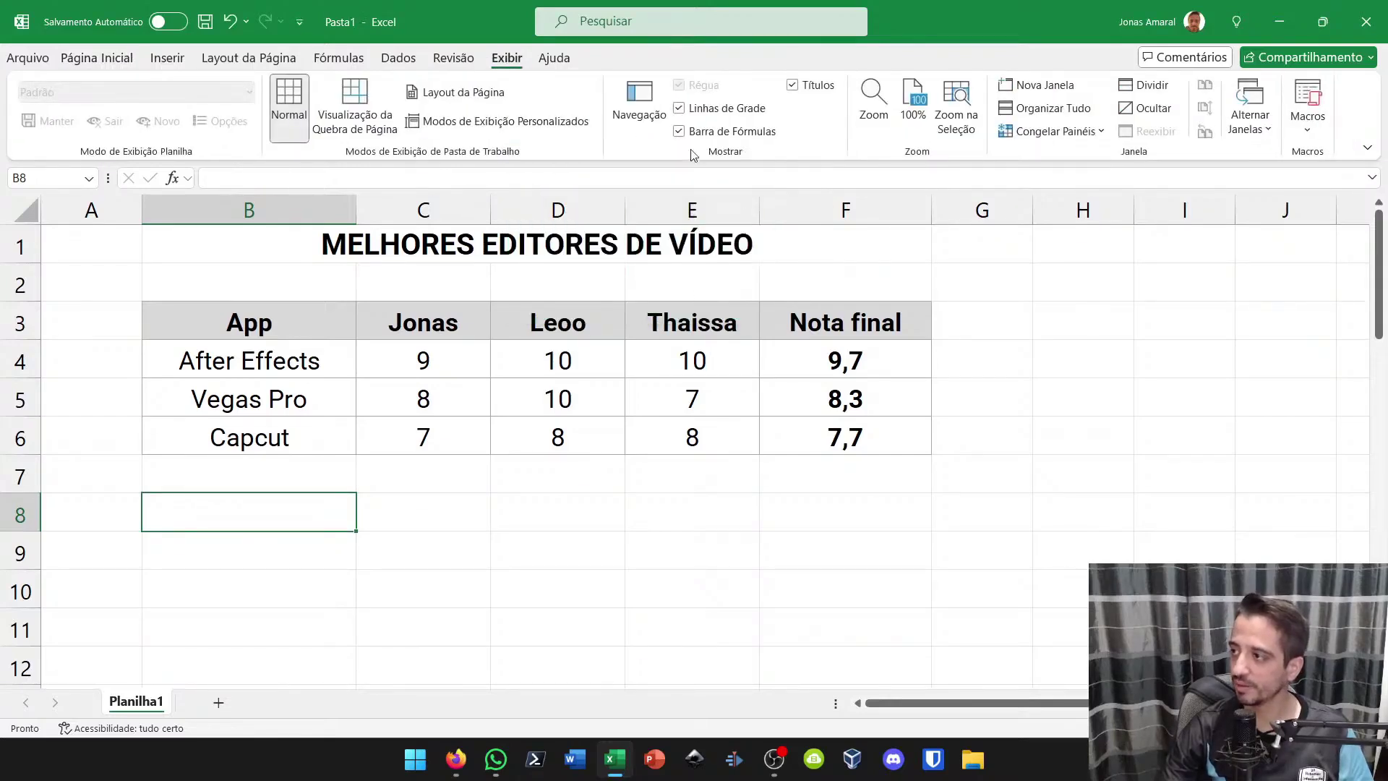
left_click(678, 108)
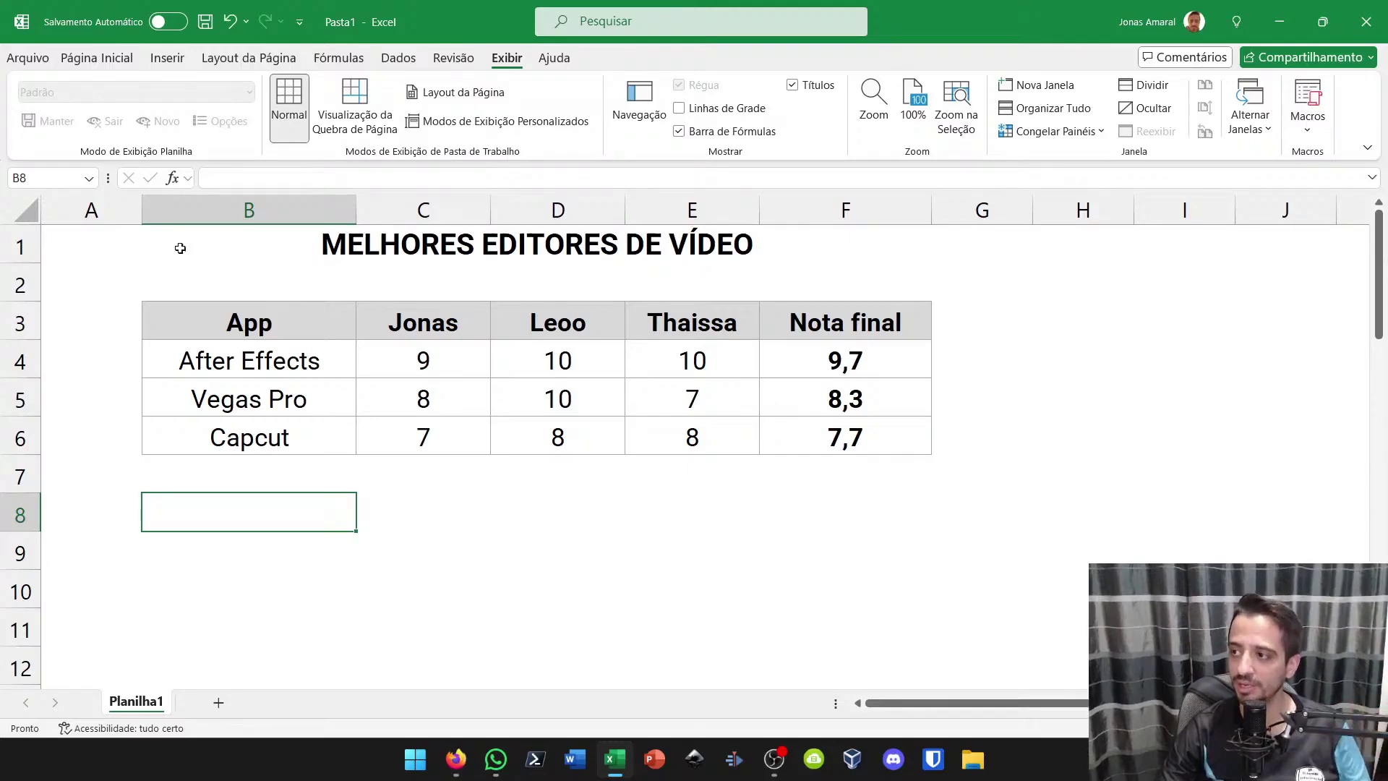
right_click(20, 248)
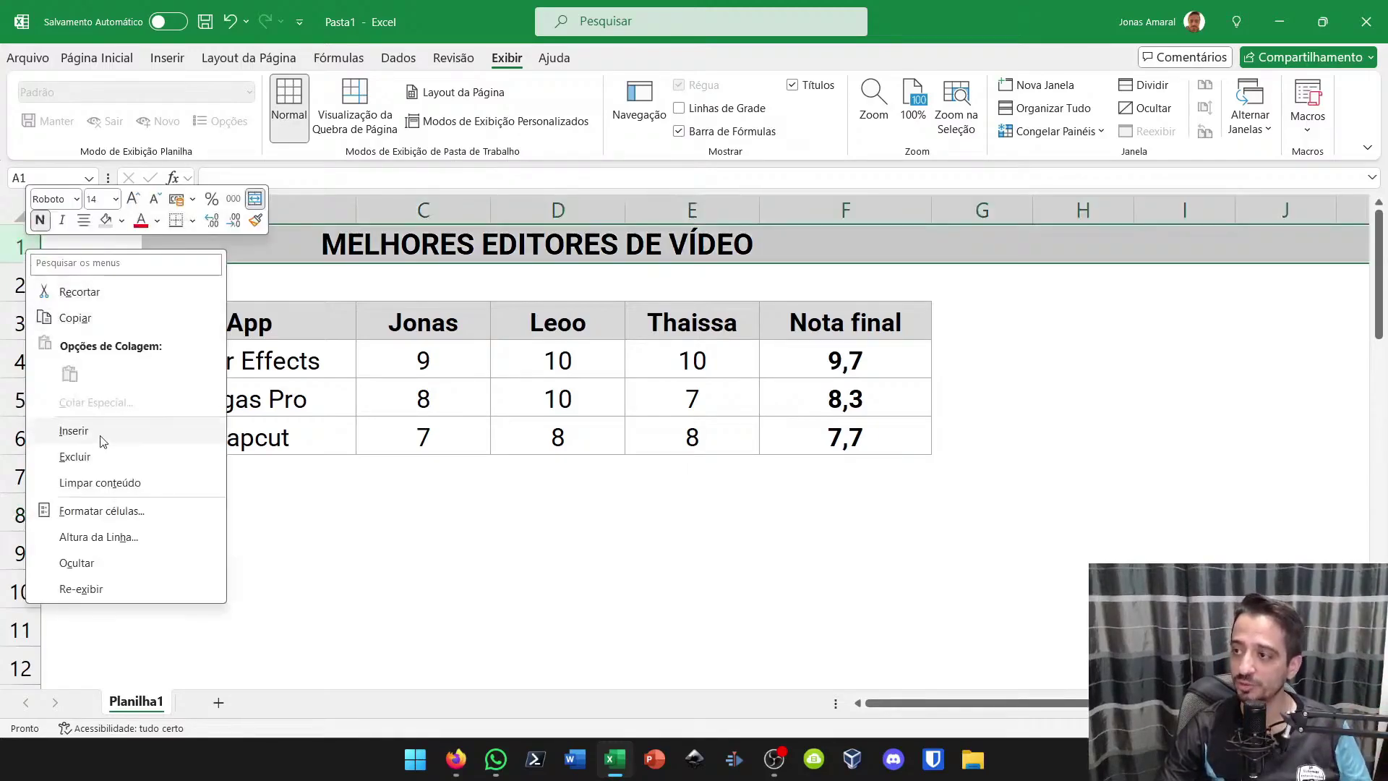
left_click(73, 431)
left_click(340, 524)
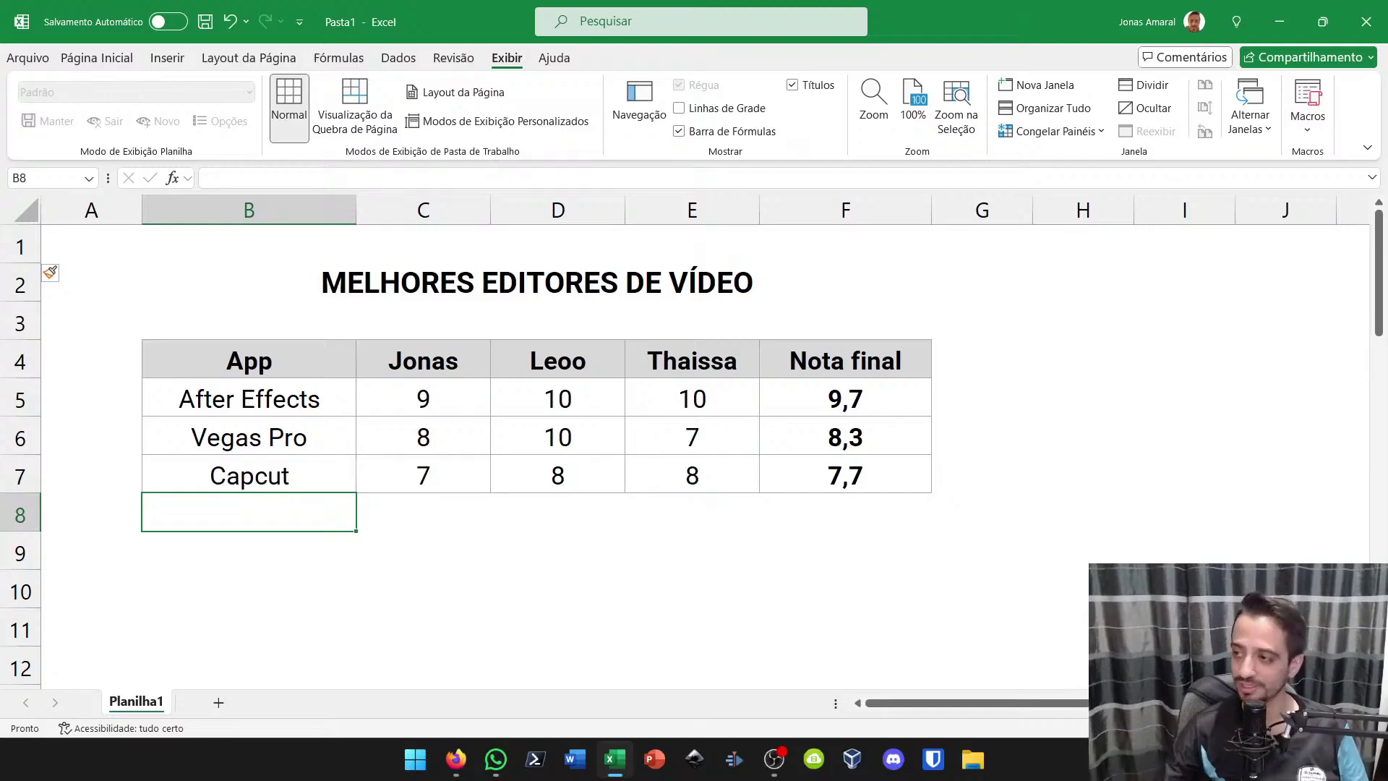
left_click(695, 498)
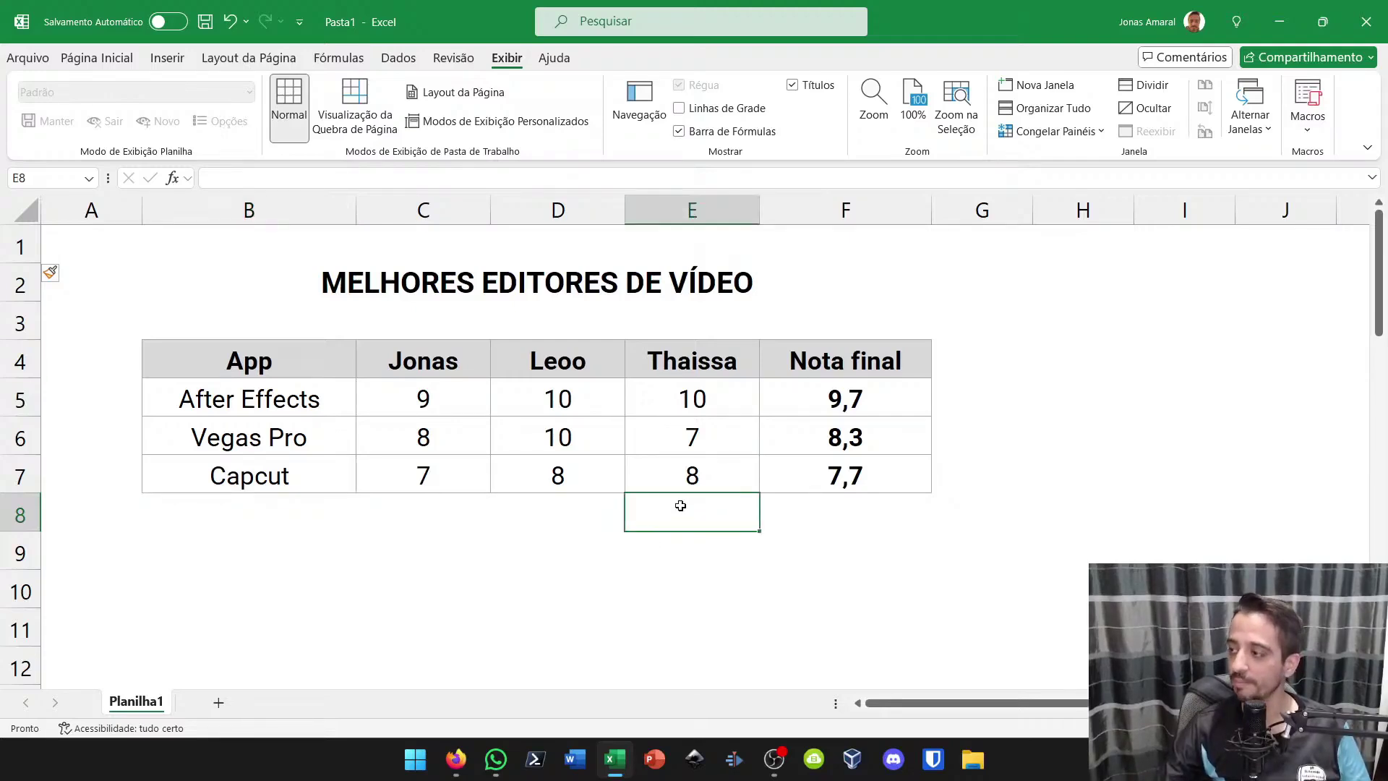
left_click(876, 434)
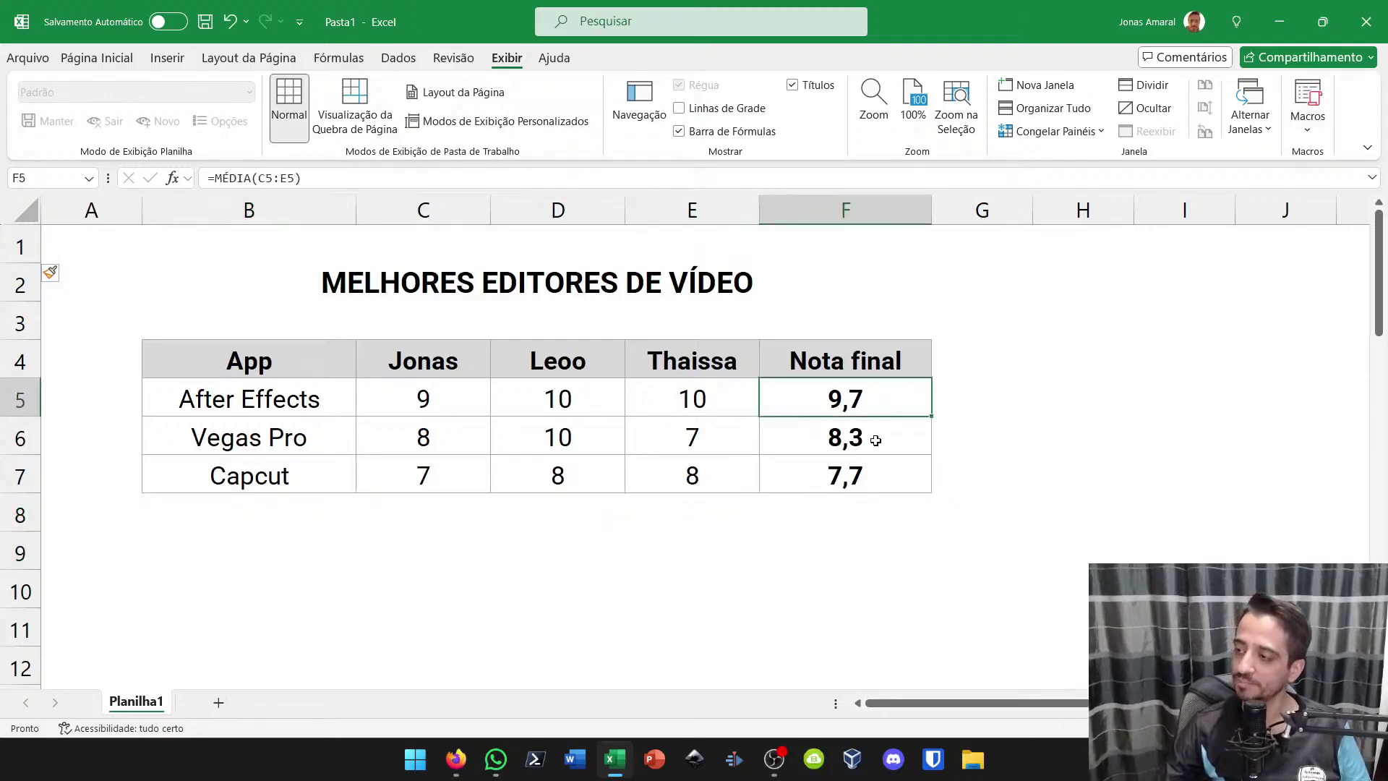
left_click(818, 432)
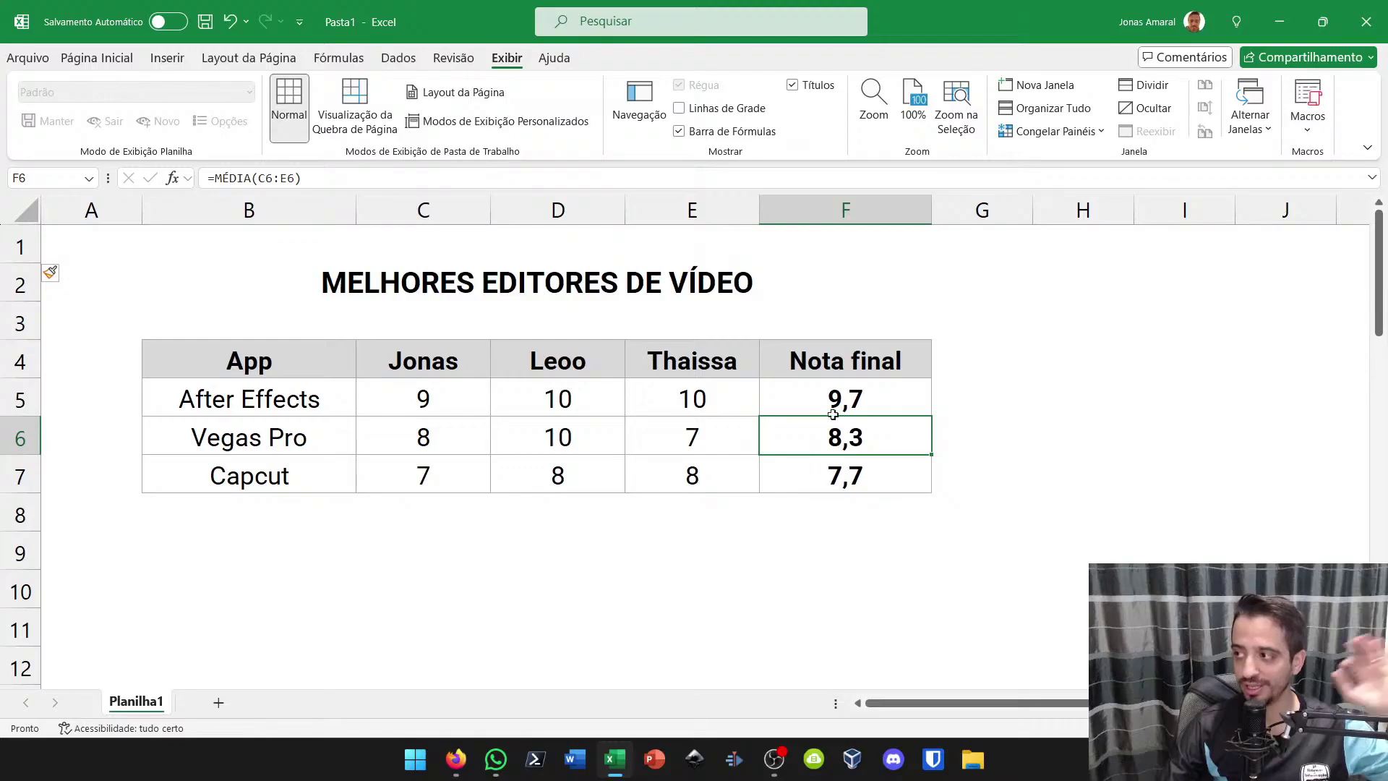
left_click(818, 464)
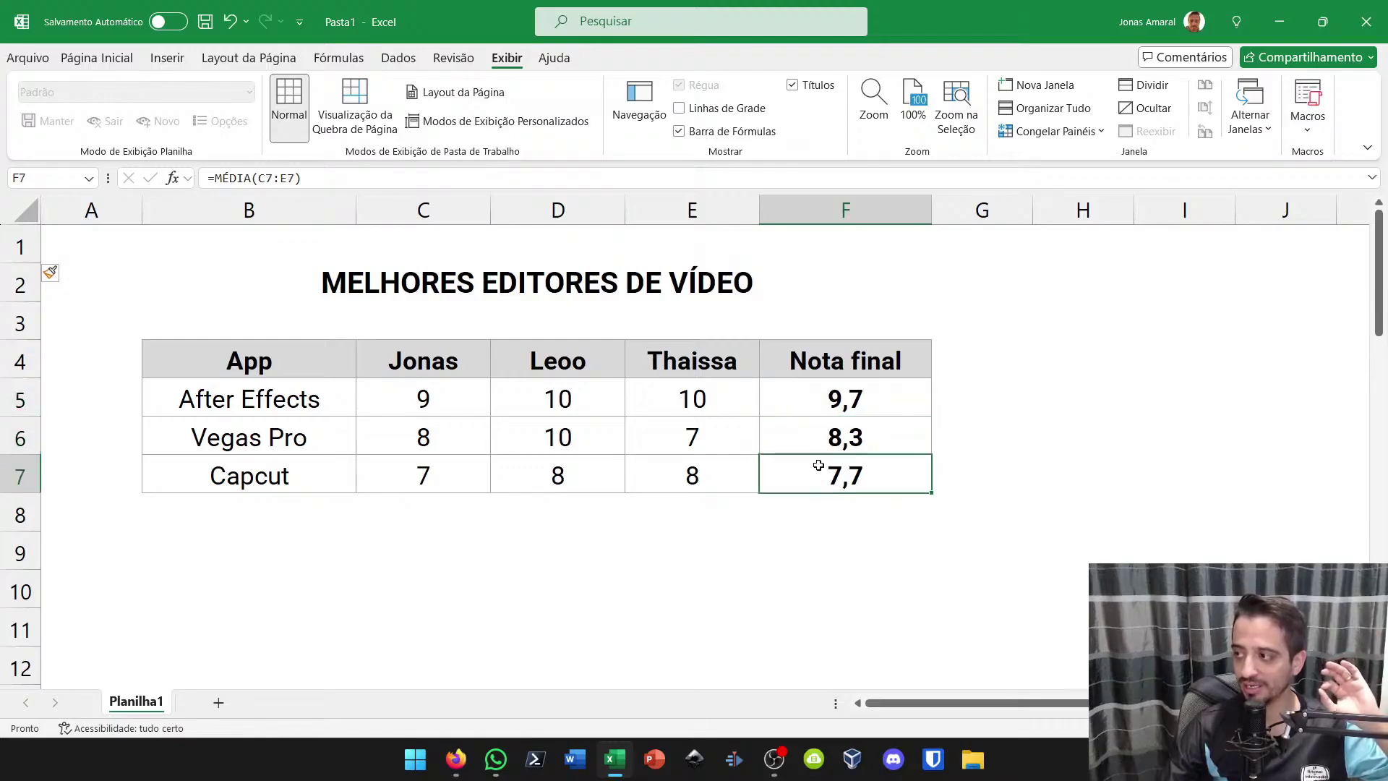
left_click(811, 410)
left_click(807, 443)
mouse_move(816, 401)
left_mouse_down()
mouse_move(811, 465)
mouse_move(817, 427)
left_mouse_up()
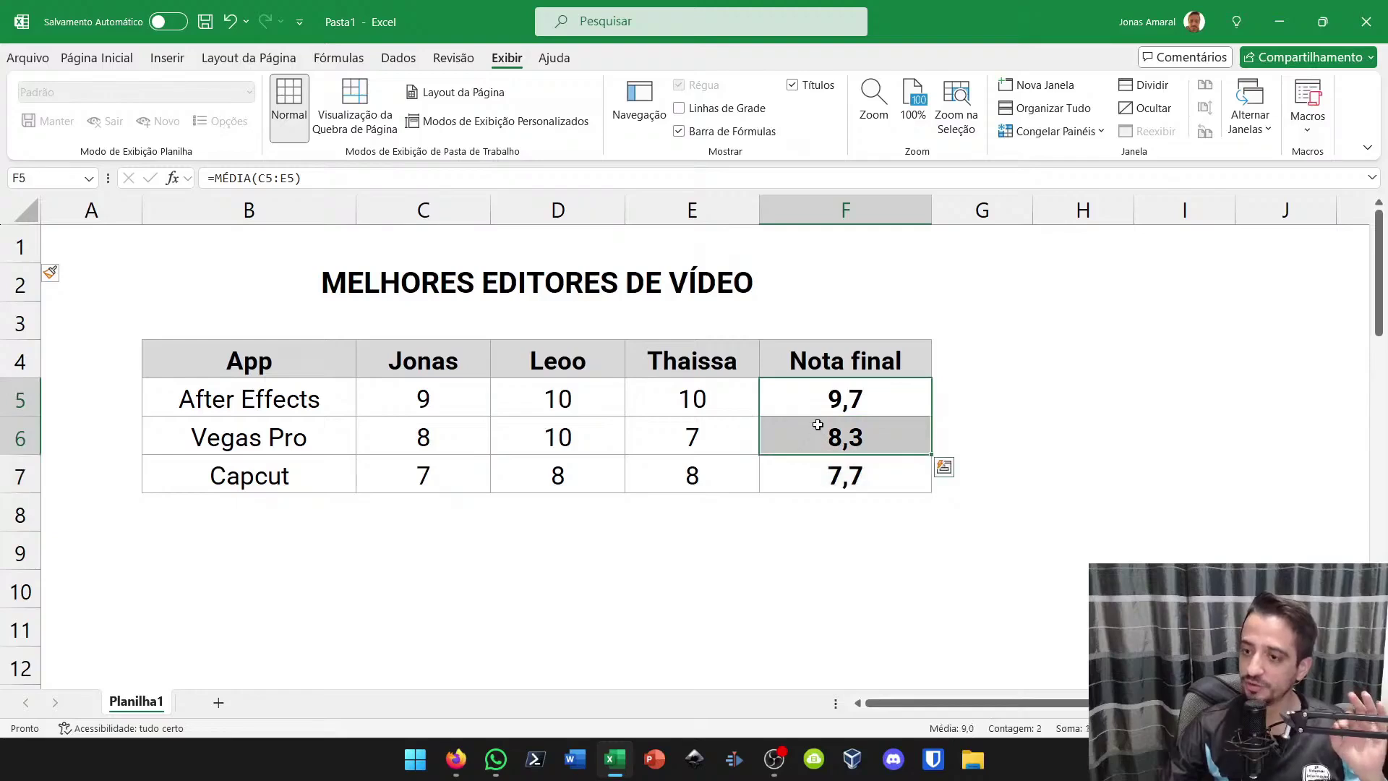
left_click(835, 399)
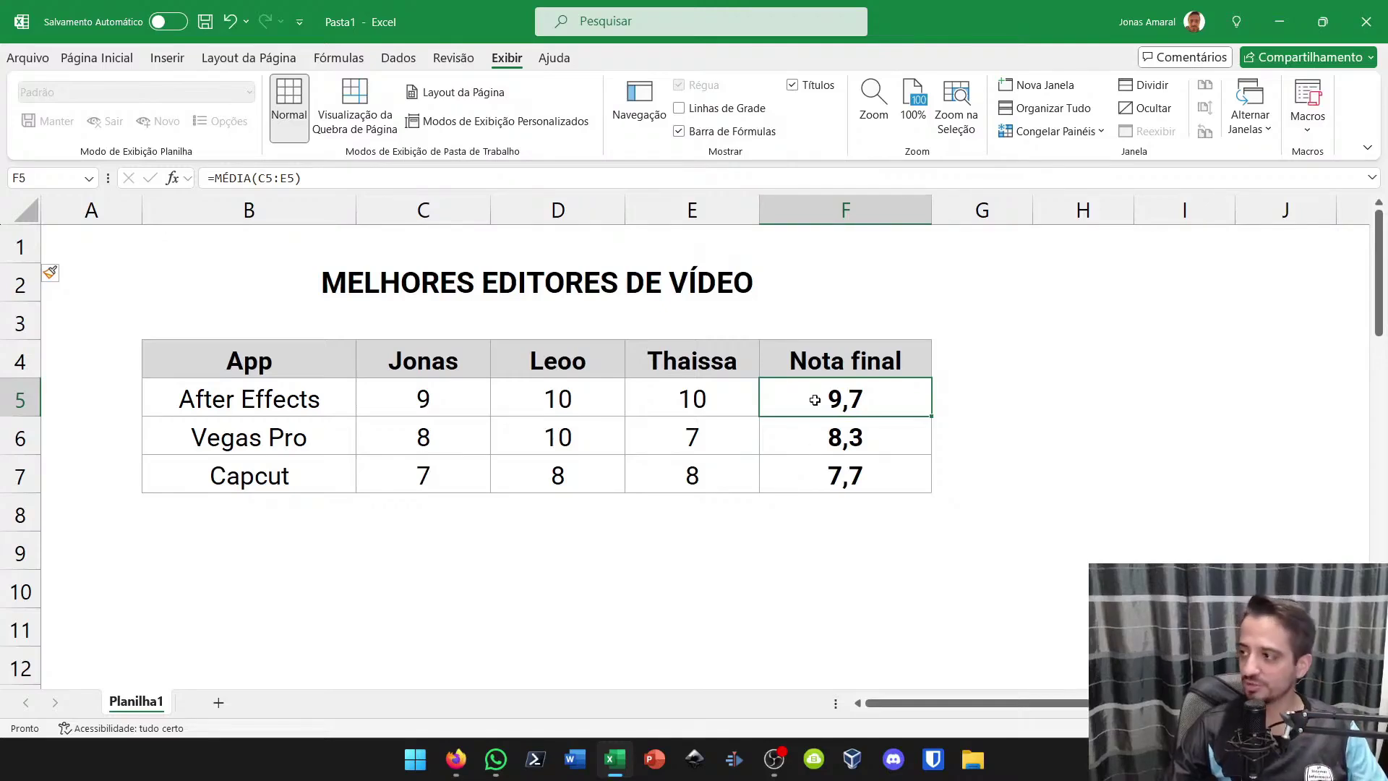
mouse_move(815, 409)
left_mouse_down()
mouse_move(817, 440)
mouse_move(815, 405)
left_mouse_up()
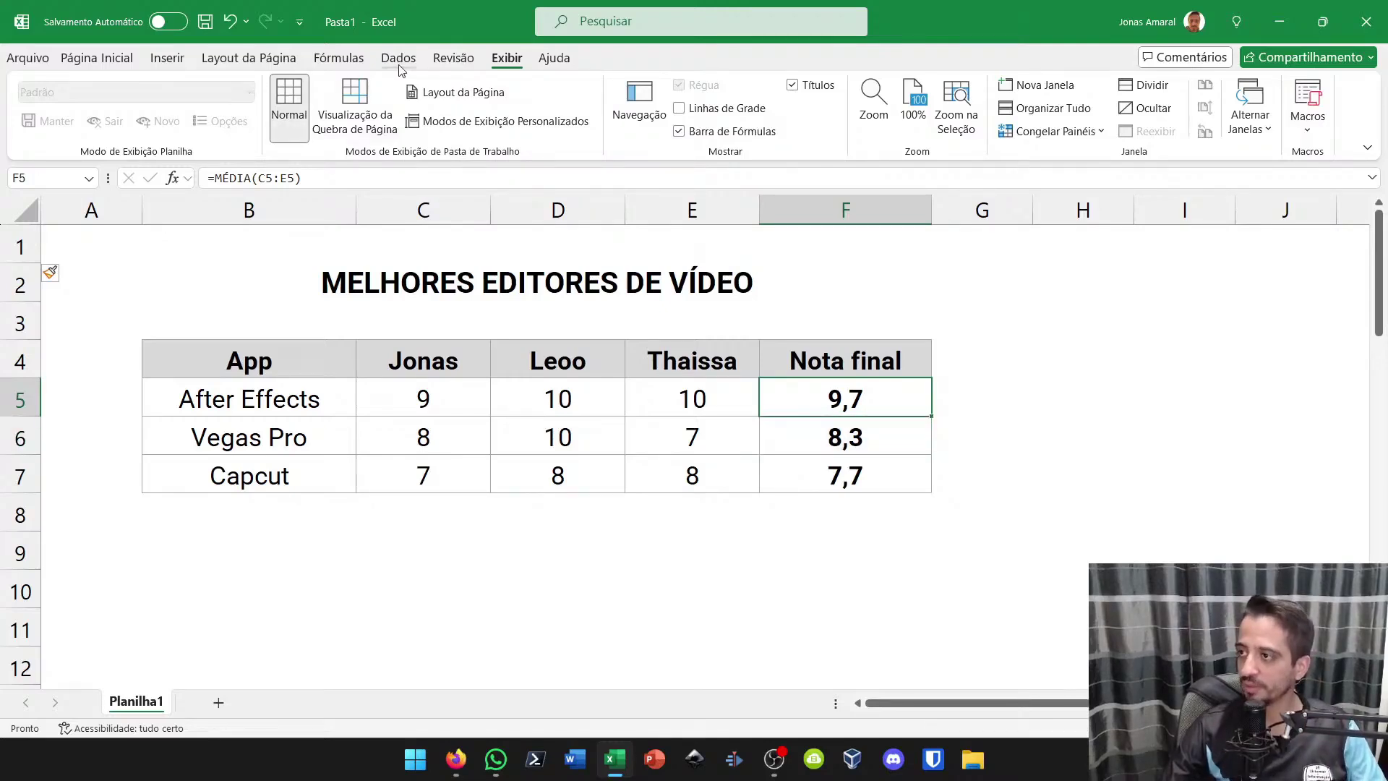
Start a new conditional formatting rule for cell values greater than or equal to 8
left_click(351, 63)
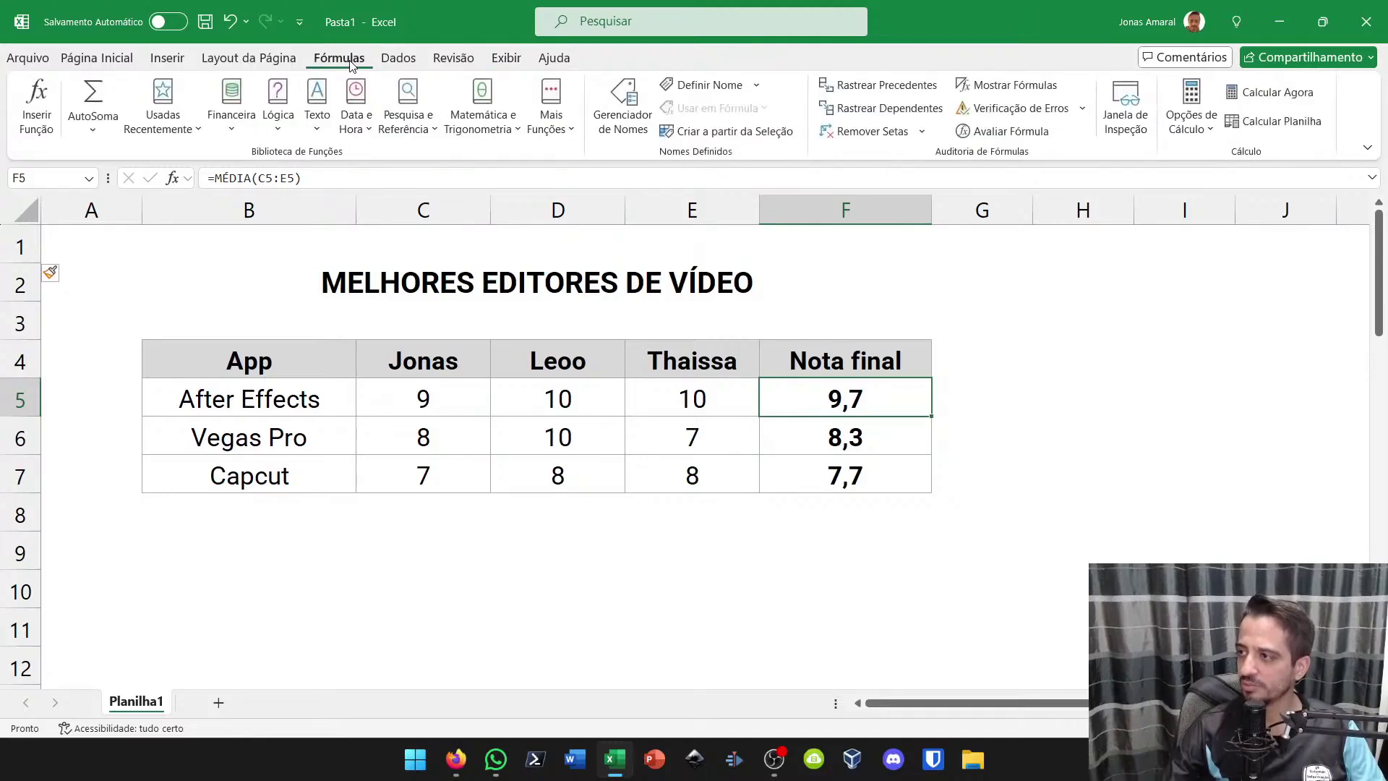
left_click(127, 64)
left_click(835, 108)
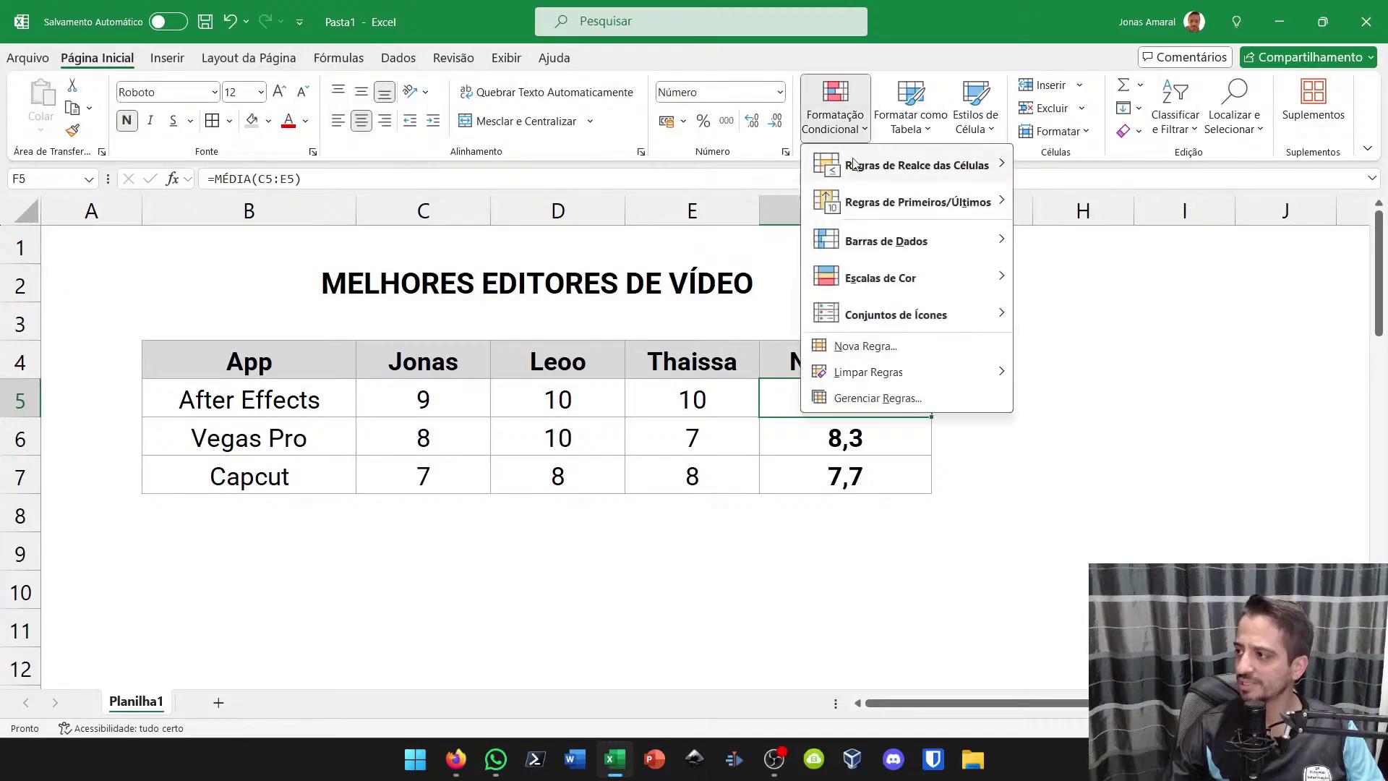
left_click(866, 347)
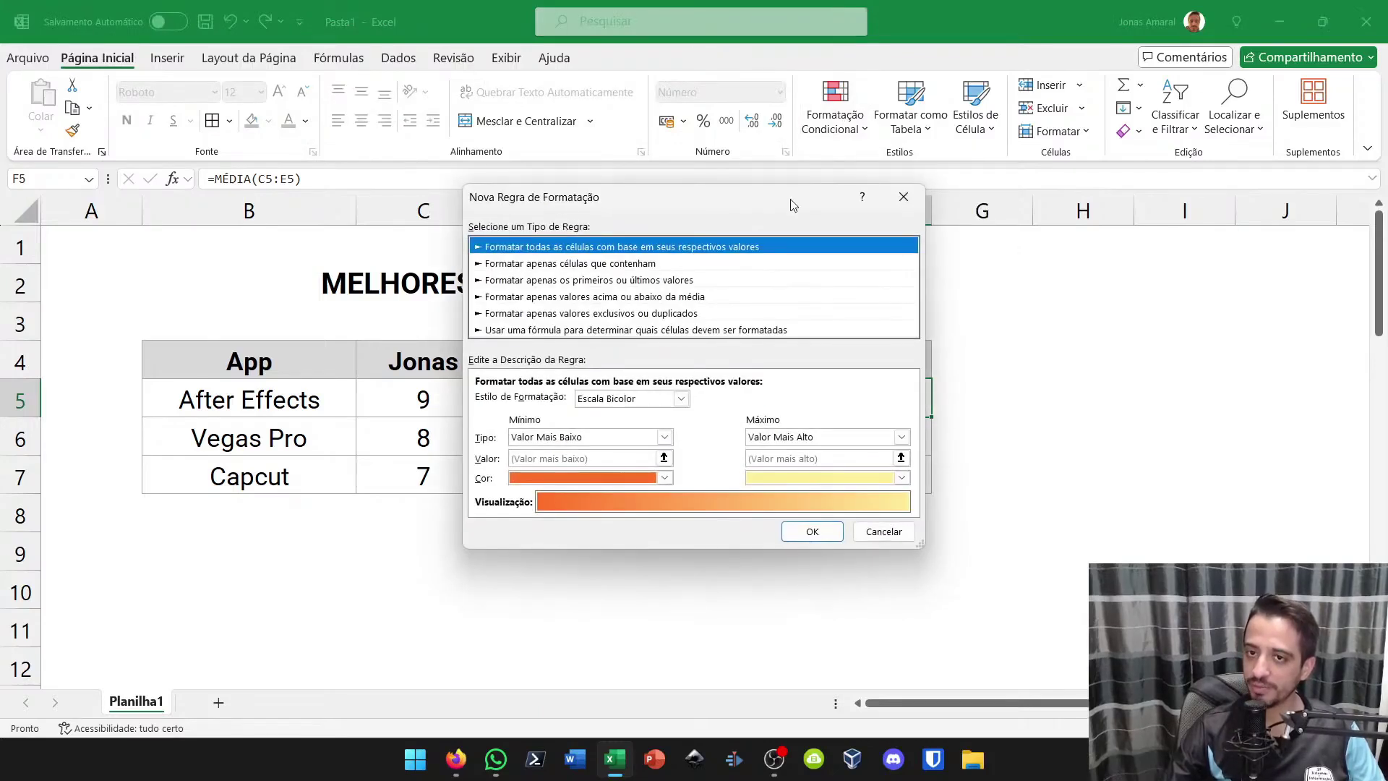
left_click_drag(793, 206, 623, 225)
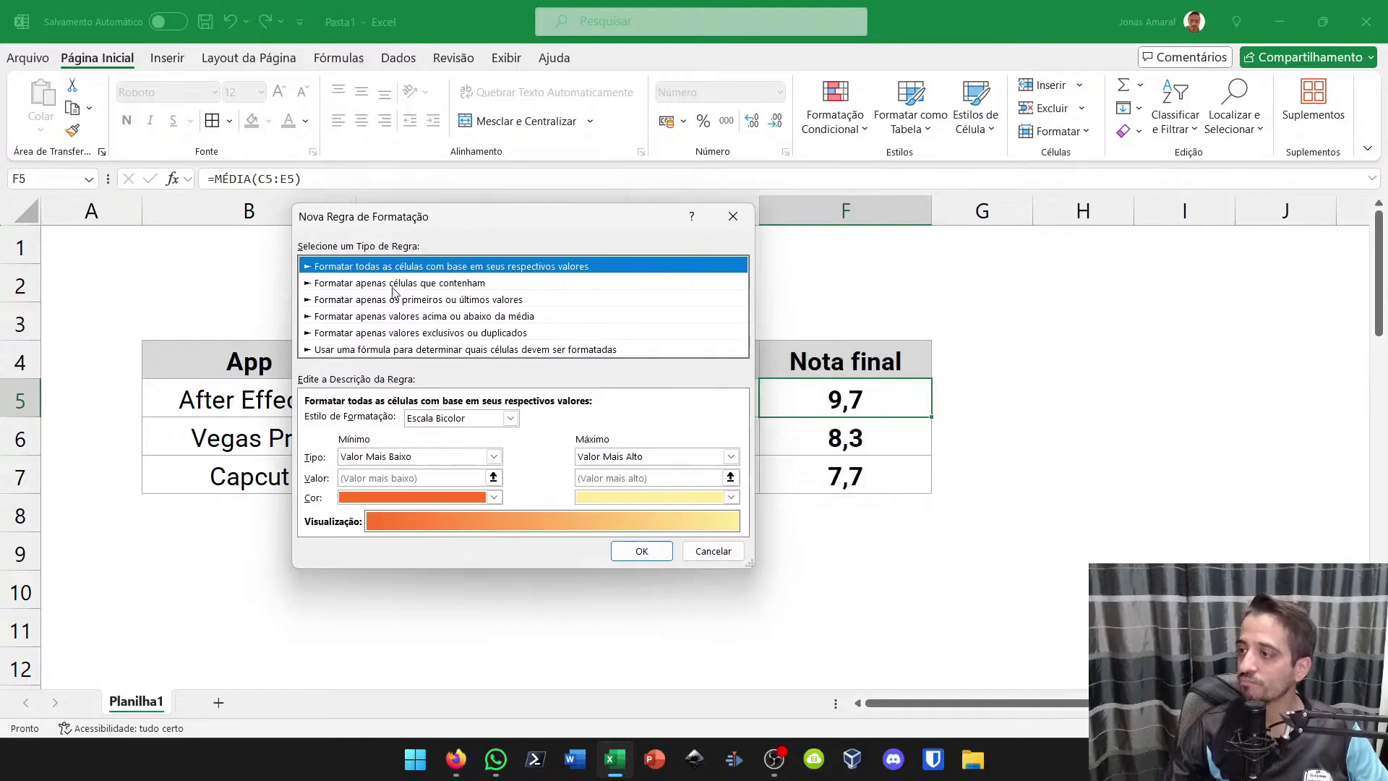
left_click(362, 287)
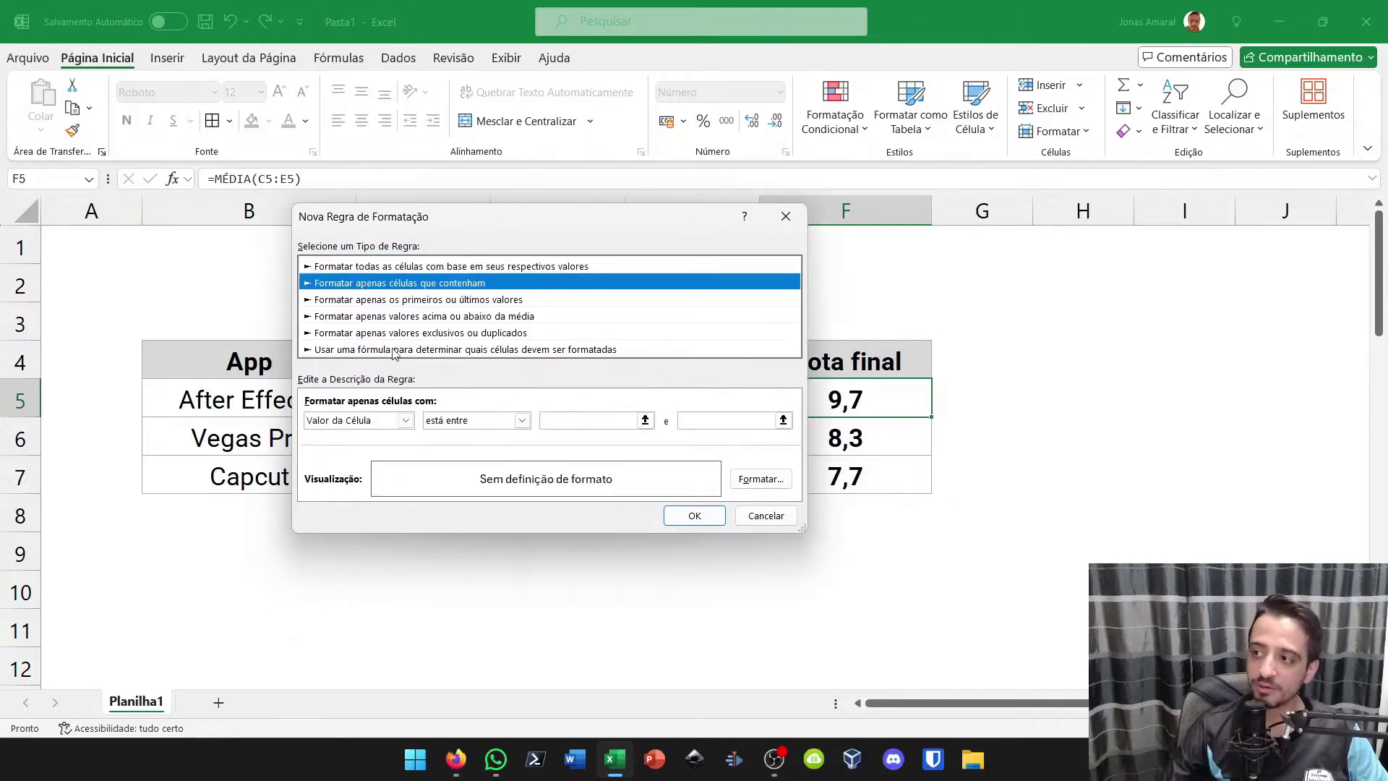
left_click(521, 420)
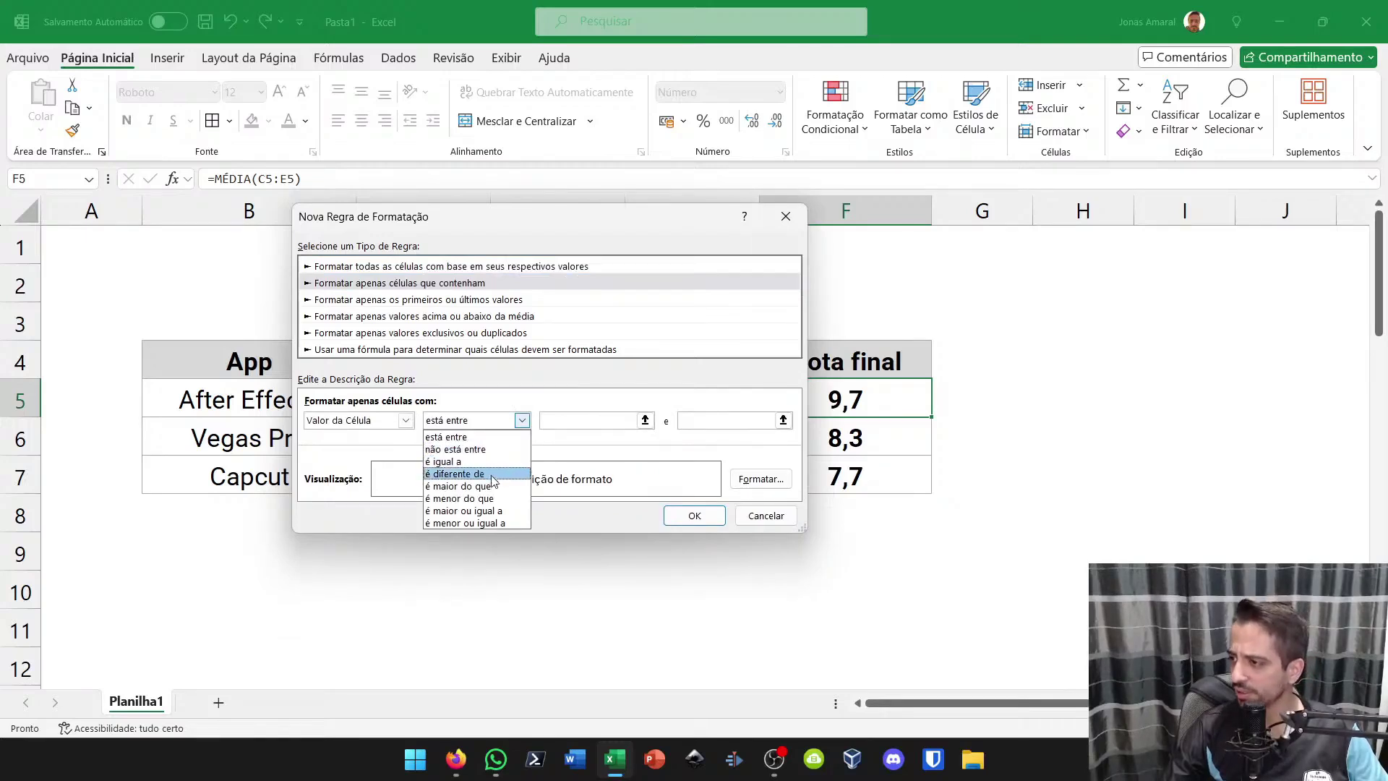
left_click(496, 512)
left_click(570, 420)
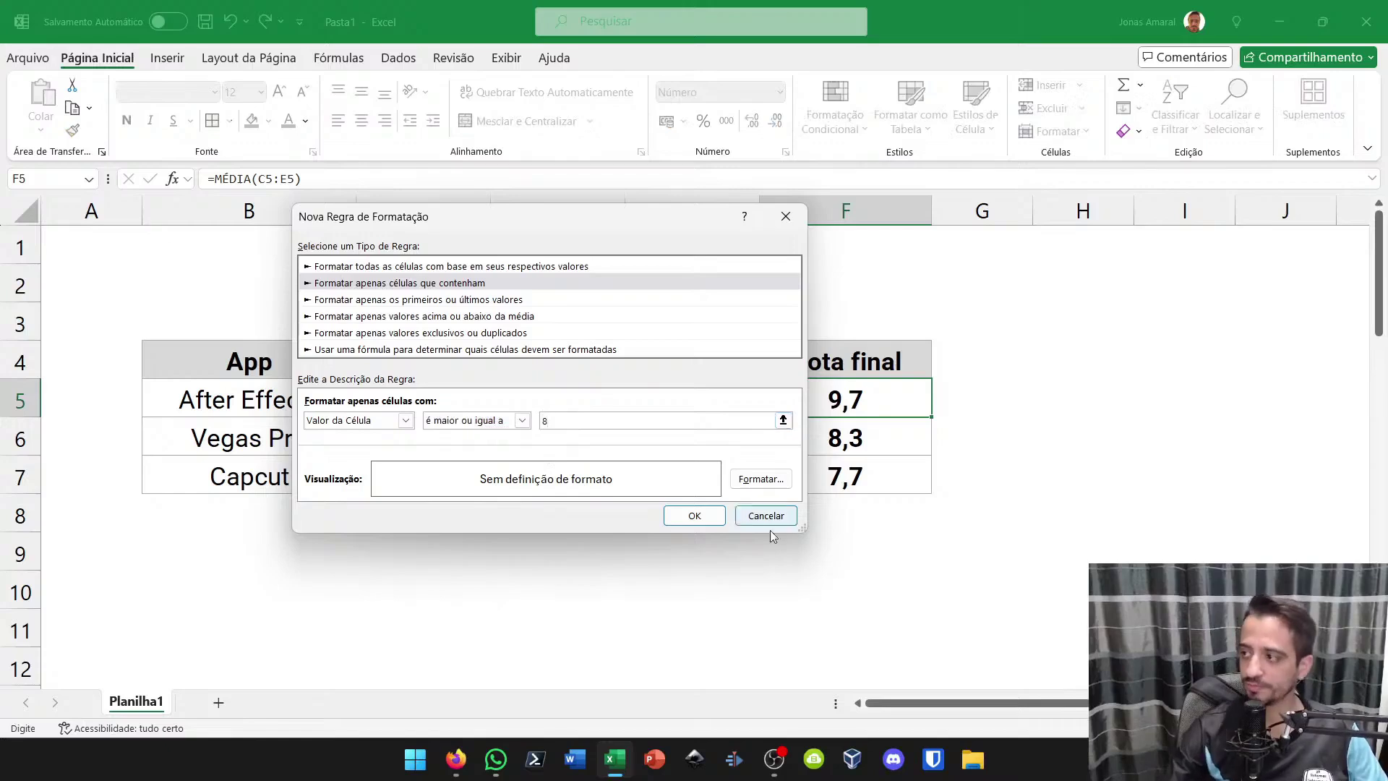
Give the rule a green fill and white font colour
left_click(777, 490)
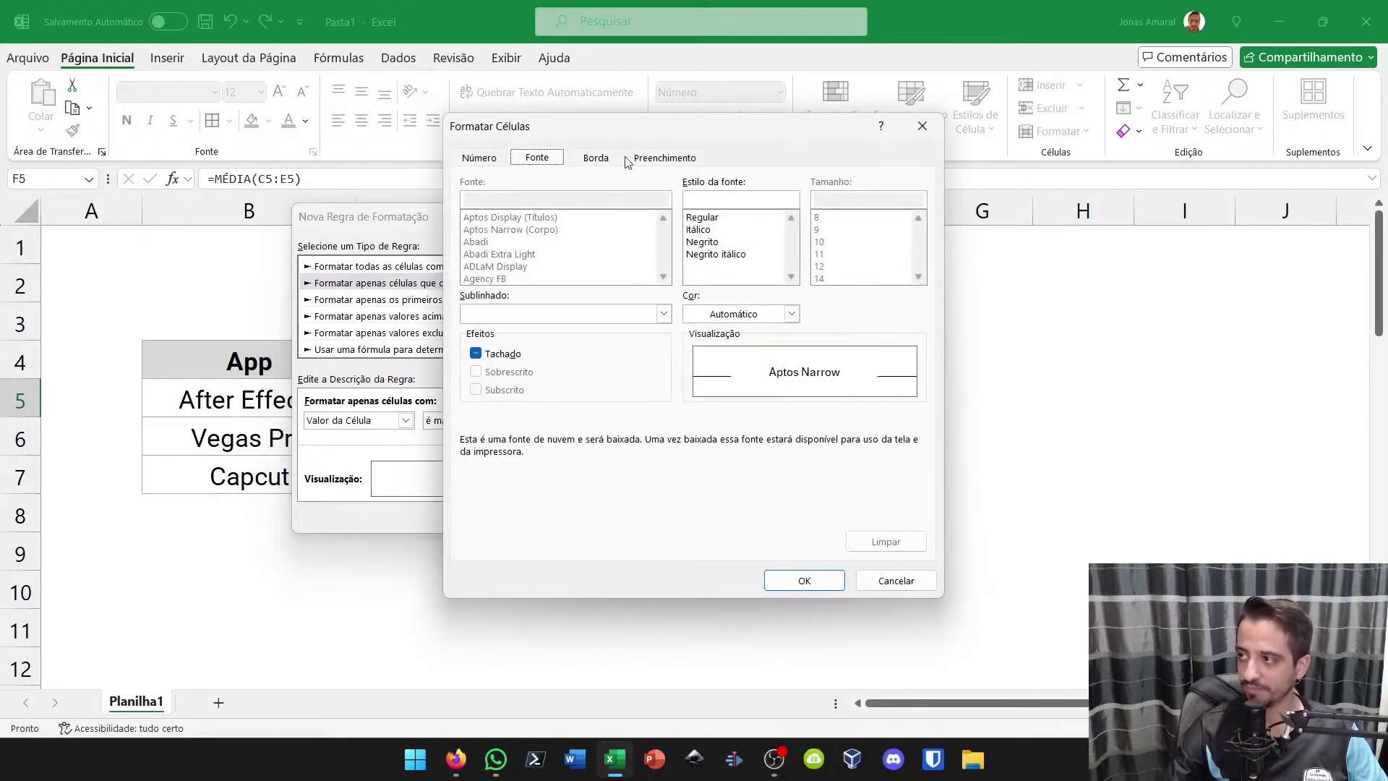
left_click(649, 160)
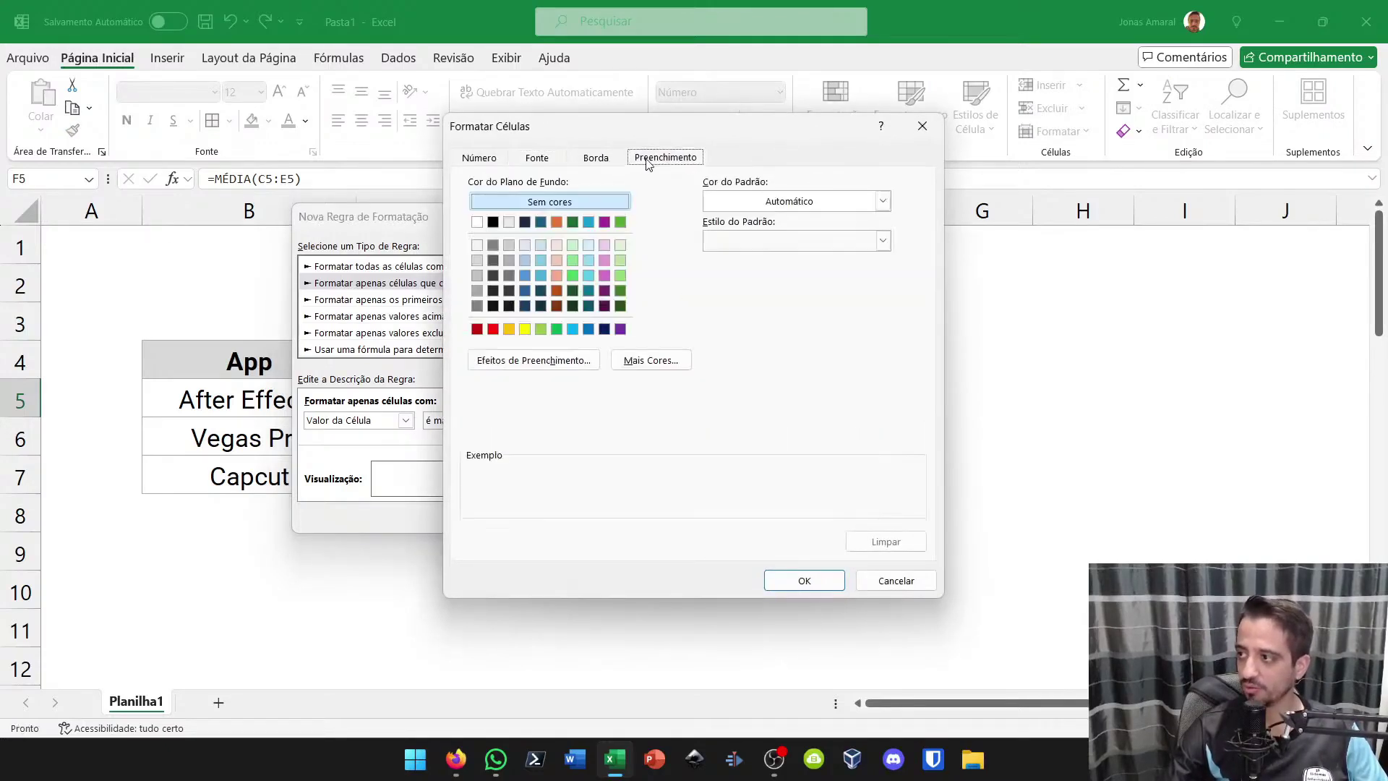
left_click(620, 221)
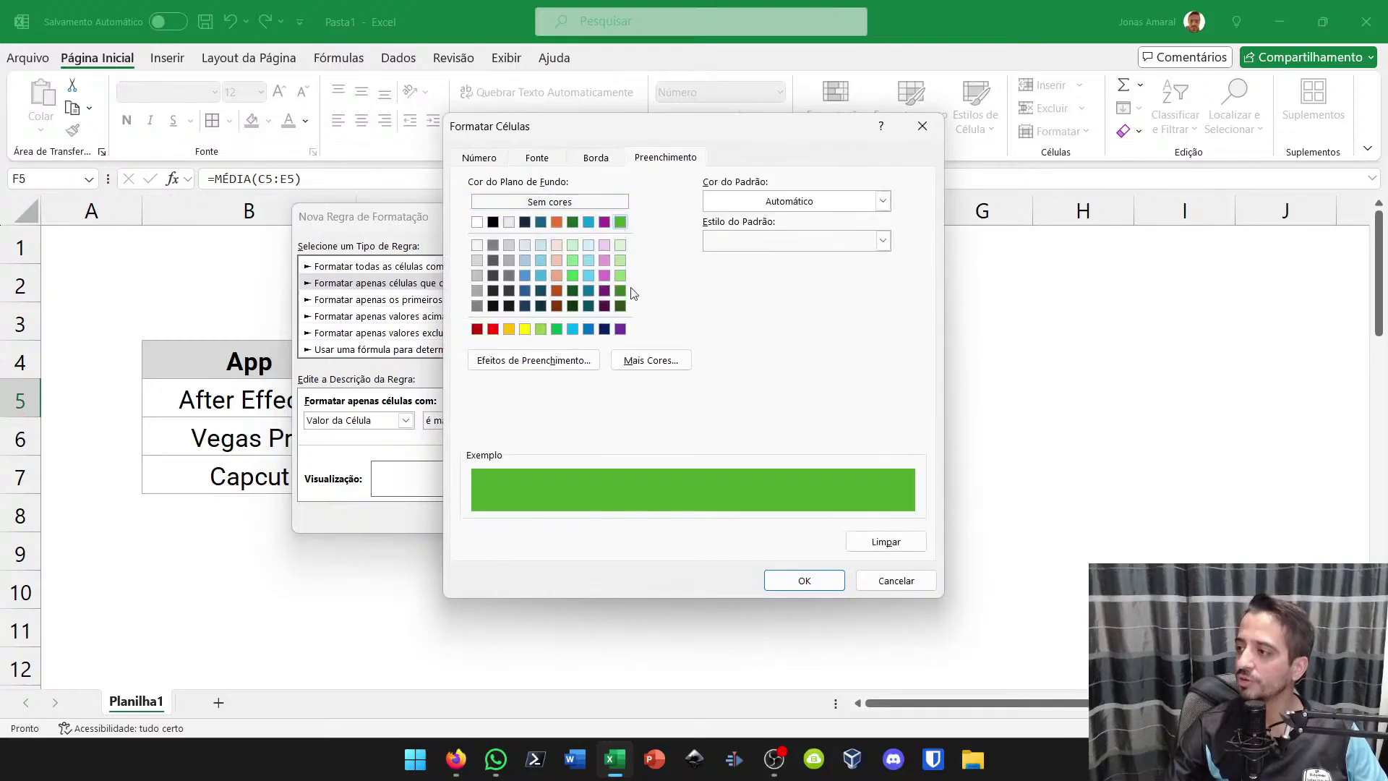
left_click(559, 165)
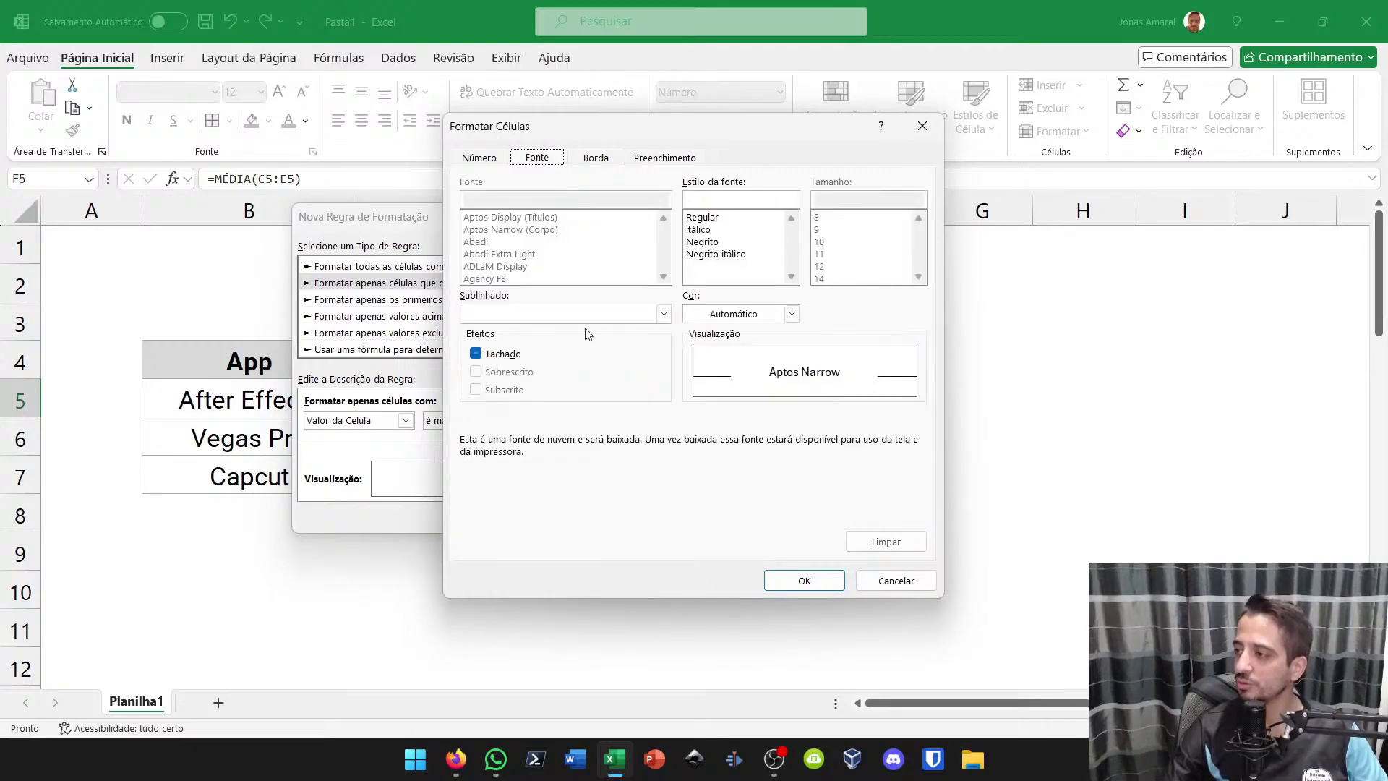
left_click(792, 313)
left_click(691, 386)
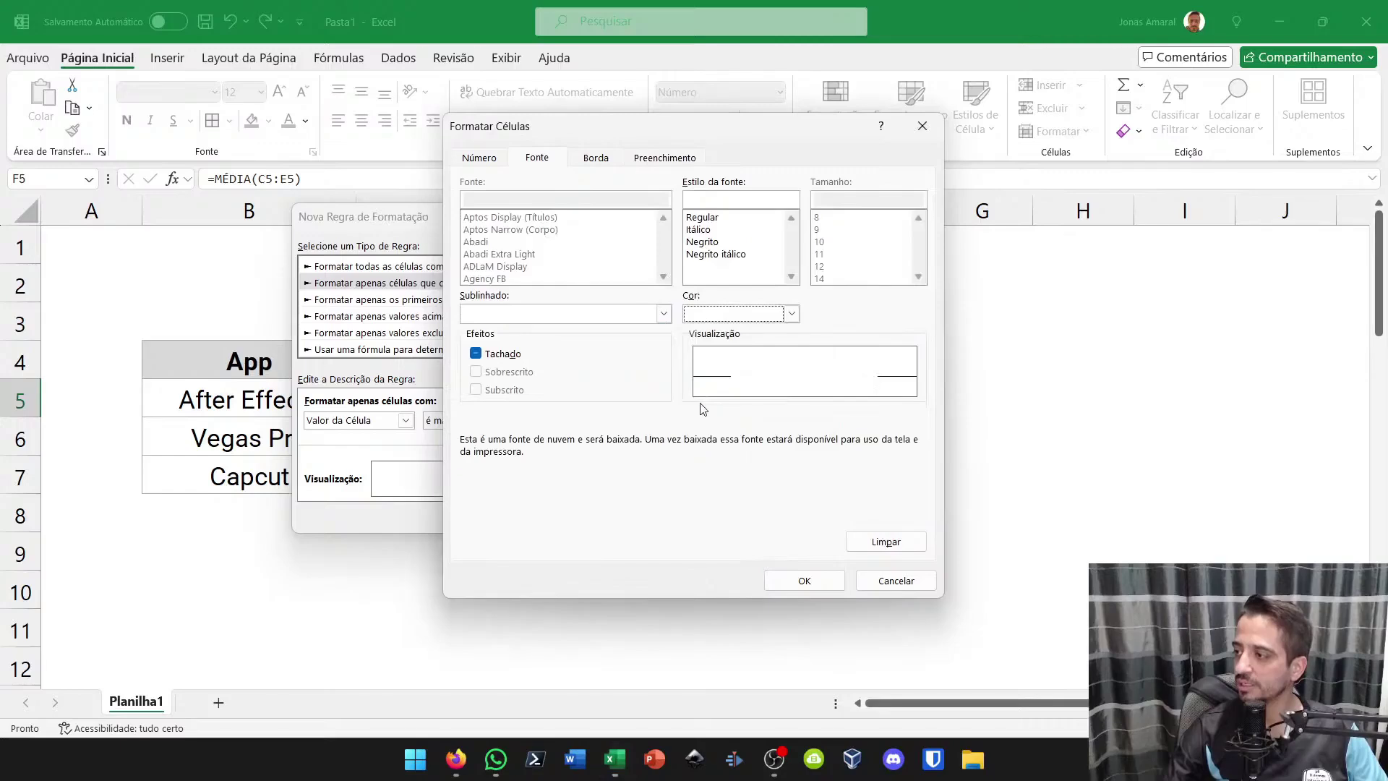
left_click(802, 580)
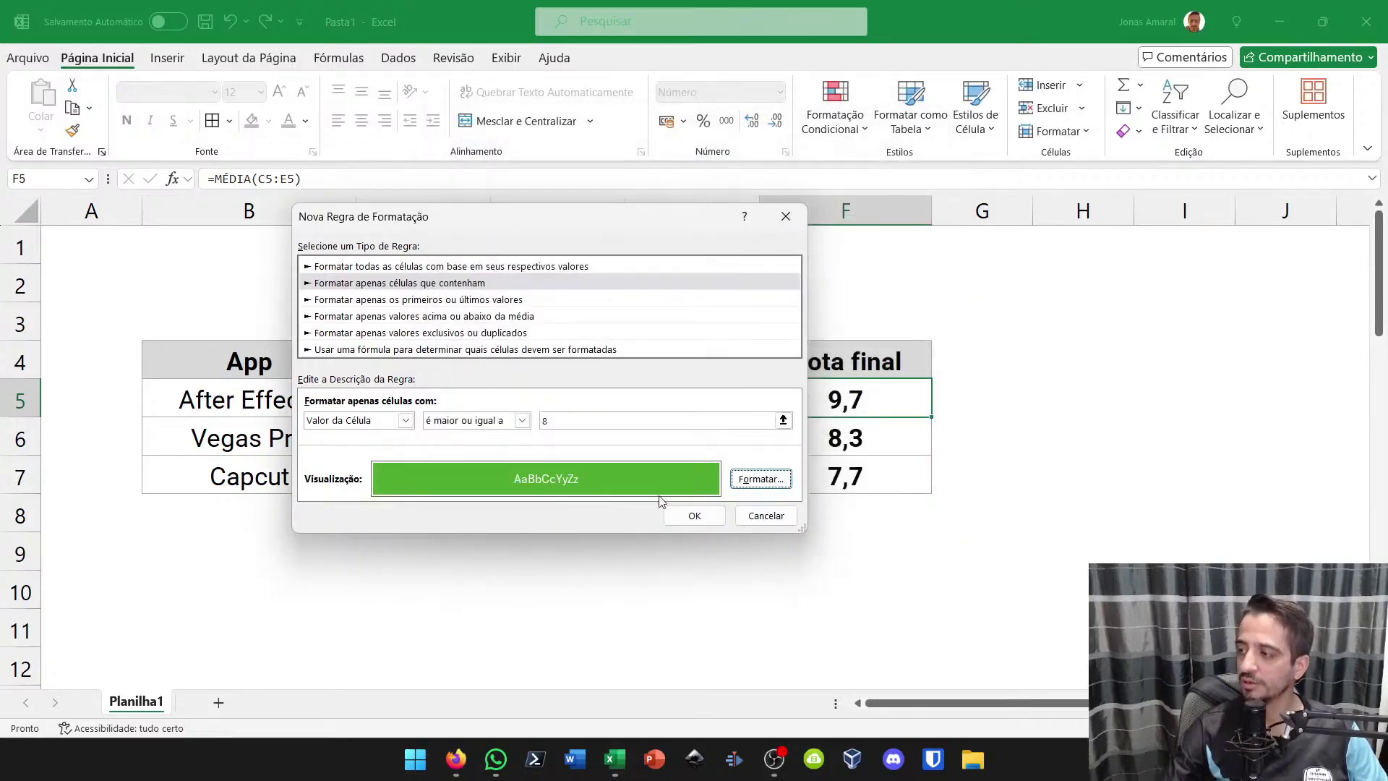
Add bold to the rule's font and apply the green rule
left_click(760, 479)
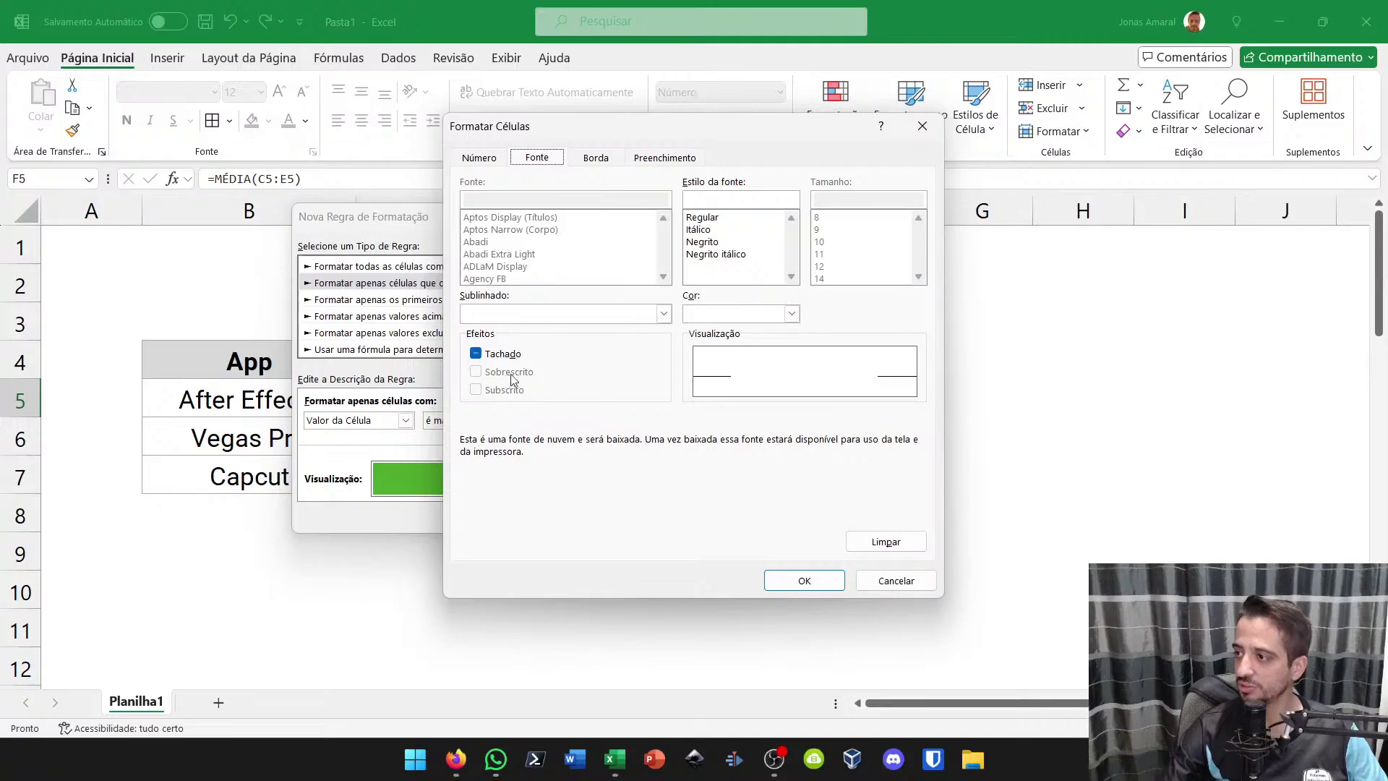
left_click(515, 317)
left_click(515, 319)
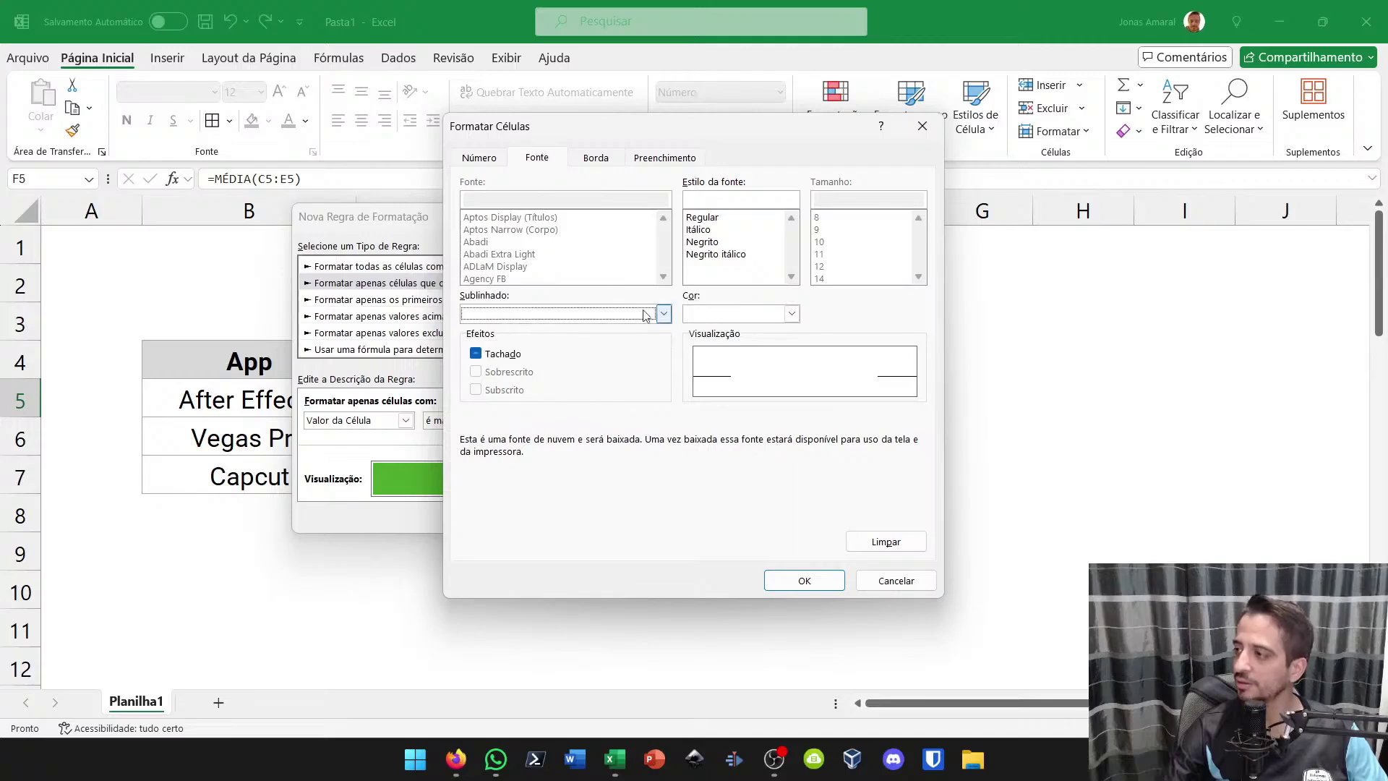
left_click(705, 243)
left_click(799, 576)
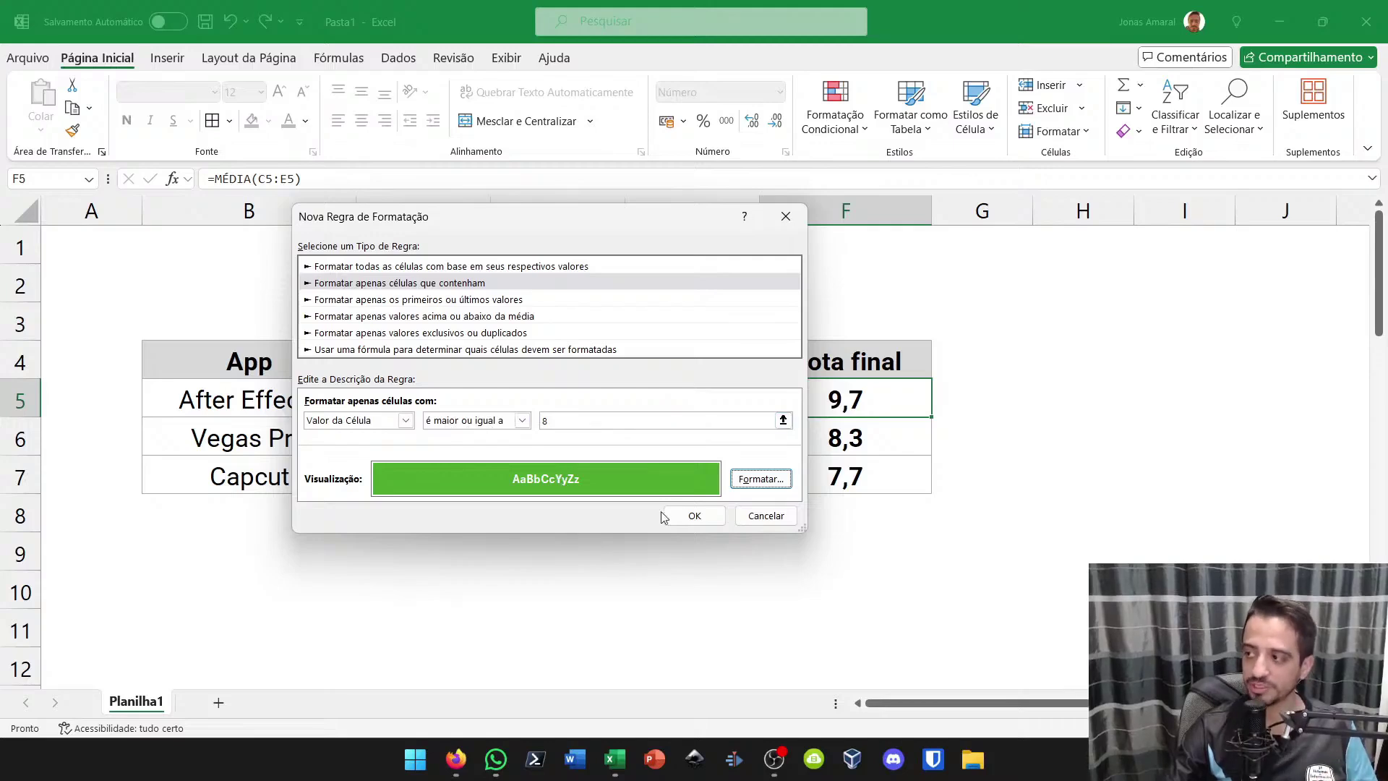
left_click(687, 516)
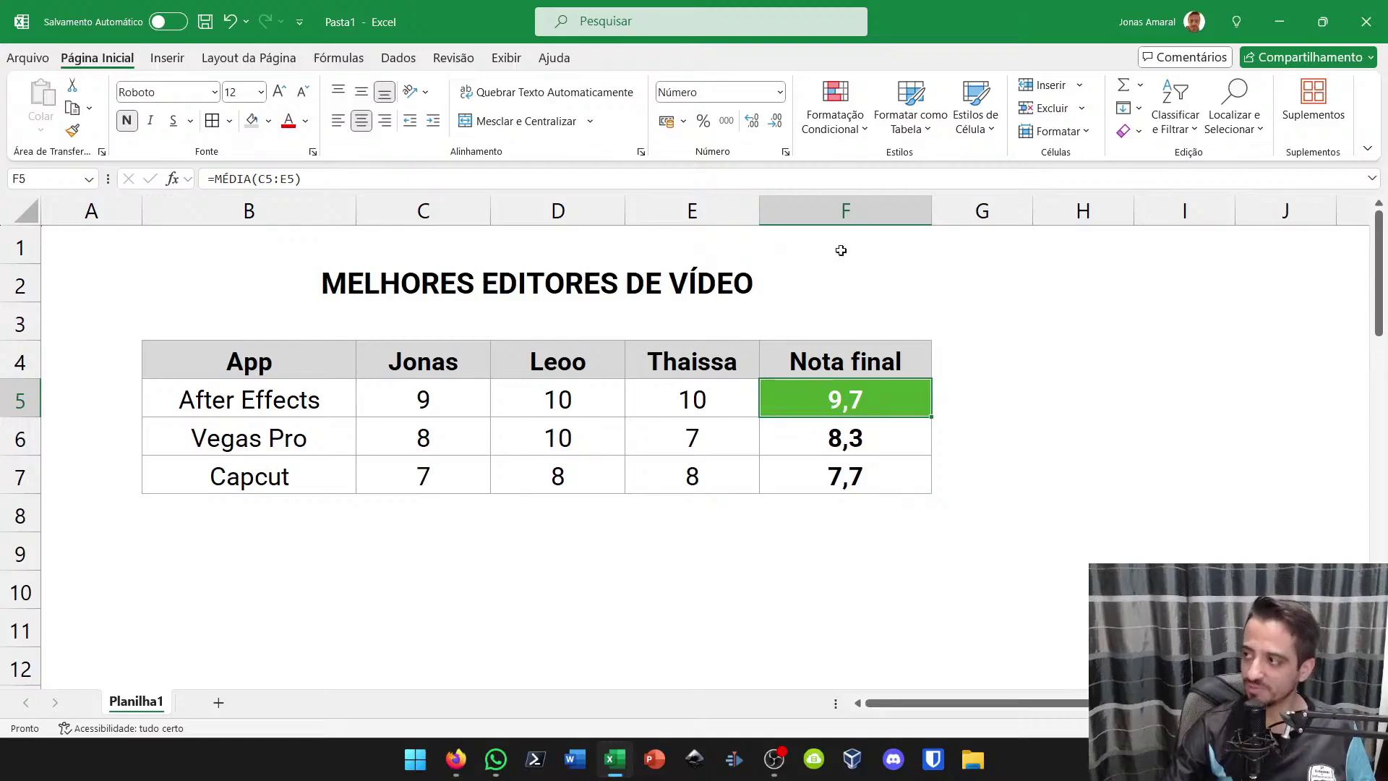
Start a second rule for cell values less than or equal to 7,9
left_click(855, 124)
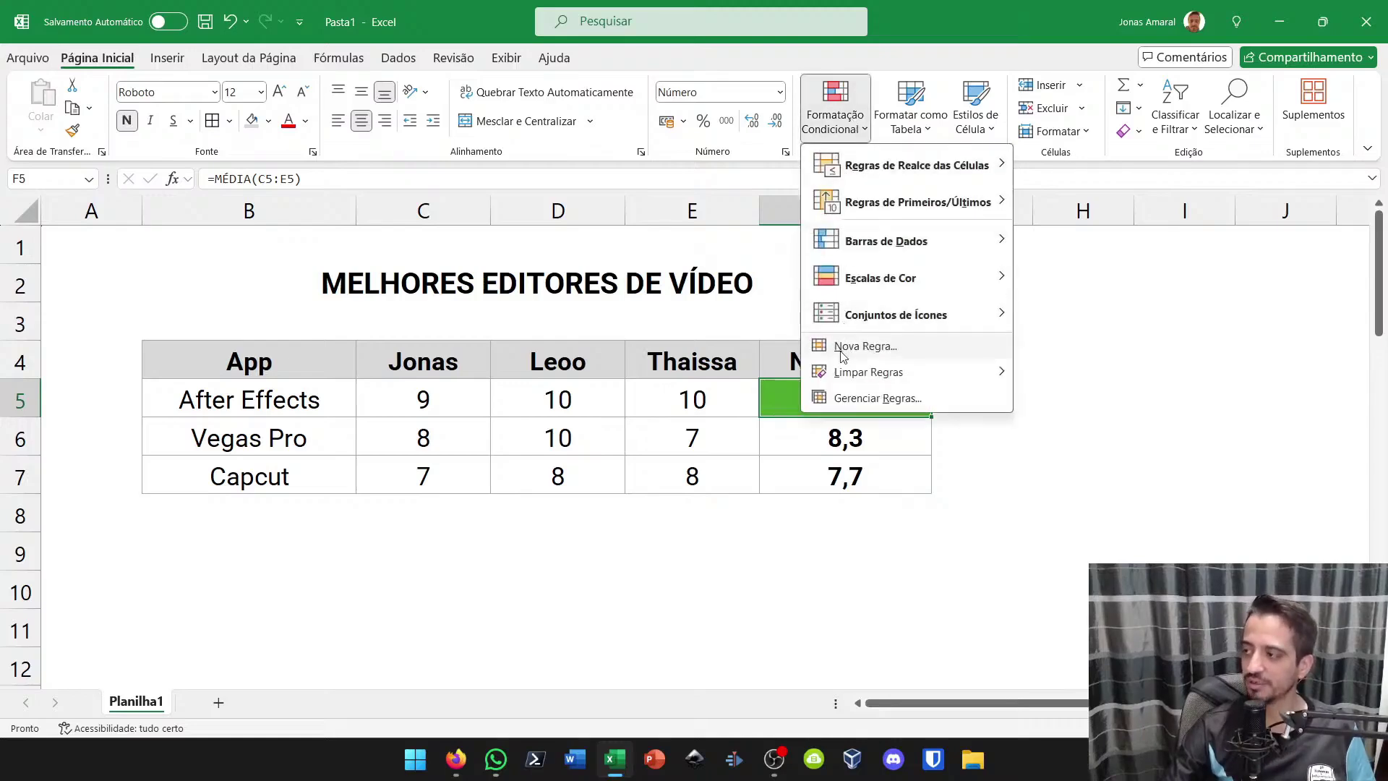
left_click(864, 347)
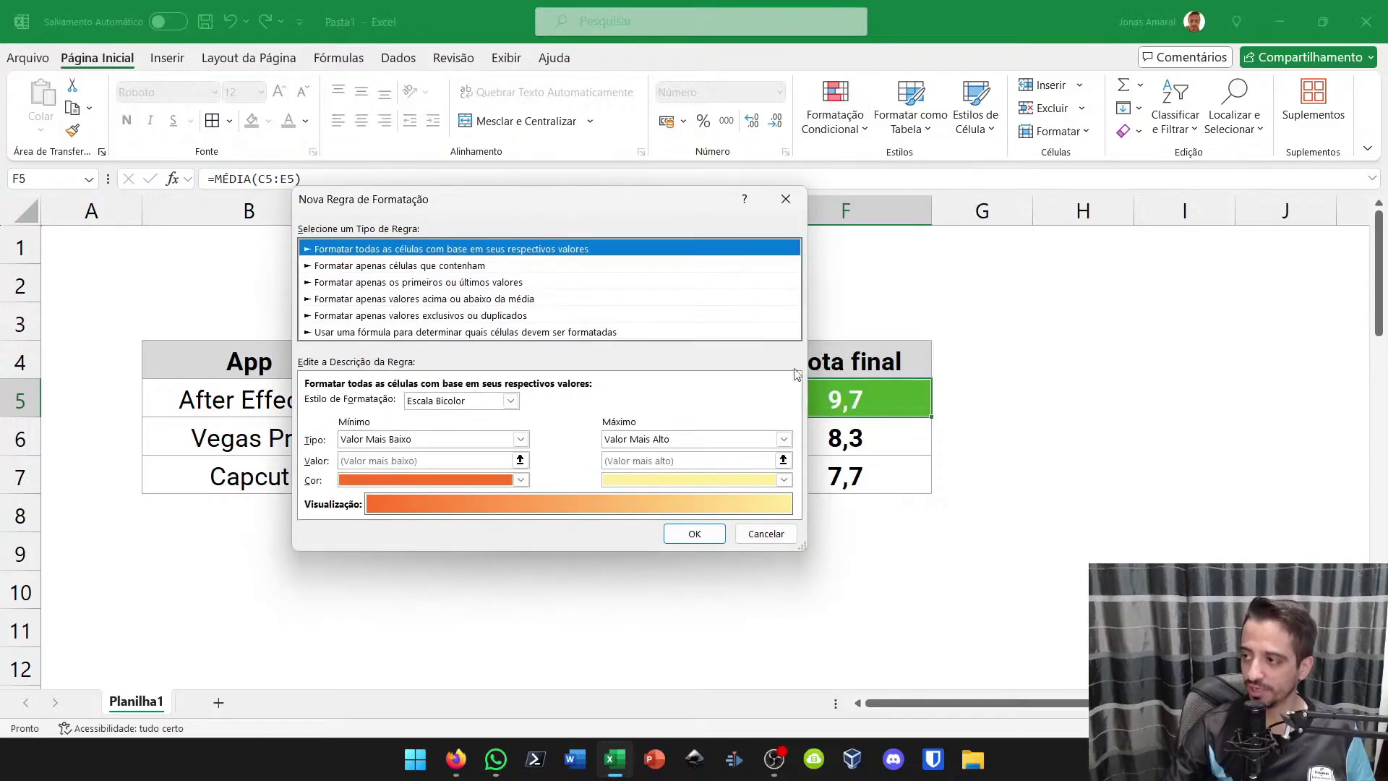
left_click(407, 268)
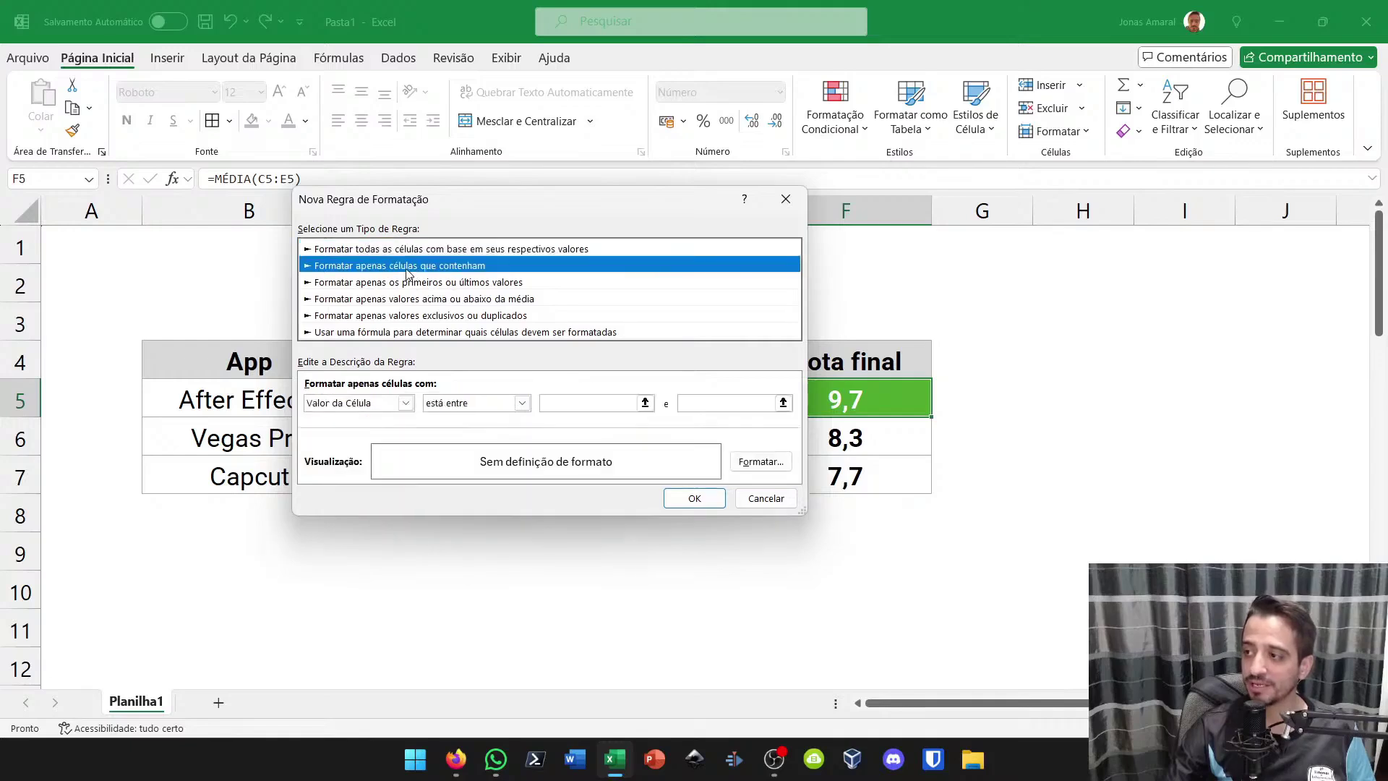
left_click(438, 409)
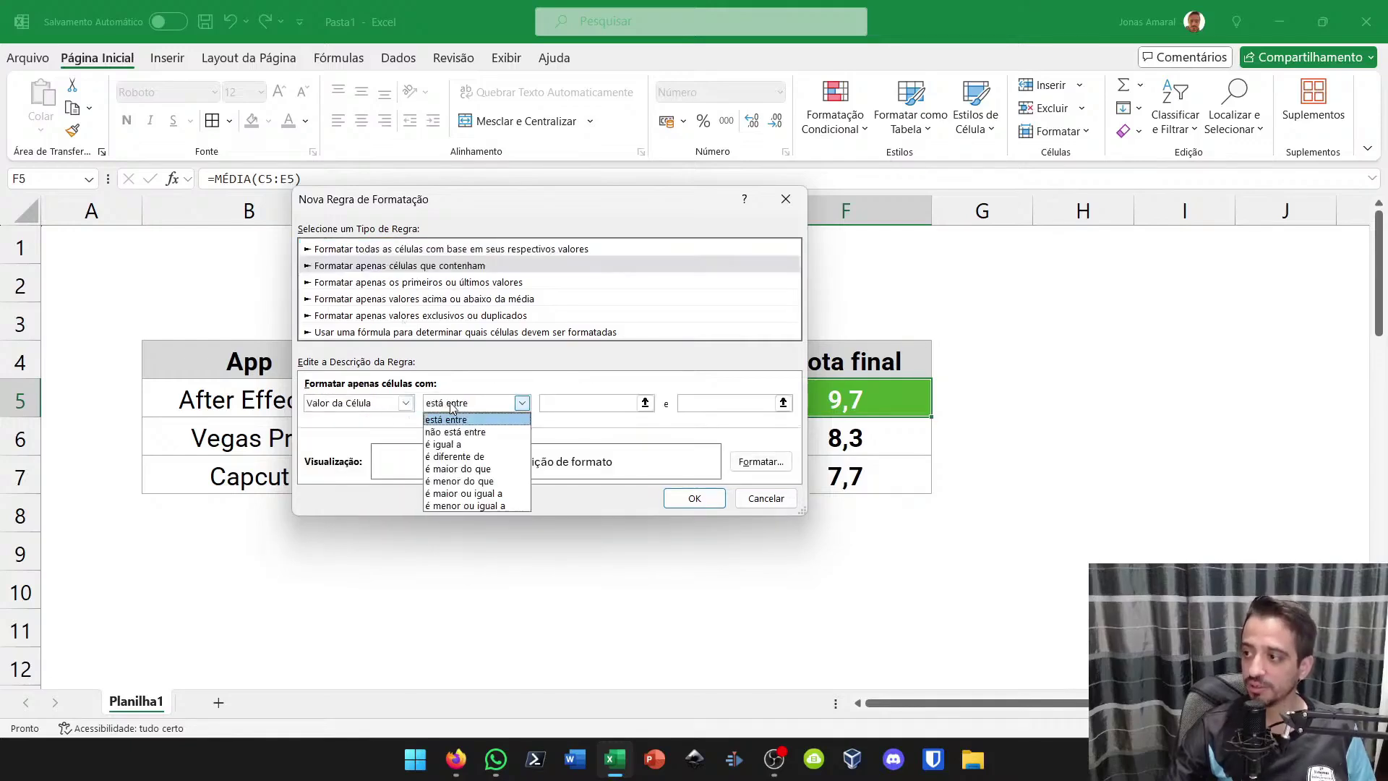
left_click(470, 506)
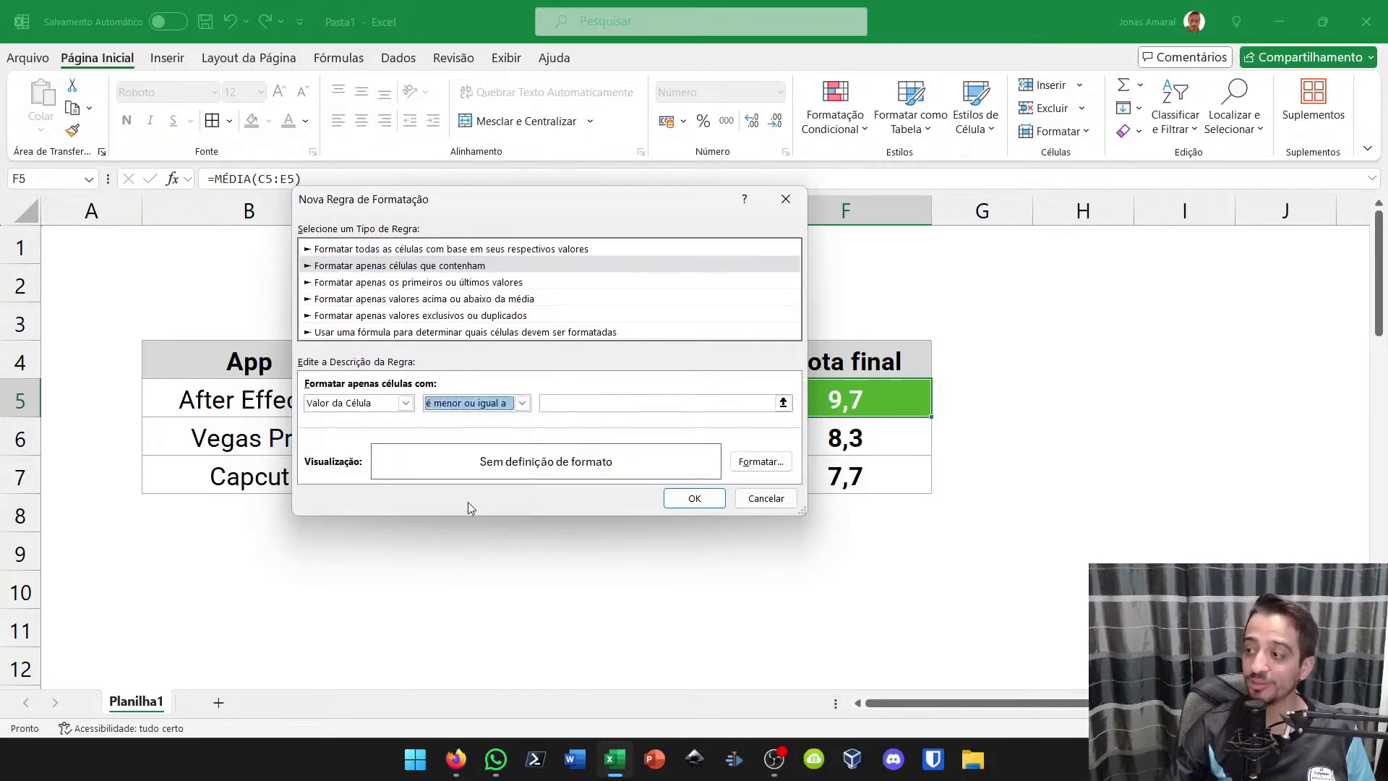
left_click(583, 406)
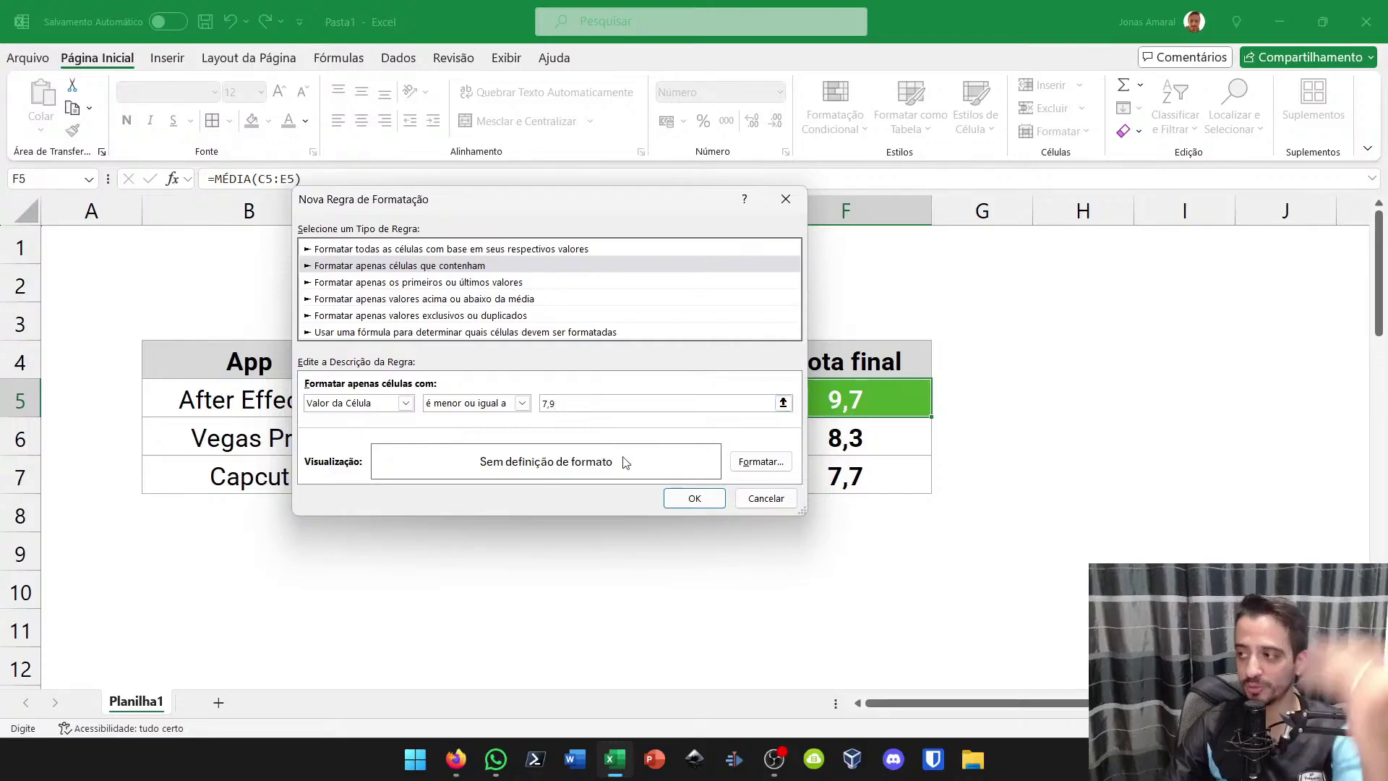
Format the rule with bold text and a dark red fill, and save it
left_click(763, 466)
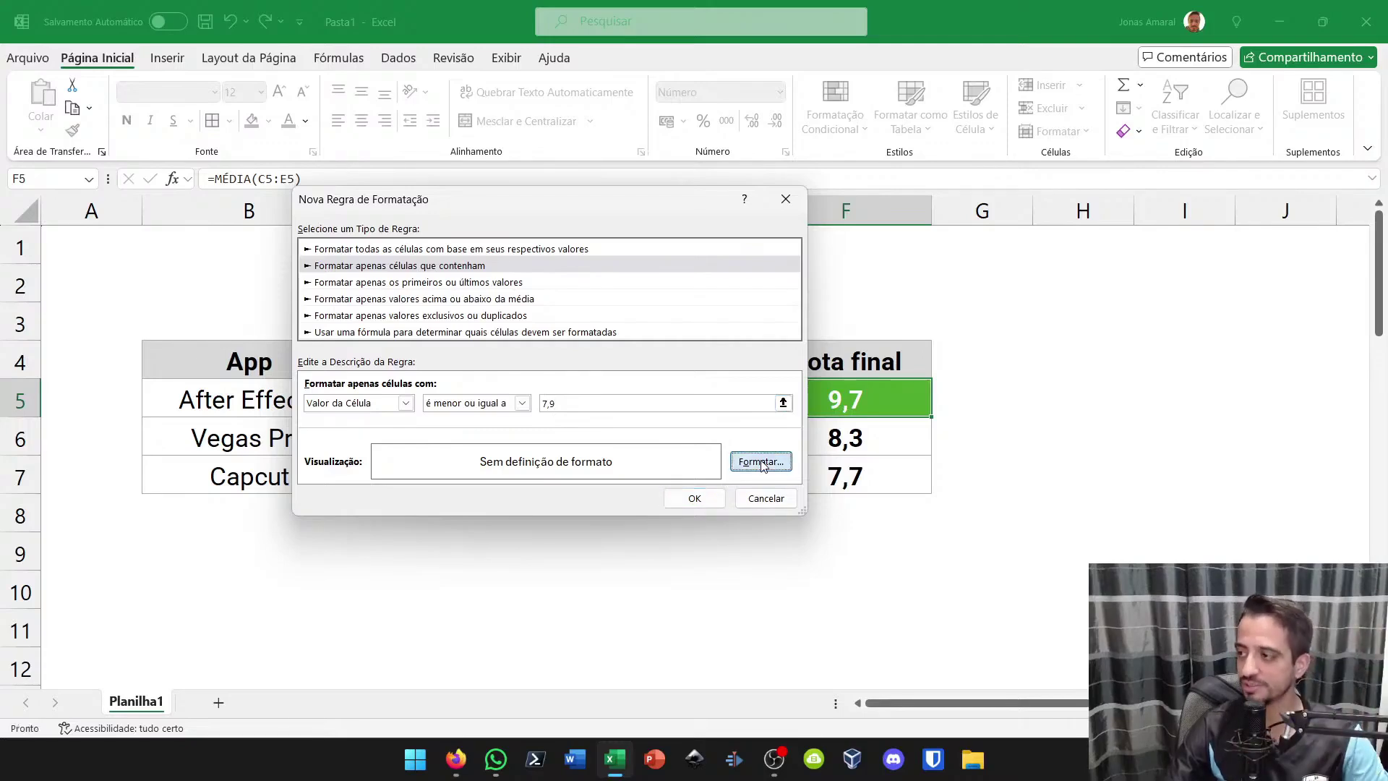
left_click(569, 224)
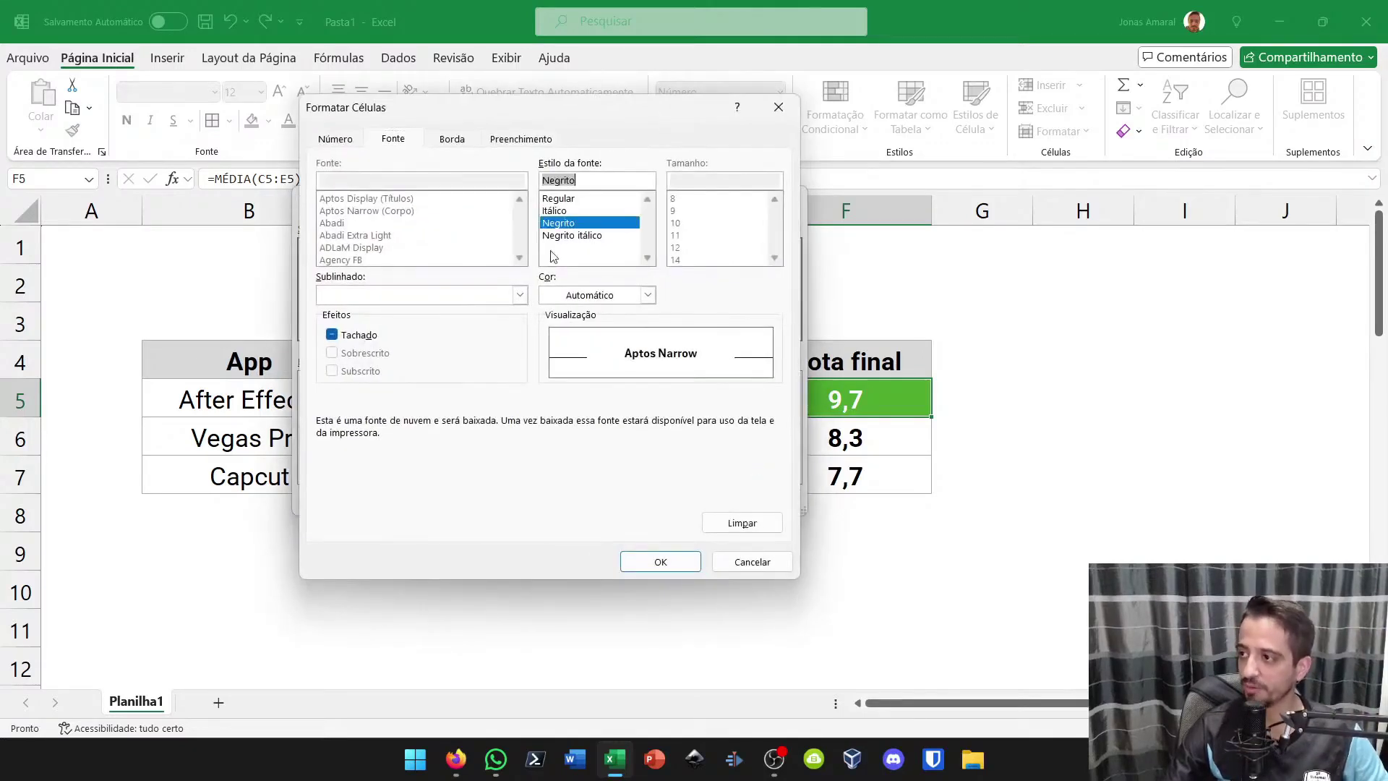
left_click(648, 295)
left_click(548, 367)
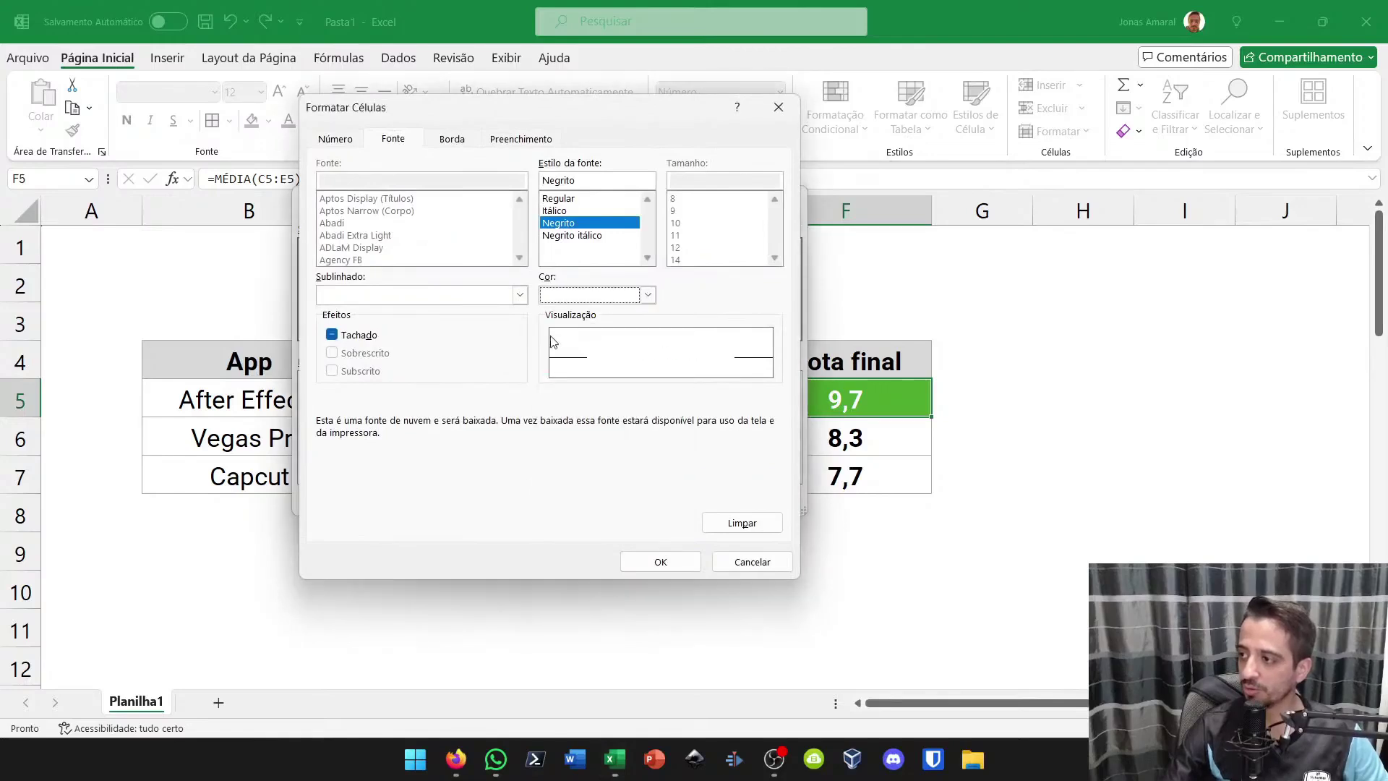
left_click(510, 141)
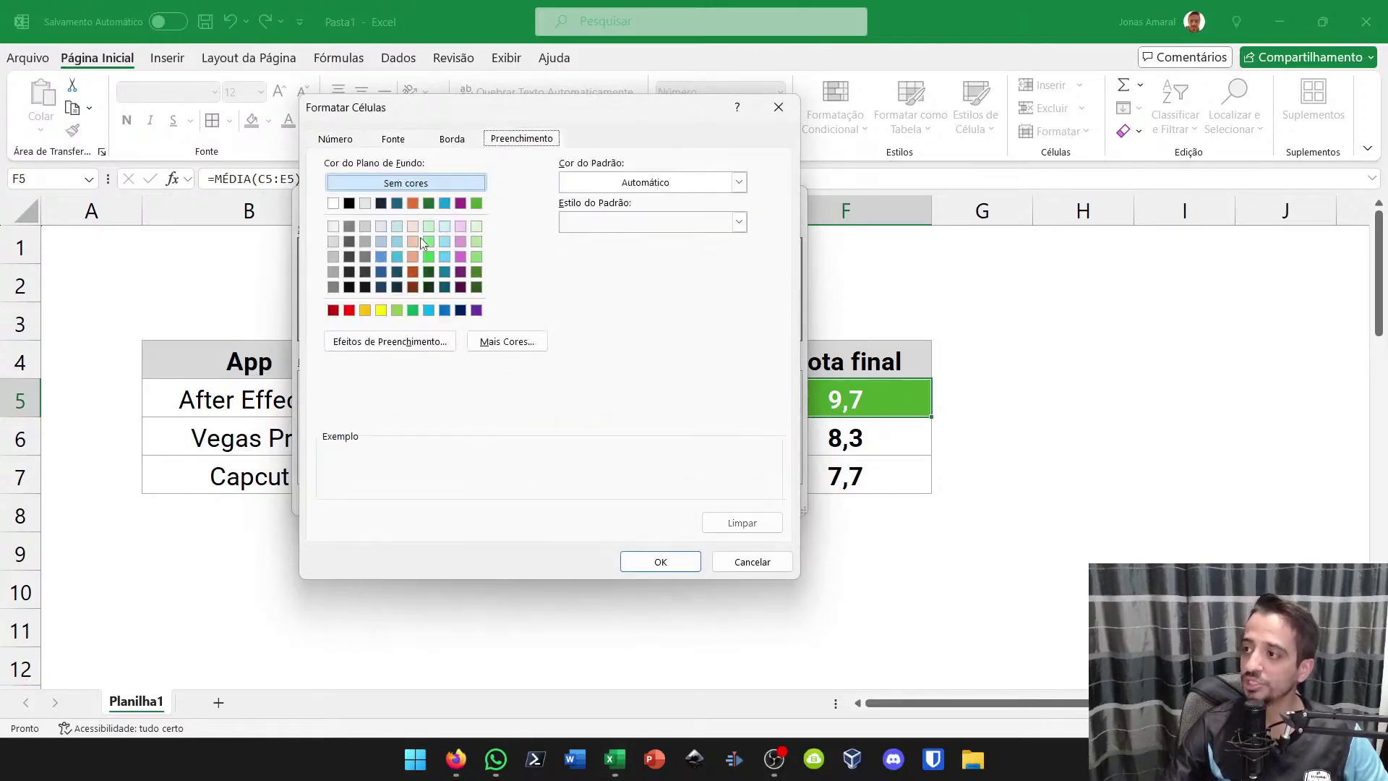
left_click(334, 310)
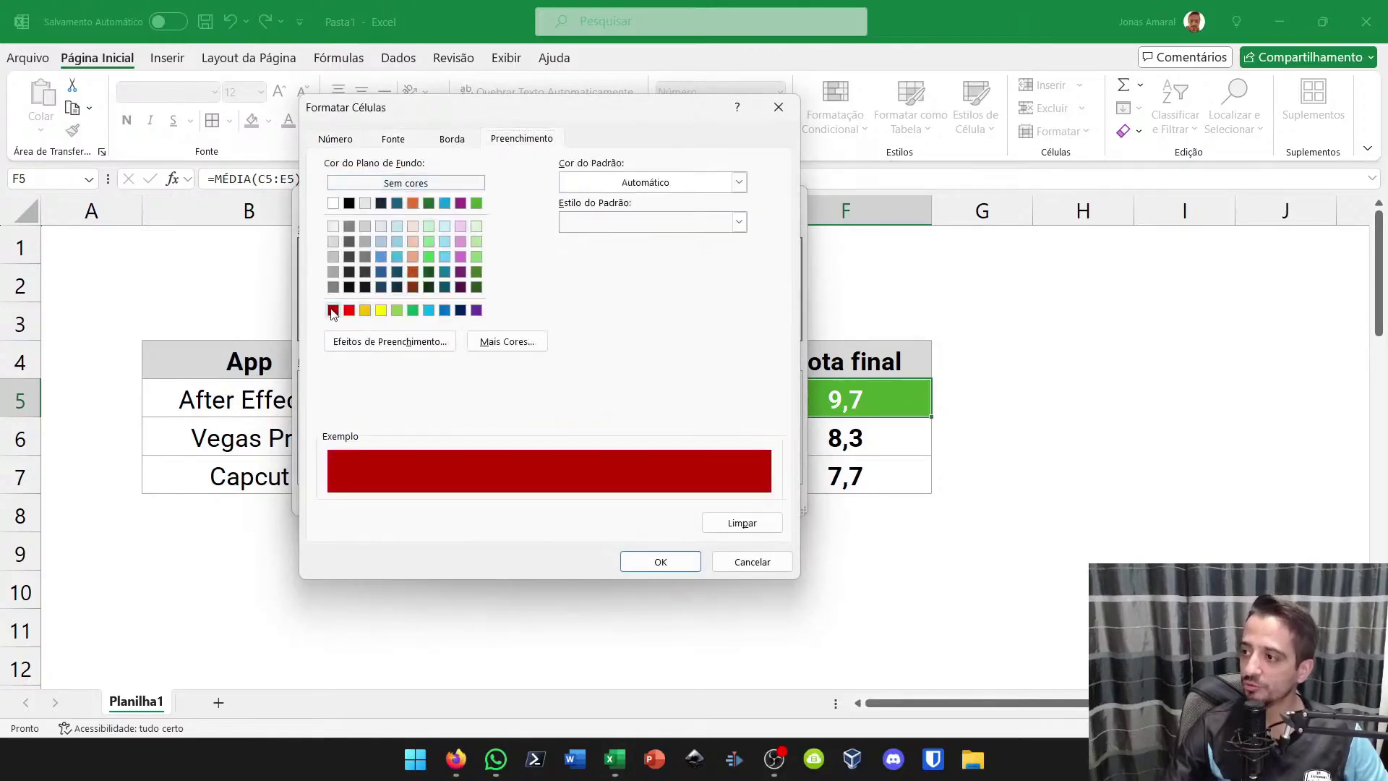
left_click(654, 563)
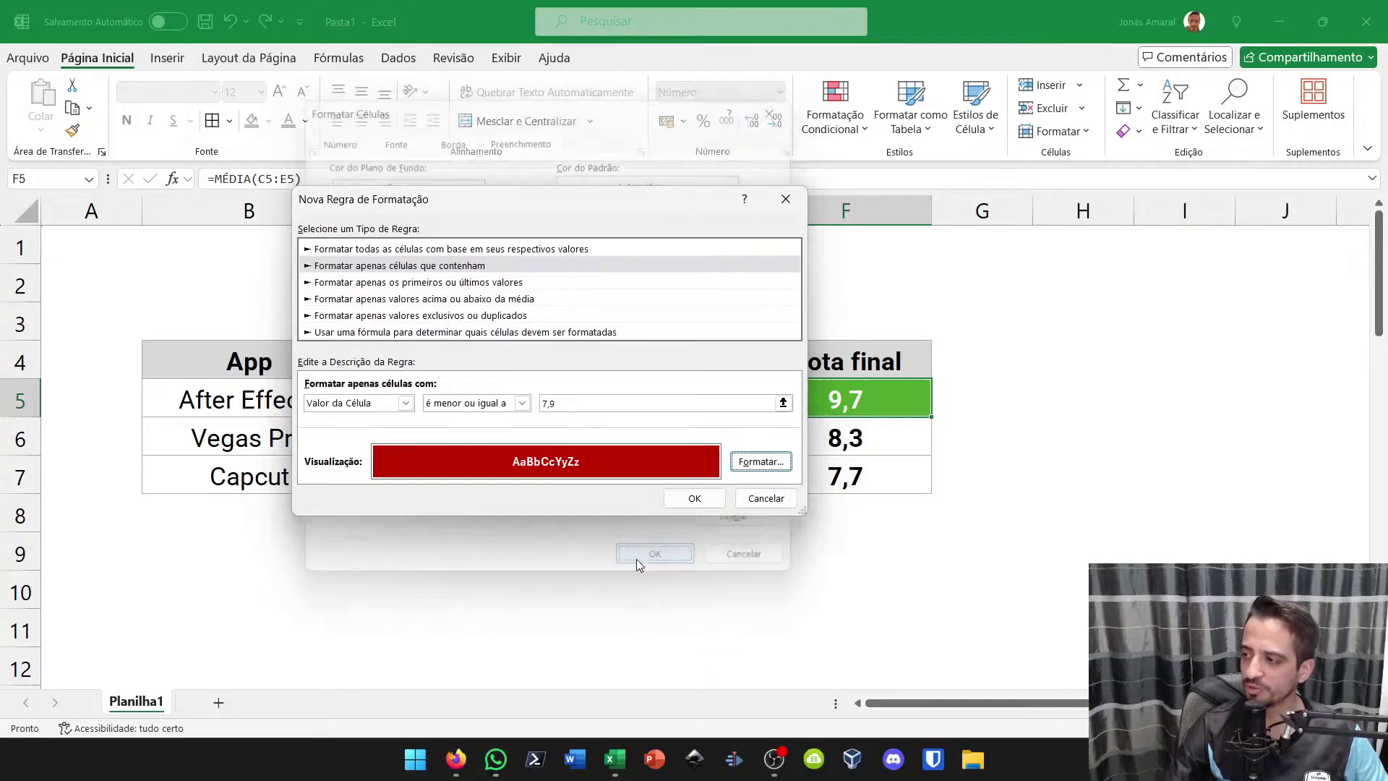
left_click(677, 506)
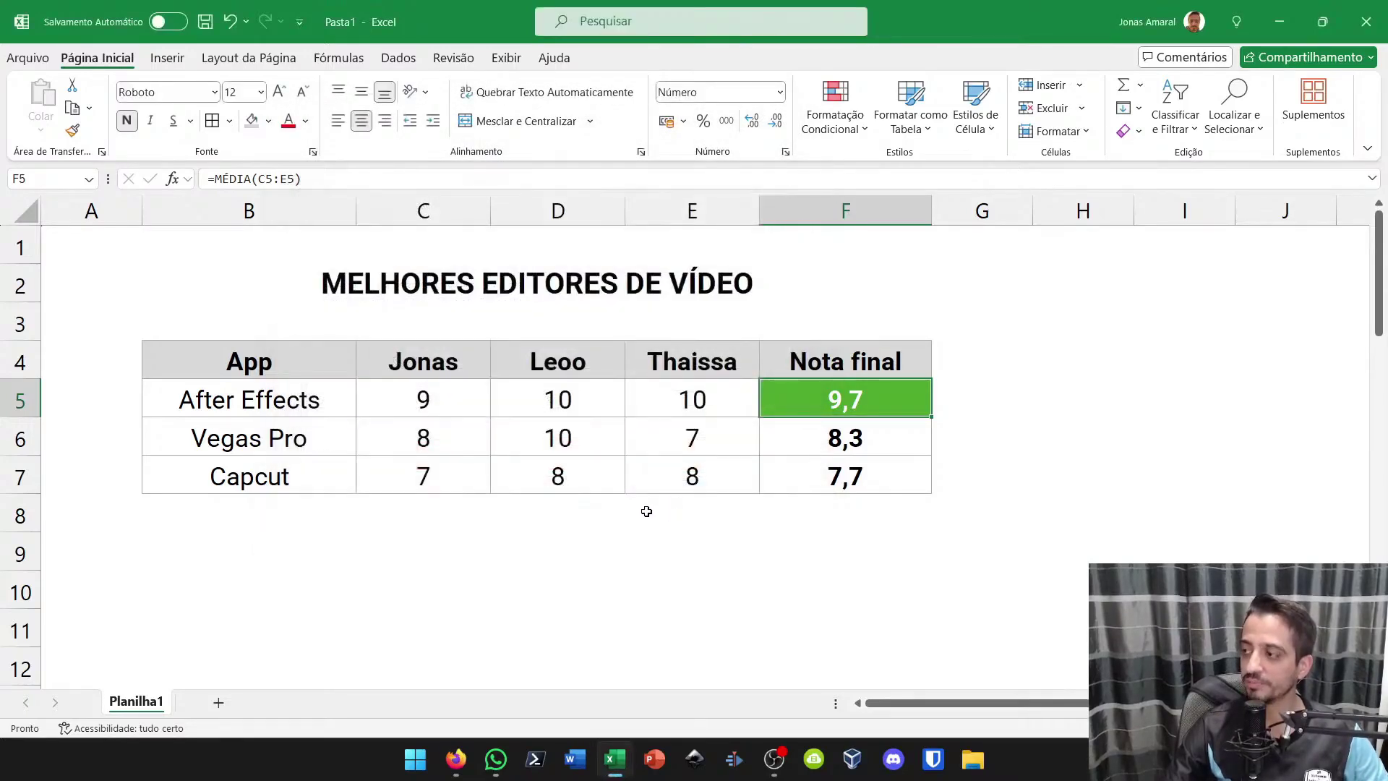
Copy F5's colour rules down to F6 and F7, turning 8,3 green and 7,7 dark red
left_click_drag(927, 414, 930, 447)
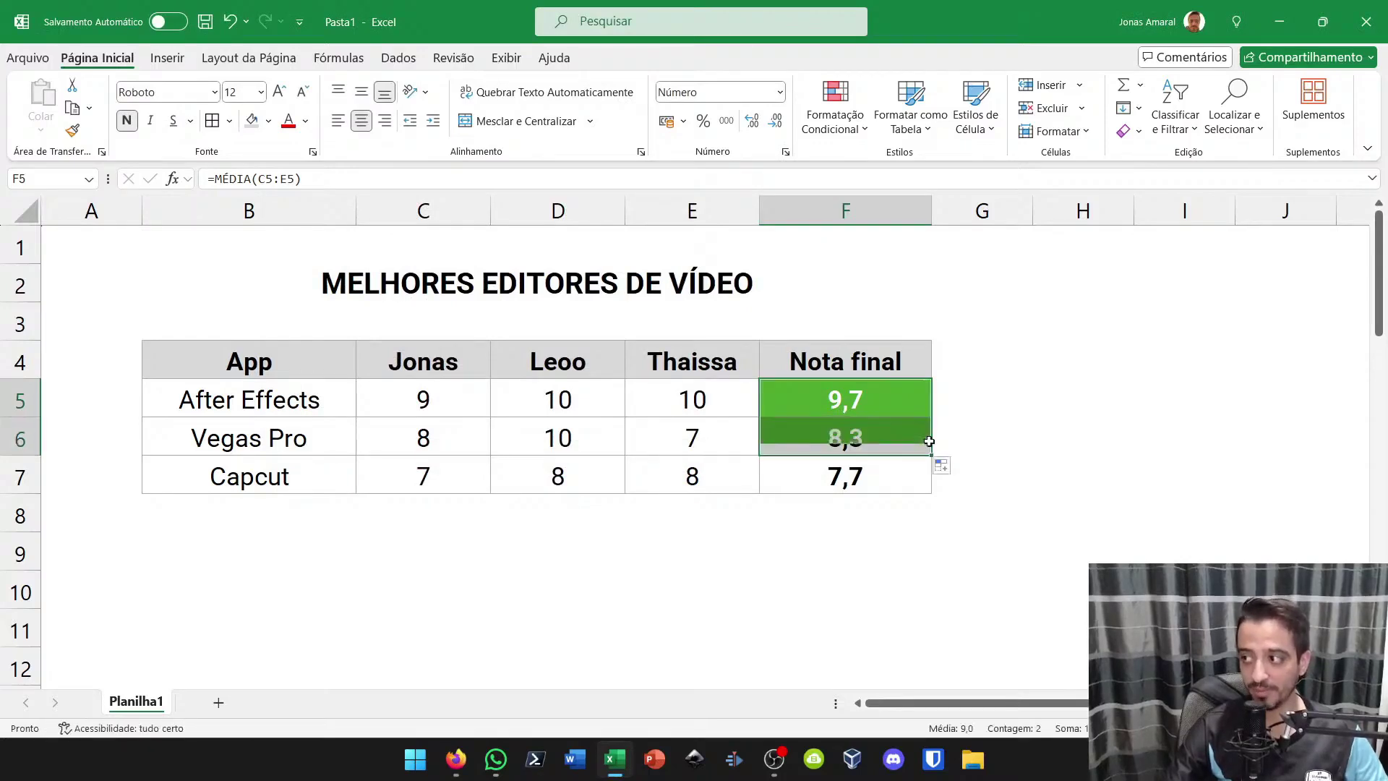
left_click(871, 447)
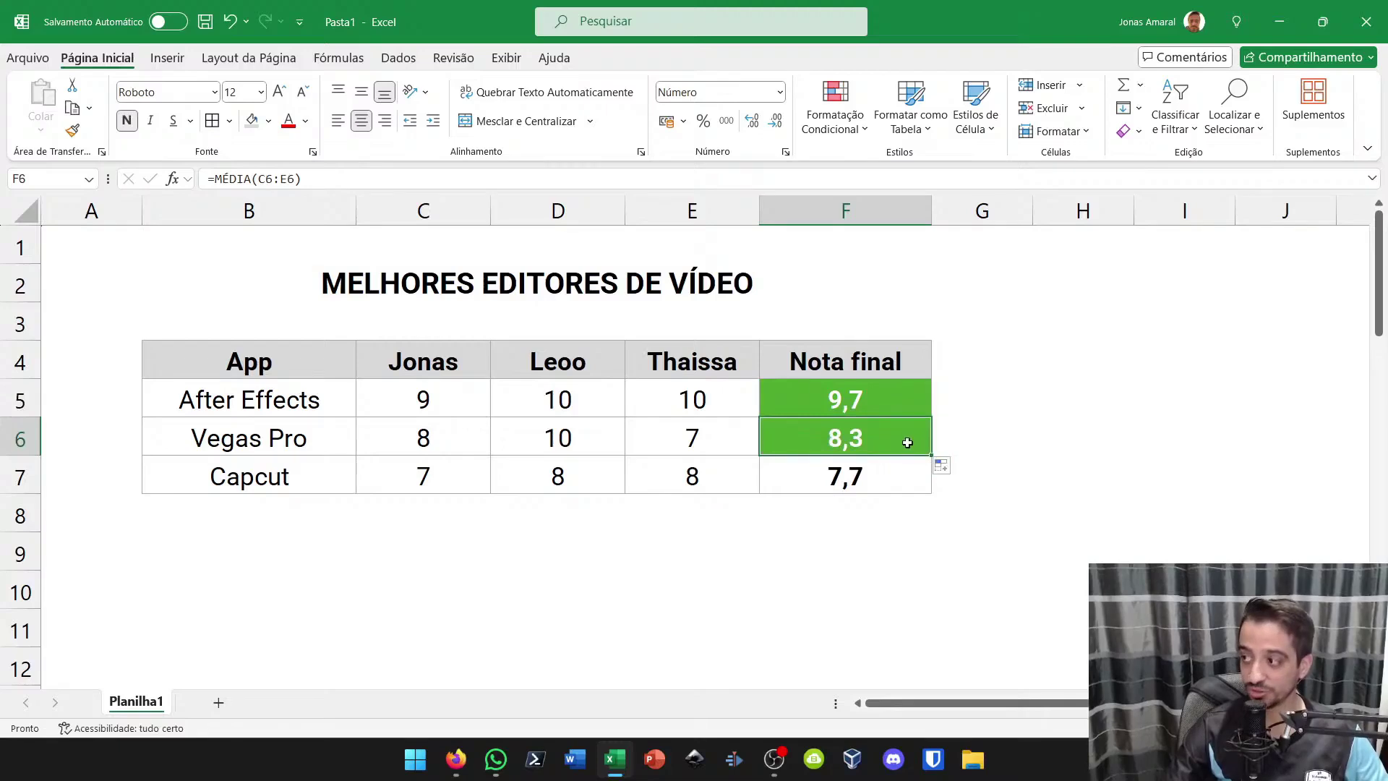
left_click_drag(931, 456, 928, 498)
left_click(851, 552)
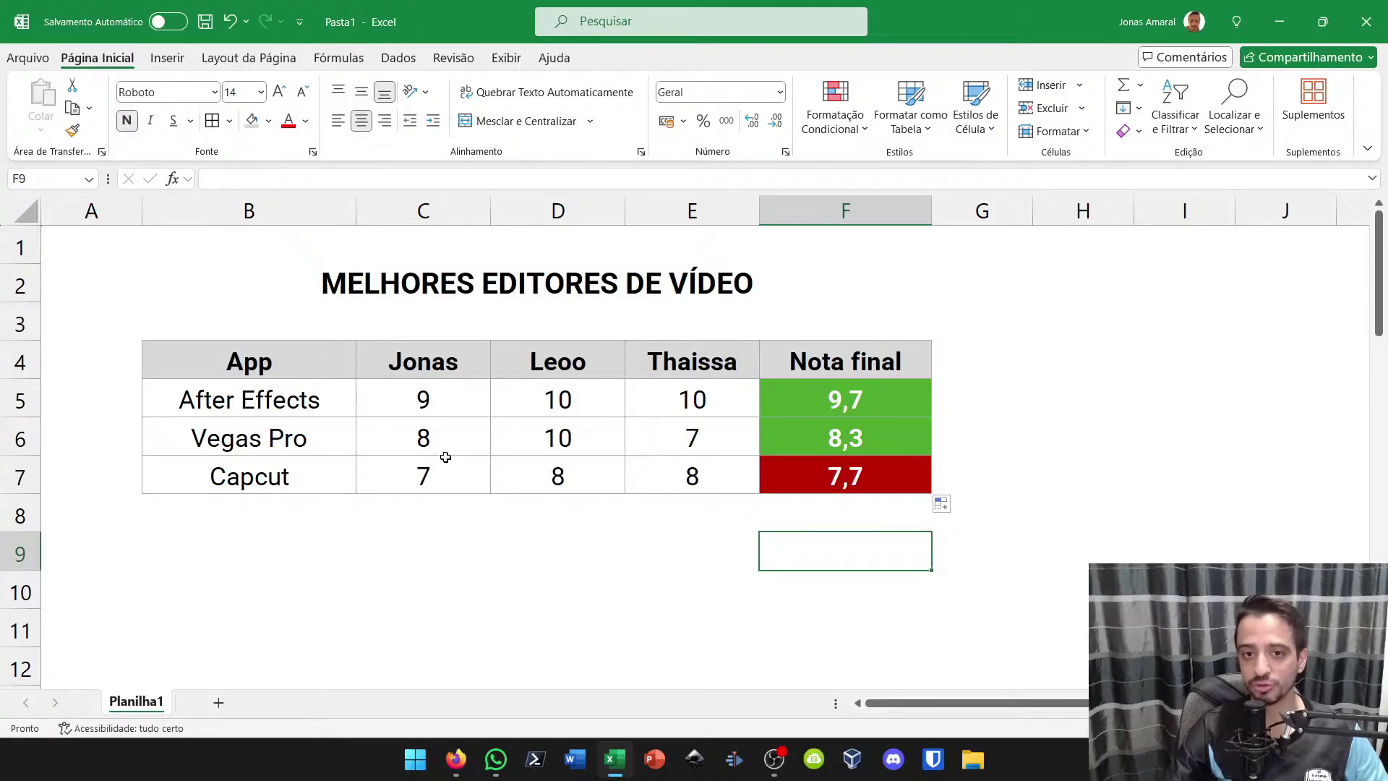
left_click(553, 445)
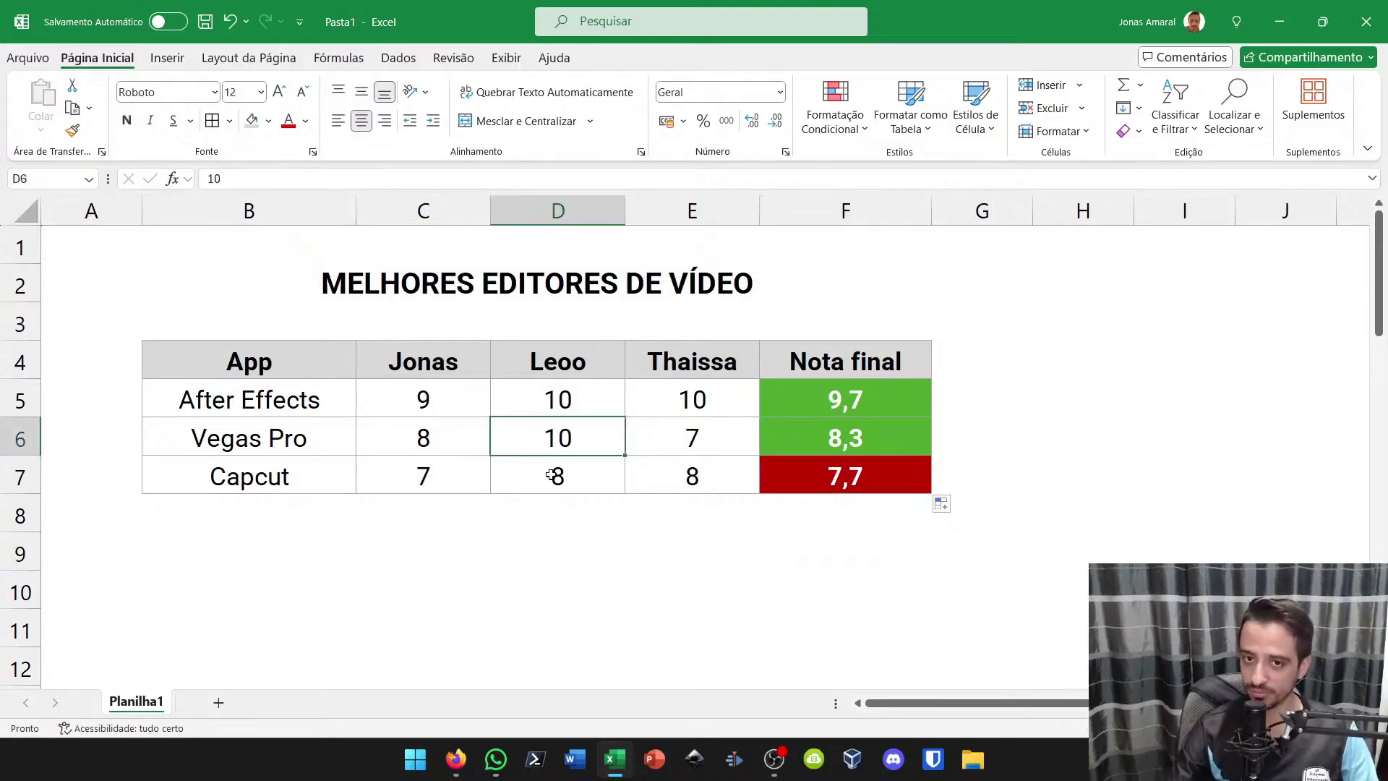
Change Vegas Pro's D6 score to 5 so its Nota final drops to a red 6,7
type("5")
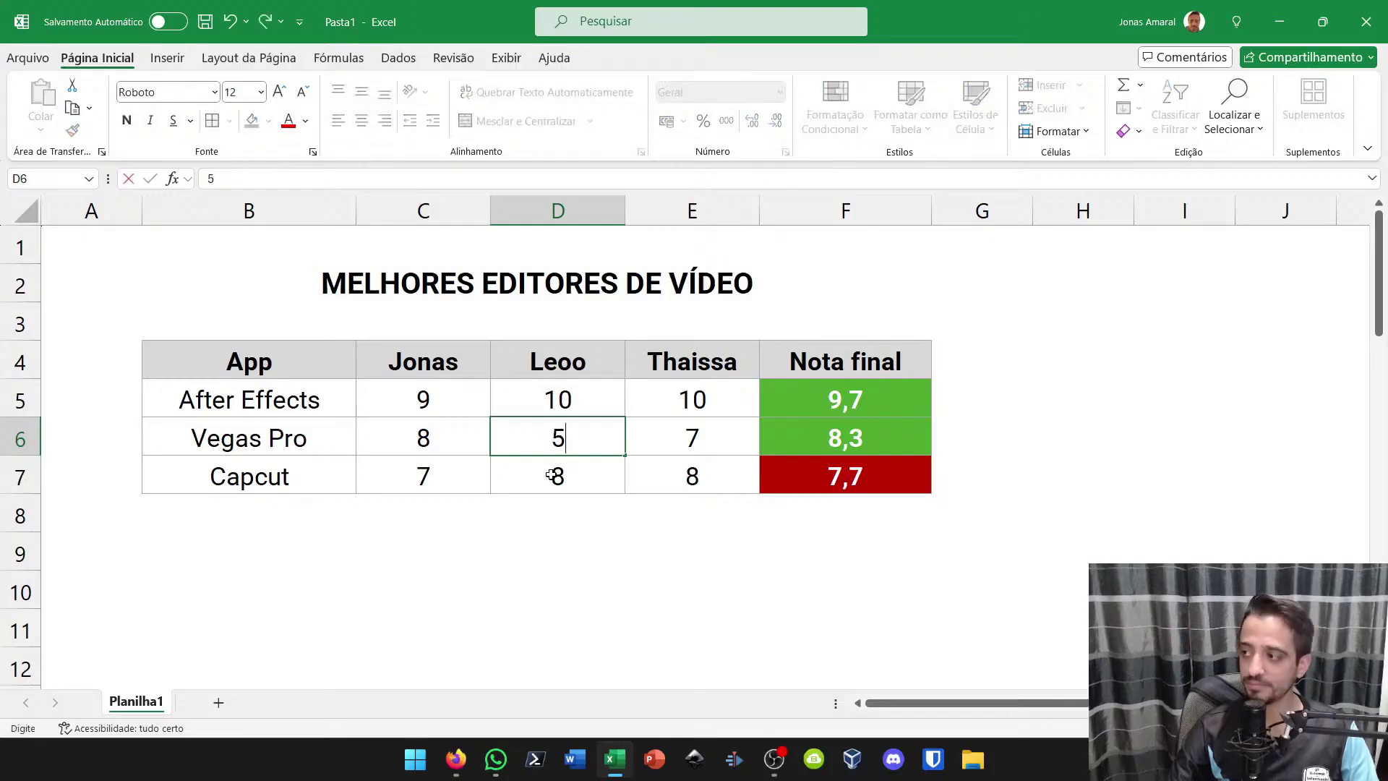
key("Return")
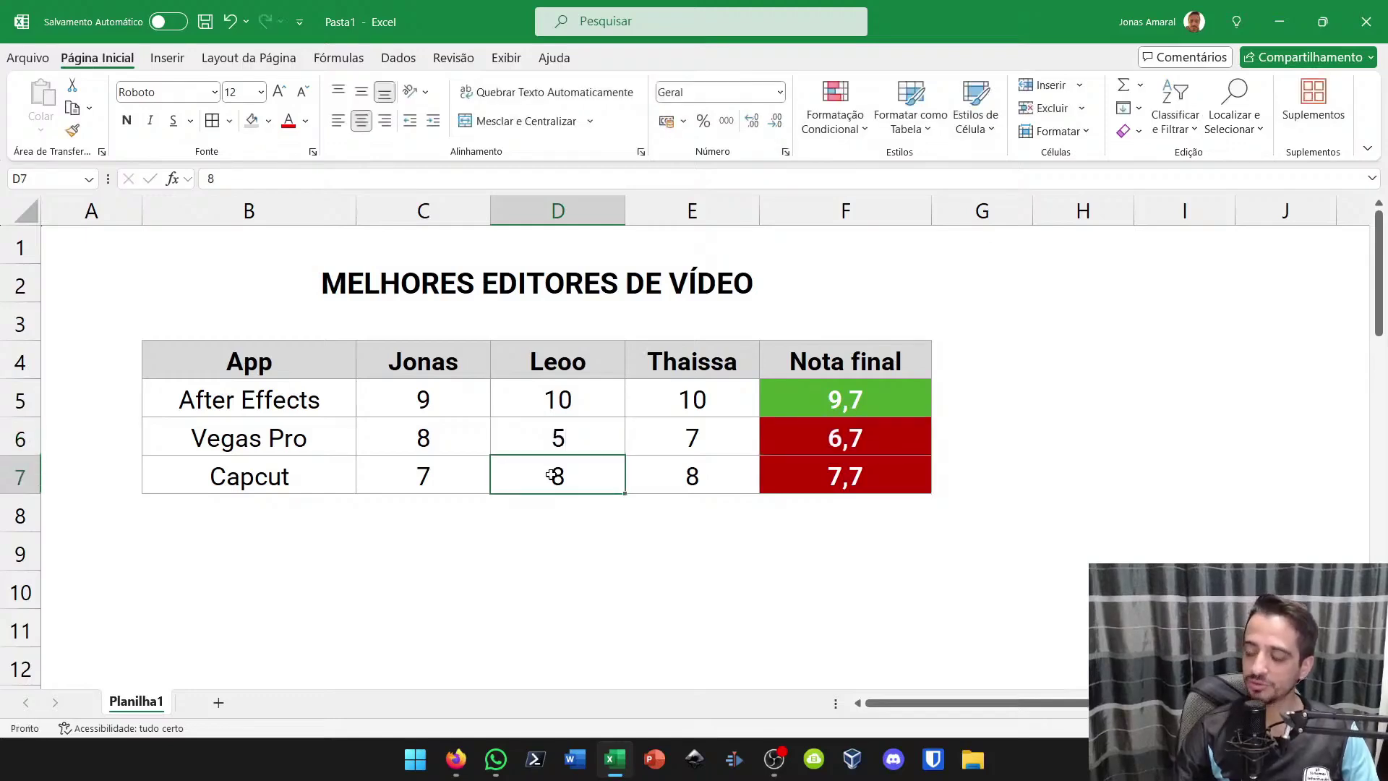
key("Up")
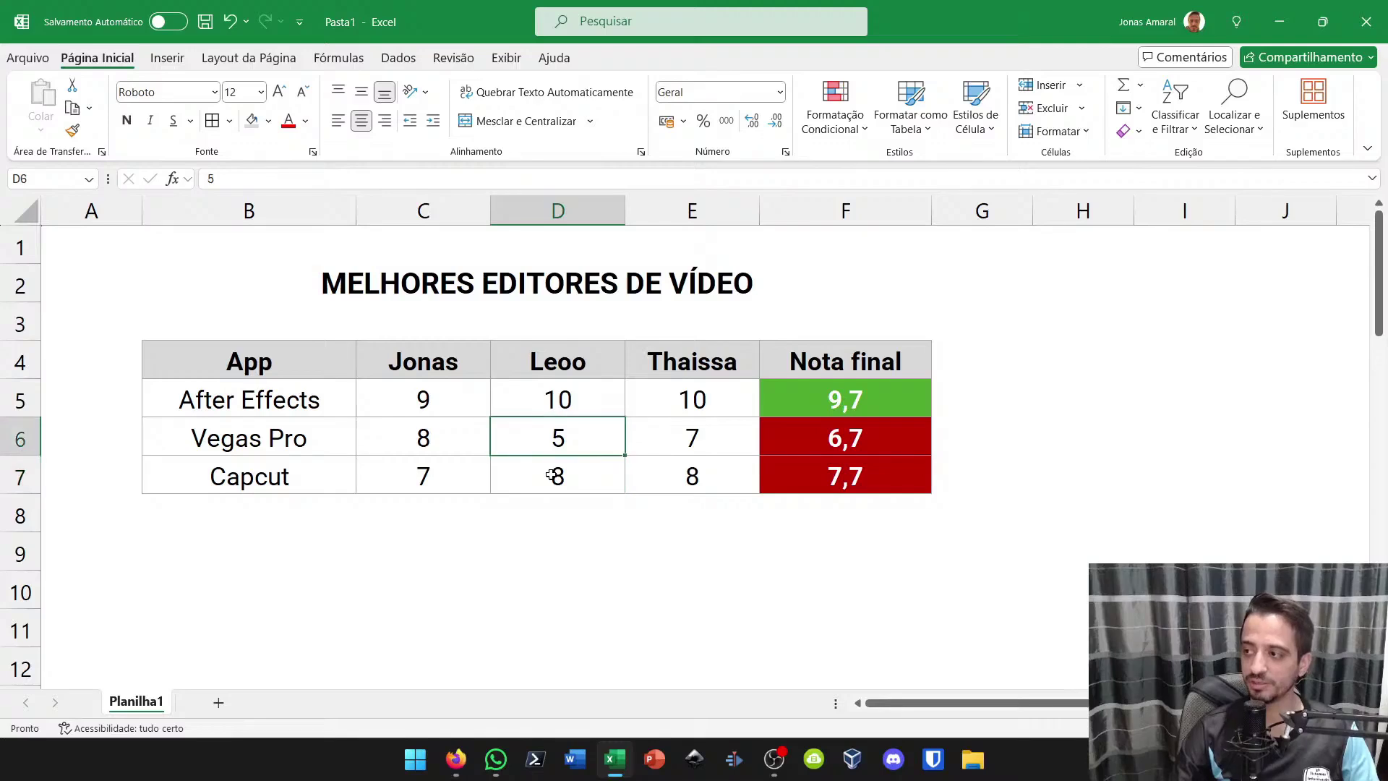
key("Left")
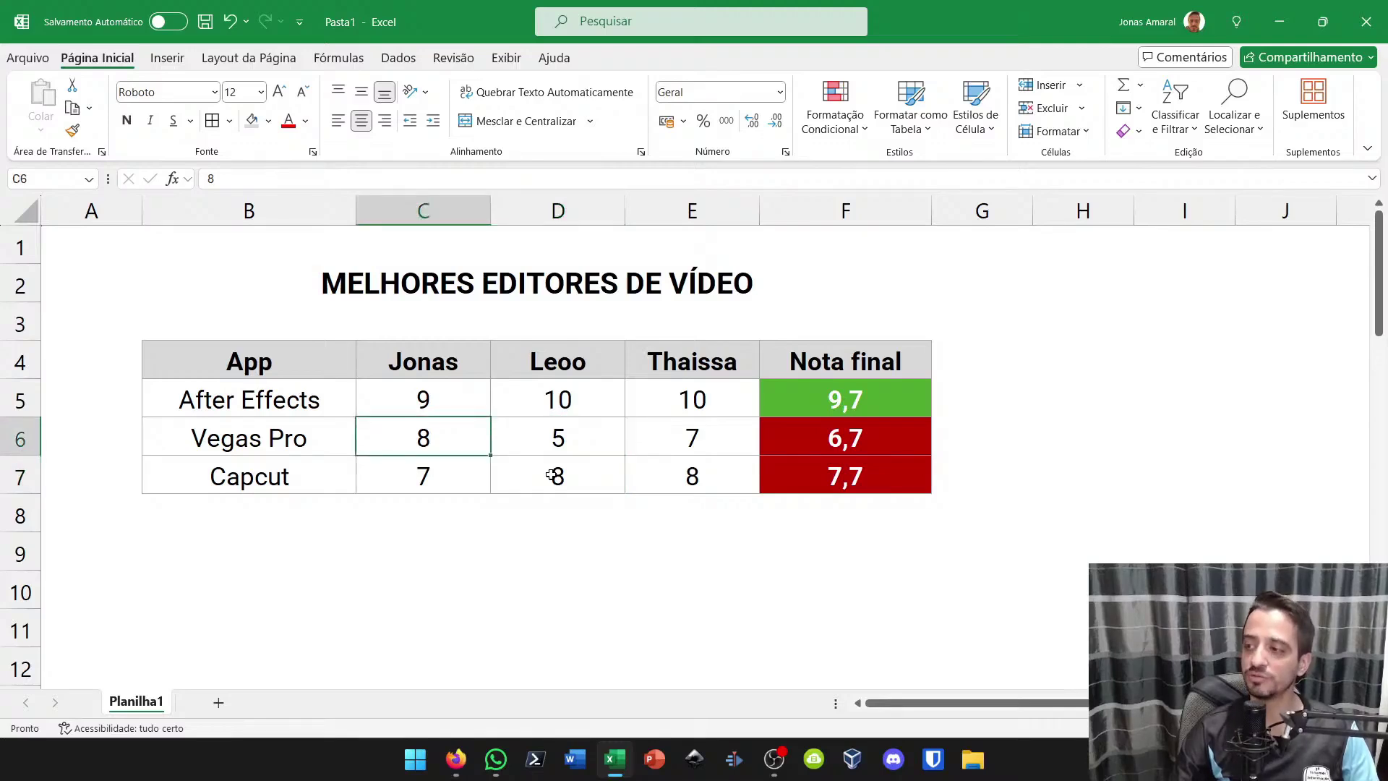
Enter 10 as Capcut's score in E7
key("Down")
key("Right")
key("Right")
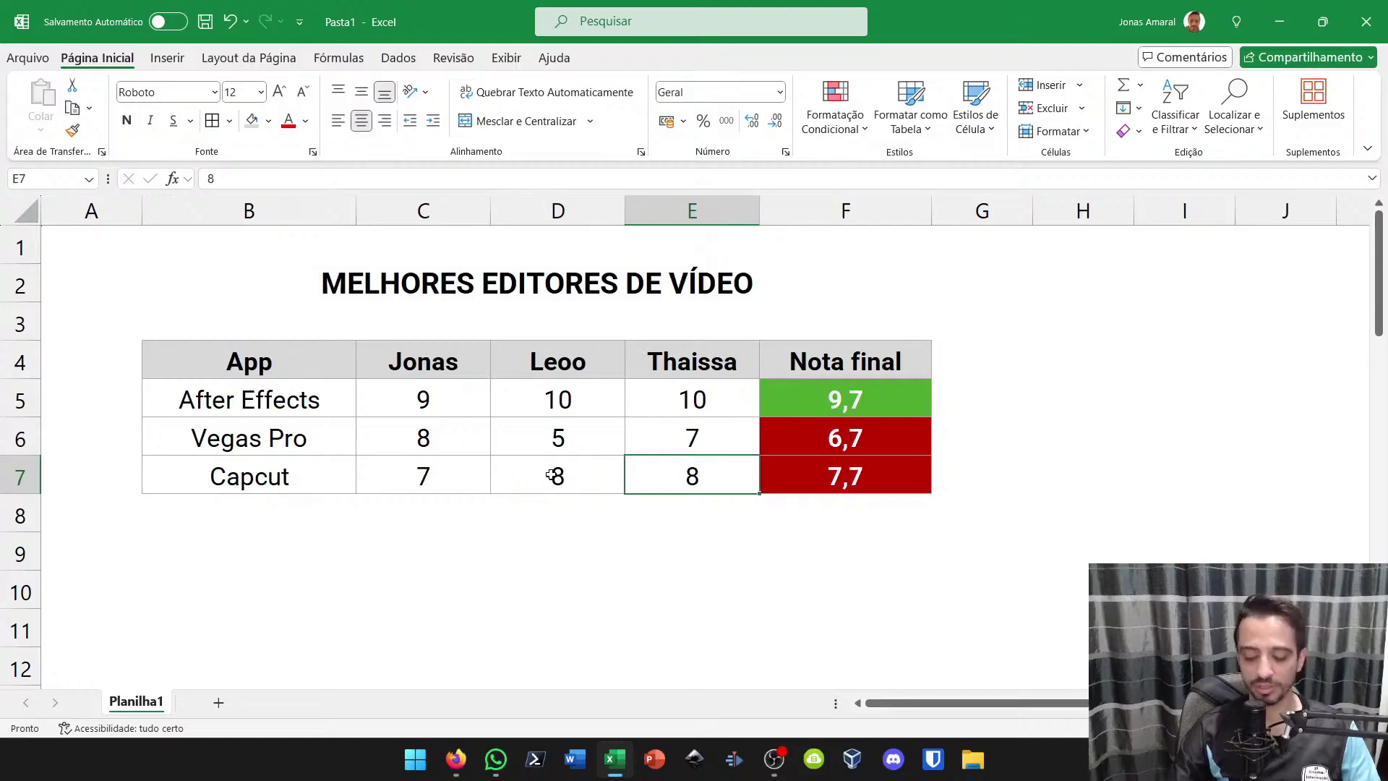
type("10")
key("Return")
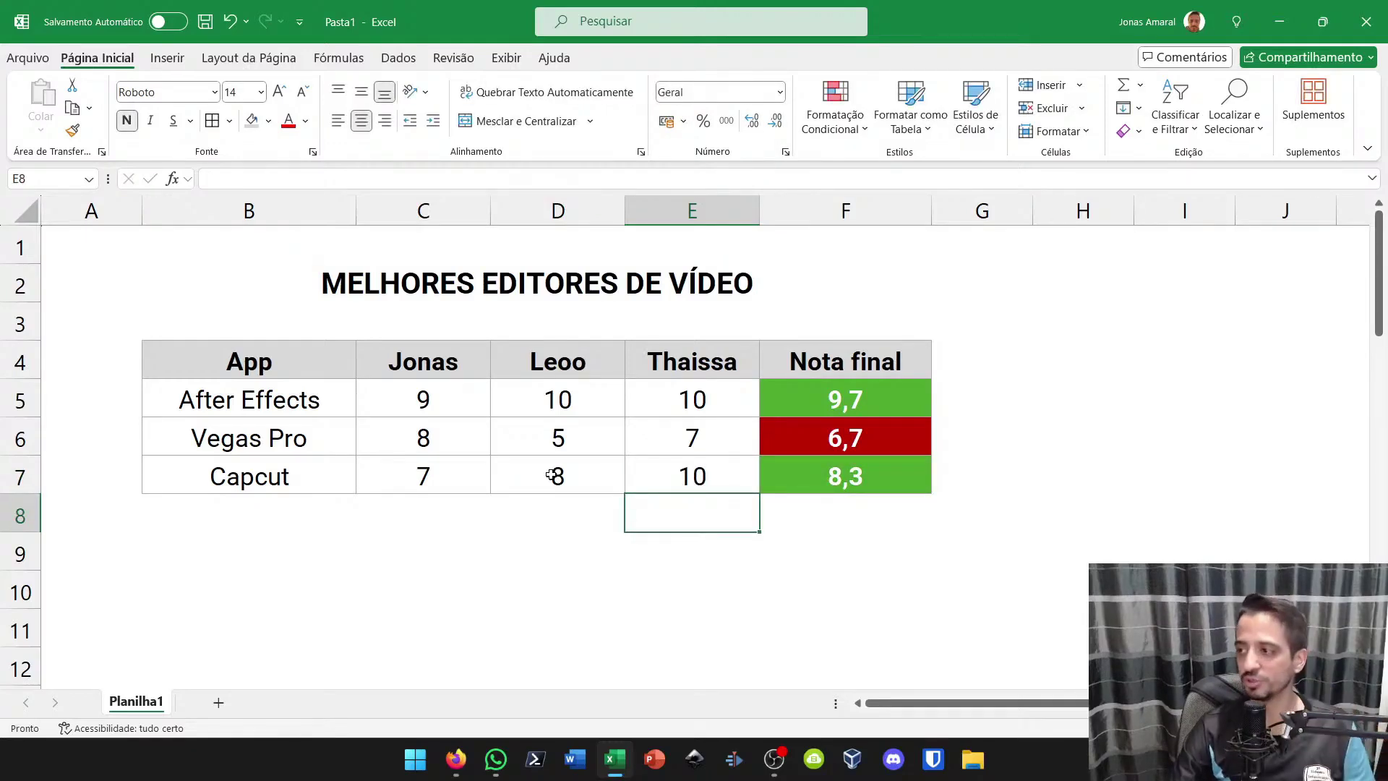
Set Capcut's scores to 8 so its Nota final shows a green 8,0
key("Up")
key("Left")
key("Left")
type("8")
key("Tab")
key("Tab")
type("8")
key("Tab")
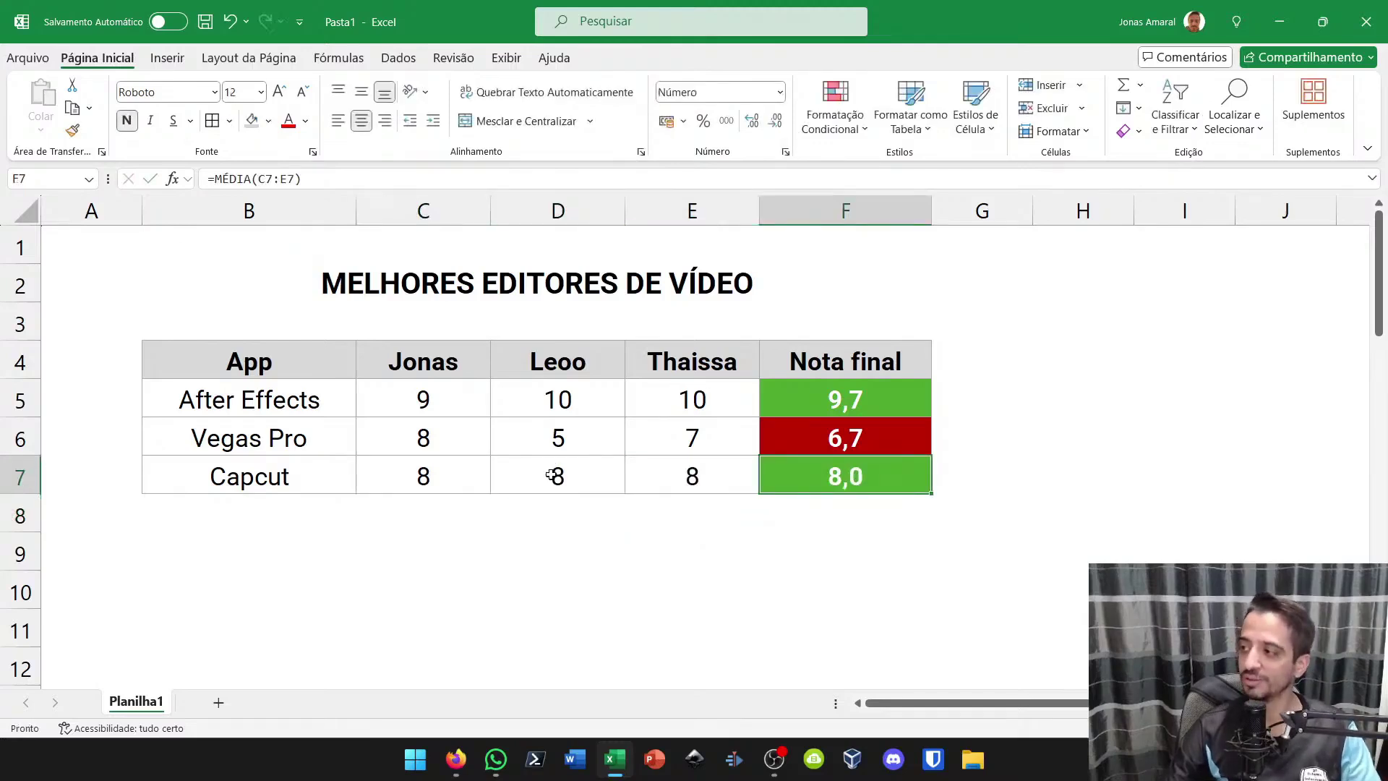
Enter 7,9 in Capcut's C7, D7 and E7, turning its Nota final red at 7,9
key("Left")
key("Left")
key("Left")
type("7,9")
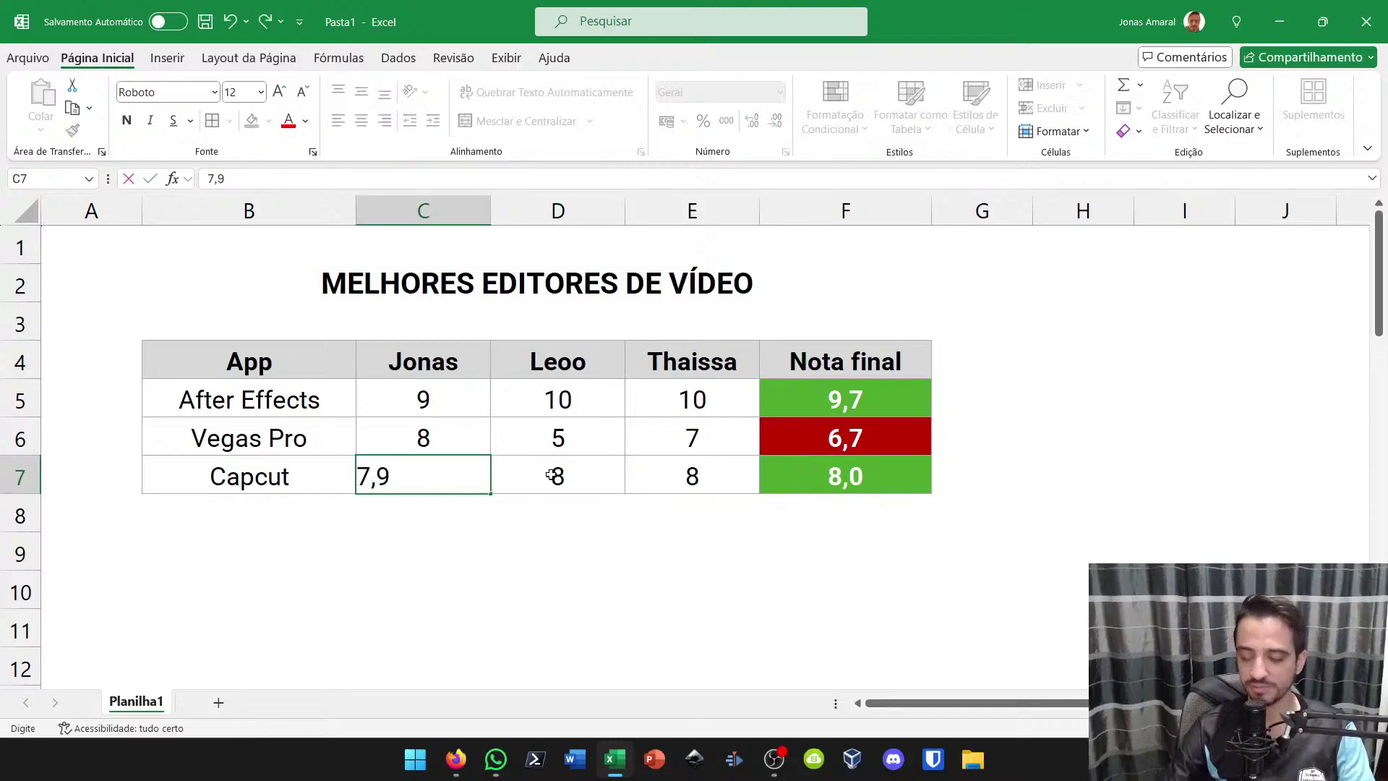
key("Tab")
type("7,9")
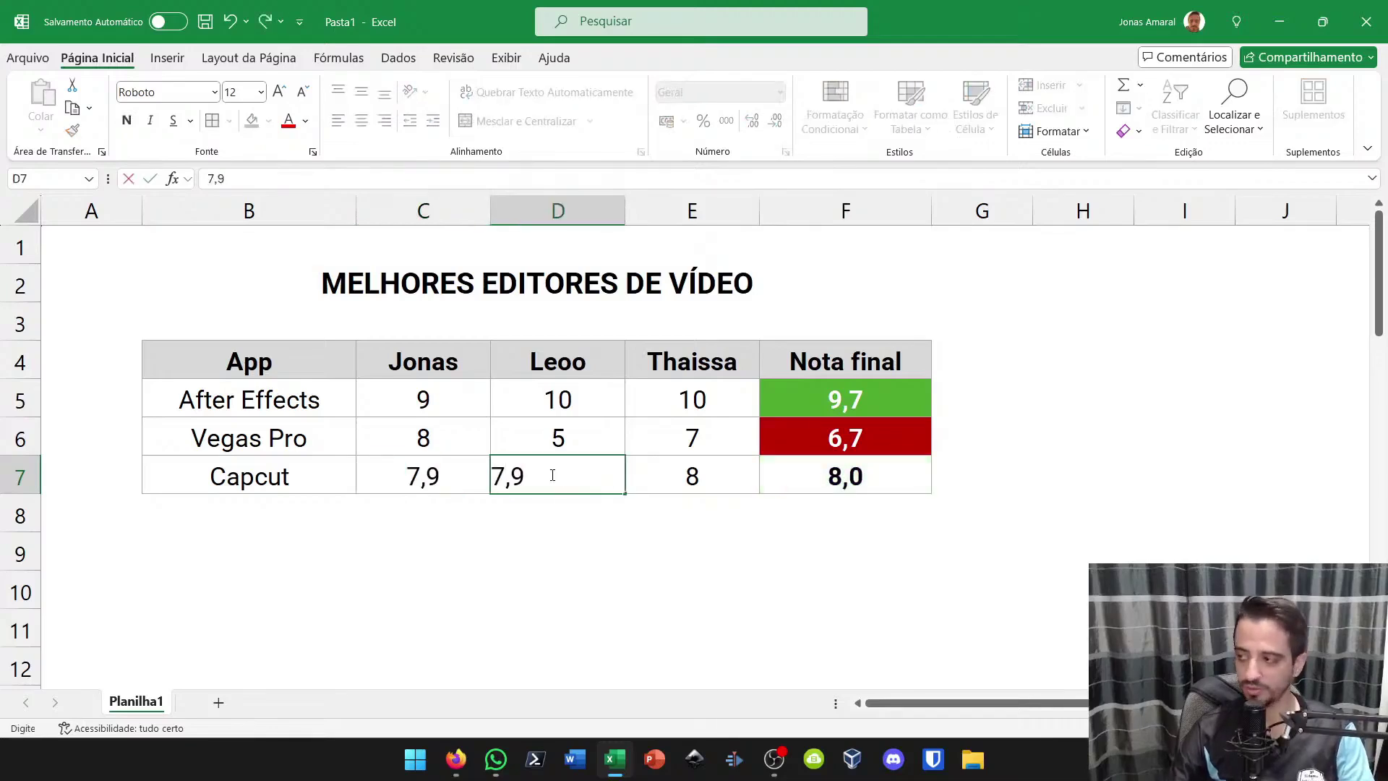
key("Tab")
type("7,")
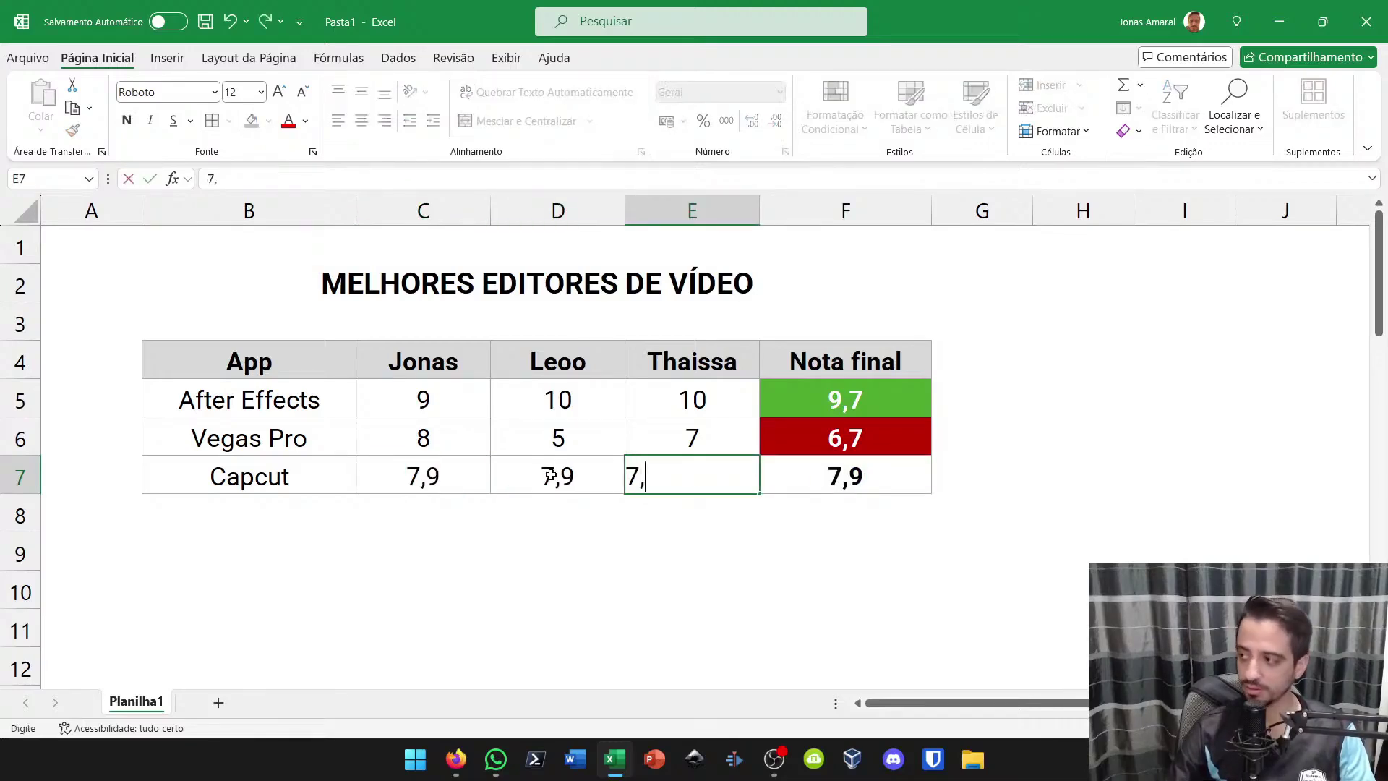
type("0")
key("BackSpace")
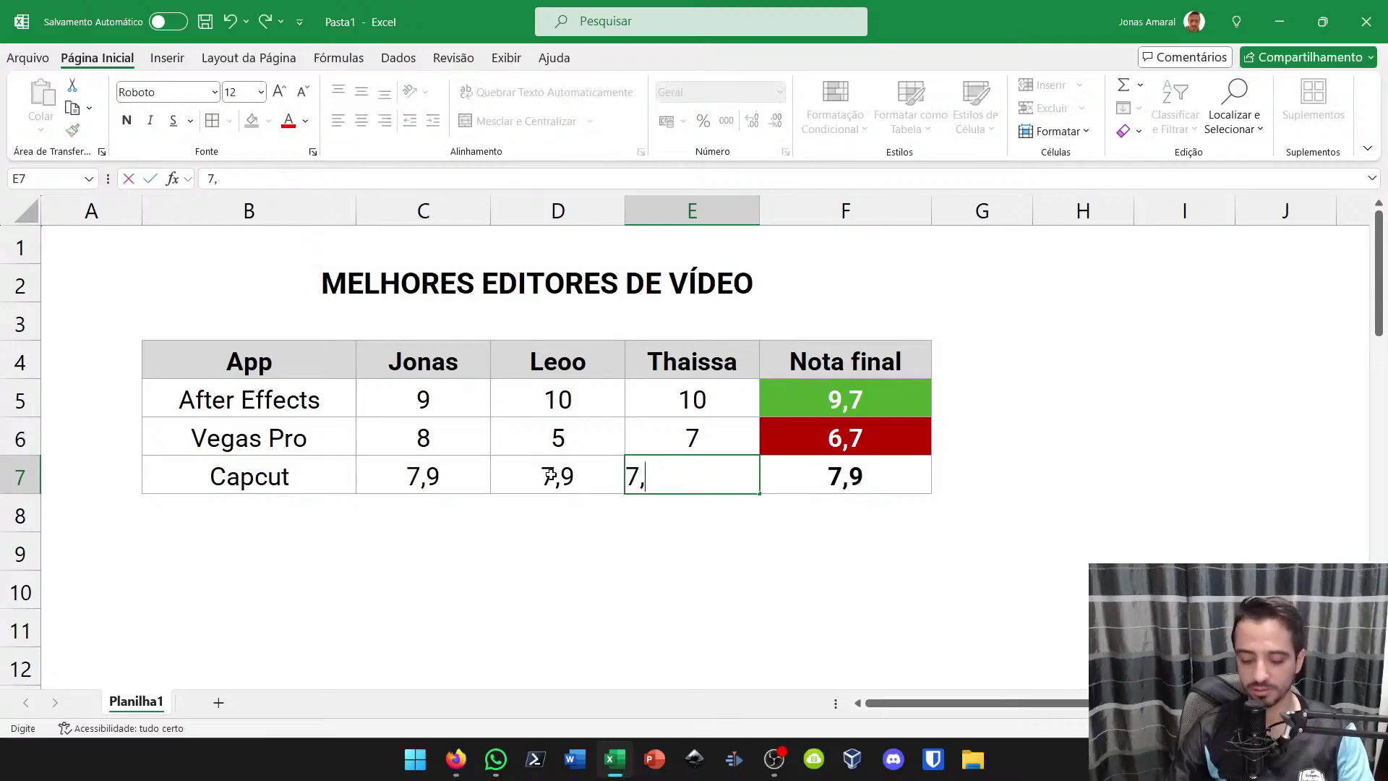
type("9")
key("Return")
Clear E7 and undo to restore 7,9, then redo on Capcut's scores
key("Up")
key("Delete")
key("ctrl+z")
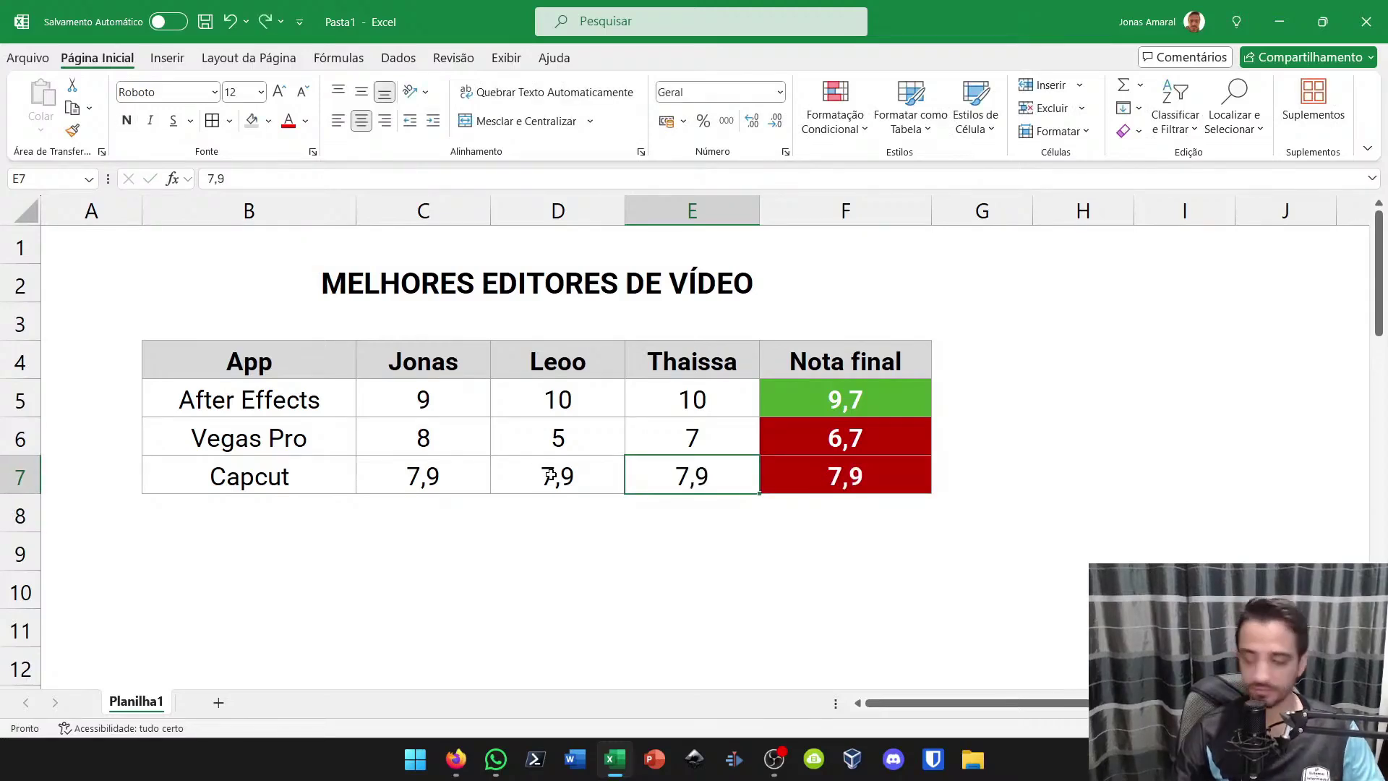
key("Right")
key("Left")
key("Left")
key("Left")
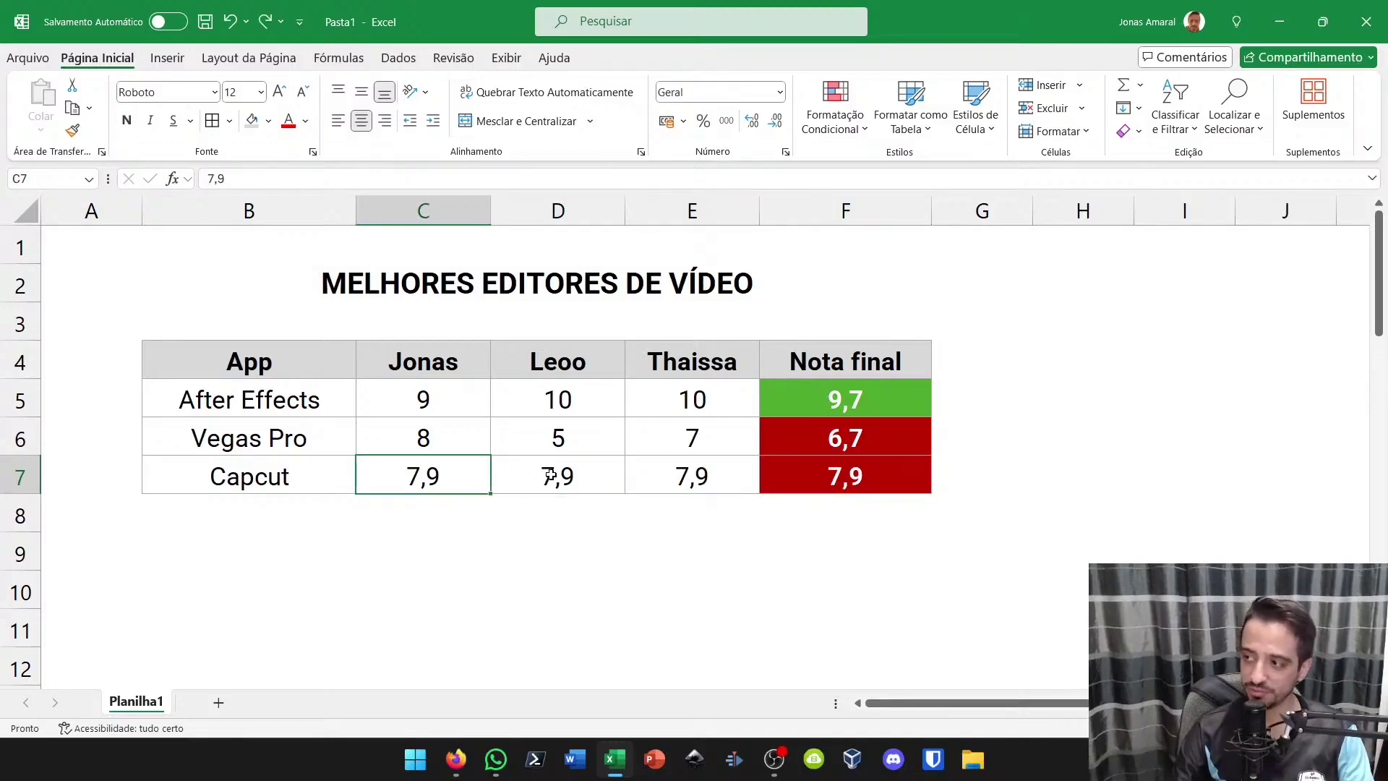
key("ctrl+y")
key("ctrl+y")
key("ctrl+y")
key("ctrl+y")
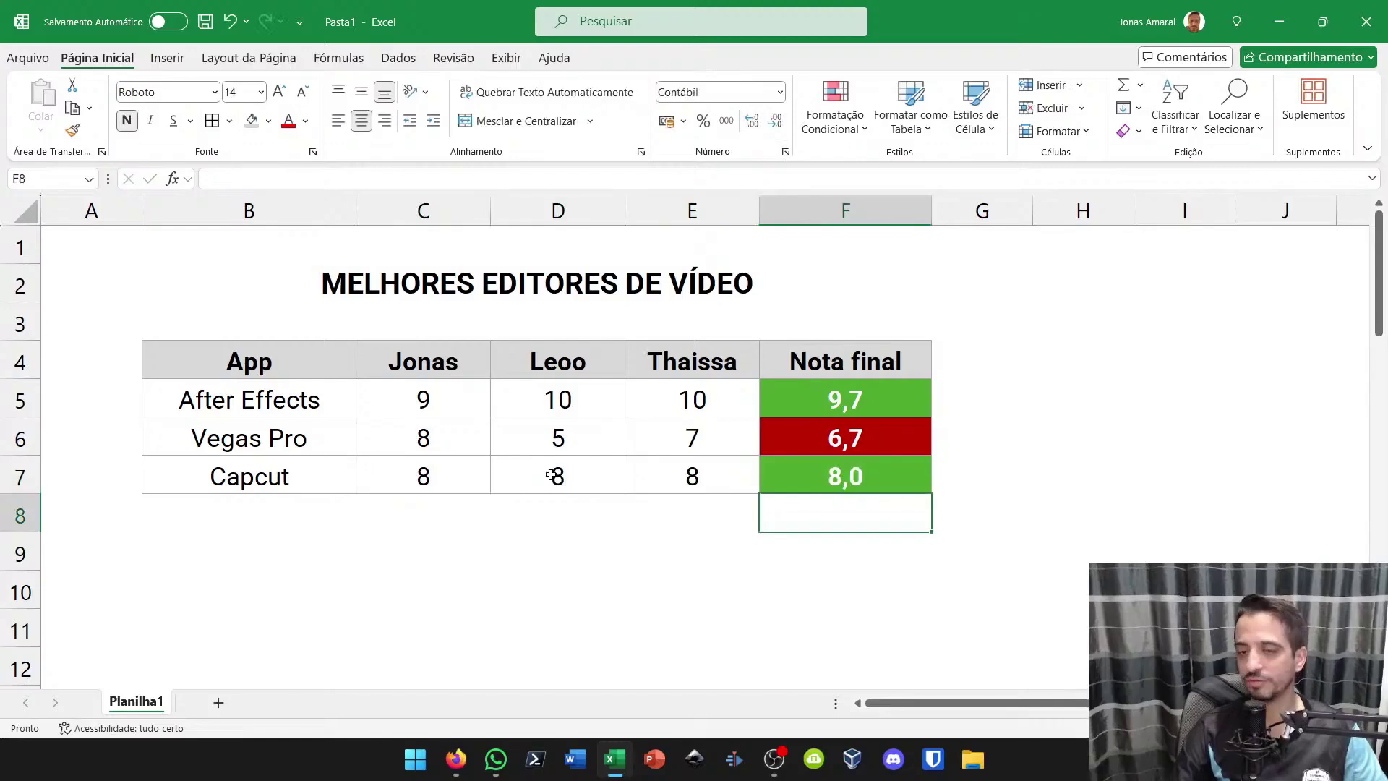
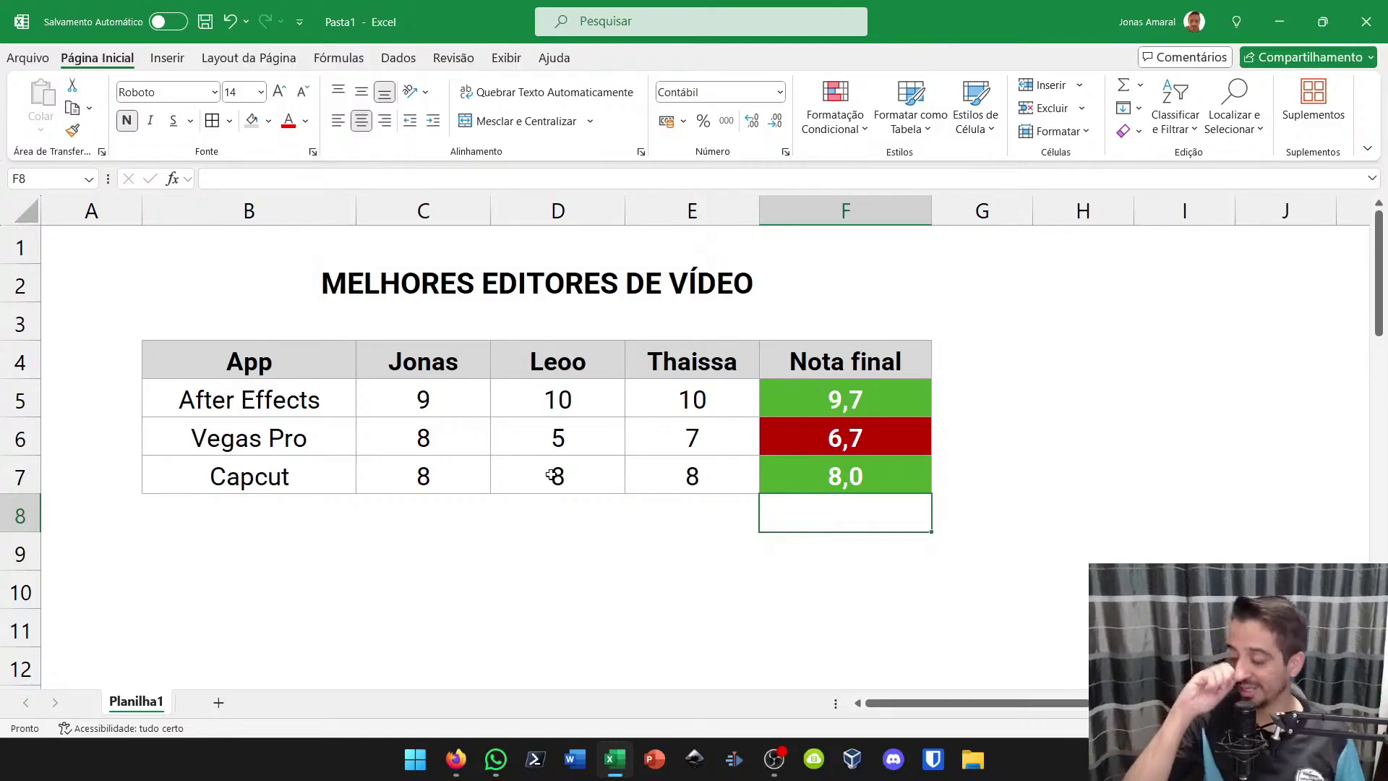
Review the Nota final average formulas in F5:F7 and the Capcut score
left_click_drag(832, 377, 832, 466)
left_click(831, 377)
left_click(828, 401)
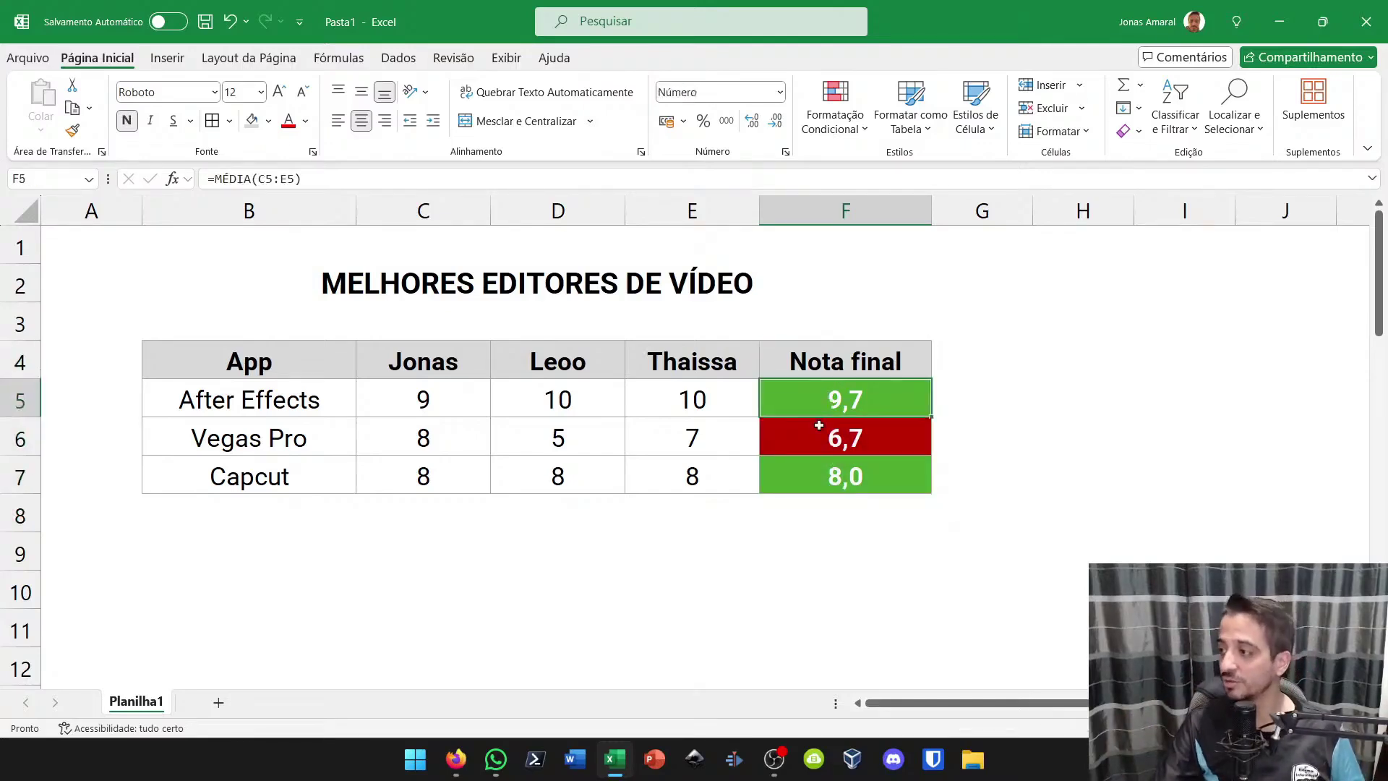
left_click(810, 436)
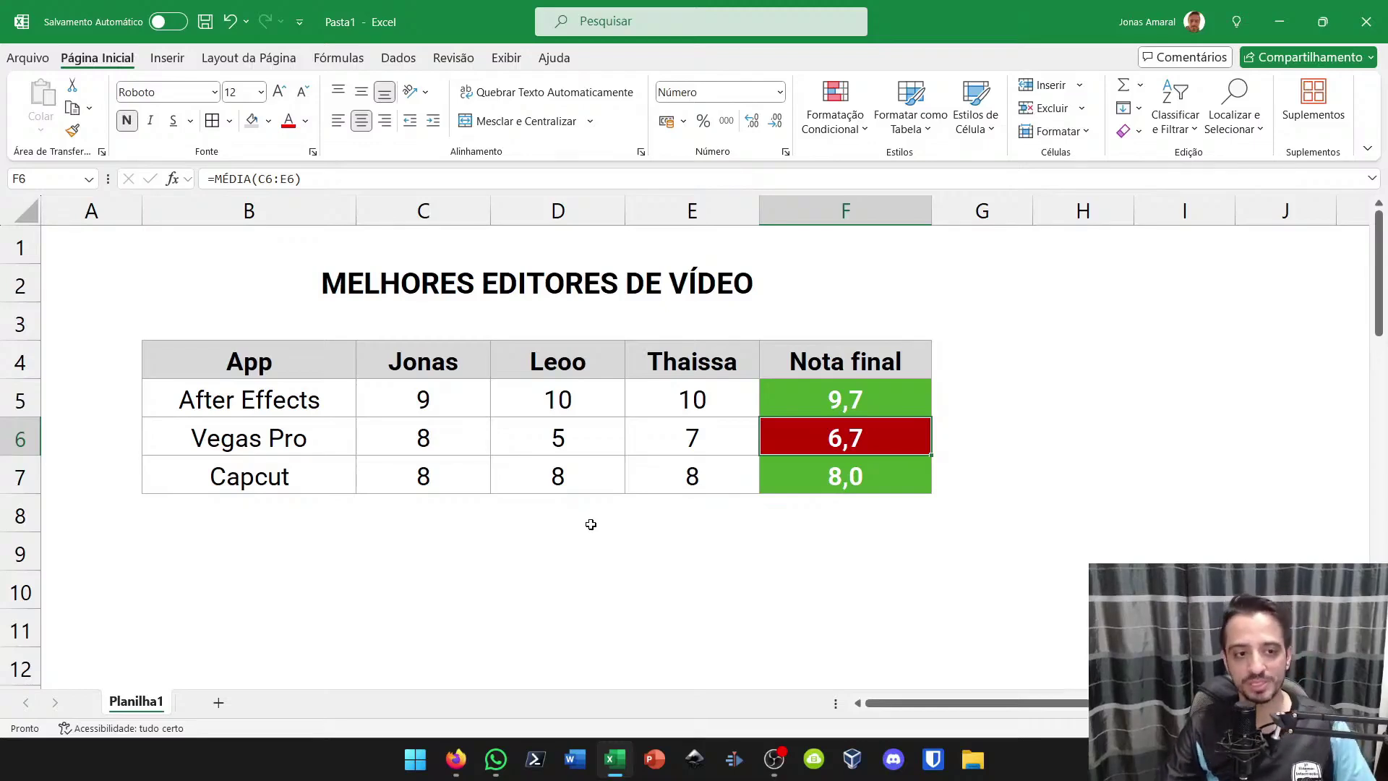
left_click(668, 470)
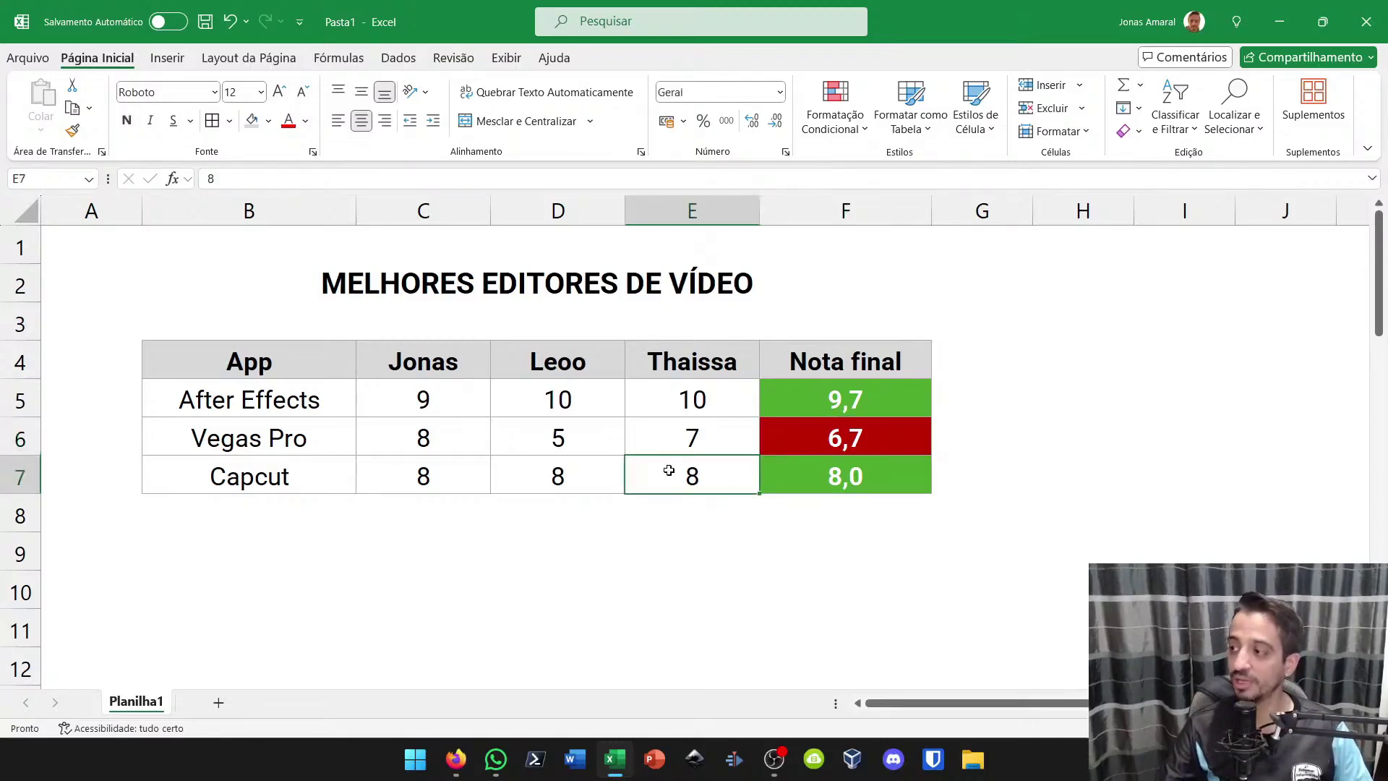
left_click(677, 535)
left_click(653, 514)
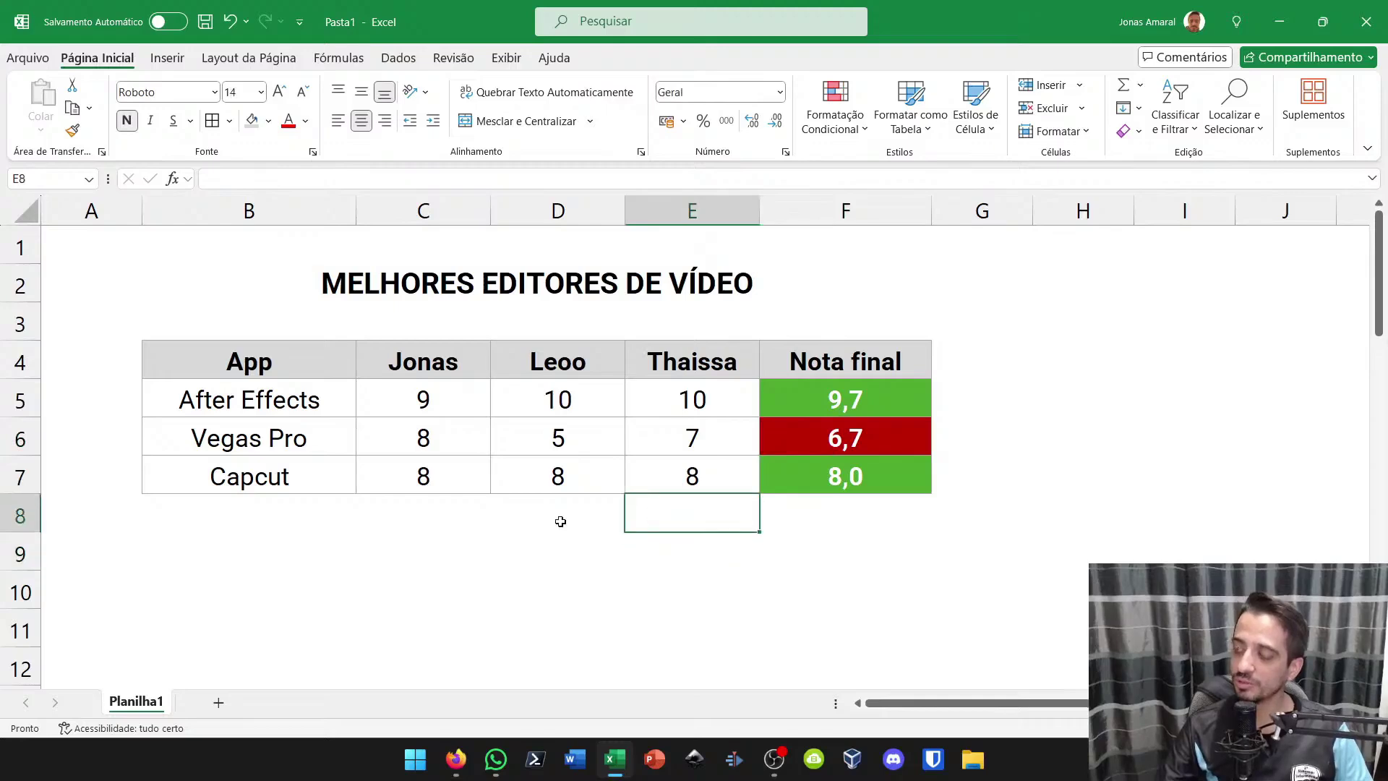
left_click(482, 536)
left_click(510, 507)
left_click(437, 517)
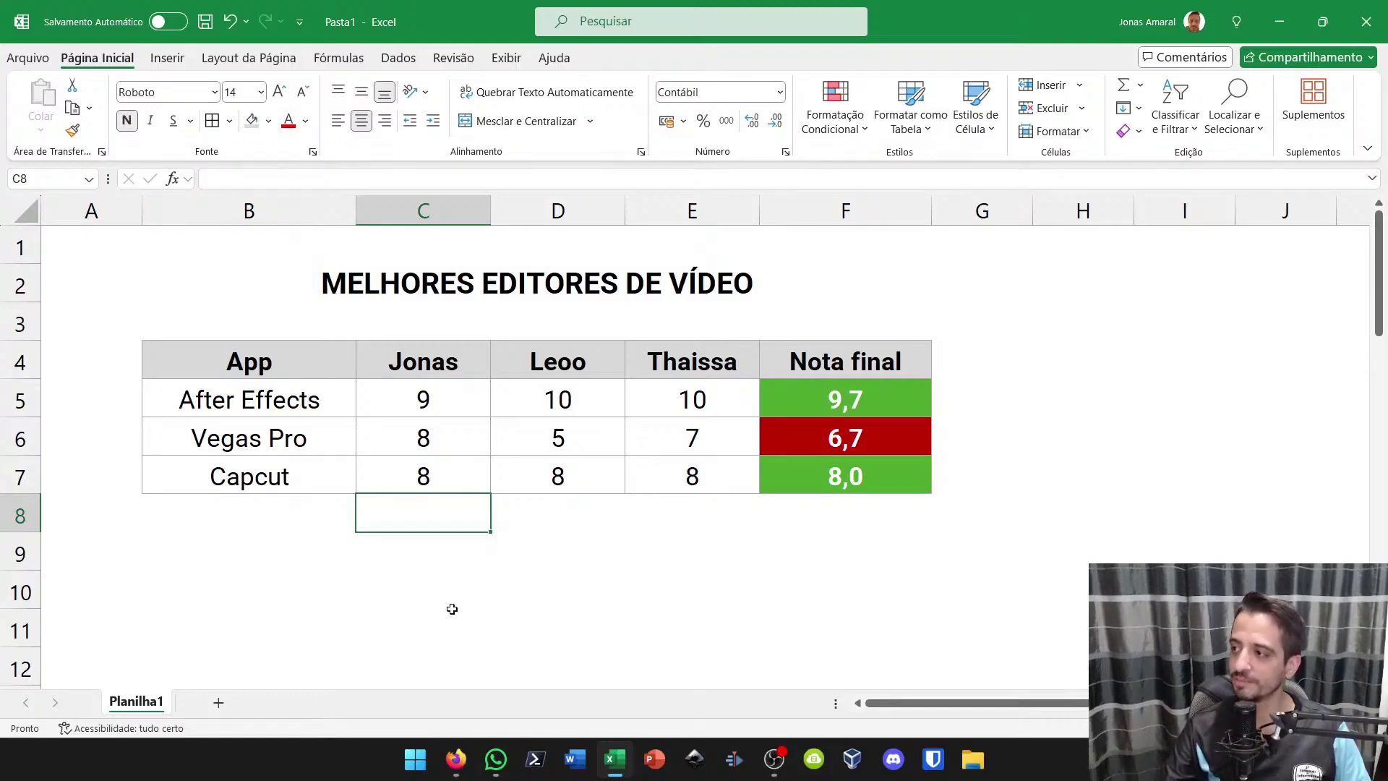
Add a blank sheet at the front and rename Planilha1 to EDITORES
left_click(219, 704)
mouse_move(138, 687)
left_mouse_down()
mouse_move(211, 717)
mouse_move(127, 687)
left_mouse_up()
double_click(191, 705)
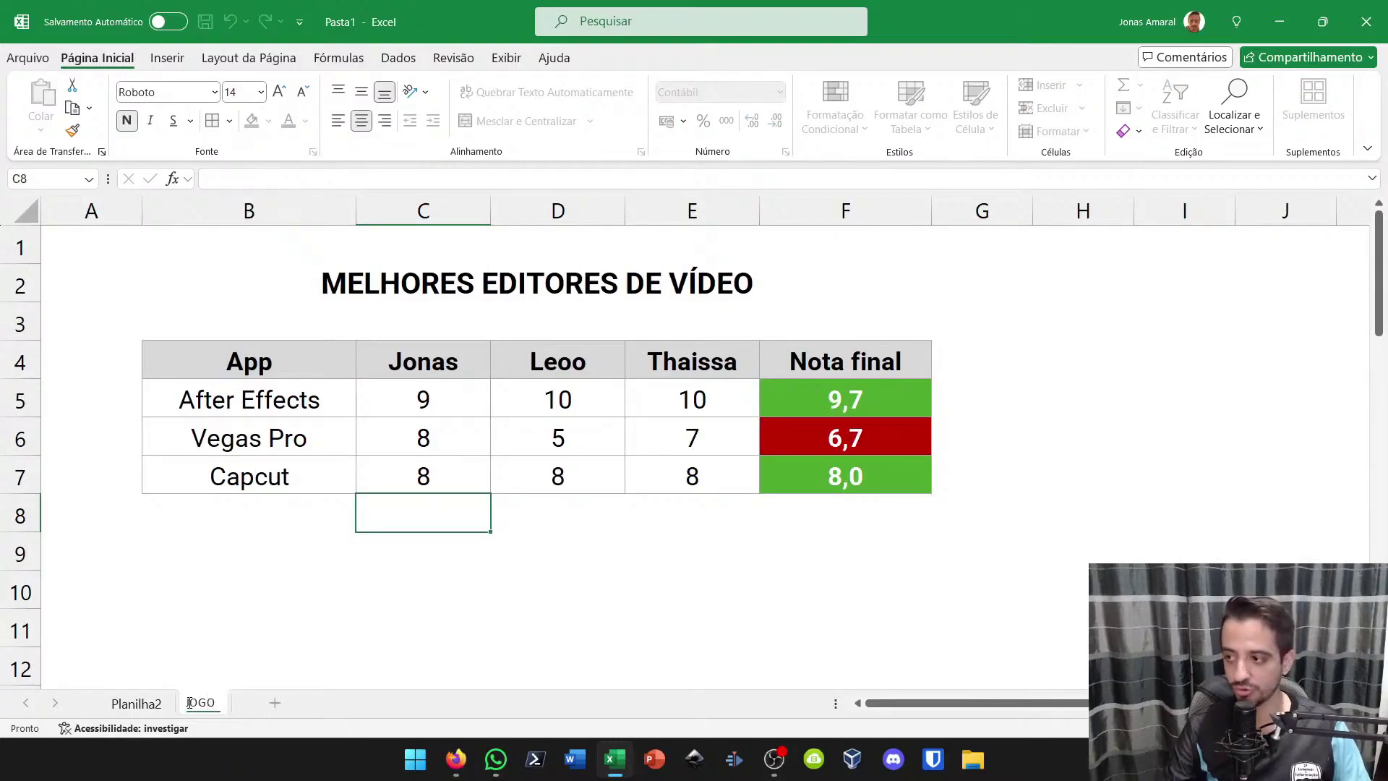
key("BackSpace")
type("ED")
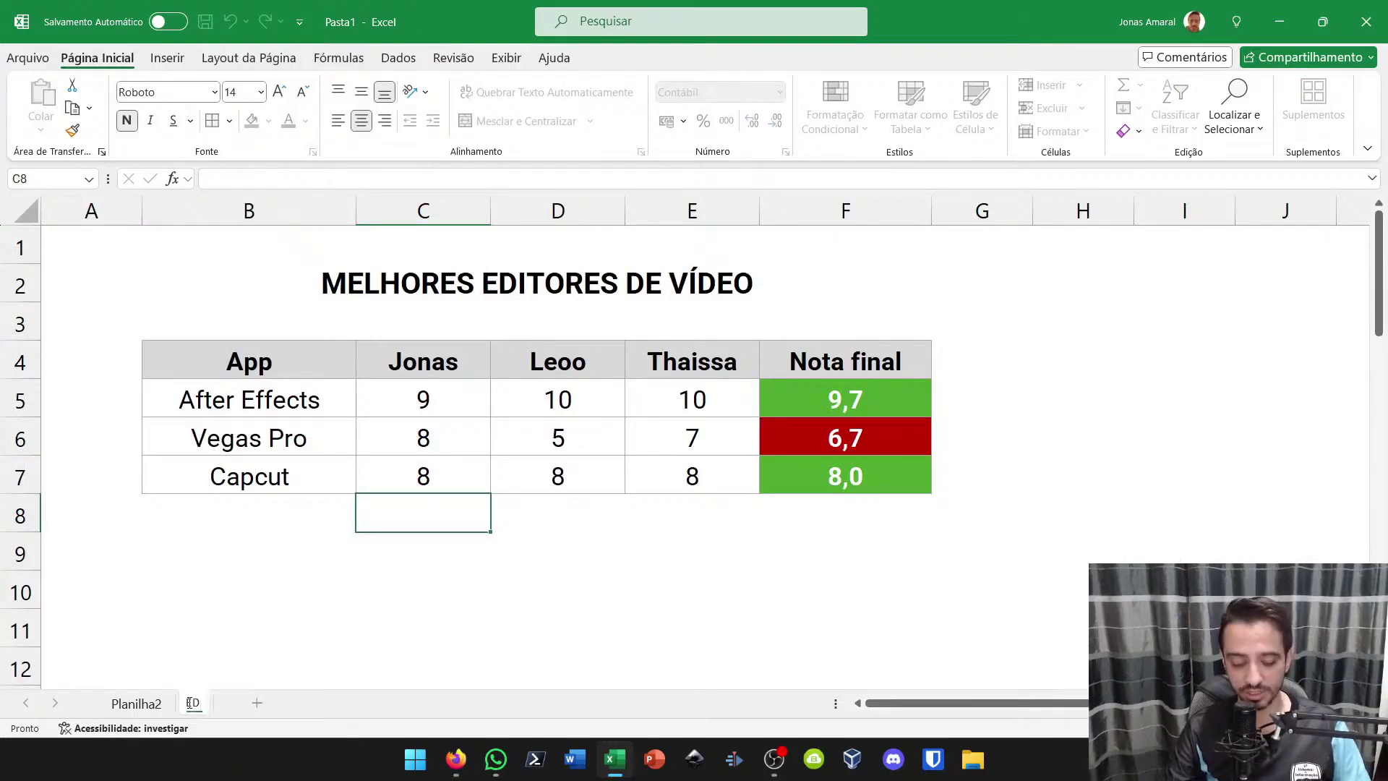
type("ITORES")
key("Return")
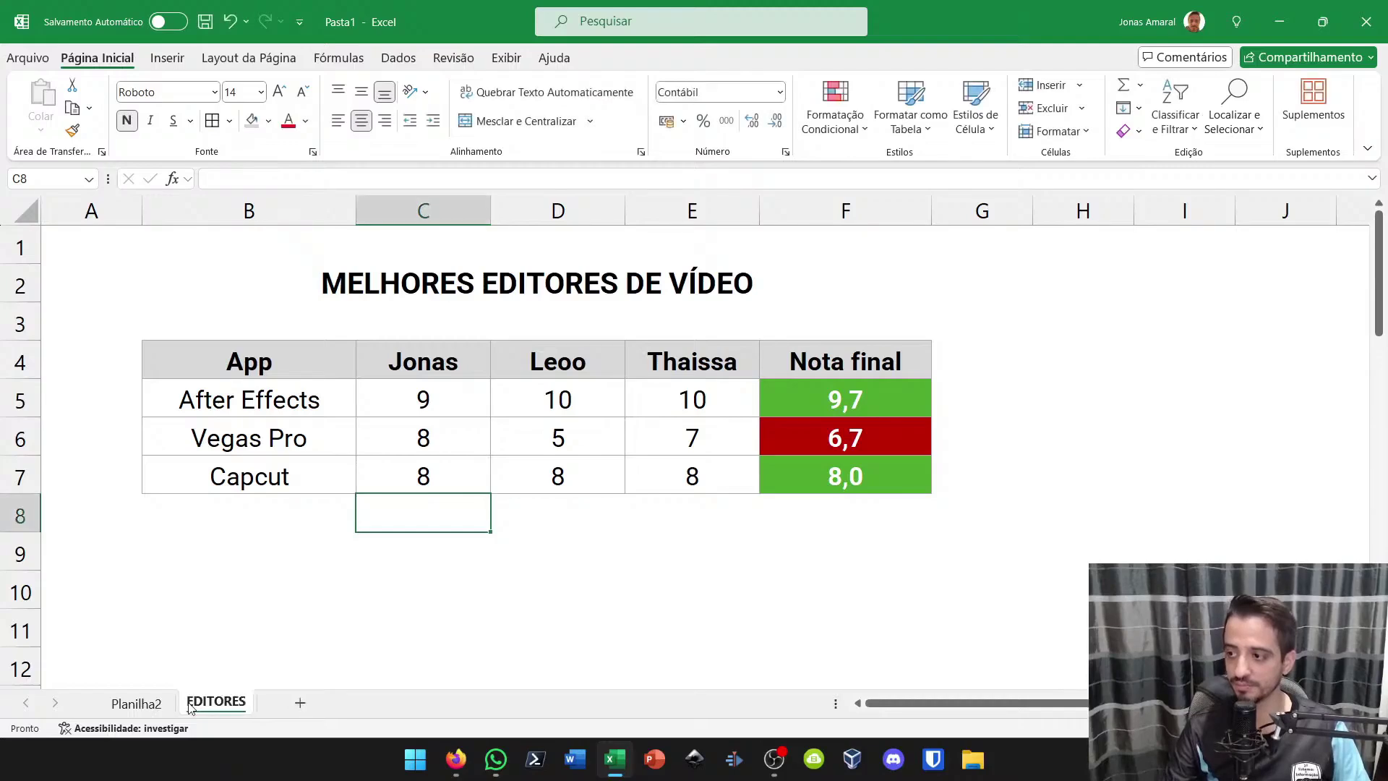
Copy the EDITORES sheet to the end and name the copy JOGOS
right_click(199, 701)
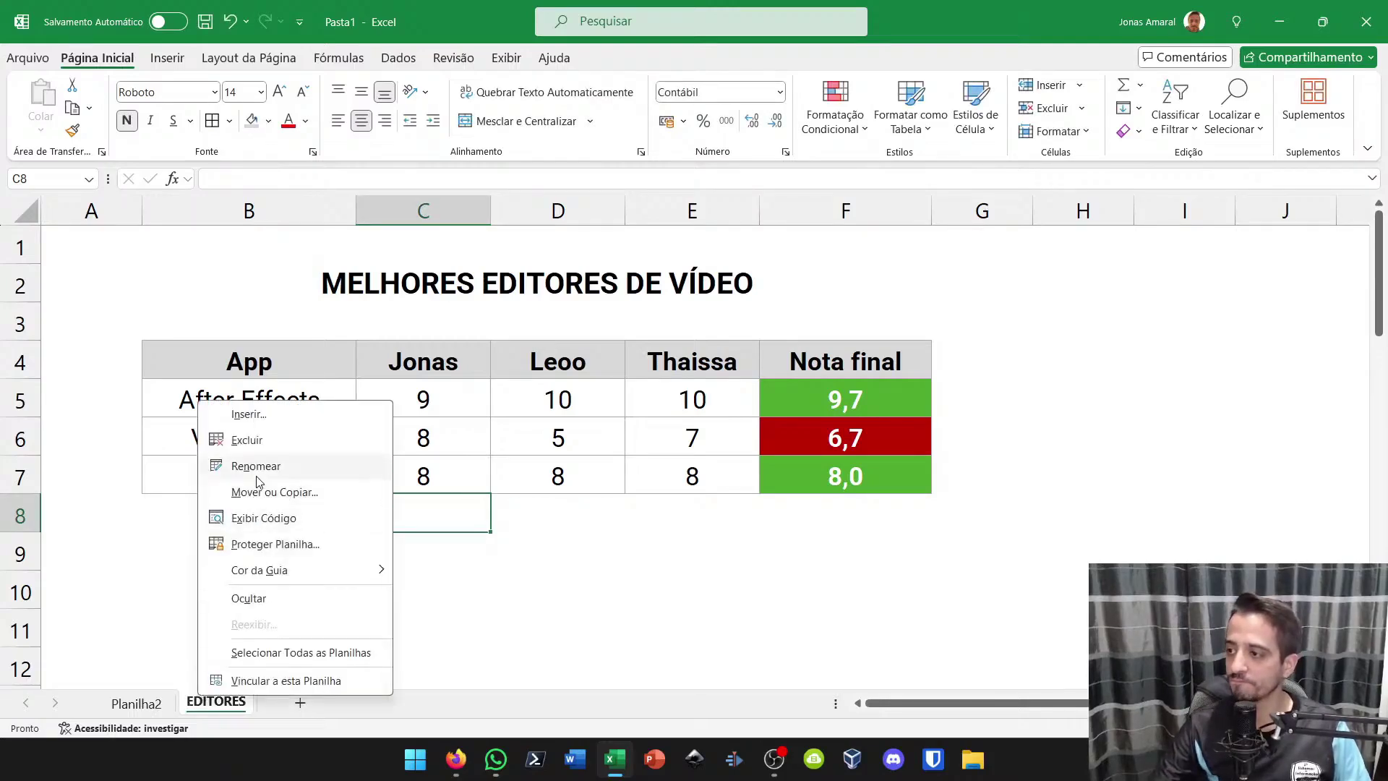
left_click(281, 497)
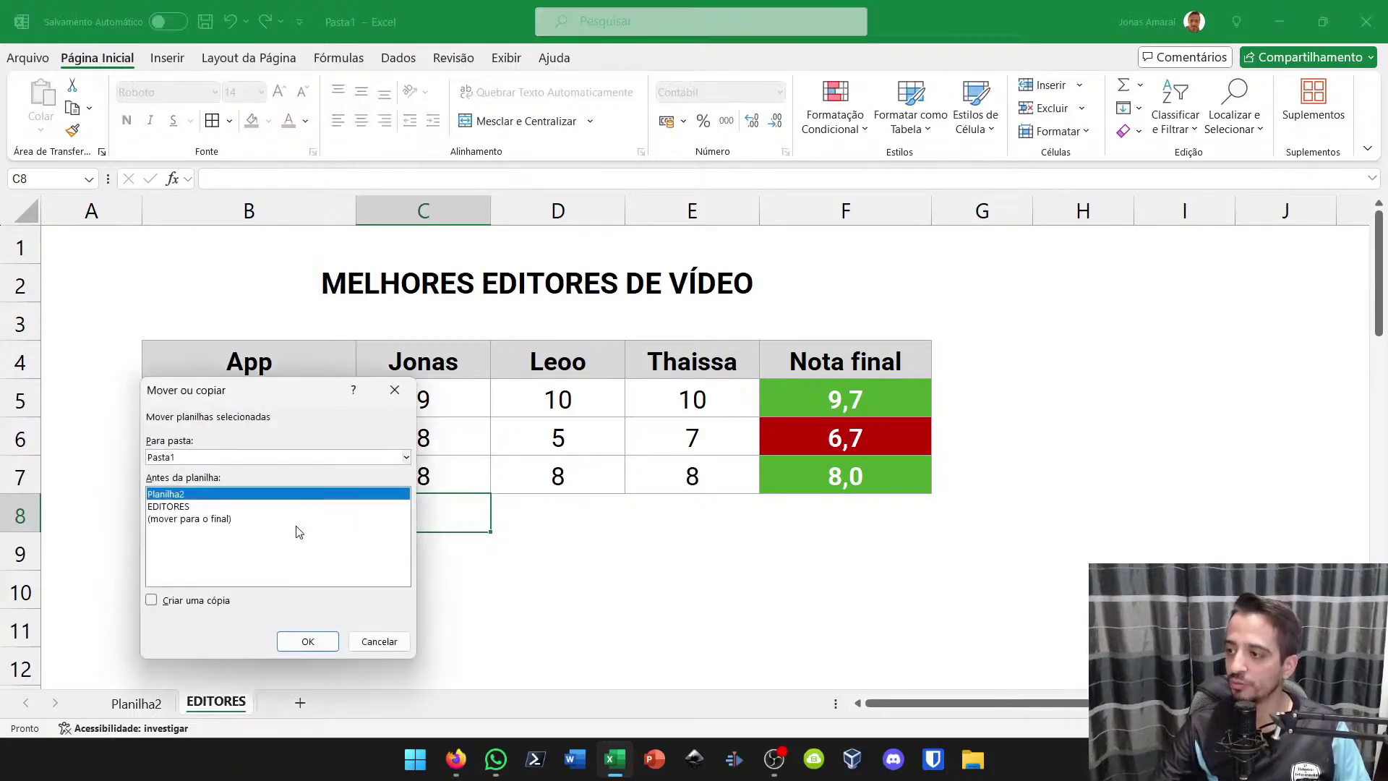
left_click(191, 601)
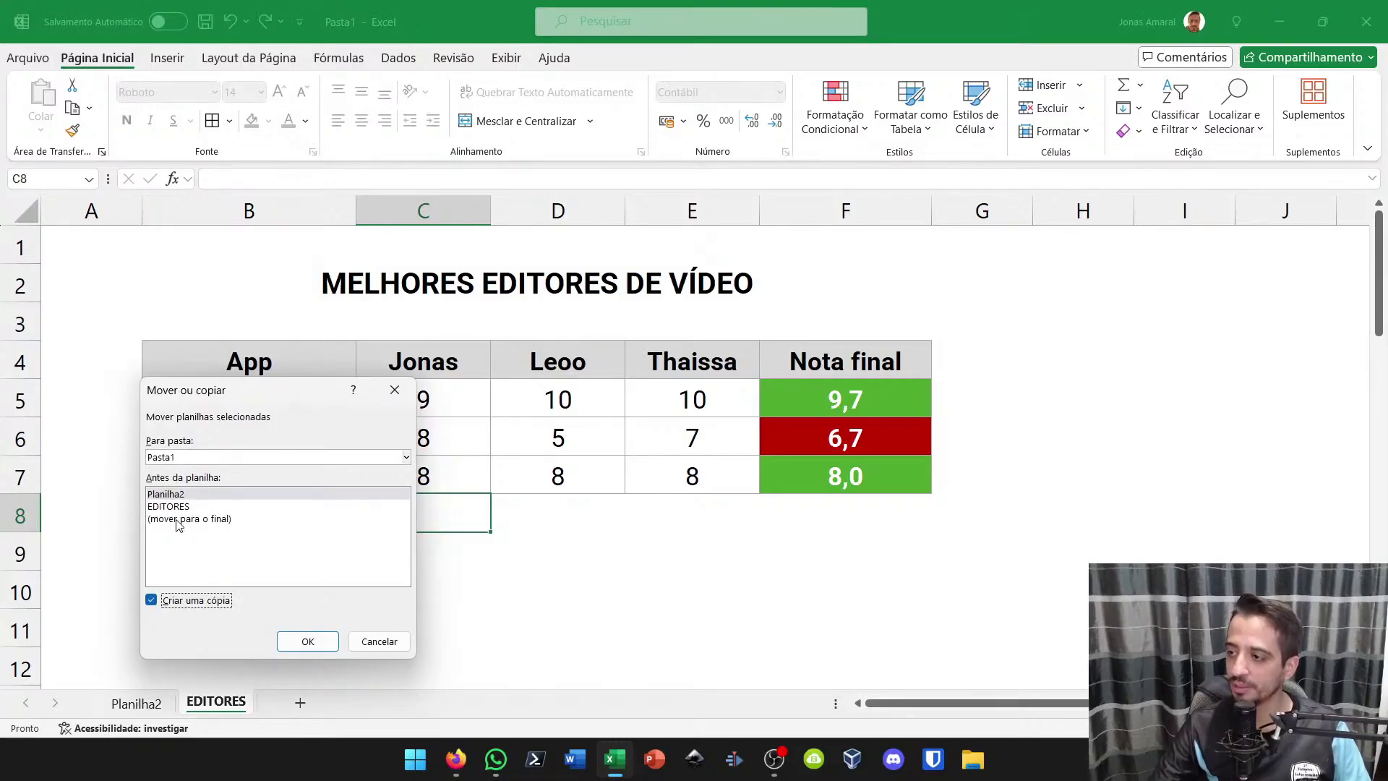
left_click(181, 519)
left_click(292, 643)
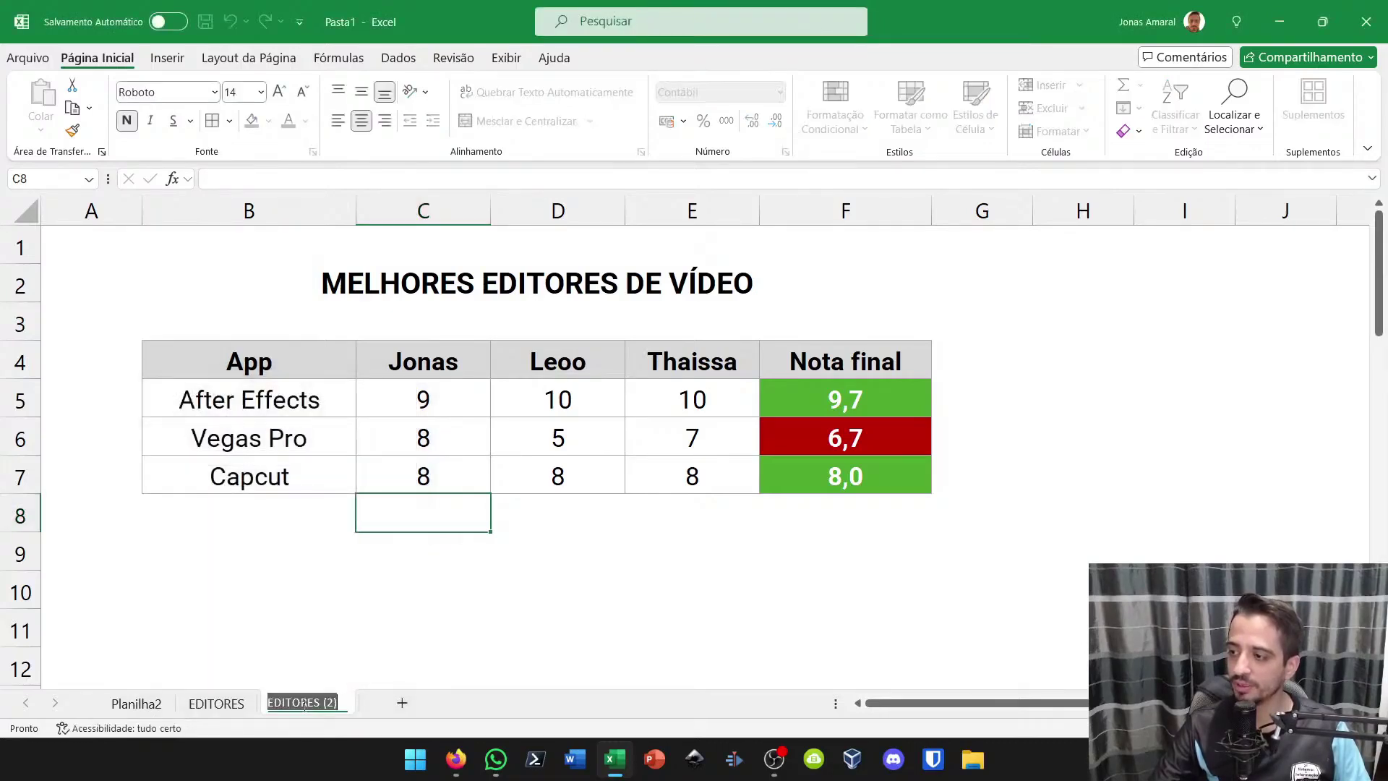
type("JOGOS")
key("Return")
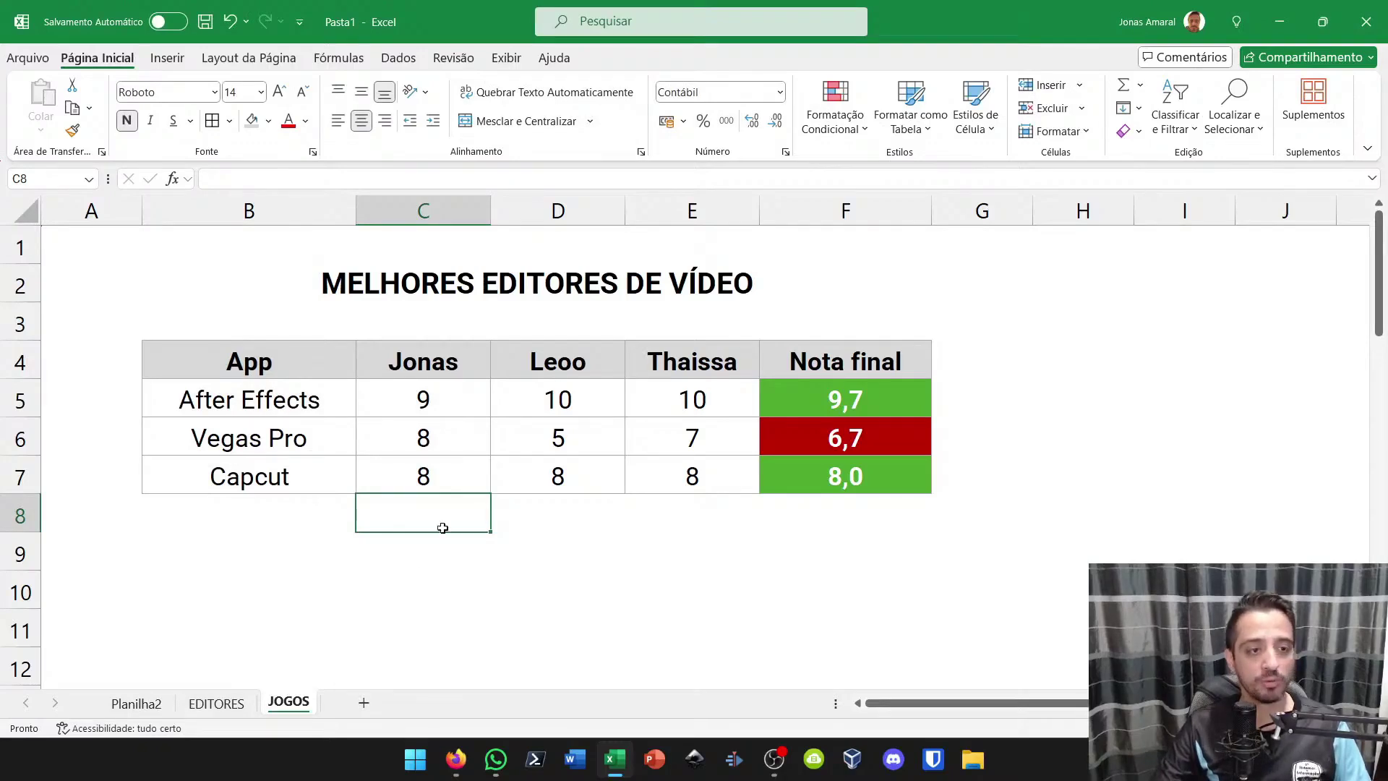
Replace B5:B7 on JOGOS with Roblox, Minecraft and Fortnite
left_click(308, 399)
type("rOBLOX")
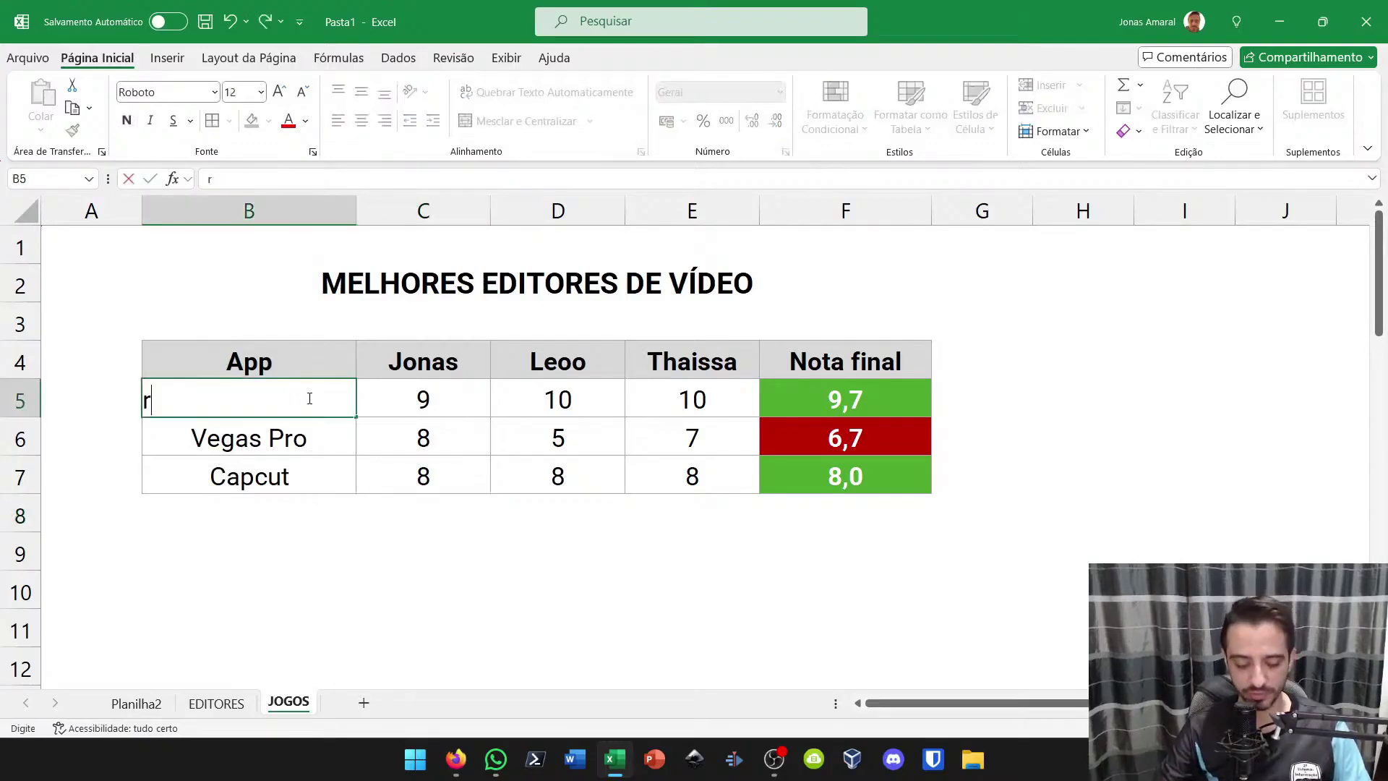
key("BackSpace")
key("BackSpace")
key("BackSpace")
key("BackSpace")
key("BackSpace")
key("BackSpace")
type("R")
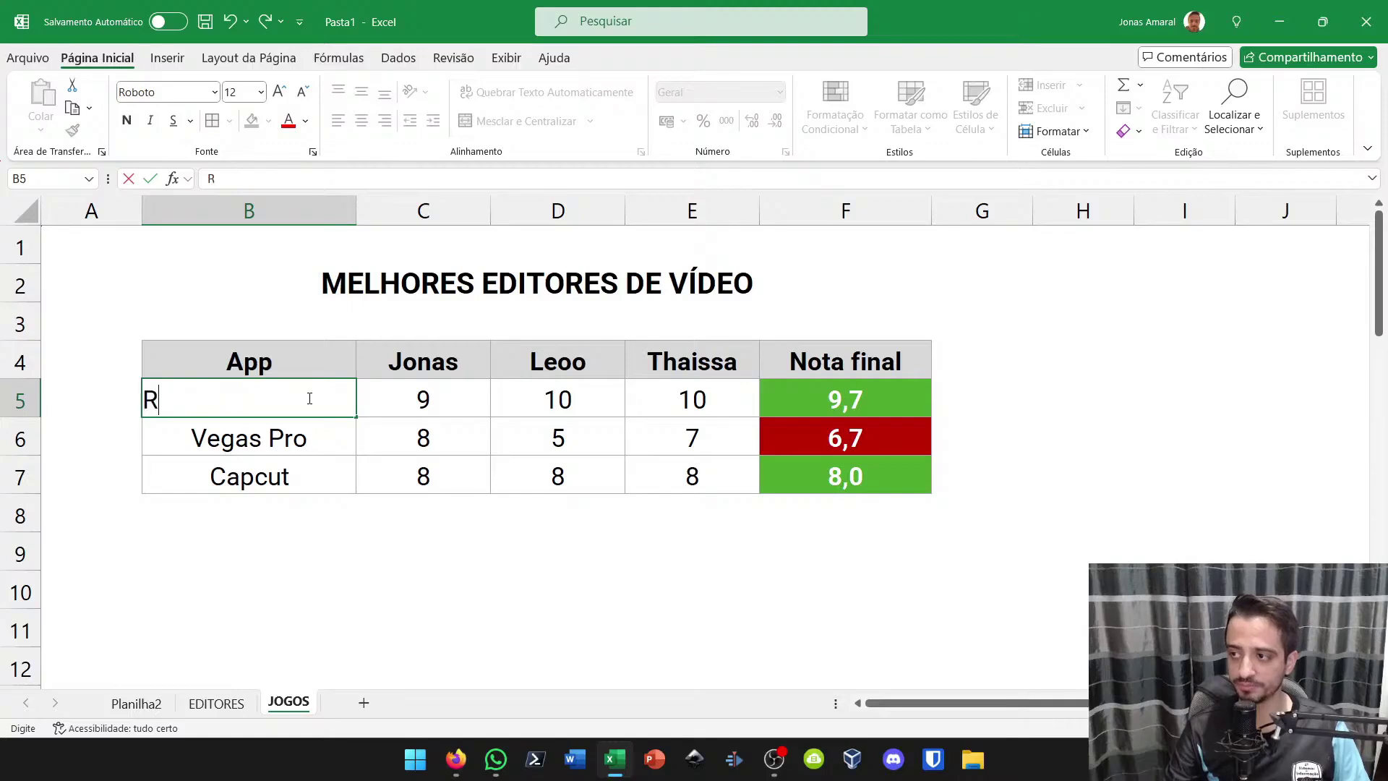
type("oblox")
key("Return")
type("M")
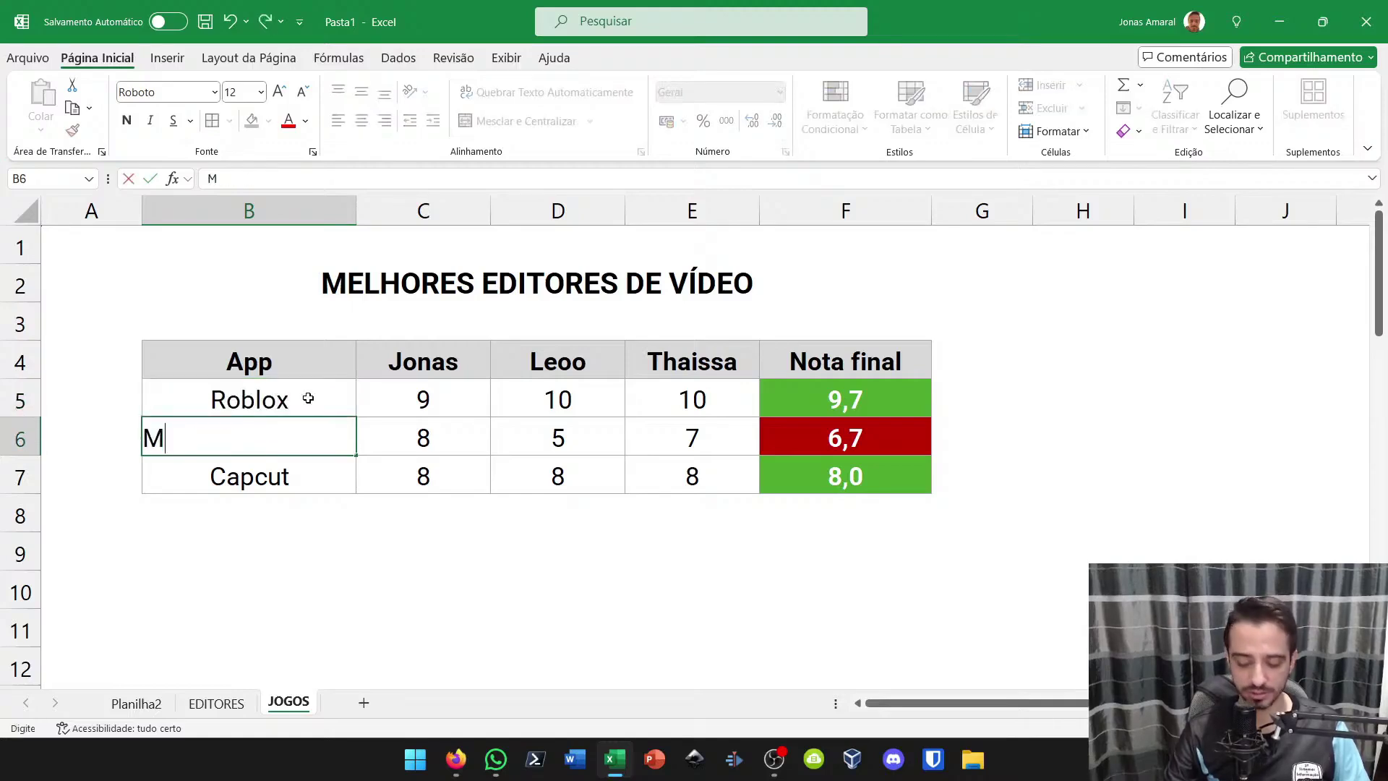
type("inecraft")
key("Return")
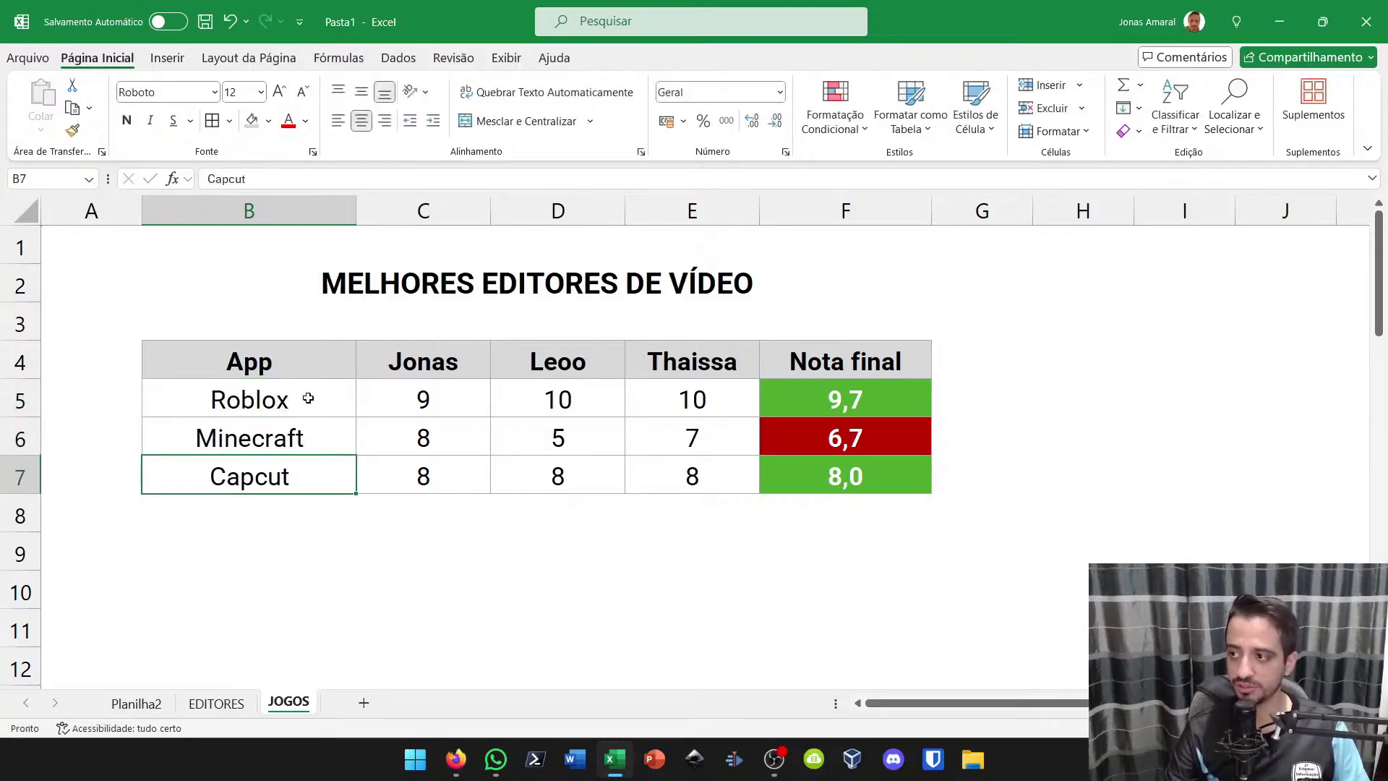
type("Fortnite")
key("Return")
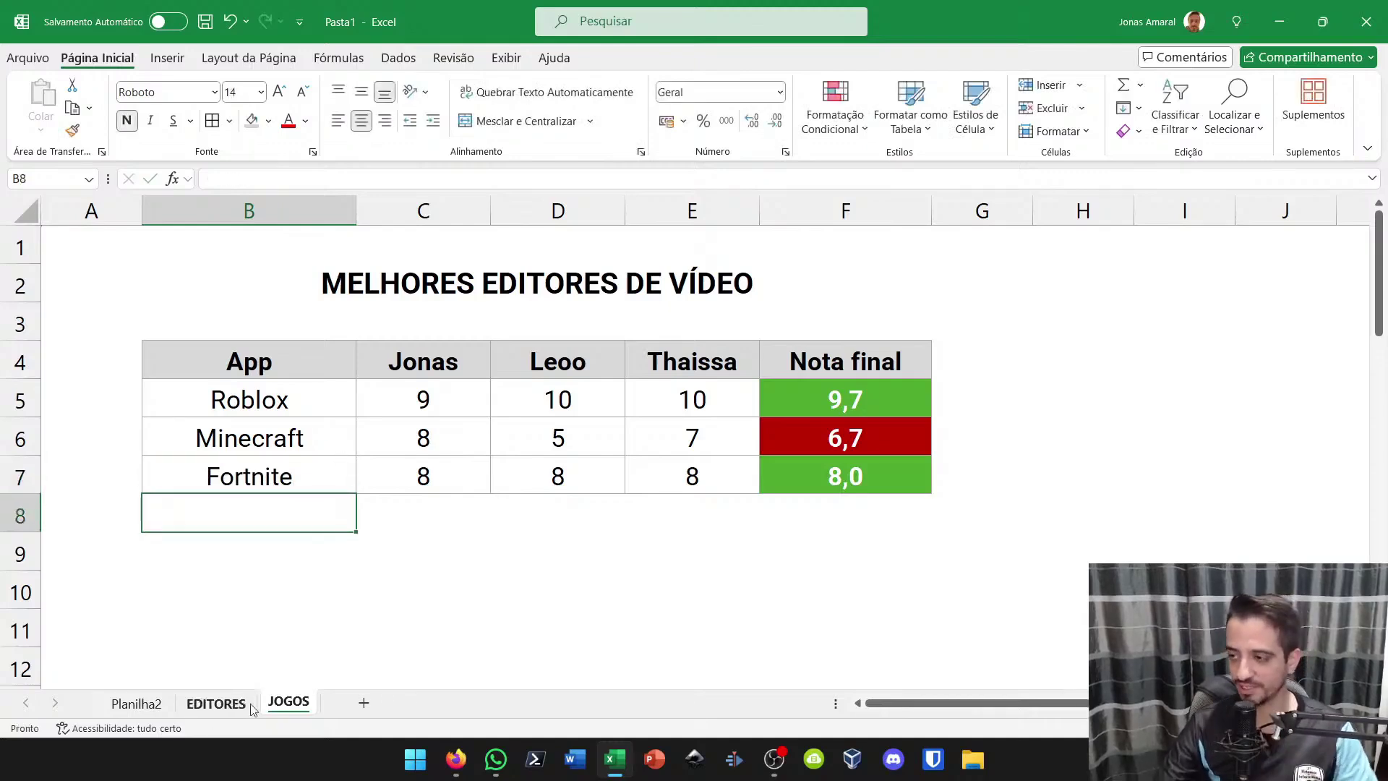
Rename the blank Planilha2 sheet to MENU
left_click(137, 705)
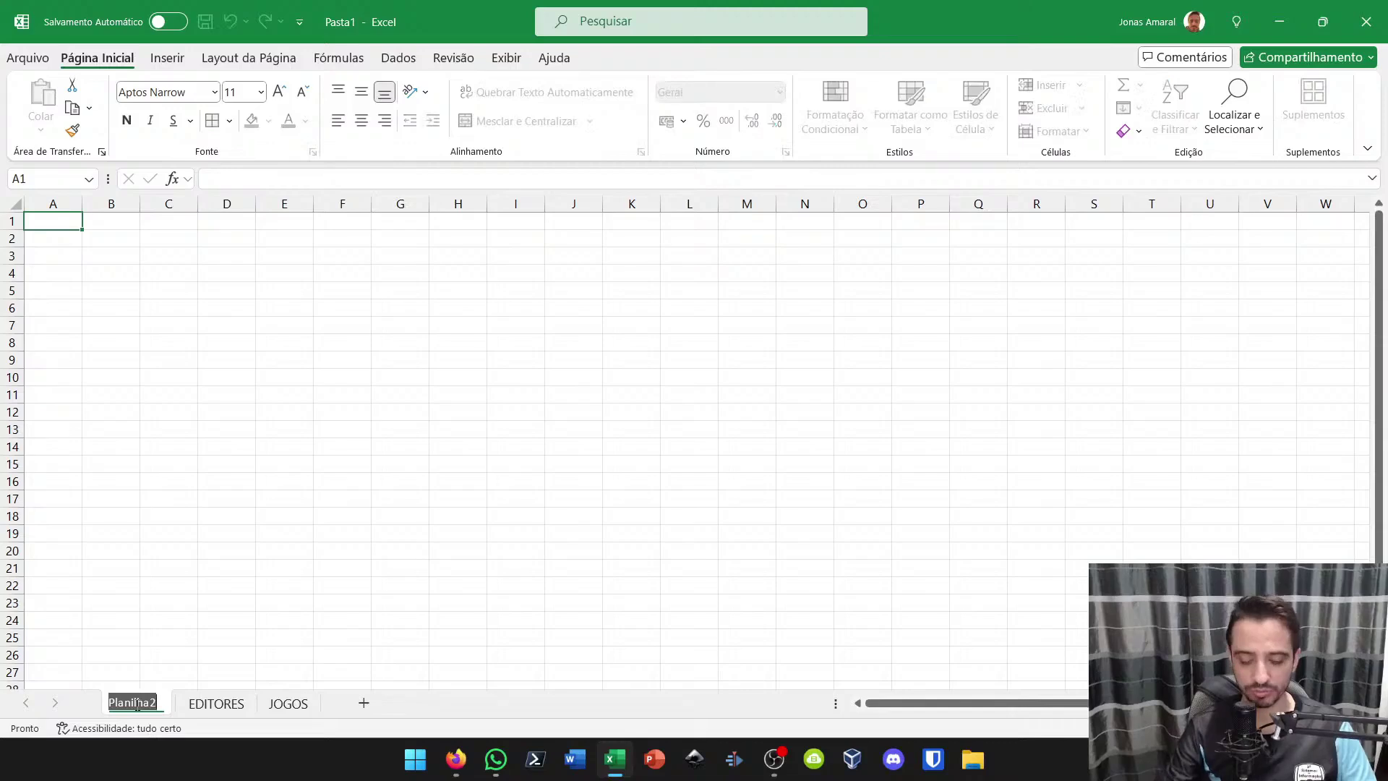
key("BackSpace")
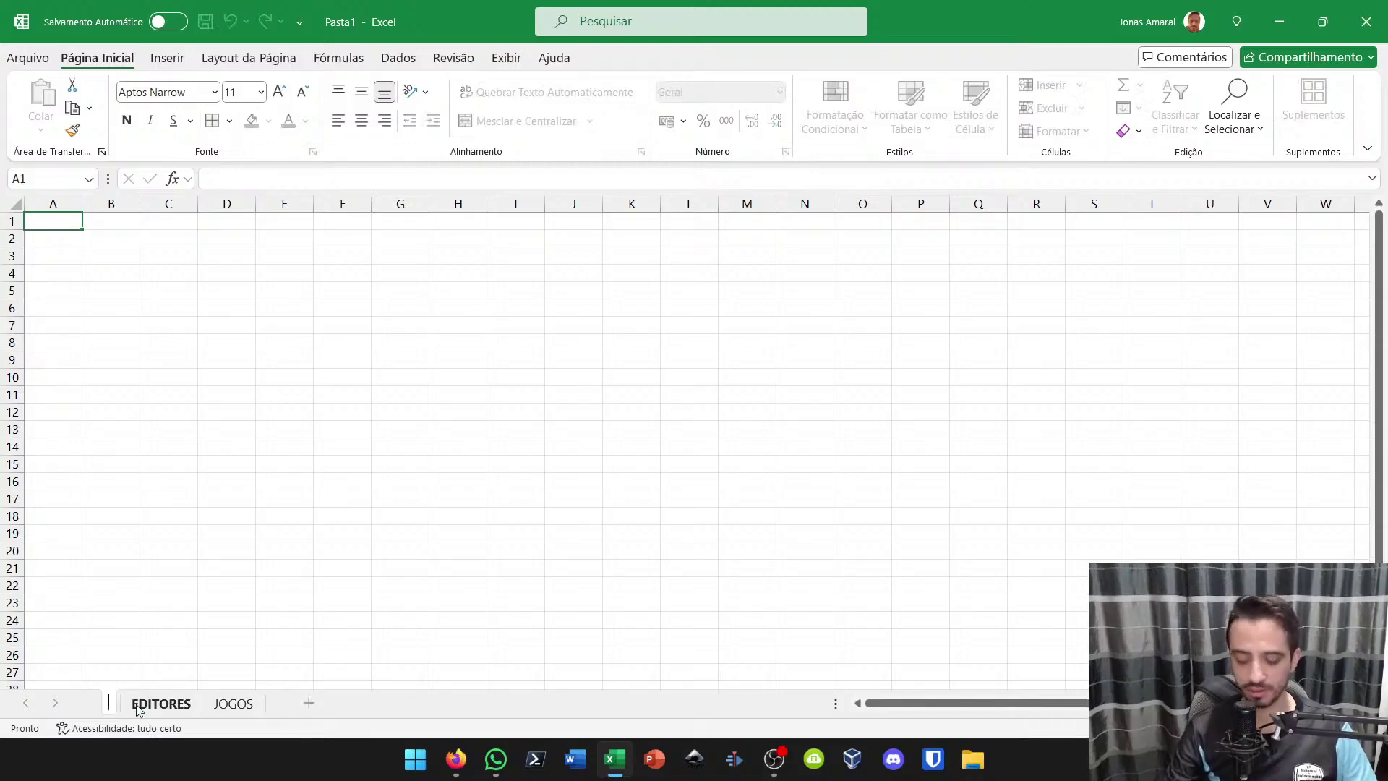
type("MENU")
key("Return")
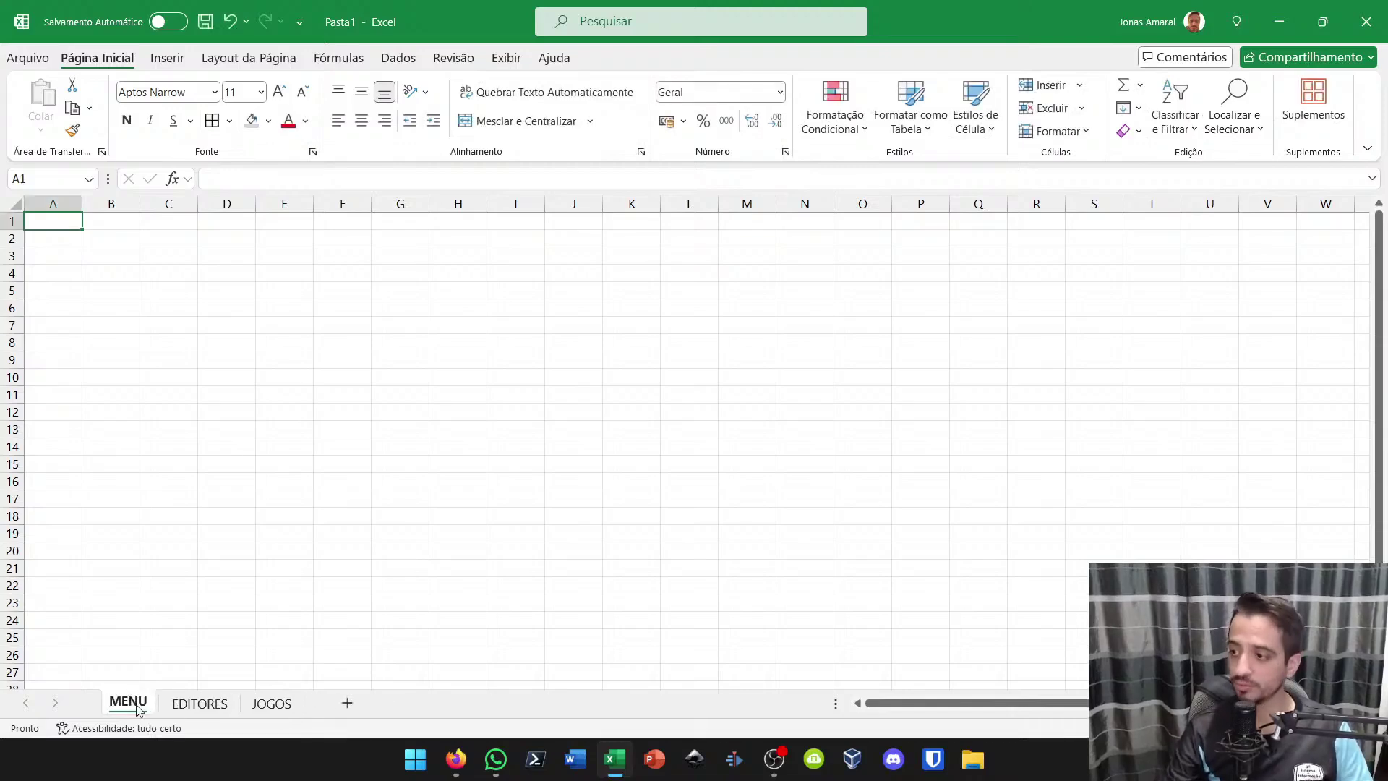
Flip between the EDITORES, MENU and JOGOS sheets to check them
left_click(224, 704)
left_click(121, 713)
left_click(190, 708)
key("ctrl+Page_Down")
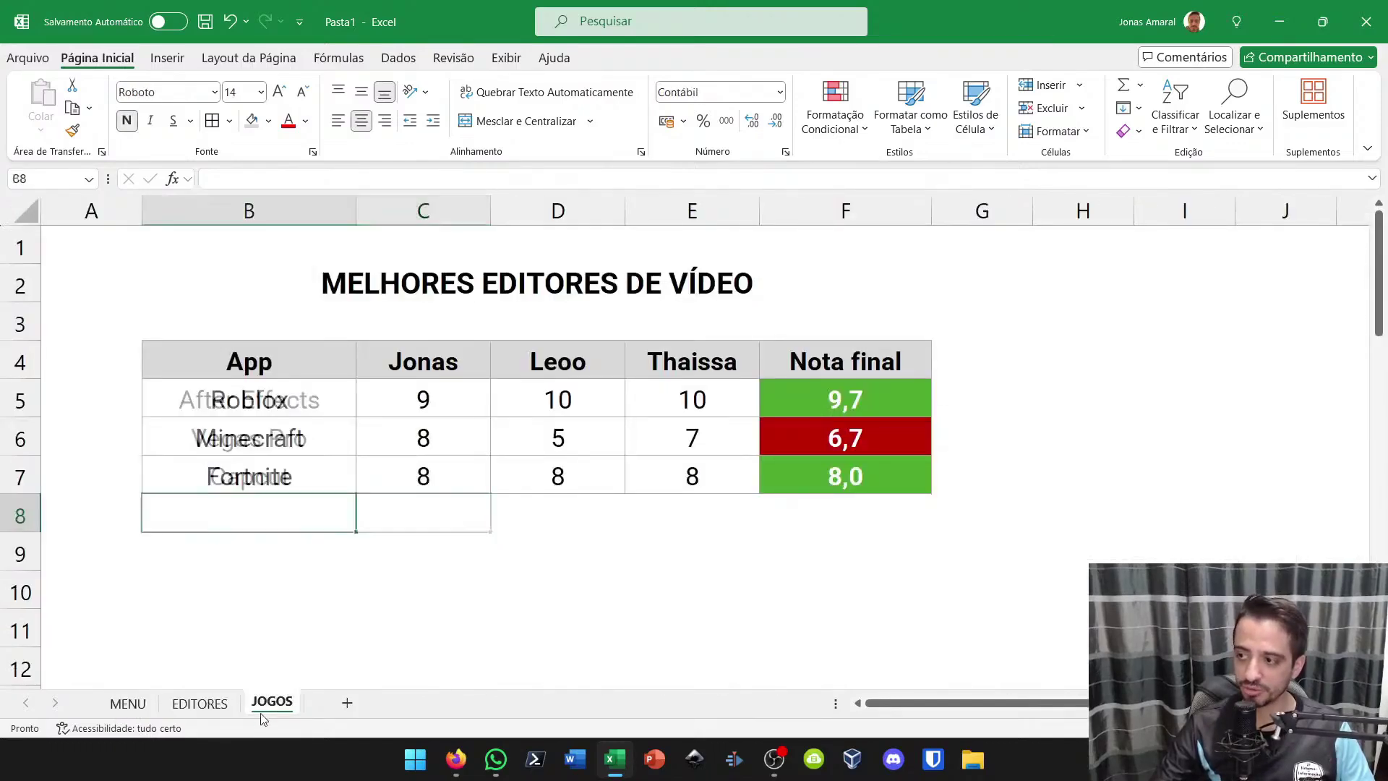
left_click(214, 711)
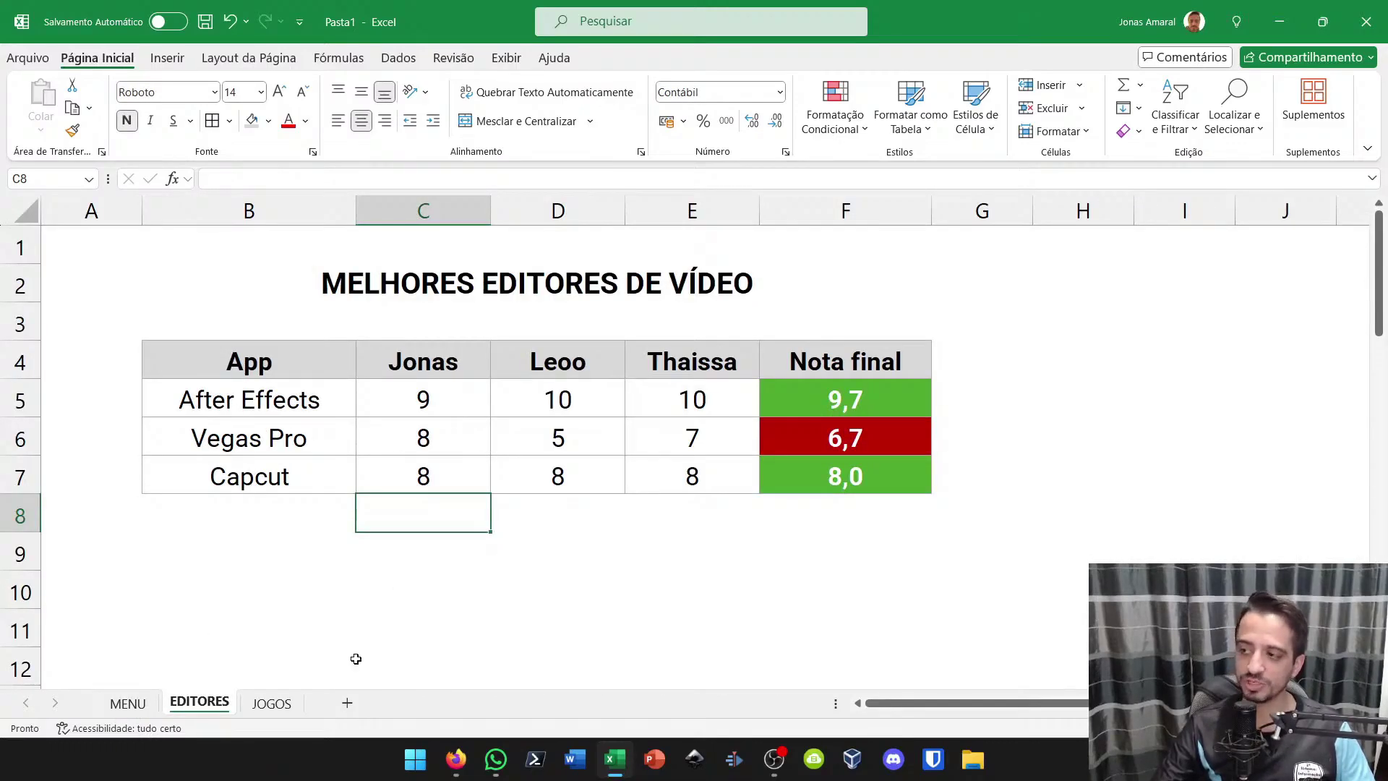
left_click(277, 705)
Enter the column C ratings 7, 9 and 9 for Roblox, Minecraft and Fortnite
left_click(423, 413)
type("7")
key("Return")
type("9")
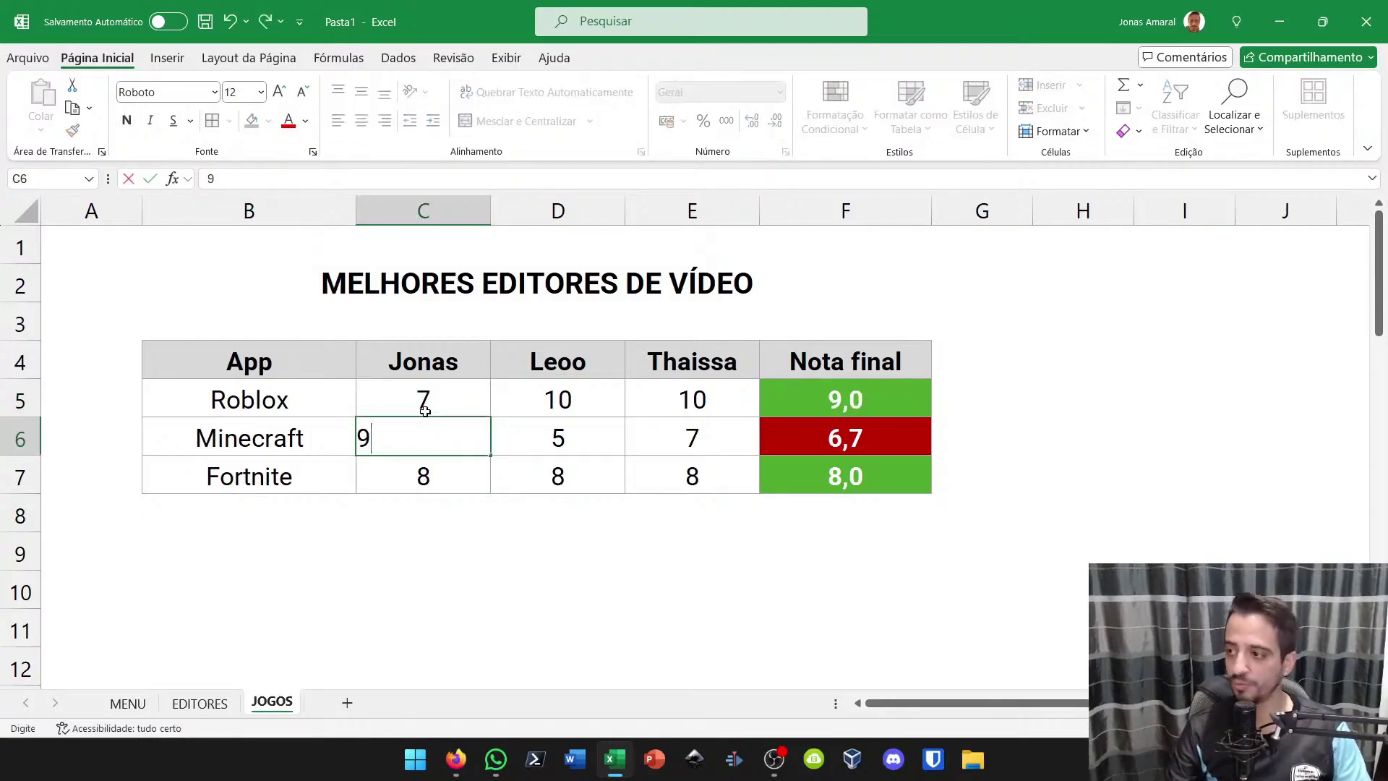
key("Return")
type("9")
key("Return")
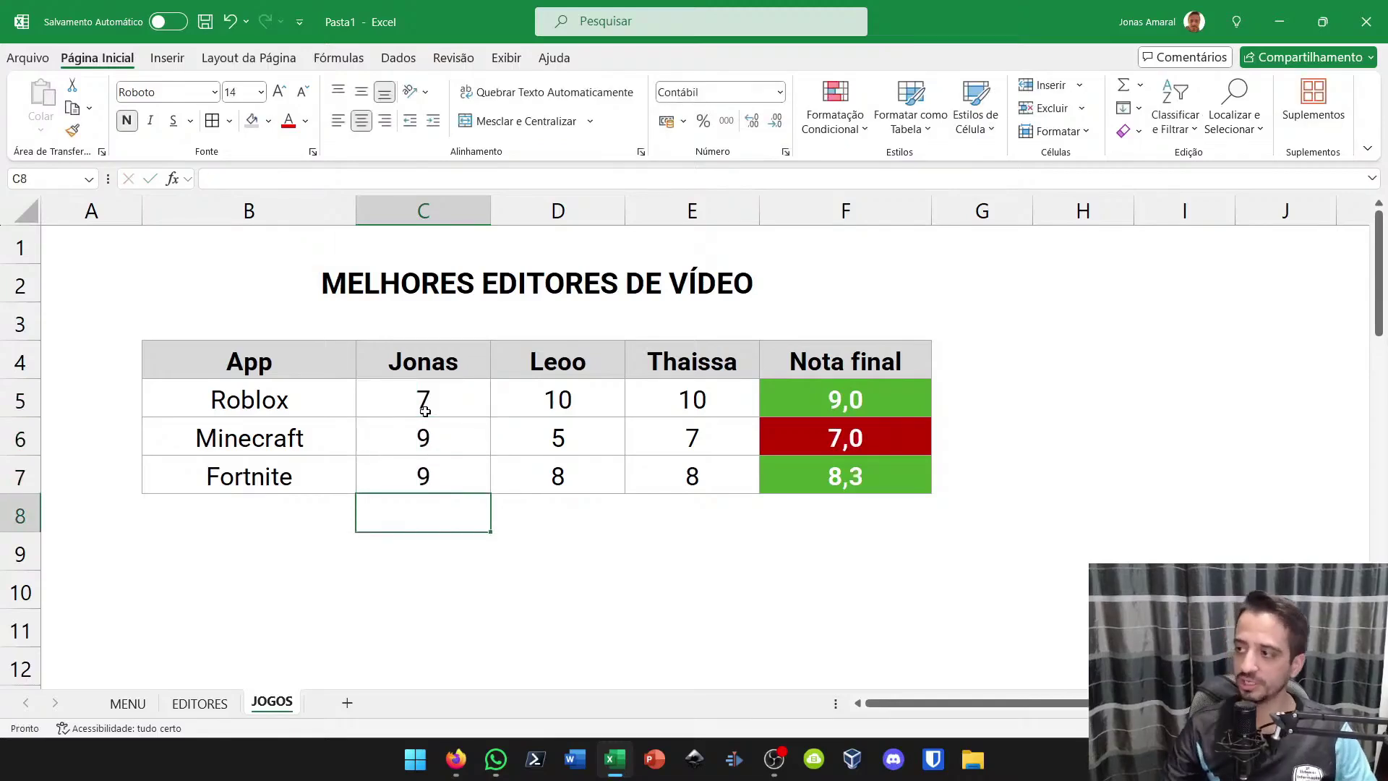
Enter the column E ratings 9, 5 and 10 in E5:E7
key("Right")
key("Up")
key("Up")
key("Up")
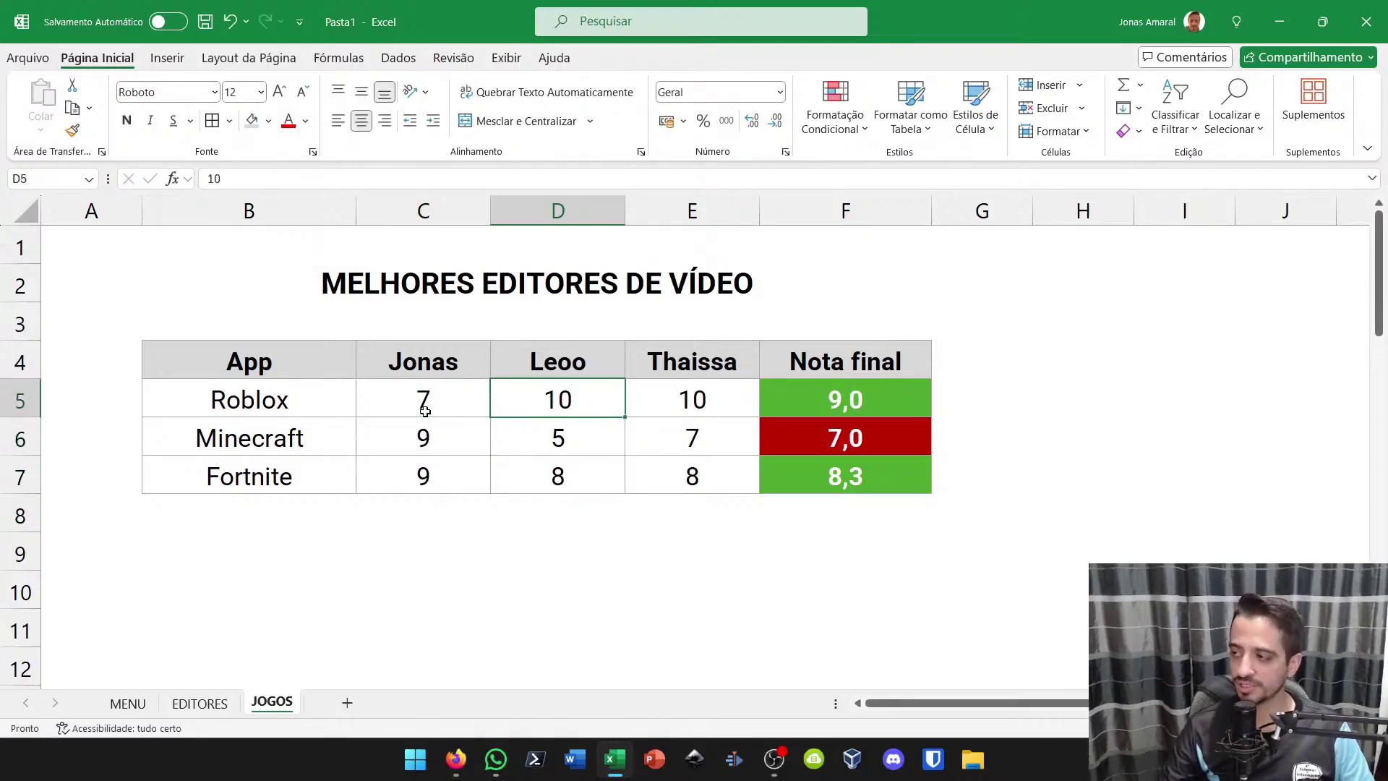
key("Right")
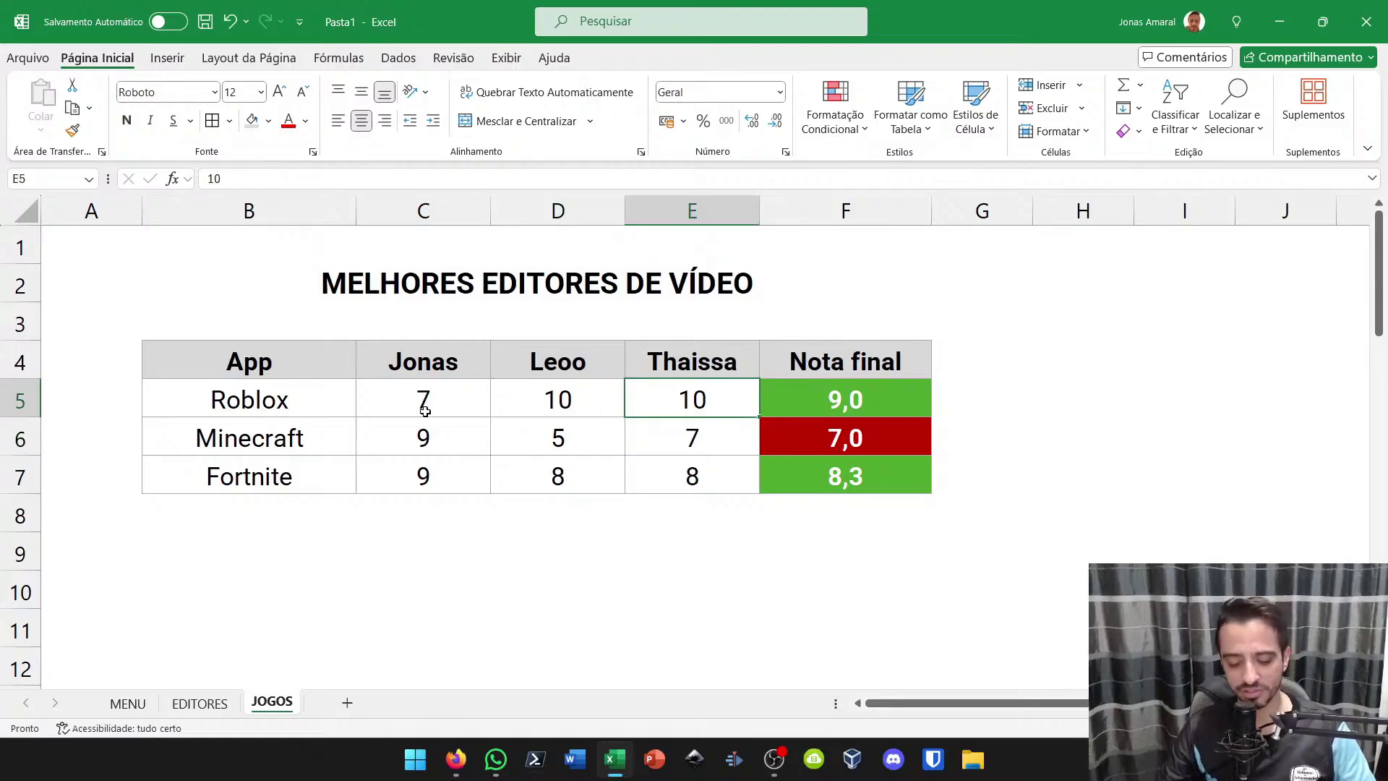
type("9")
key("Return")
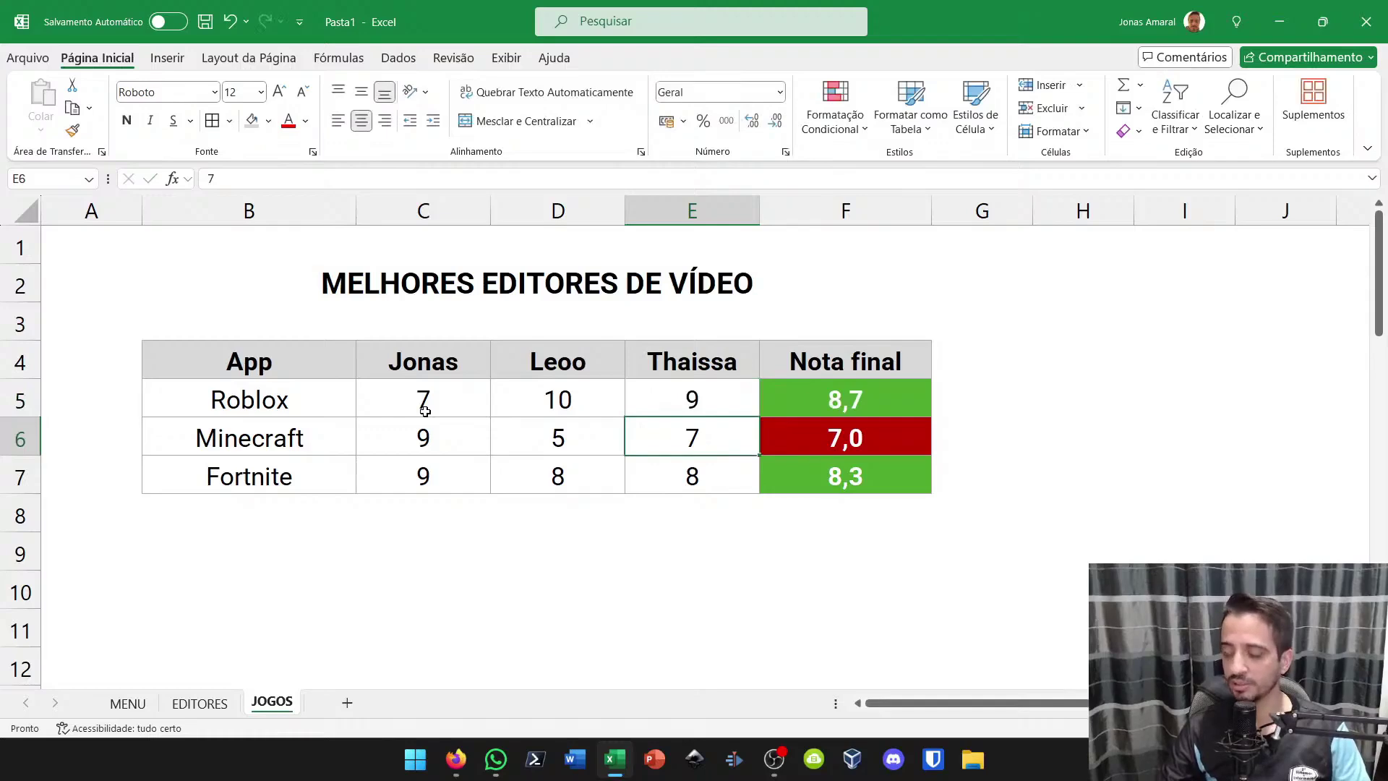
type("5")
key("Return")
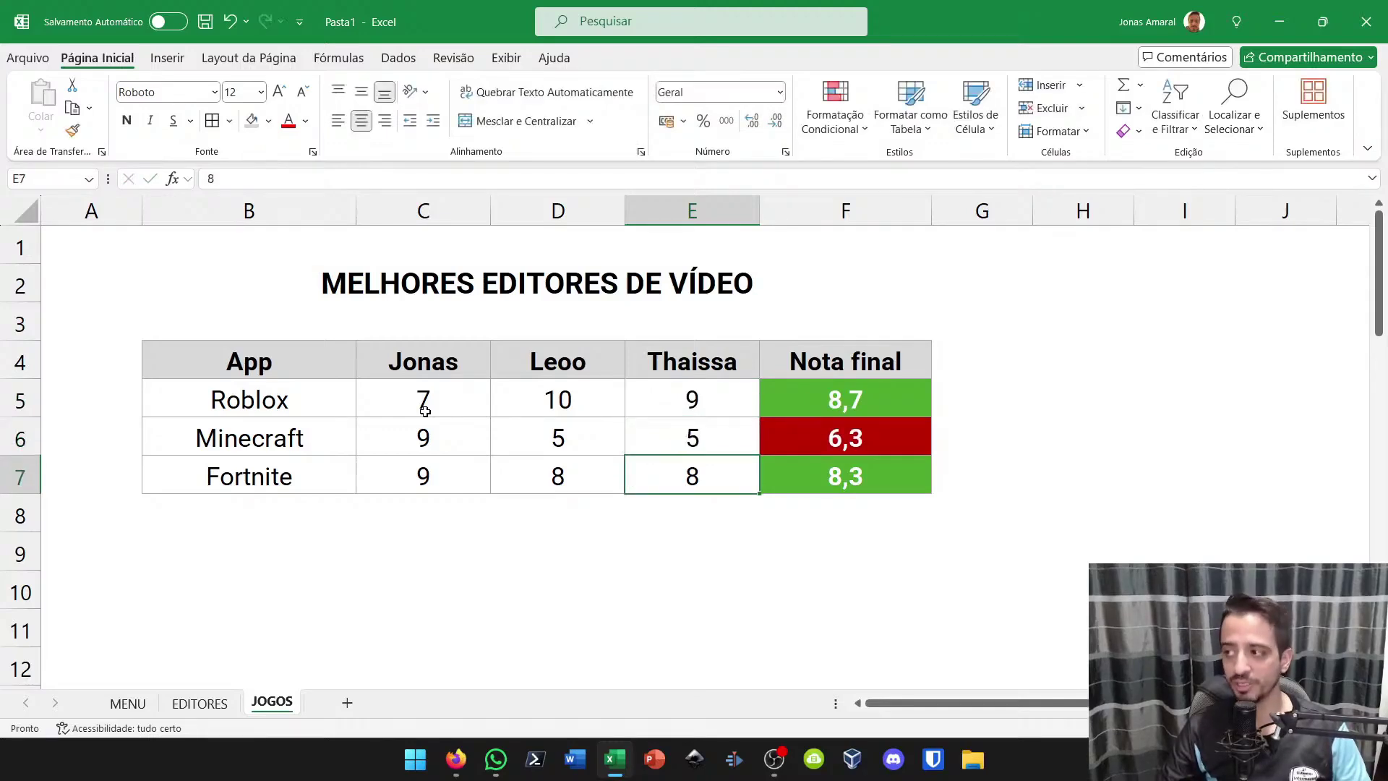
type("10")
key("Return")
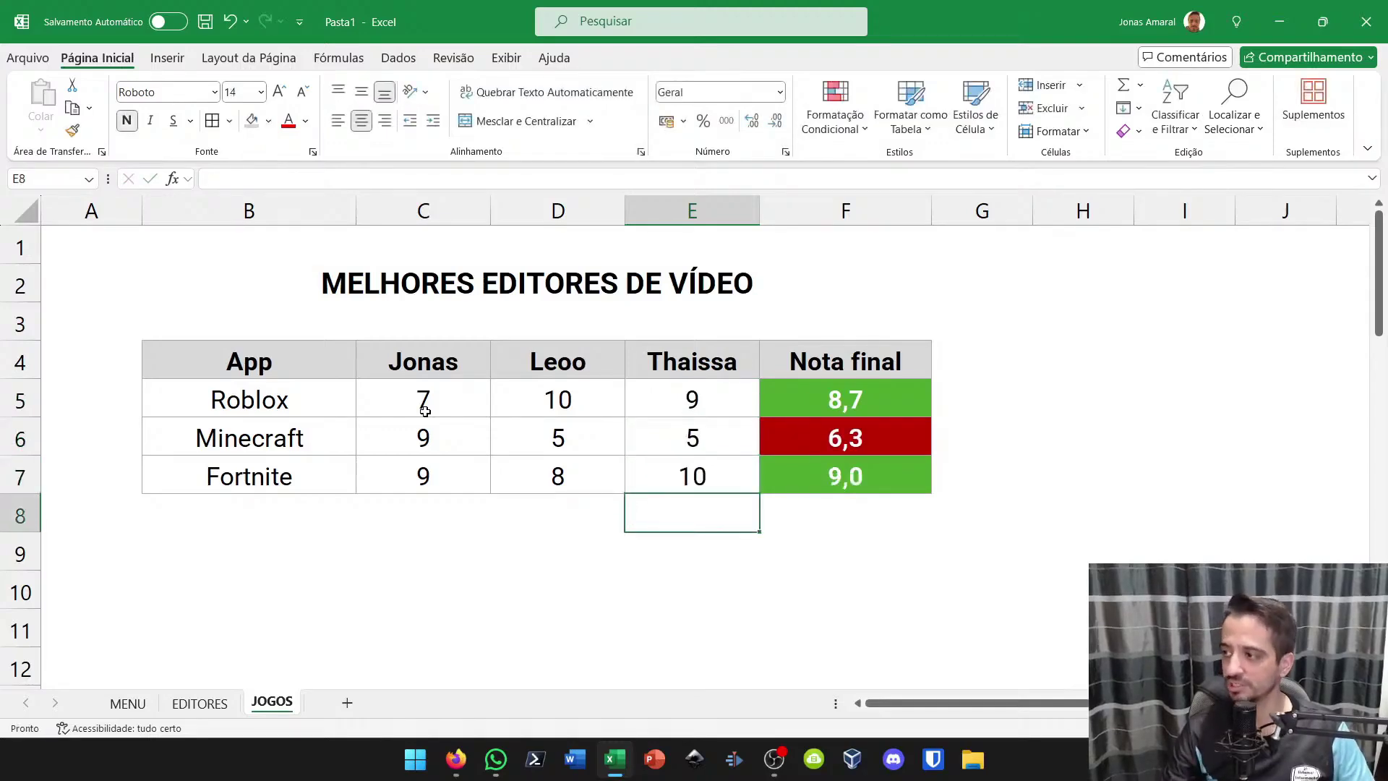
Enter 10 in each of D5:D7 and clear the stray 1 from D8
key("Up")
key("Left")
key("Up")
key("Up")
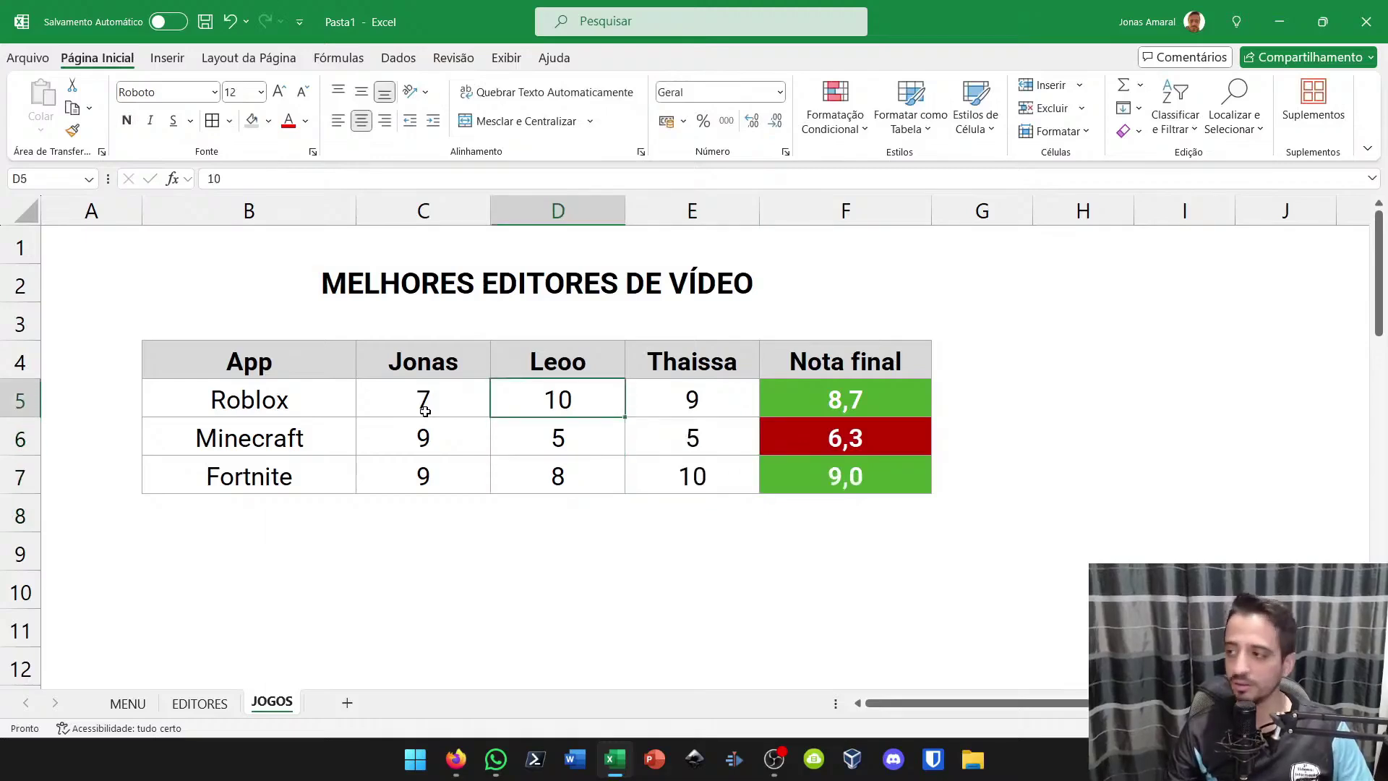
type("10")
key("Return")
type("10")
key("Return")
type("10")
key("Return")
type("1")
key("Return")
key("Up")
key("Delete")
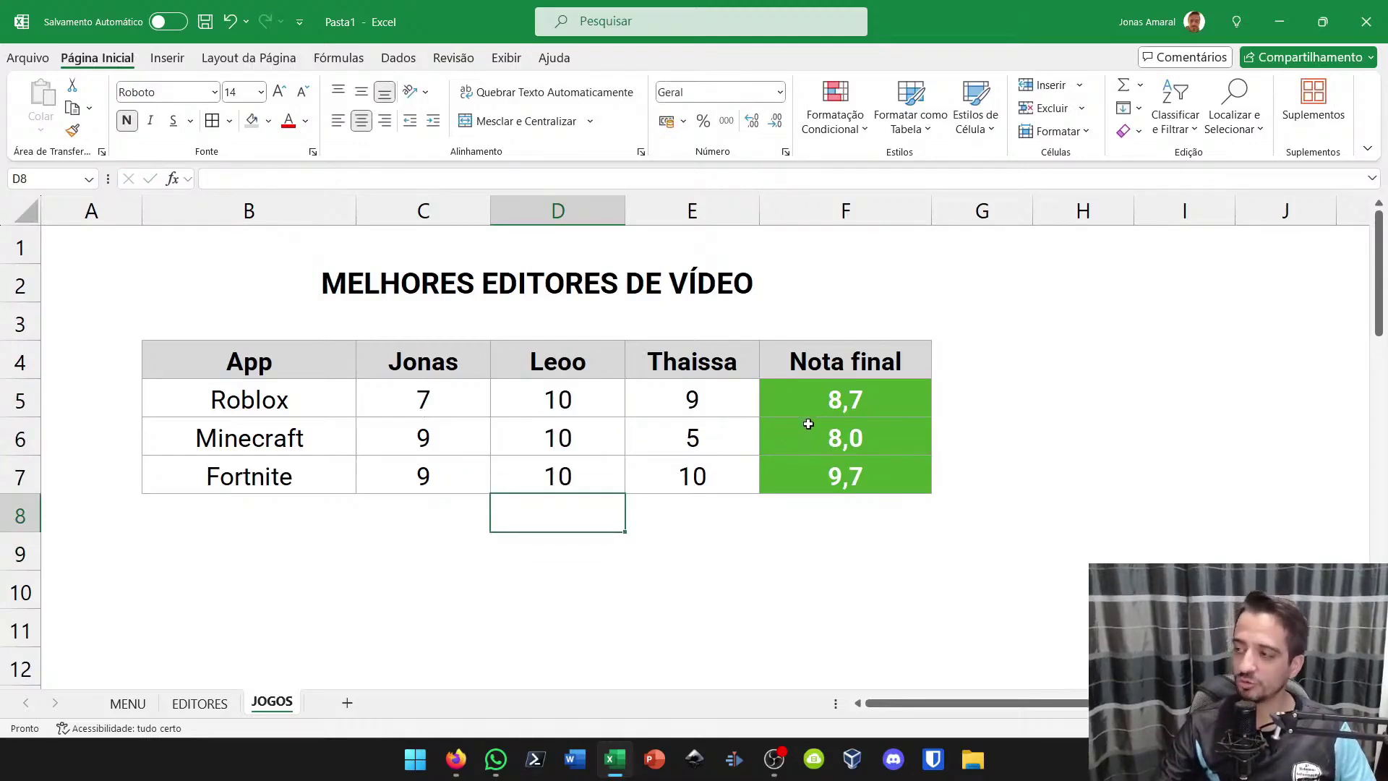
Check the Nota final results and change Roblox's D5 rating to 4
left_click_drag(812, 402, 813, 477)
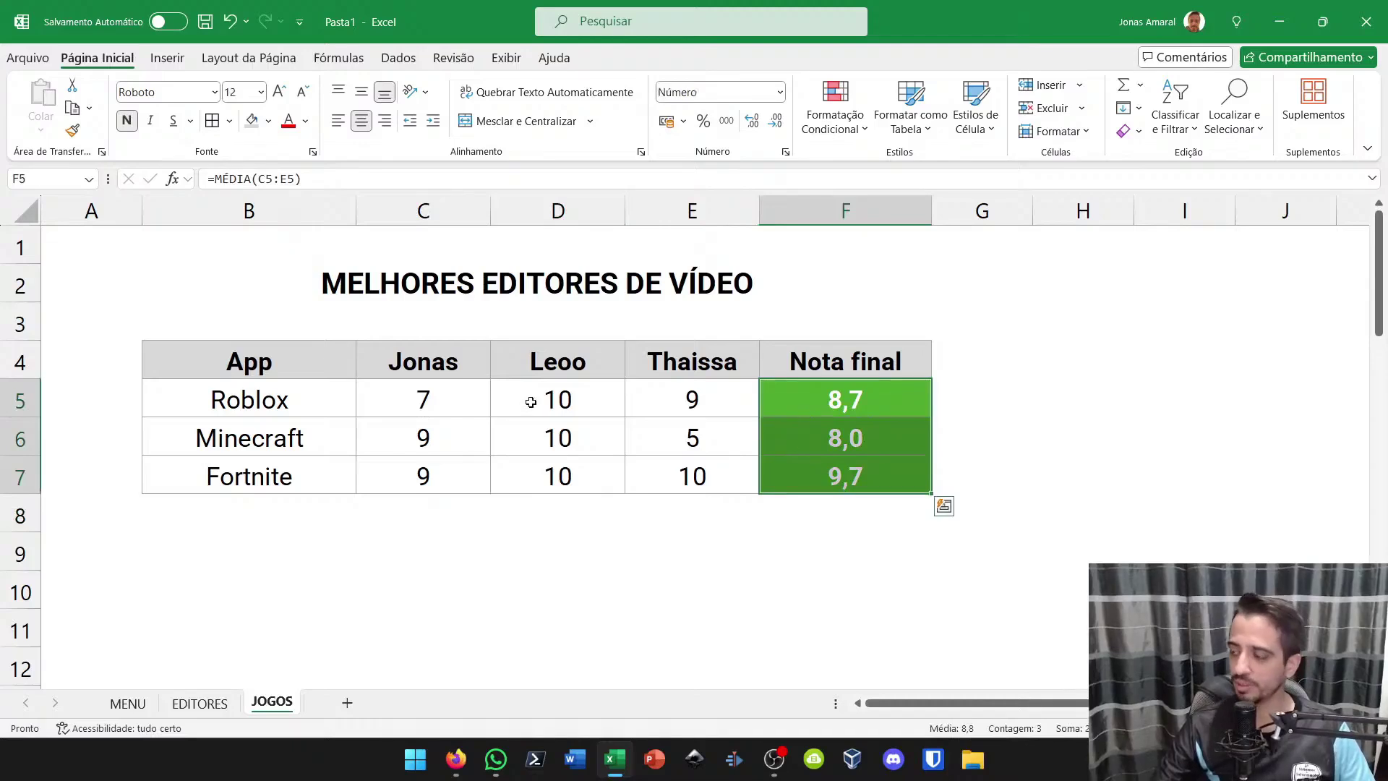
left_click(540, 443)
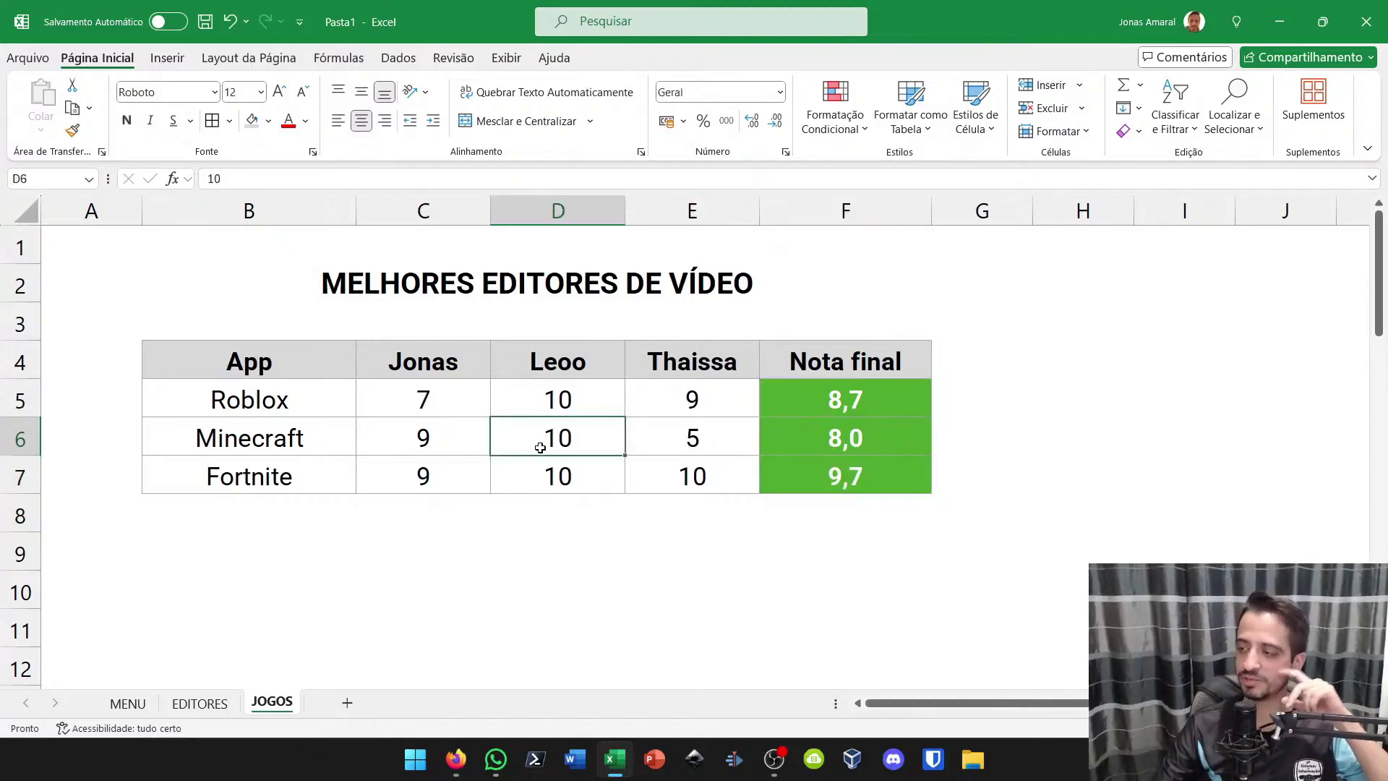
left_click(553, 402)
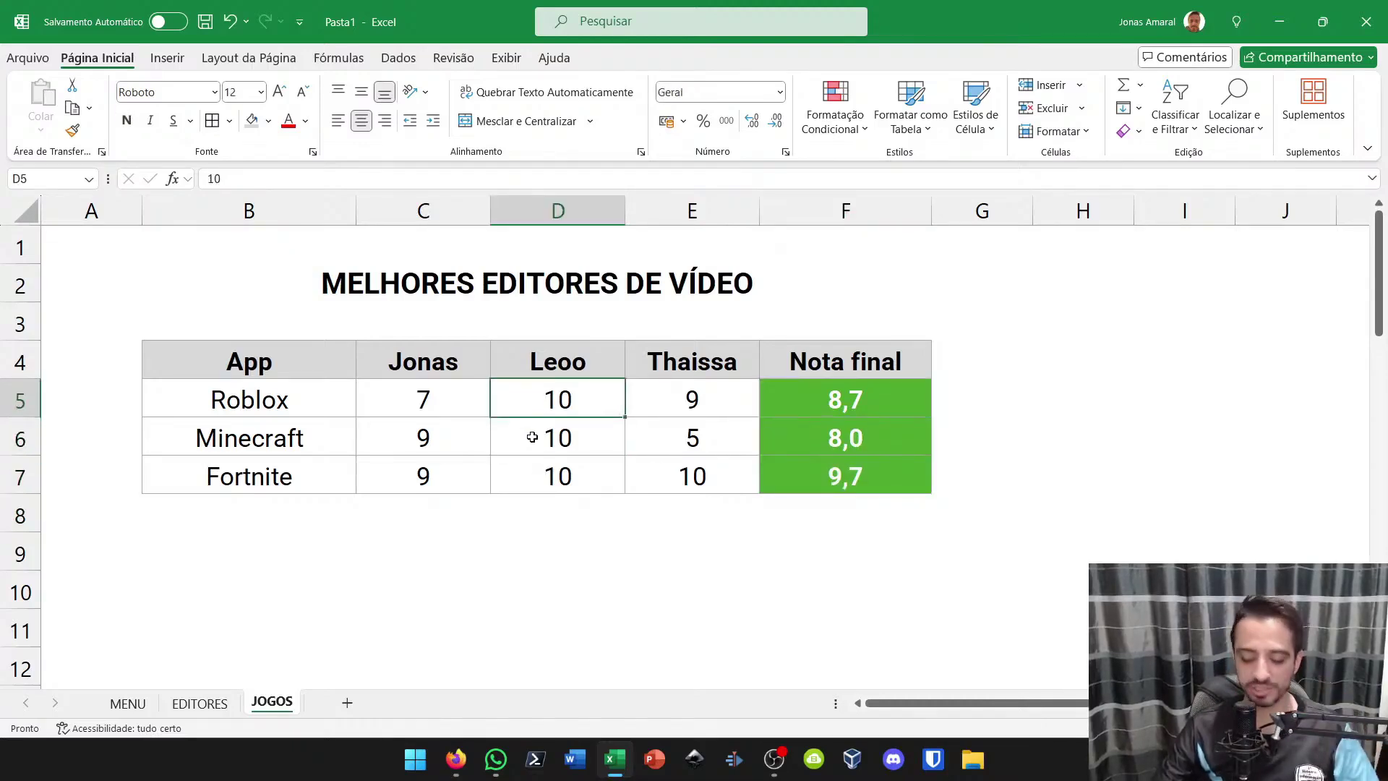
type("4")
key("Return")
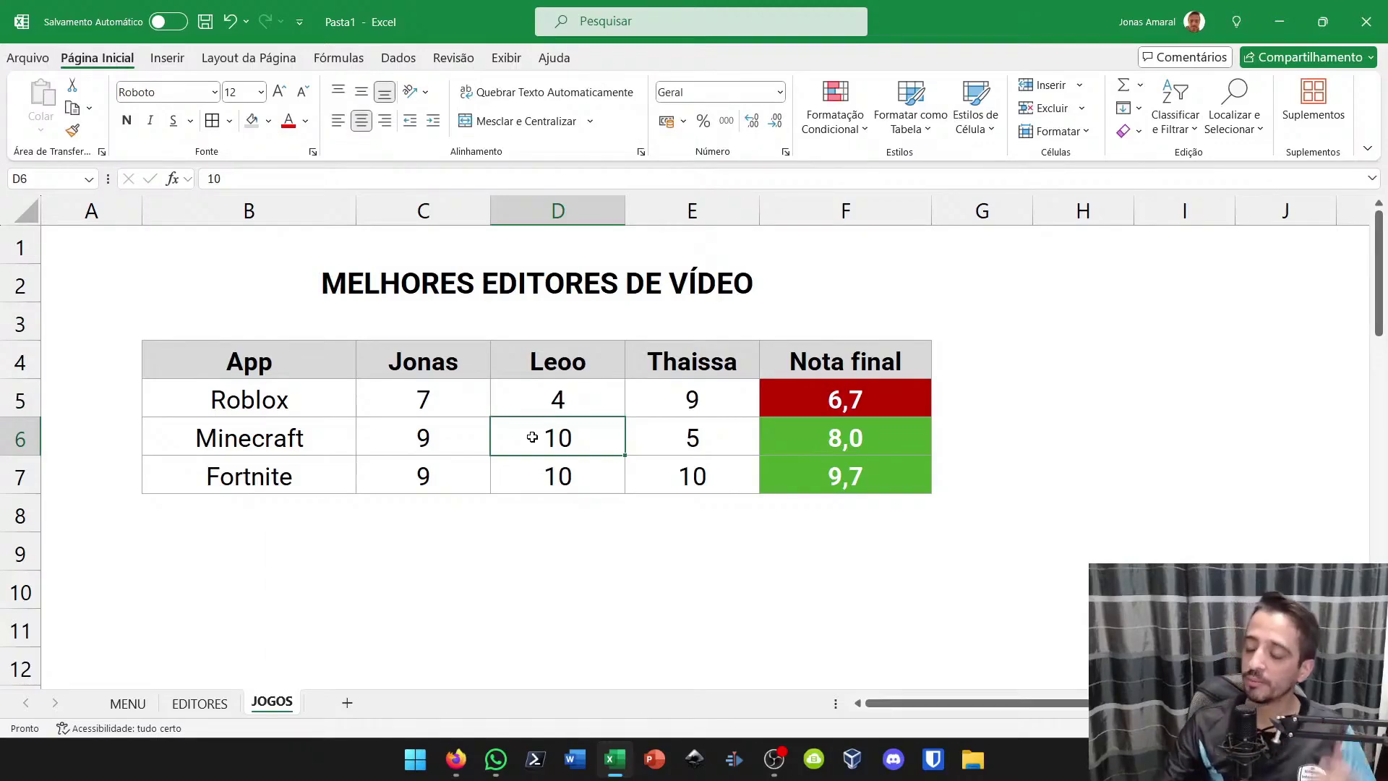
Retitle B2 to MELHORES JOGOS and compare against the EDITORES sheet
left_click(436, 276)
left_click_drag(271, 178, 629, 179)
type("JOGOS")
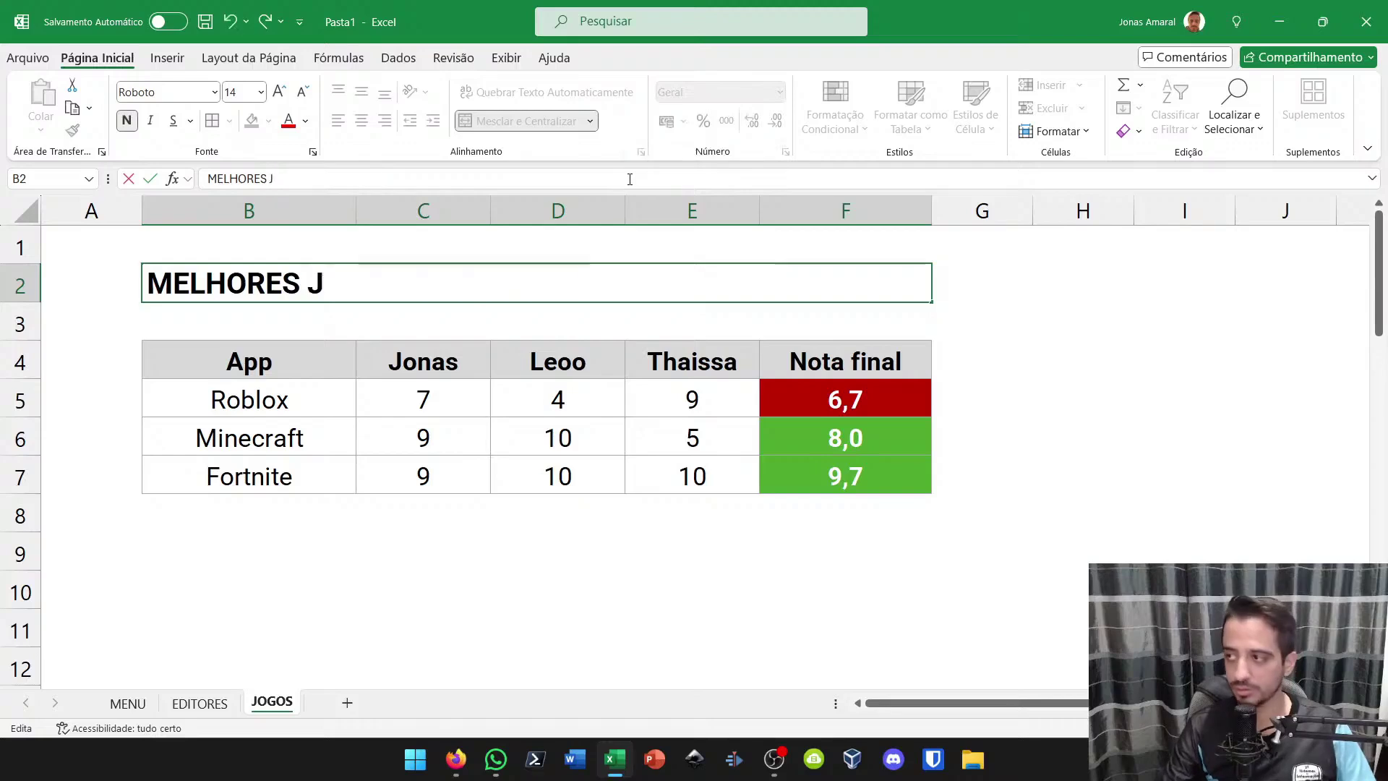
key("Return")
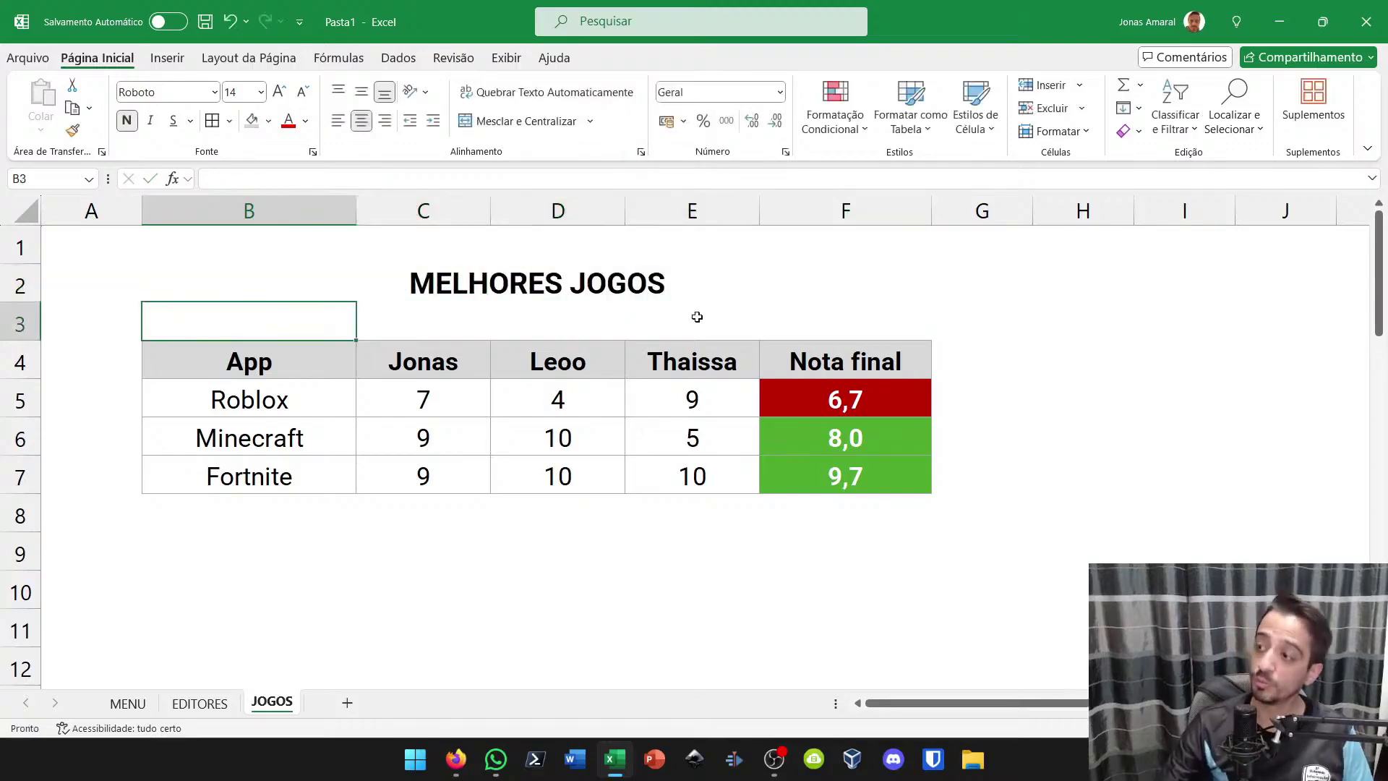
left_click(485, 293)
left_click(442, 354)
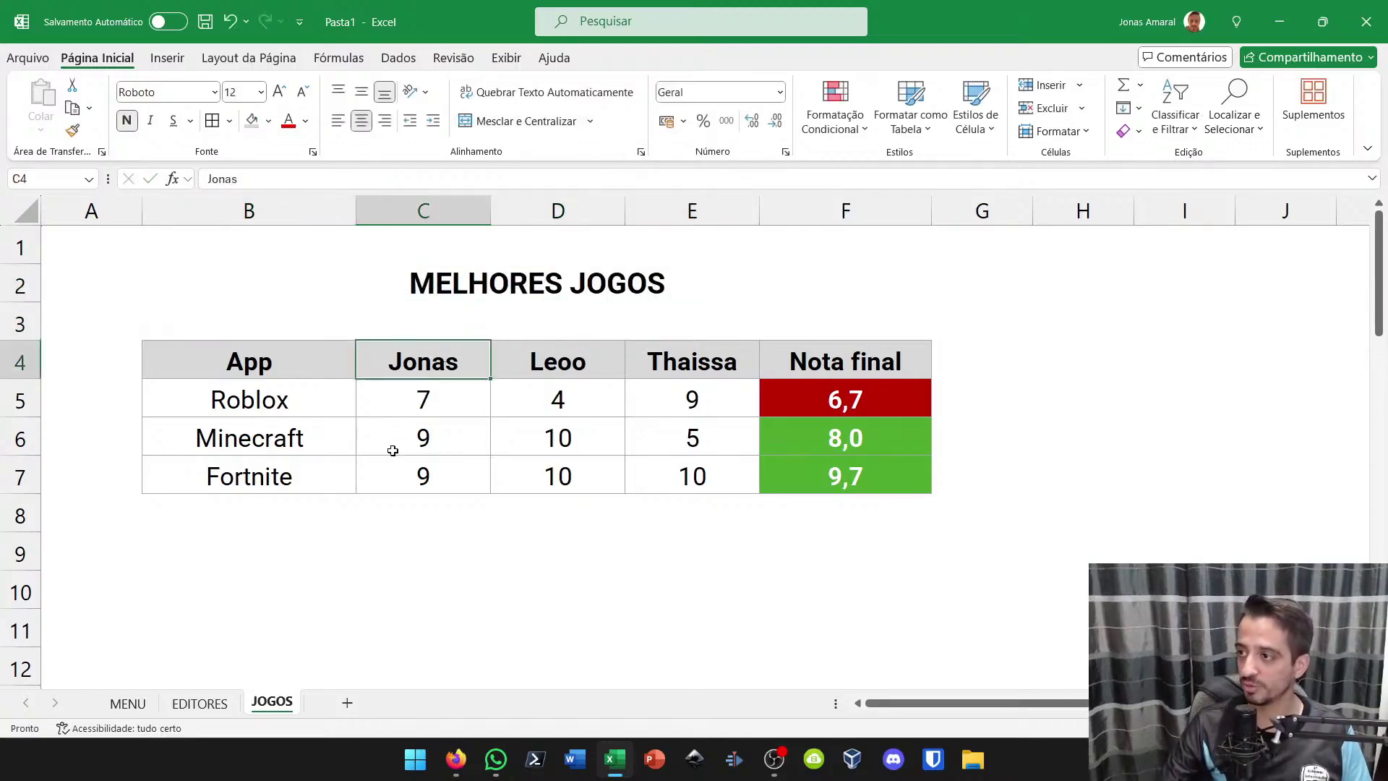
left_click(393, 451)
left_click(192, 705)
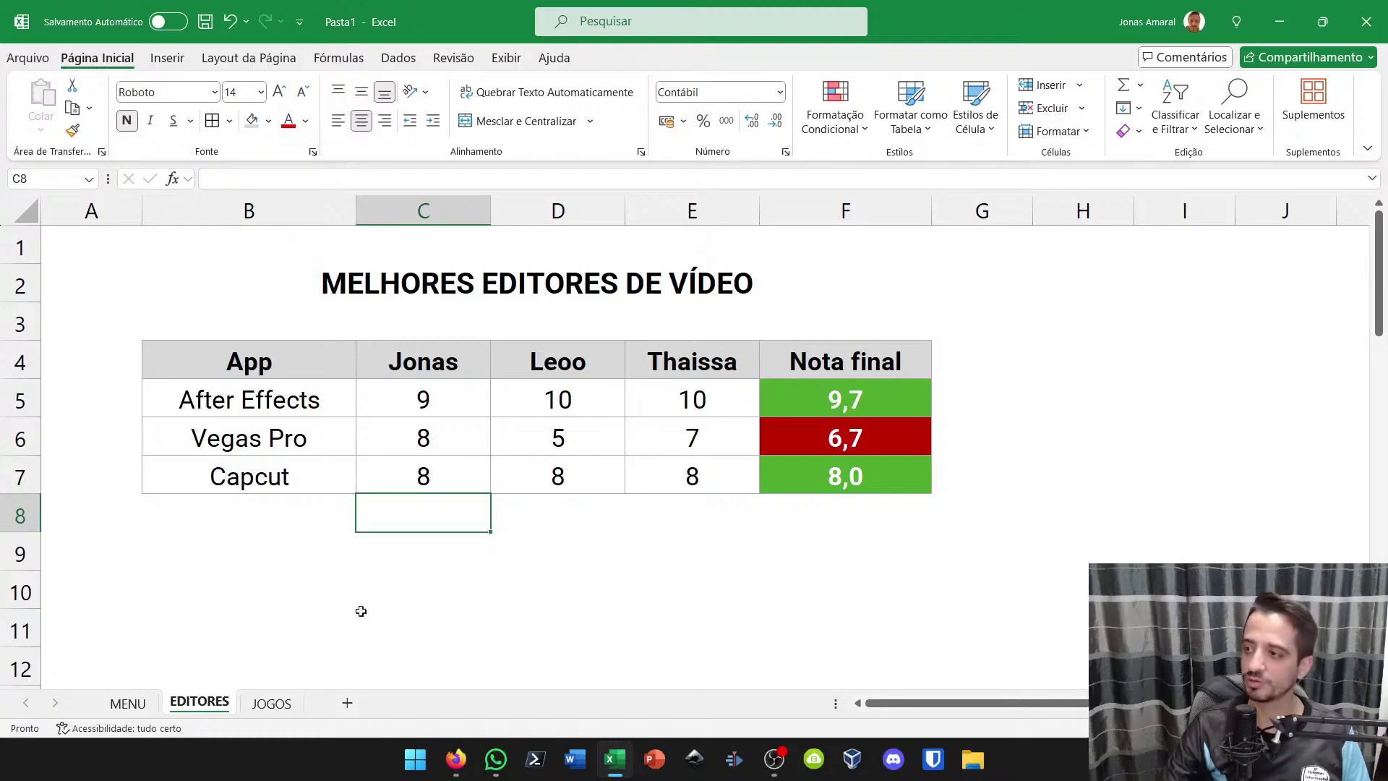
left_click(272, 702)
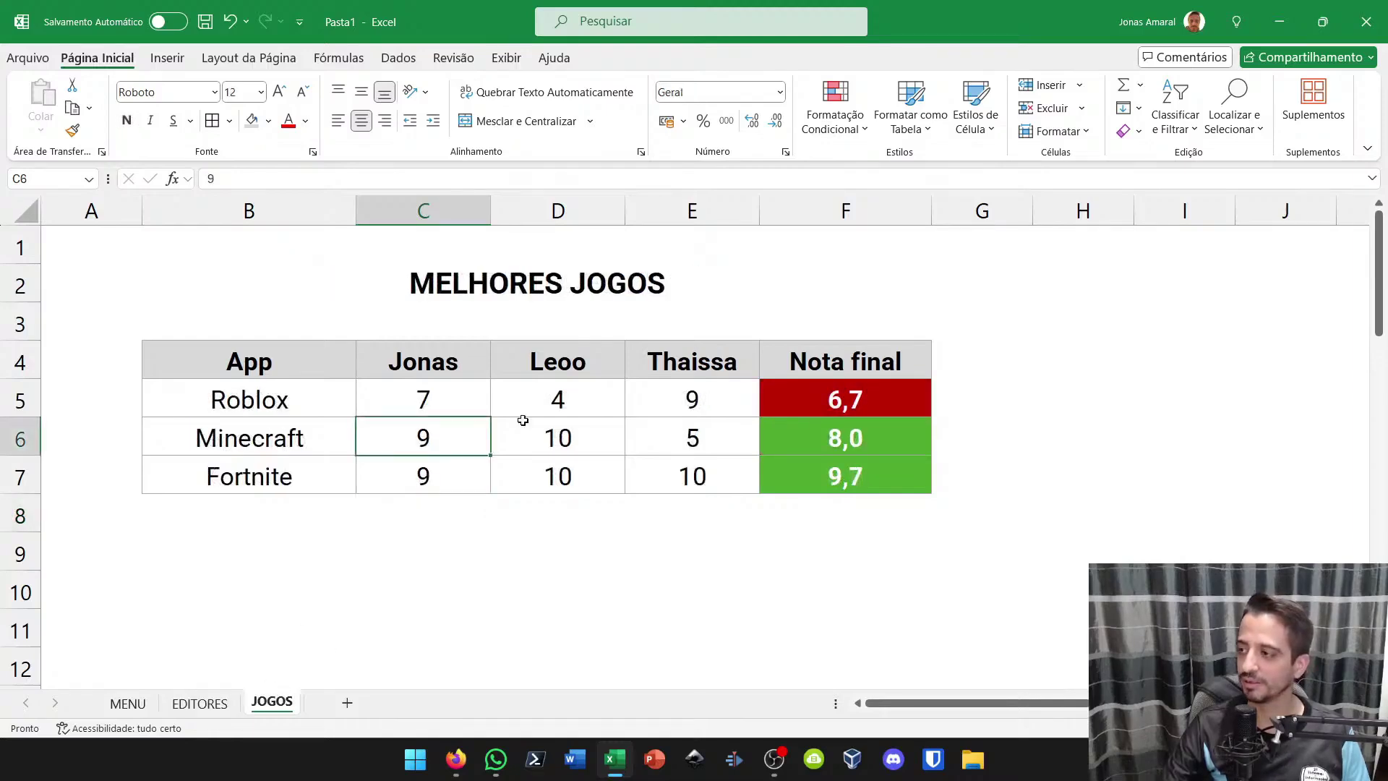
Revise the ratings to 5 in E5, 9 in E6 and 5 in D5
left_click(675, 399)
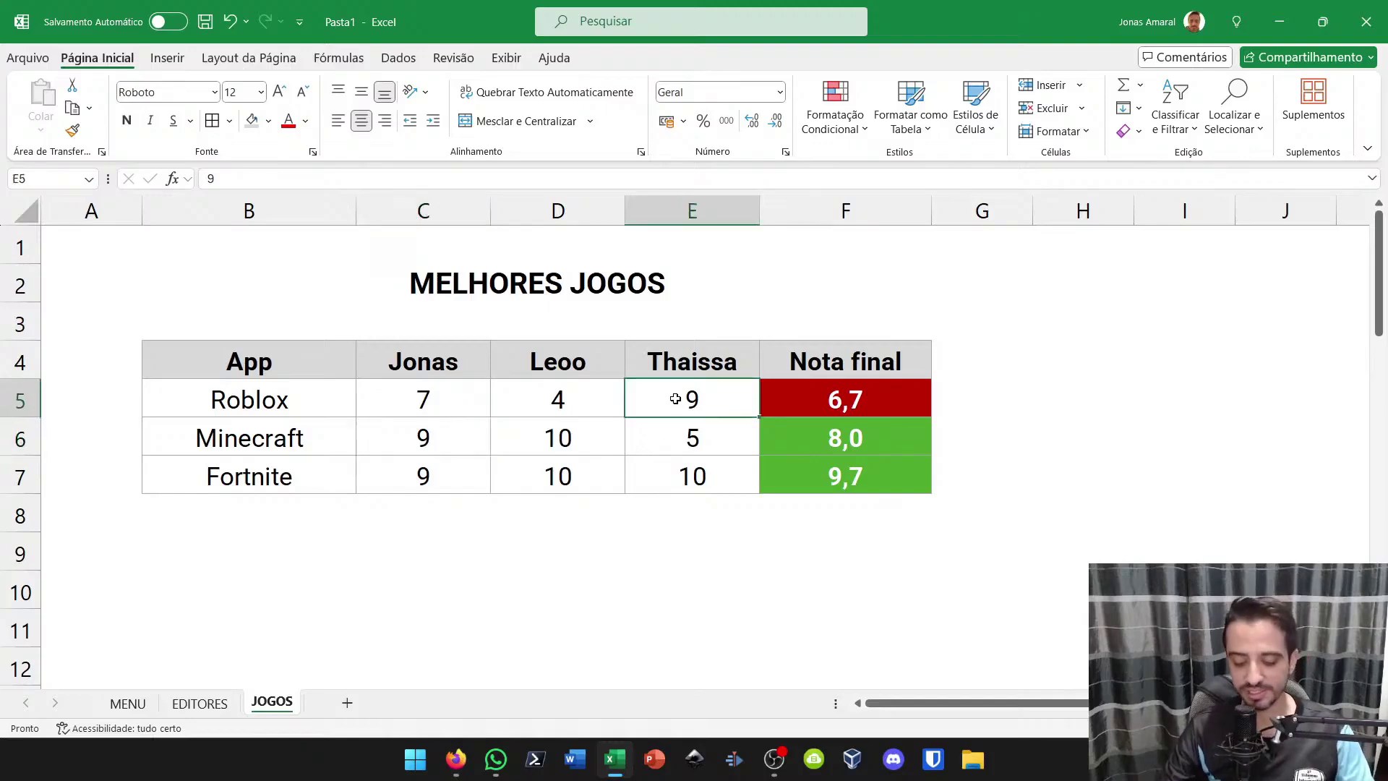
type("5")
key("Return")
type("9")
key("Return")
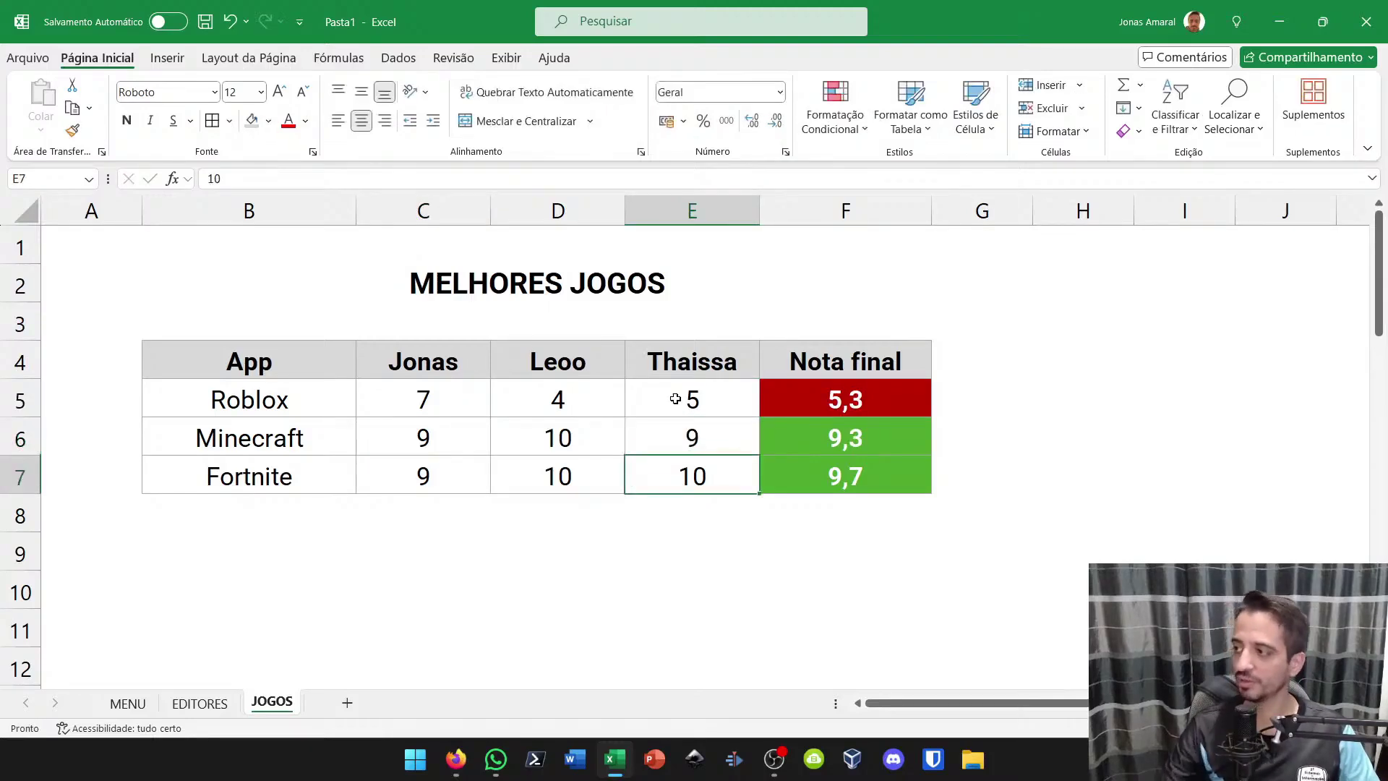
left_click(582, 402)
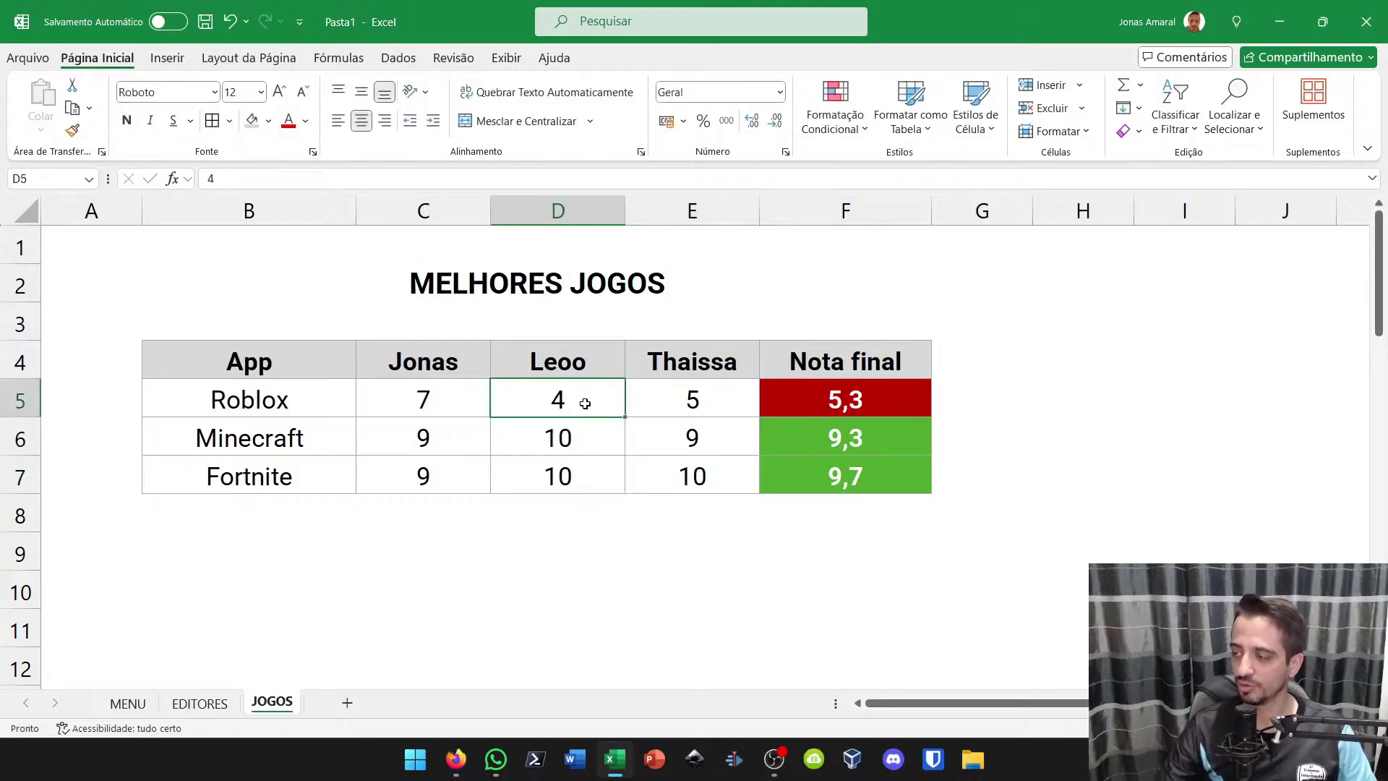
type("5")
key("Return")
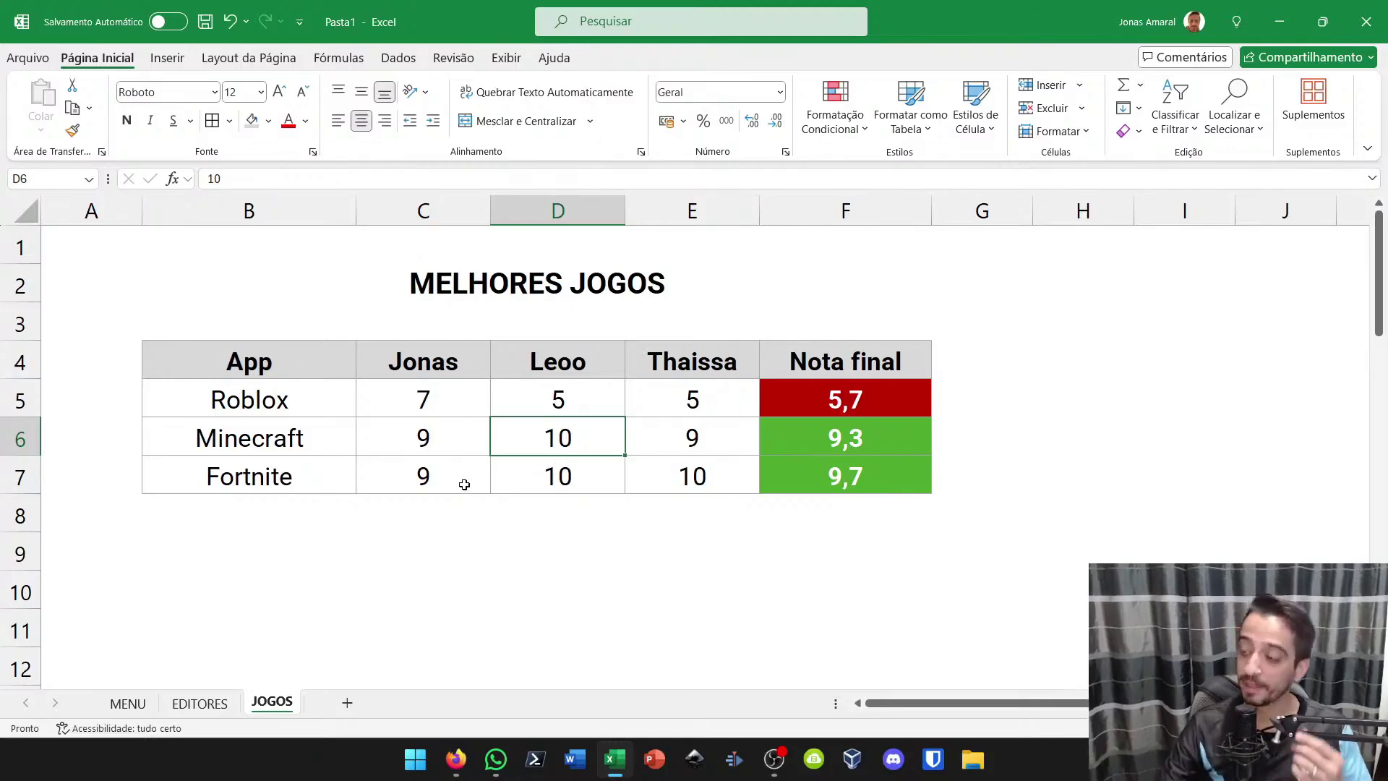
Glance at the EDITORES sheet, then bring up the blank MENU sheet
left_click(199, 703)
left_click(423, 474)
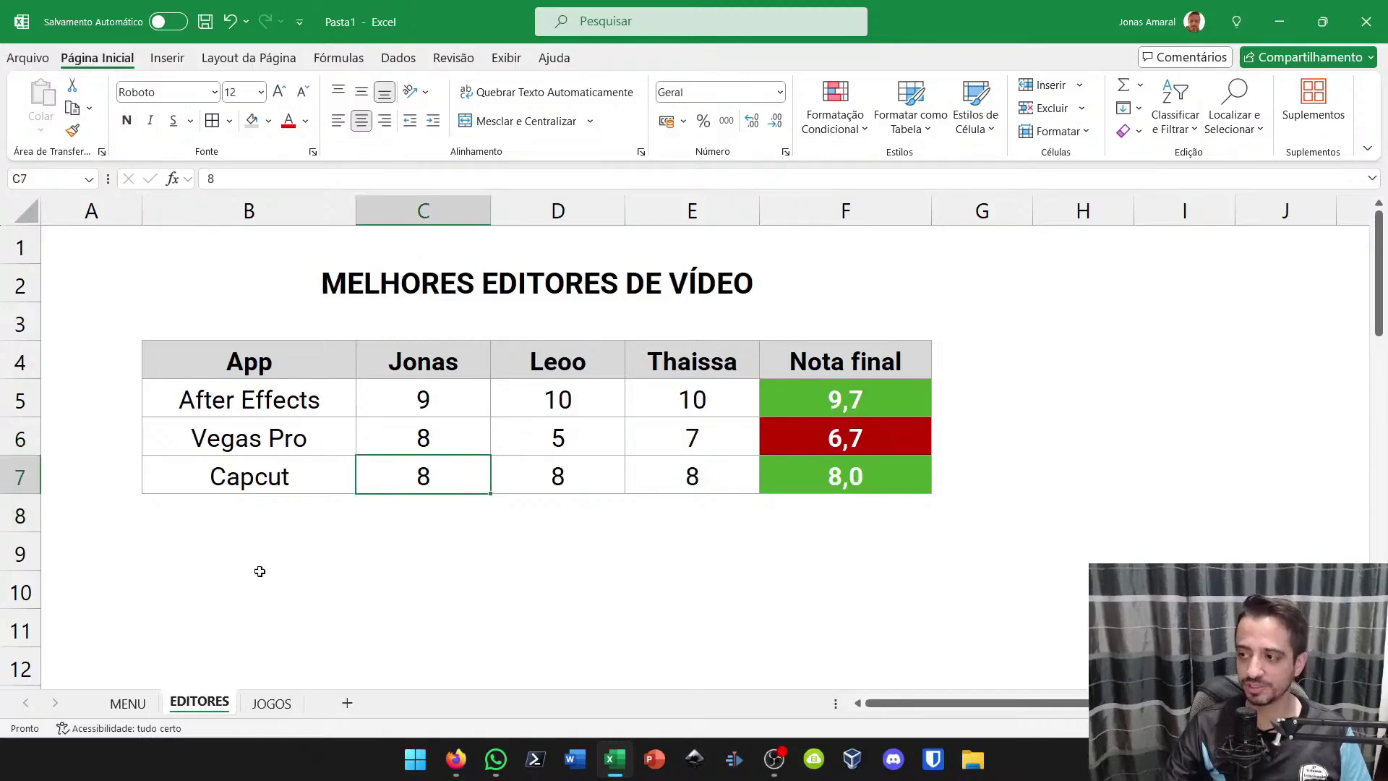
left_click(128, 702)
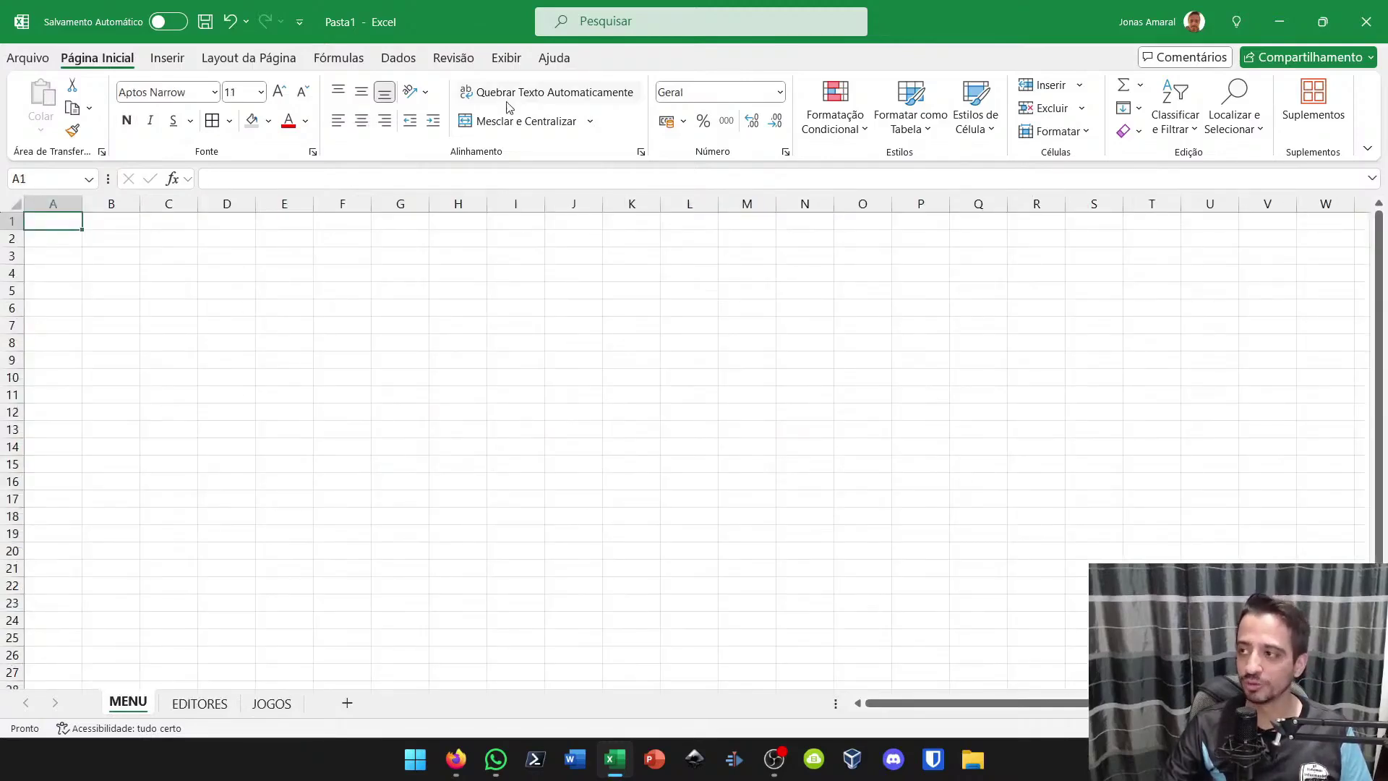
Check the Exibir settings, flip through the sheets, and open the Inserir > Formas gallery on MENU
left_click(506, 58)
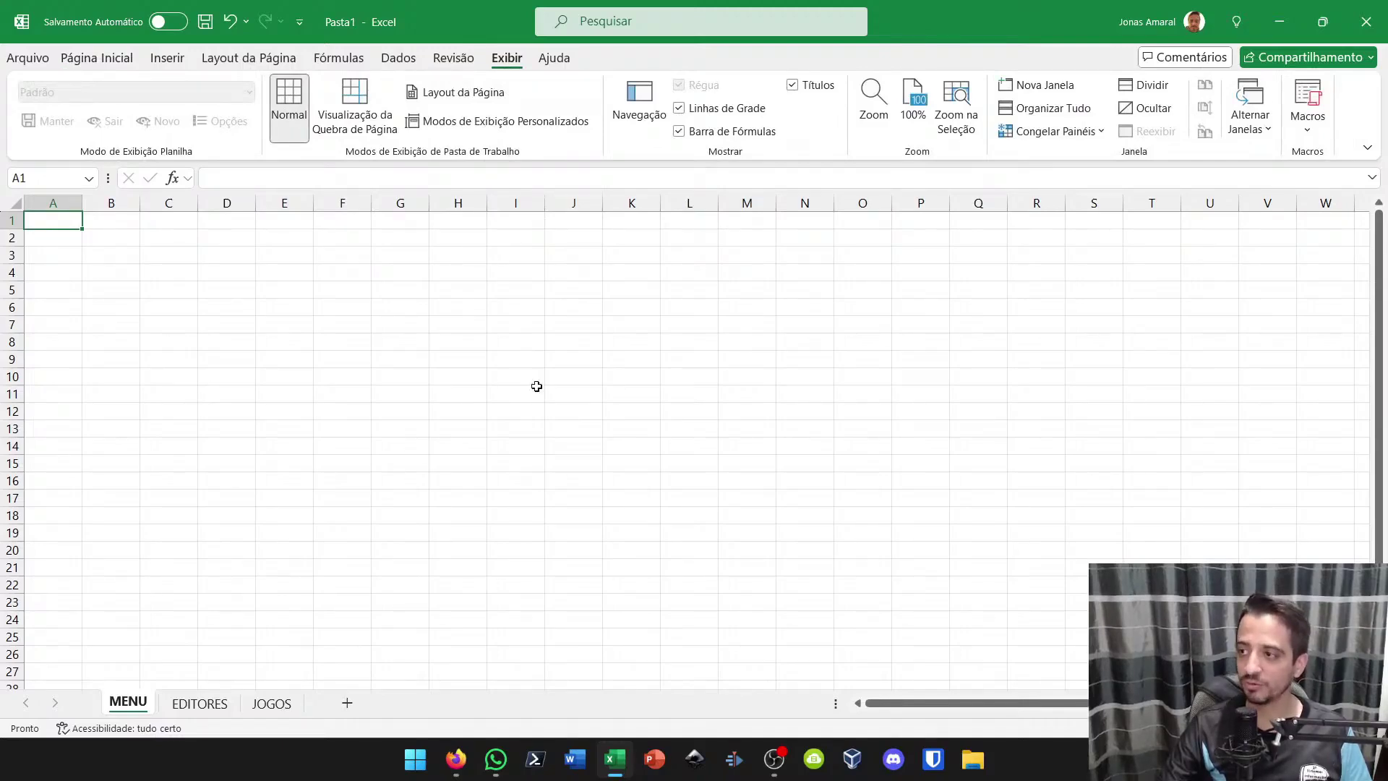
left_click(195, 305)
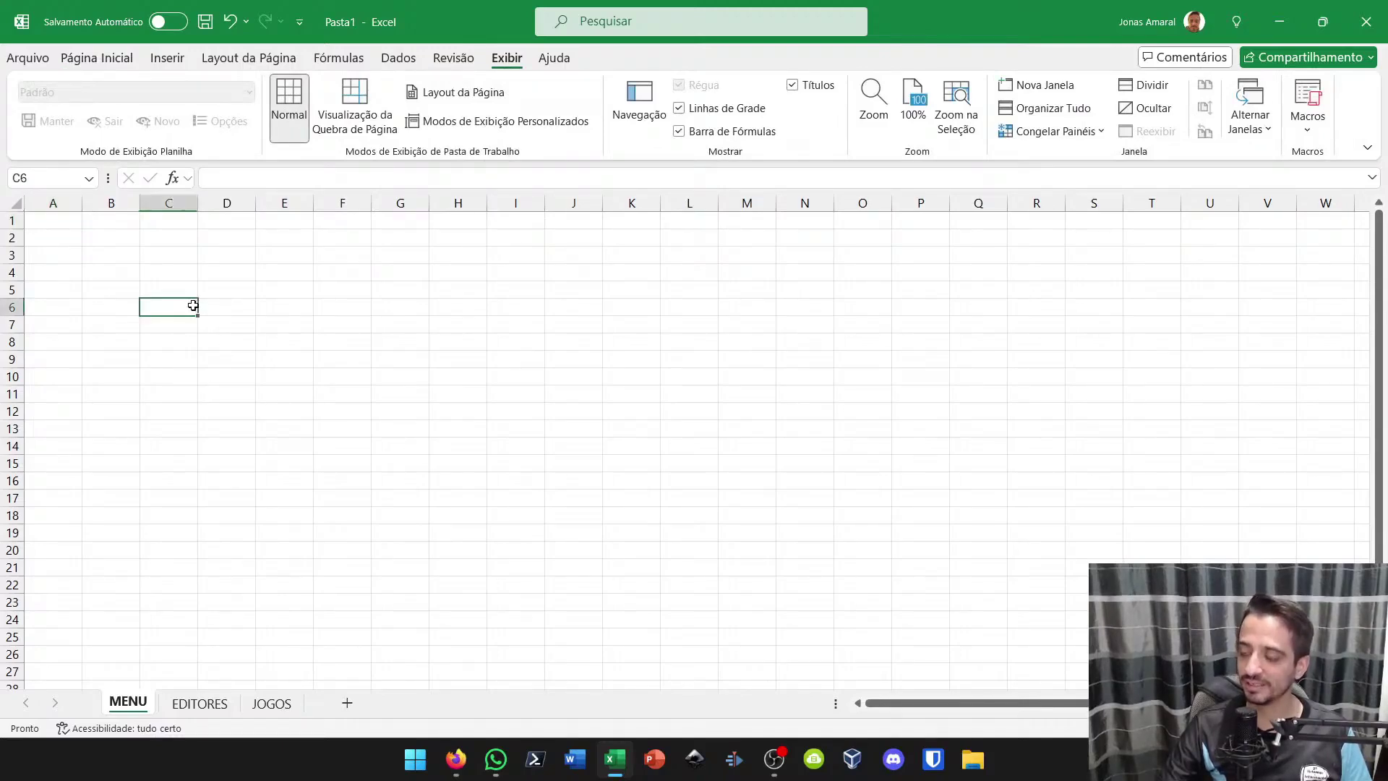
left_click(195, 703)
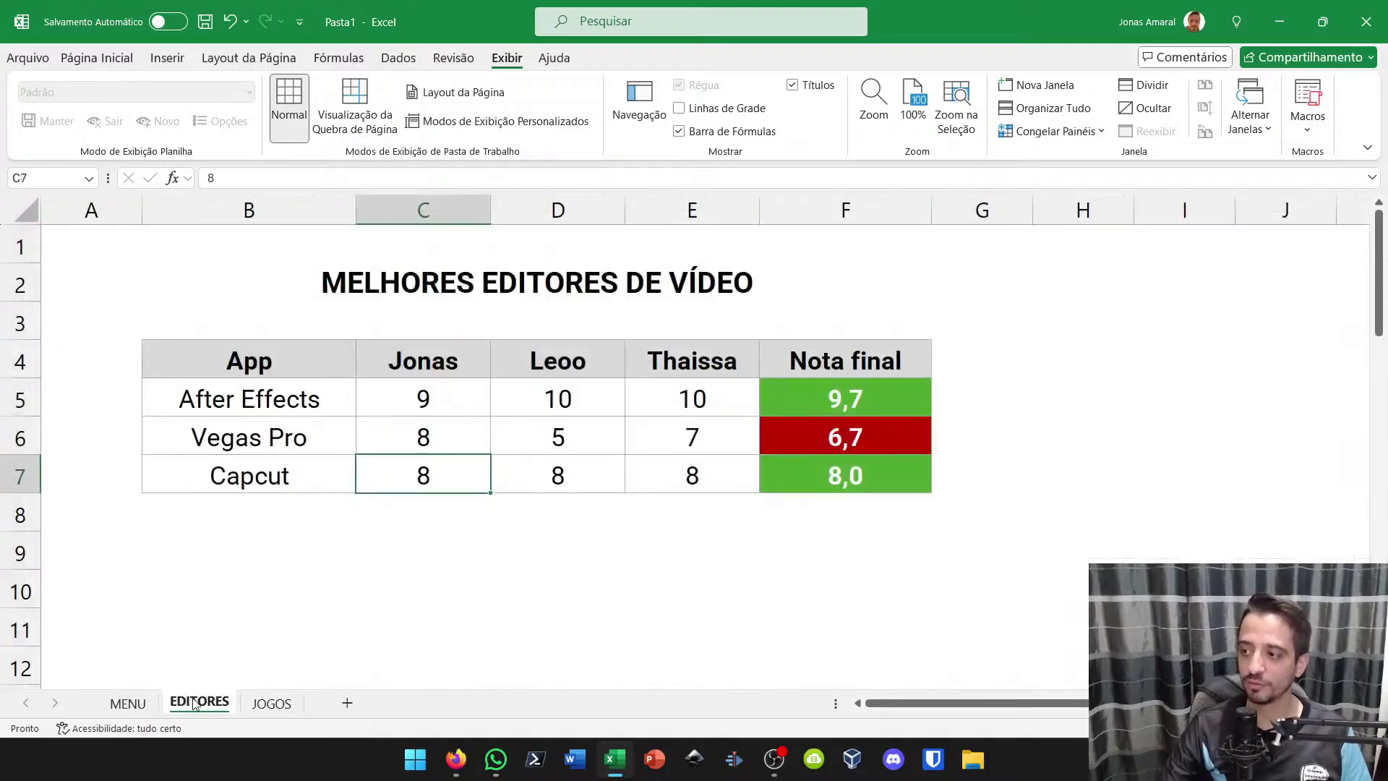
left_click(266, 701)
left_click(129, 703)
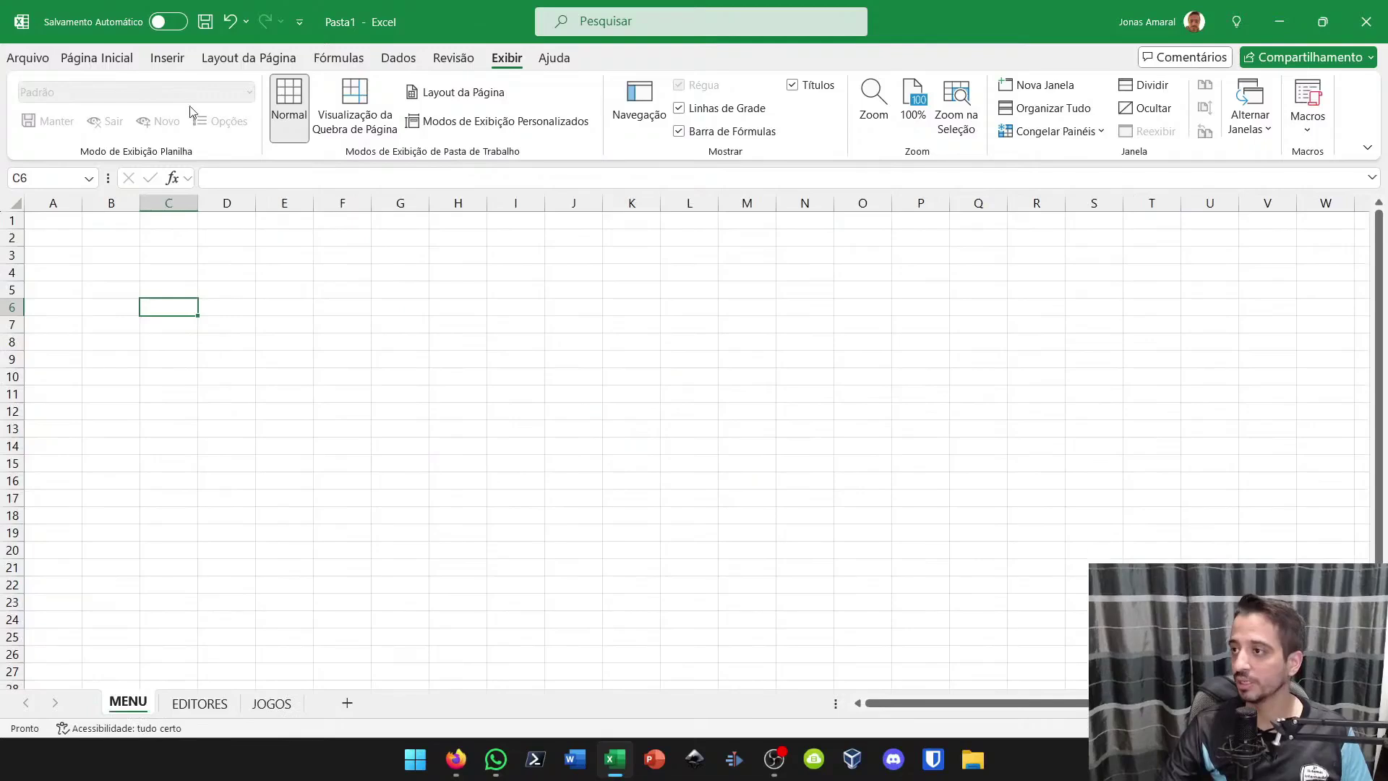
left_click(153, 59)
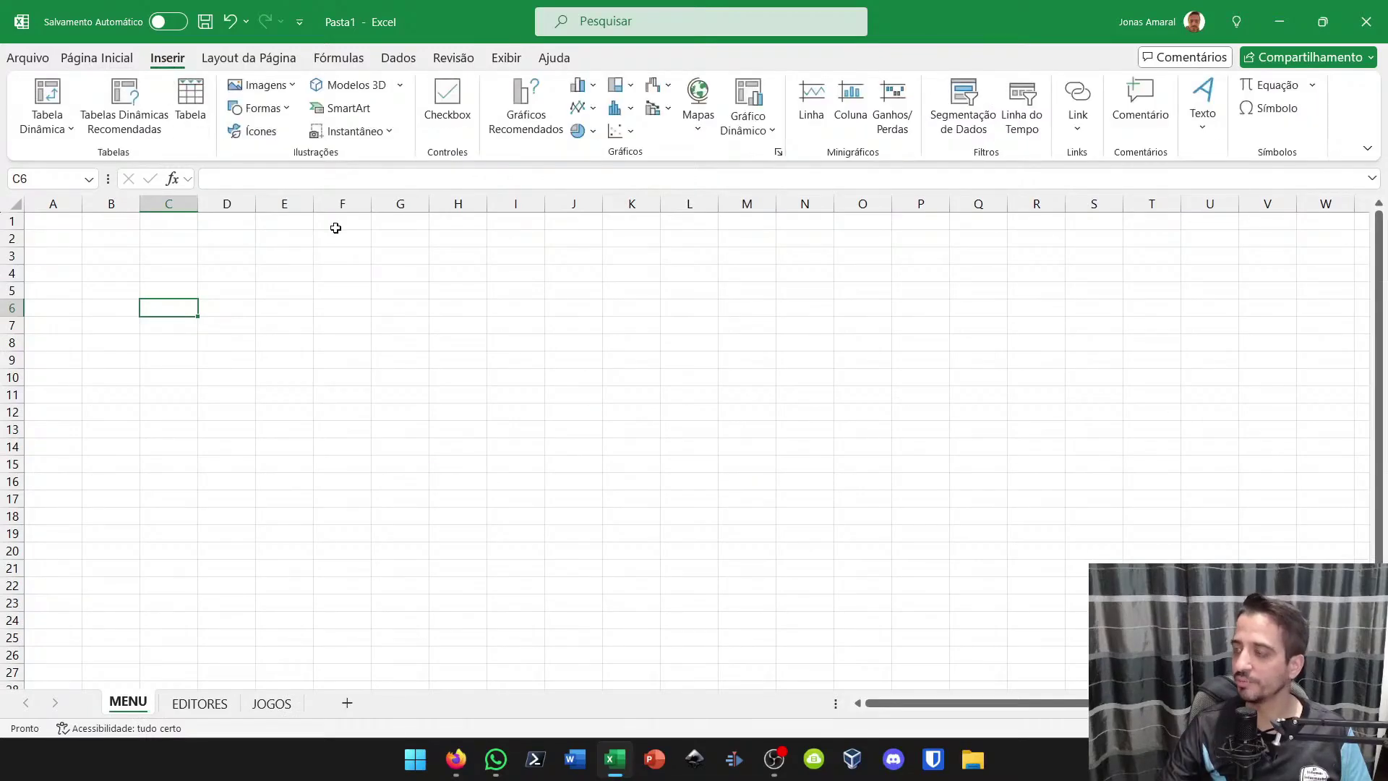
left_click(267, 110)
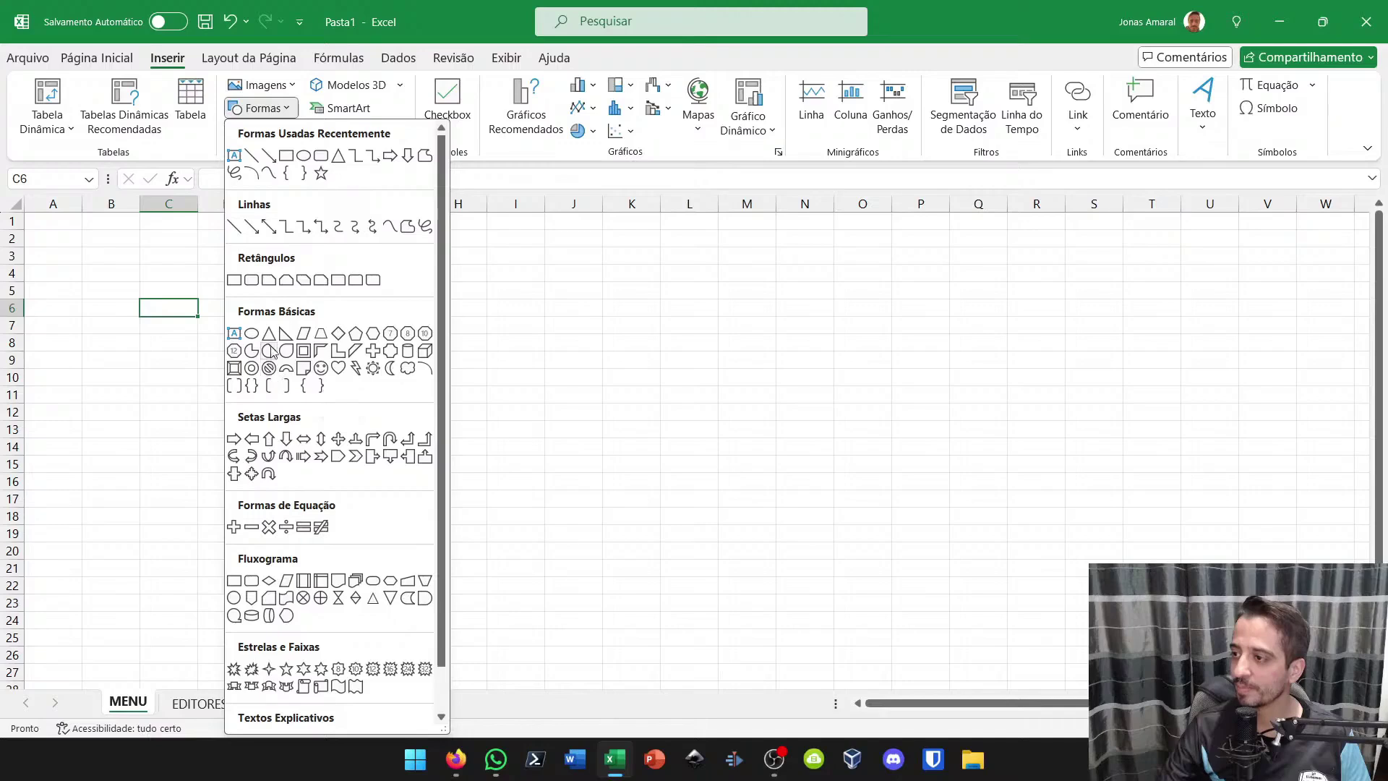
Draw a rounded rectangle over rows 7–11 and Ctrl-drag a copy beside it
left_click(255, 283)
left_click_drag(246, 314, 434, 407)
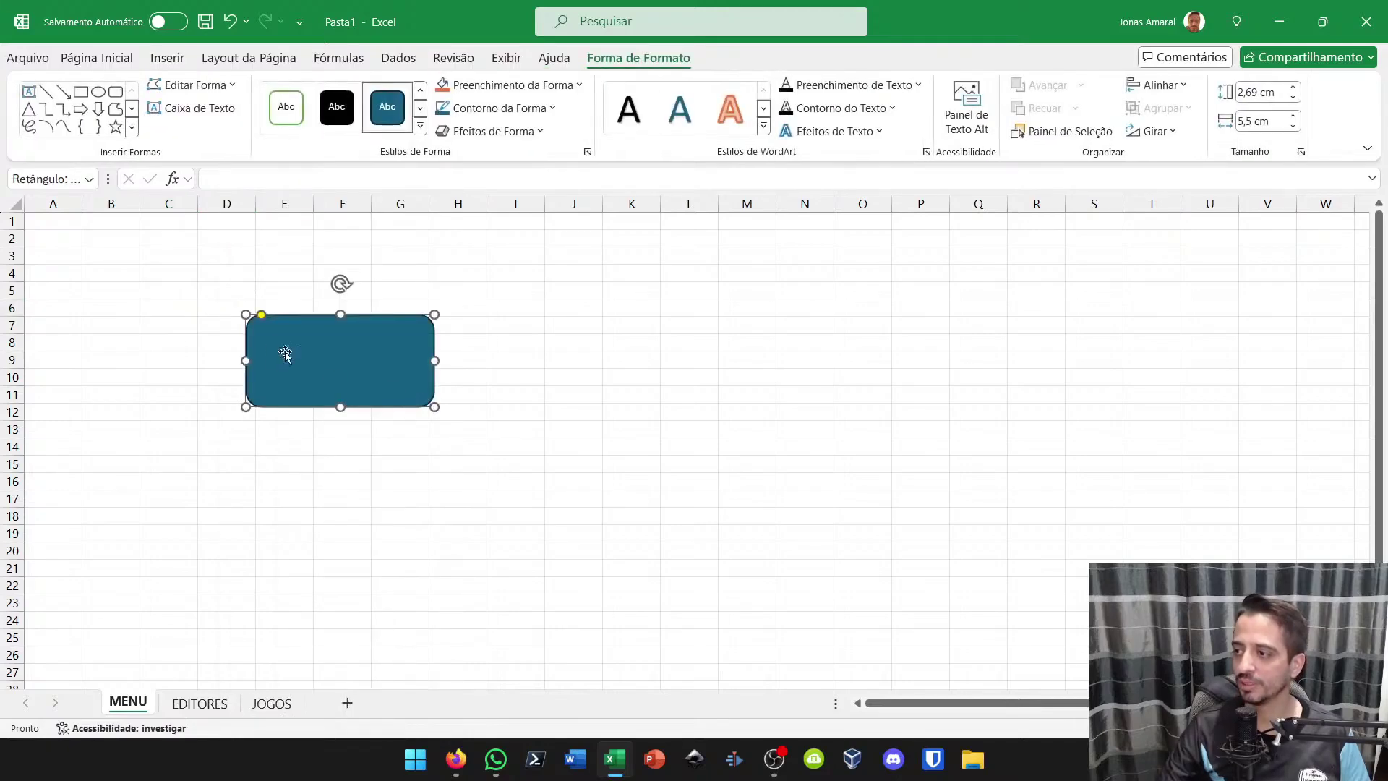
left_click_drag(235, 352, 528, 367)
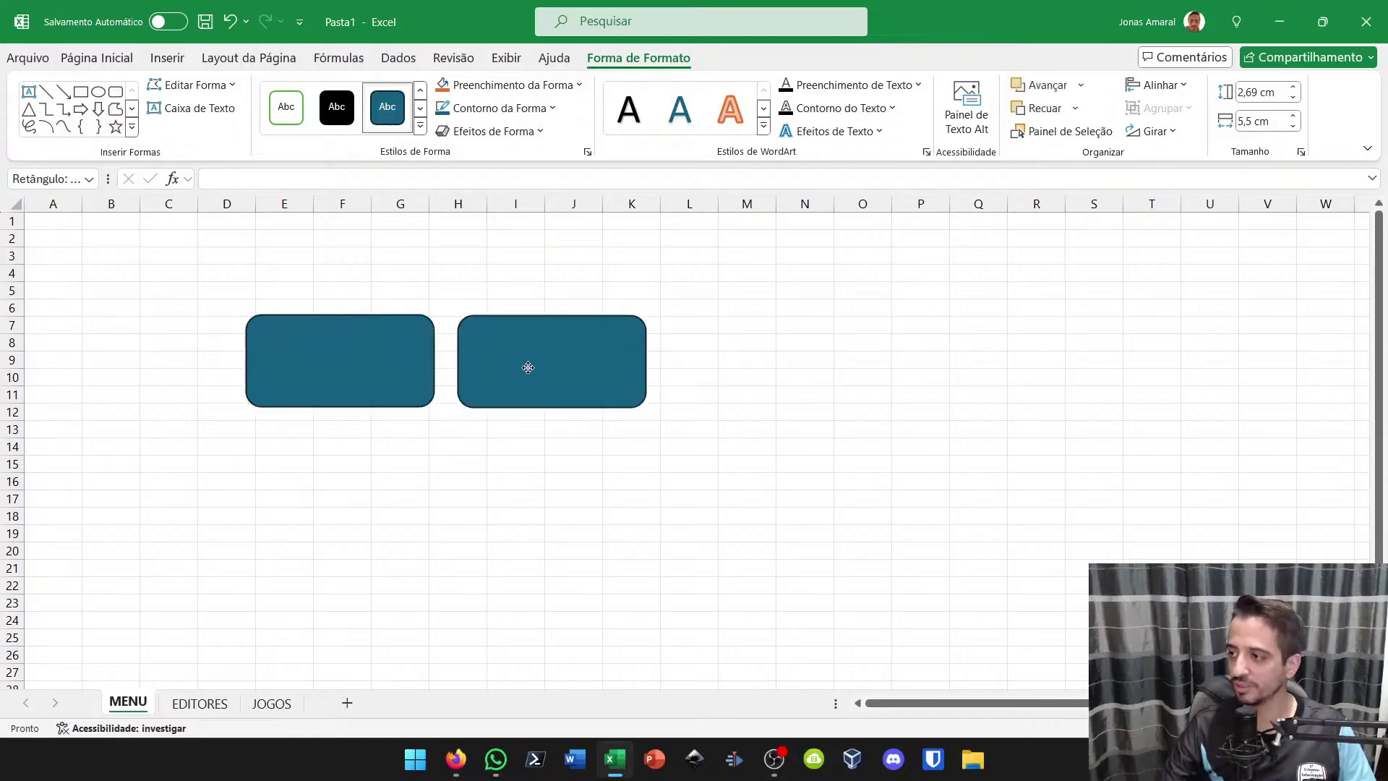
Type MENU INICIAL in F3 and set it in the Roboto font
left_click(326, 262)
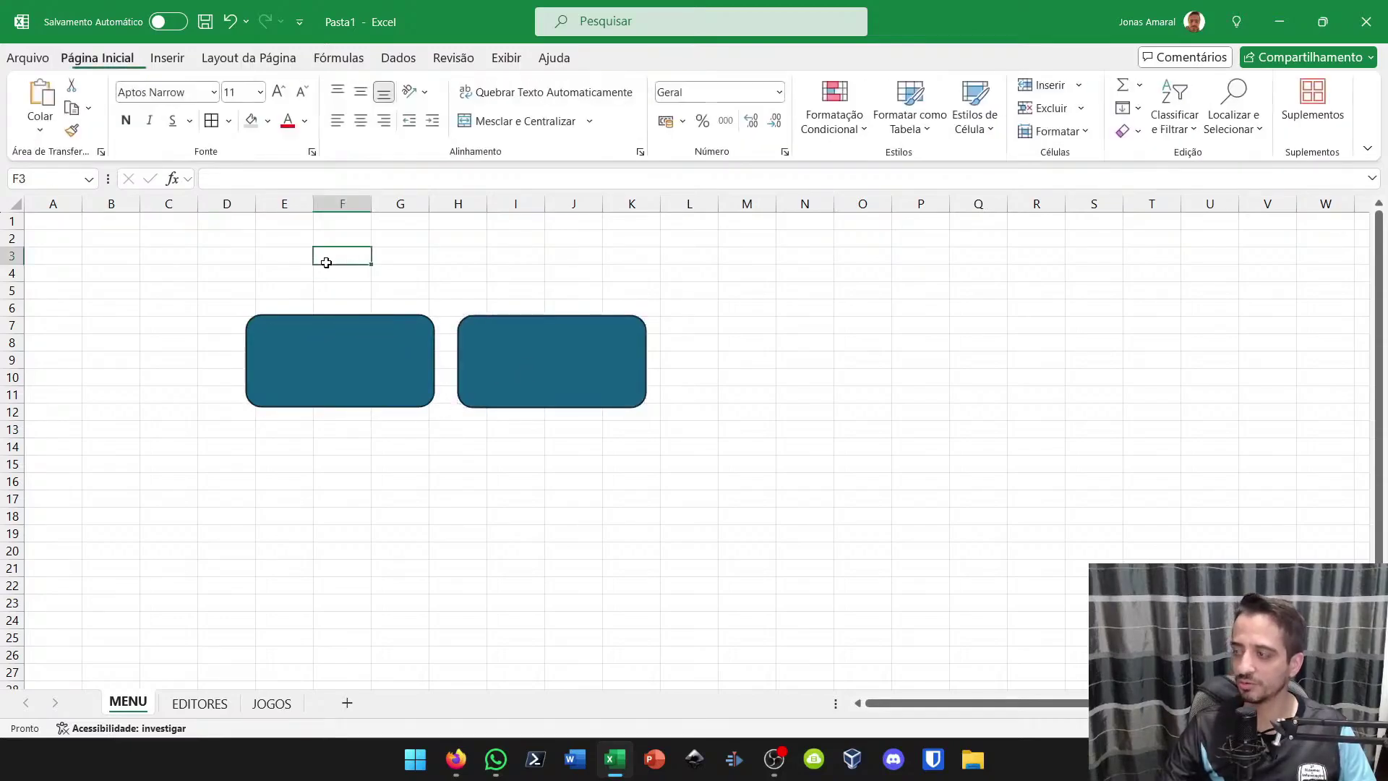
type("mENU INICIAL")
key("Return")
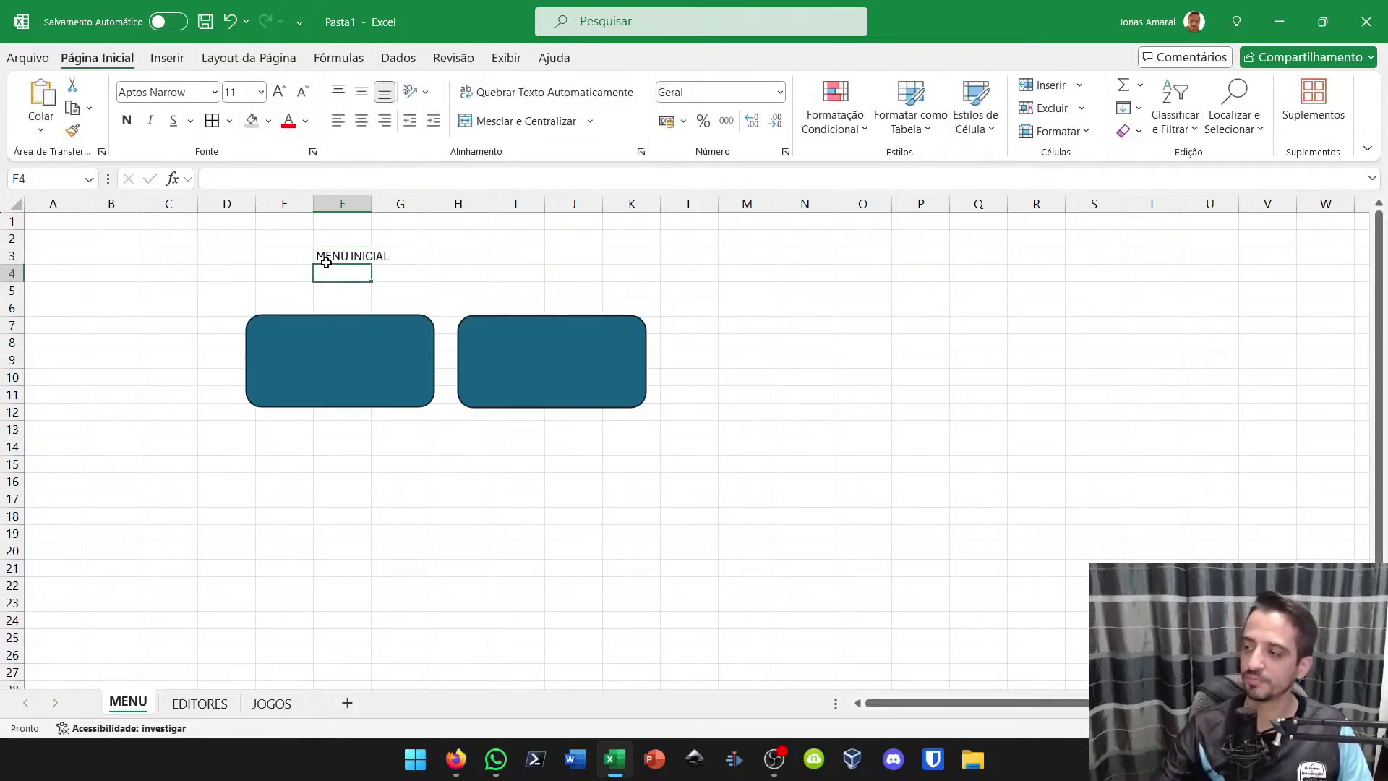
left_click(325, 261)
left_click(144, 91)
type("Roboto")
key("Return")
left_click(173, 121)
left_click(173, 122)
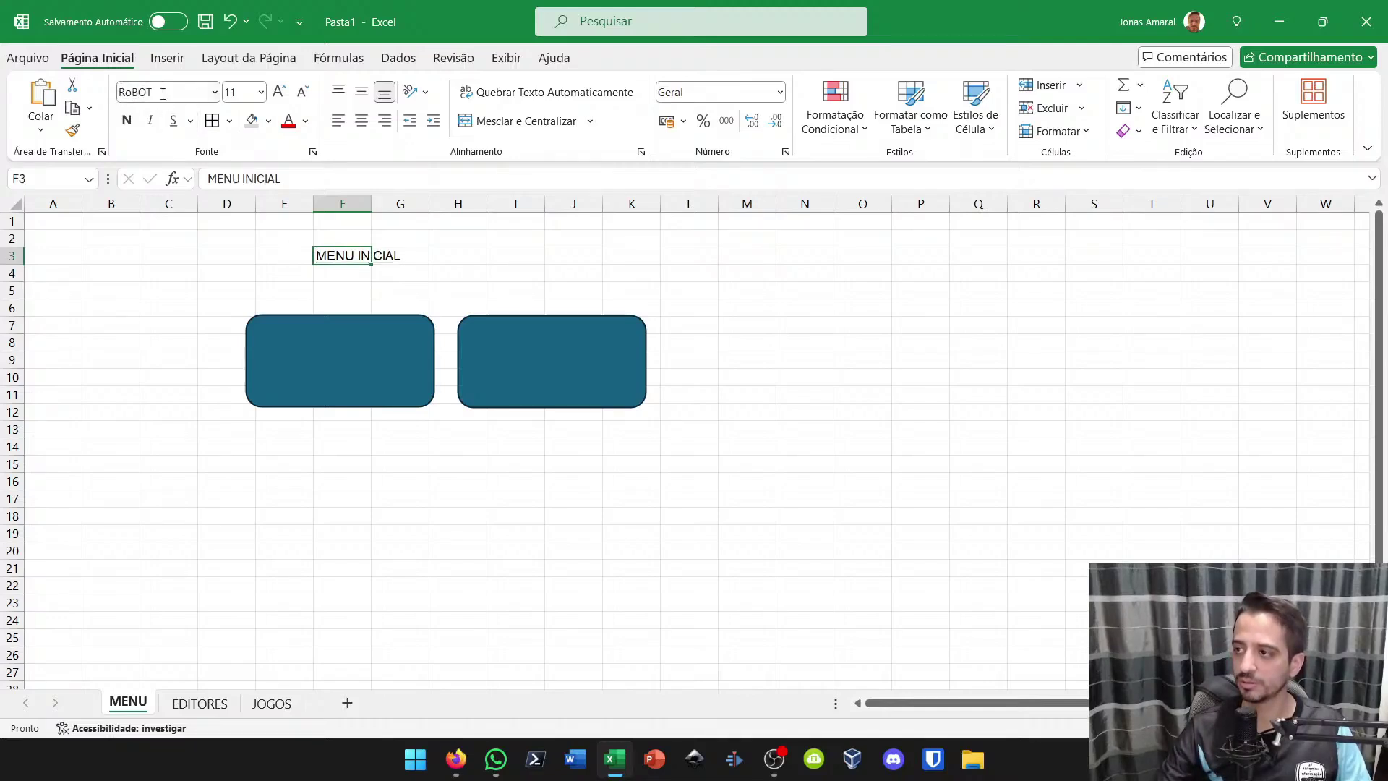
left_click(161, 92)
type("roboto")
key("Return")
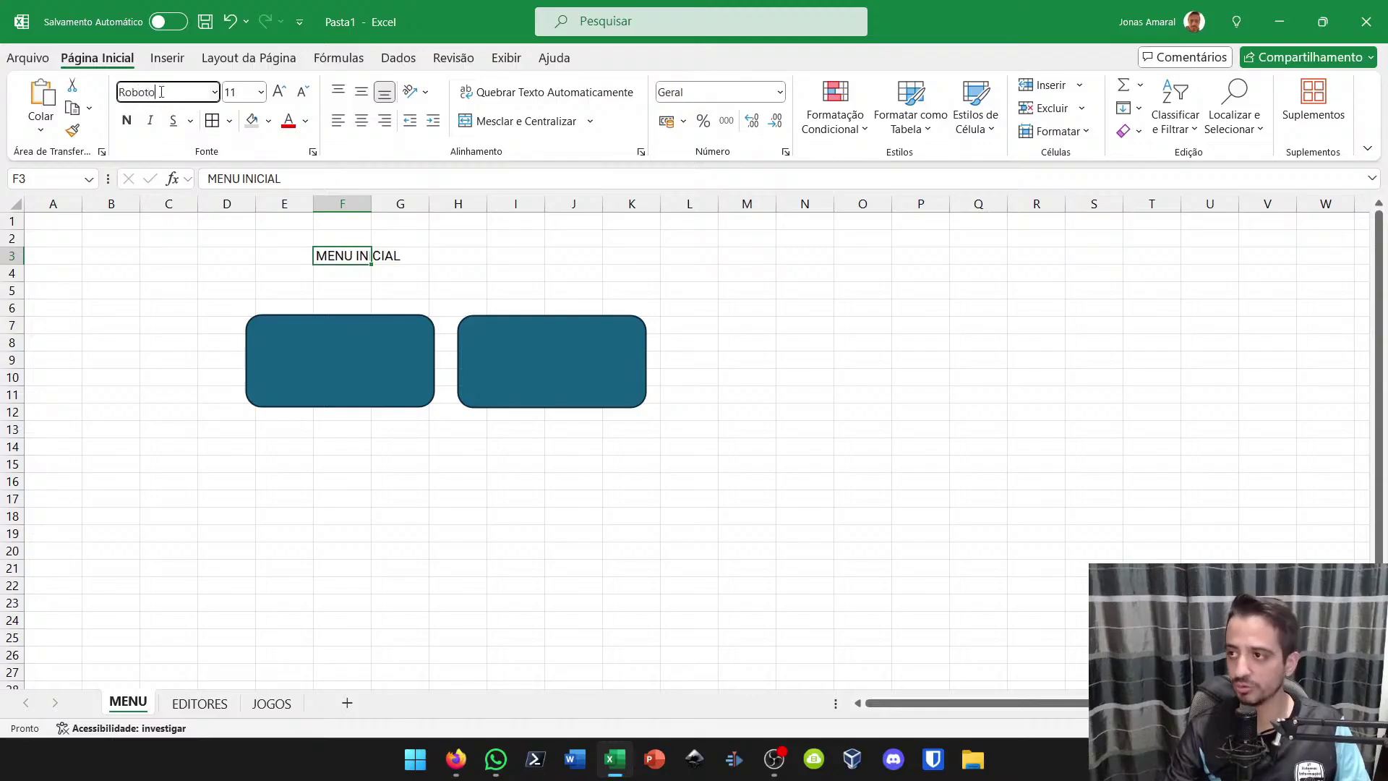
Make the title bold at 36 pt and merge-centre it across E3:J3
left_click(280, 90)
left_click(280, 91)
left_click(280, 90)
left_click(279, 90)
left_click(280, 91)
left_click(279, 91)
left_click(280, 90)
left_click(280, 90)
left_click(280, 90)
left_click(280, 91)
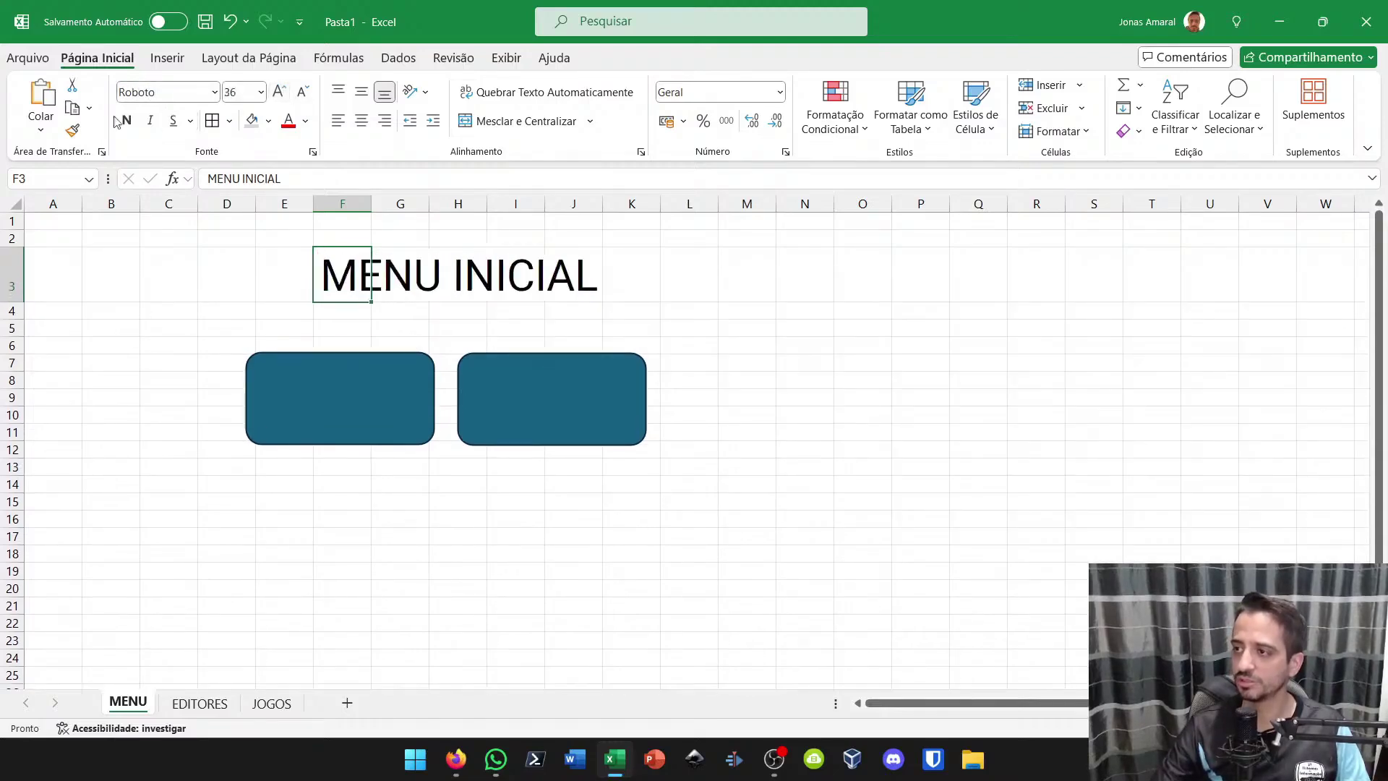
left_click(127, 121)
left_click_drag(280, 276, 582, 274)
left_click(526, 121)
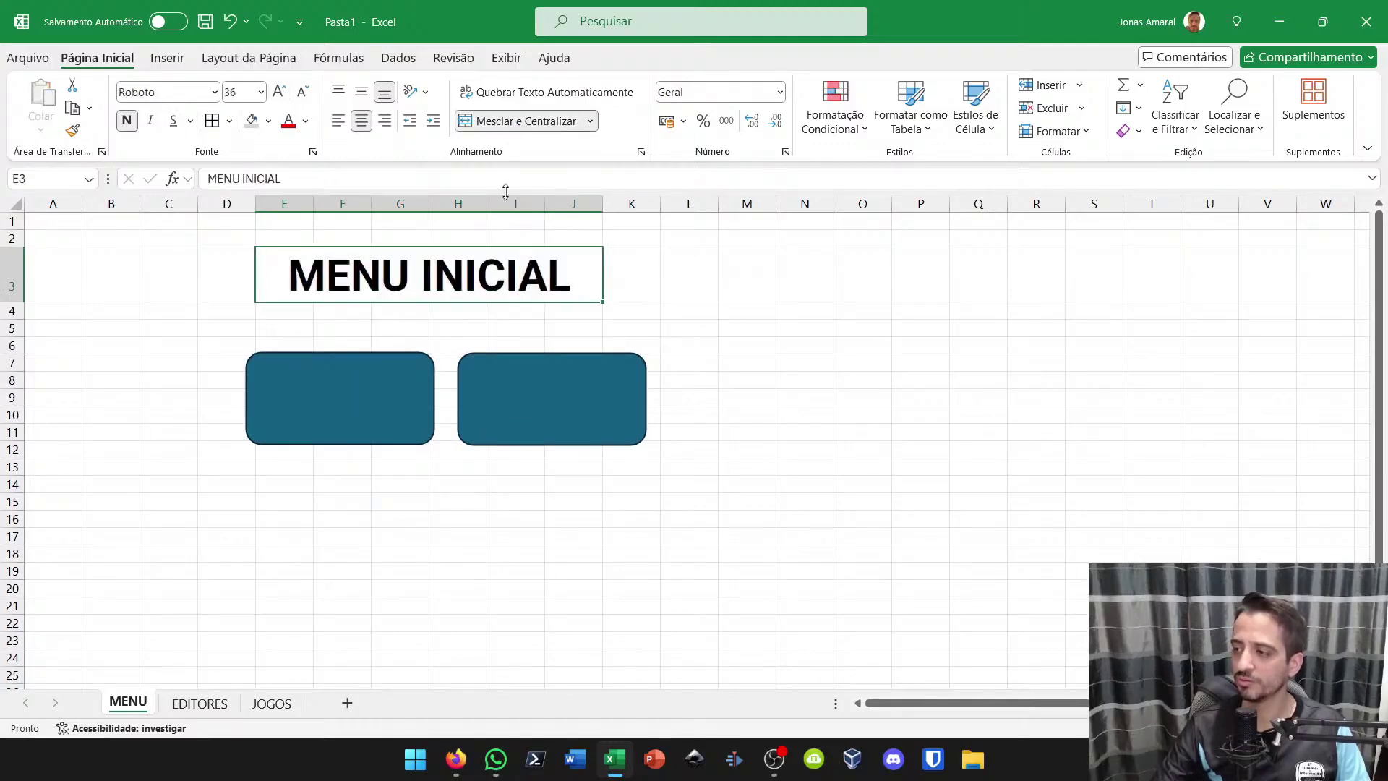
Move both rounded boxes up just beneath the title
left_click(353, 419)
left_click_drag(354, 419, 323, 389)
left_click_drag(518, 442, 518, 407)
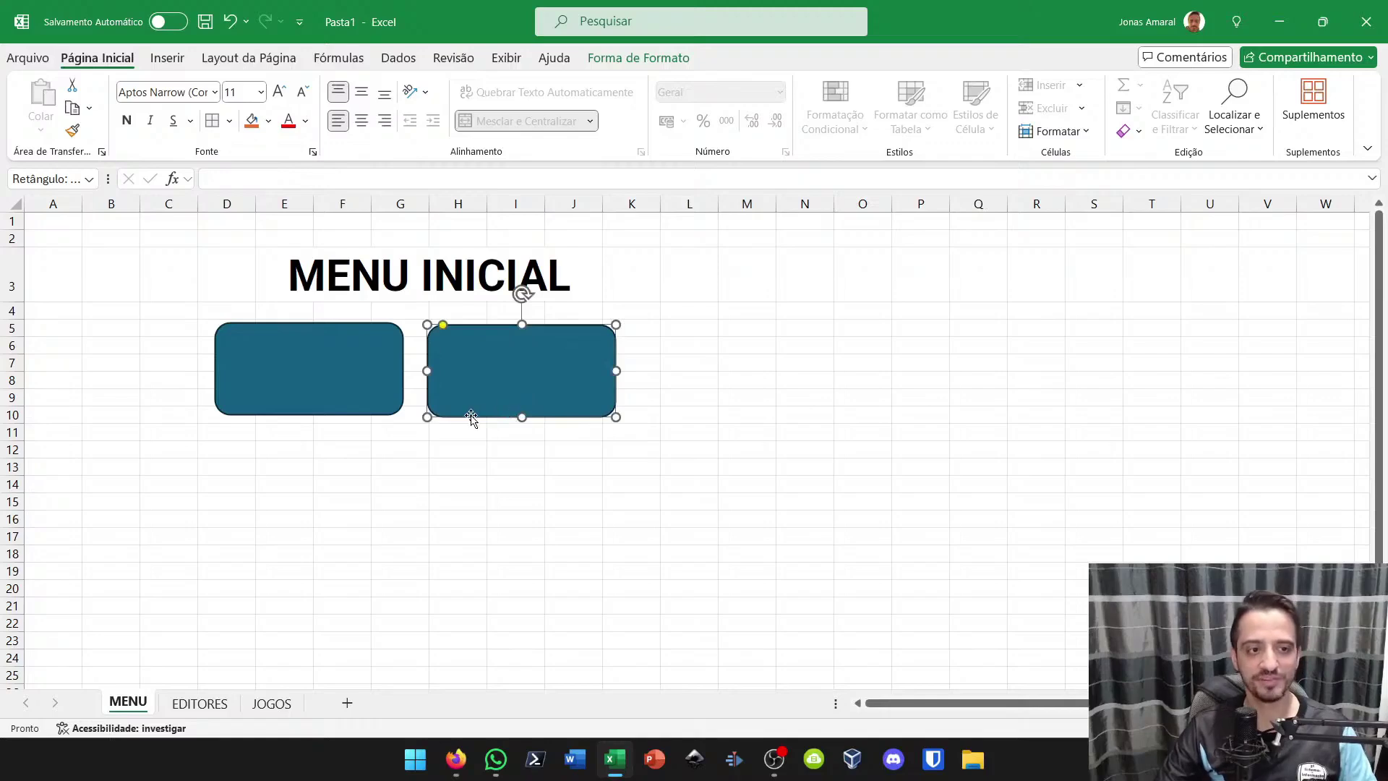
Type JOGOS into the right box, correcting a typo
key("Escape")
left_click(515, 386)
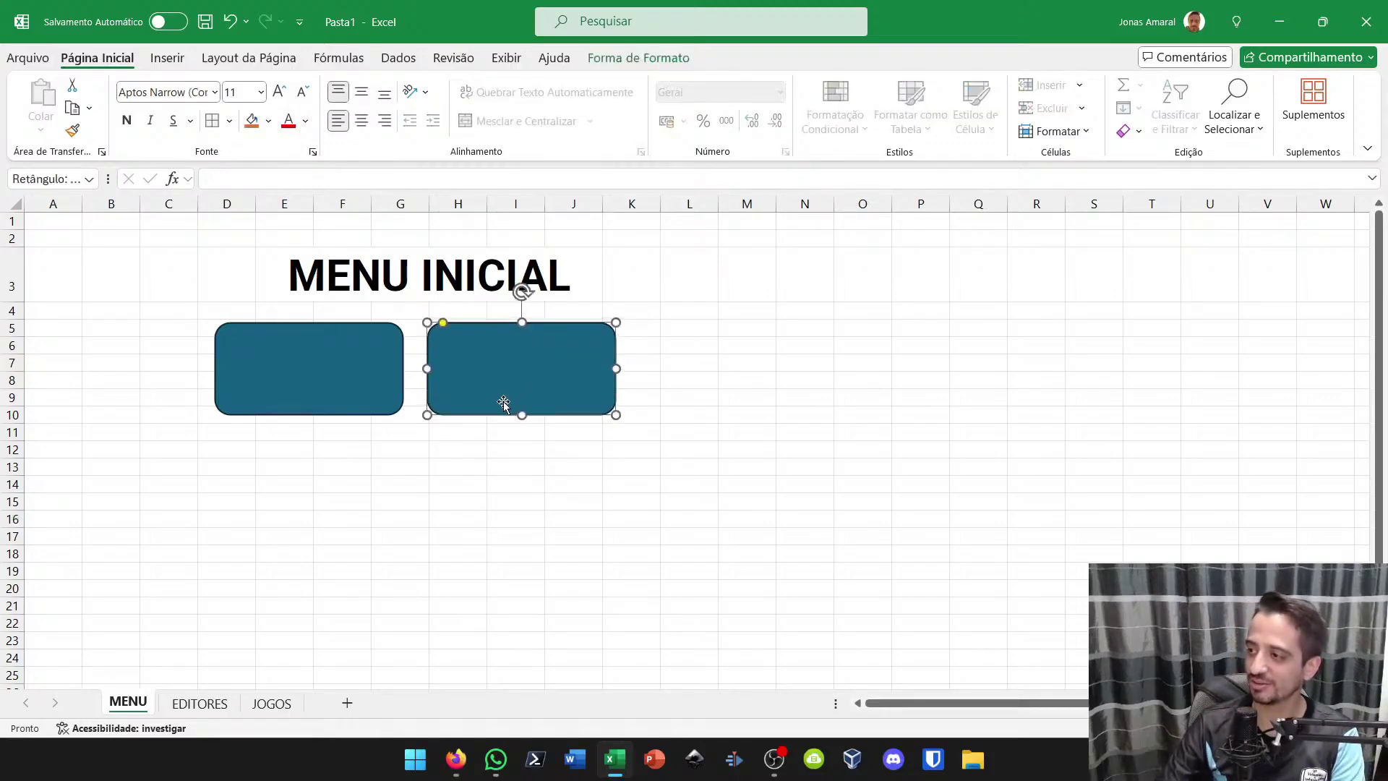
left_click(400, 484)
left_click(331, 375)
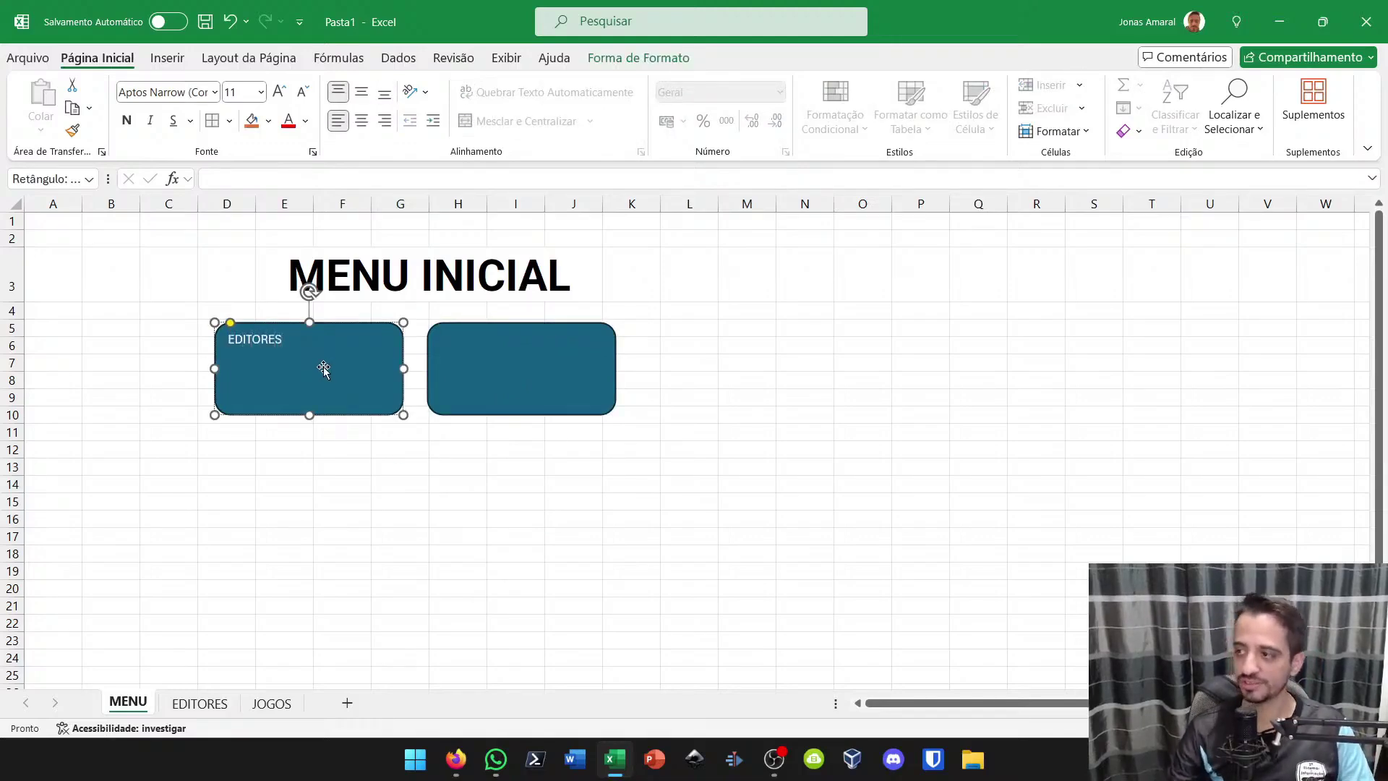
left_click(509, 384)
type("JOGOS")
key("BackSpace")
key("BackSpace")
key("BackSpace")
type("GOS")
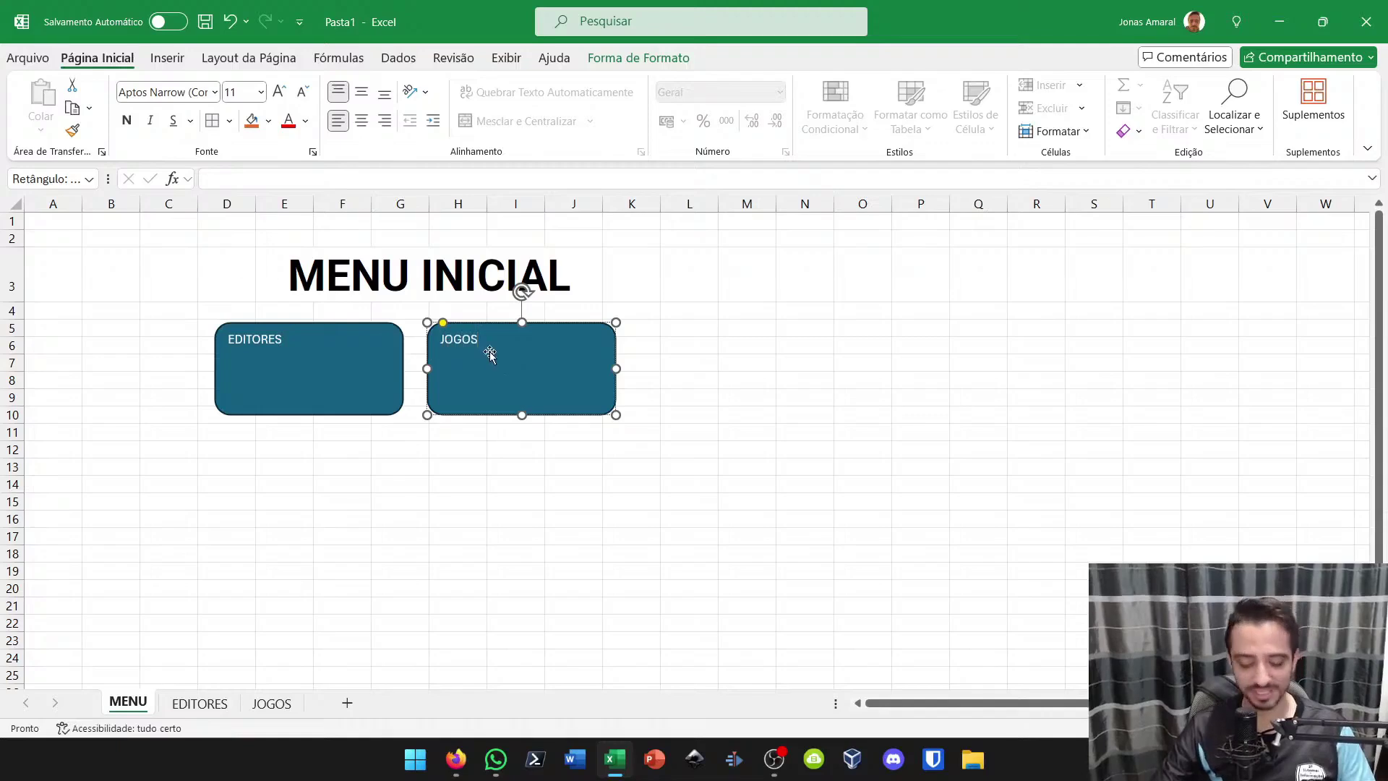
Make the JOGOS text 32-point and centre it horizontally and vertically
double_click(459, 339)
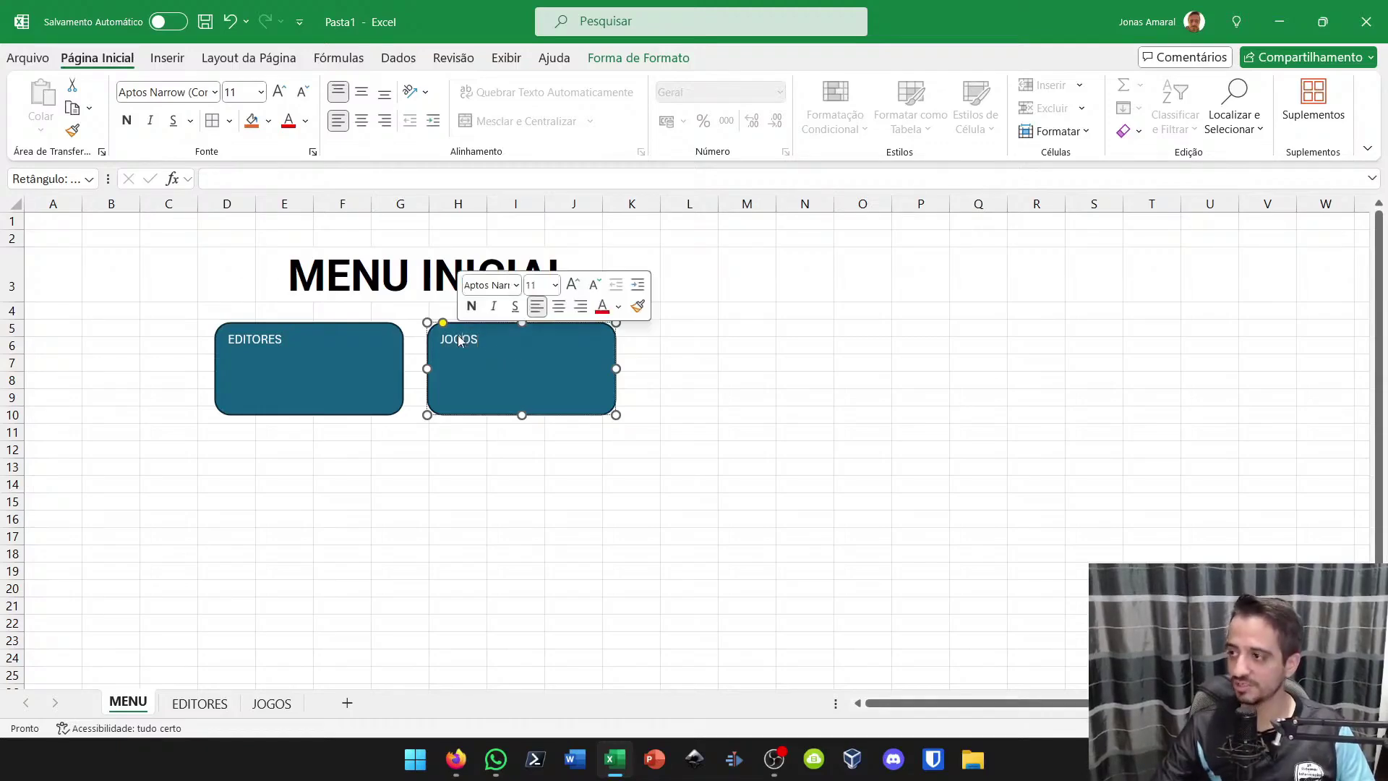
left_click(279, 92)
left_click(279, 91)
left_click(279, 92)
left_click(279, 92)
left_click(279, 92)
left_click(279, 92)
left_click(279, 92)
left_click(362, 120)
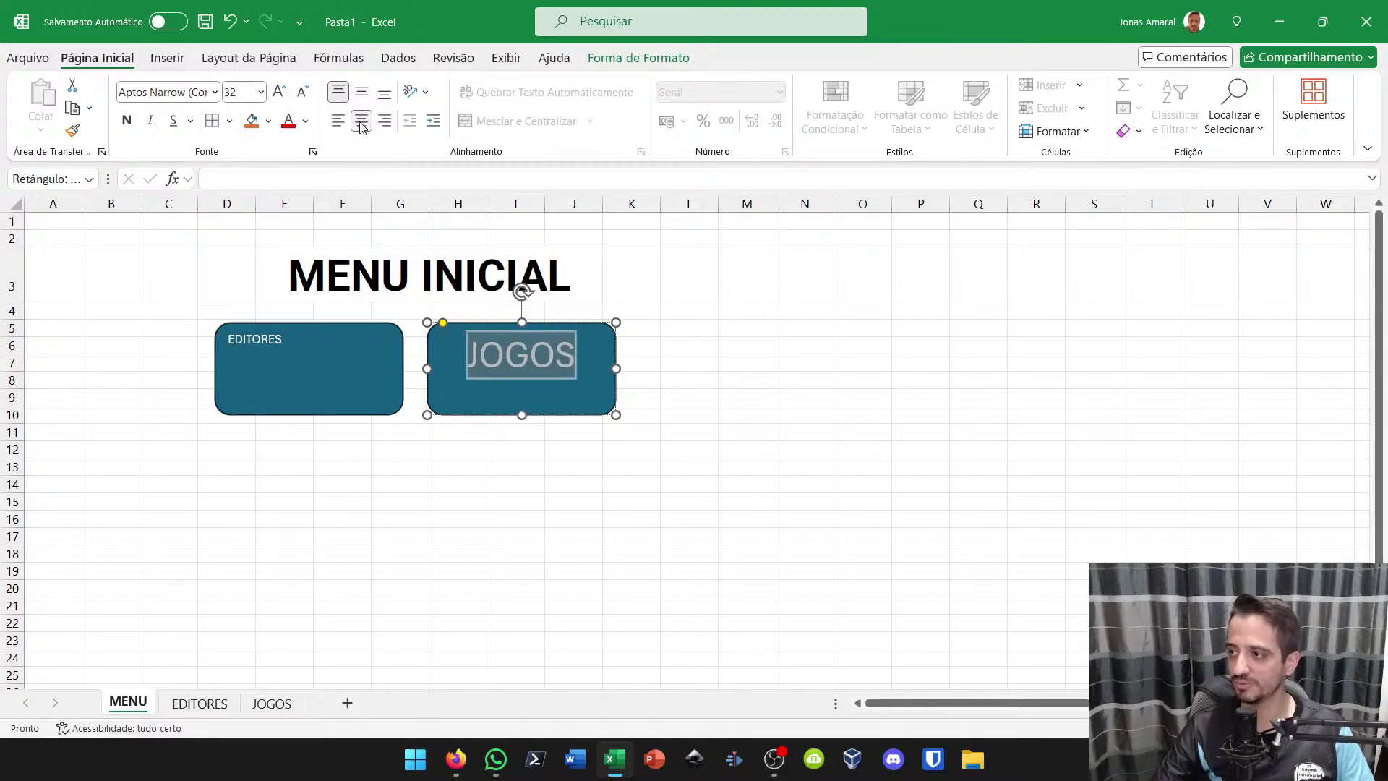
left_click(361, 92)
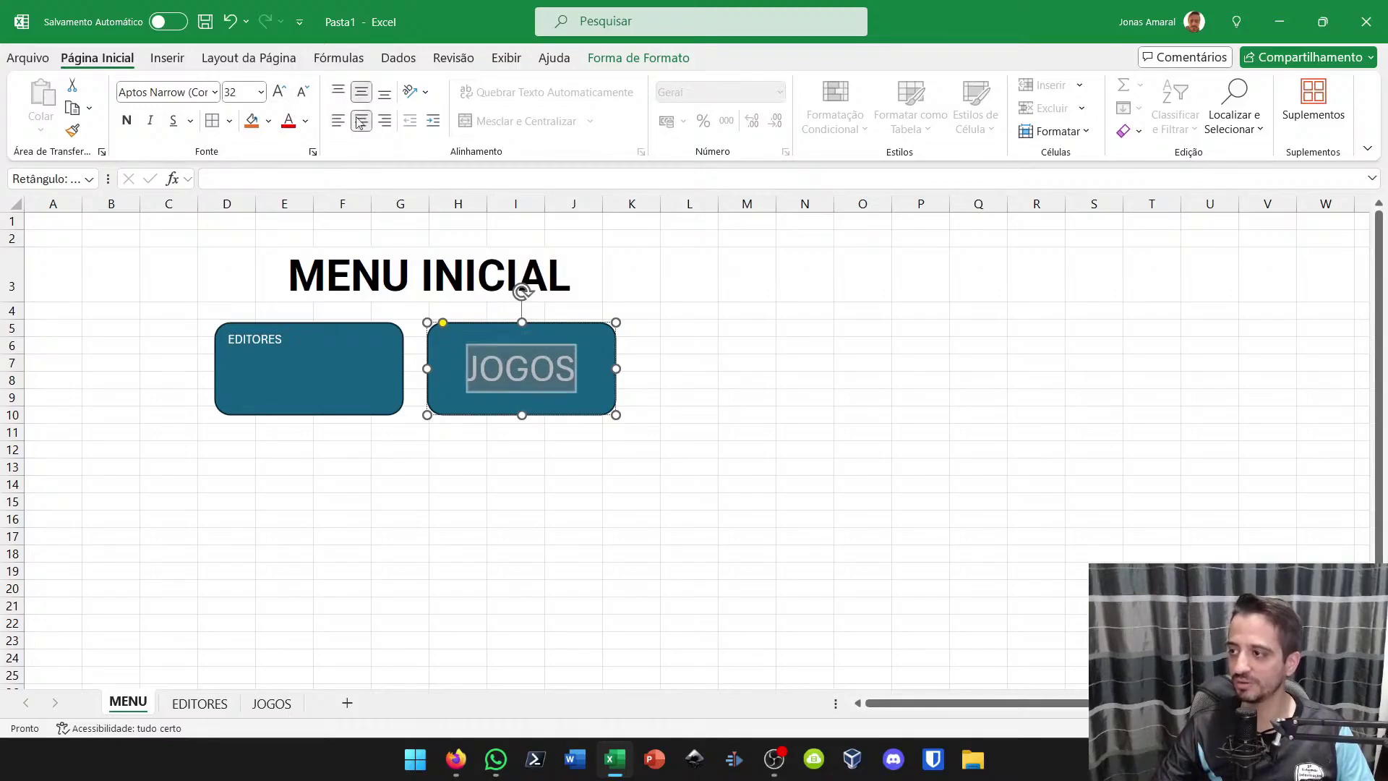
Set the EDITORES text to 32-point, centred horizontally and vertically in its box
double_click(279, 340)
left_click(241, 92)
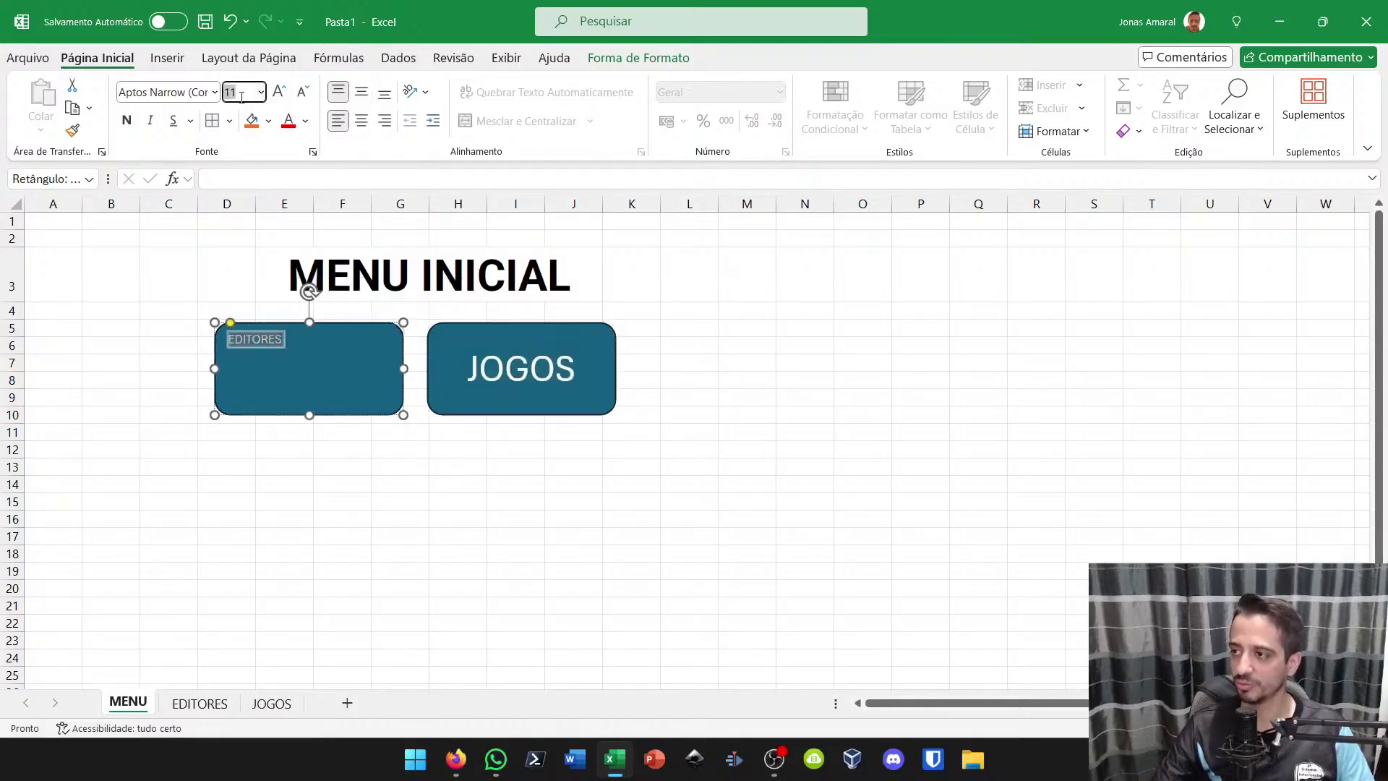
type("32")
key("Return")
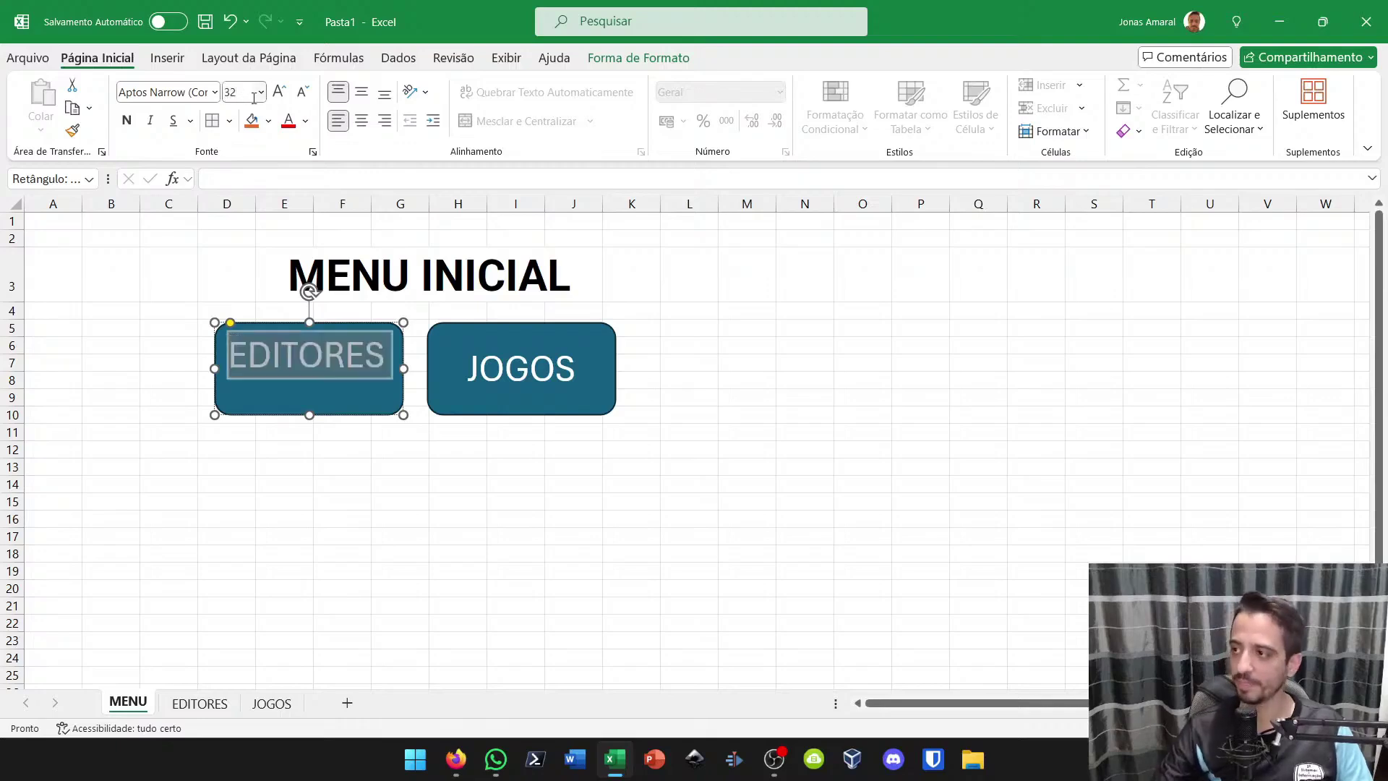
left_click(360, 91)
left_click(361, 121)
left_click(782, 322)
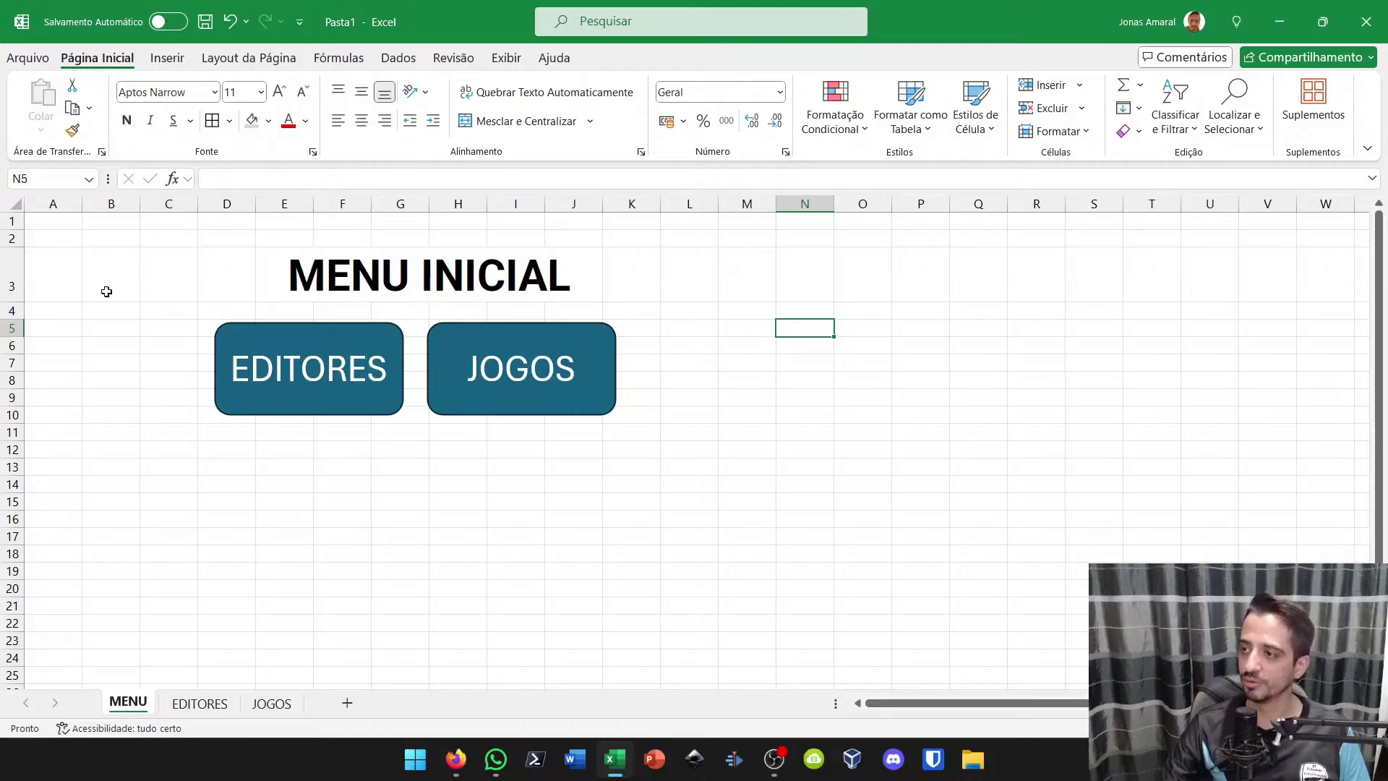
left_click(169, 278)
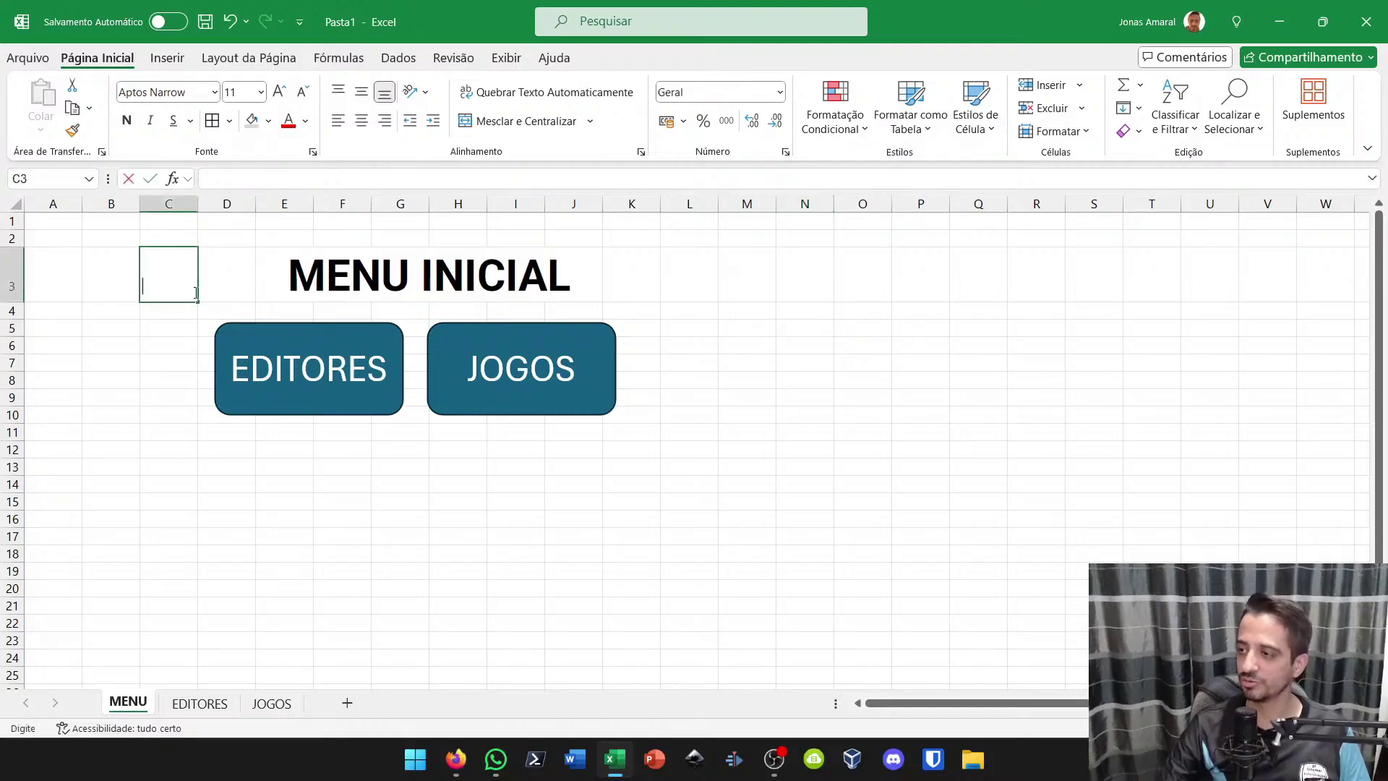
left_click(266, 347)
left_click(472, 339)
Open Atribuir macro for the EDITORES box with Macros em set to Pasta1
left_click(337, 342)
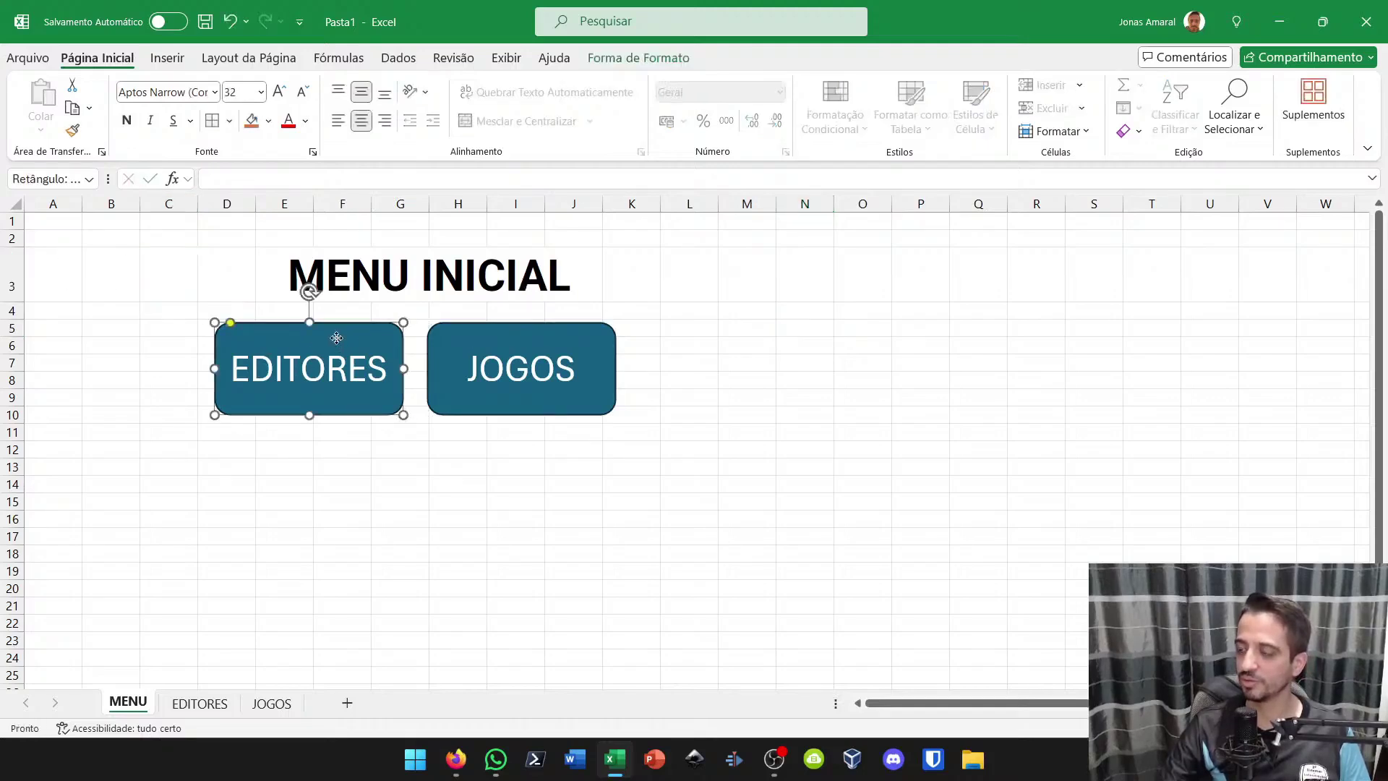
right_click(338, 344)
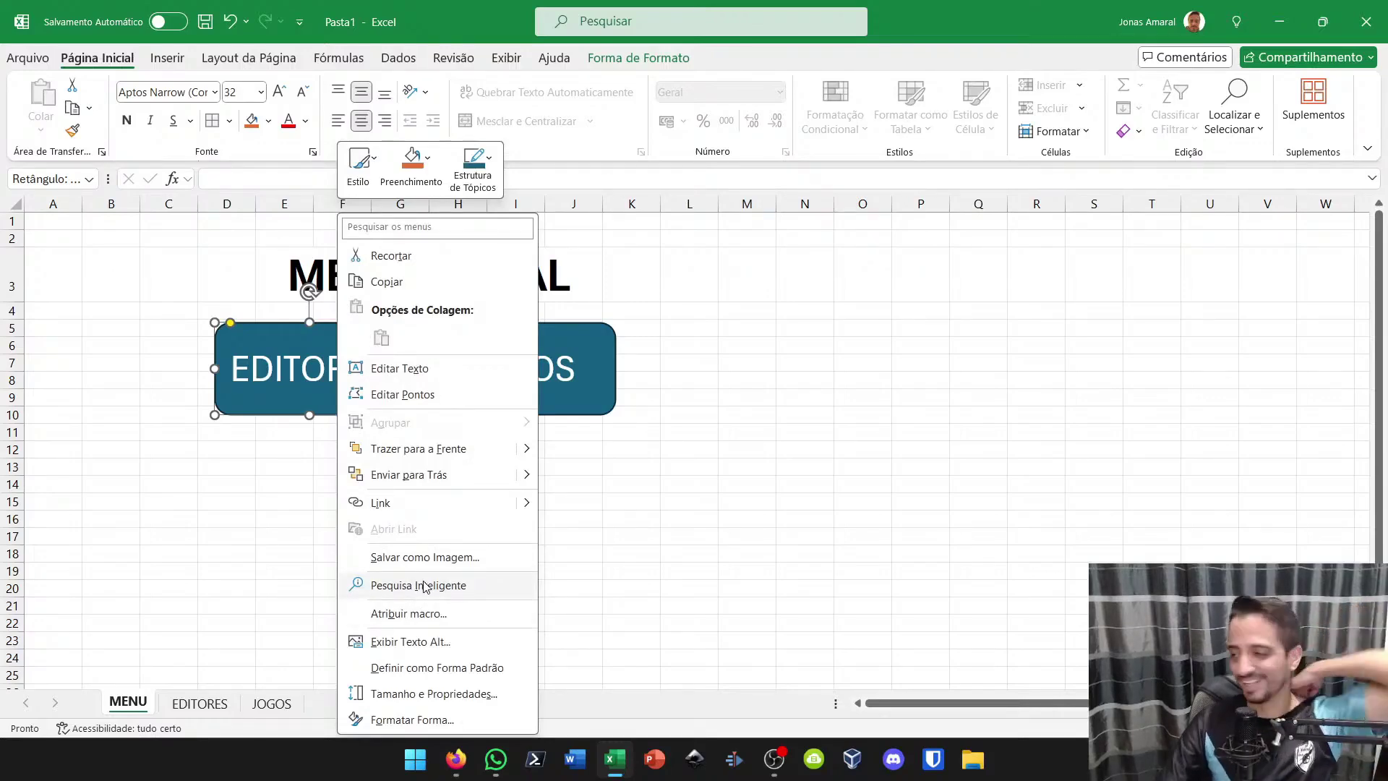
left_click(442, 615)
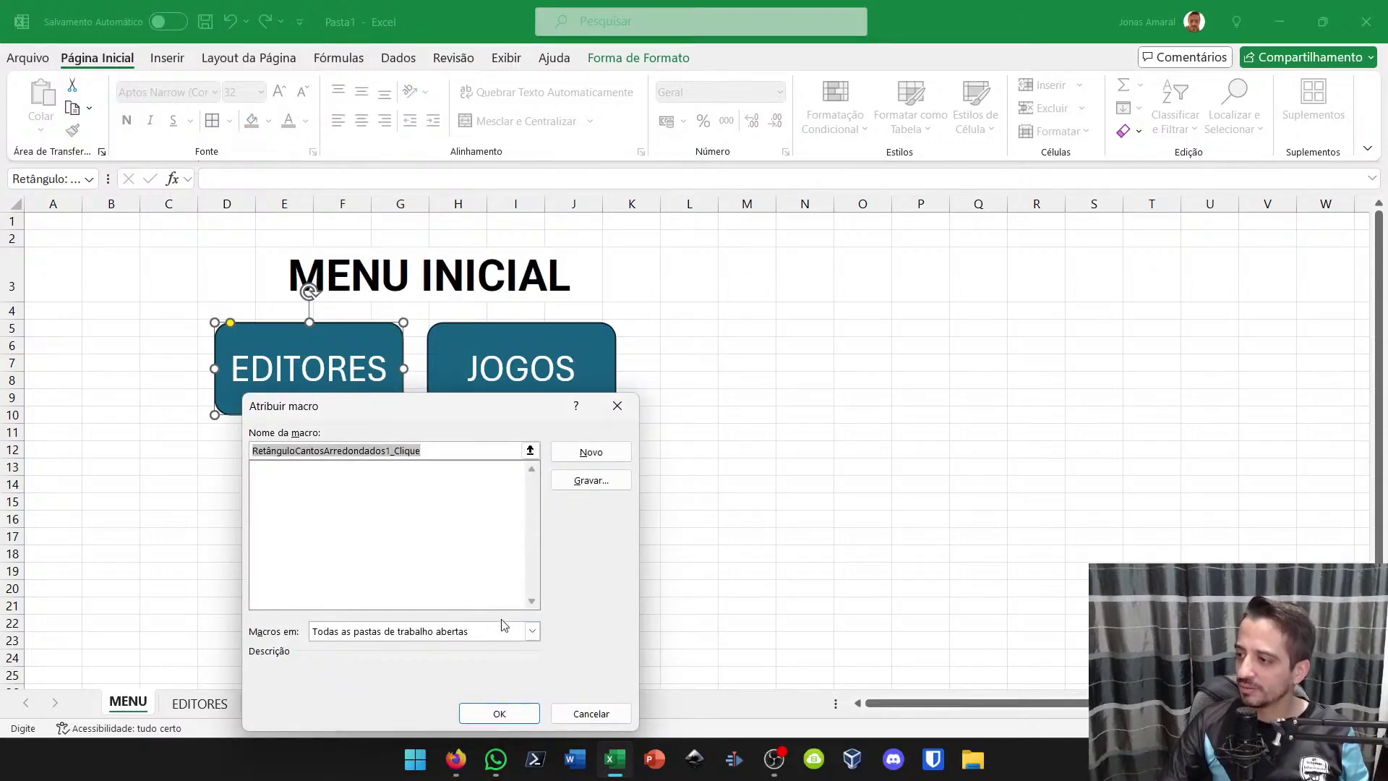
left_click(530, 631)
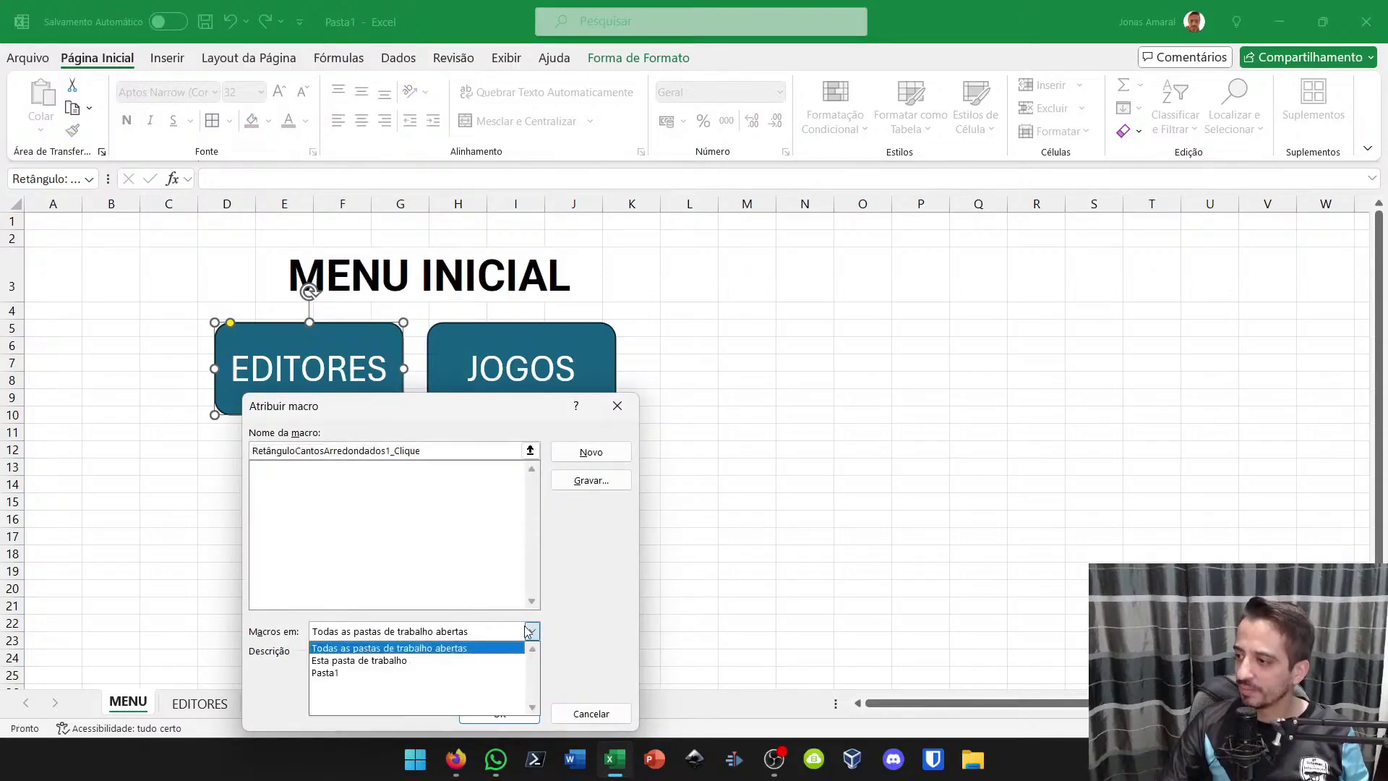
left_click(462, 672)
left_click(348, 451)
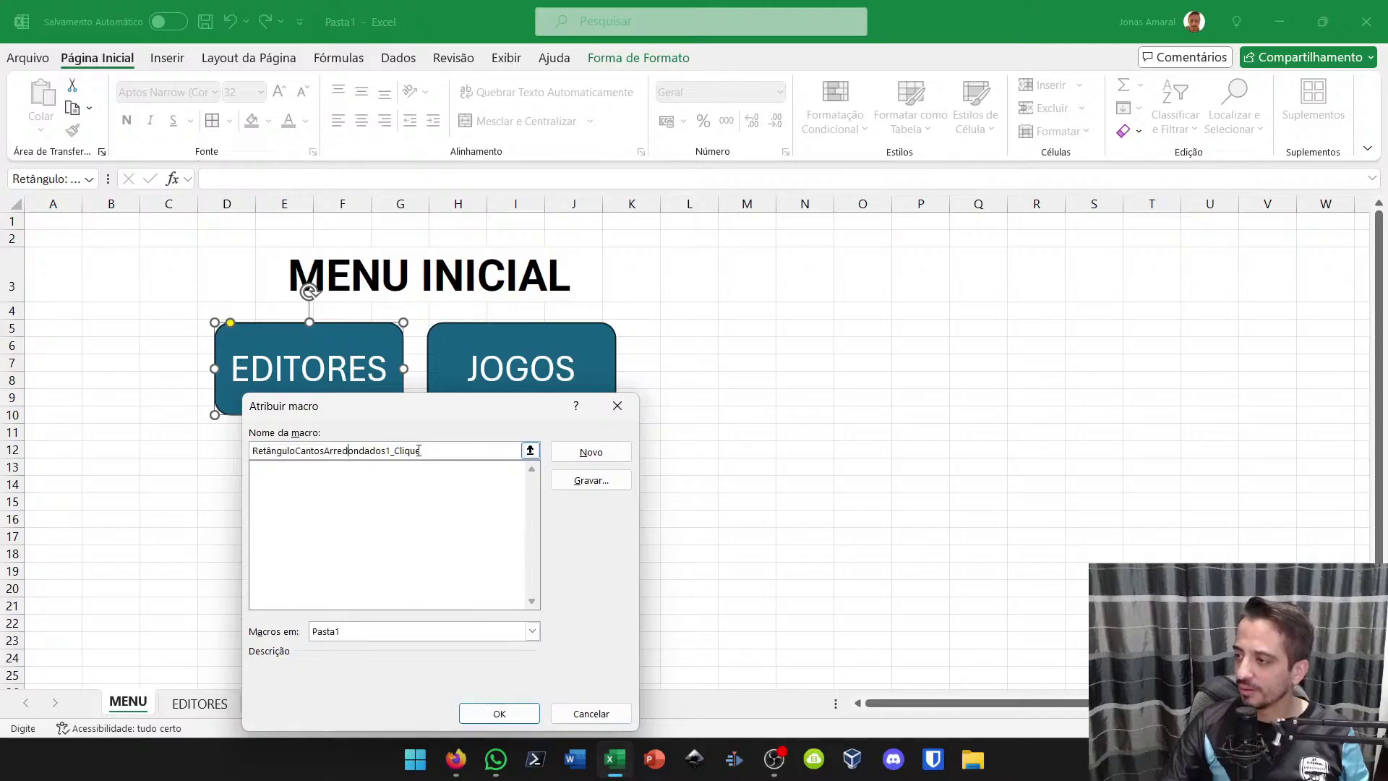
Cancel the macro dialog and hyperlink the EDITORES box to the EDITORES sheet
left_click(592, 482)
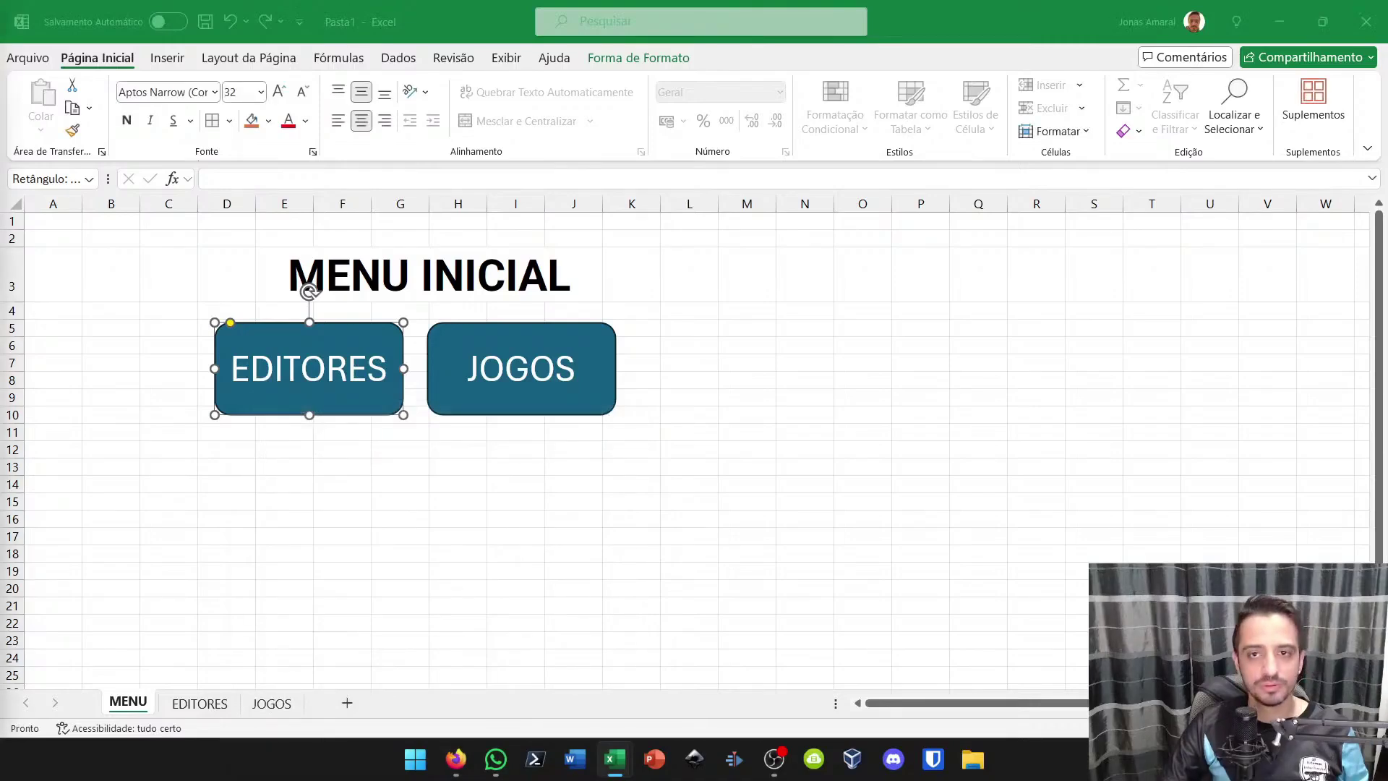
left_click(458, 463)
right_click(334, 371)
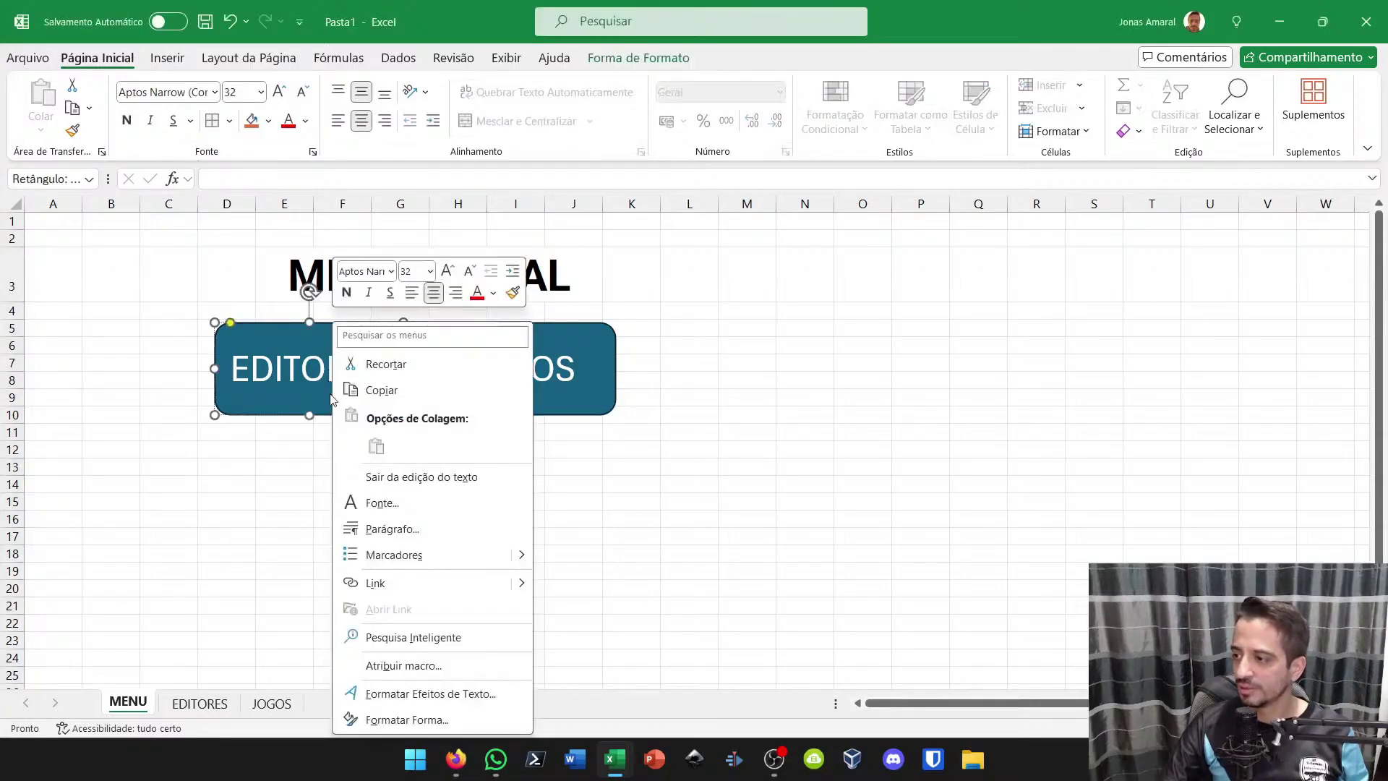
left_click(403, 590)
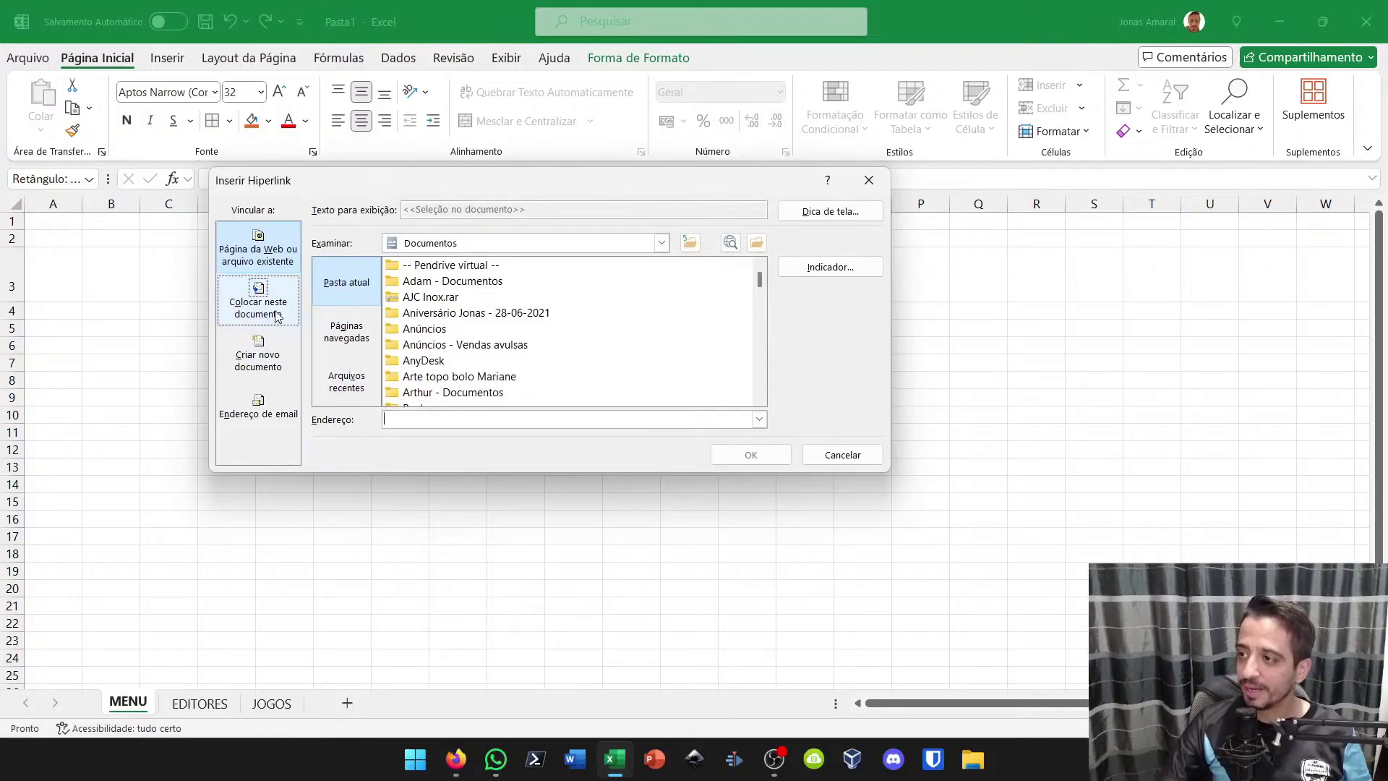
left_click(276, 314)
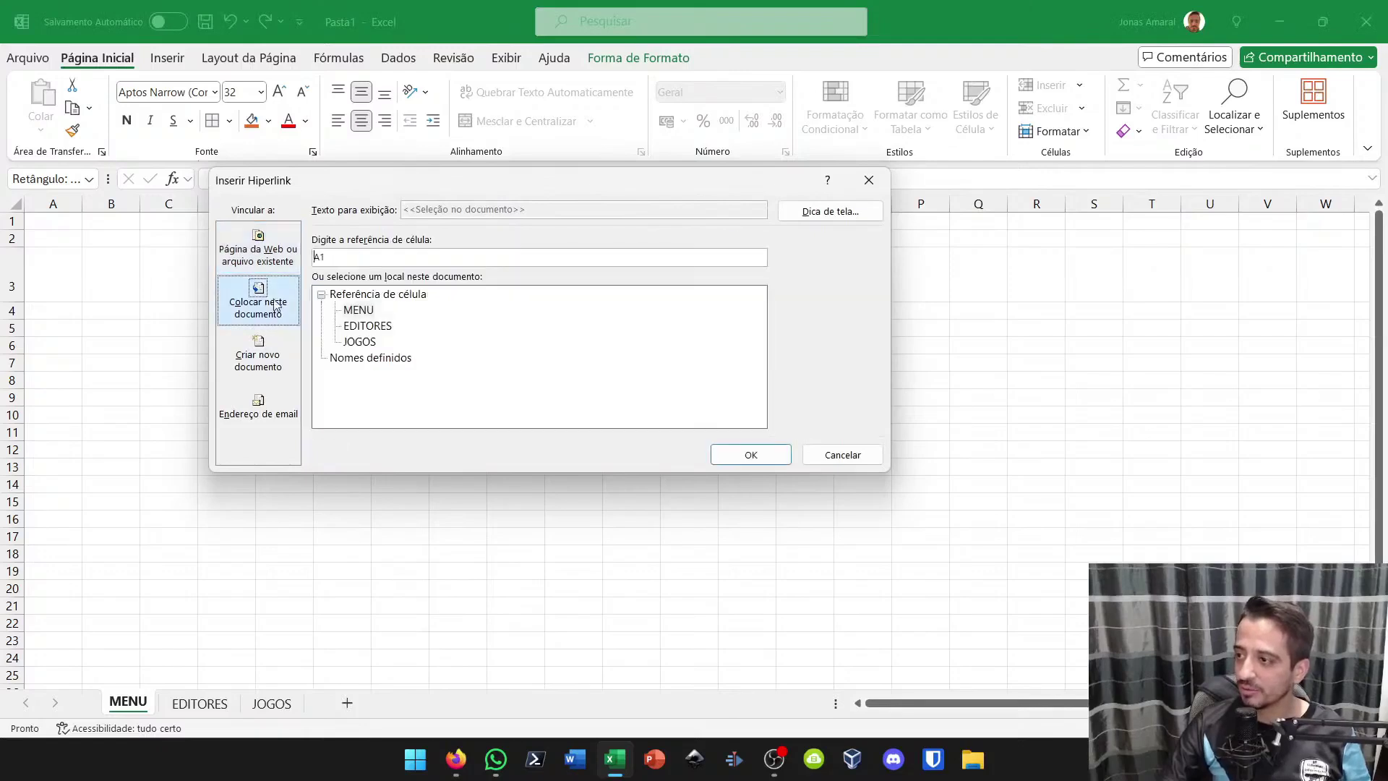
left_click(367, 326)
left_click(750, 455)
Hyperlink the JOGOS box to the JOGOS sheet in this workbook
left_click(513, 515)
left_click(507, 327)
right_click(505, 325)
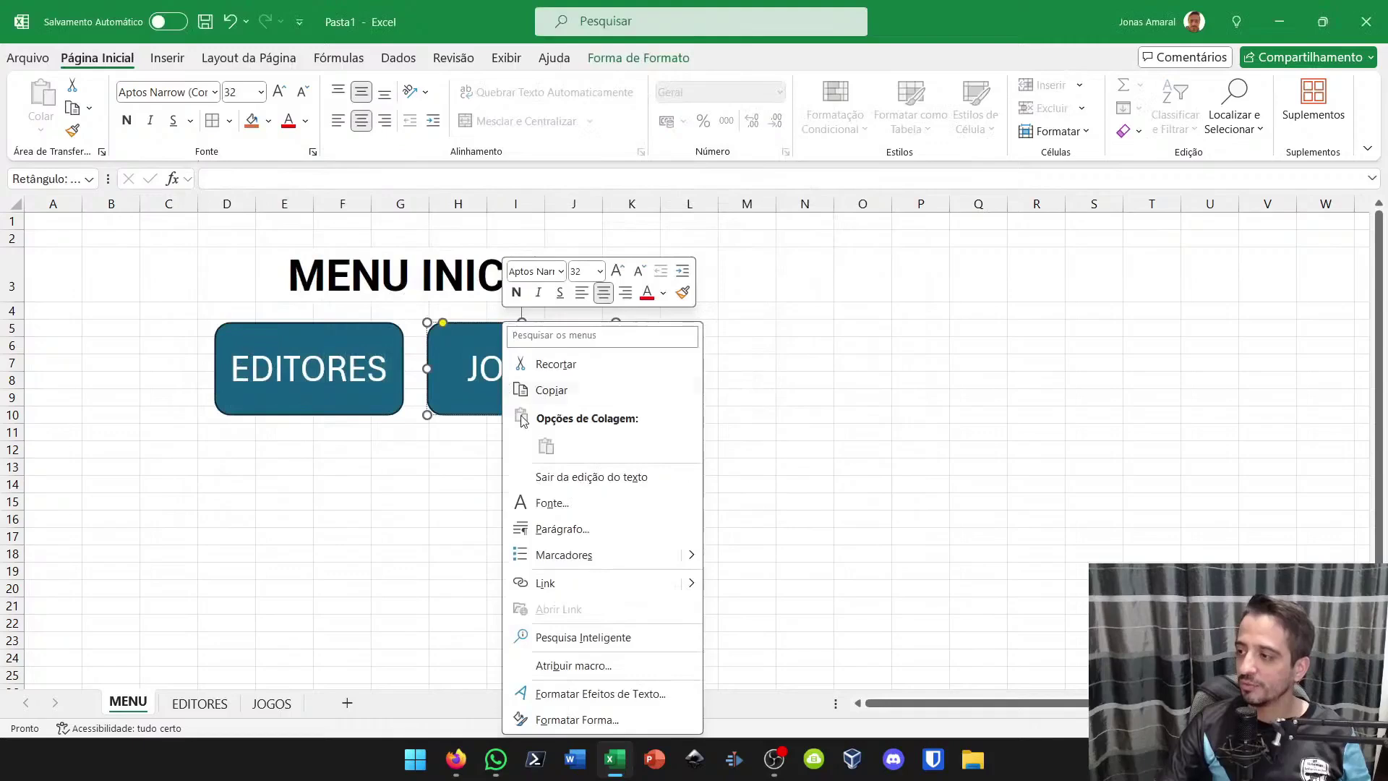
left_click(603, 584)
left_click(360, 341)
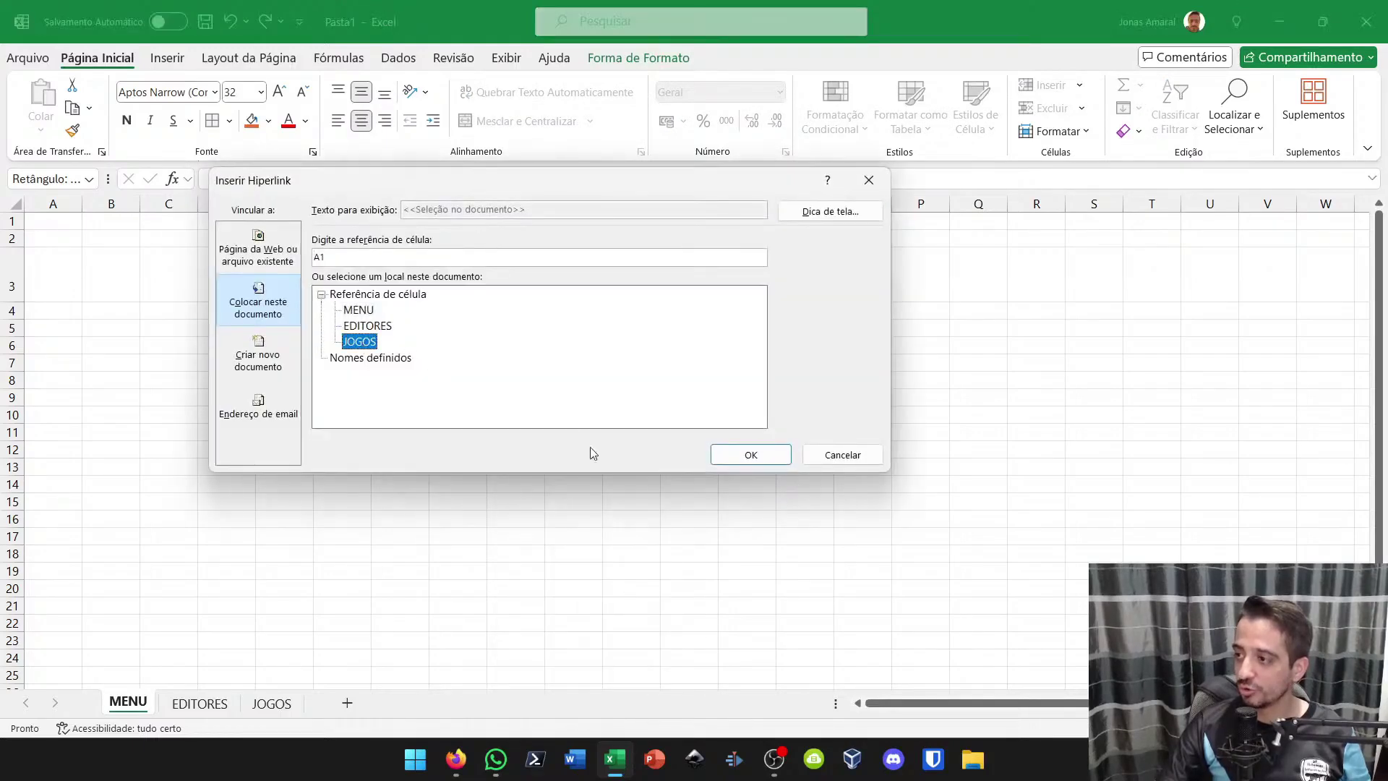
left_click(723, 455)
left_click(581, 518)
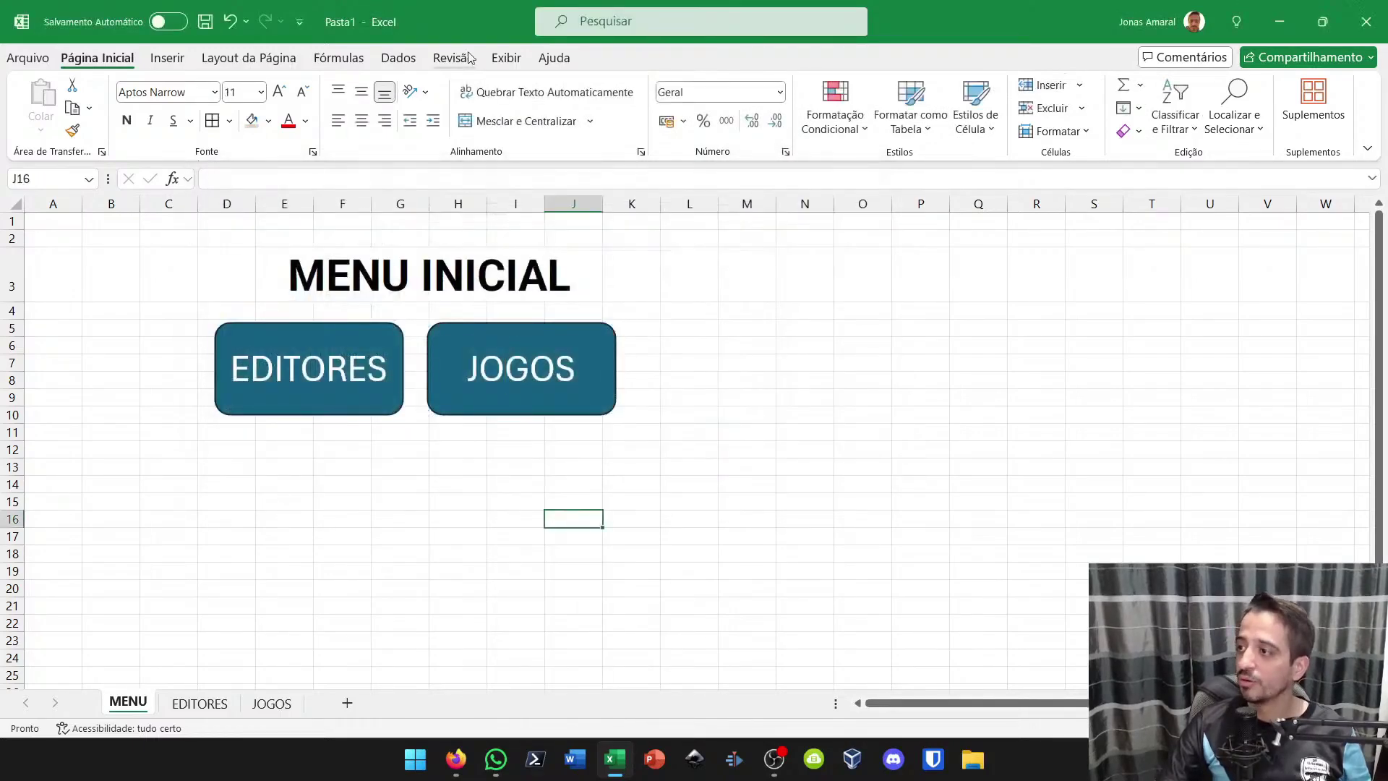
left_click(506, 57)
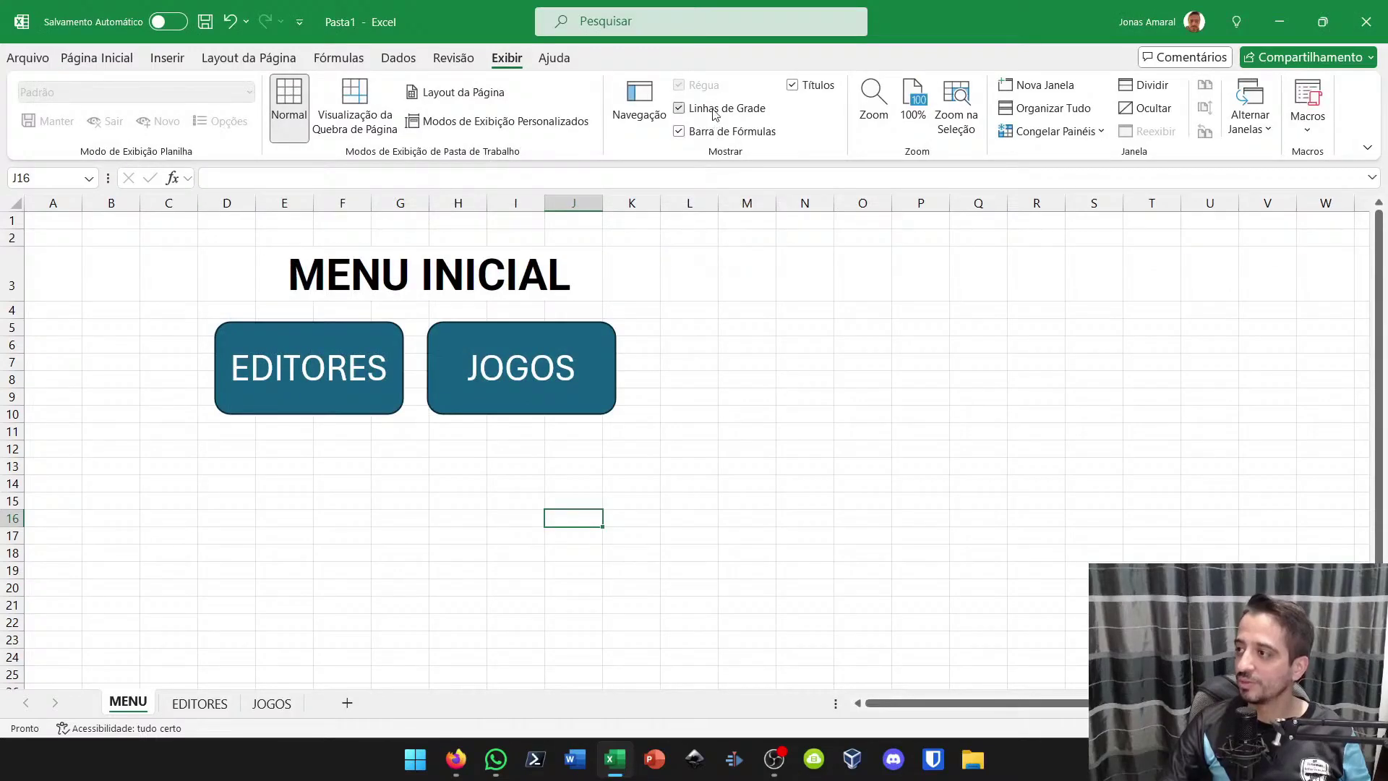
Hide the MENU sheet gridlines and test the EDITORES and JOGOS button links
left_click(678, 108)
left_click(779, 396)
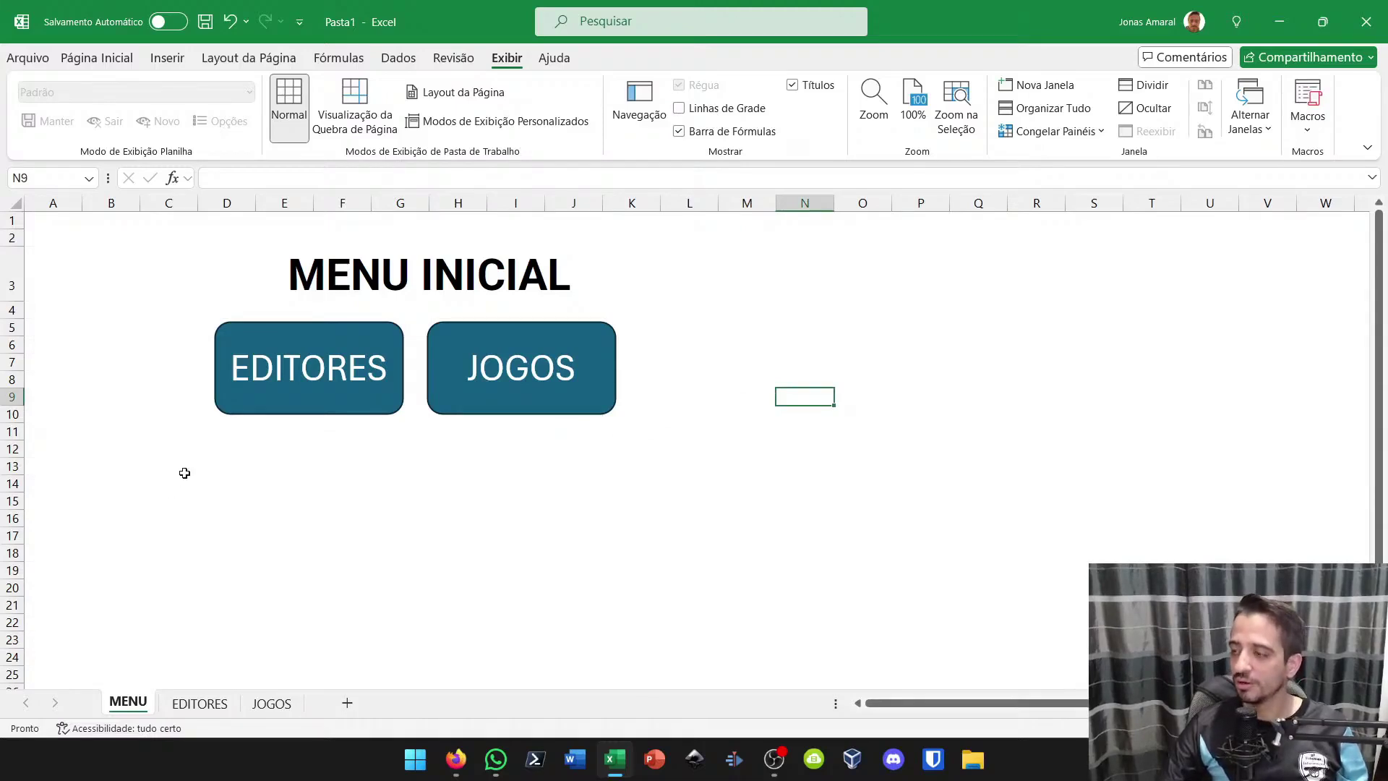
left_click(267, 379)
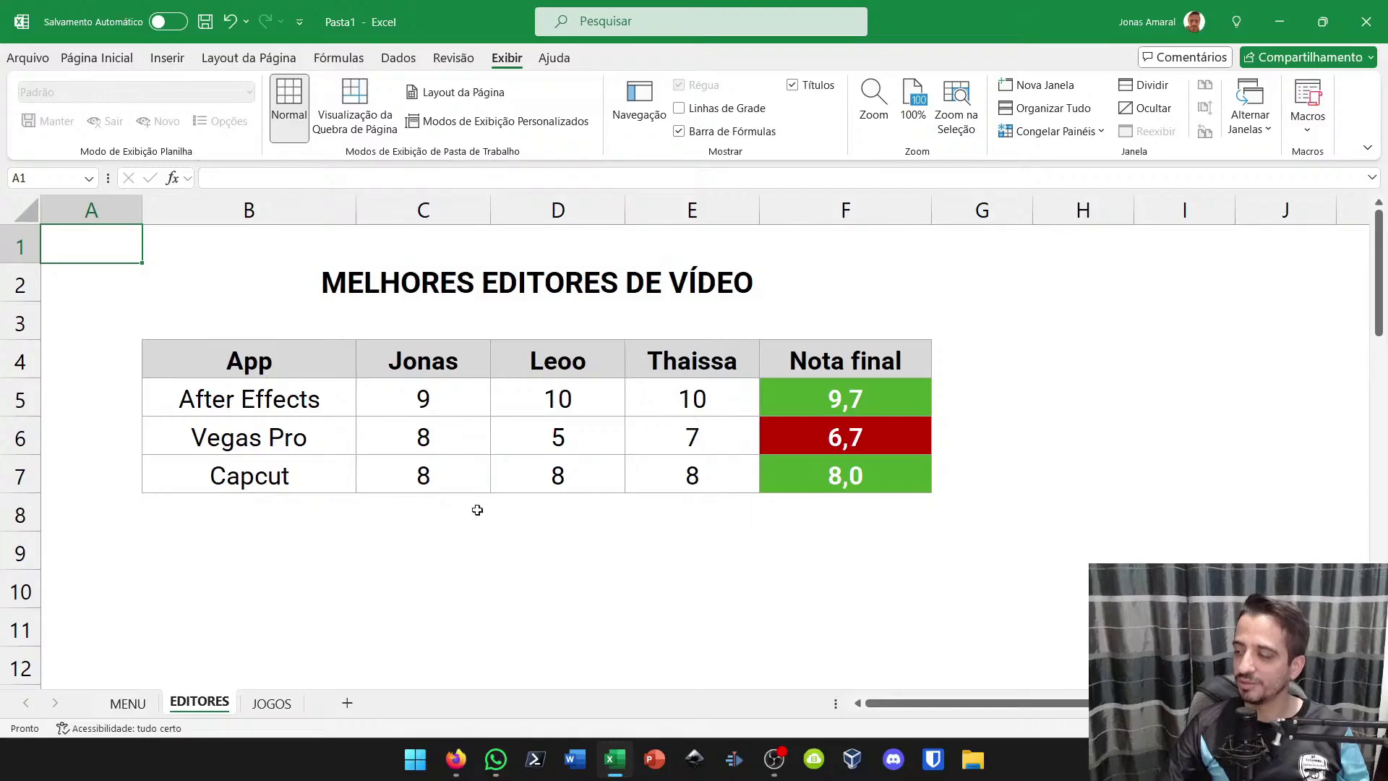
left_click(128, 703)
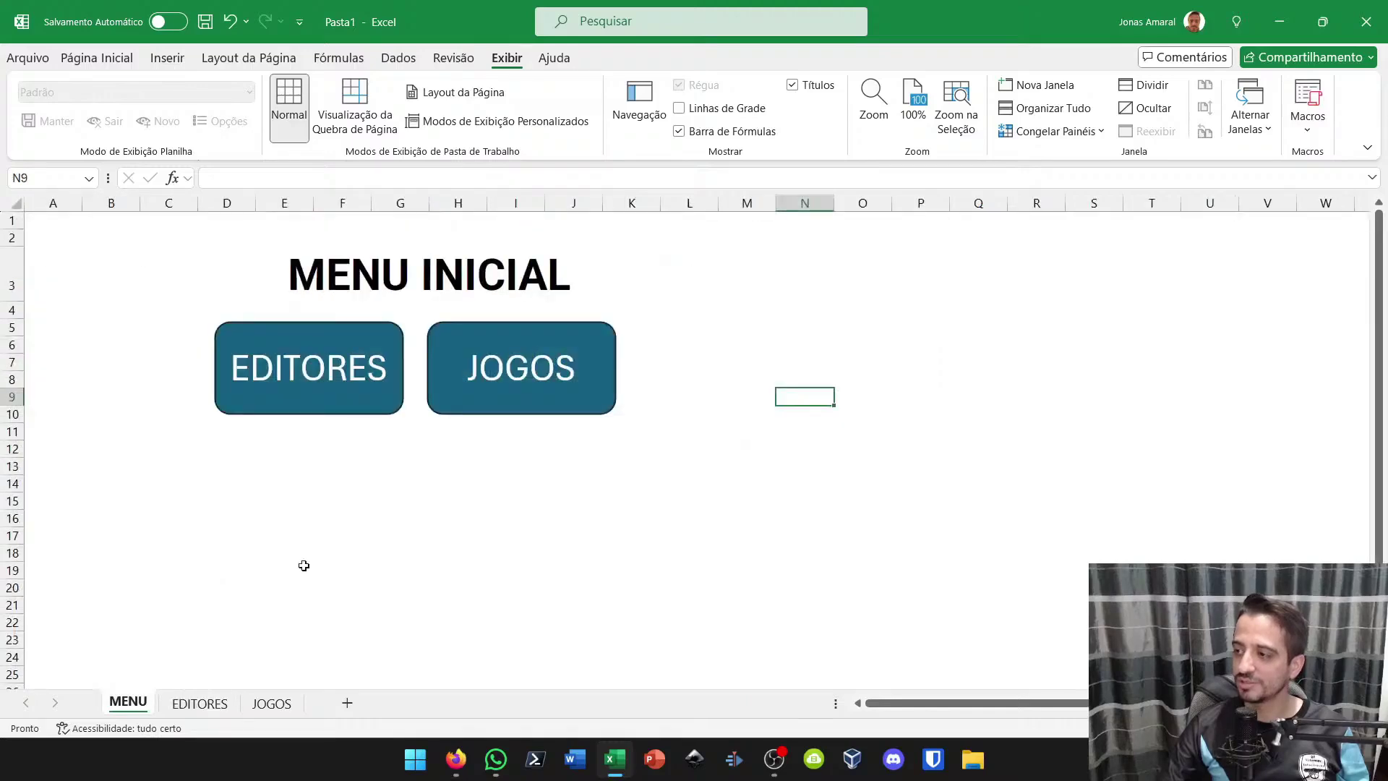
left_click(501, 387)
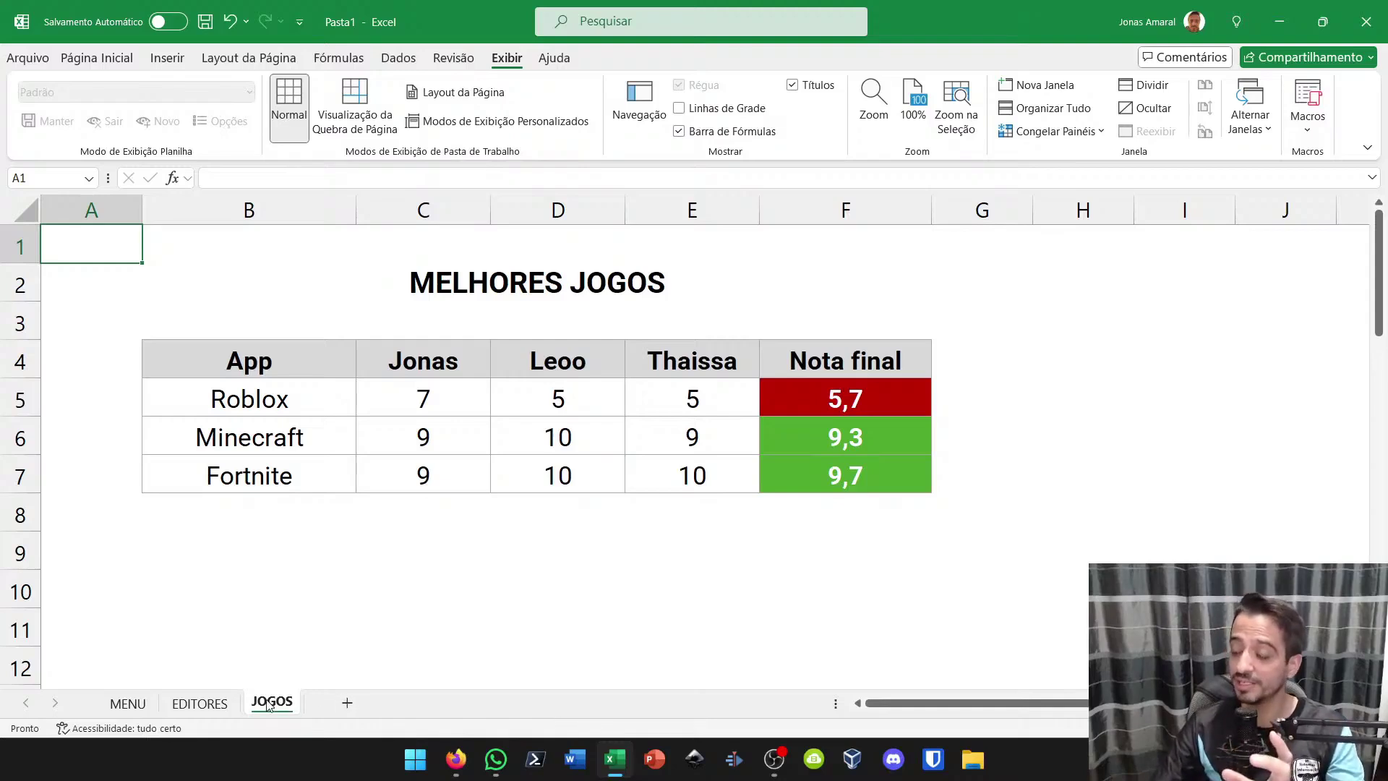
Switch between the sheet tabs and retest both menu buttons, finishing on MENU
left_click(200, 704)
left_click(128, 704)
left_click(203, 704)
left_click(267, 703)
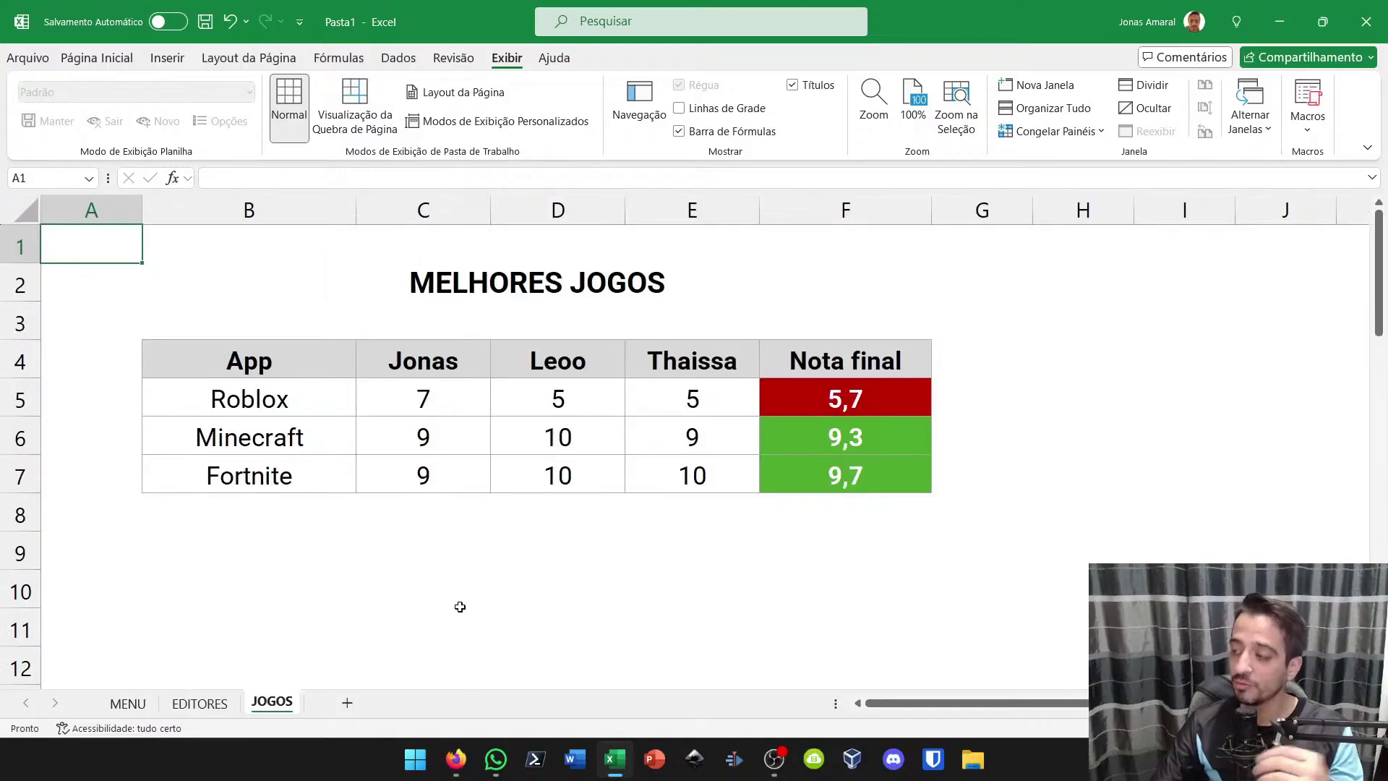
left_click(128, 703)
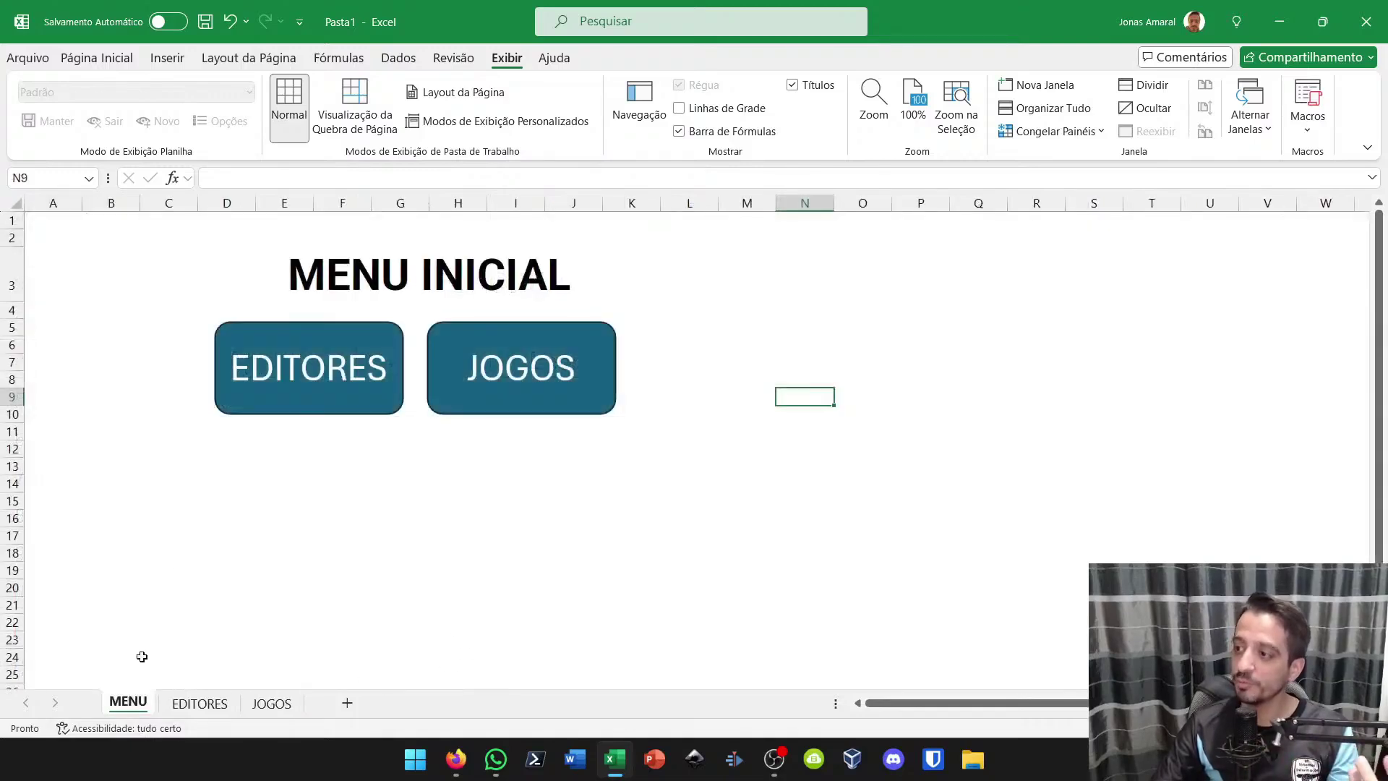
left_click(345, 408)
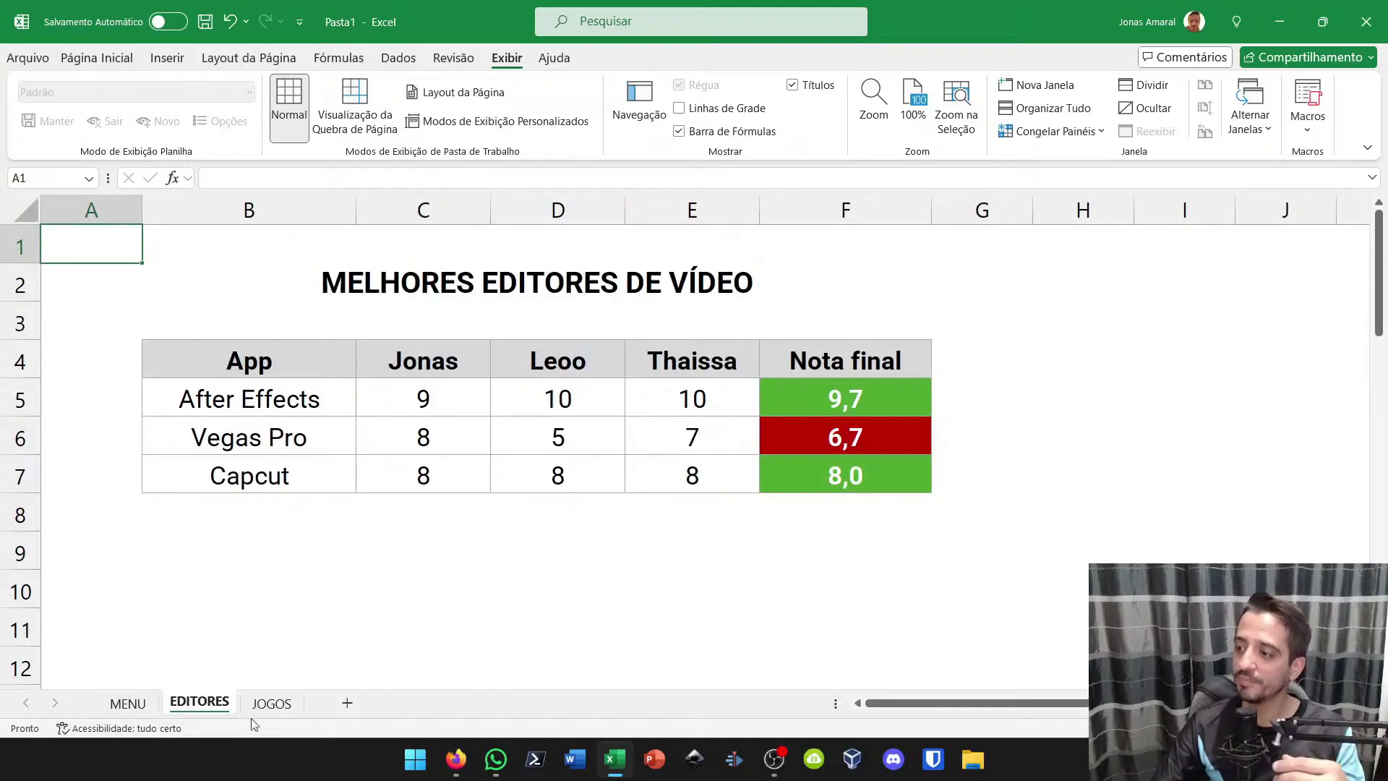
left_click(271, 701)
left_click(128, 703)
left_click(553, 390)
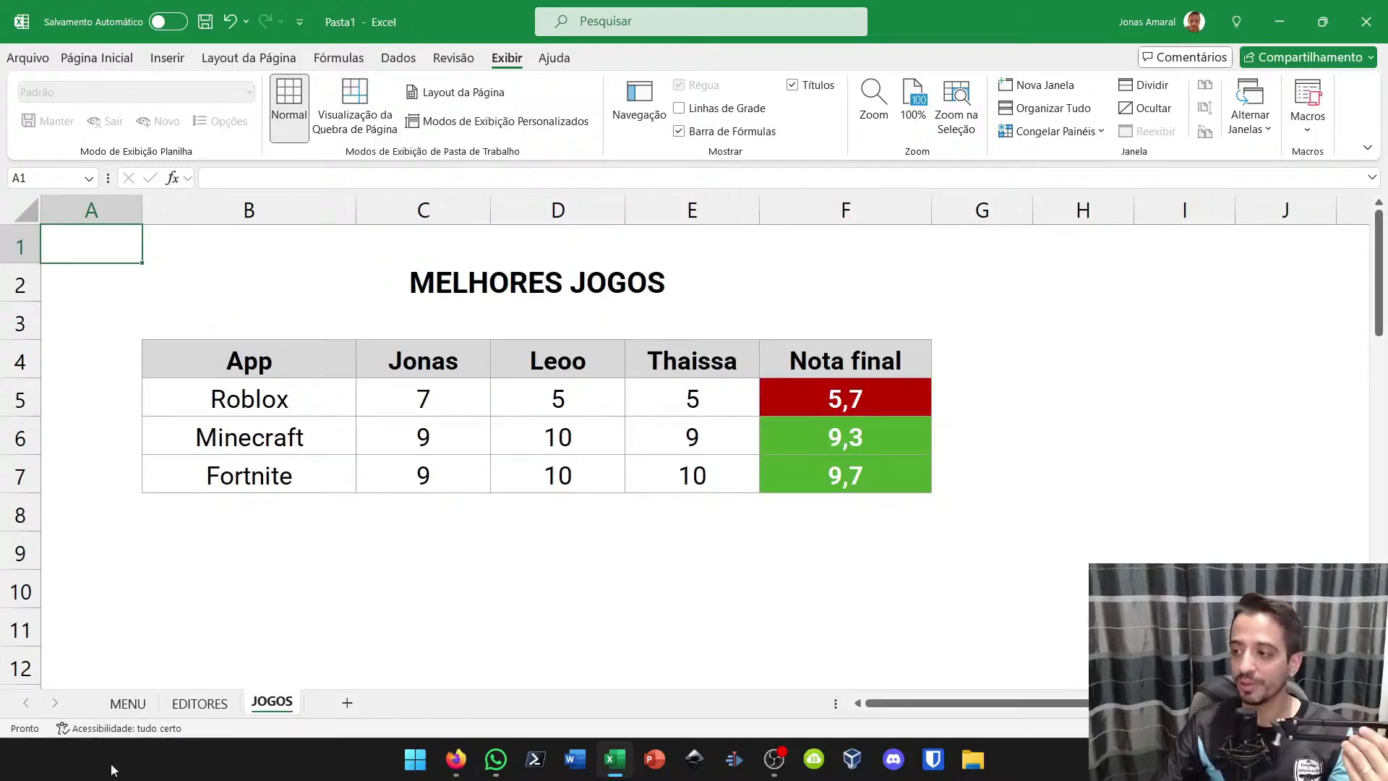
left_click(128, 705)
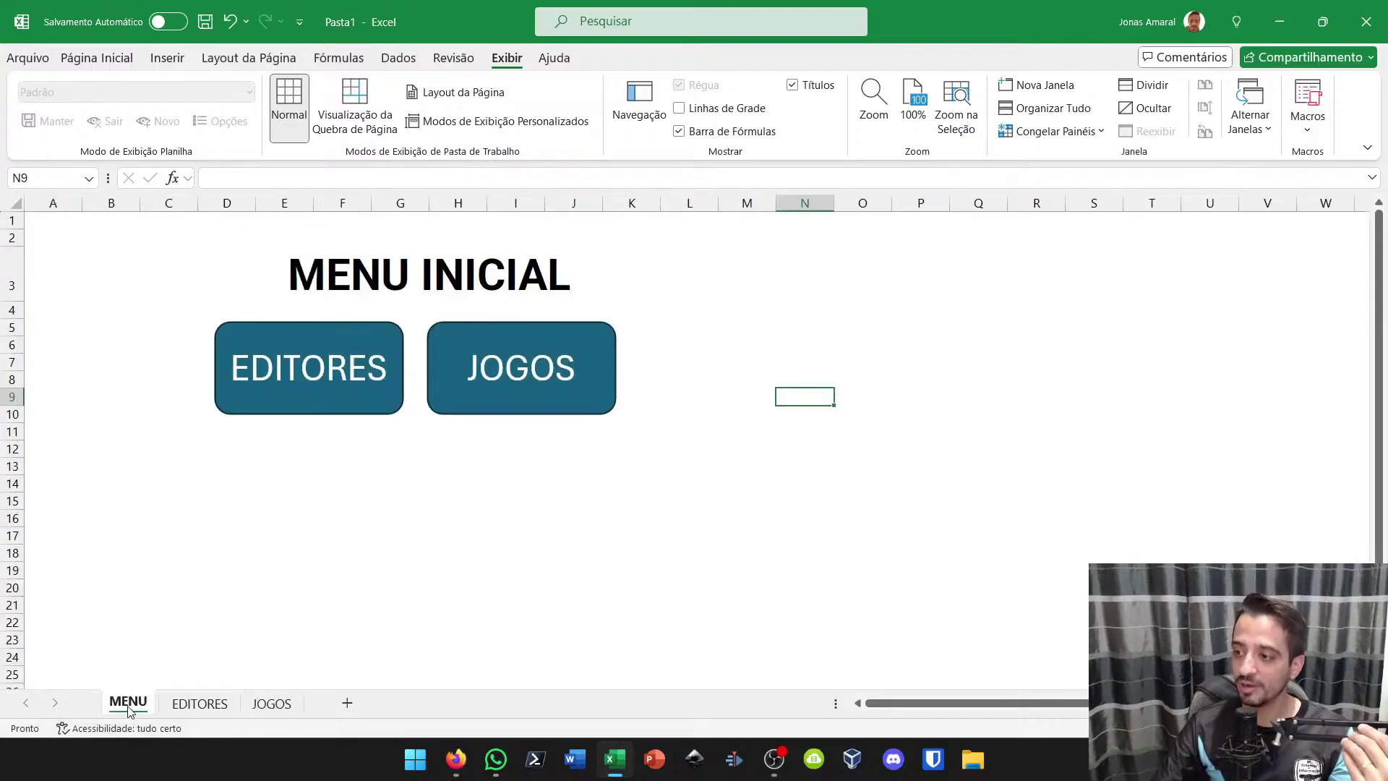
Draw a rounded rectangle below the MELHORES JOGOS table on the JOGOS sheet
left_click(273, 705)
left_click(165, 59)
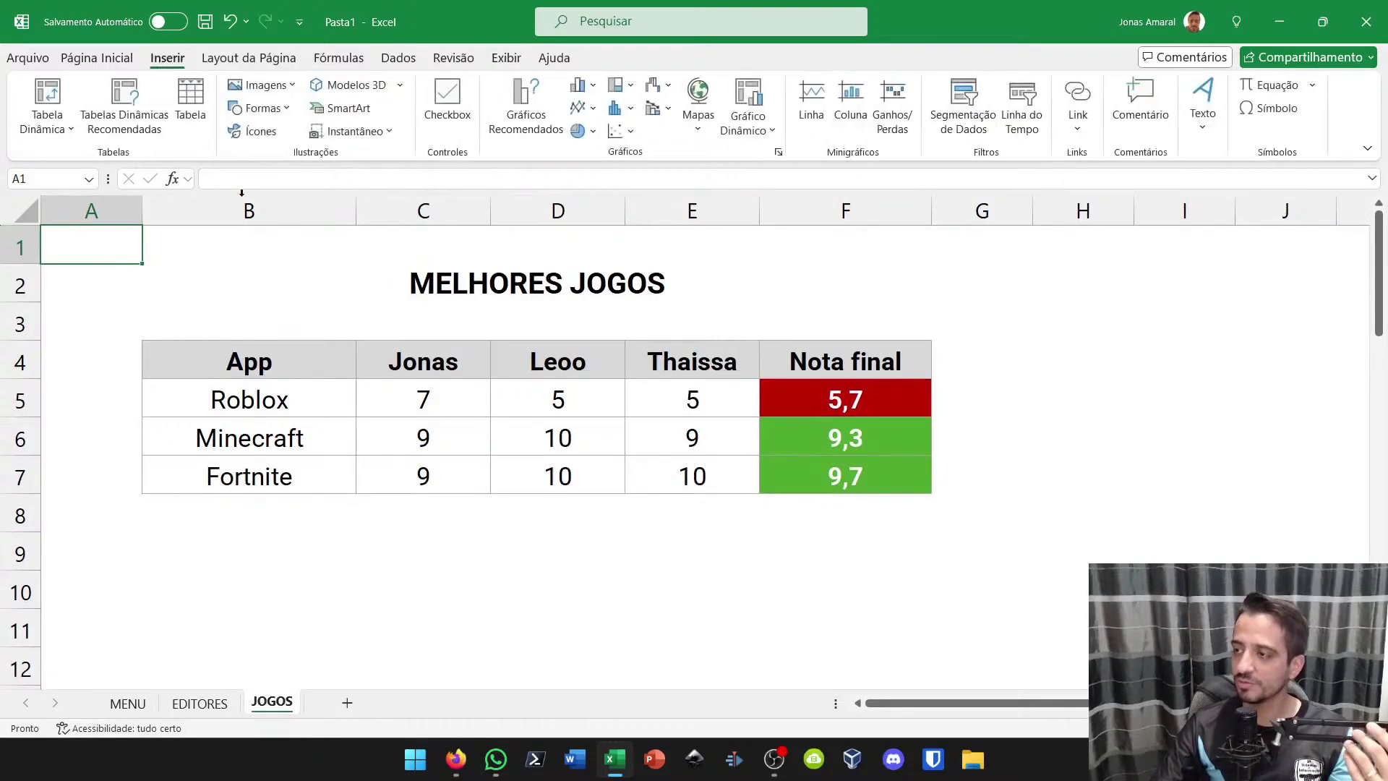
left_click(262, 85)
left_click(261, 84)
left_click(258, 108)
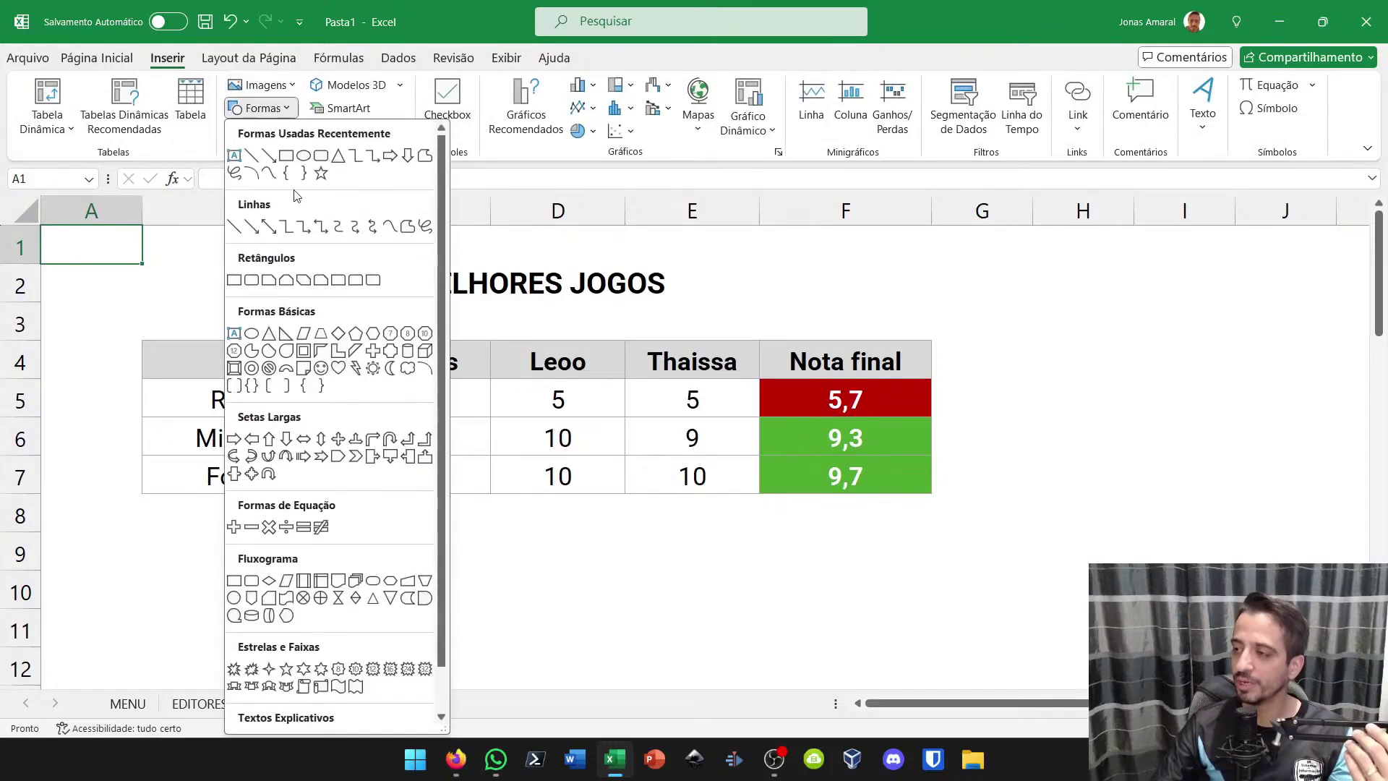
left_click(252, 280)
left_click_drag(177, 570, 379, 611)
Label the button VOLTAR in 16-point text centred horizontally and vertically
type("VOLTAR")
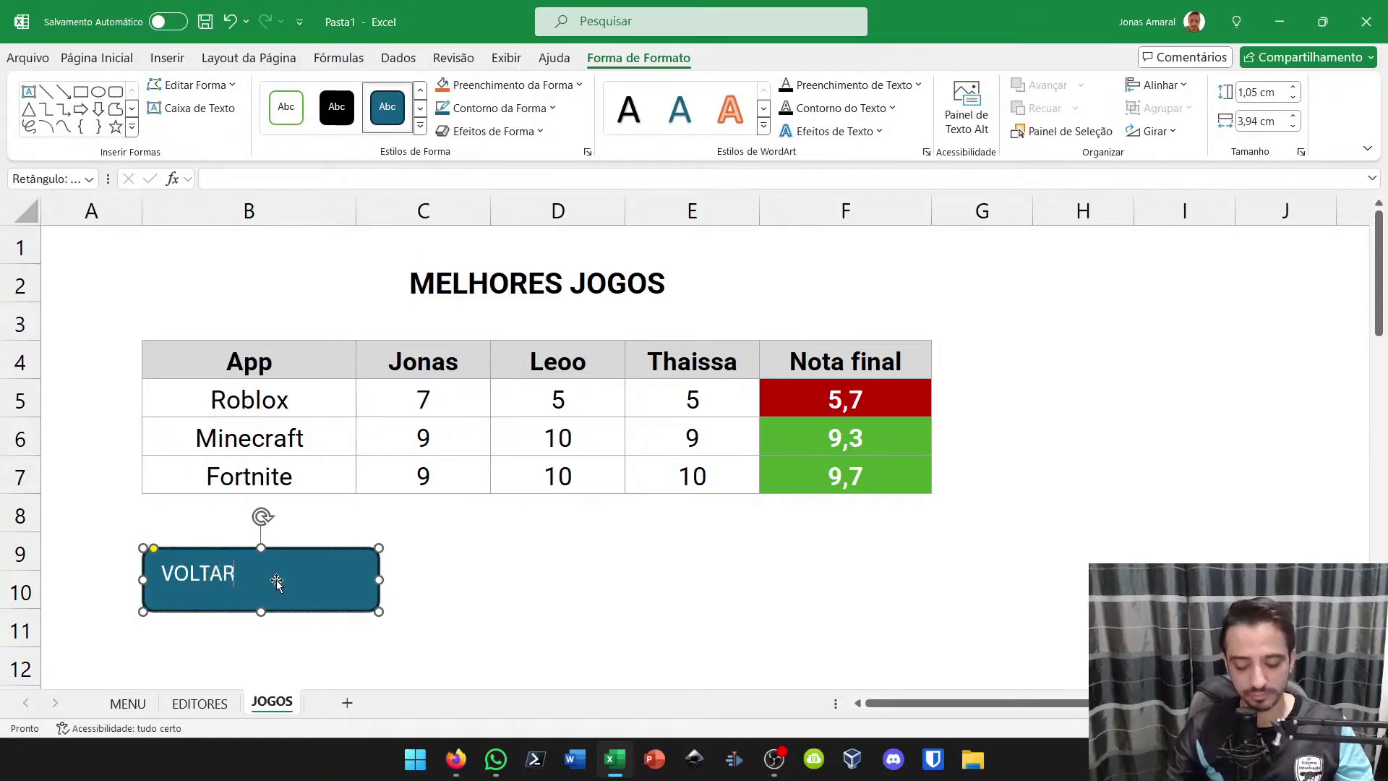
key("ctrl+a")
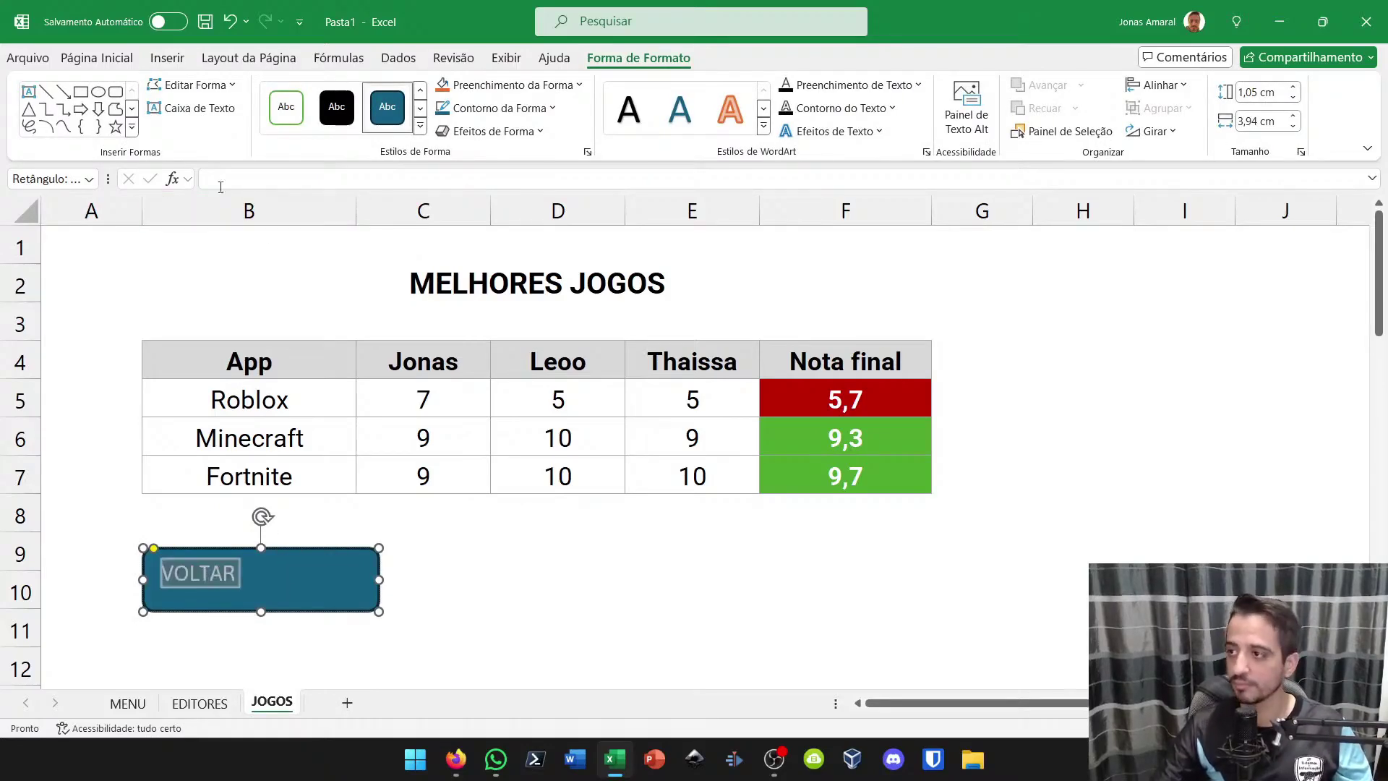
left_click(97, 57)
left_click(281, 92)
left_click(281, 93)
left_click(281, 93)
left_click(361, 92)
left_click(361, 120)
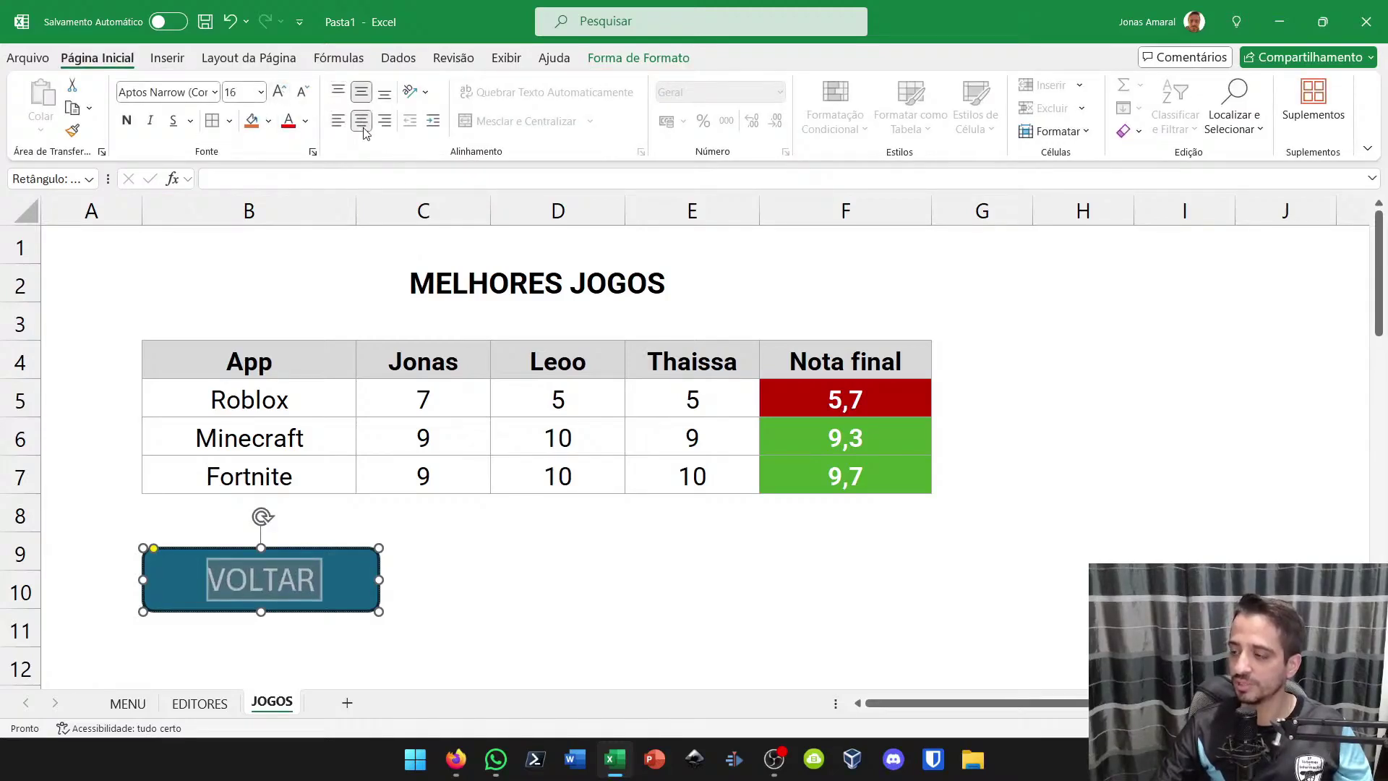
left_click(518, 452)
Hyperlink the VOLTAR button to the MENU sheet
right_click(355, 575)
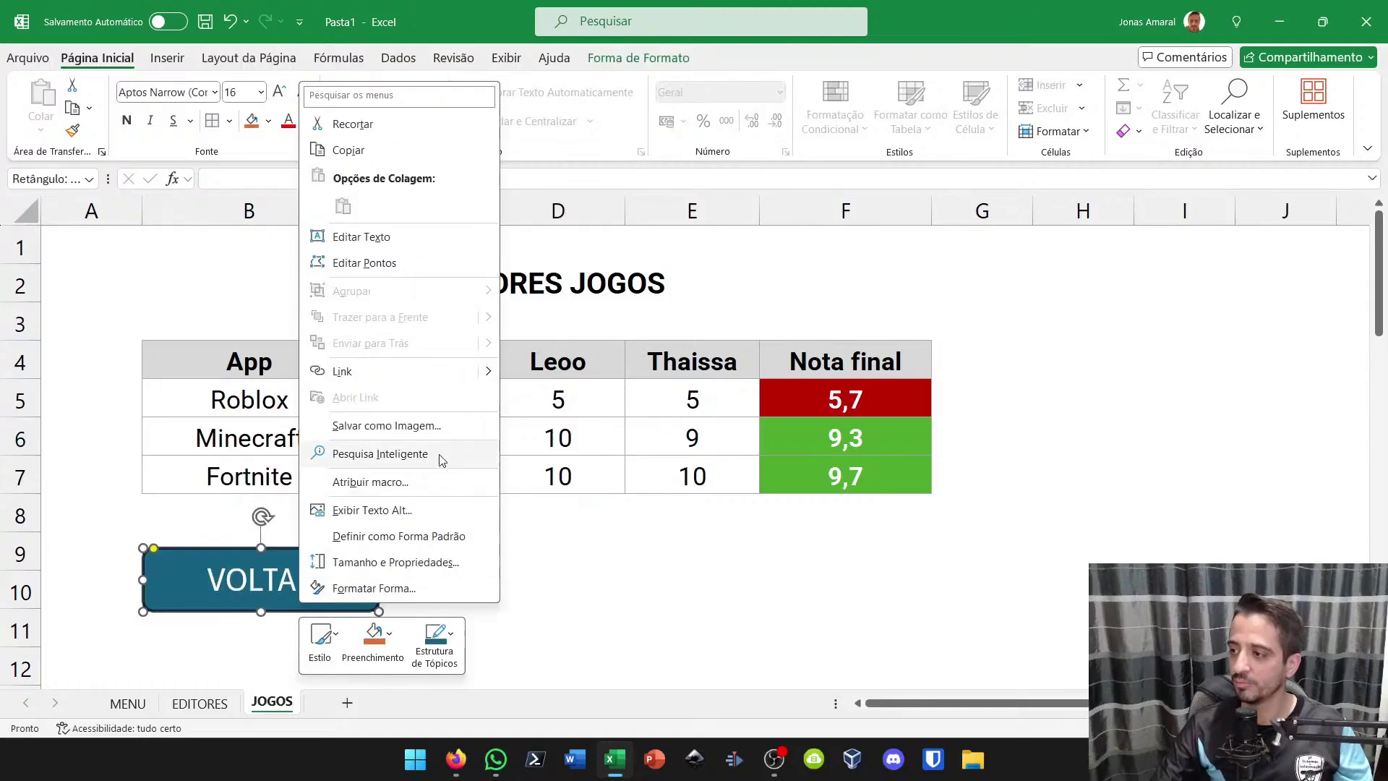
left_click(451, 372)
left_click(371, 315)
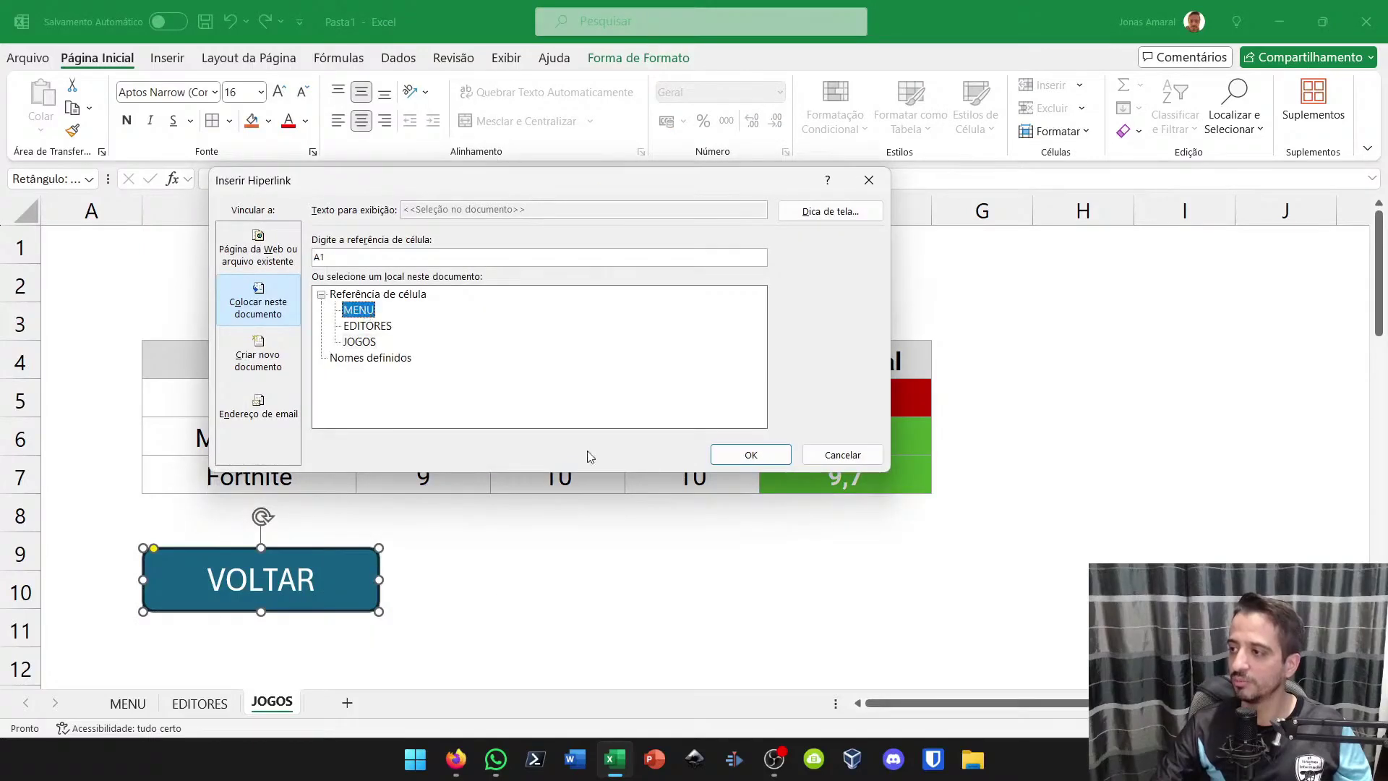
left_click(750, 455)
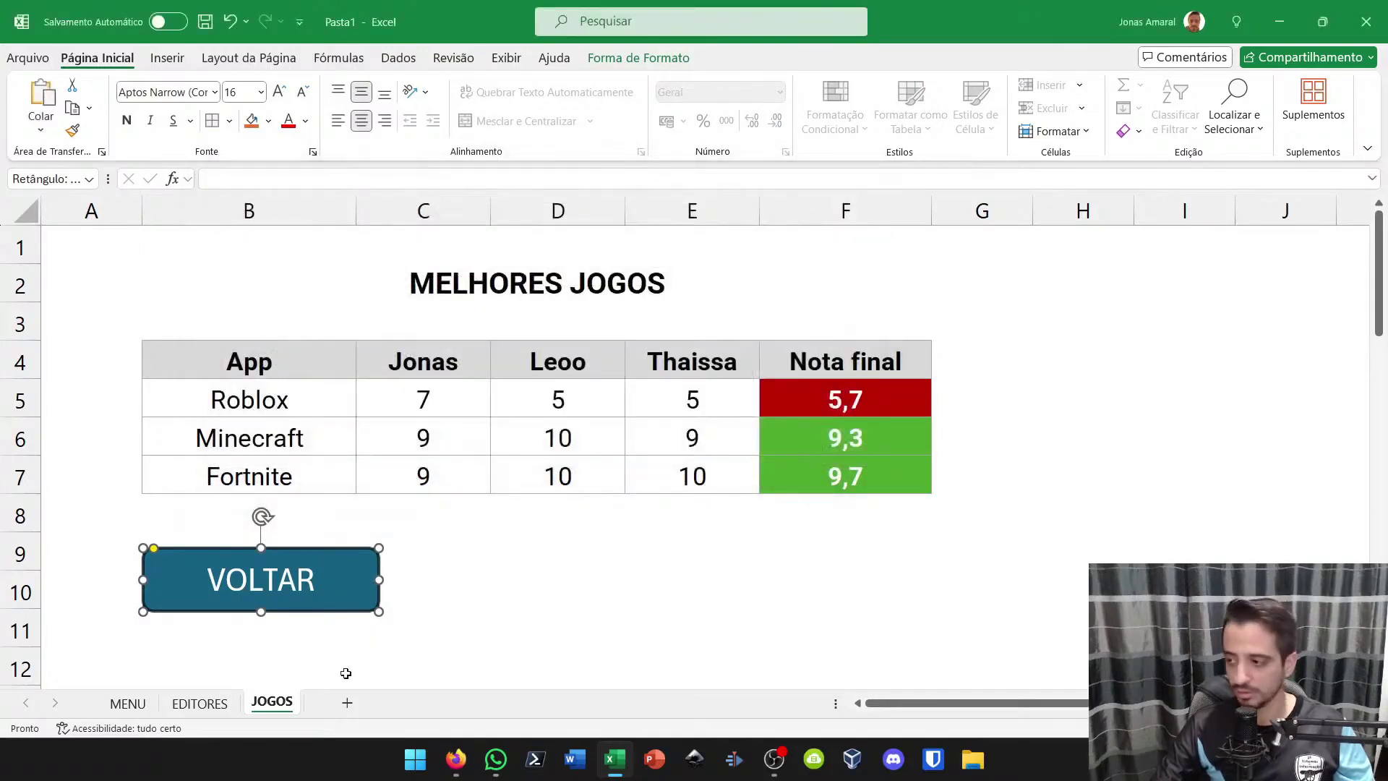
Paste the VOLTAR button onto the EDITORES sheet
left_click(199, 702)
key("ctrl+v")
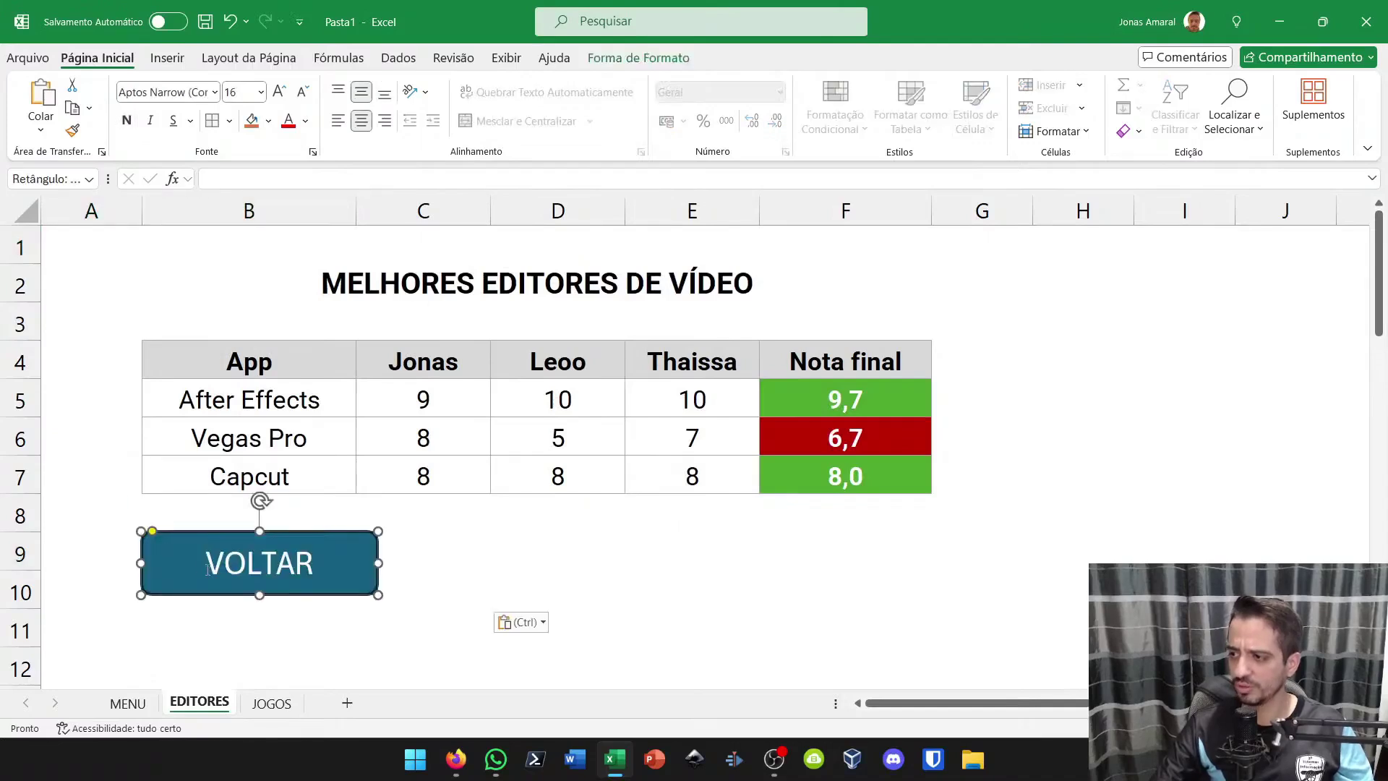
left_click(208, 653)
Test the VOLTAR, JOGOS and EDITORES buttons, ending on the MENU sheet
left_click(218, 587)
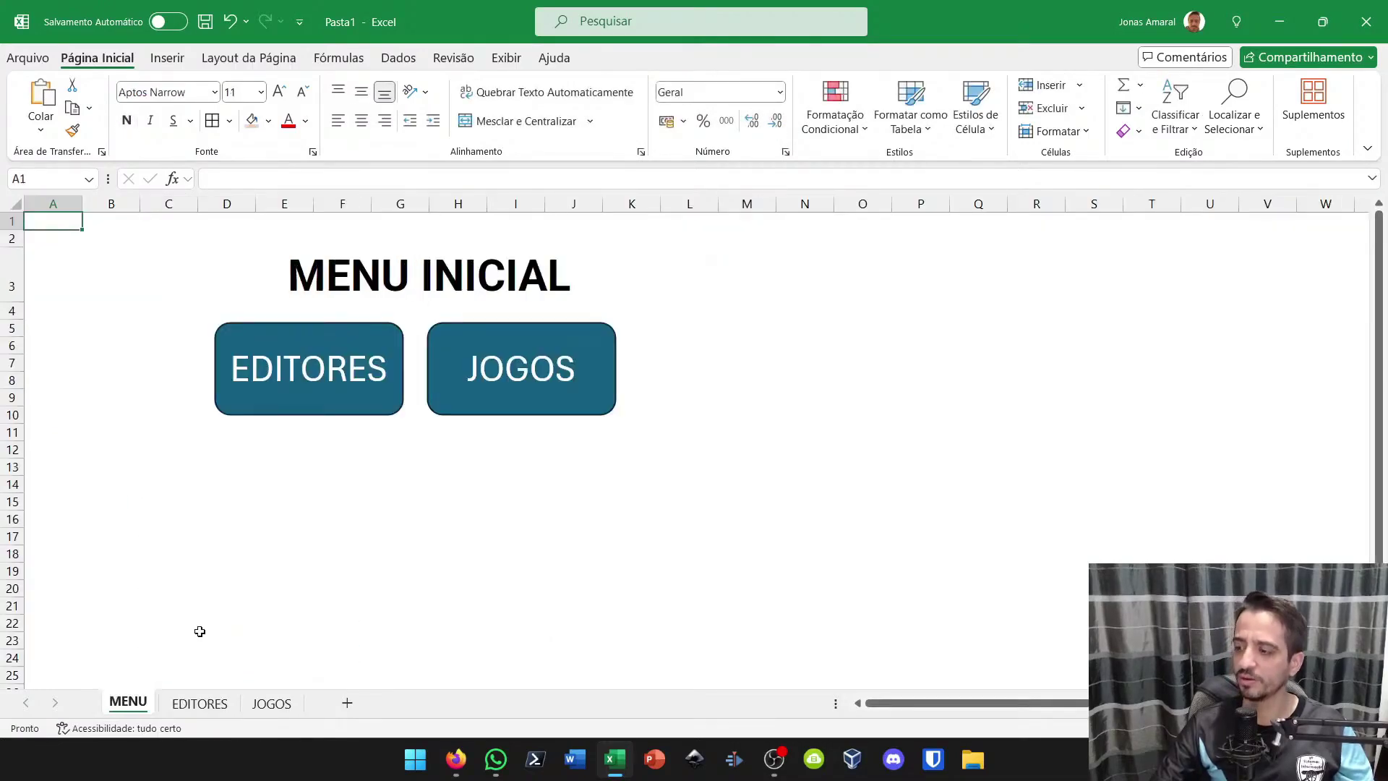
left_click(571, 386)
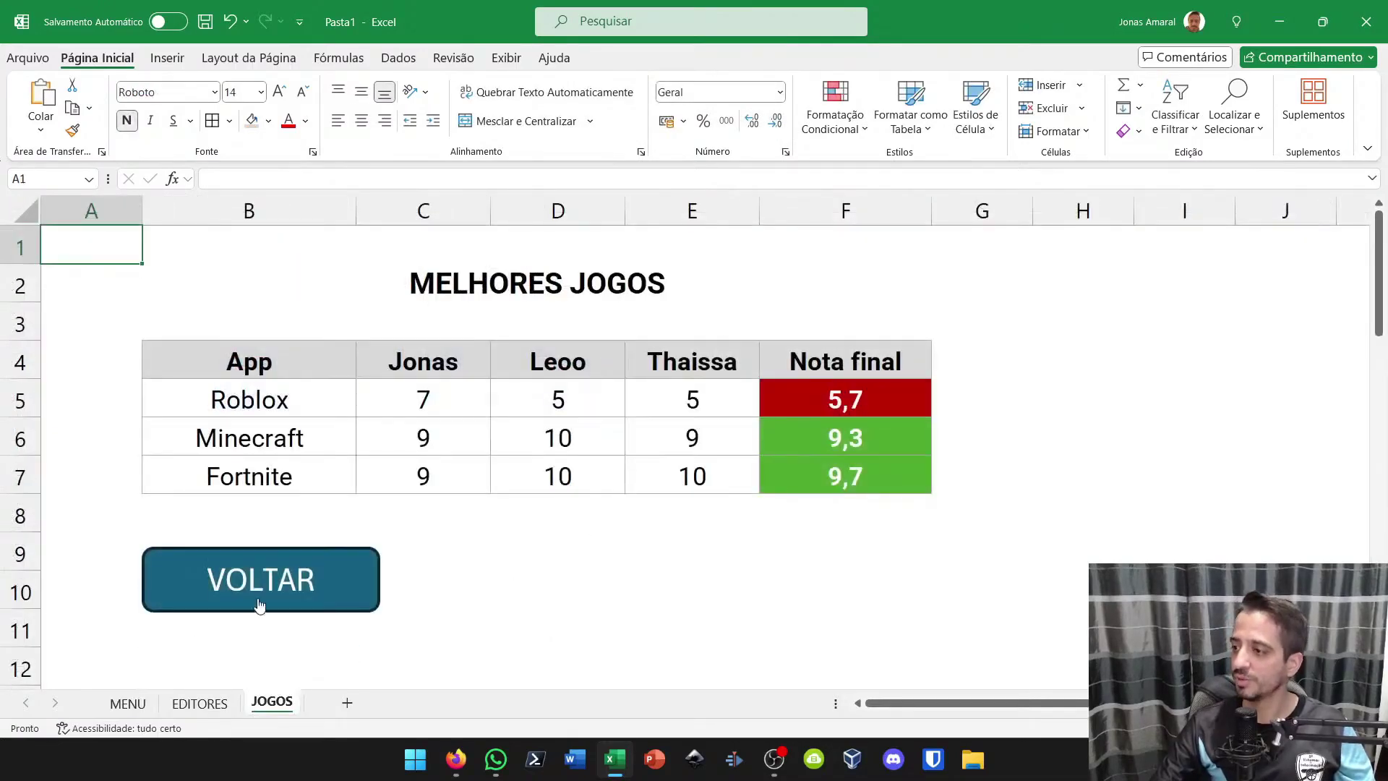
left_click(269, 588)
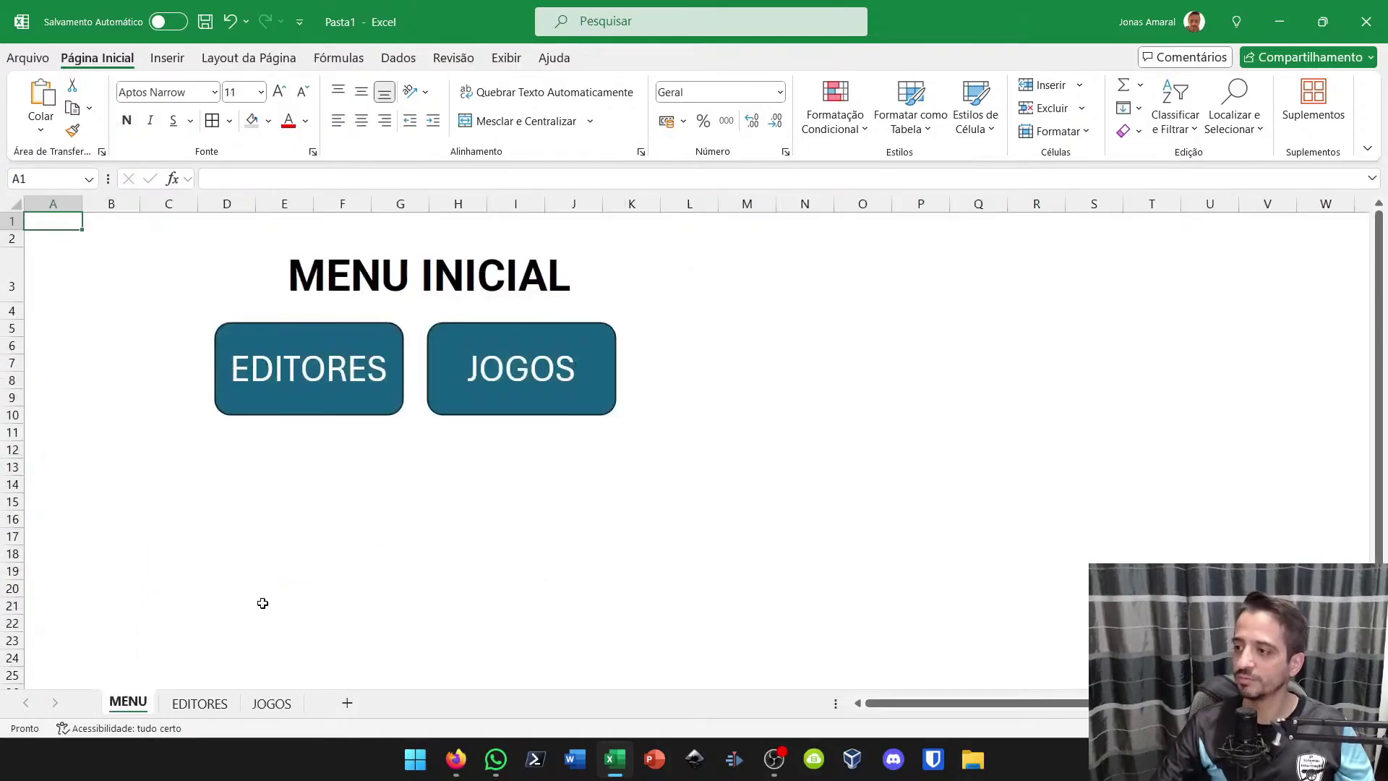
left_click(312, 404)
left_click(284, 587)
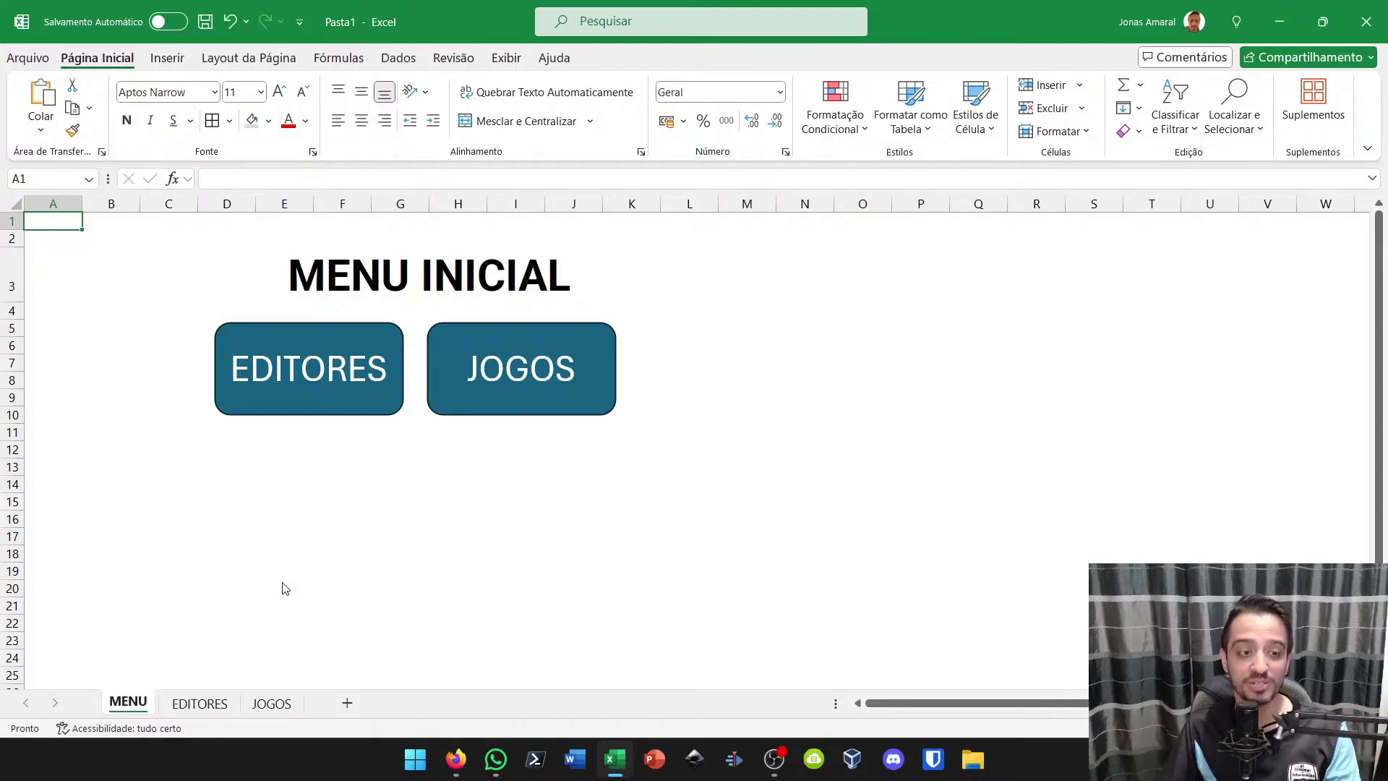
Move between the EDITORES, JOGOS and MENU sheets, retesting the VOLTAR link
left_click(185, 712)
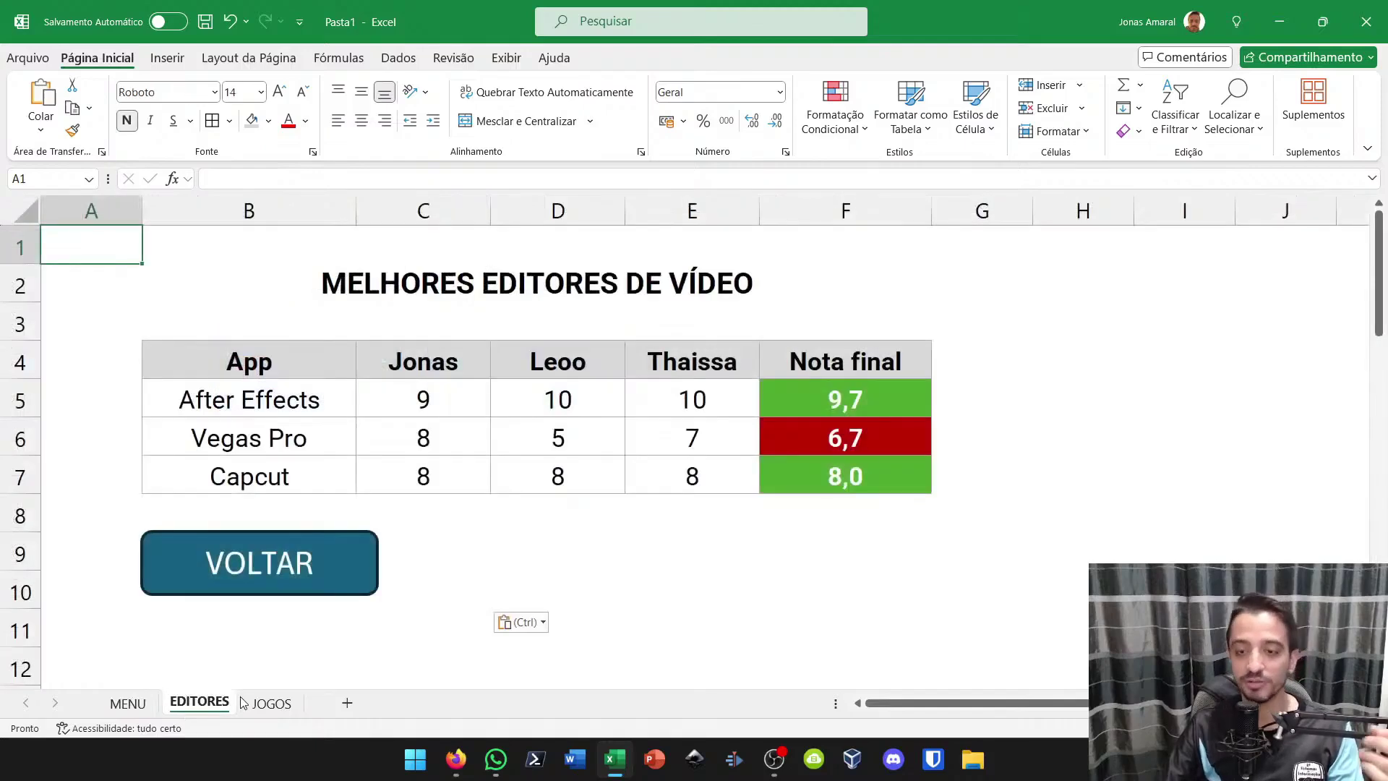
left_click(267, 703)
left_click(215, 706)
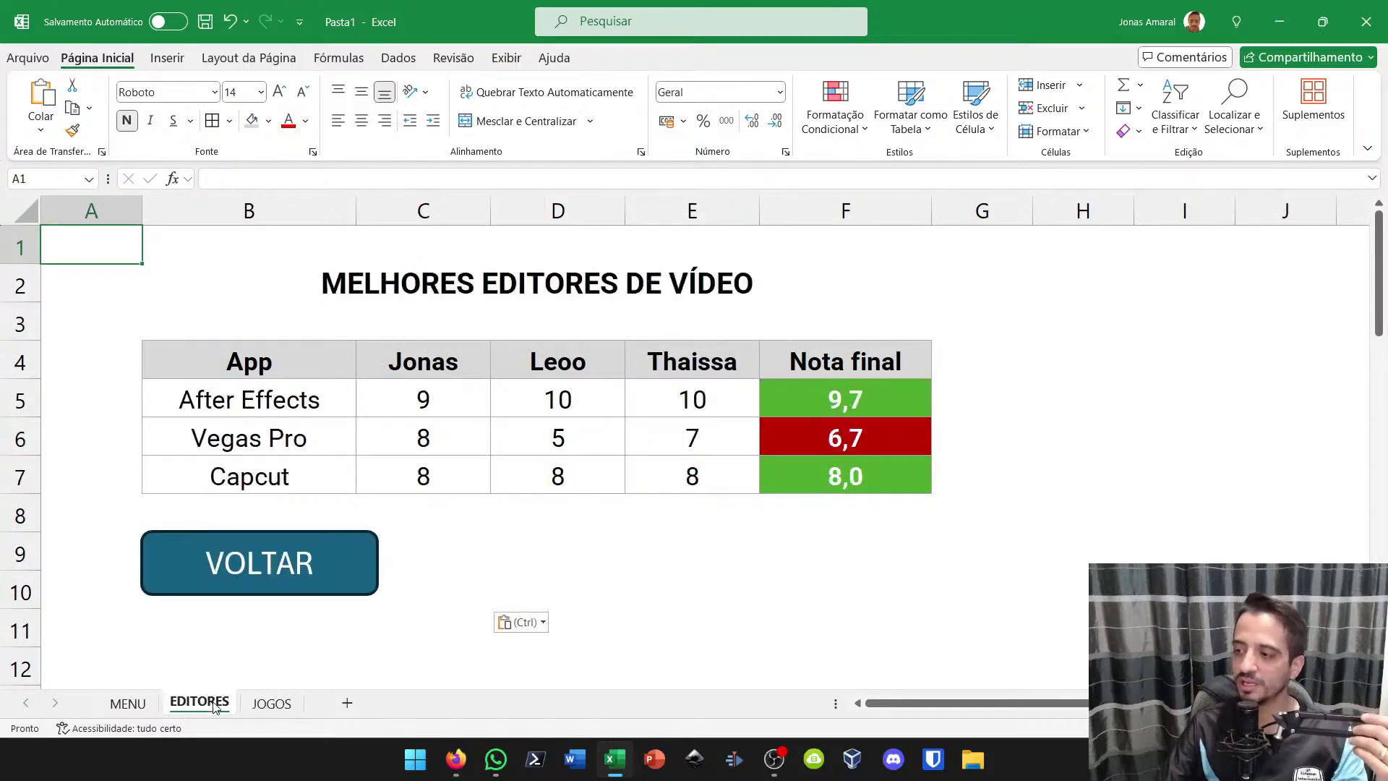
left_click(207, 579)
left_click(200, 704)
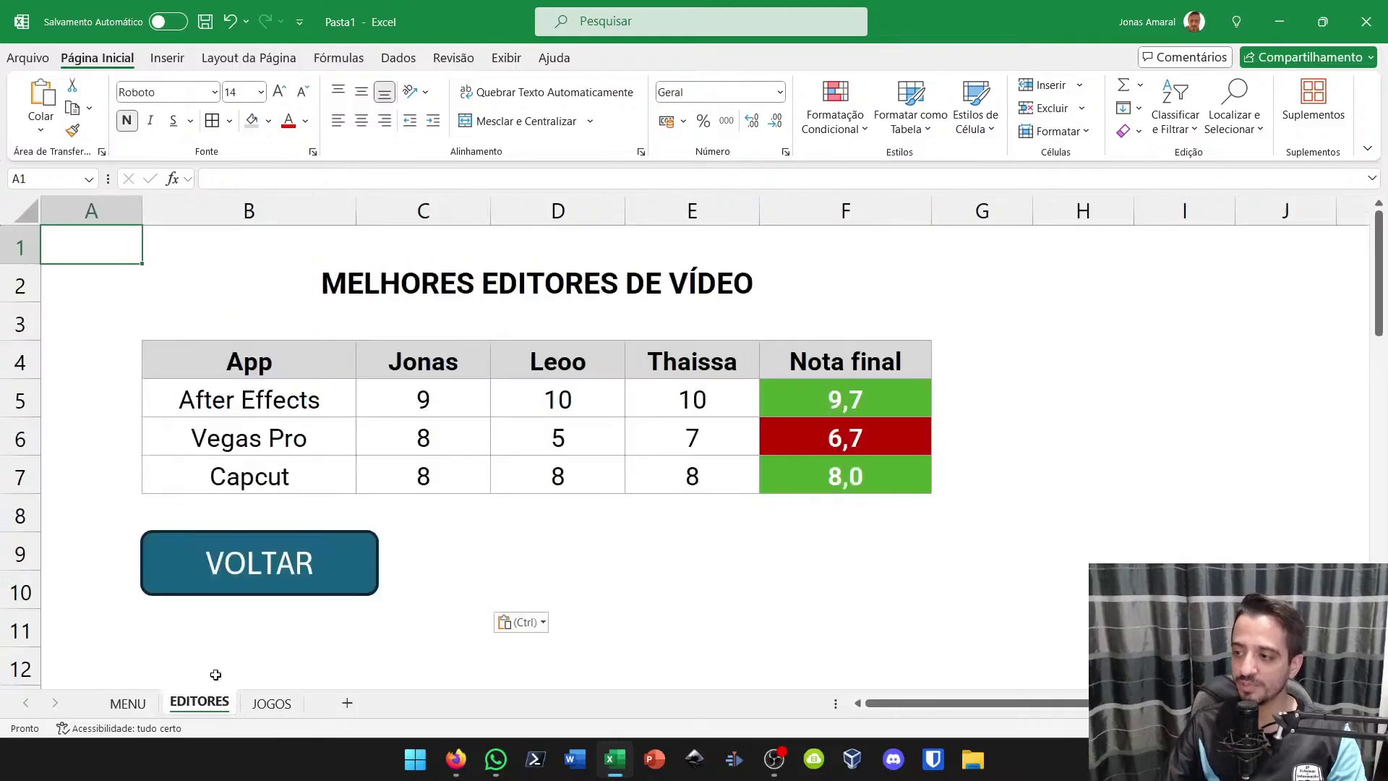
Select the EDITORES sheet's VOLTAR button without following it, then clear the selection
right_click(176, 583)
key("Escape")
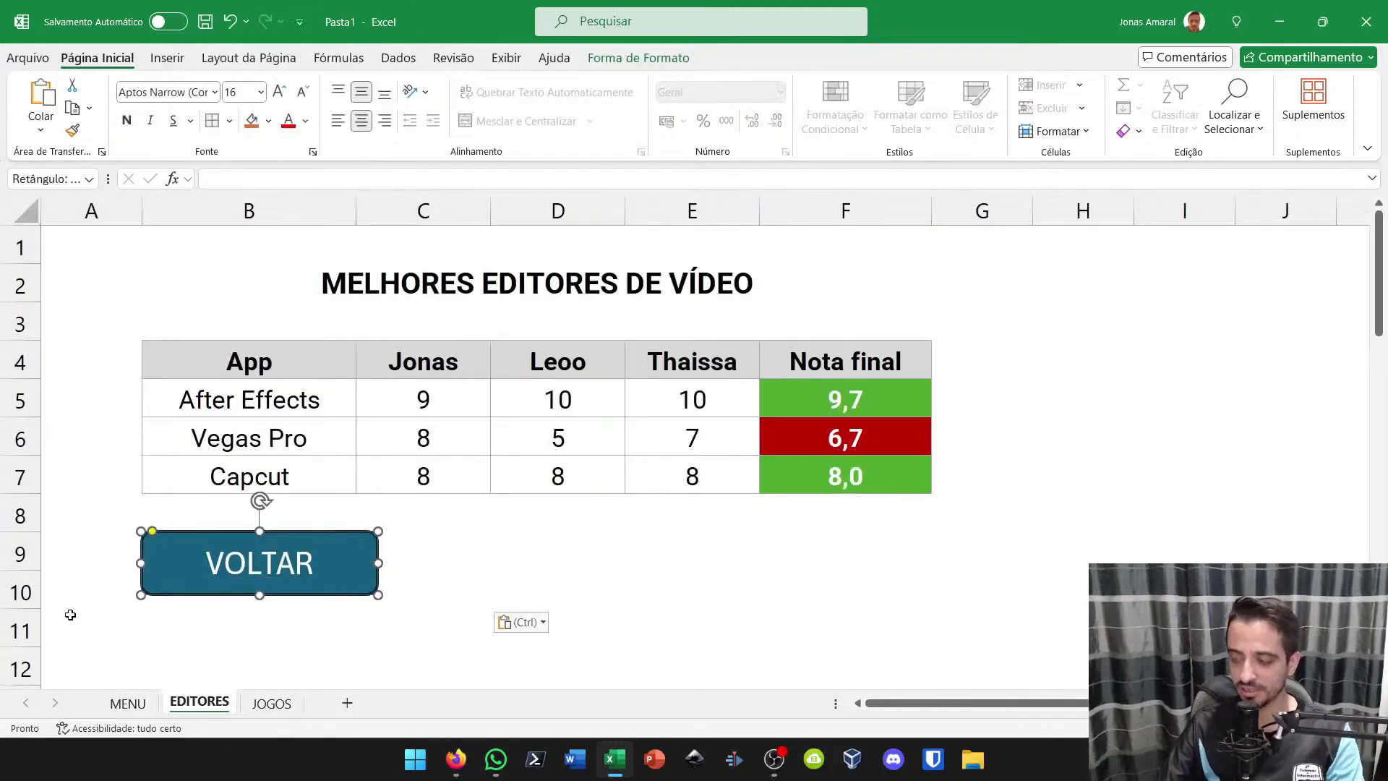
left_click(272, 703)
left_click(190, 703)
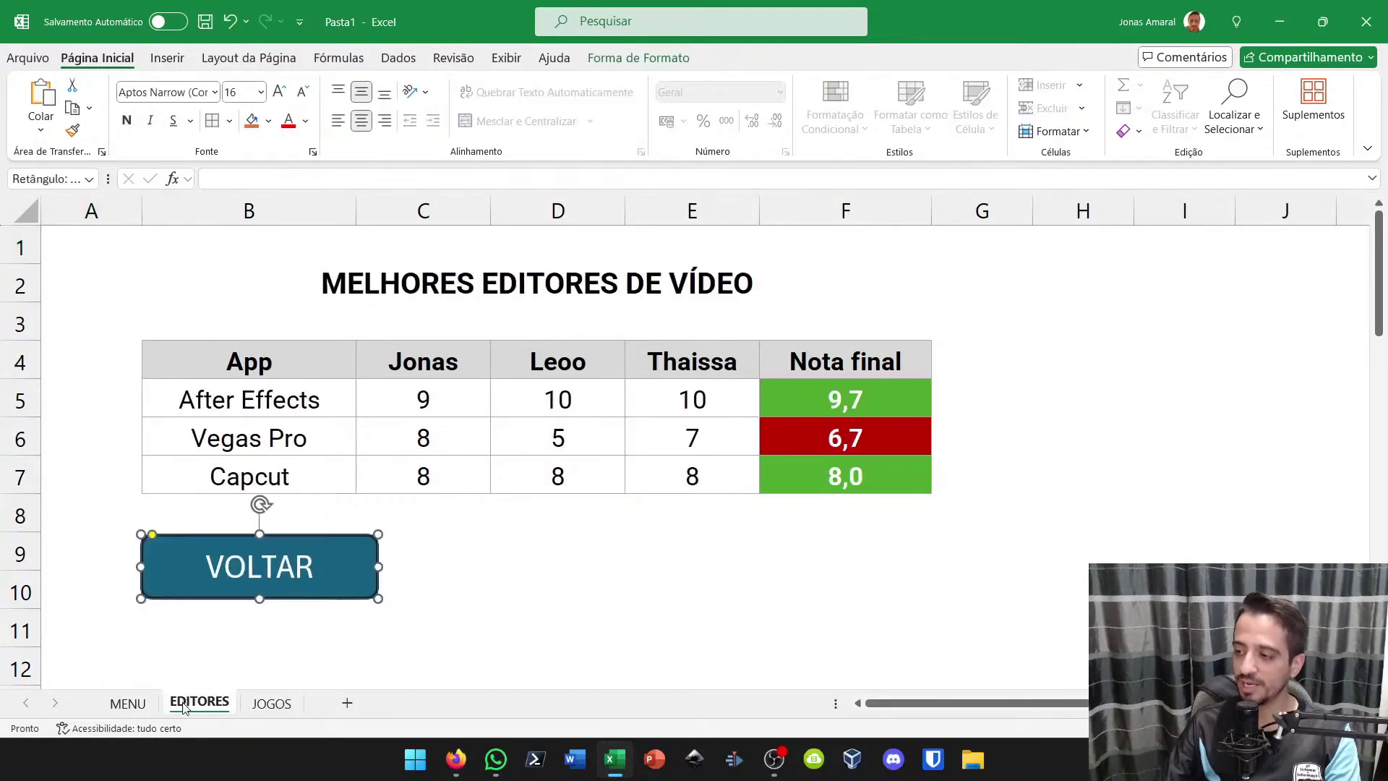
left_click(286, 627)
left_click(500, 625)
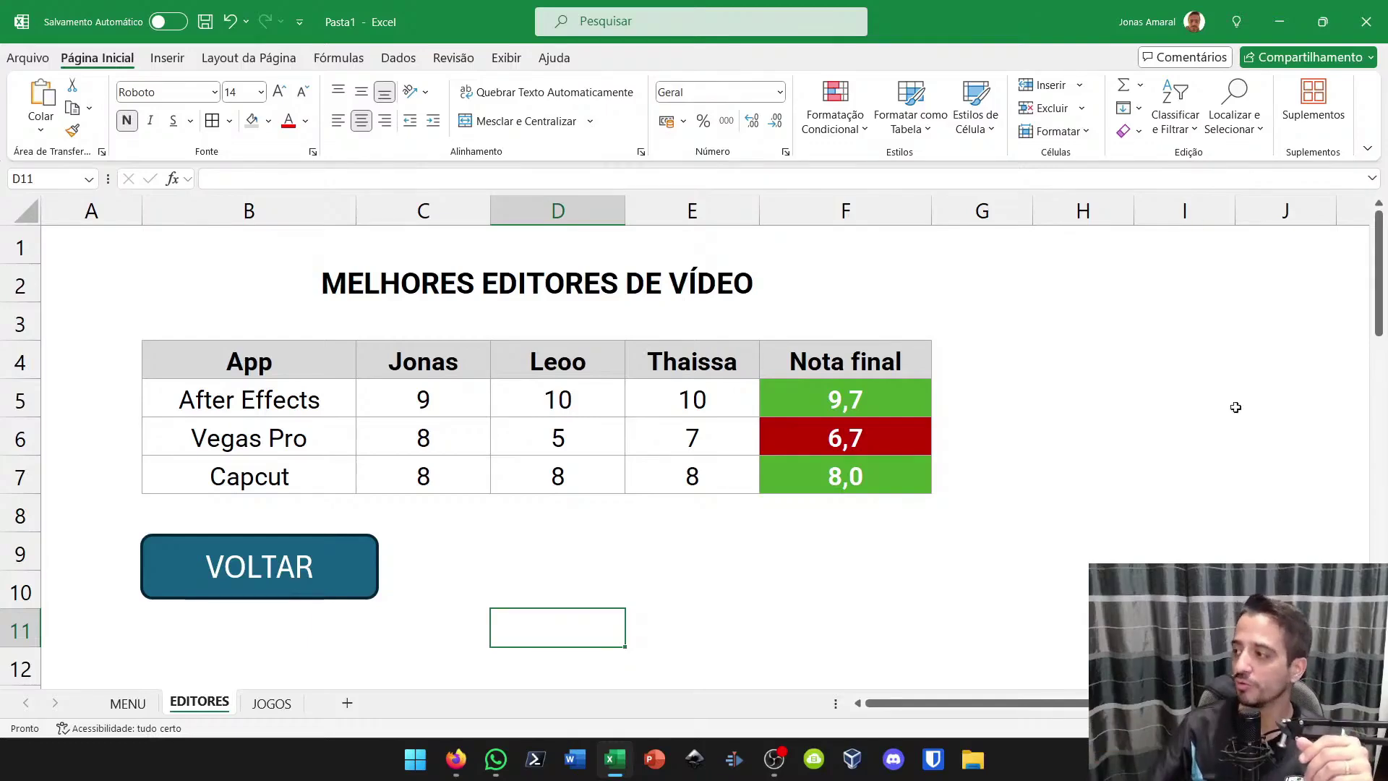
left_click(853, 396)
left_click(751, 121)
left_click(752, 120)
left_click(752, 121)
left_click(751, 120)
left_click(752, 121)
left_click(752, 120)
left_click(752, 121)
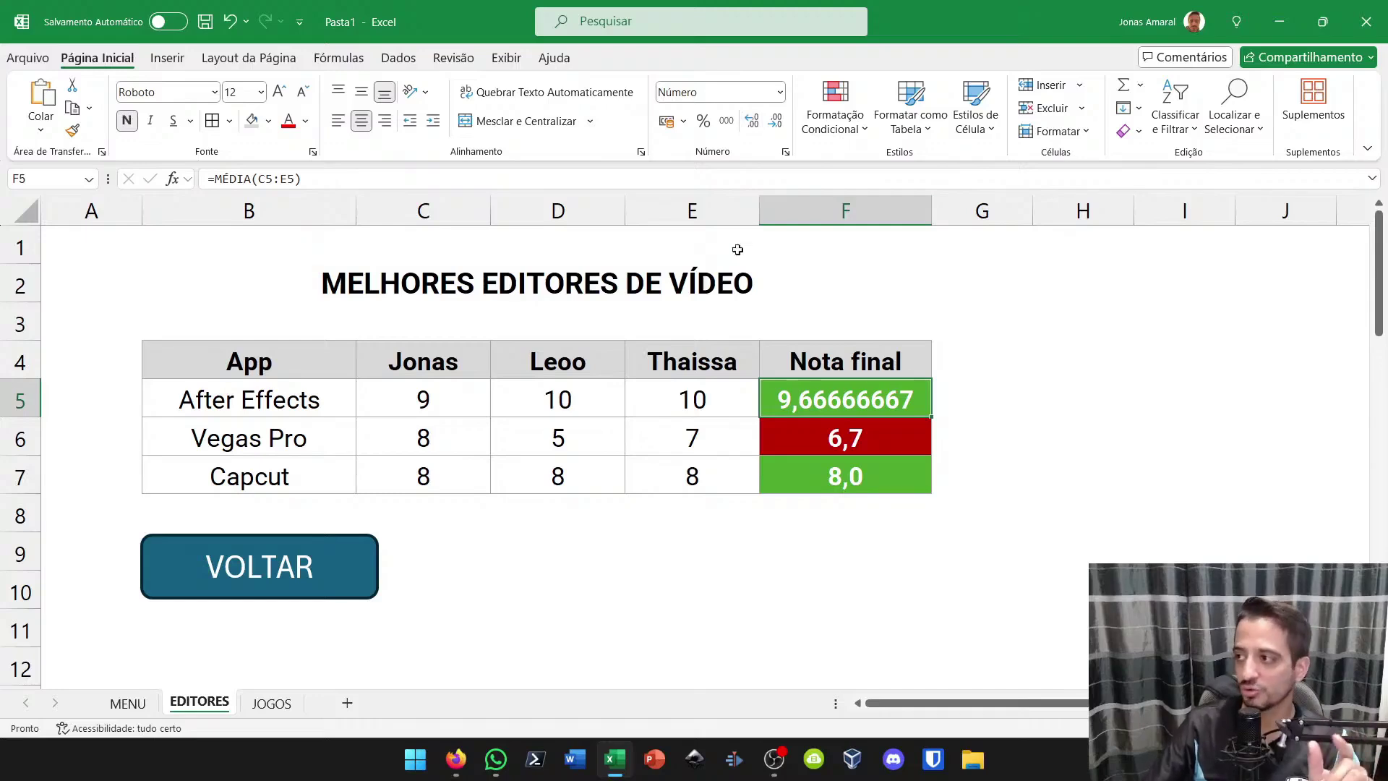
left_click(779, 124)
left_click(779, 124)
left_click(780, 126)
left_click(780, 126)
left_click(780, 126)
left_click(780, 126)
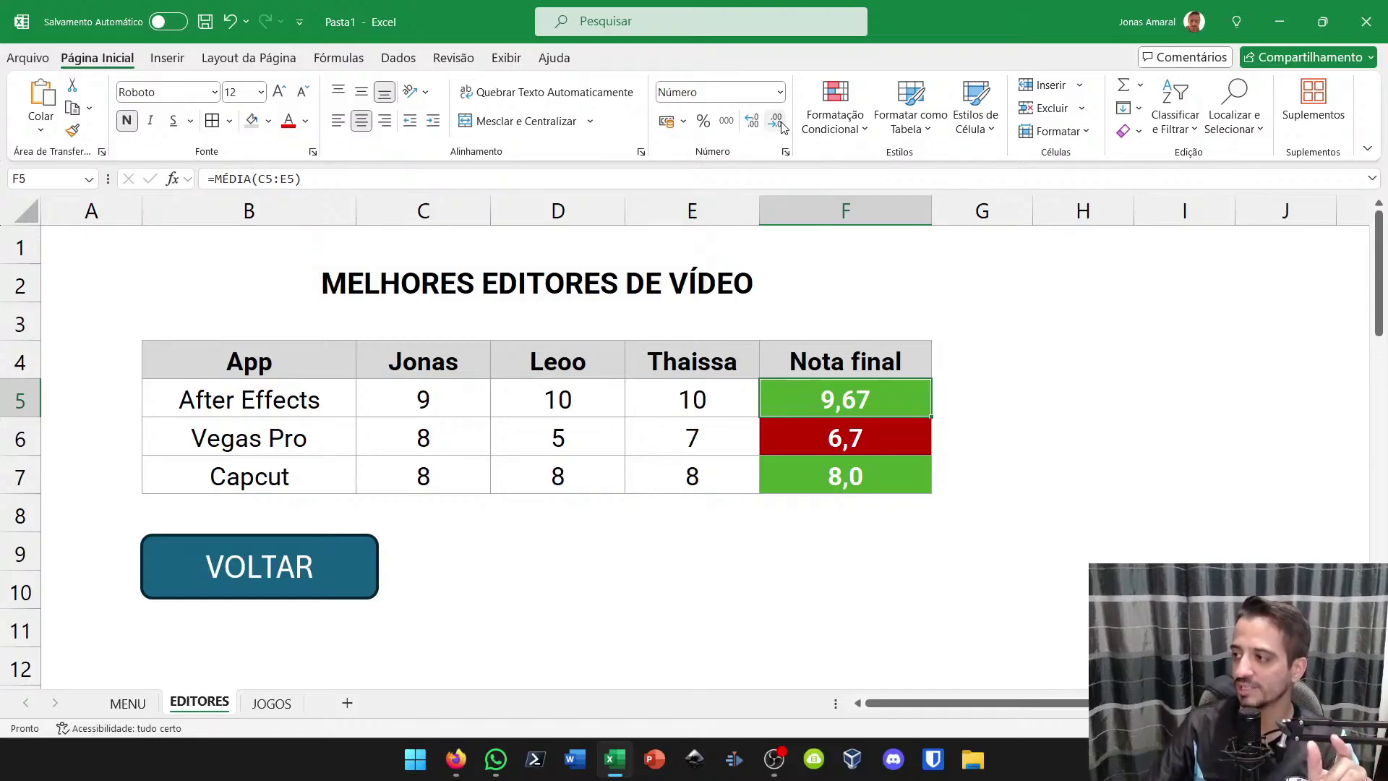
left_click(779, 125)
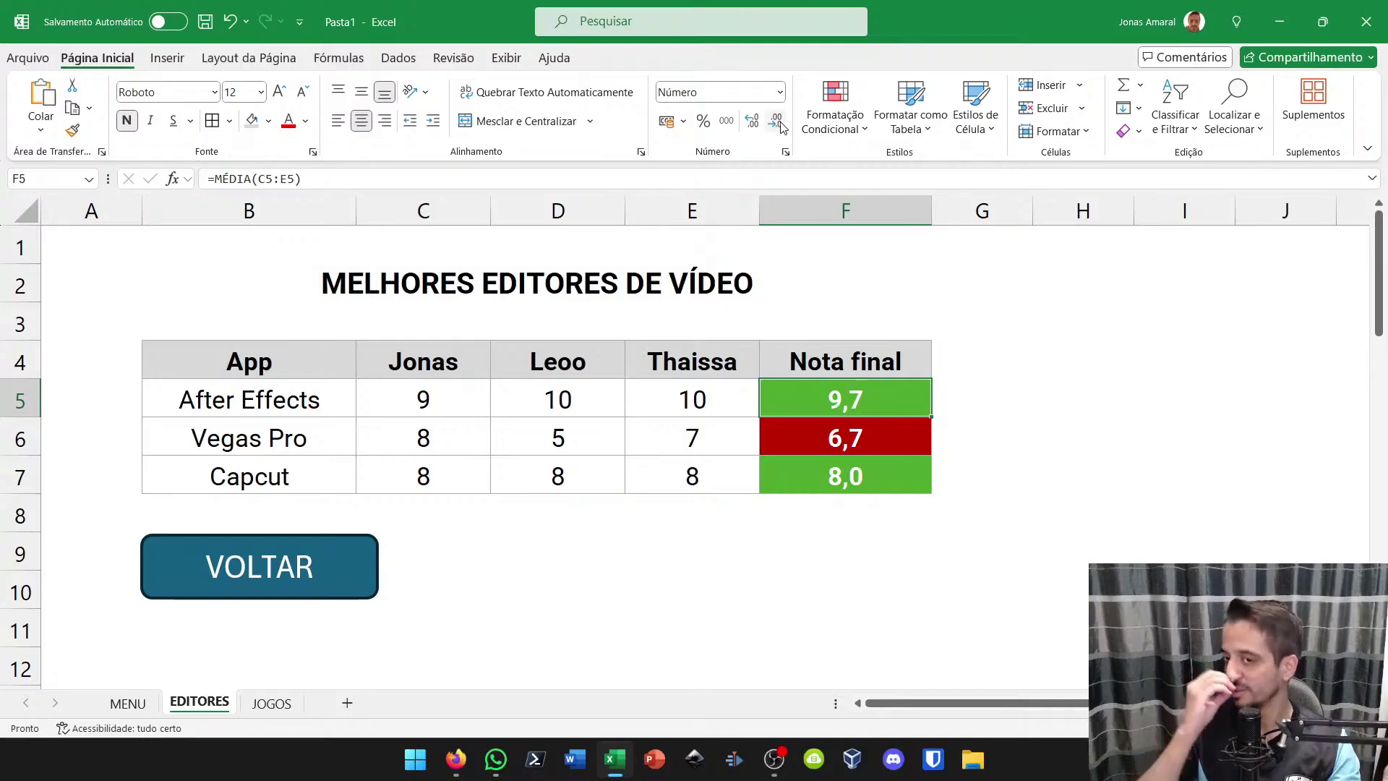